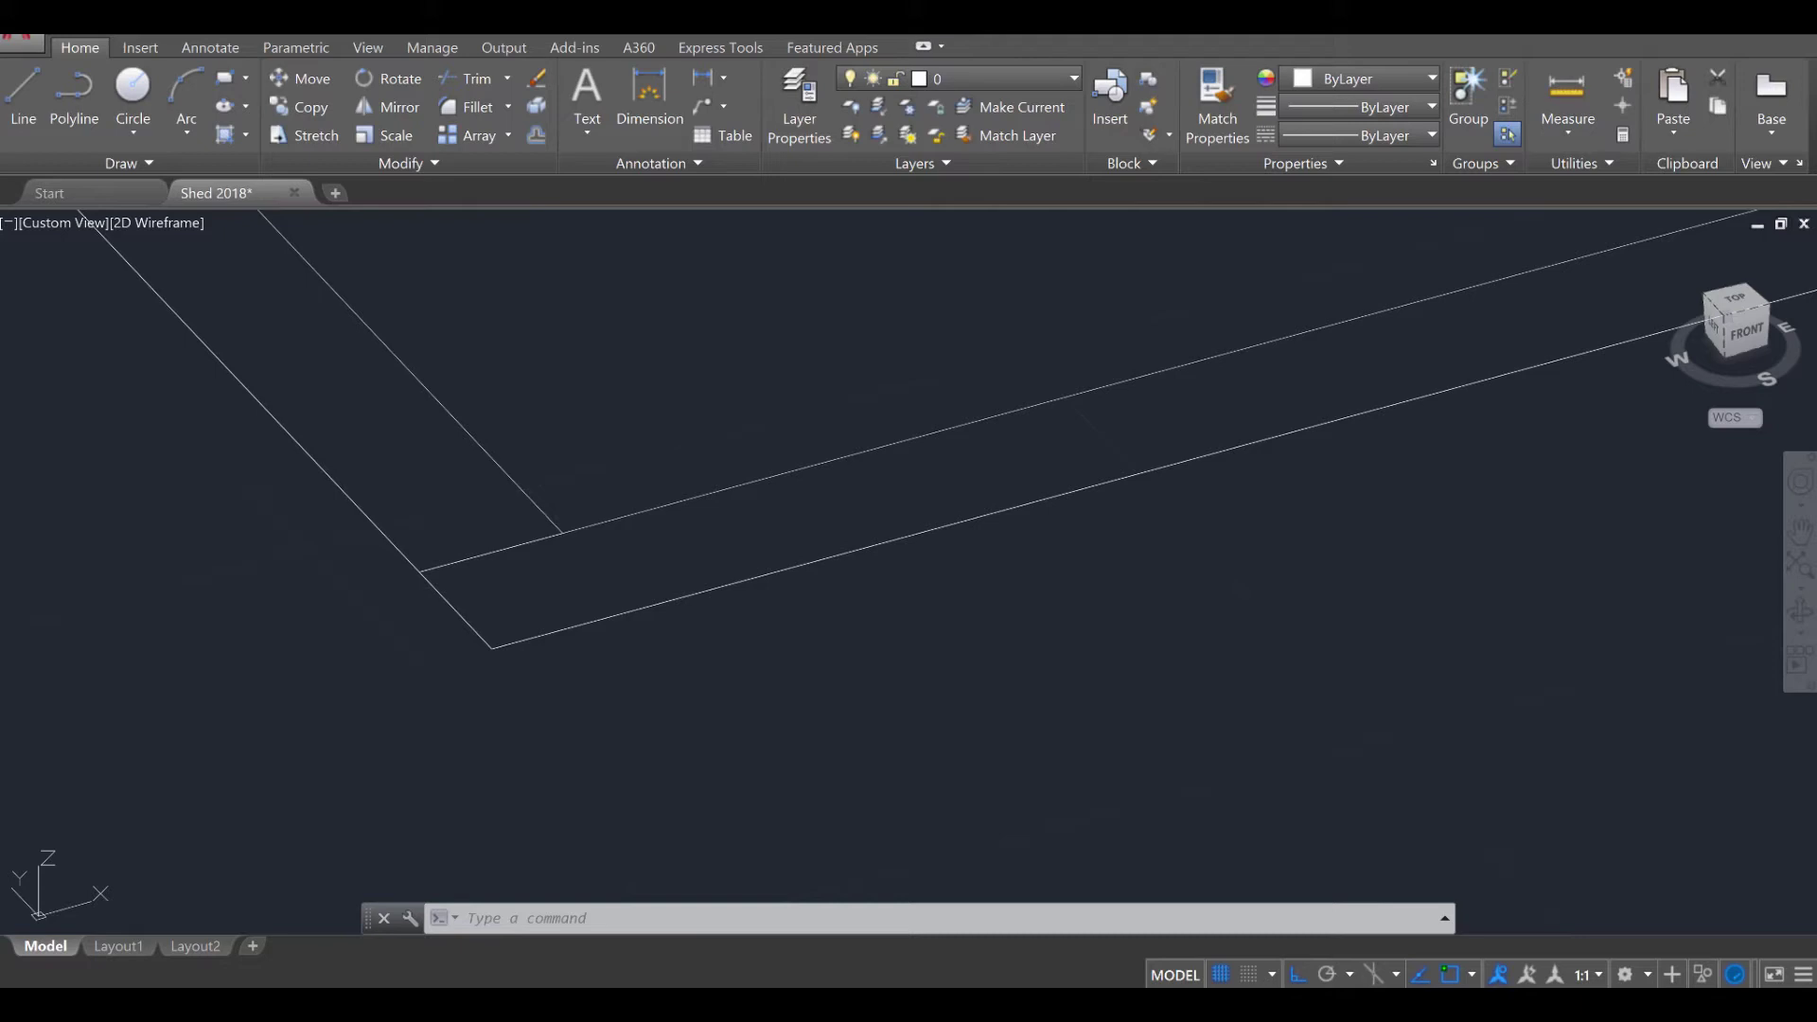
Draw a 0.5 by 0.17 rectangle from the outer front-left corner of the wall outline.
type("rec")
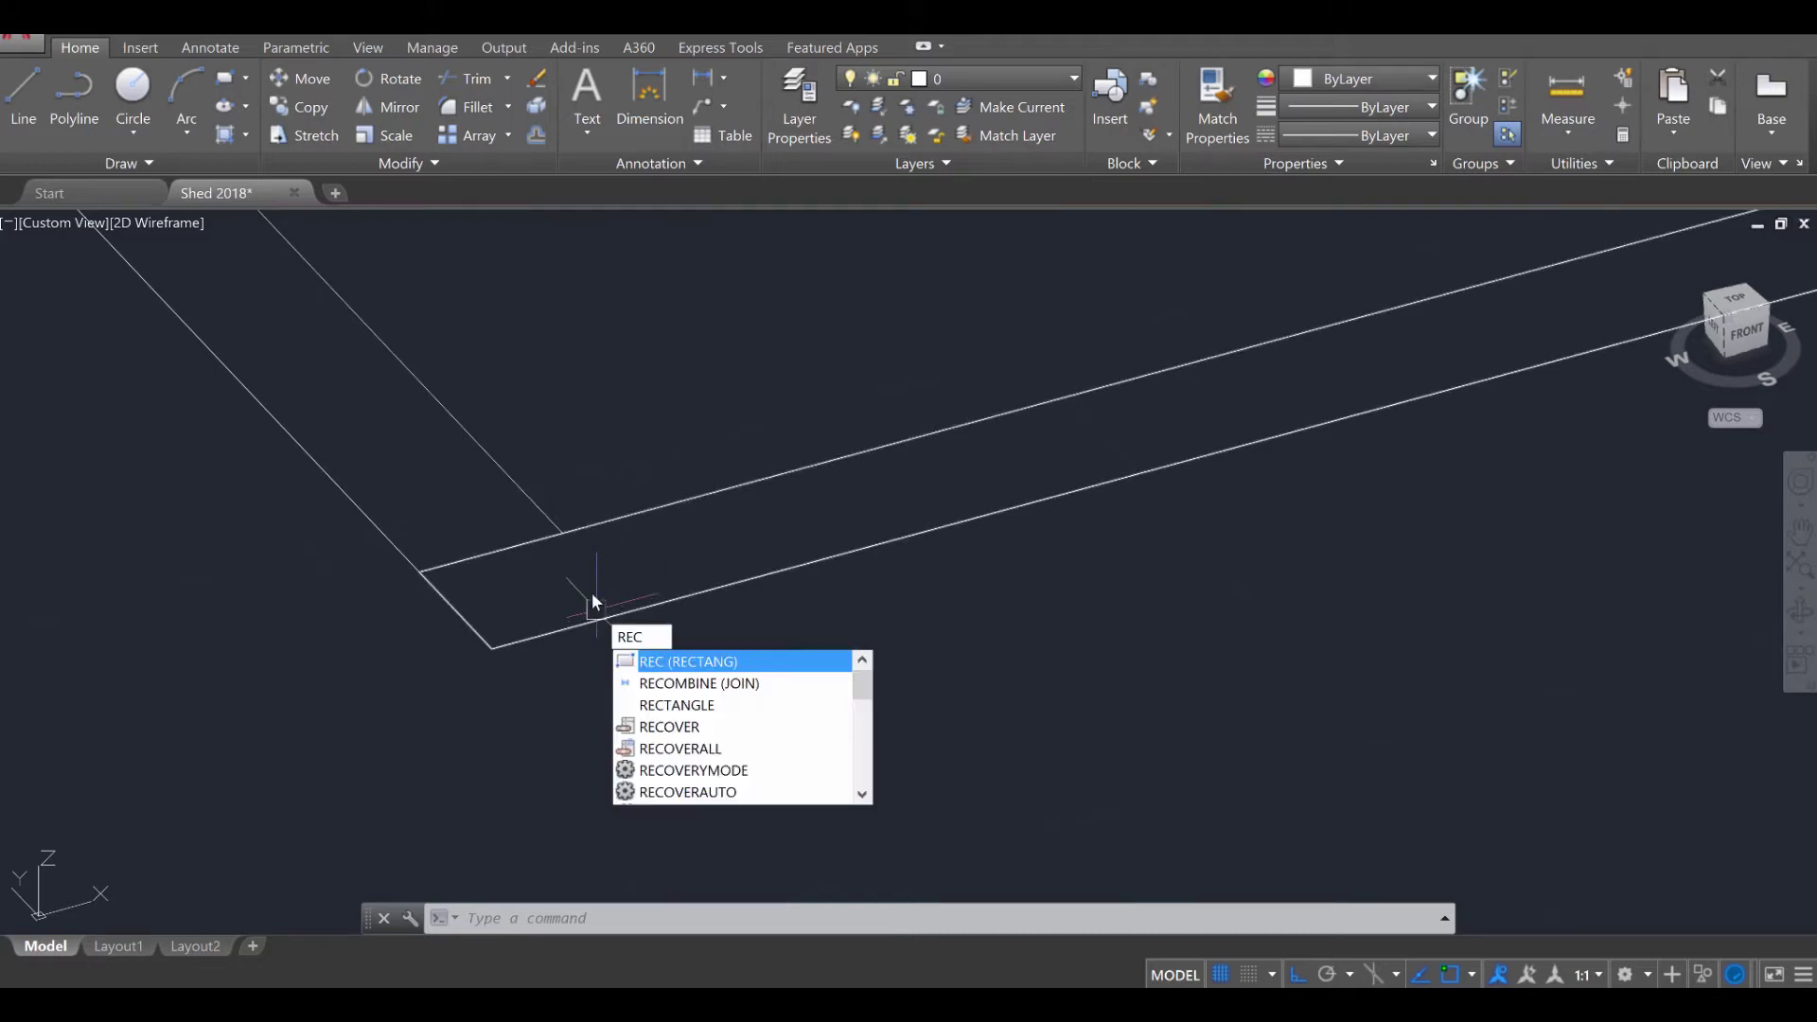
key("Return")
left_click(492, 648)
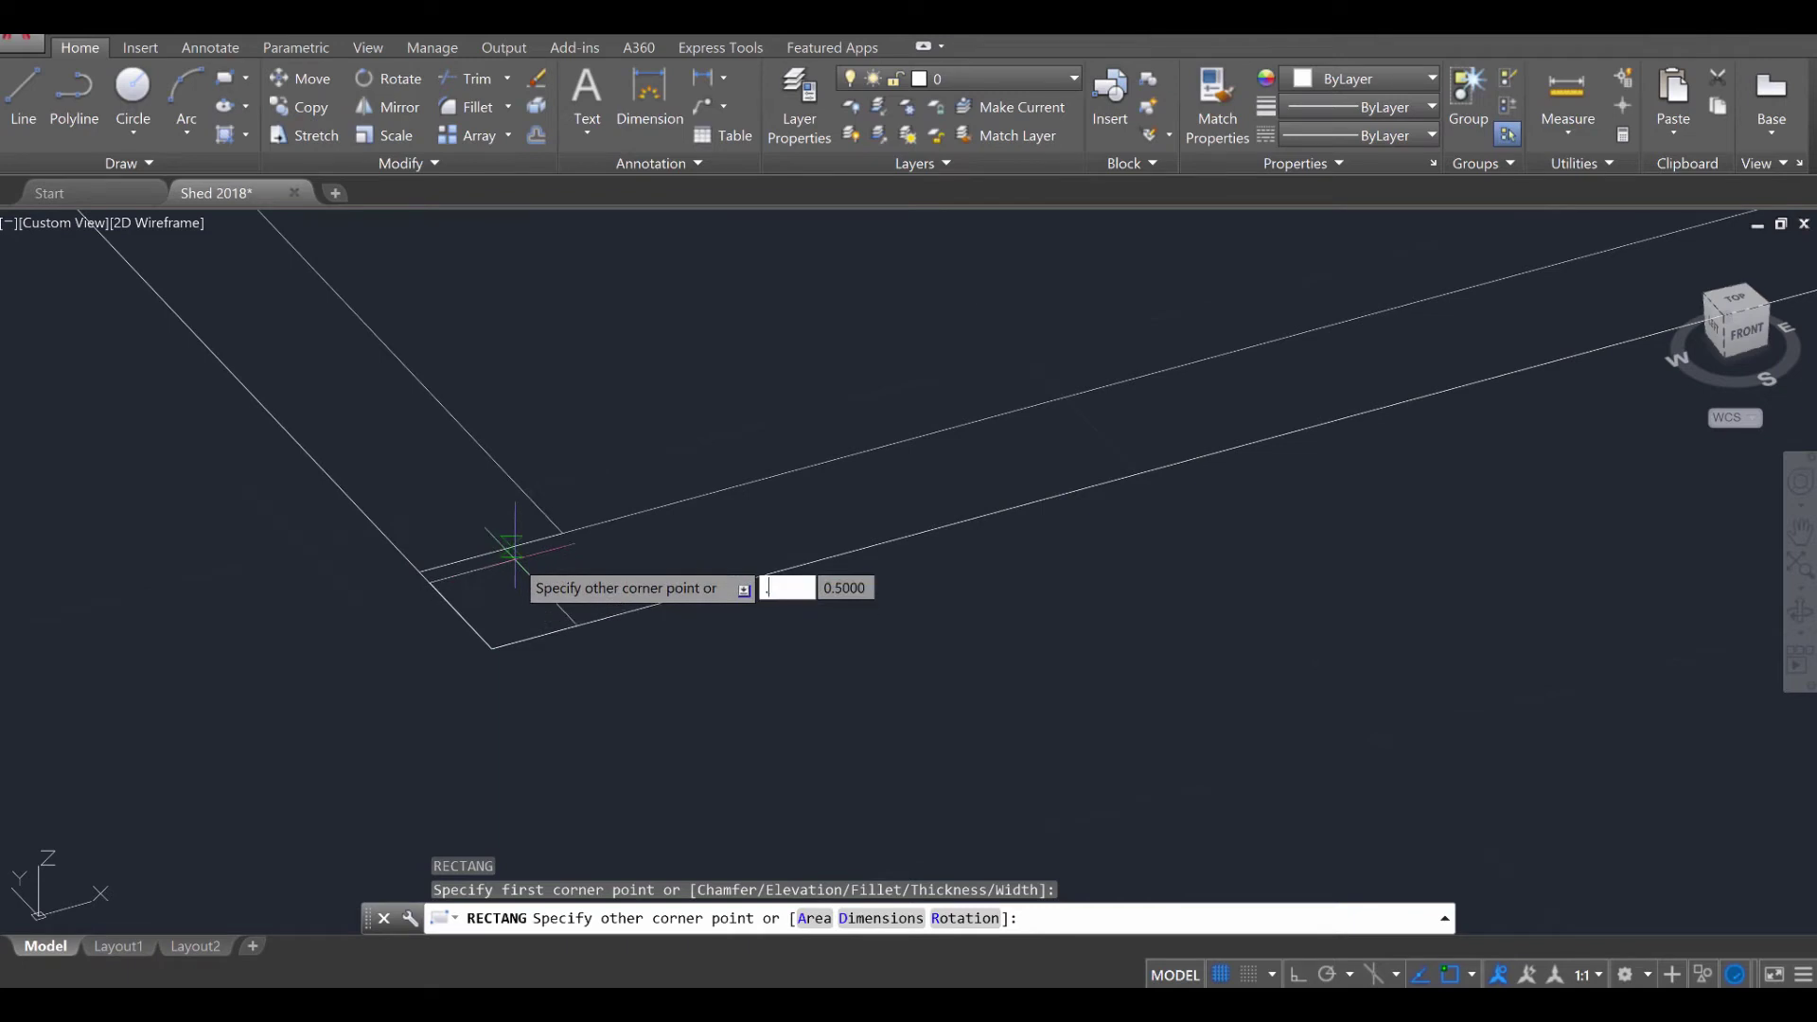
key("Tab")
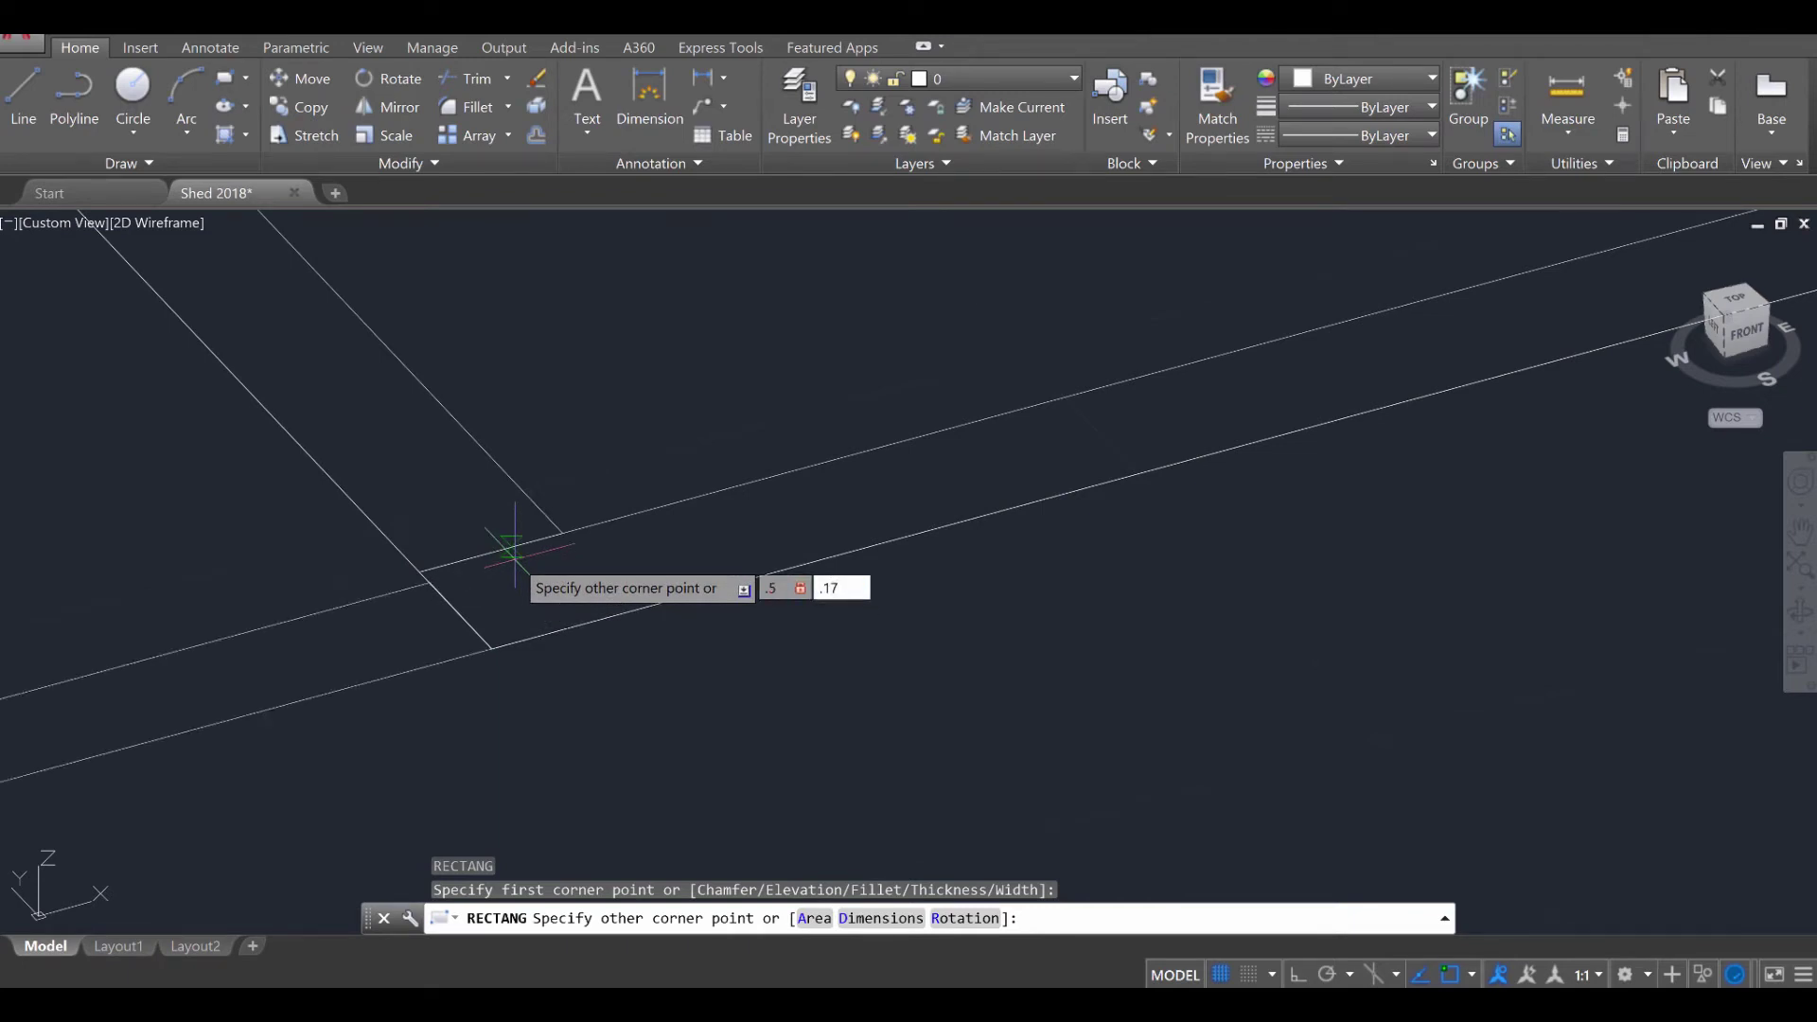
key("Return")
Draw a second rectangle, 0.17 by 0.5, from the same outer front-left corner of the wall outline.
scroll(569, 522, "down", 2)
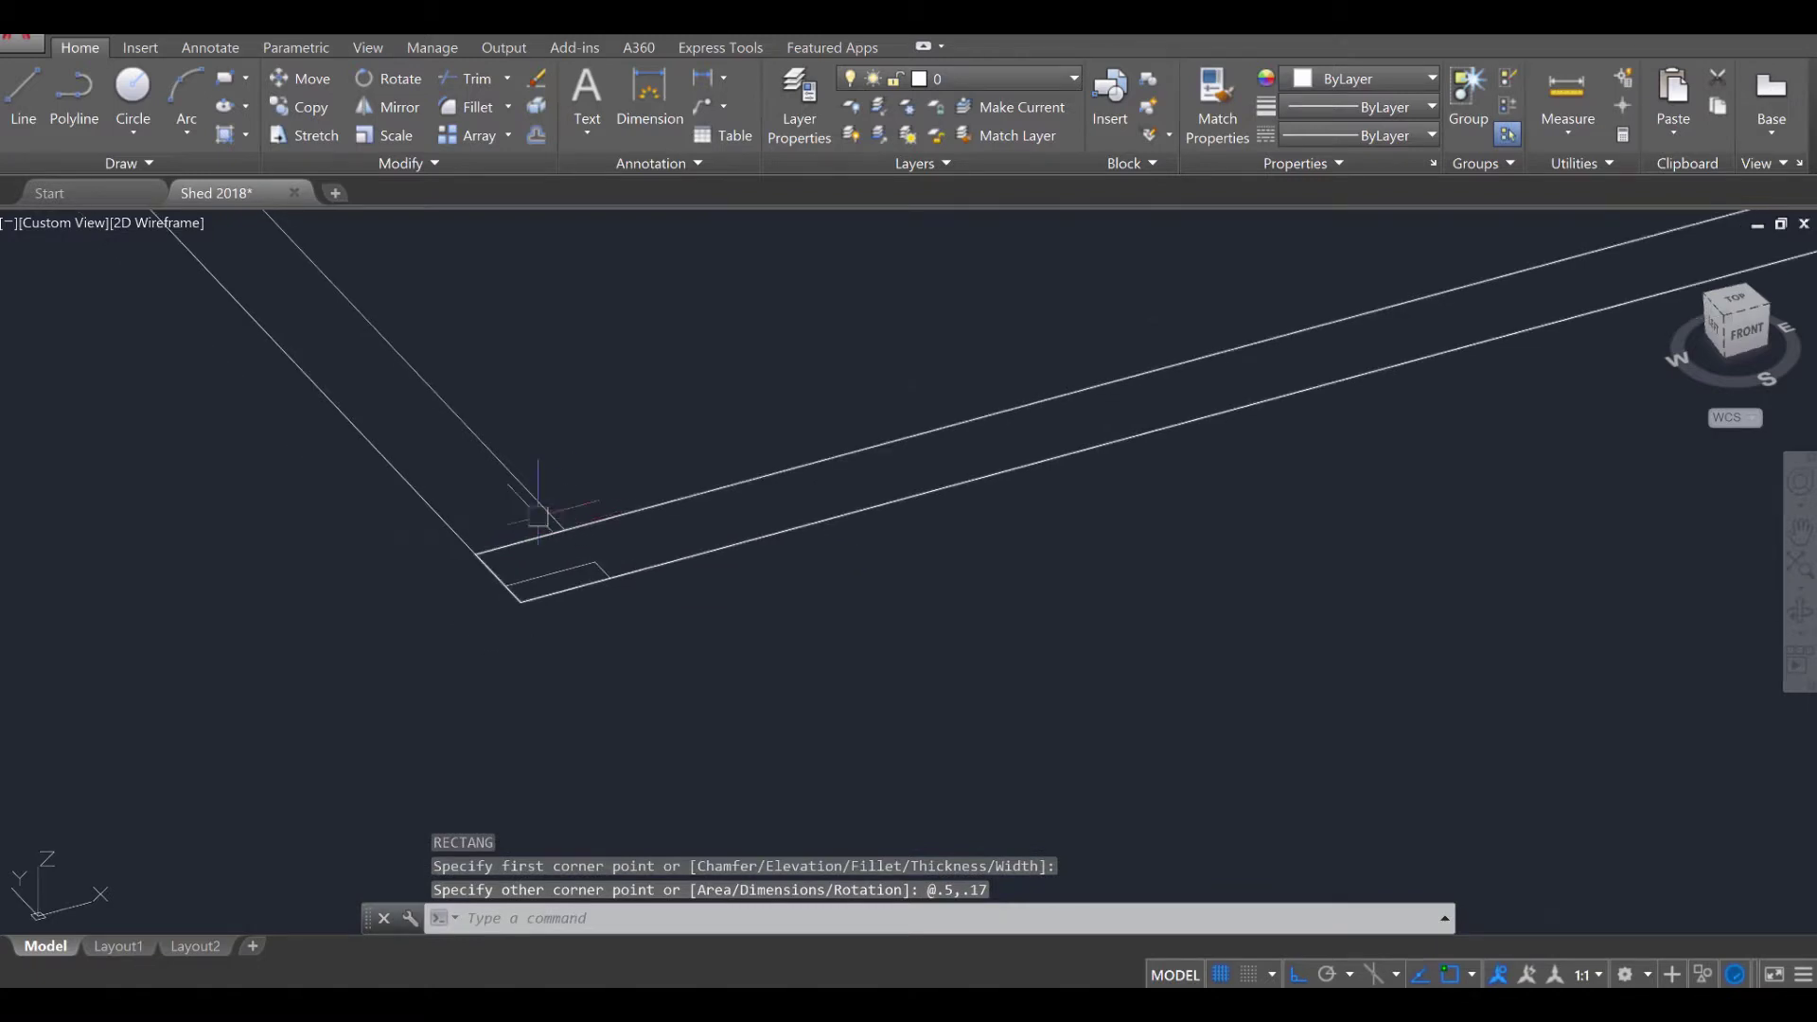
middle_click_drag(495, 507, 710, 621)
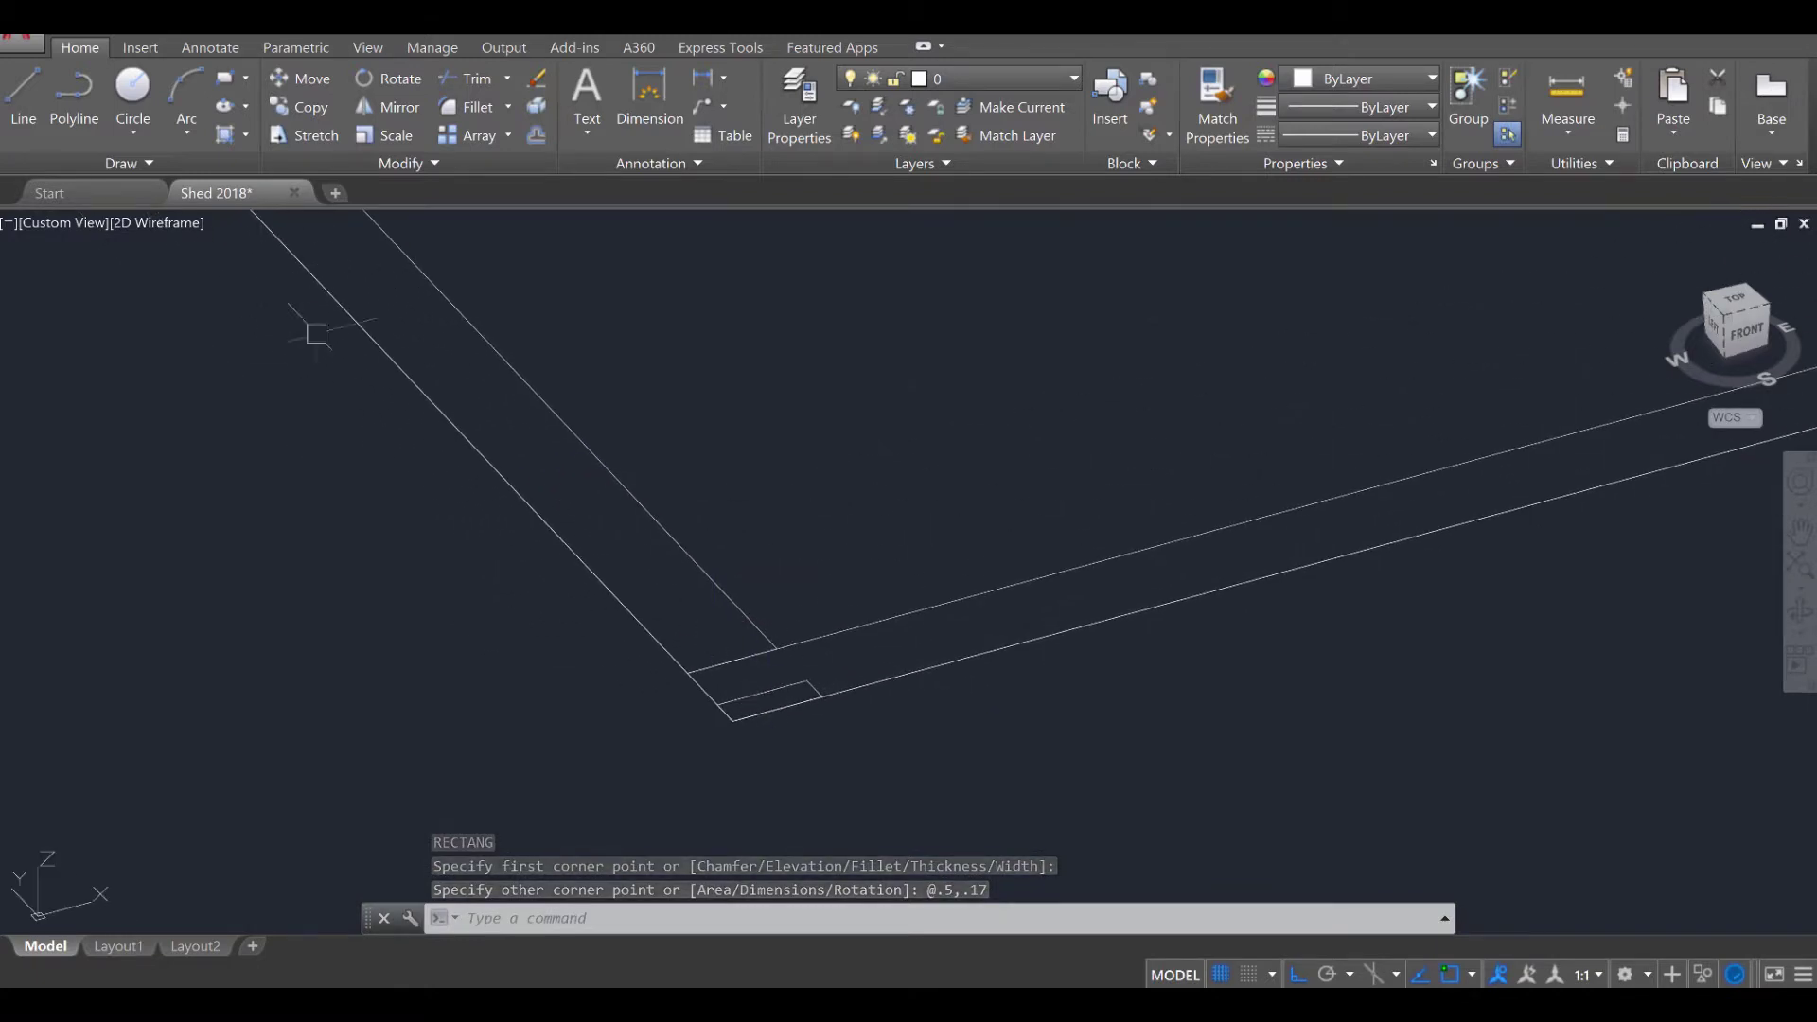
scroll(527, 548, "down", 1)
scroll(669, 629, "up", 3)
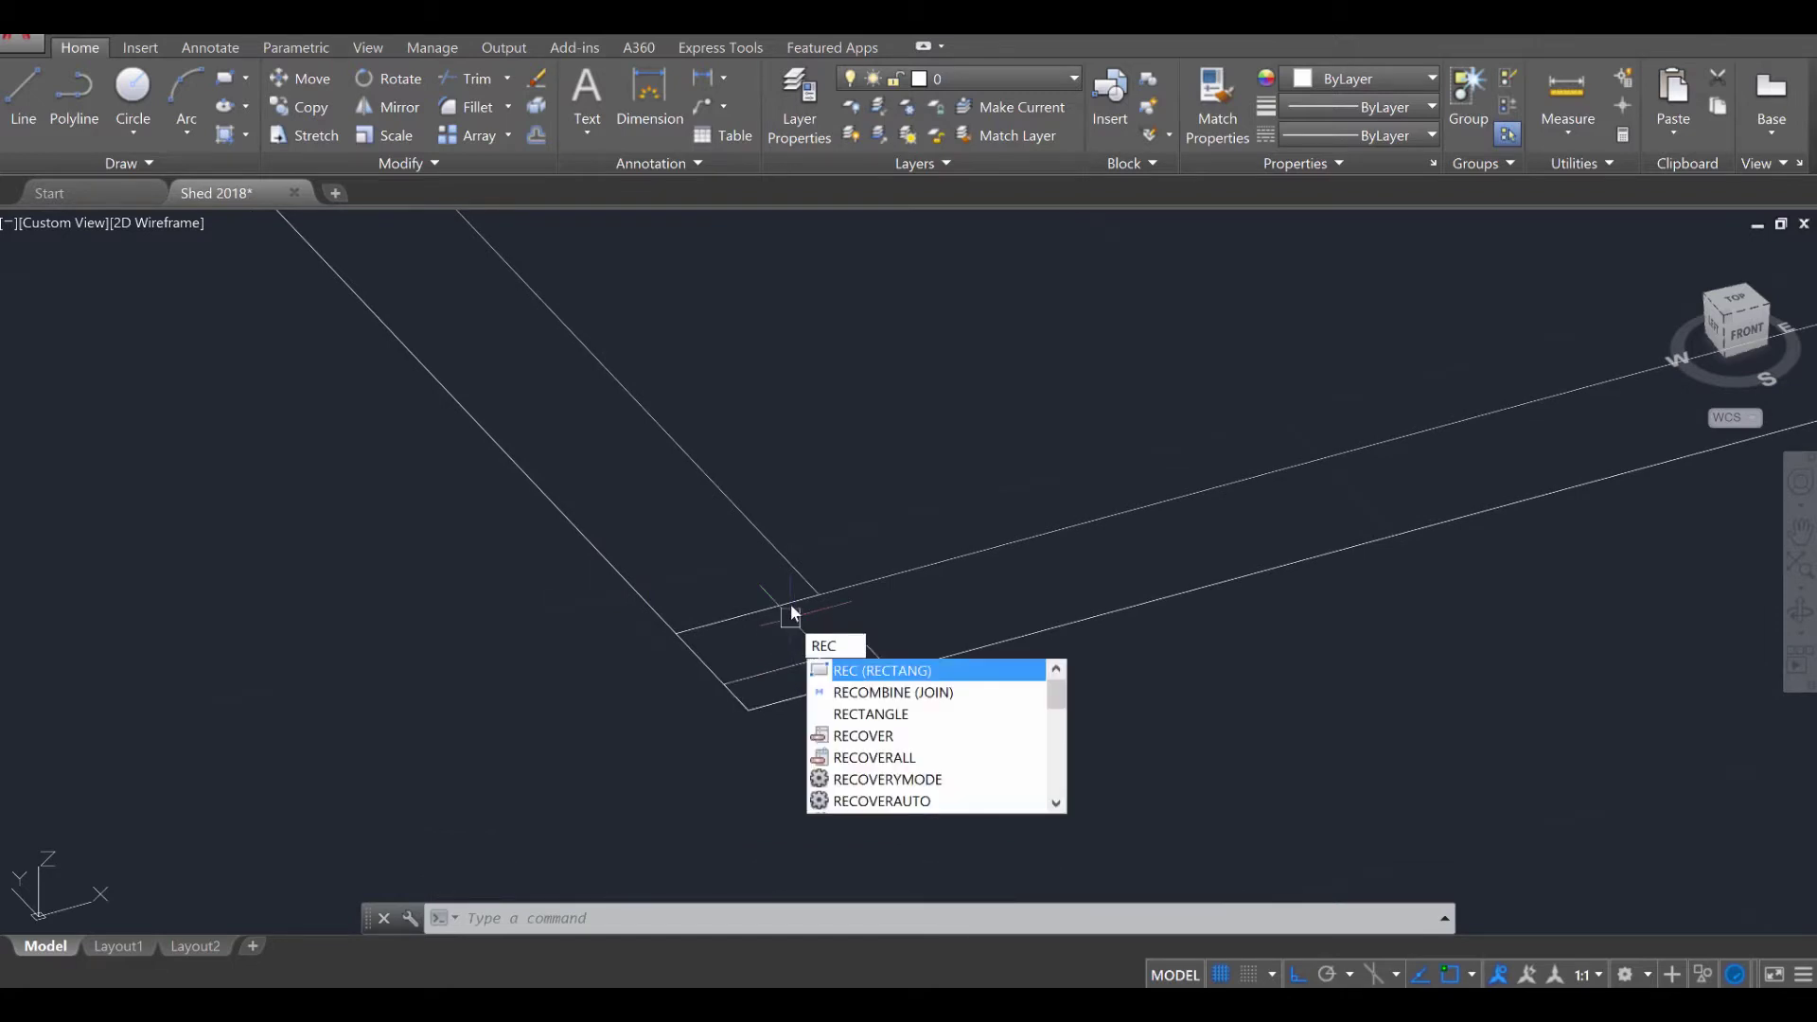
key("Return")
left_click(808, 675)
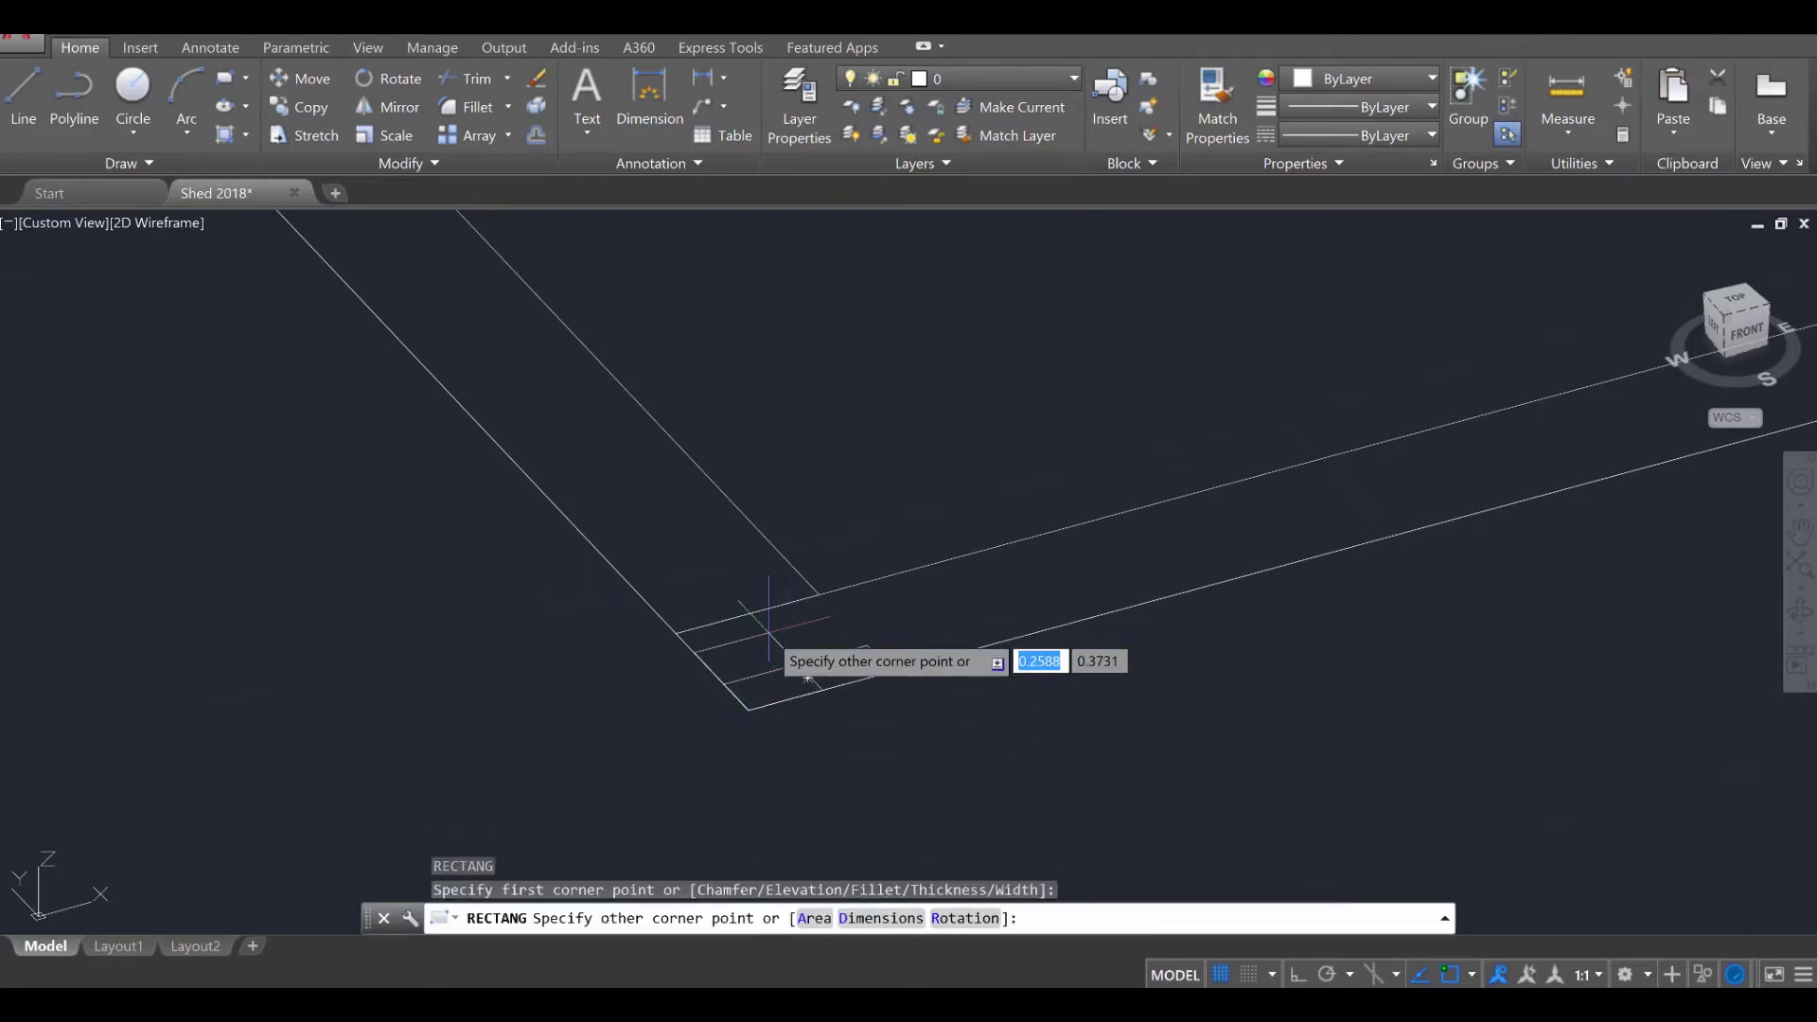
type(".17")
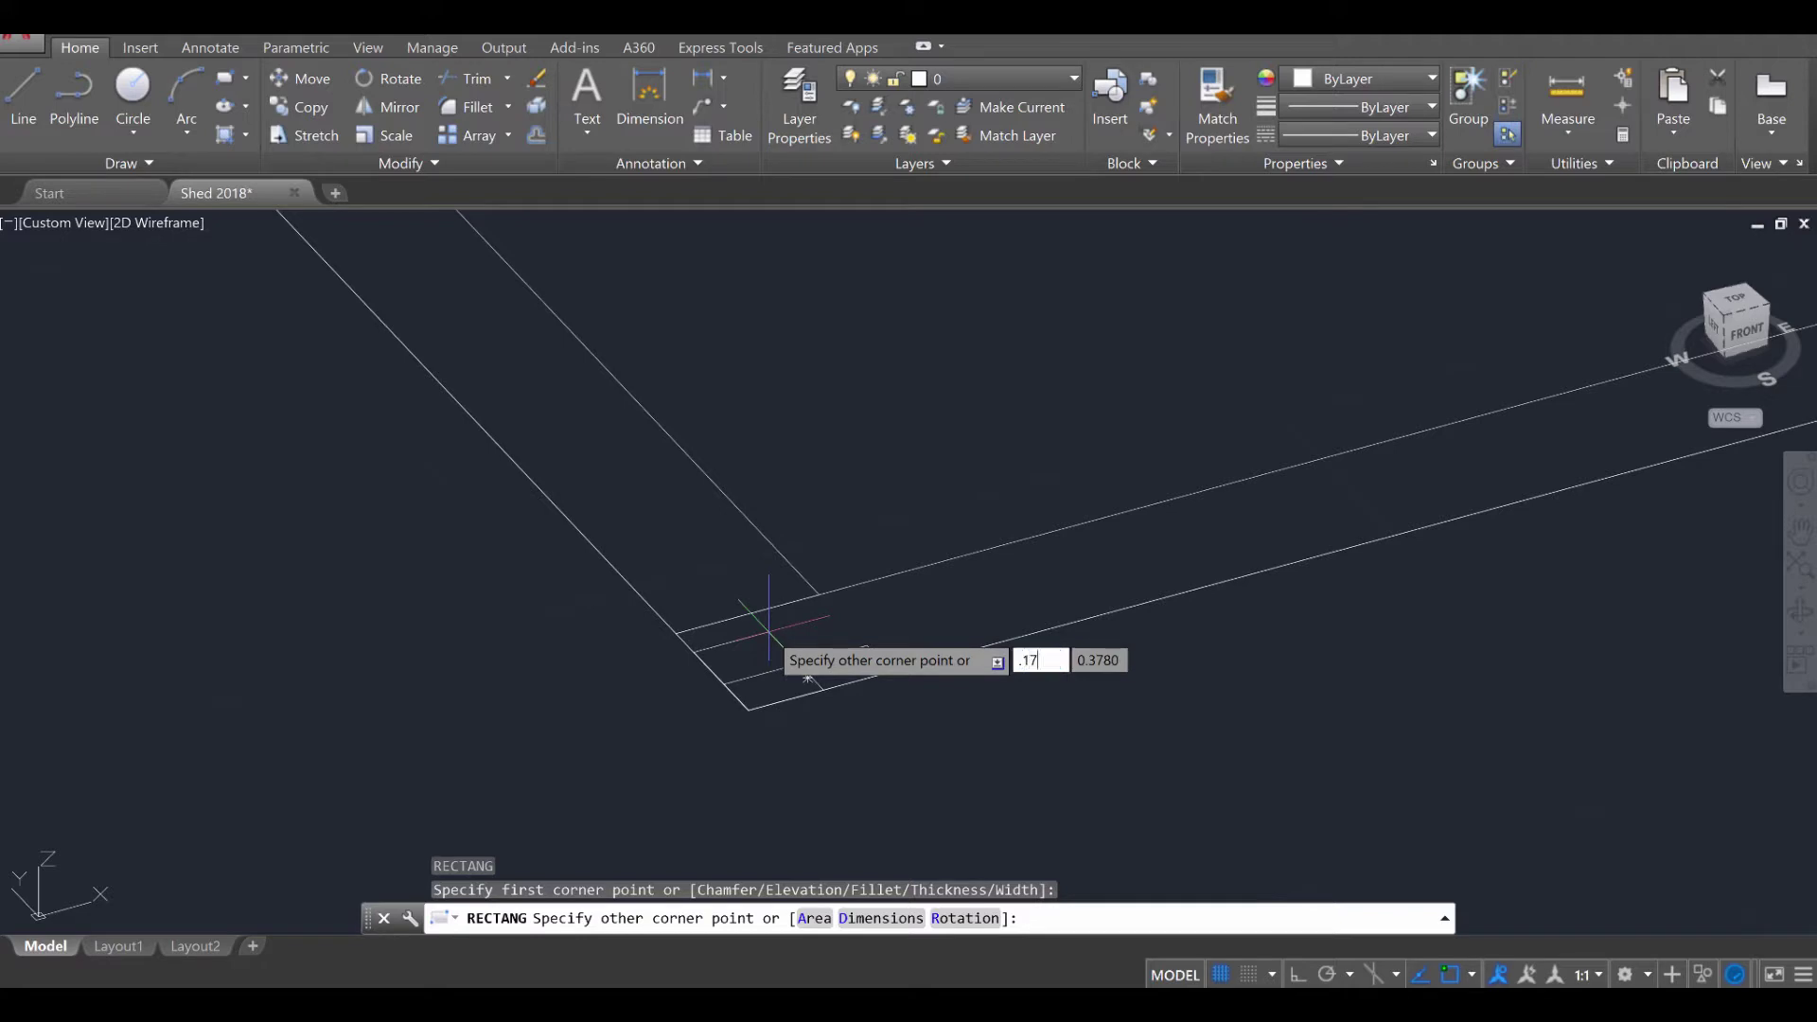
key("Tab")
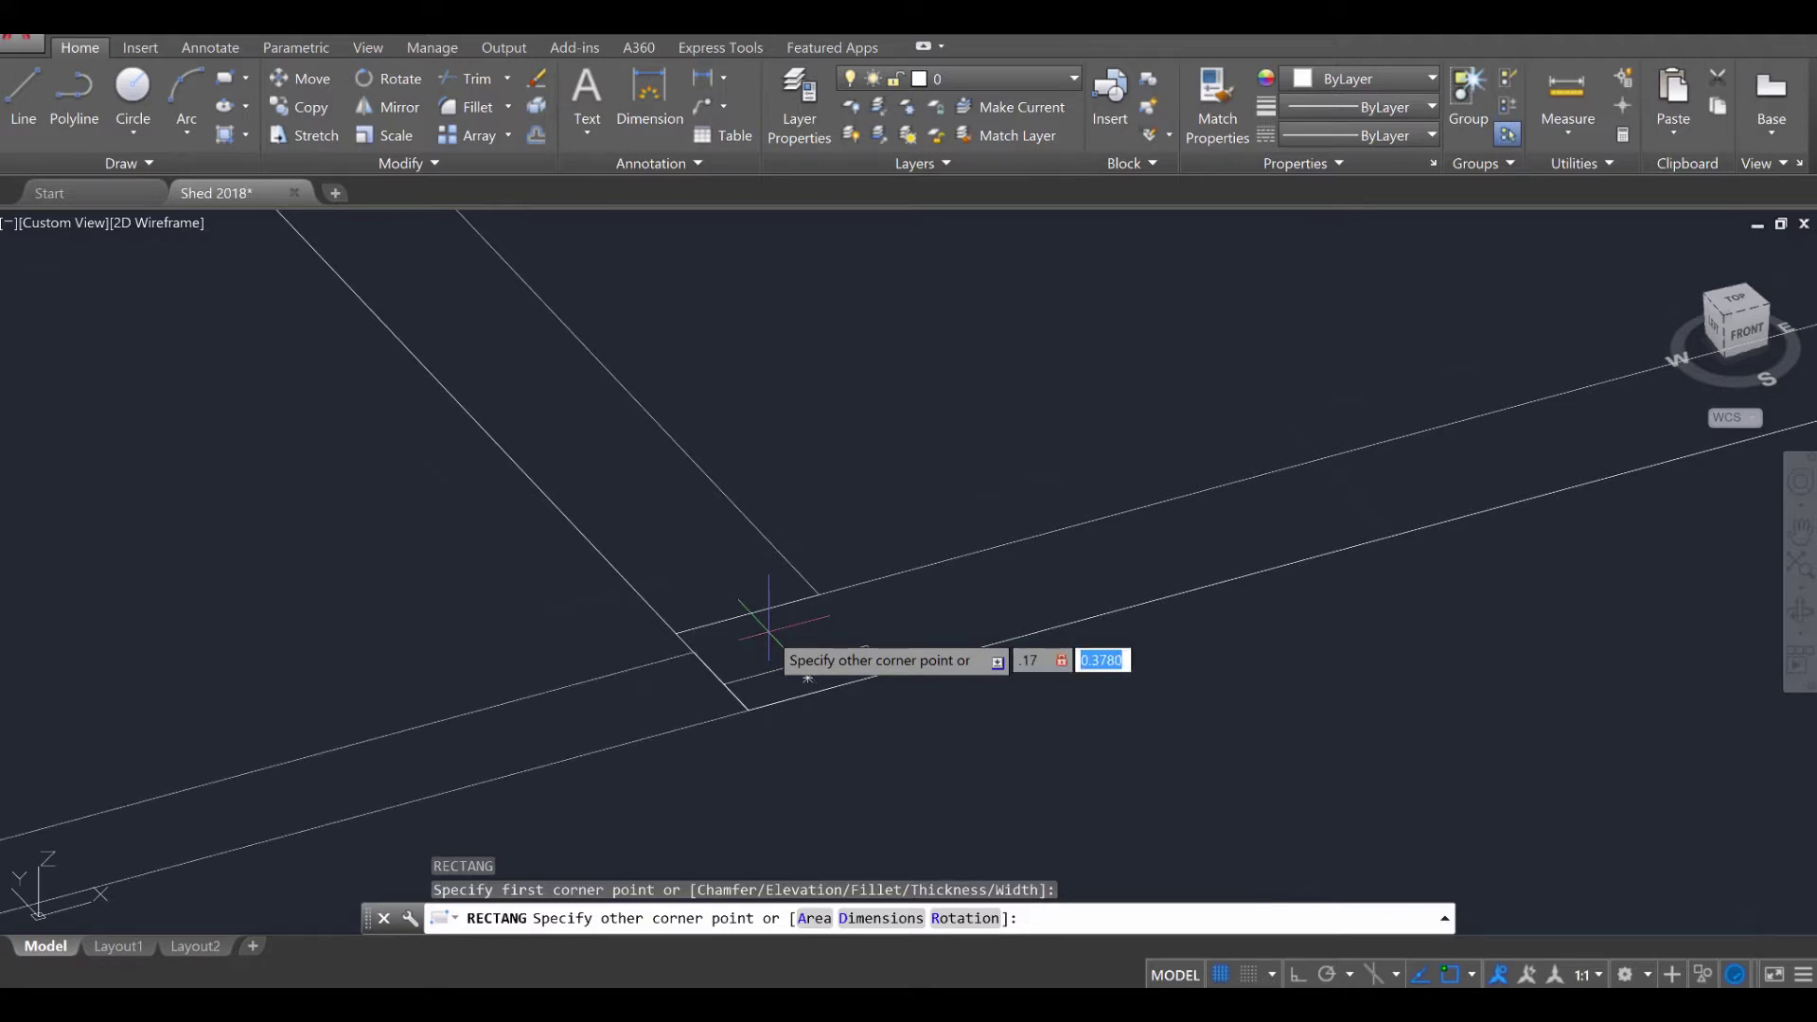
key("Return")
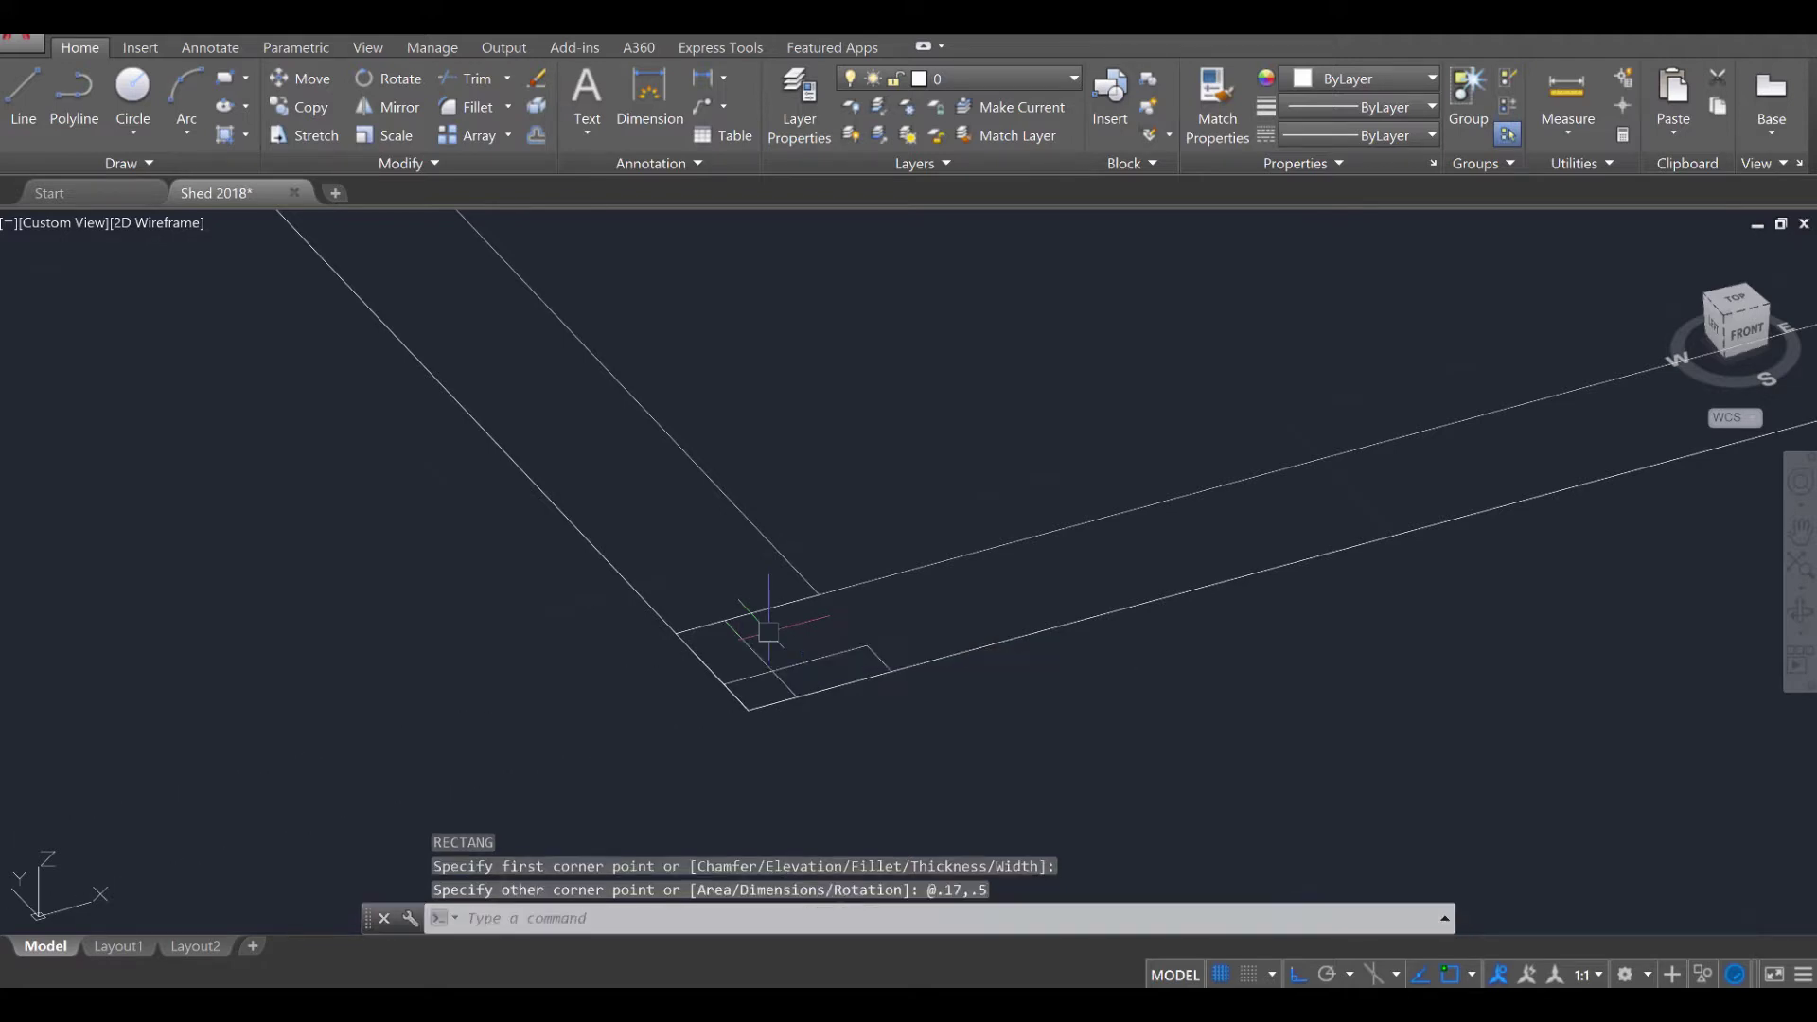
key("Escape")
key("Escape")
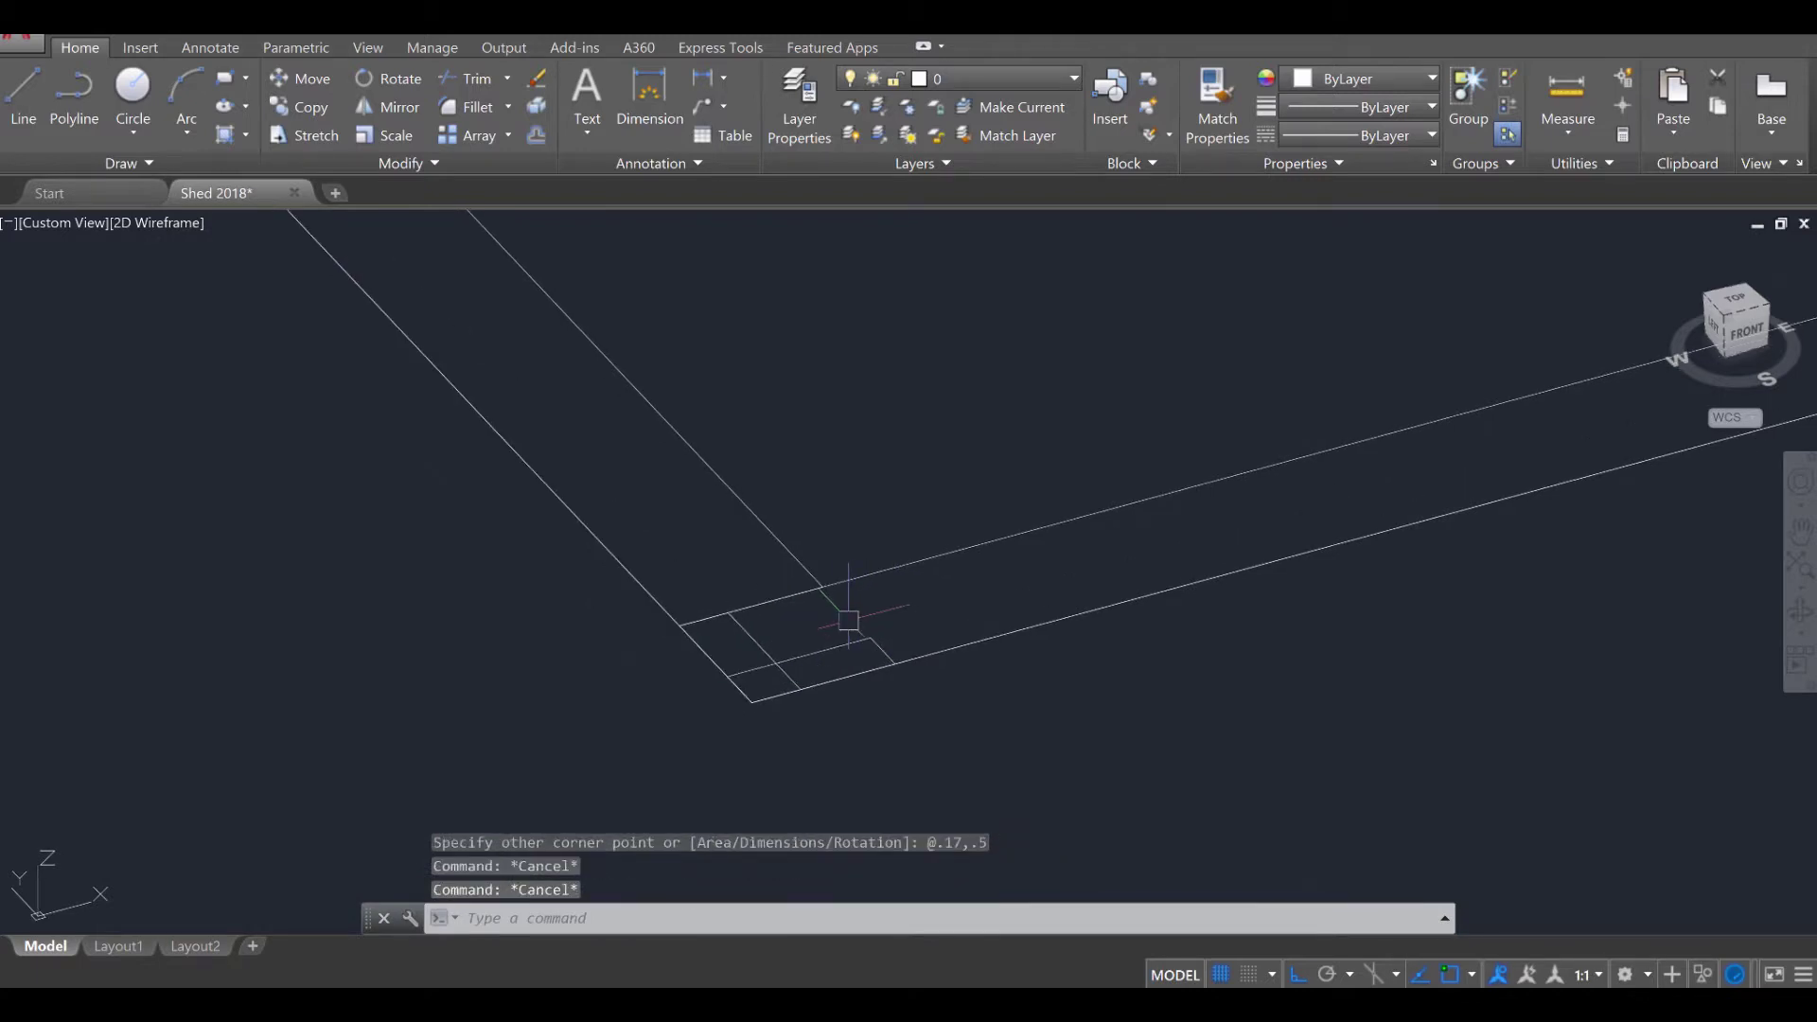
Copy the 0.17 by 0.5 corner rectangle along the front wall at distances 2, 4, 6, 8, 1012 and 14, using its outer short edge's midpoint as base.
type("co")
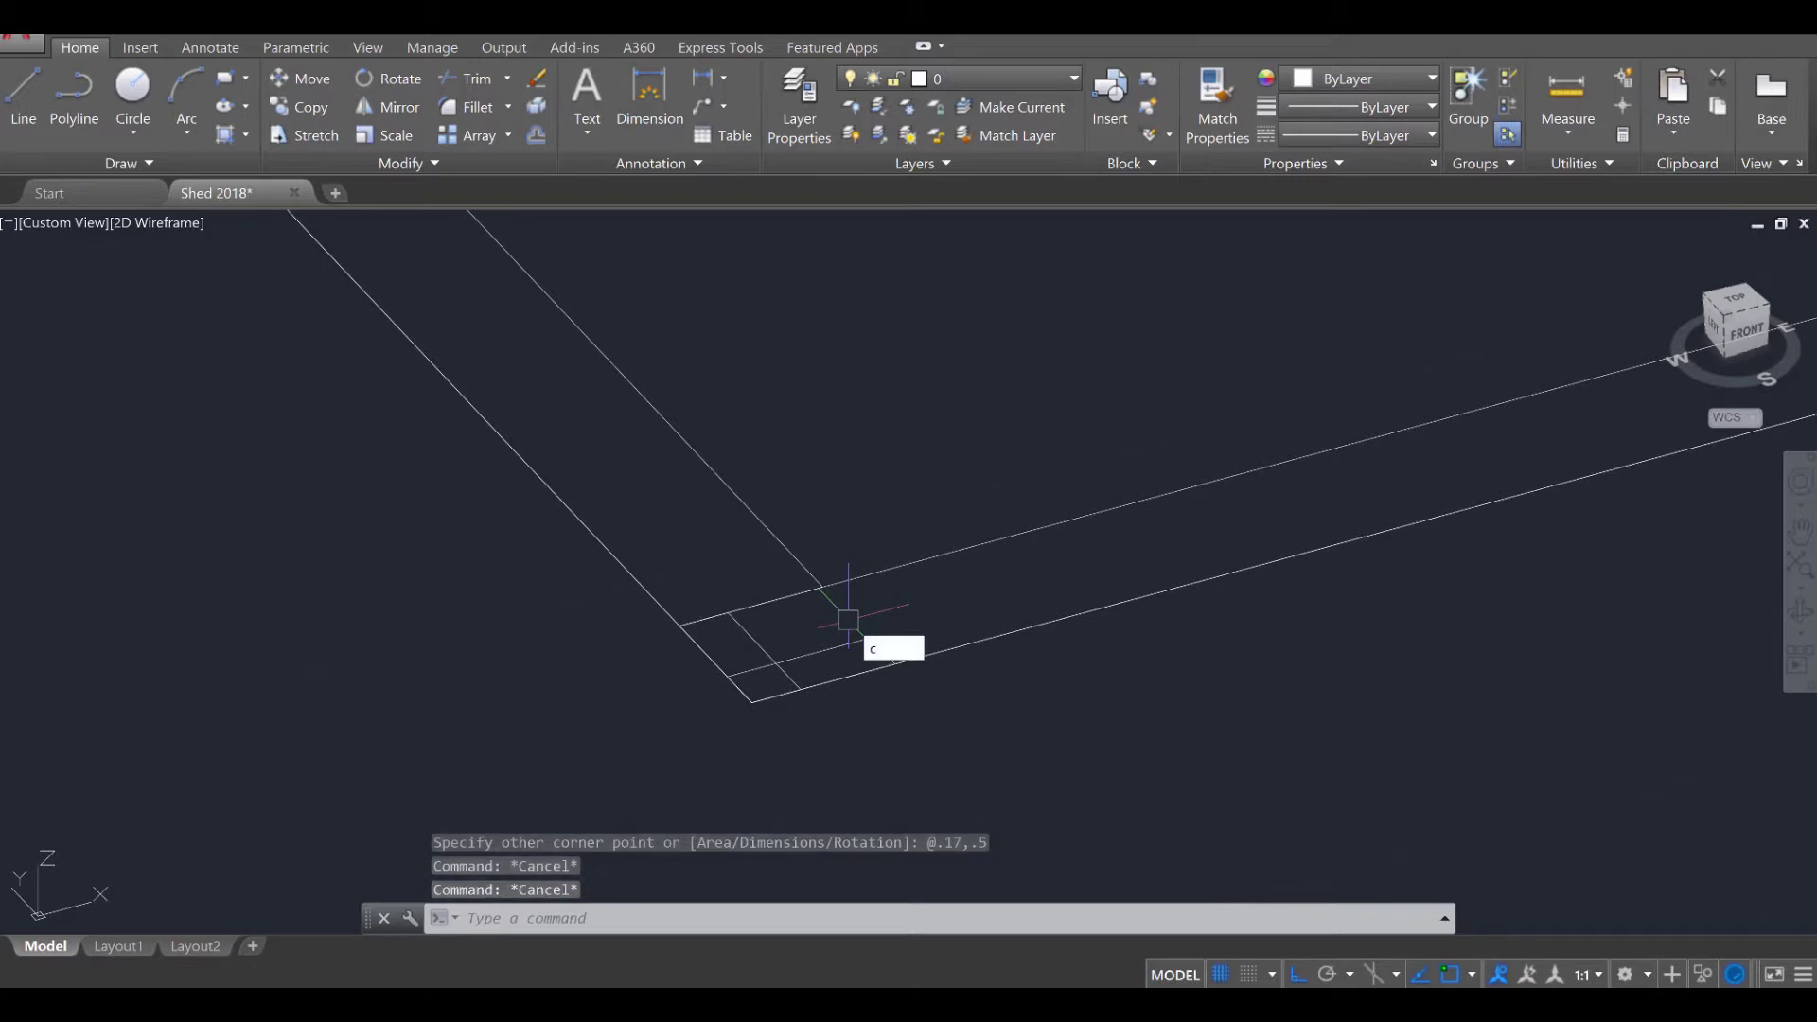
key("Return")
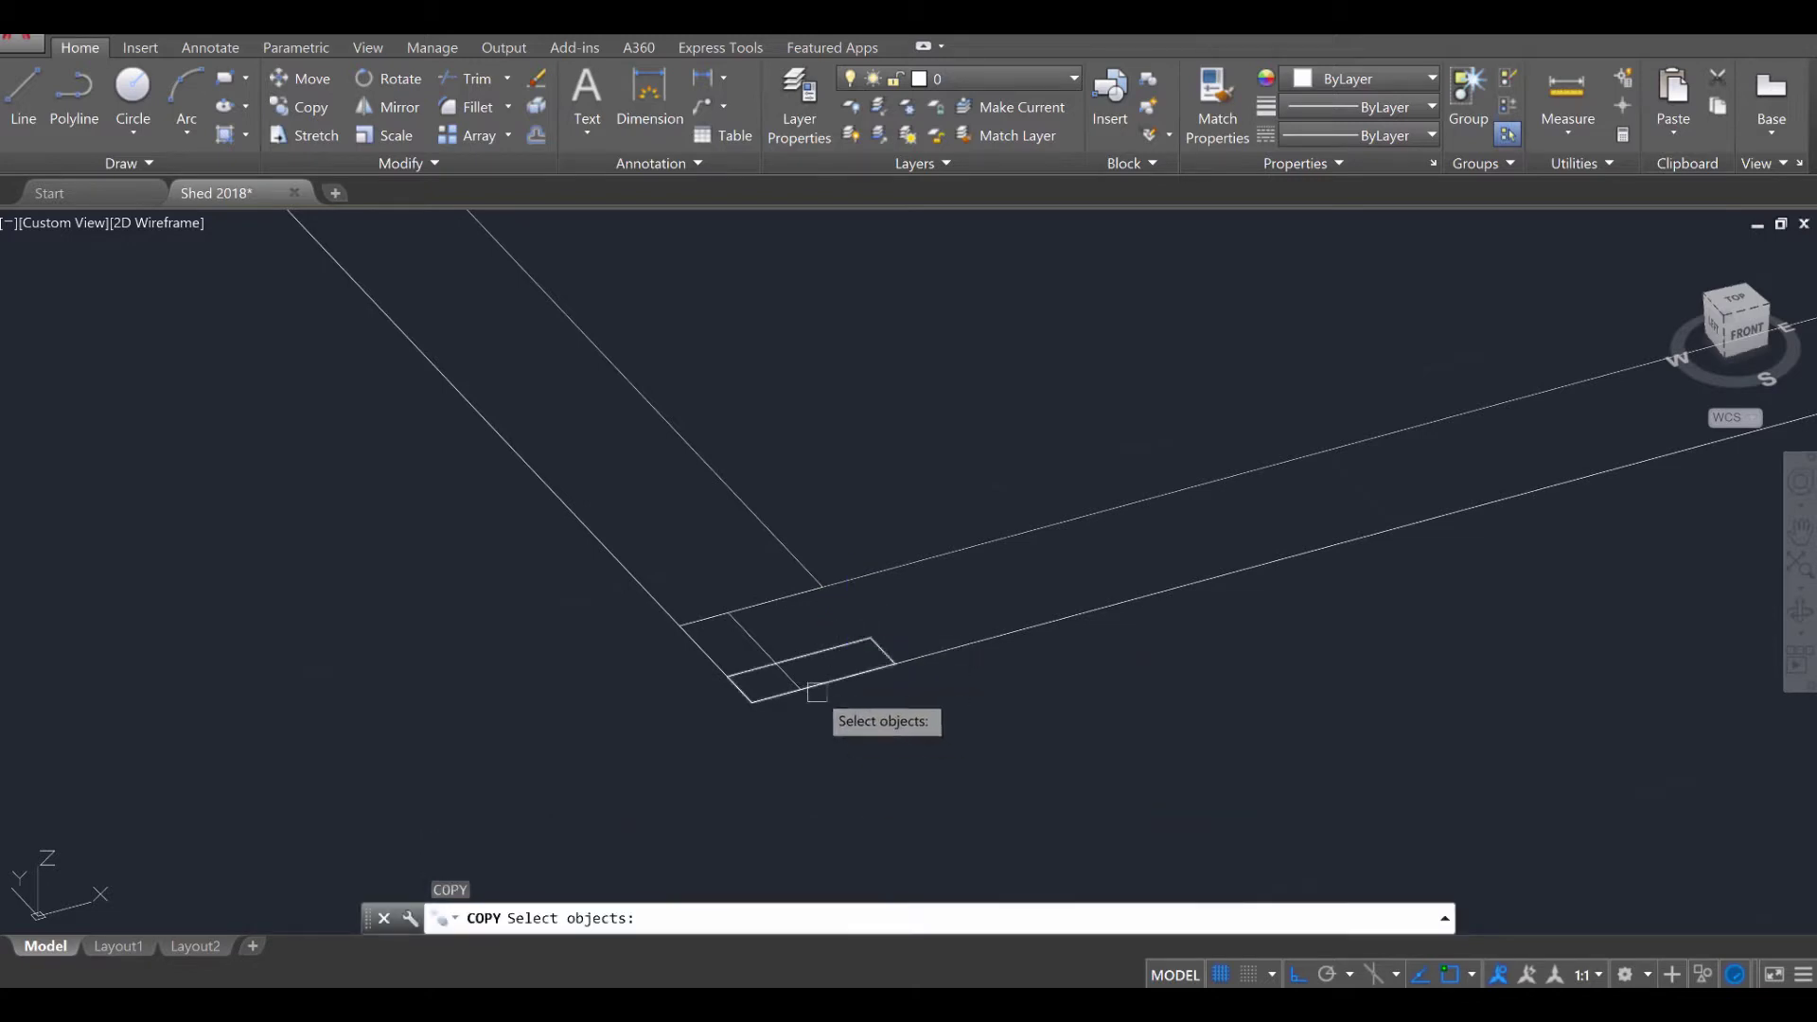
left_click(748, 628)
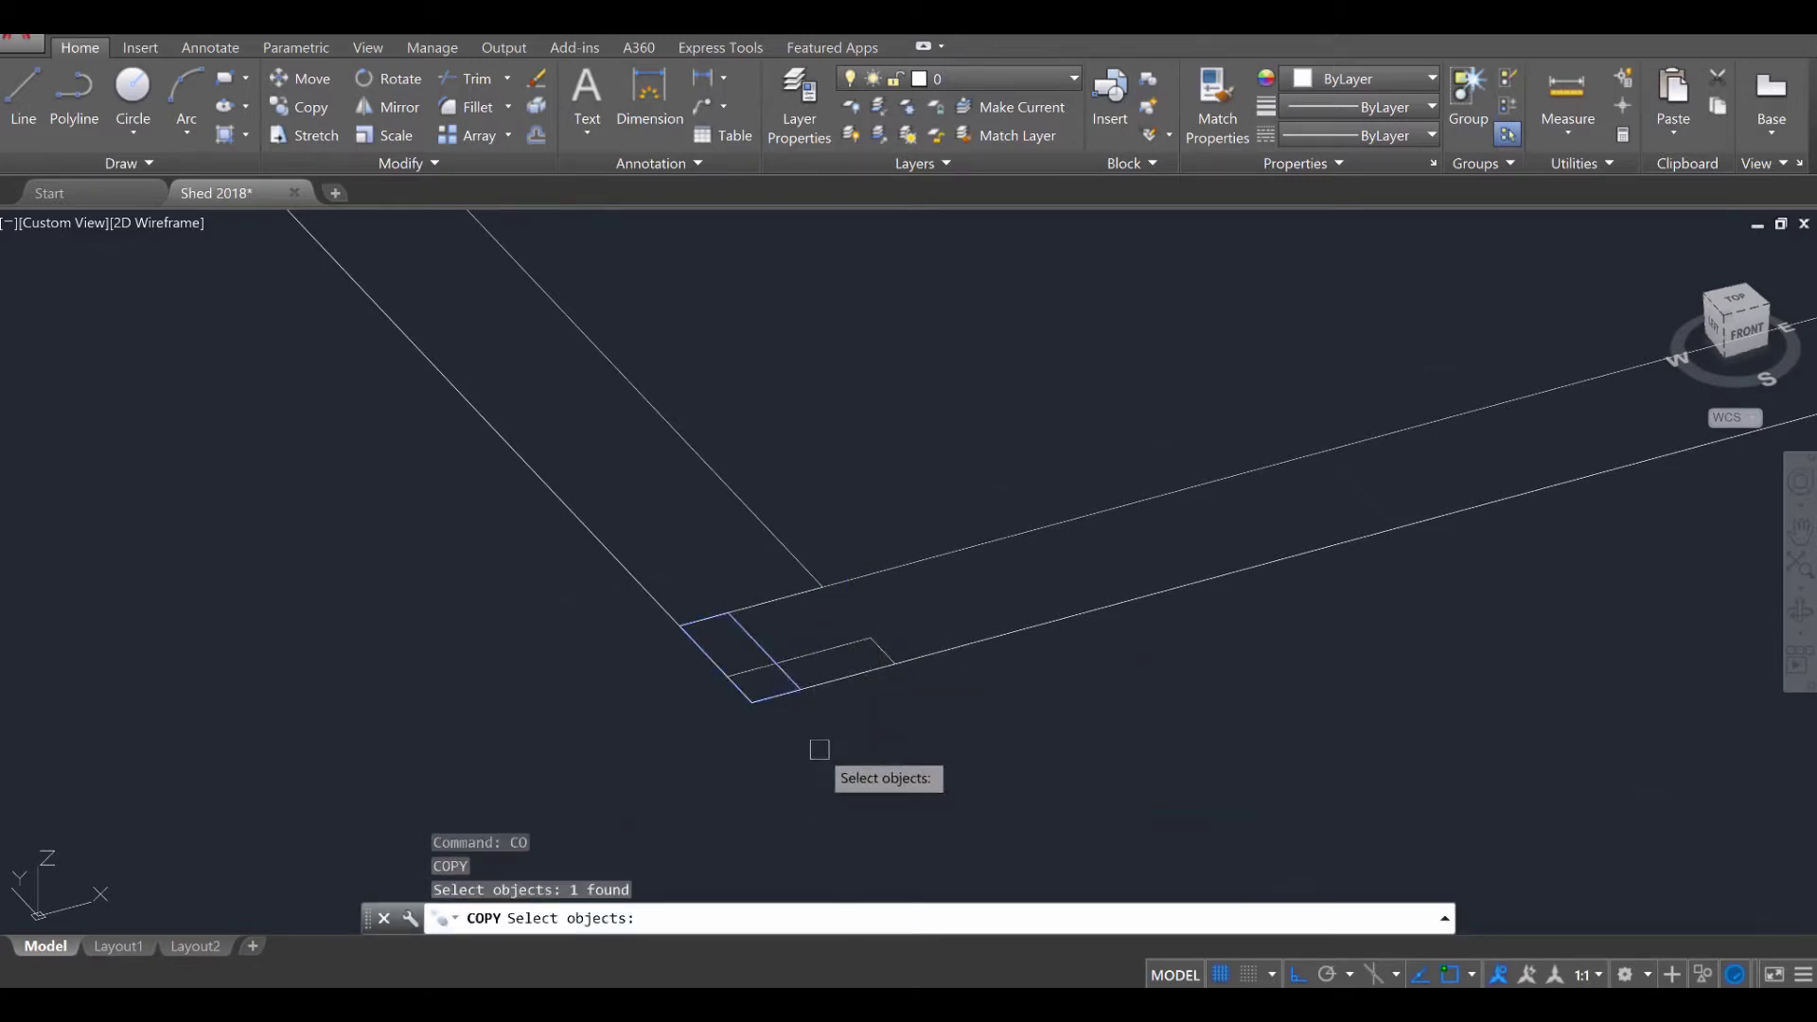
key("Return")
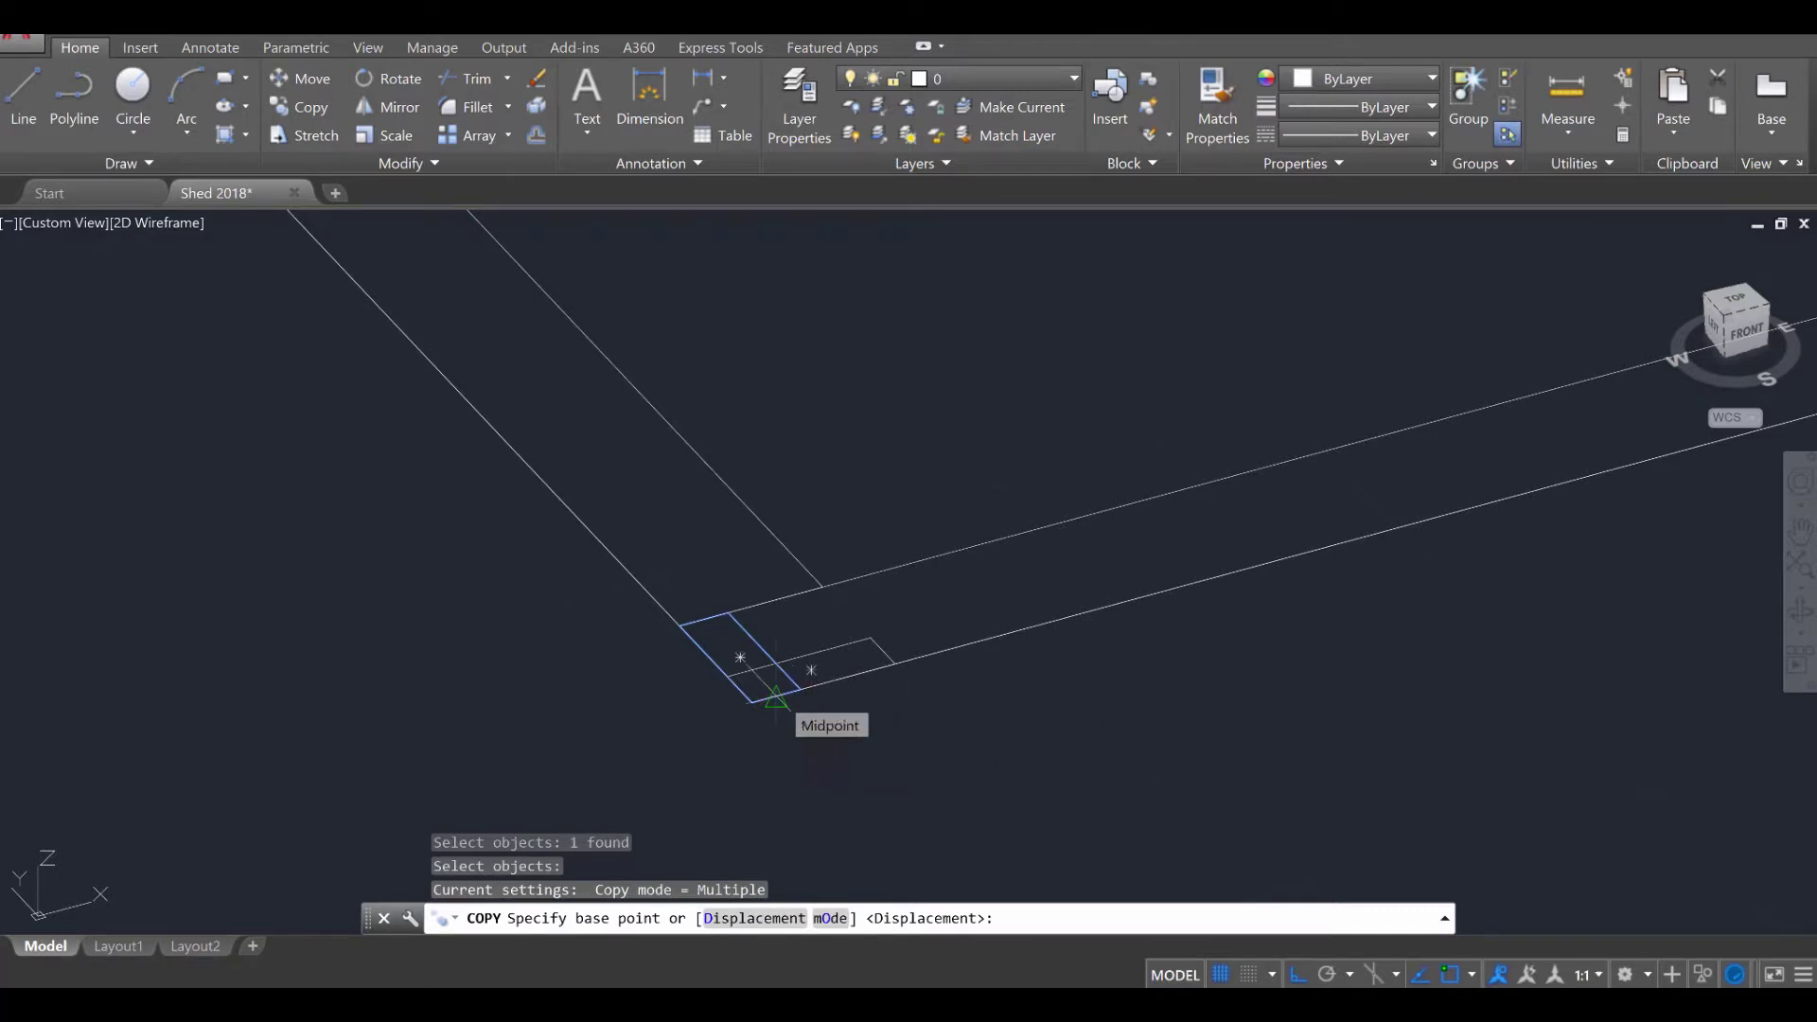
left_click(776, 698)
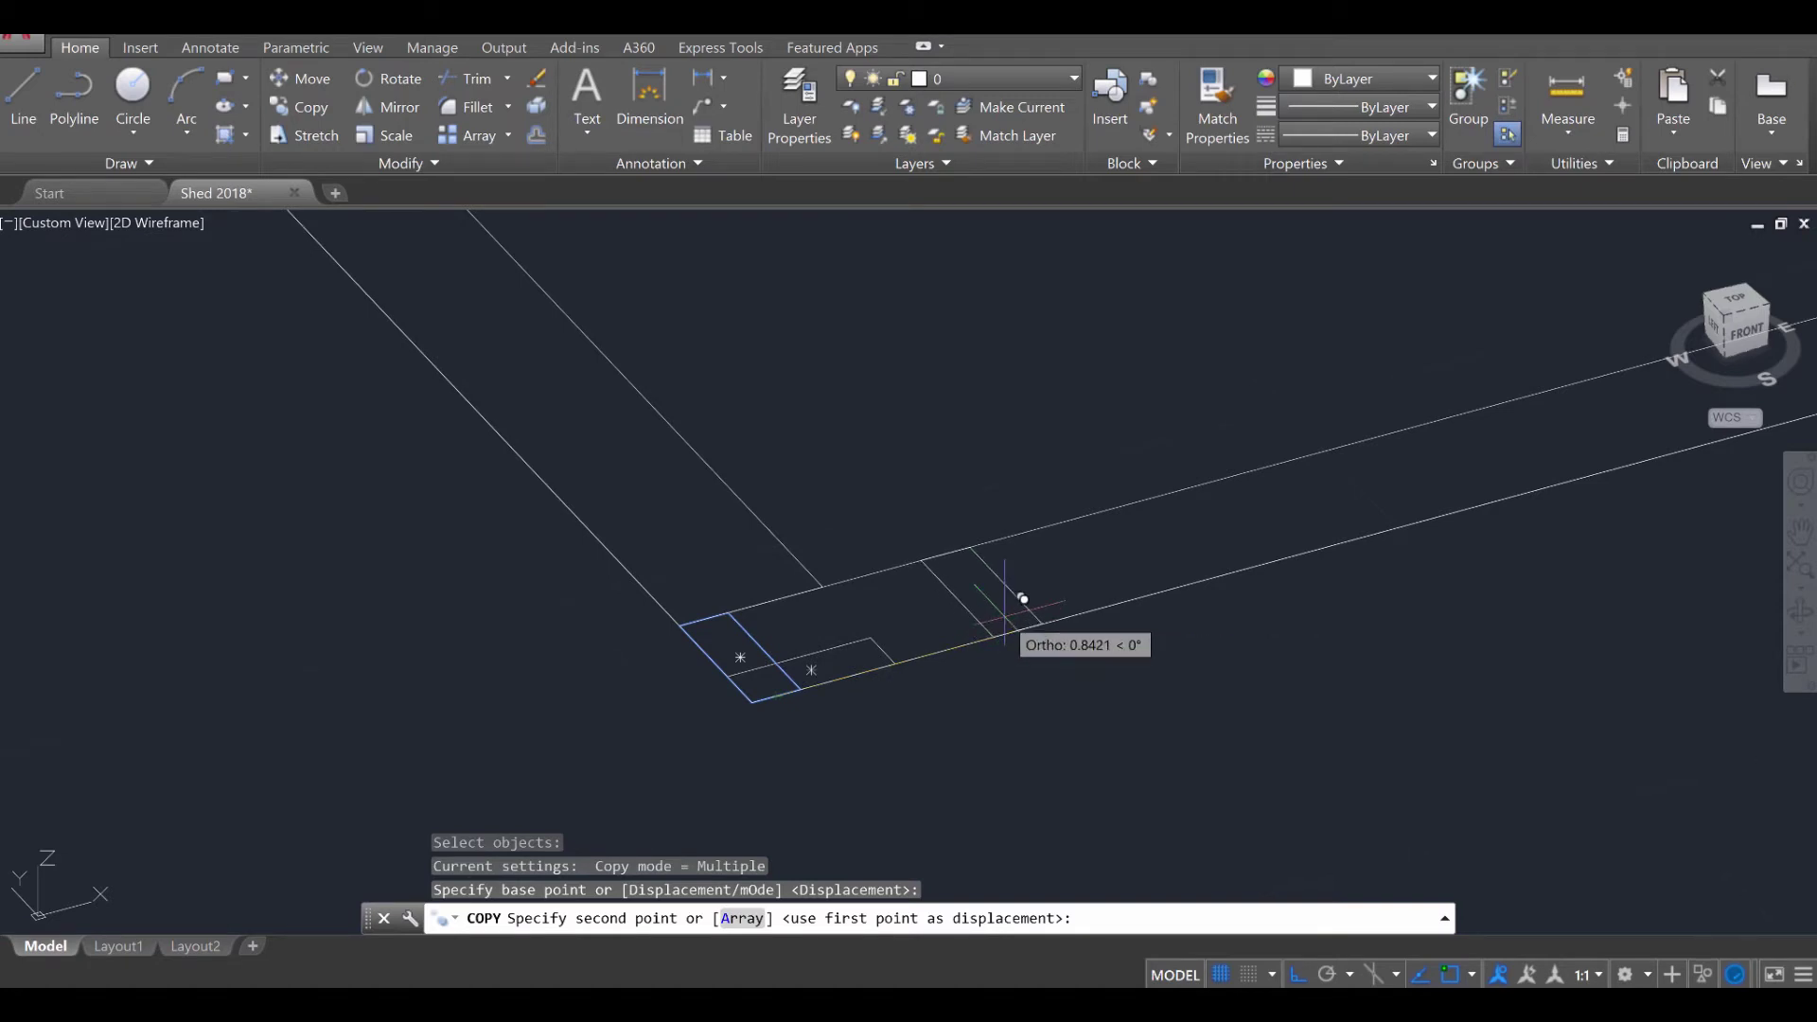
type("2")
key("Return")
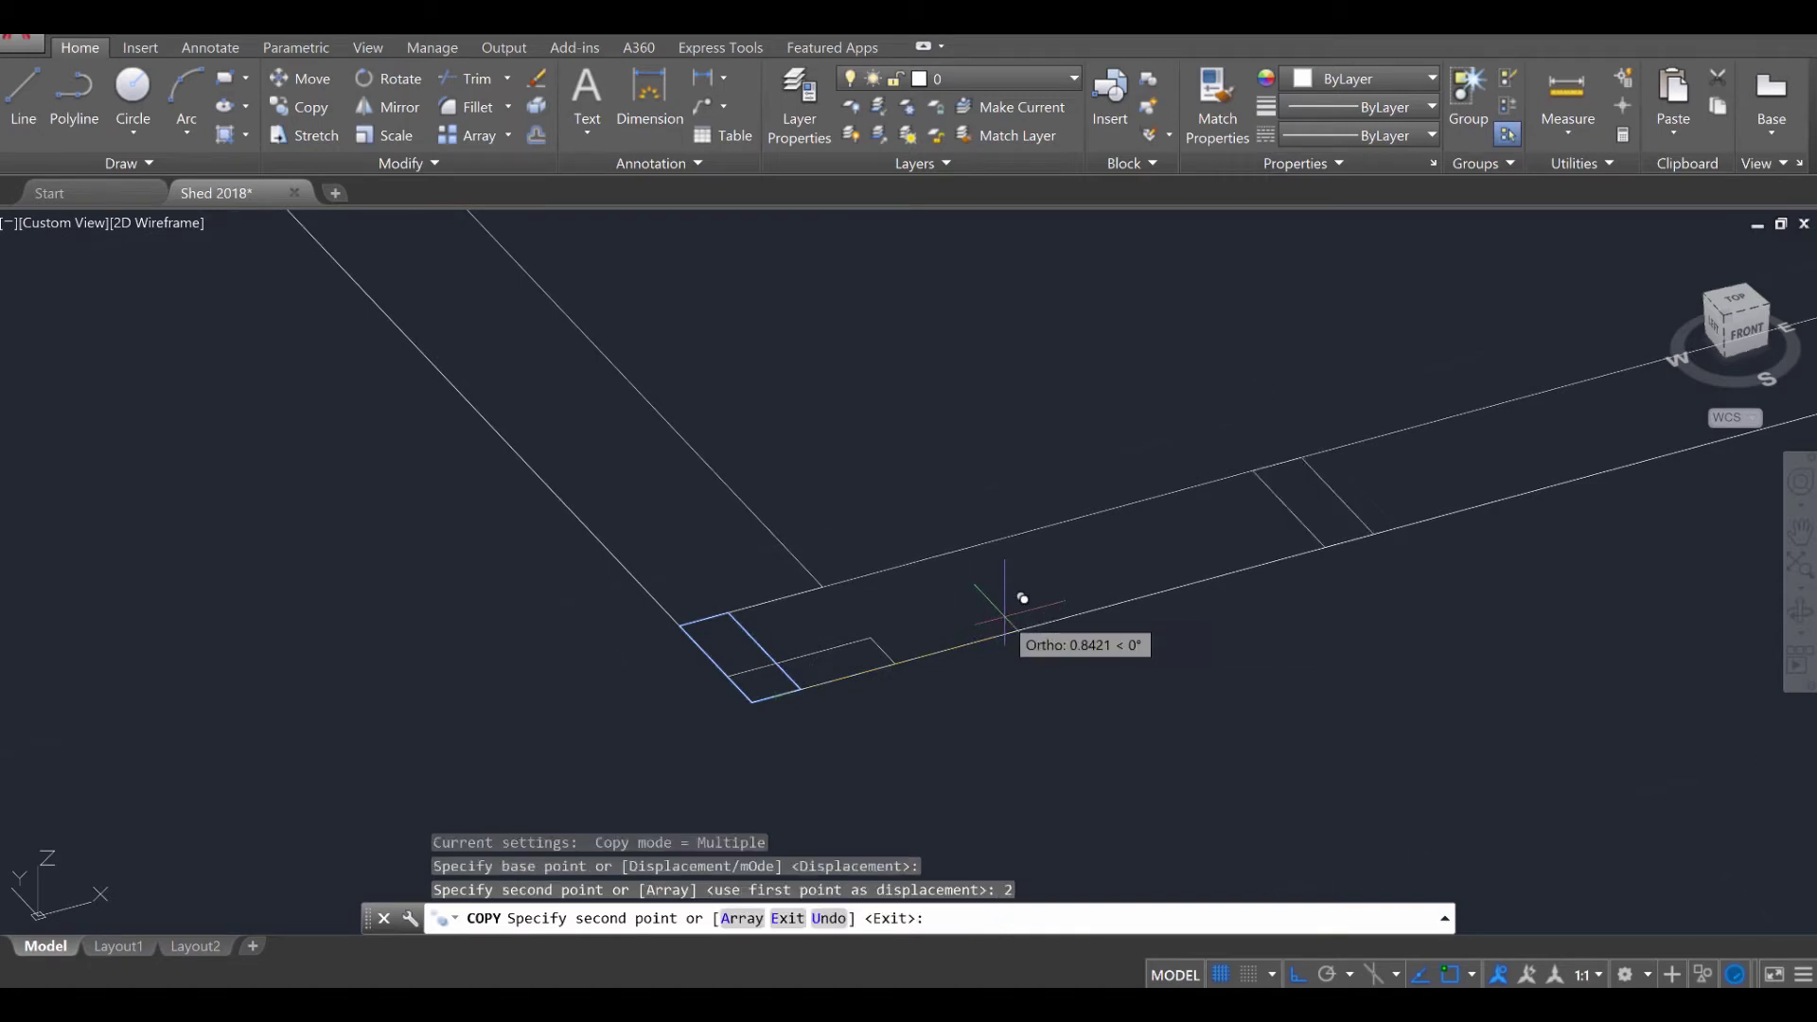
type("4")
key("Return")
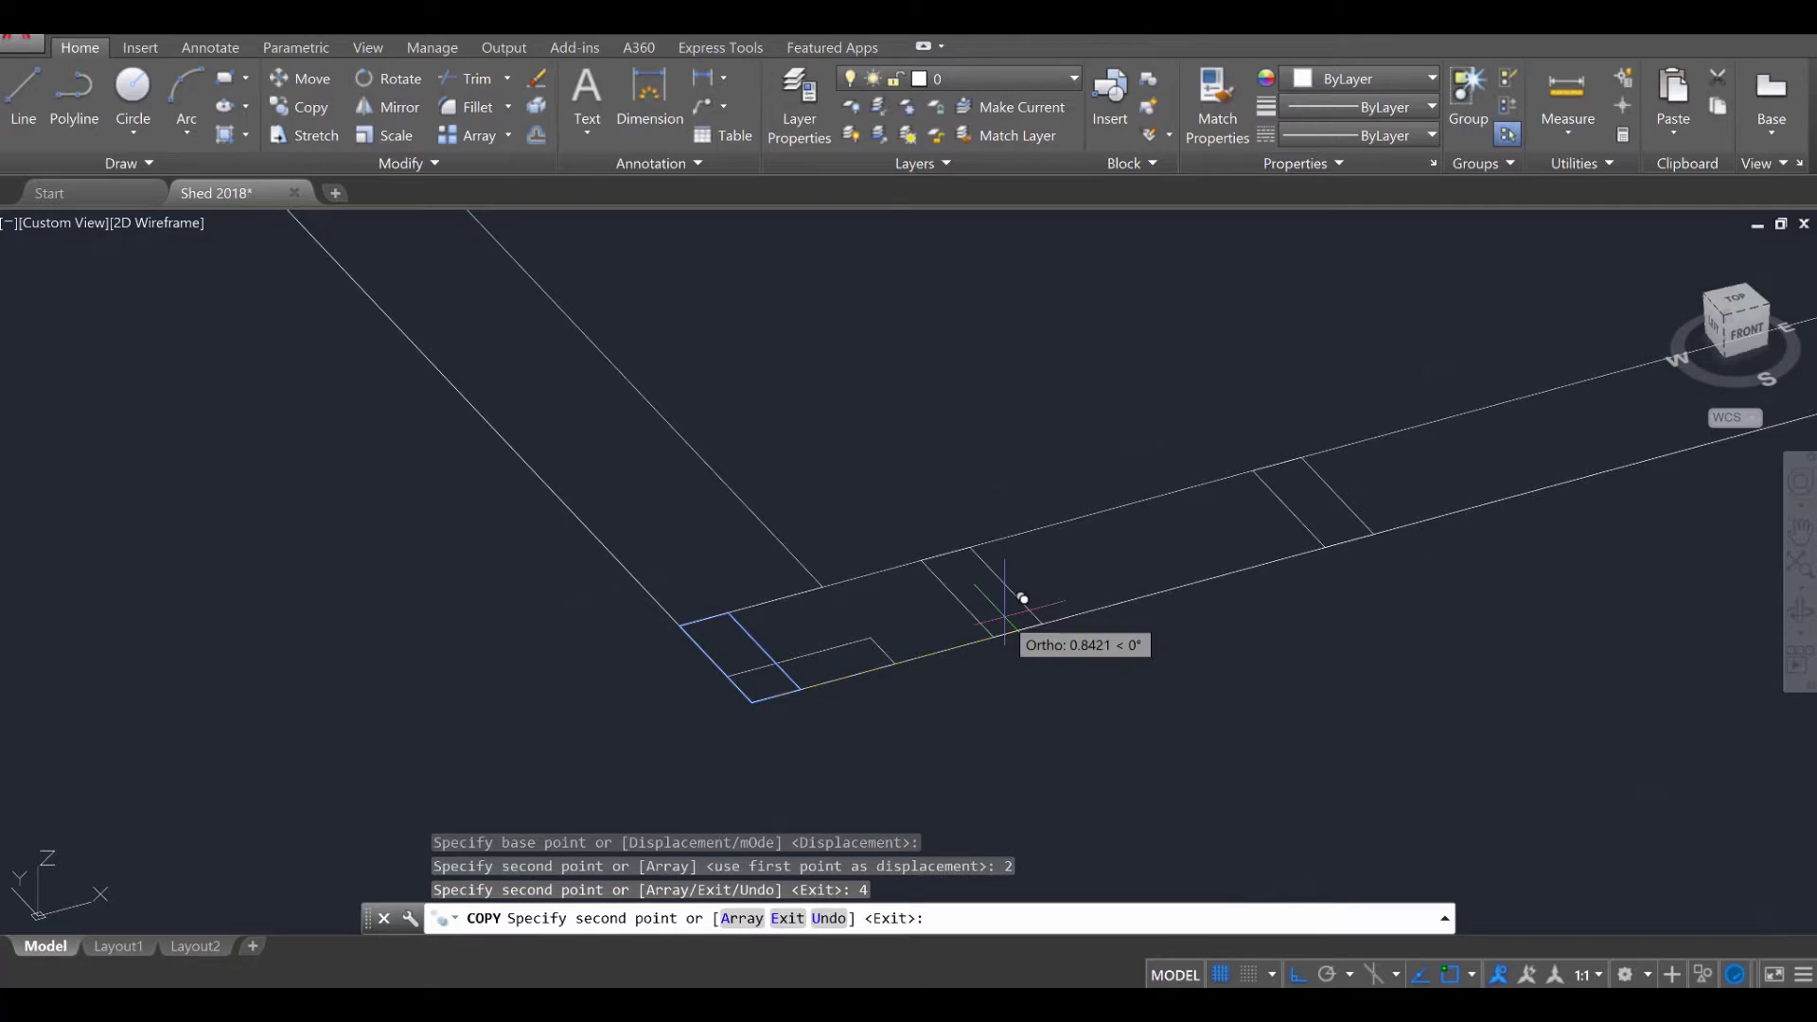
type("6")
key("Return")
type("8")
key("Return")
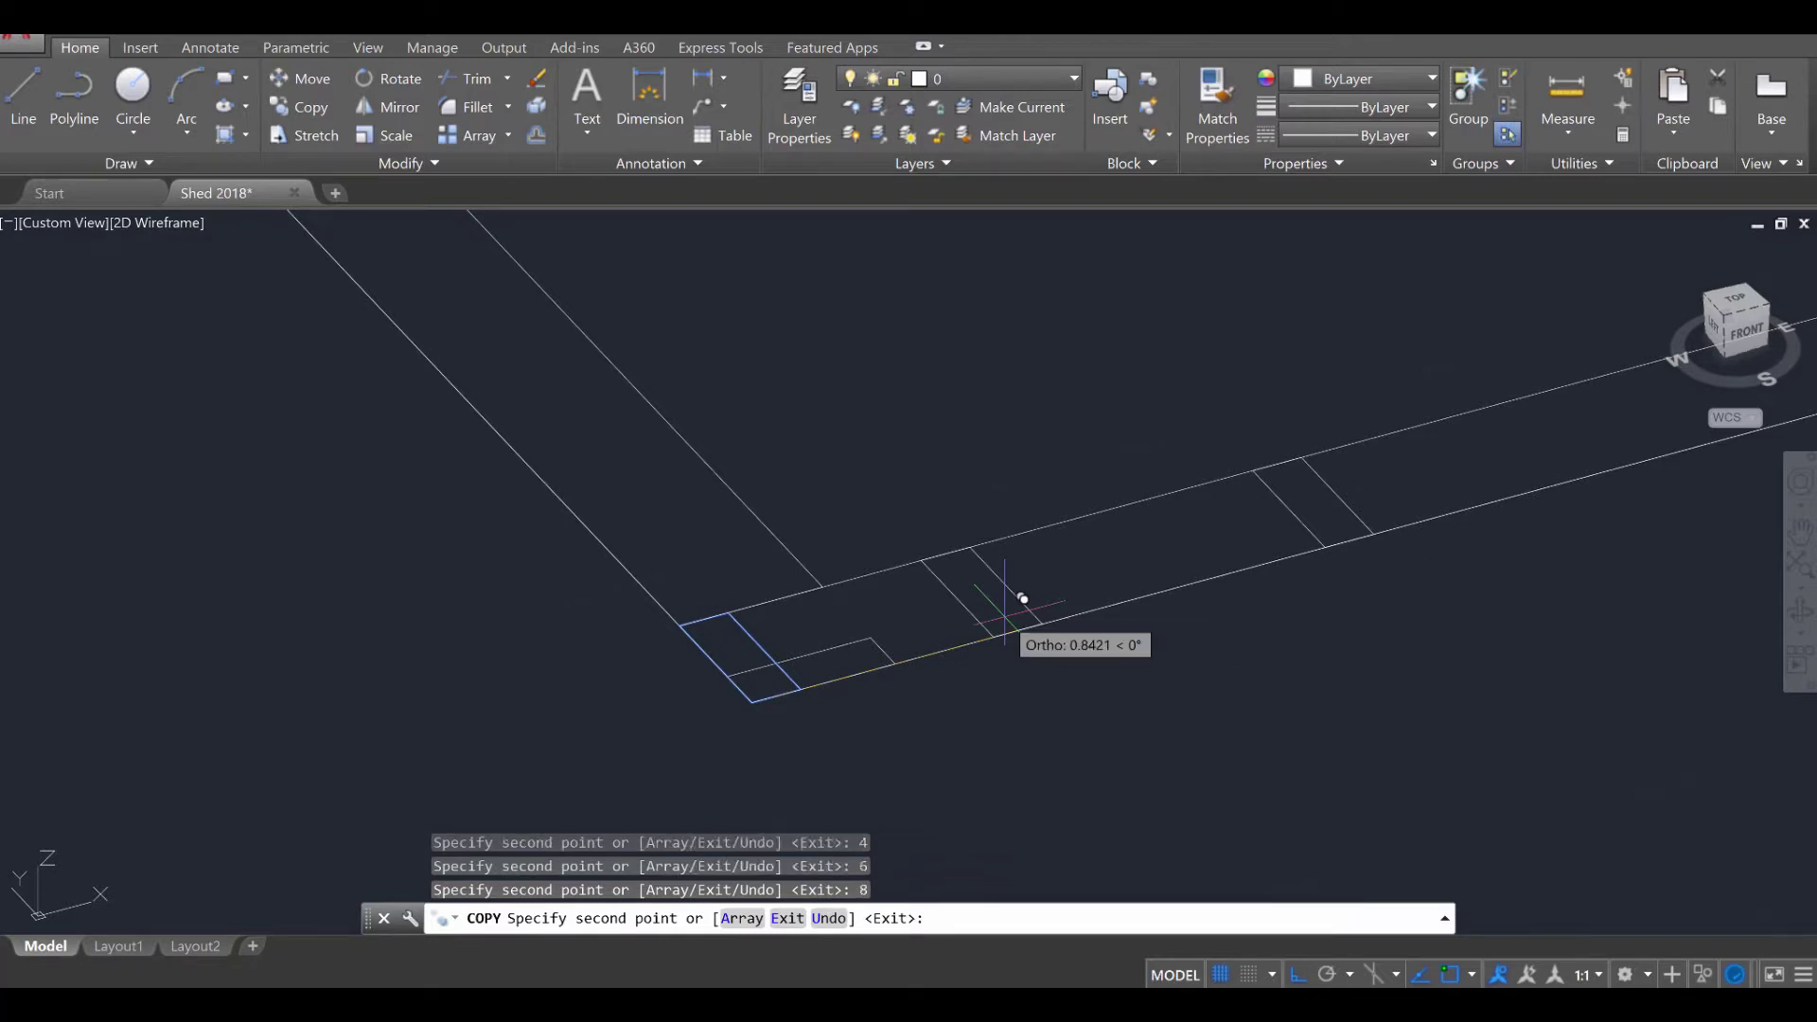
type("10")
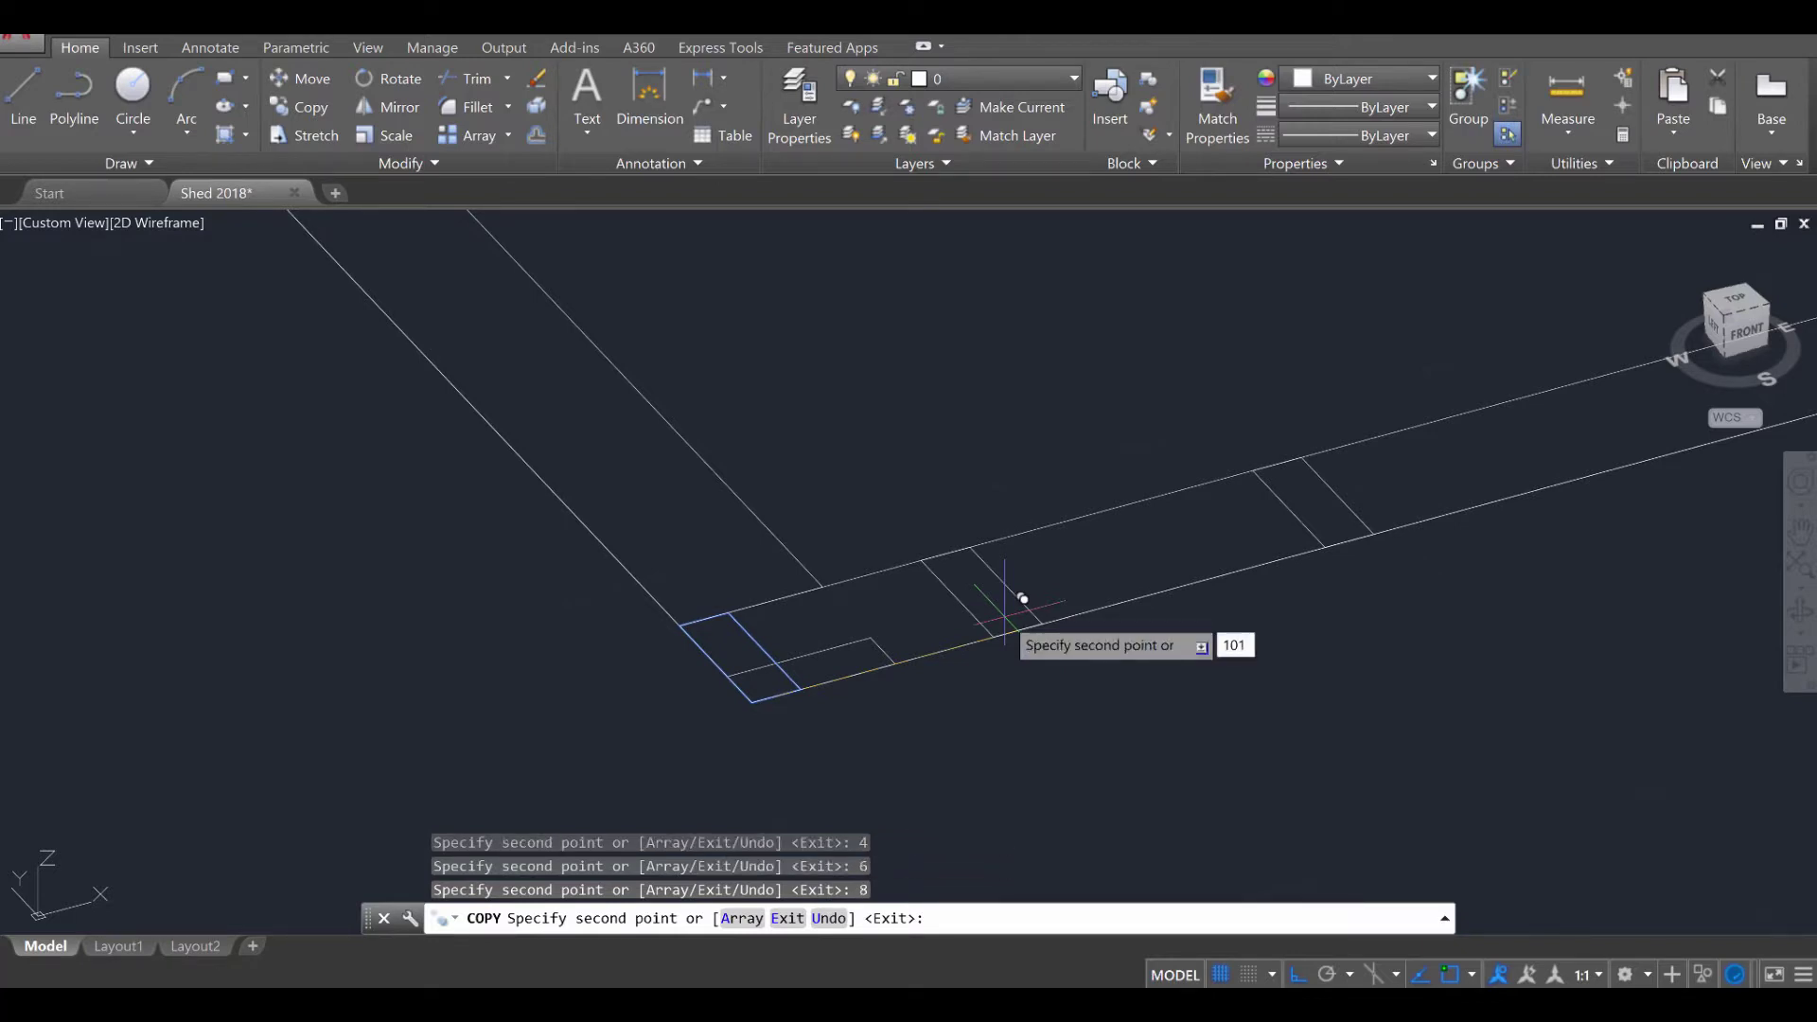
type("14")
key("Return")
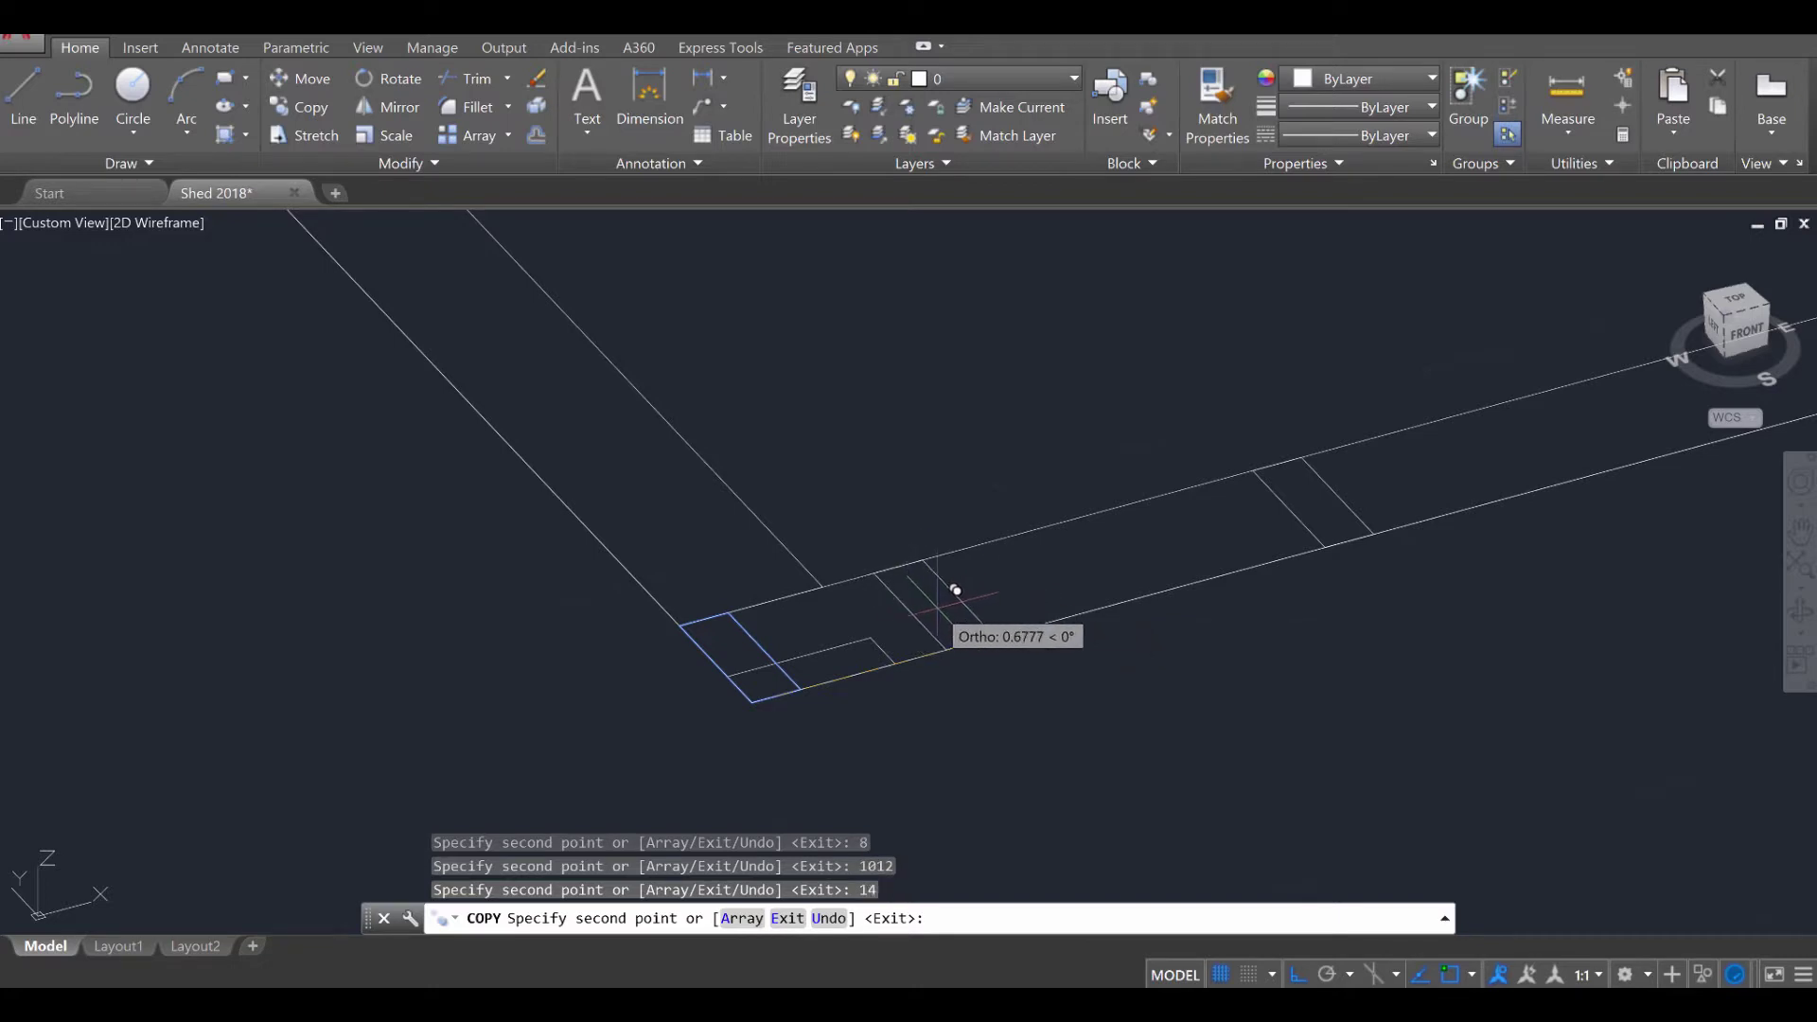
key("Escape")
Copy the 0.5 by 0.17 corner rectangle along the left side wall at distances 2, 4, 6, 8 and 10.
key("Return")
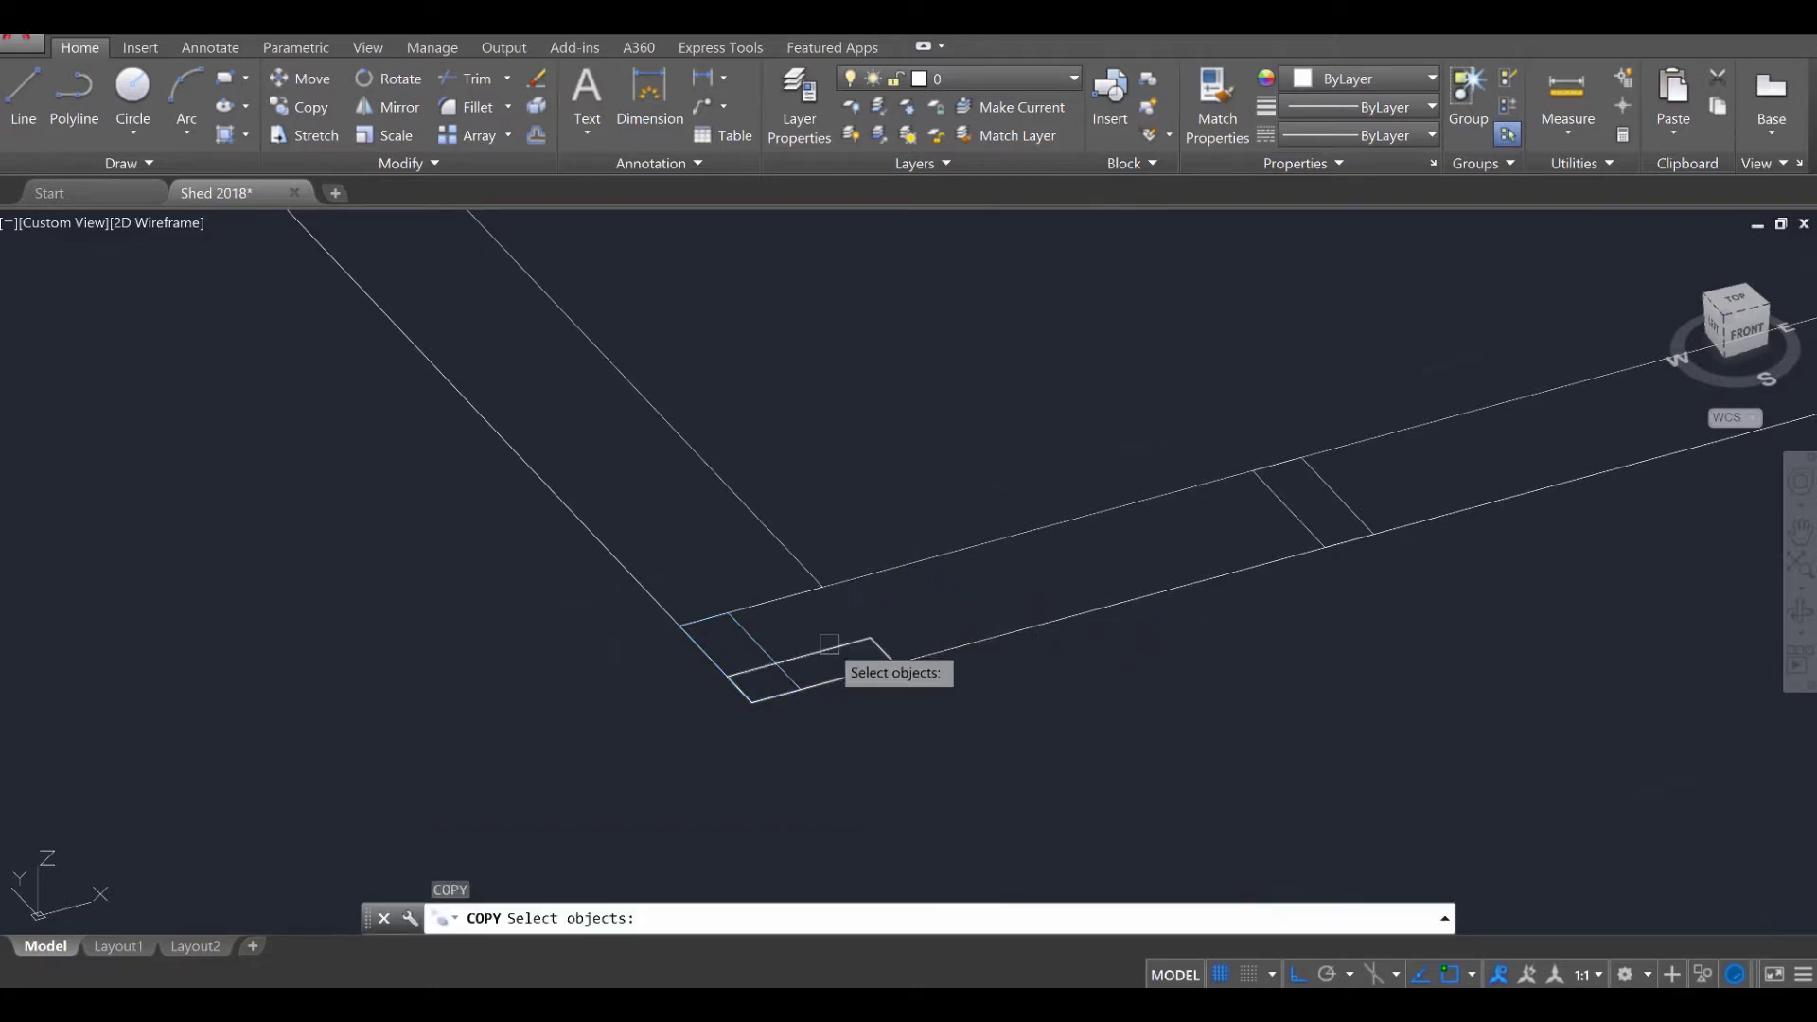
left_click(830, 647)
key("Return")
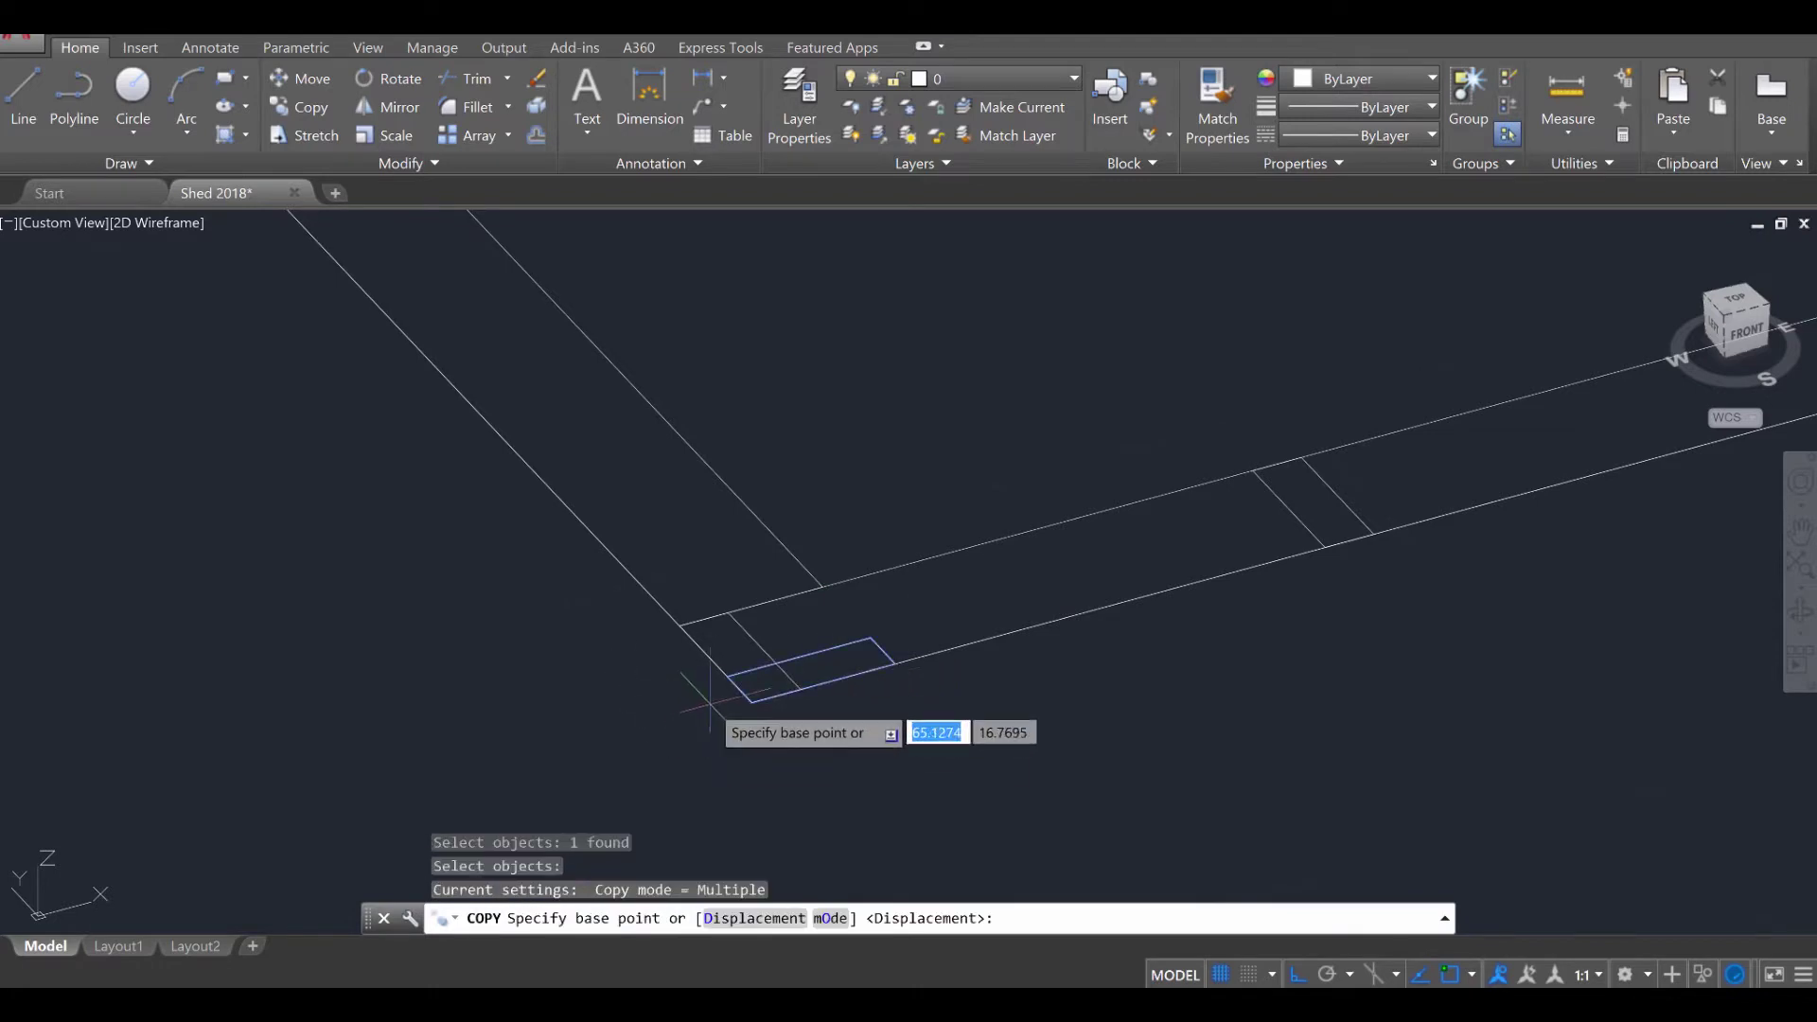
left_click(740, 695)
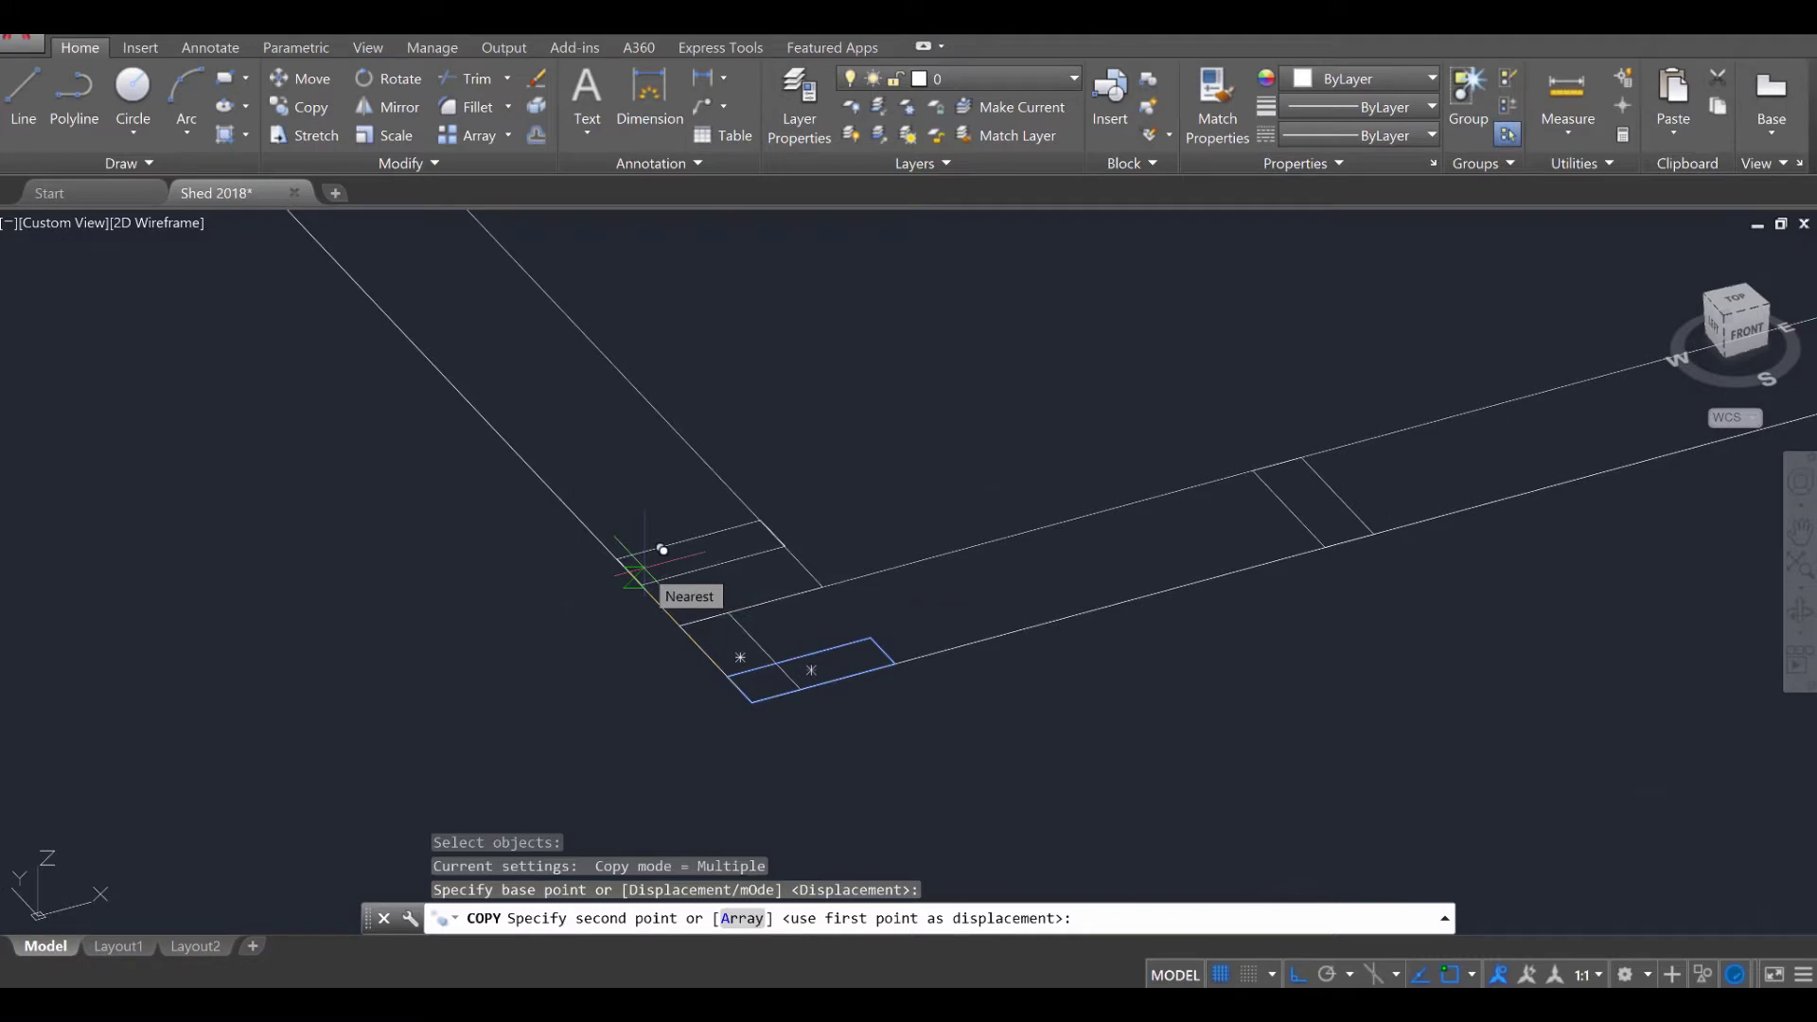
type("2")
key("Return")
type("4")
key("Return")
type("6")
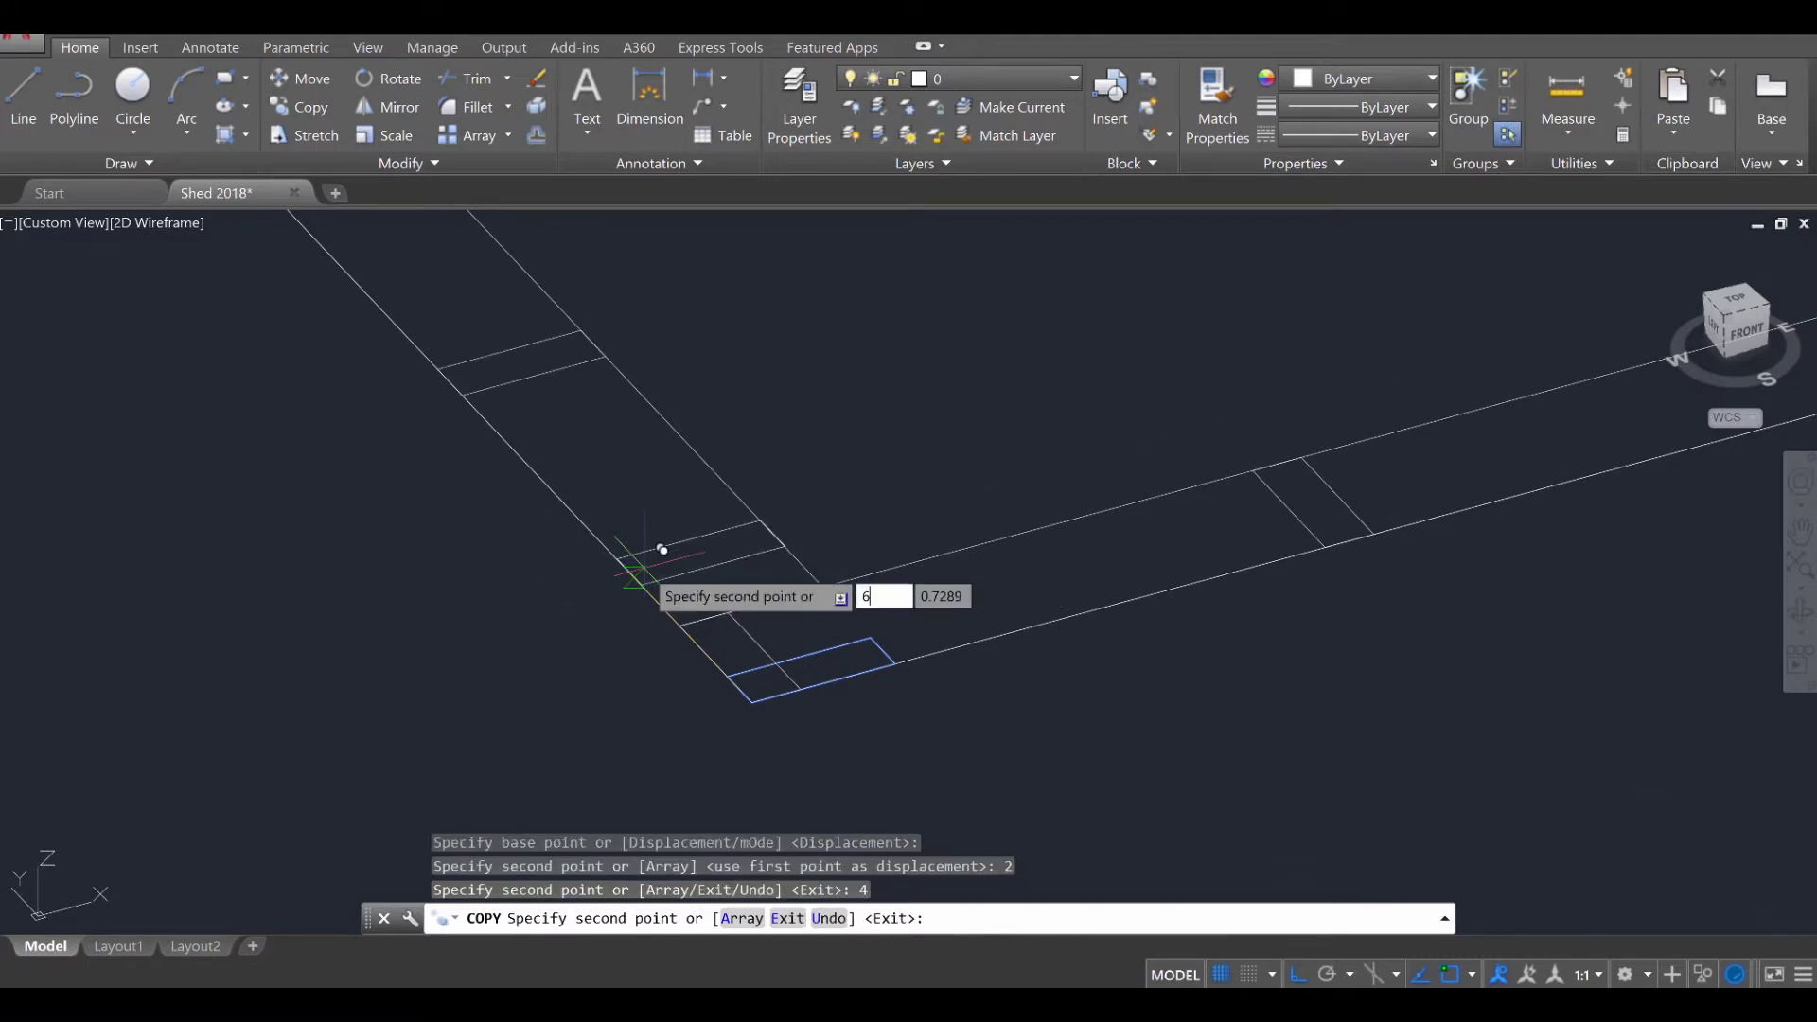
key("Return")
type("8")
key("Return")
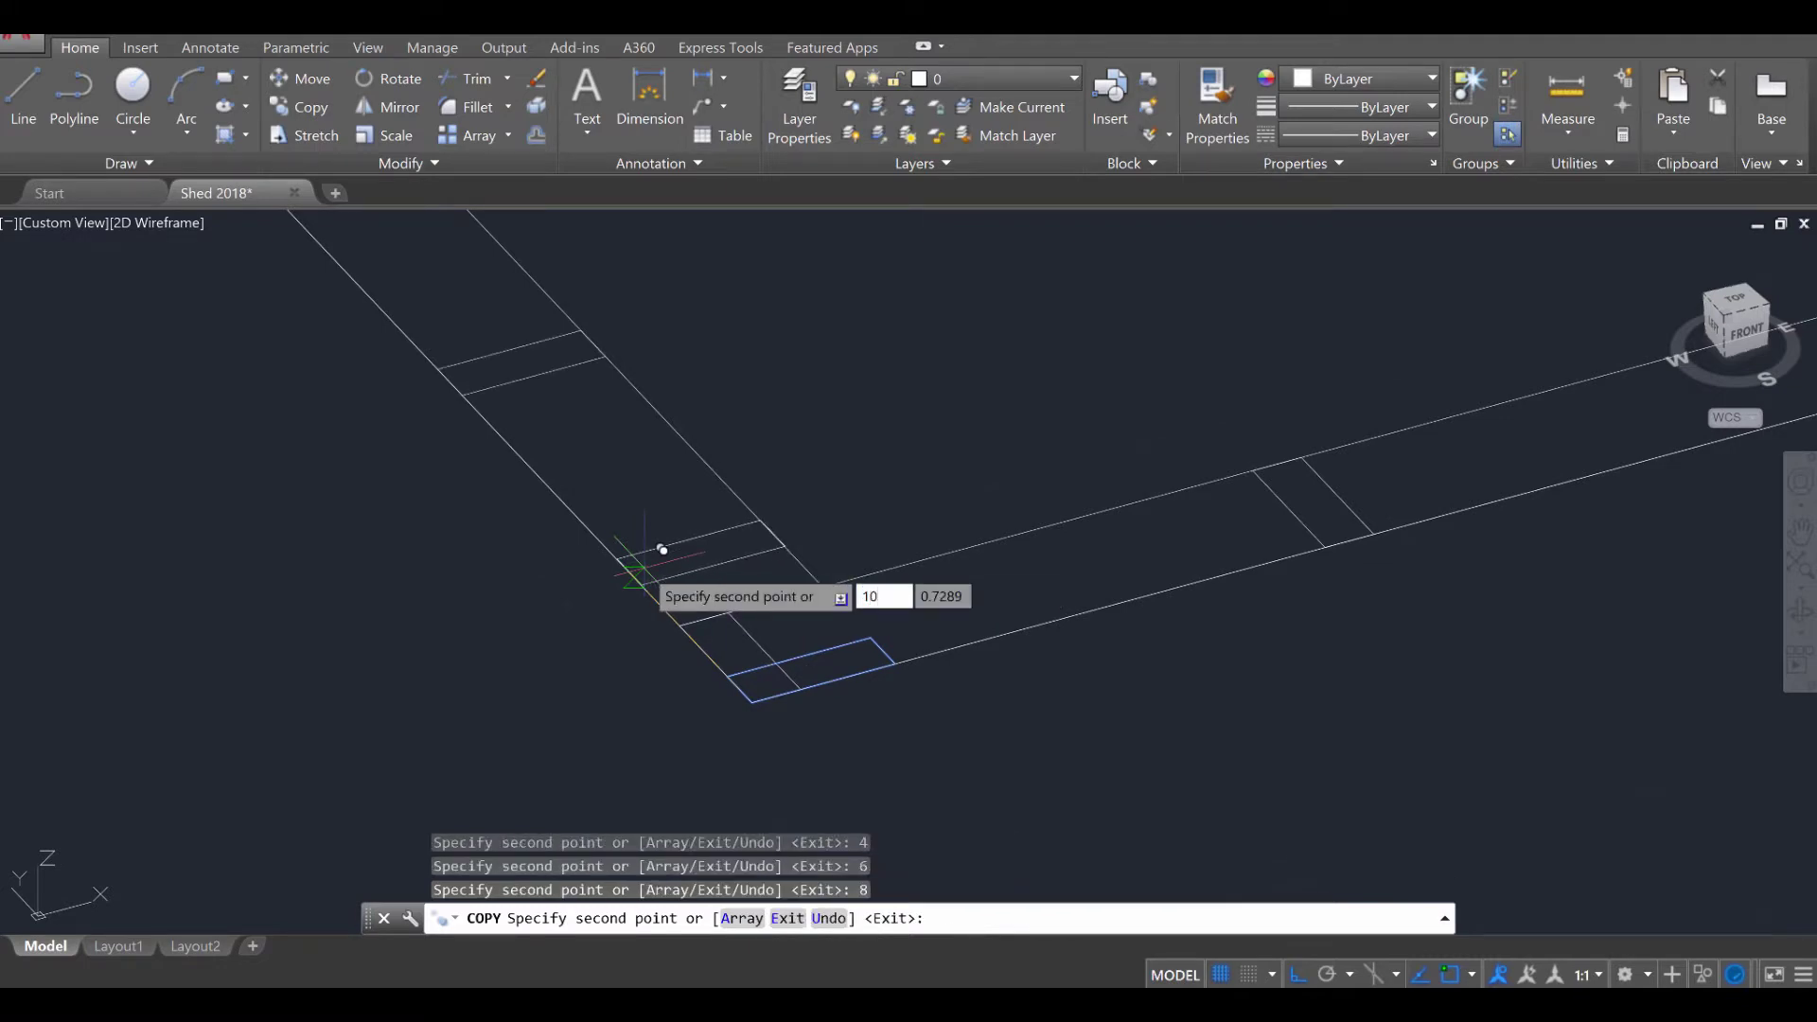
type("10")
key("Return")
scroll(660, 568, "down", 4)
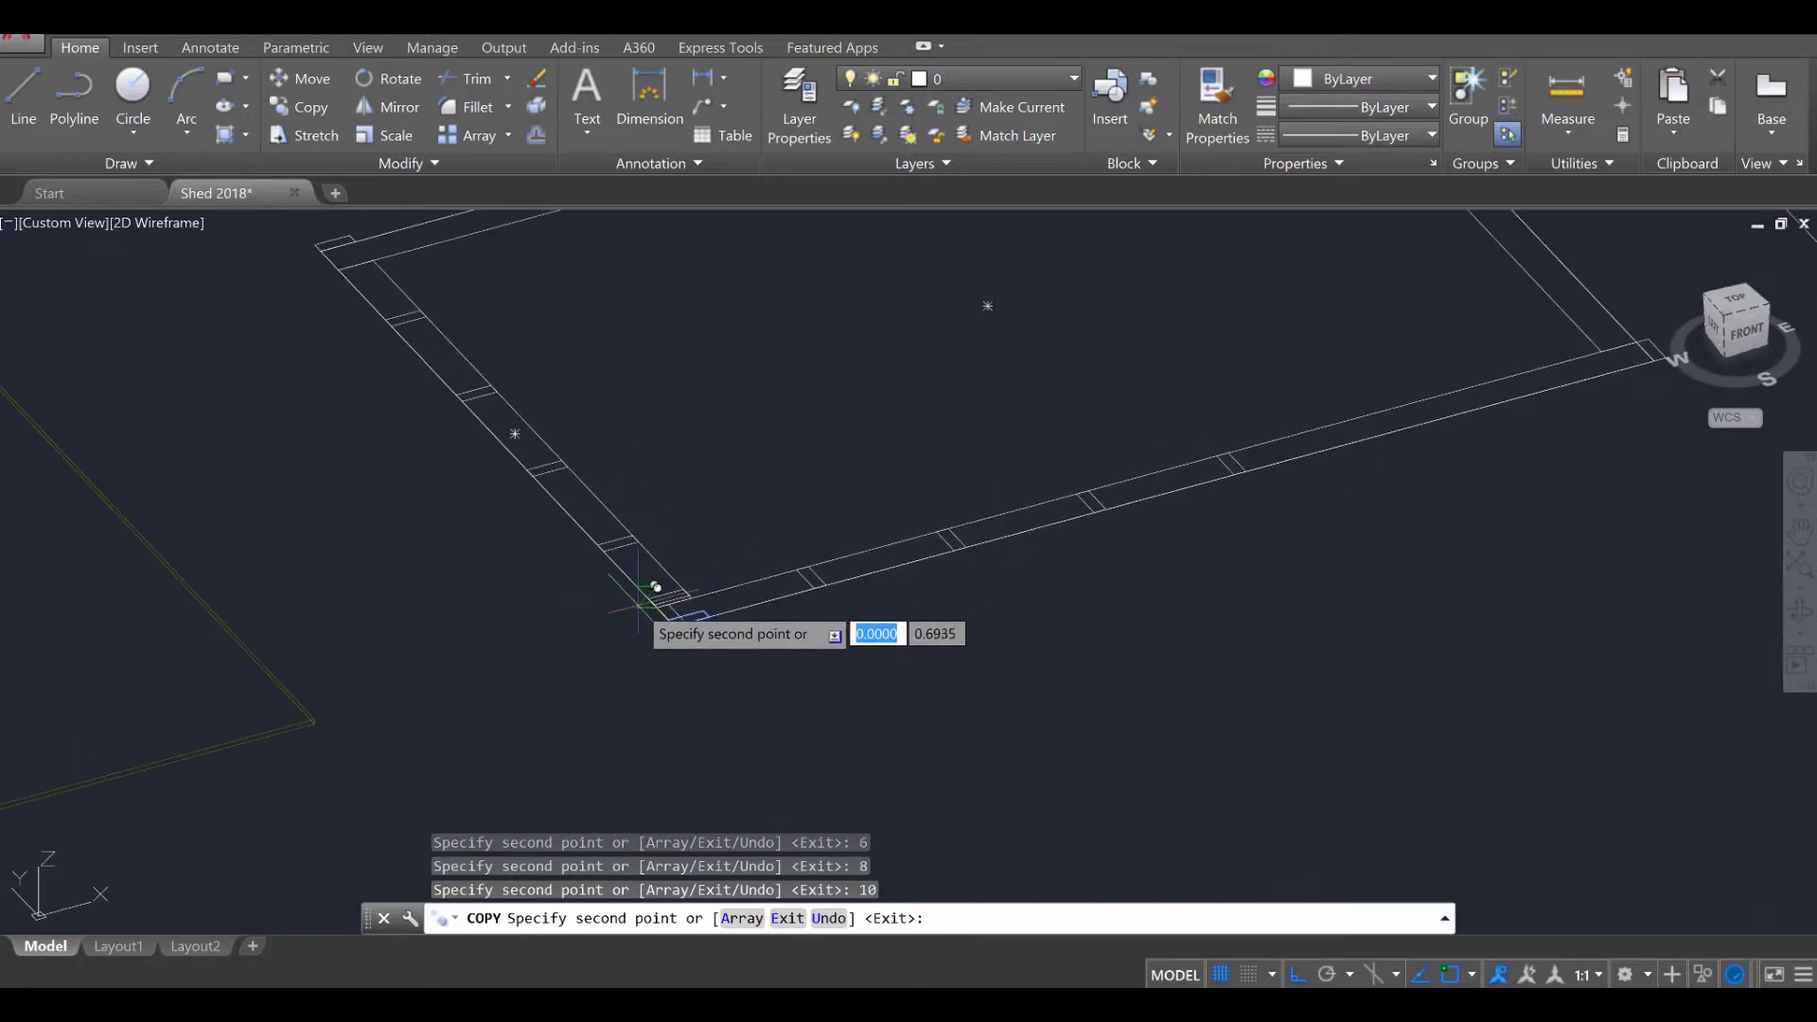
middle_click_drag(656, 587, 649, 616)
key("Escape")
key("Escape")
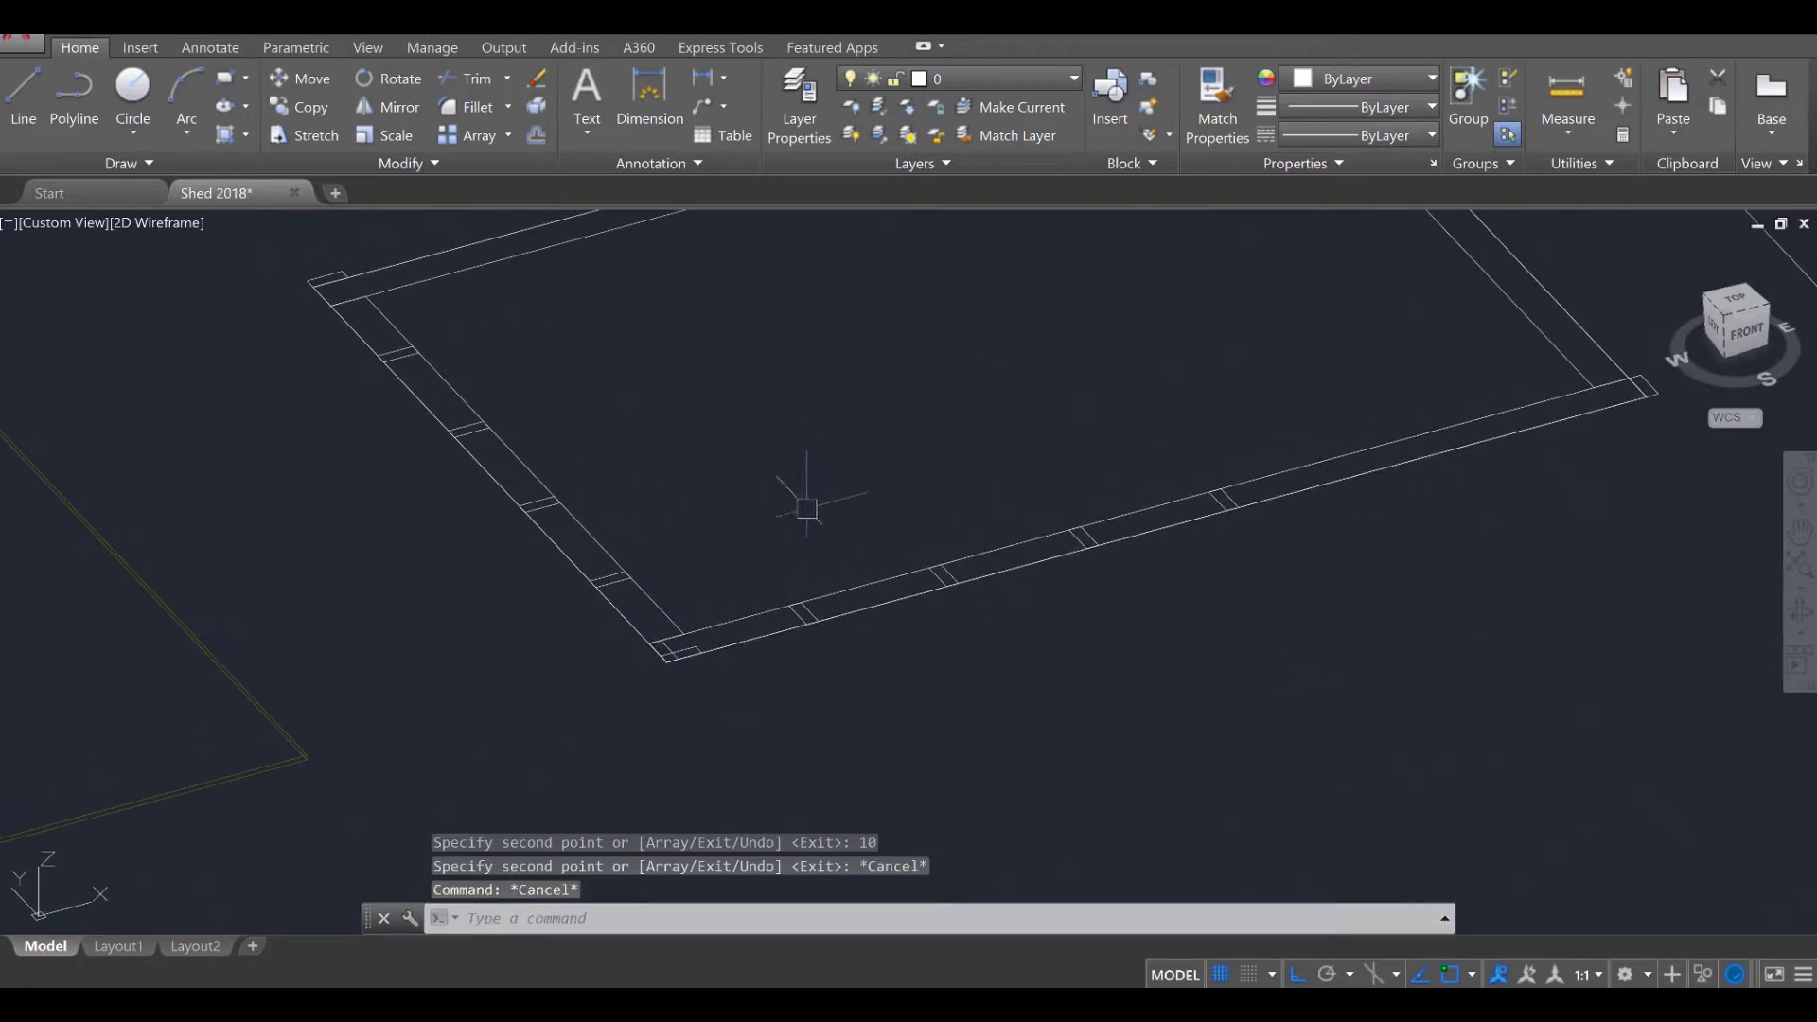
Copy the fourth rectangle after the corner one farther along the front wall at distances 2, 4, 6 and 8.
middle_click_drag(1225, 504, 778, 668, "shift")
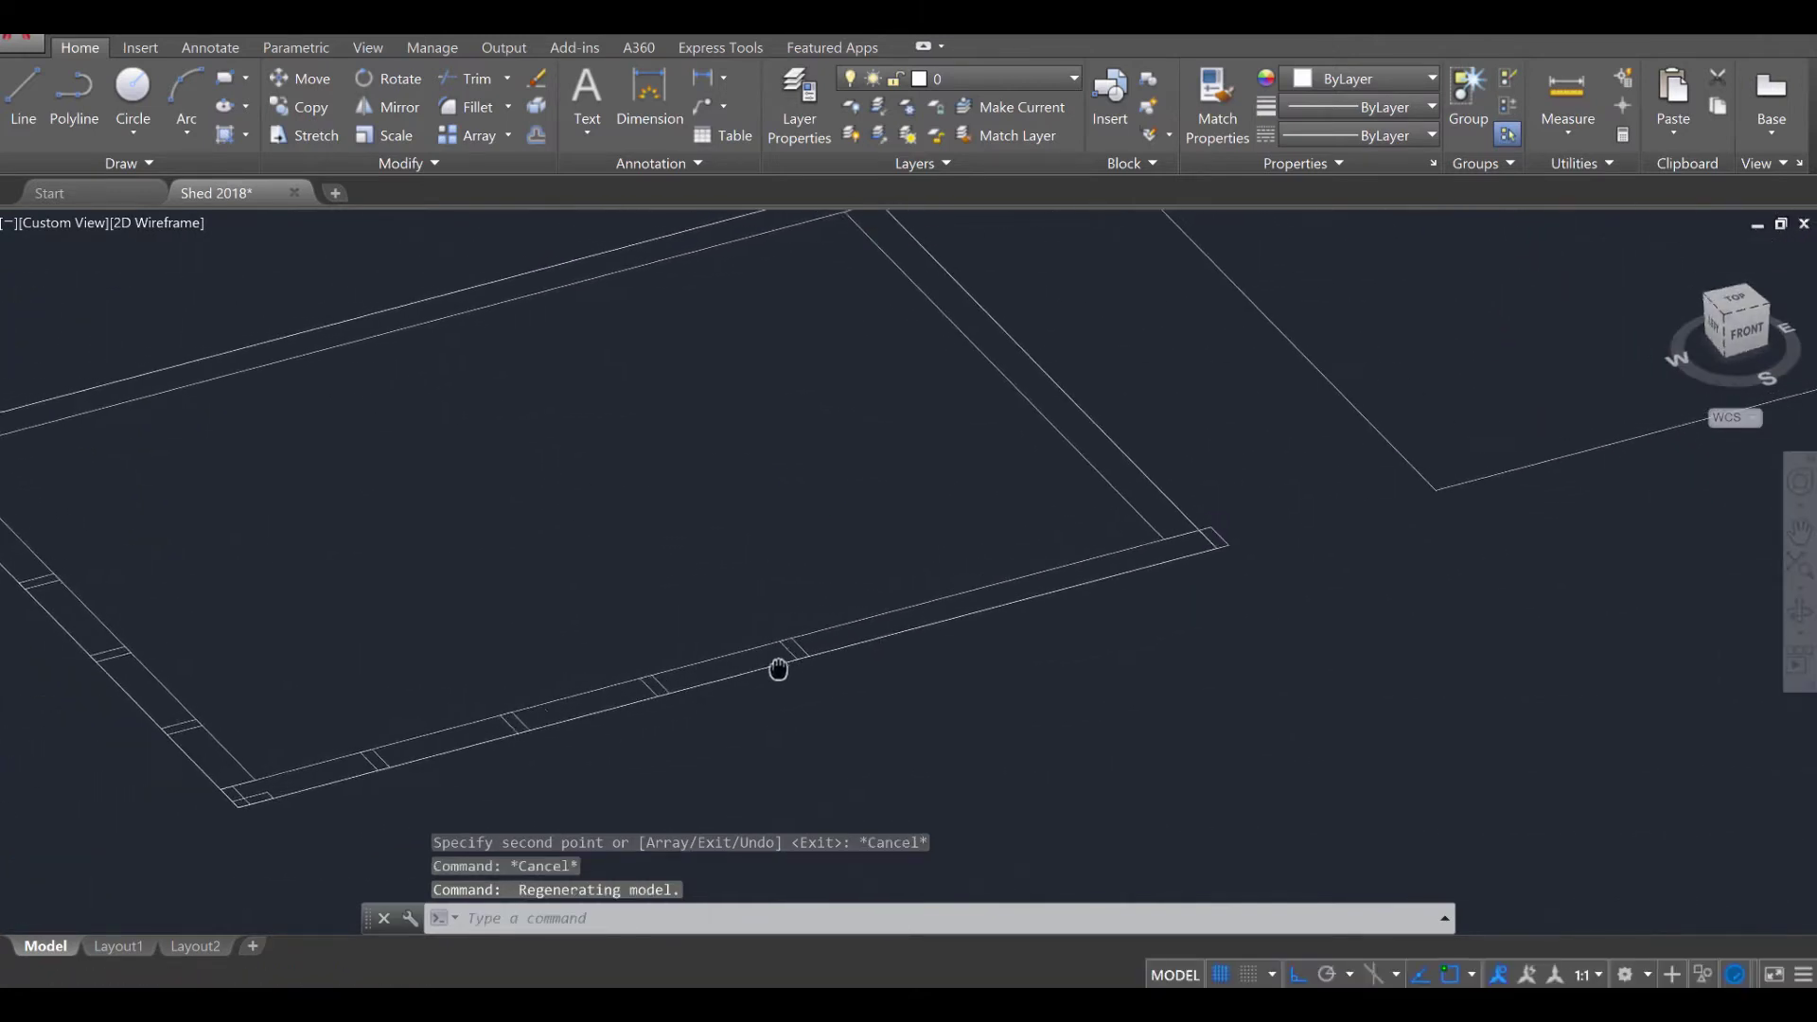
scroll(767, 663, "up", 5)
left_click(743, 725)
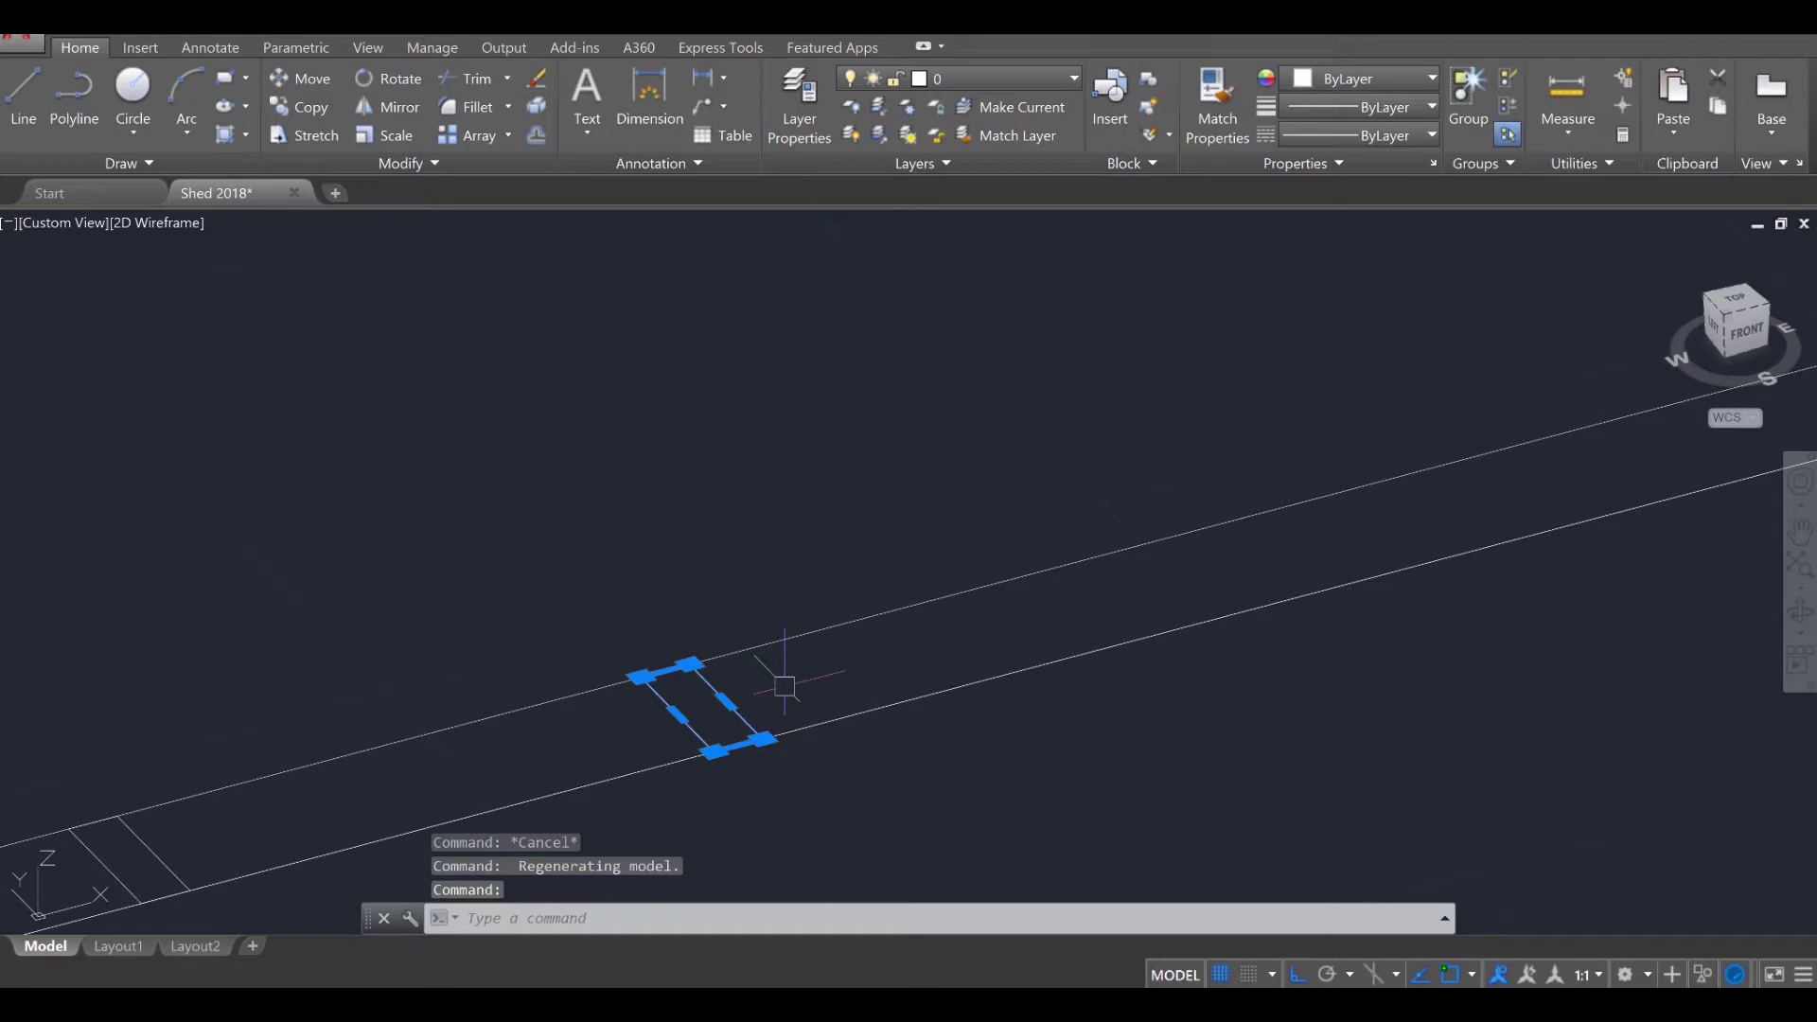
type("co")
key("Return")
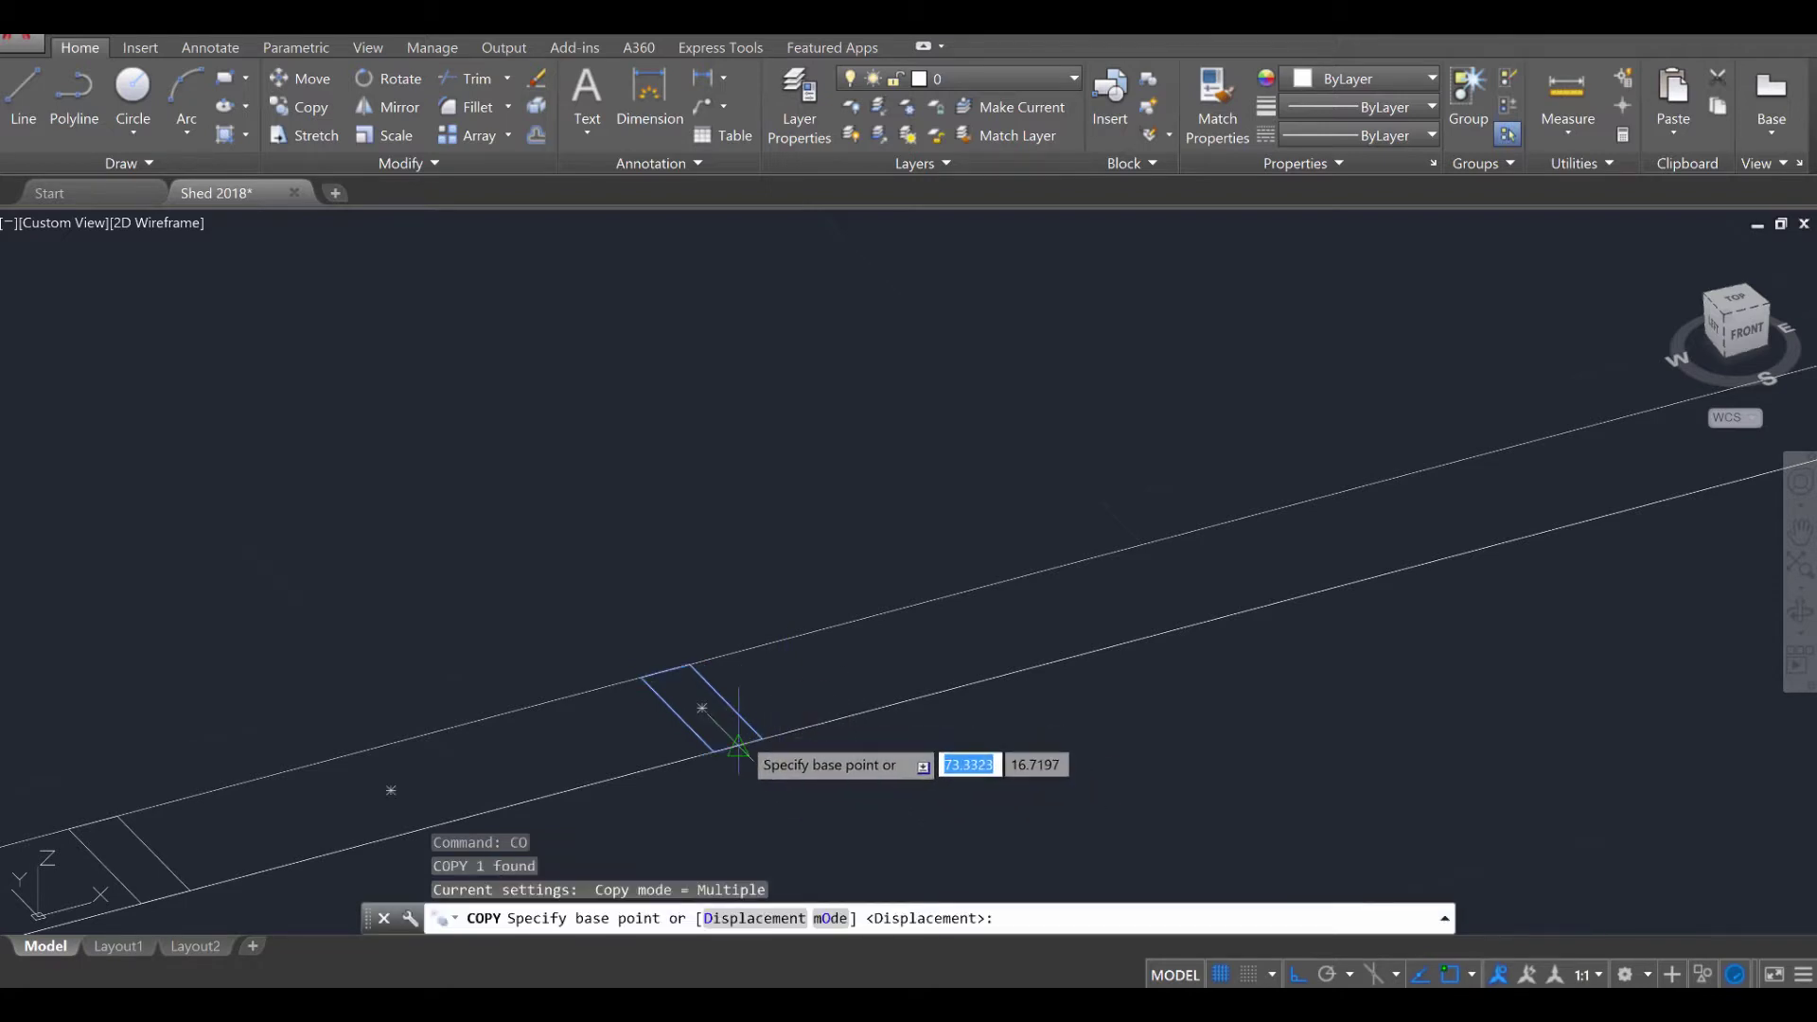
left_click(762, 738)
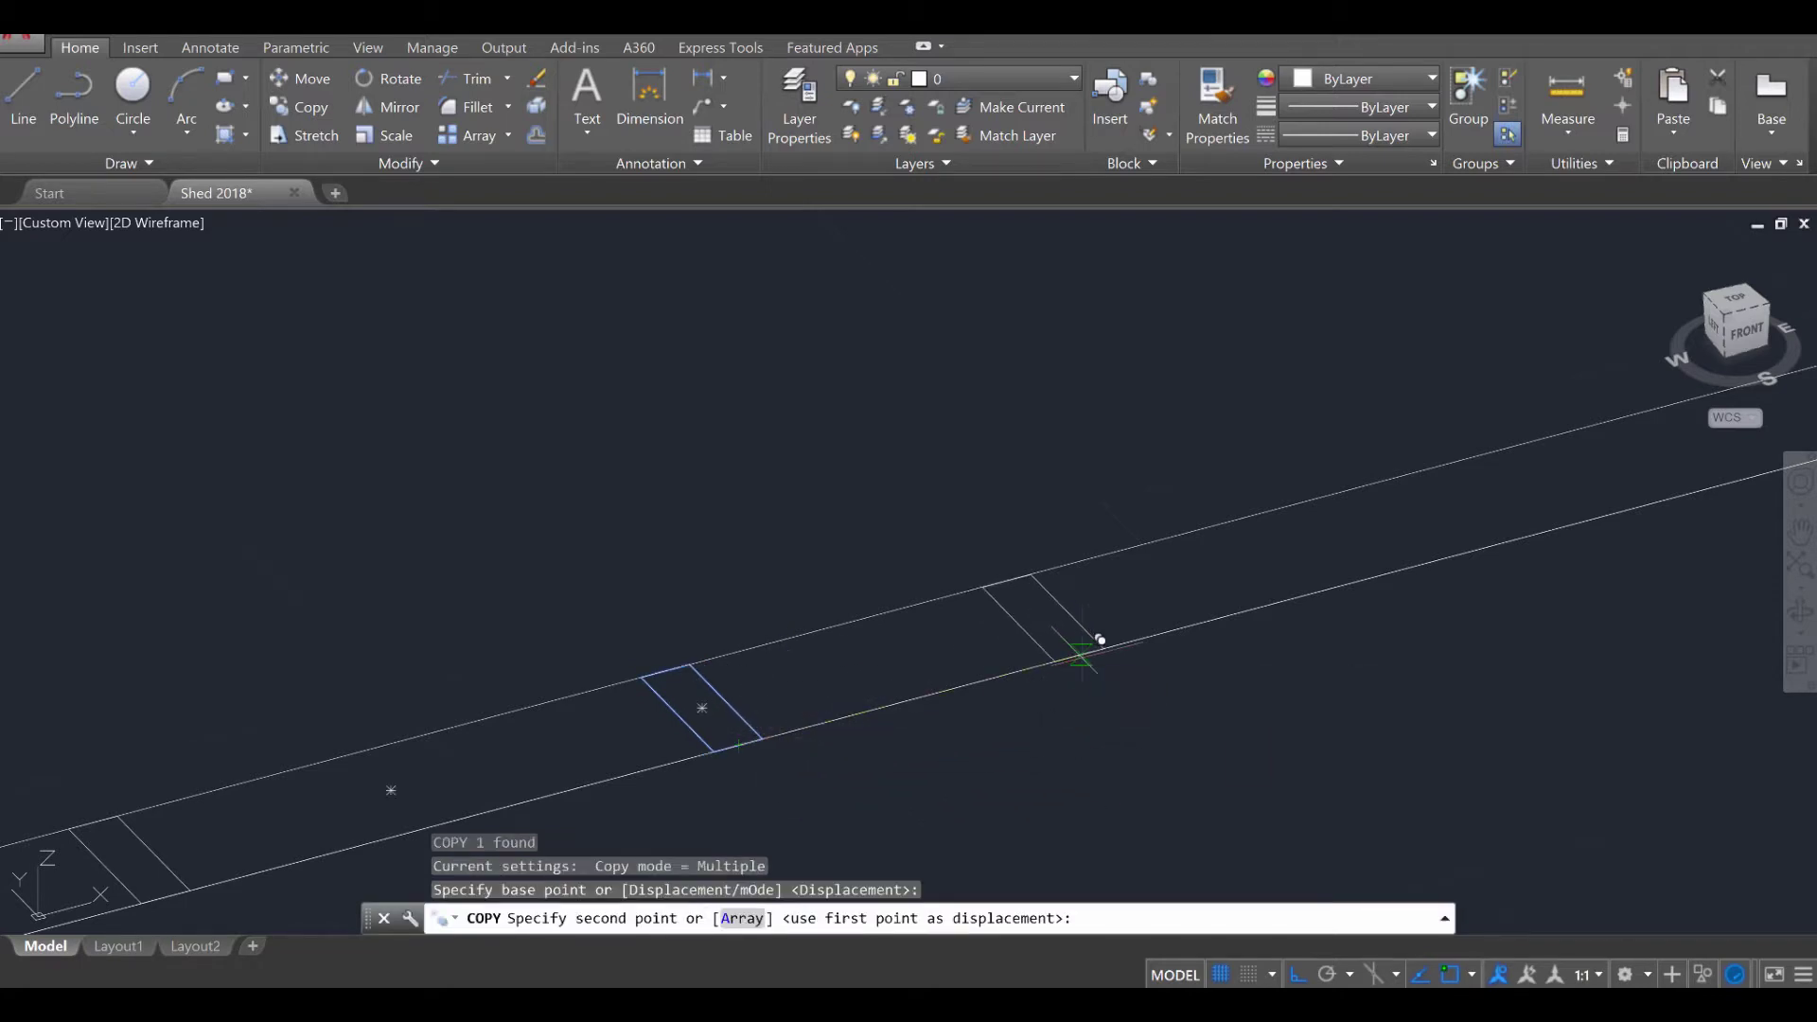
type("2")
key("Return")
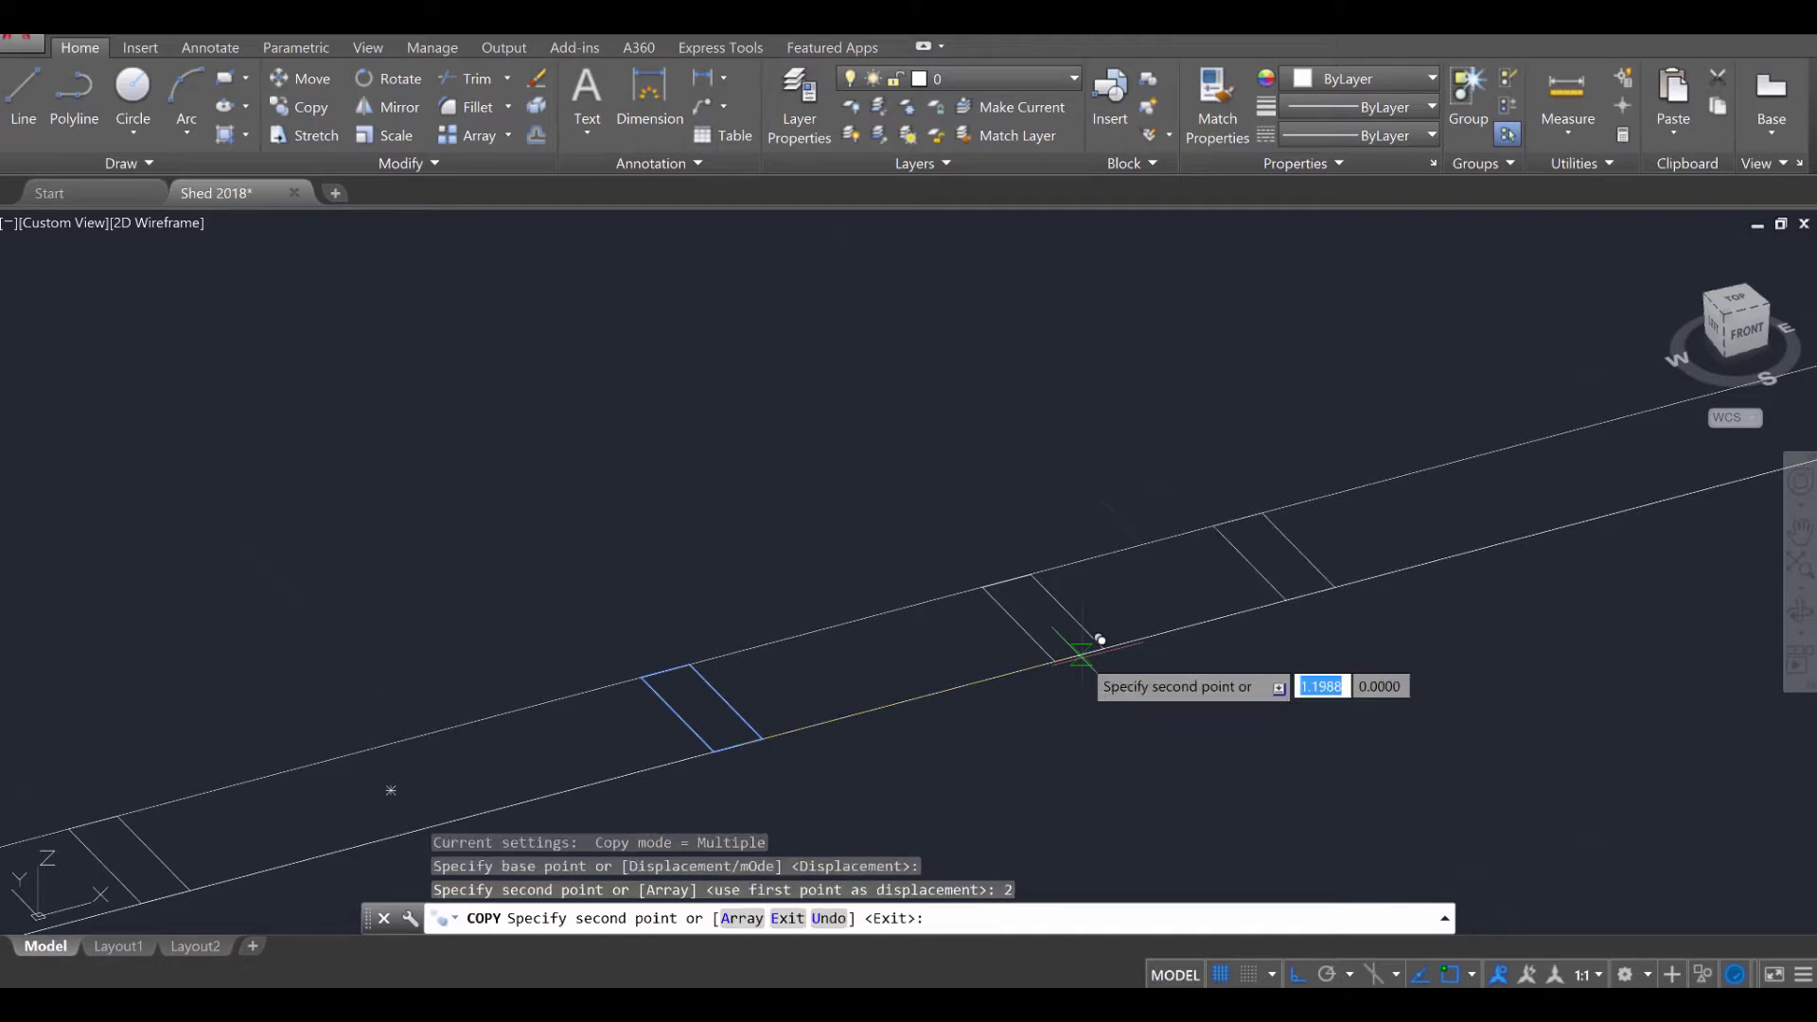
type("4")
key("Return")
type("6")
key("Return")
type("8")
key("Return")
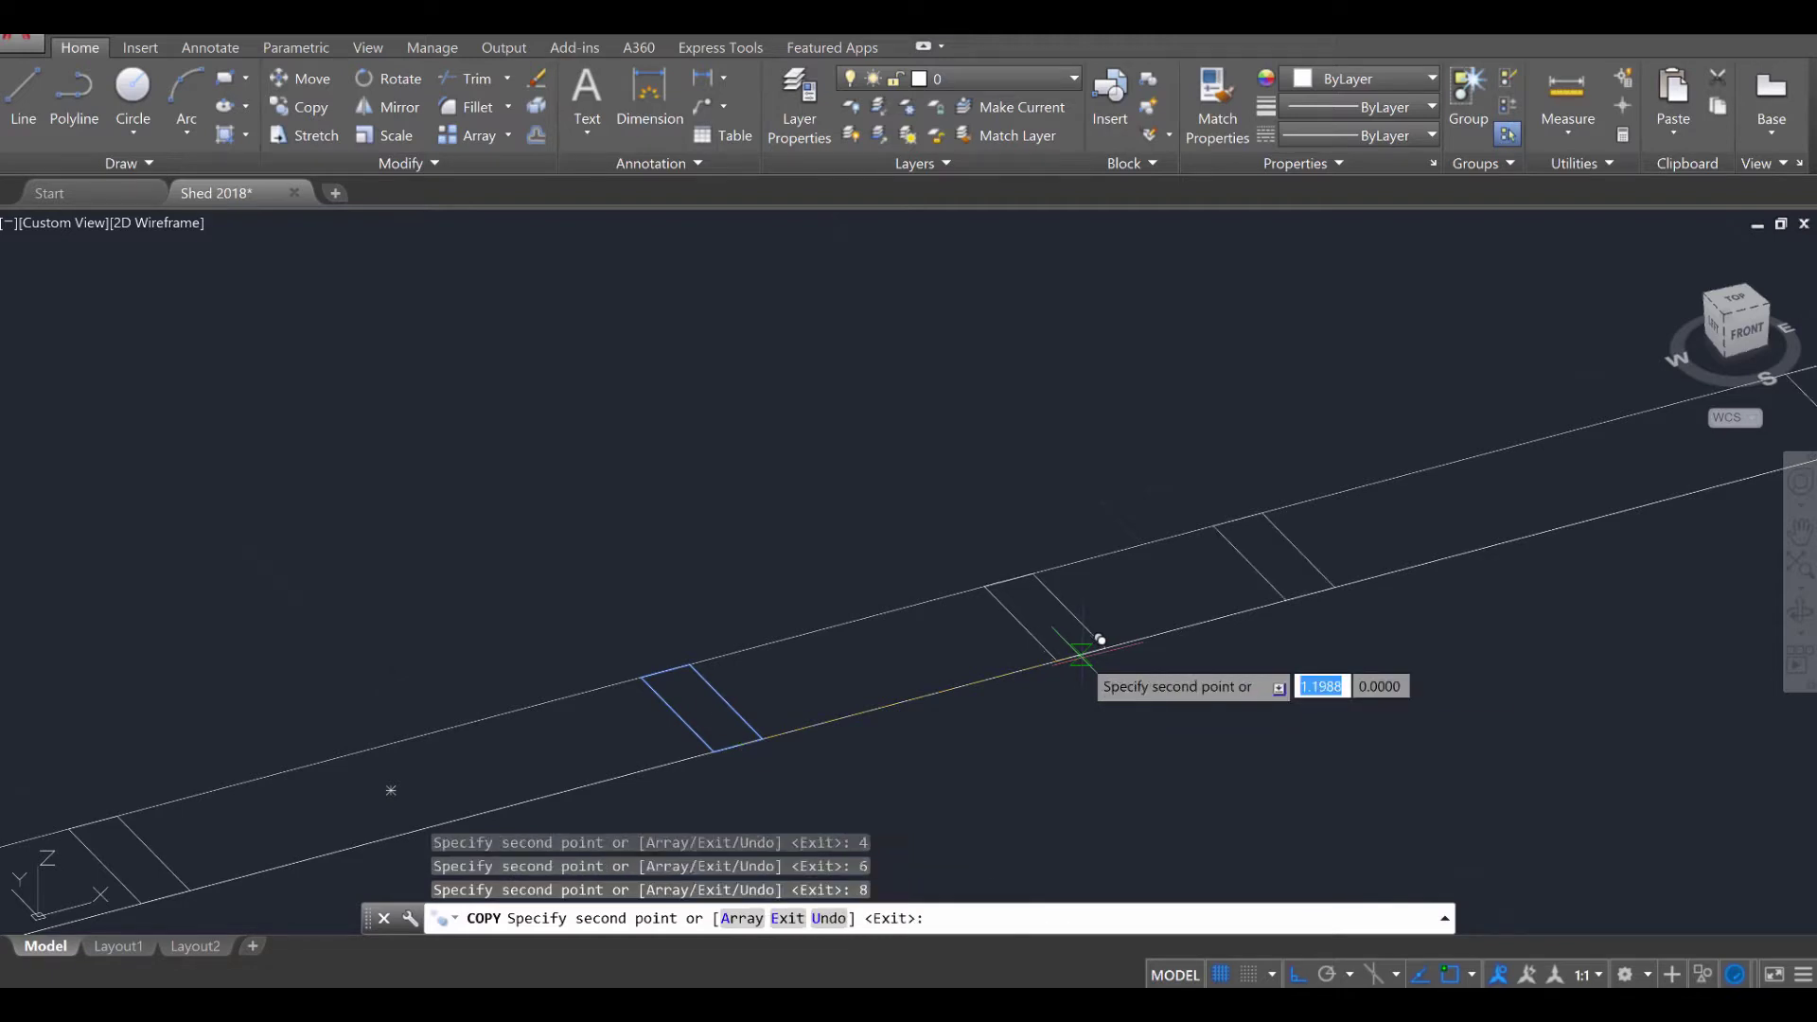
key("Escape")
scroll(1083, 653, "down", 3)
scroll(1083, 653, "down", 3)
scroll(1005, 710, "up", 3)
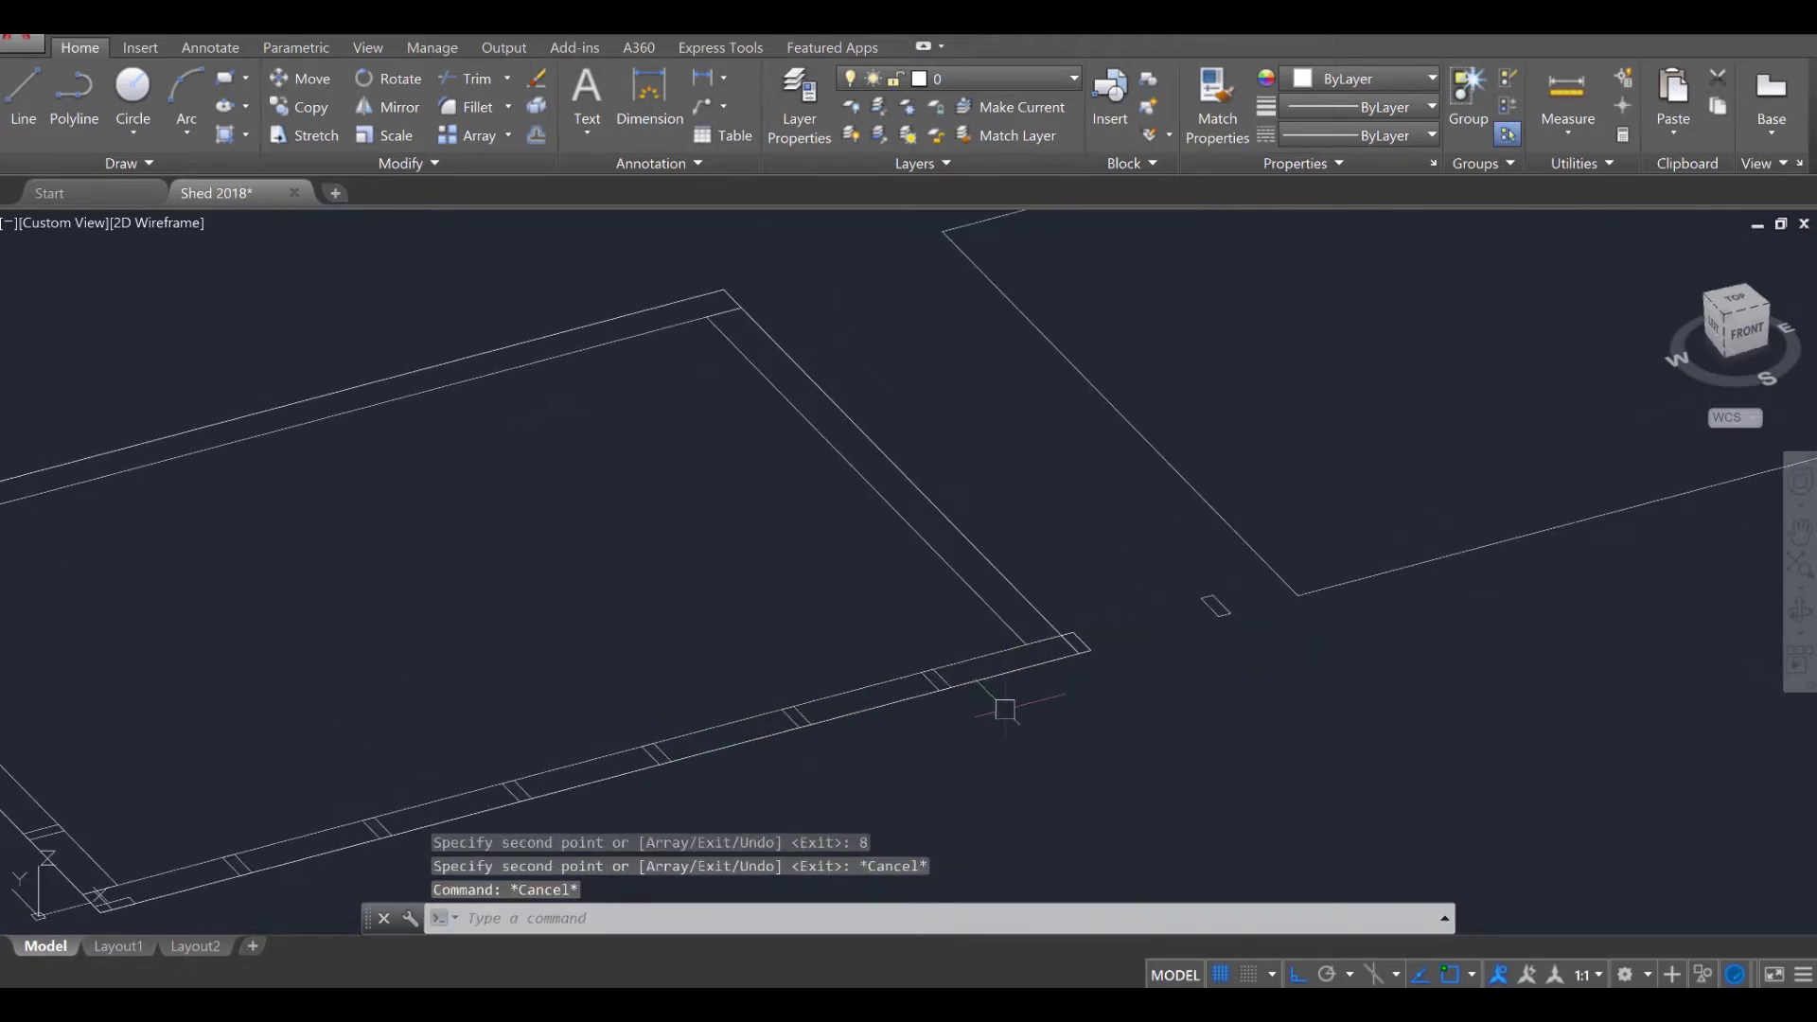
Erase the stray rectangle beyond the front-right wall corner and move the rectangle overhanging that corner inside the wall end.
left_click(1212, 604)
key("Delete")
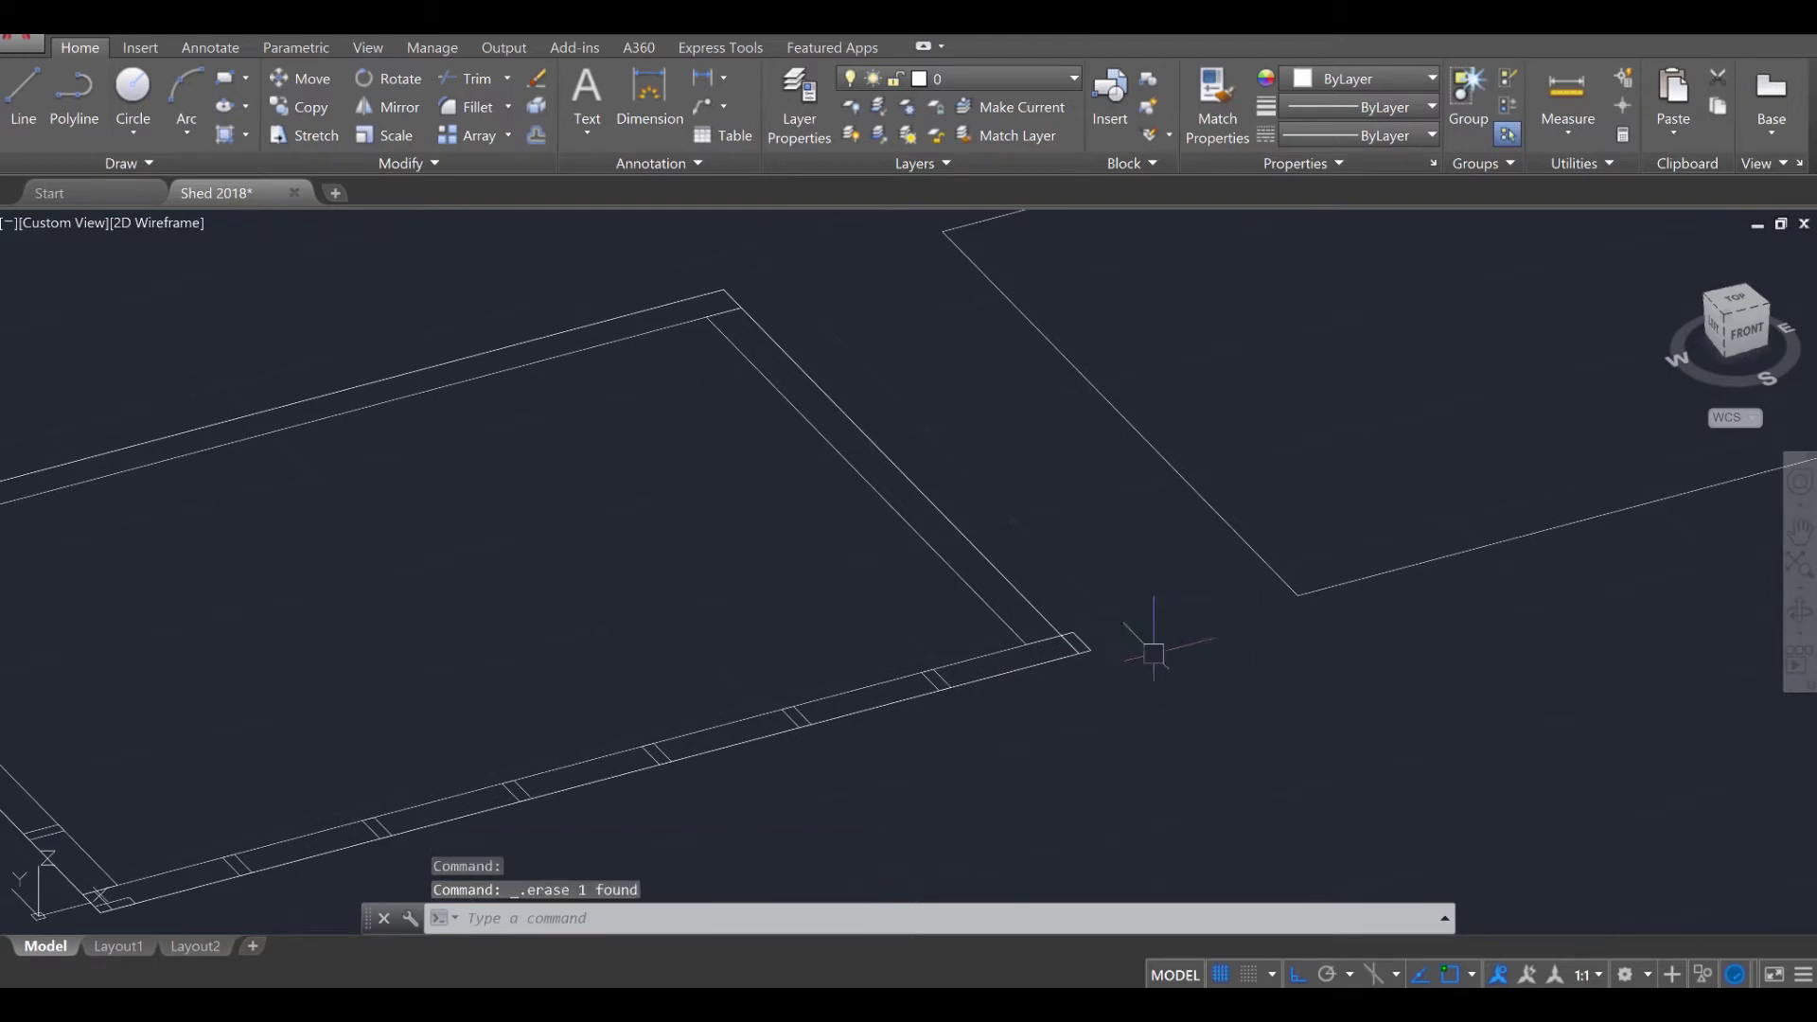
scroll(1122, 663, "up", 3)
scroll(1086, 559, "up", 2)
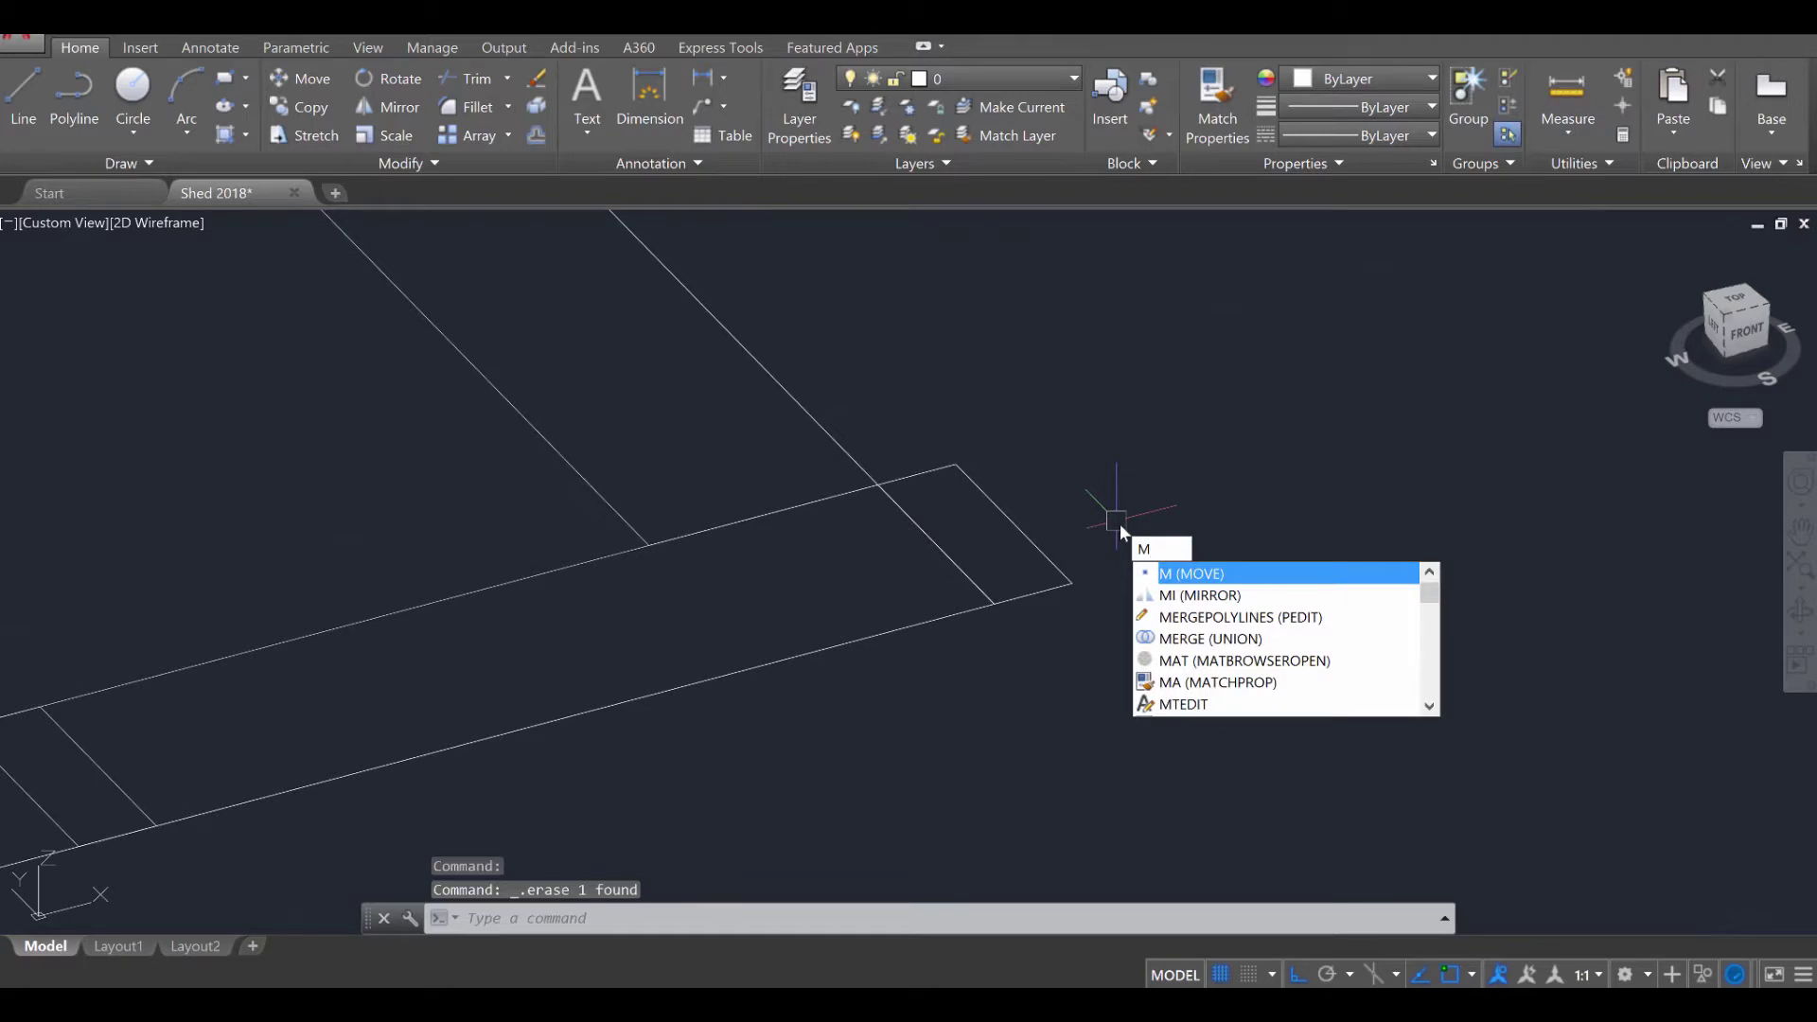
key("Return")
left_click(1052, 562)
key("Return")
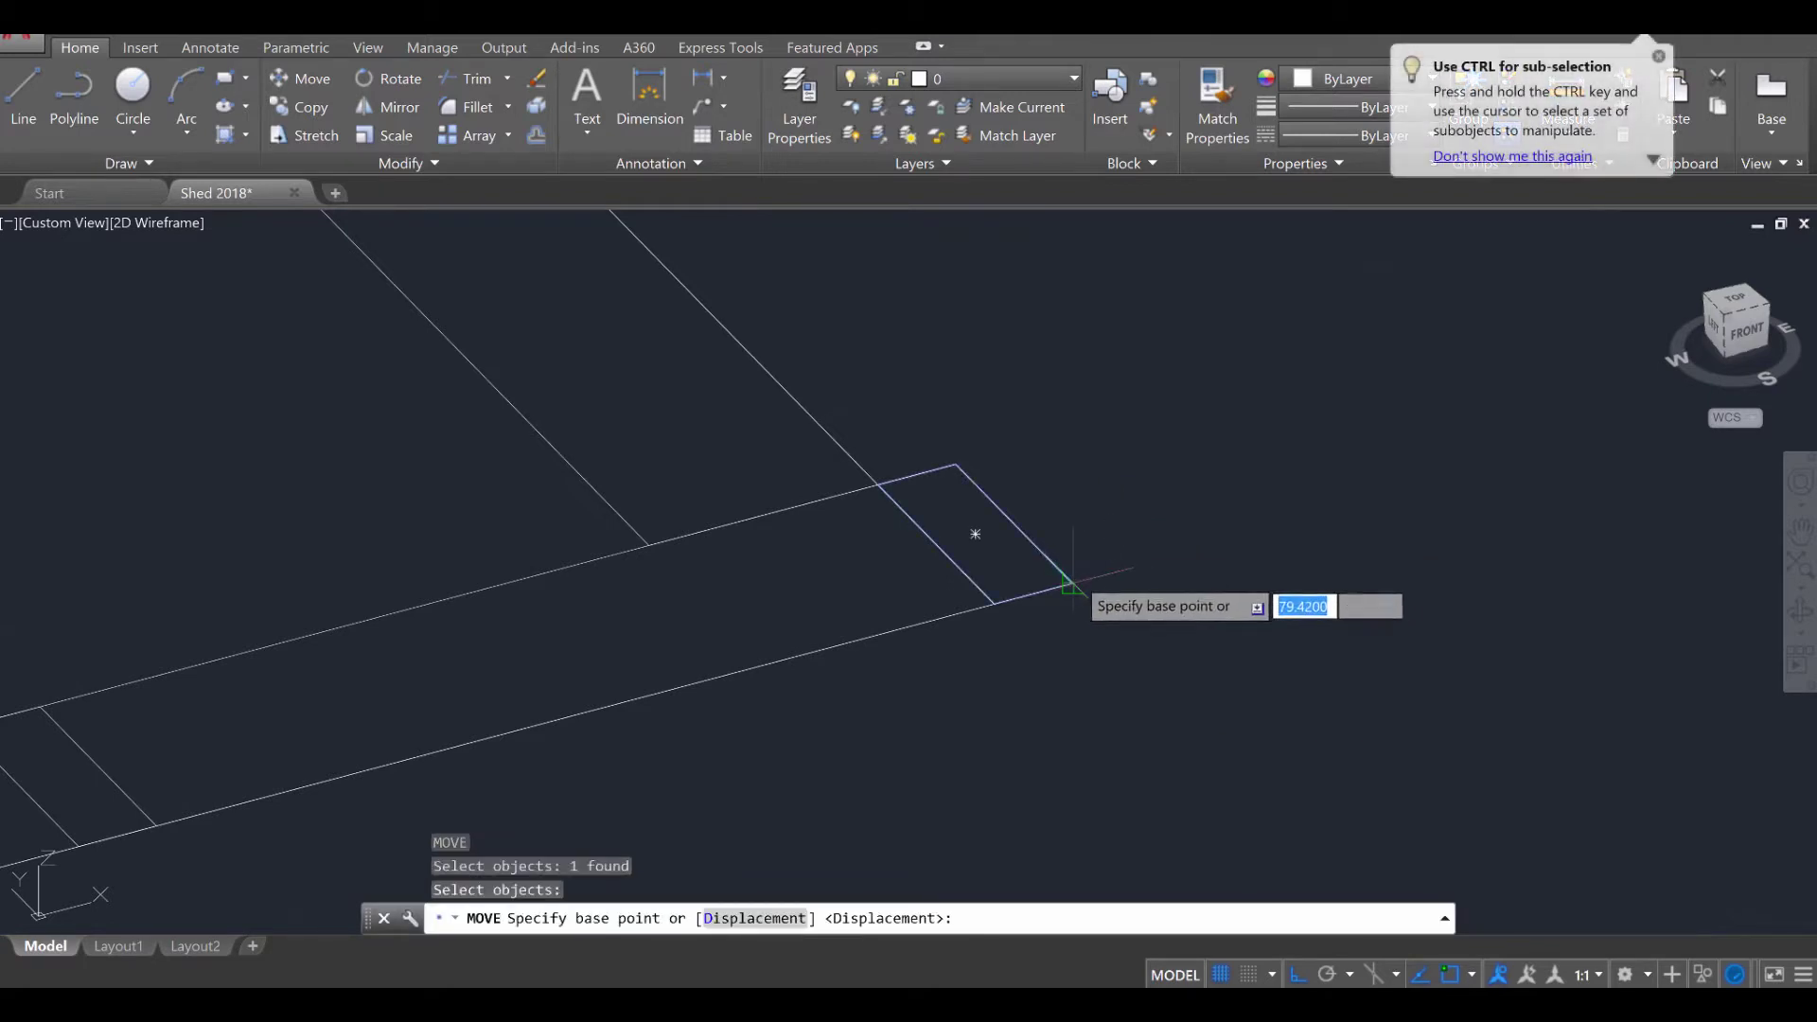
left_click(1068, 585)
key("Escape")
key("Escape")
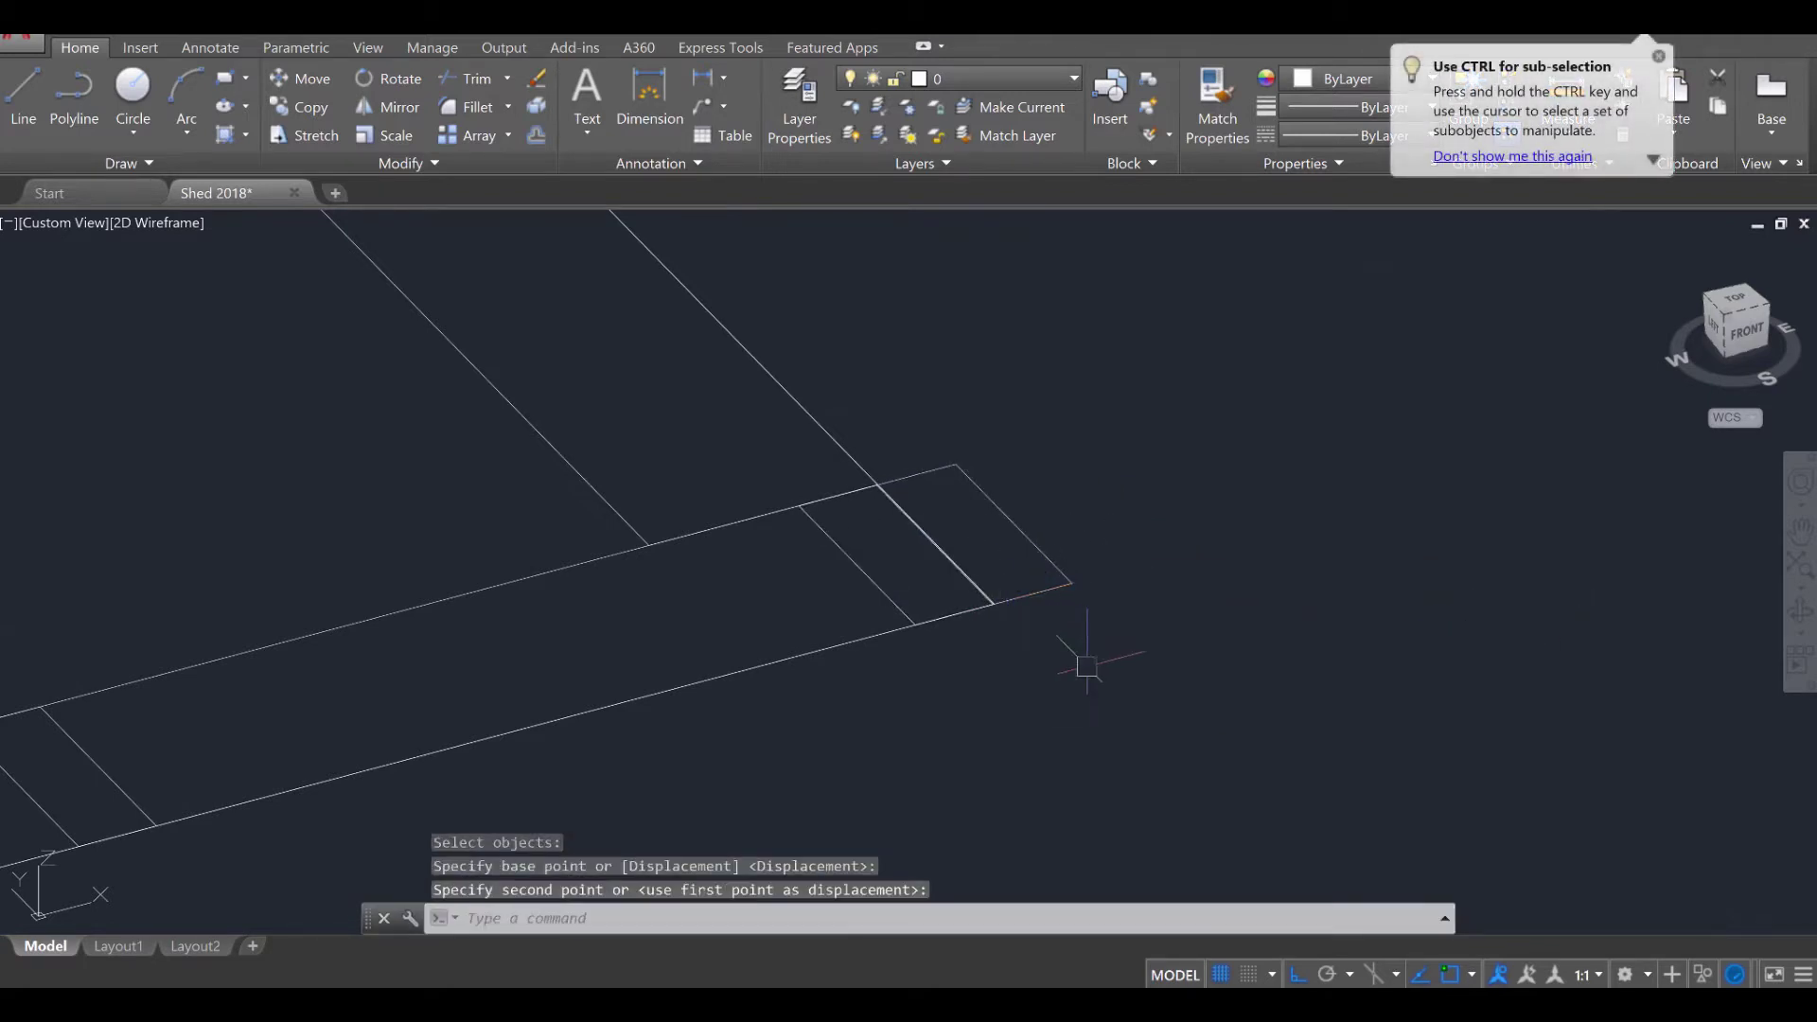
Erase the duplicate rectangle that overhangs the front-right corner of the wall outline.
left_click(1104, 628)
left_click(1053, 547)
key("Delete")
scroll(1124, 604, "down", 5)
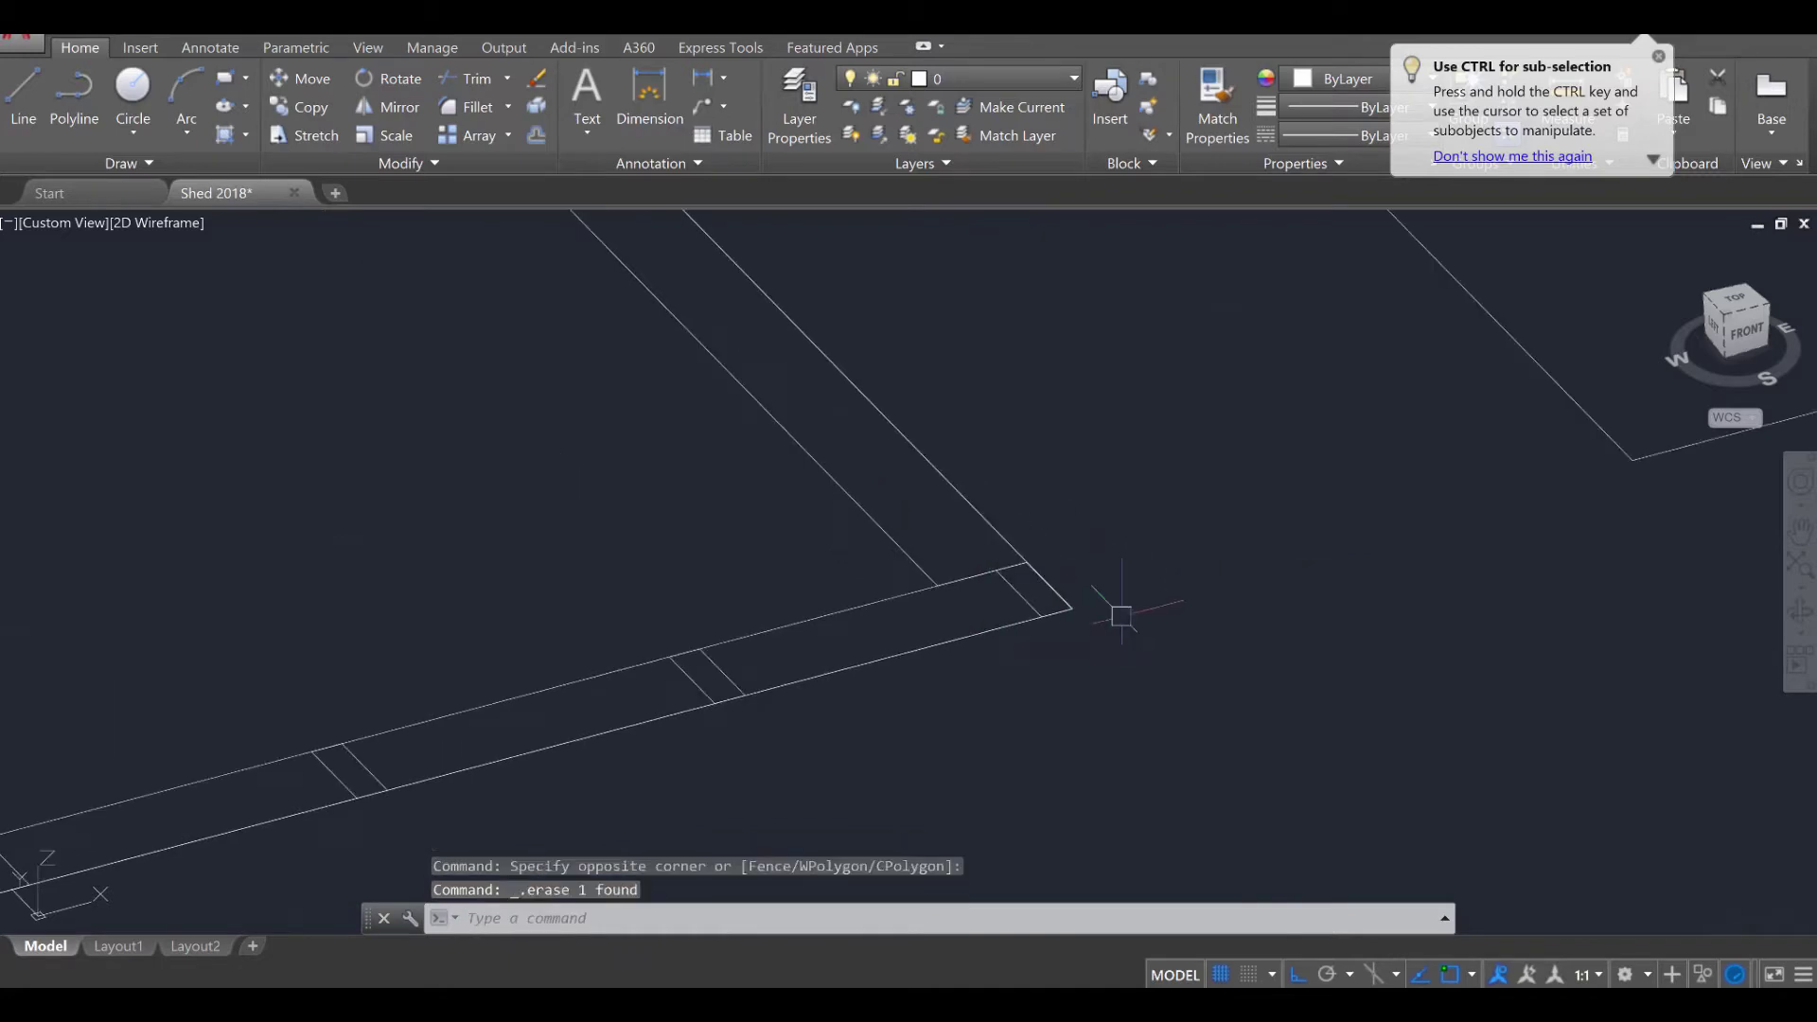
mouse_move(385, 669)
middle_mouse_down("shift")
mouse_move(416, 730)
mouse_move(262, 806)
middle_mouse_up("shift")
scroll(434, 660, "up", 2)
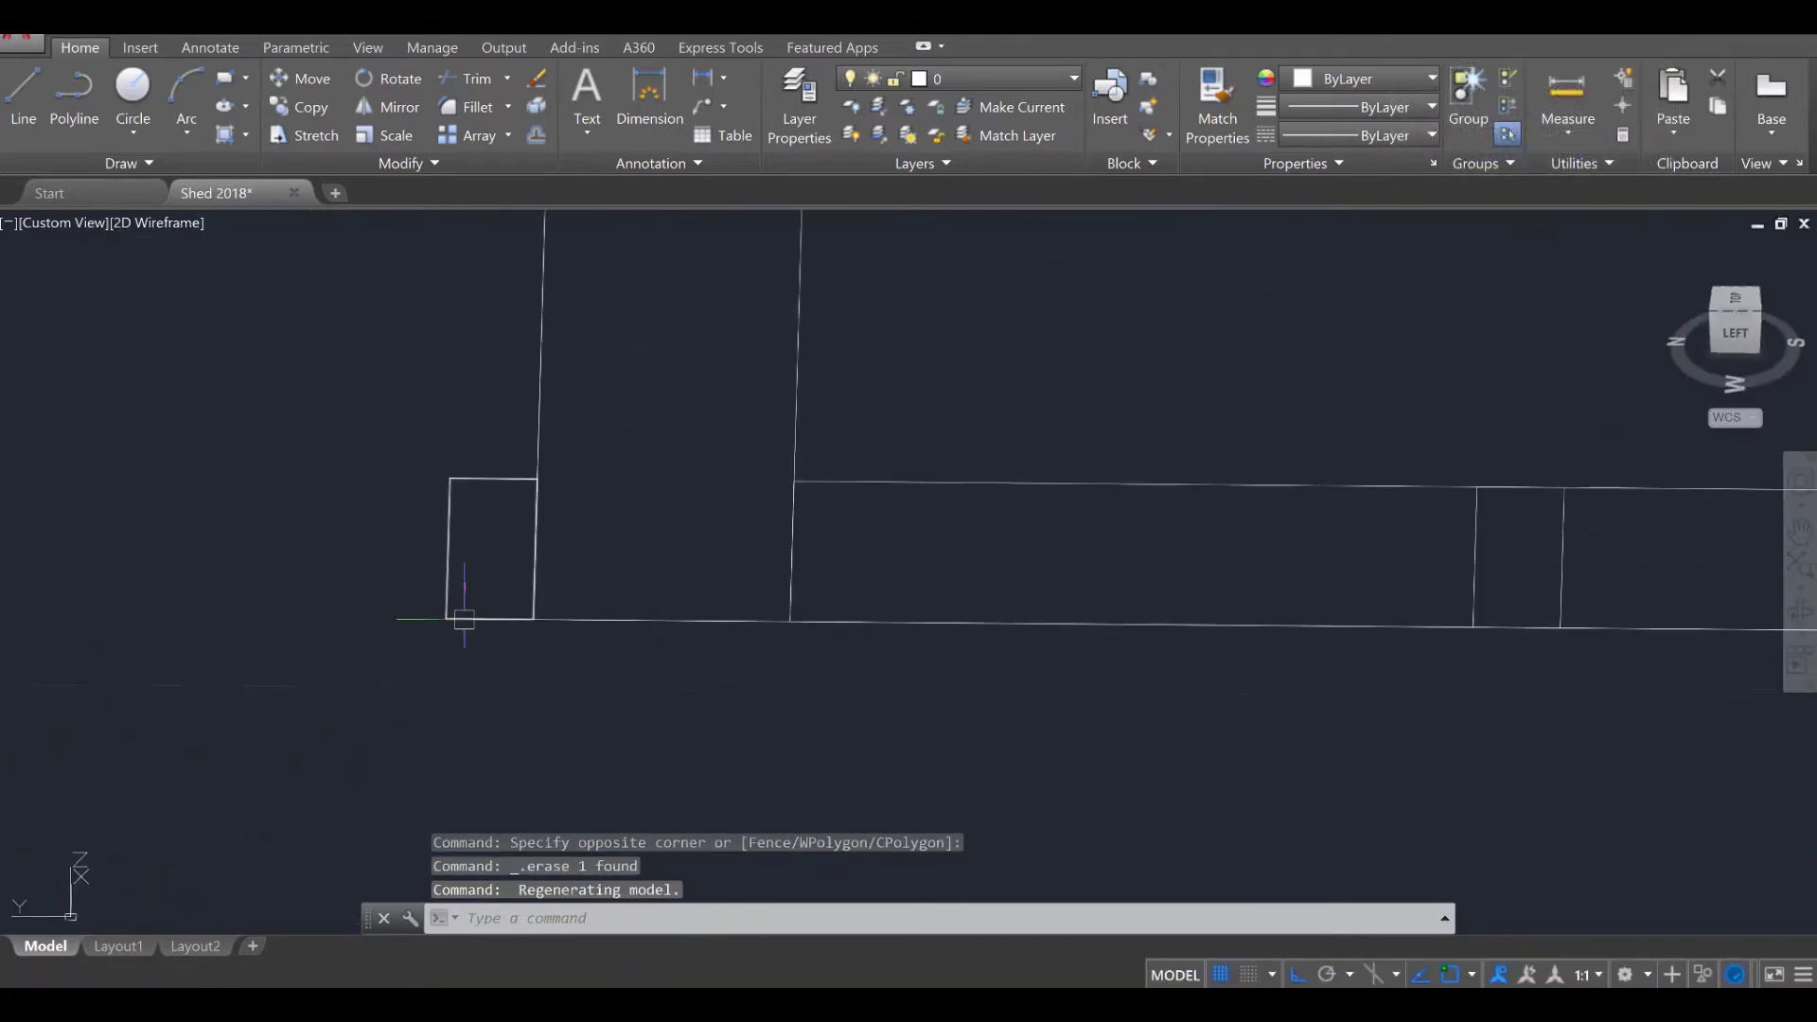
key("Delete")
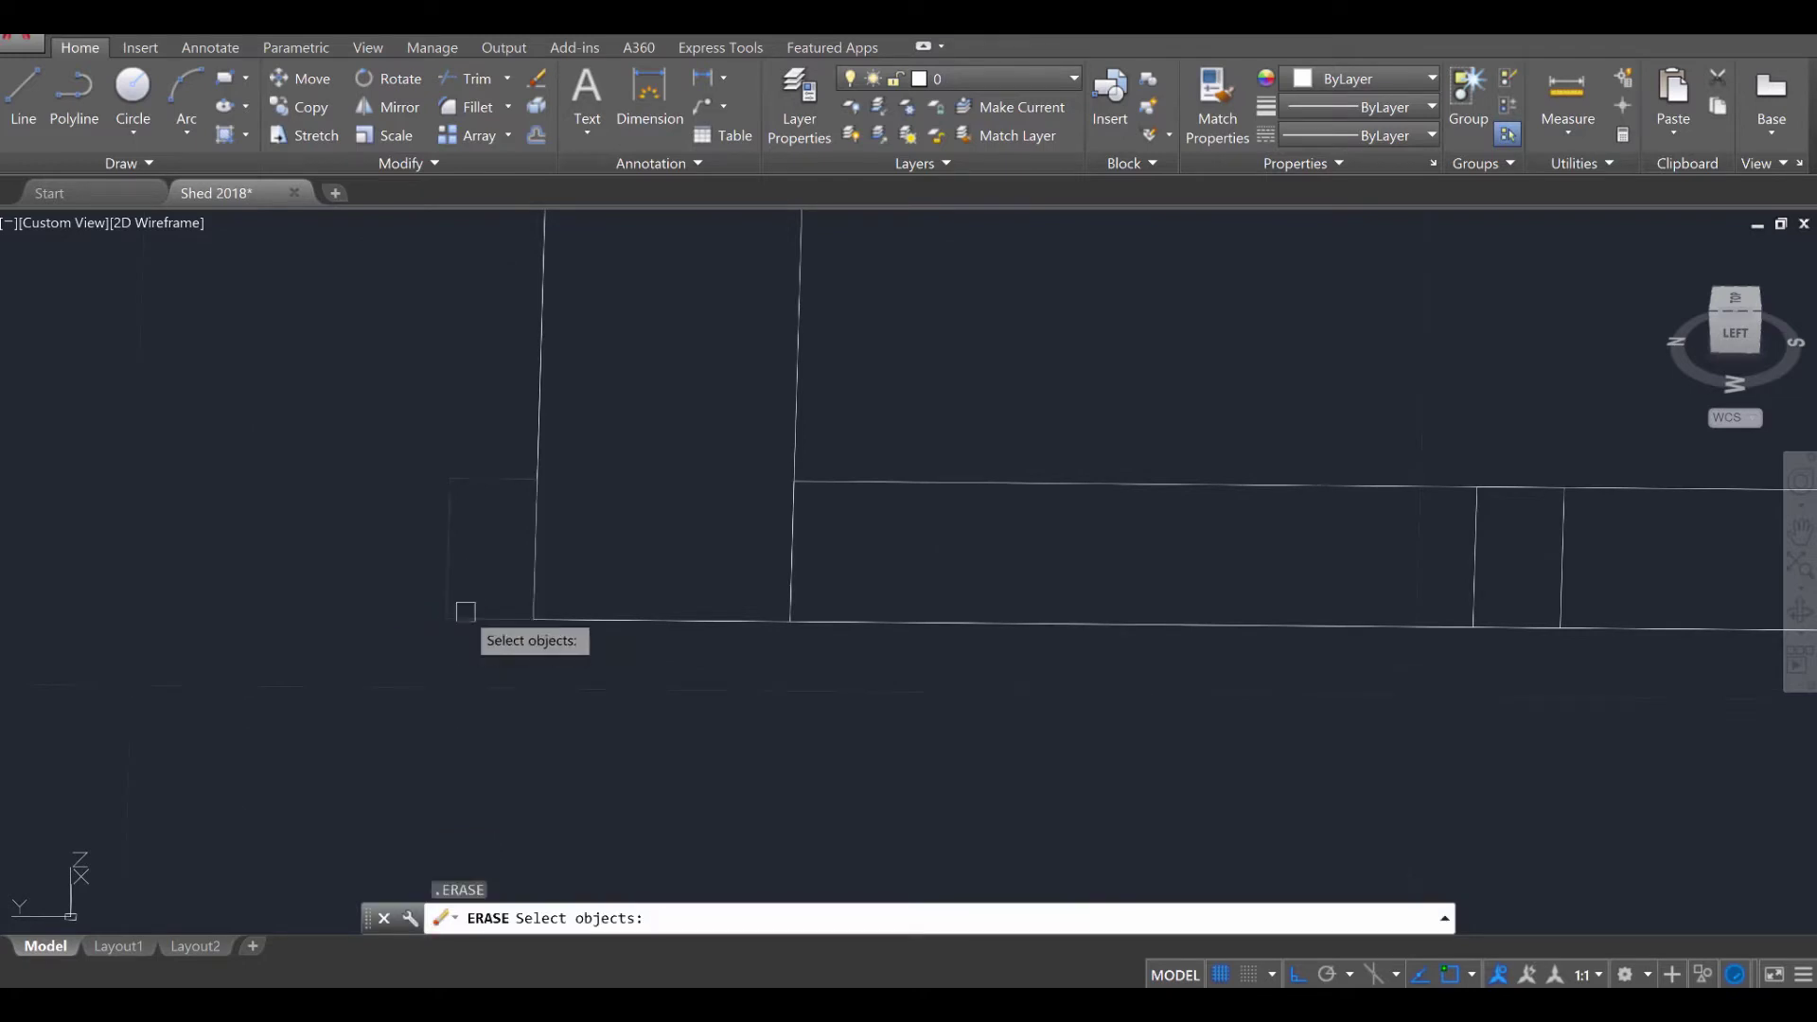
key("Escape")
key("Escape")
key("Escape")
Move the rectangle overhanging the back-left corner inside the left wall, aligning its outer corner with the wall corner.
type("m")
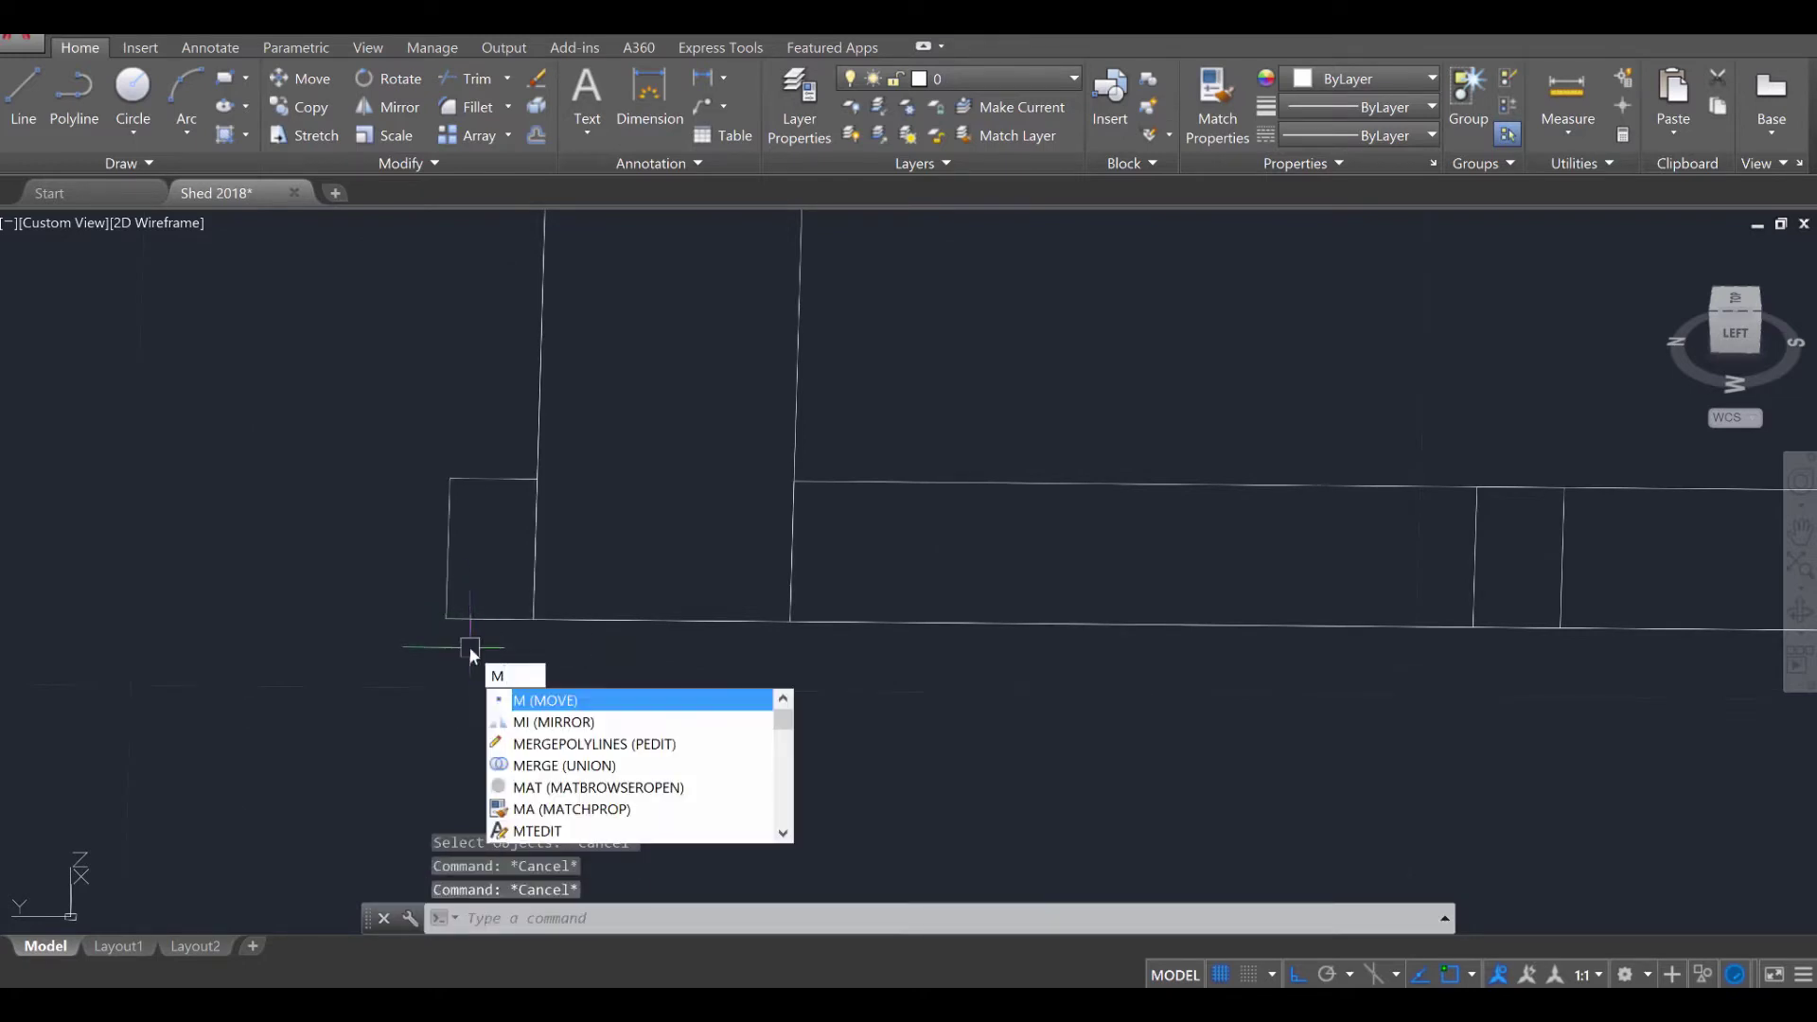
key("Return")
left_click(446, 620)
key("Return")
left_click(443, 621)
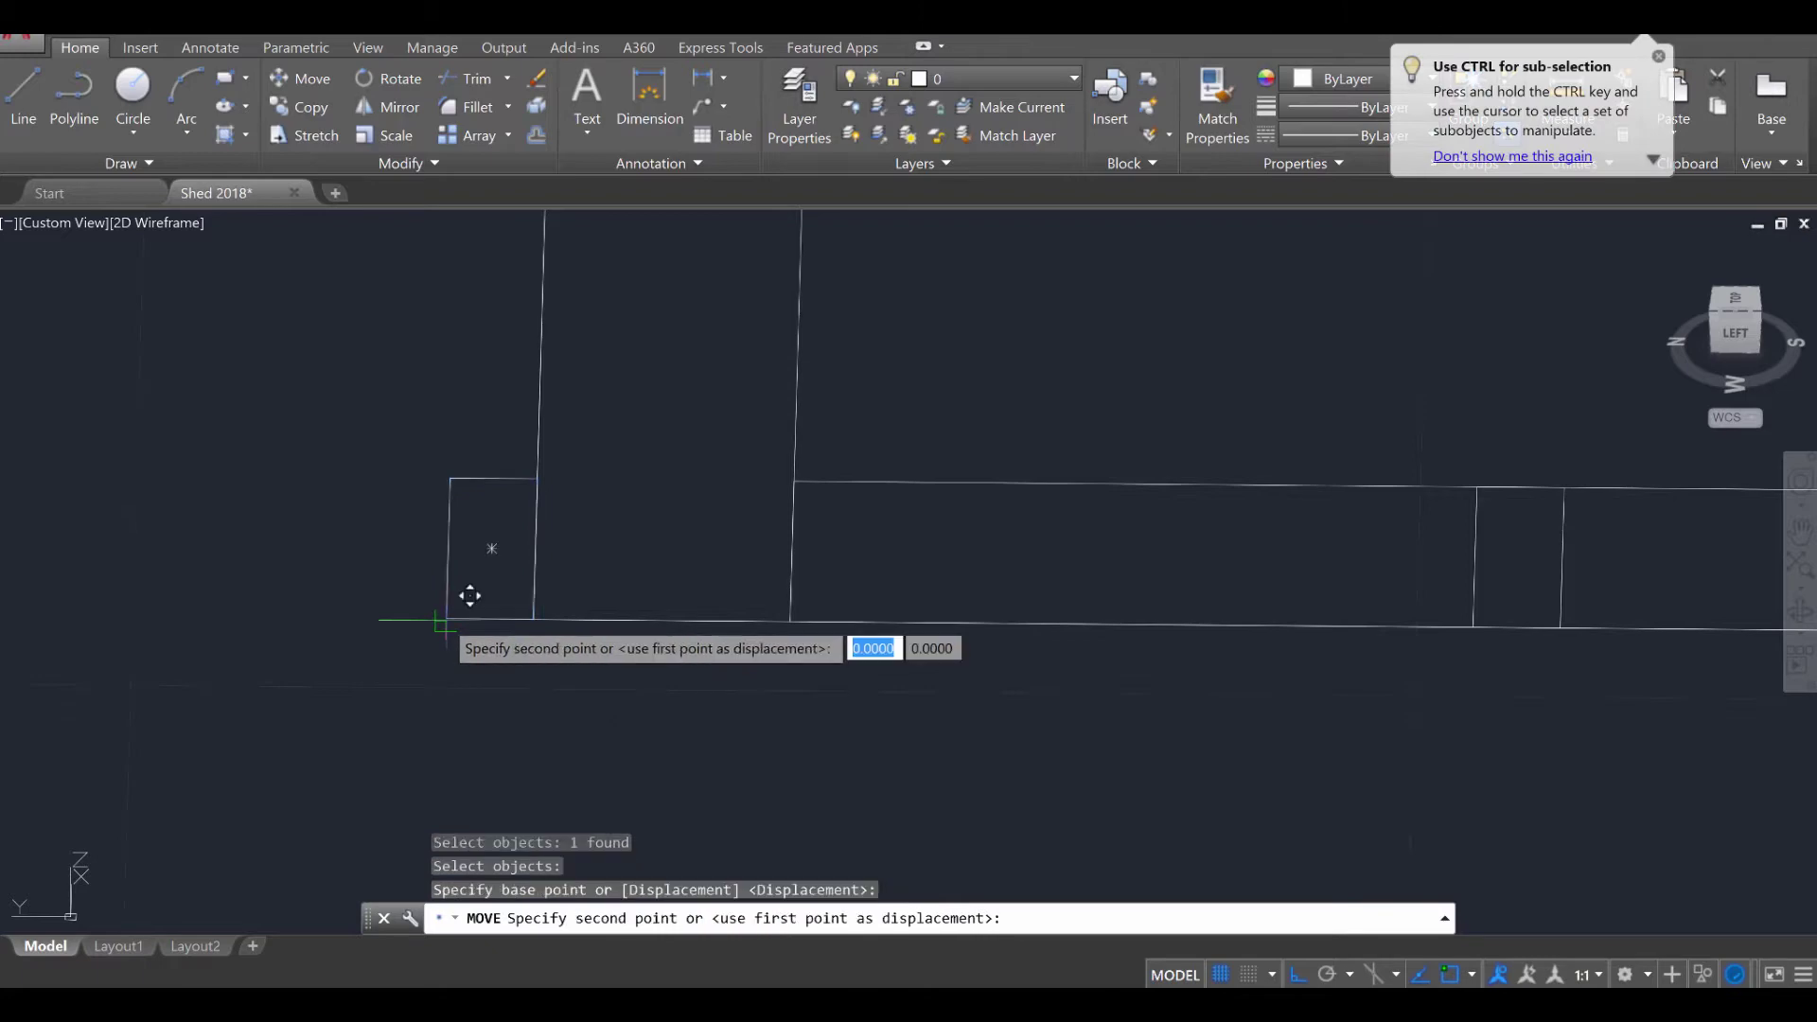
left_click(530, 621)
key("Escape")
key("Escape")
key("Escape")
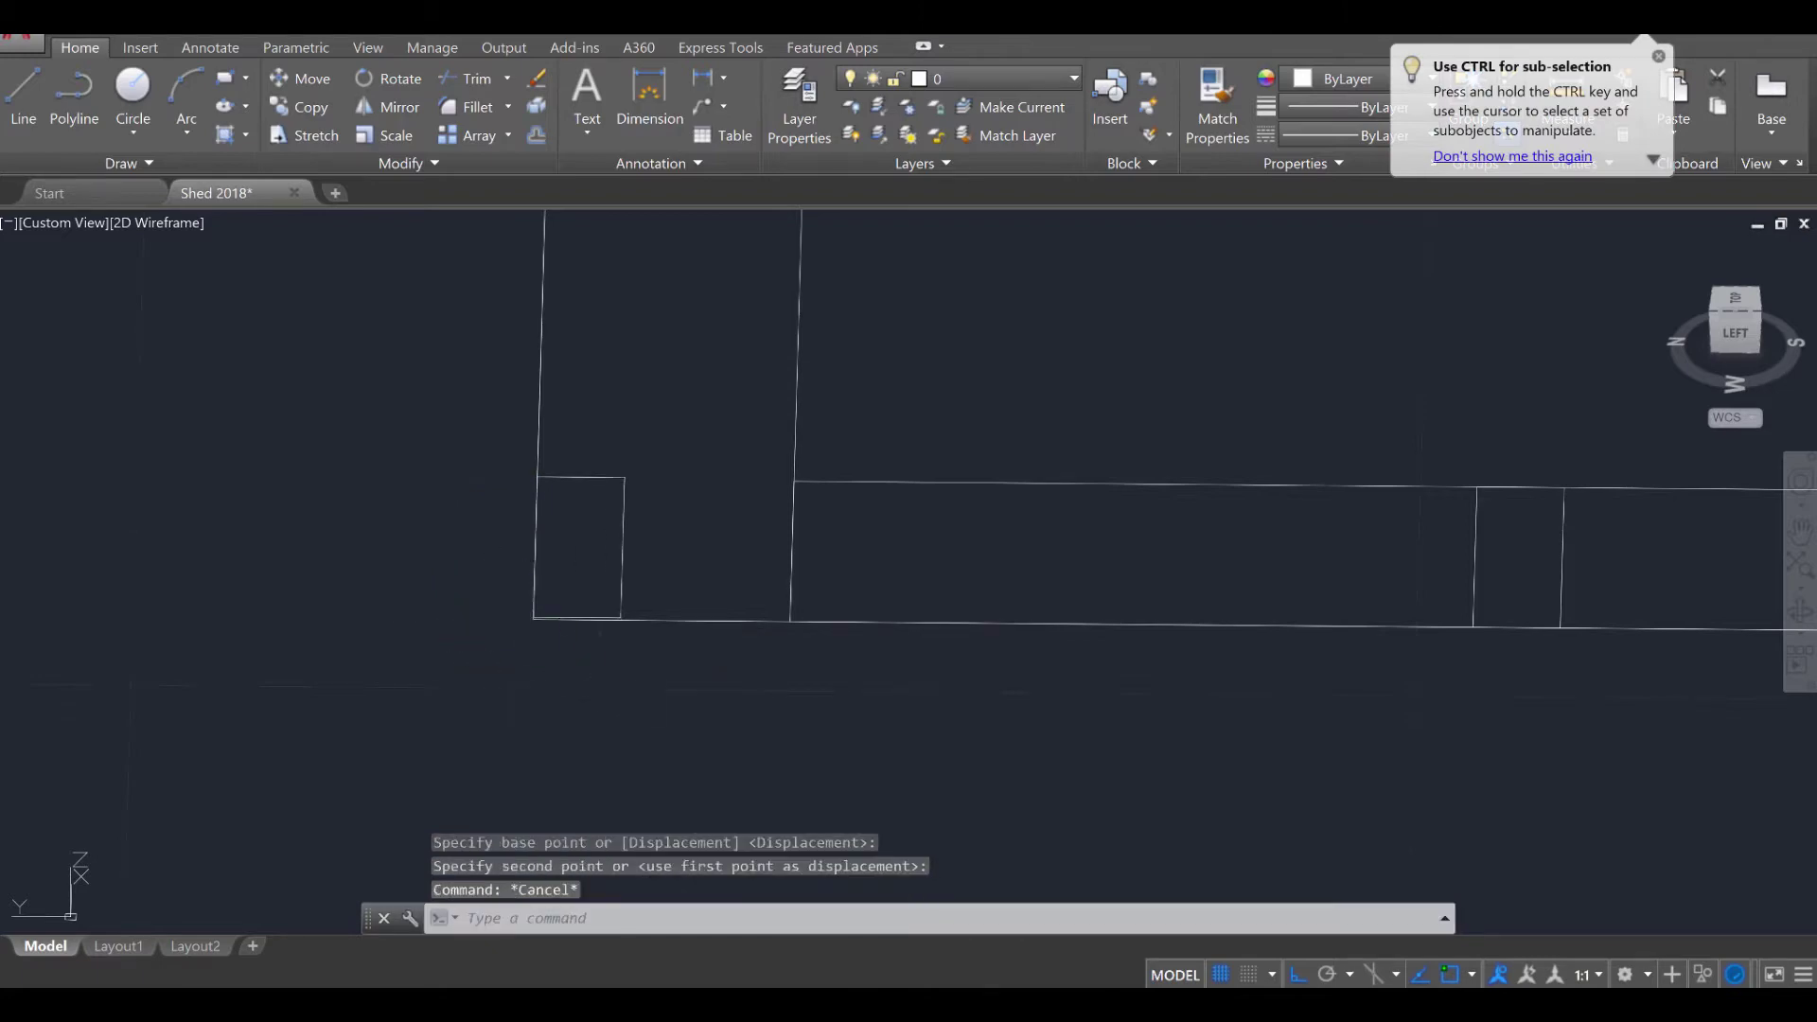
Mirror the eight front wall rectangles onto the back wall about a lengthwise line through the right wall's midpoint, keeping the originals.
middle_click_drag(526, 623, 698, 697, "shift")
scroll(747, 671, "up", 3)
scroll(840, 696, "up", 1)
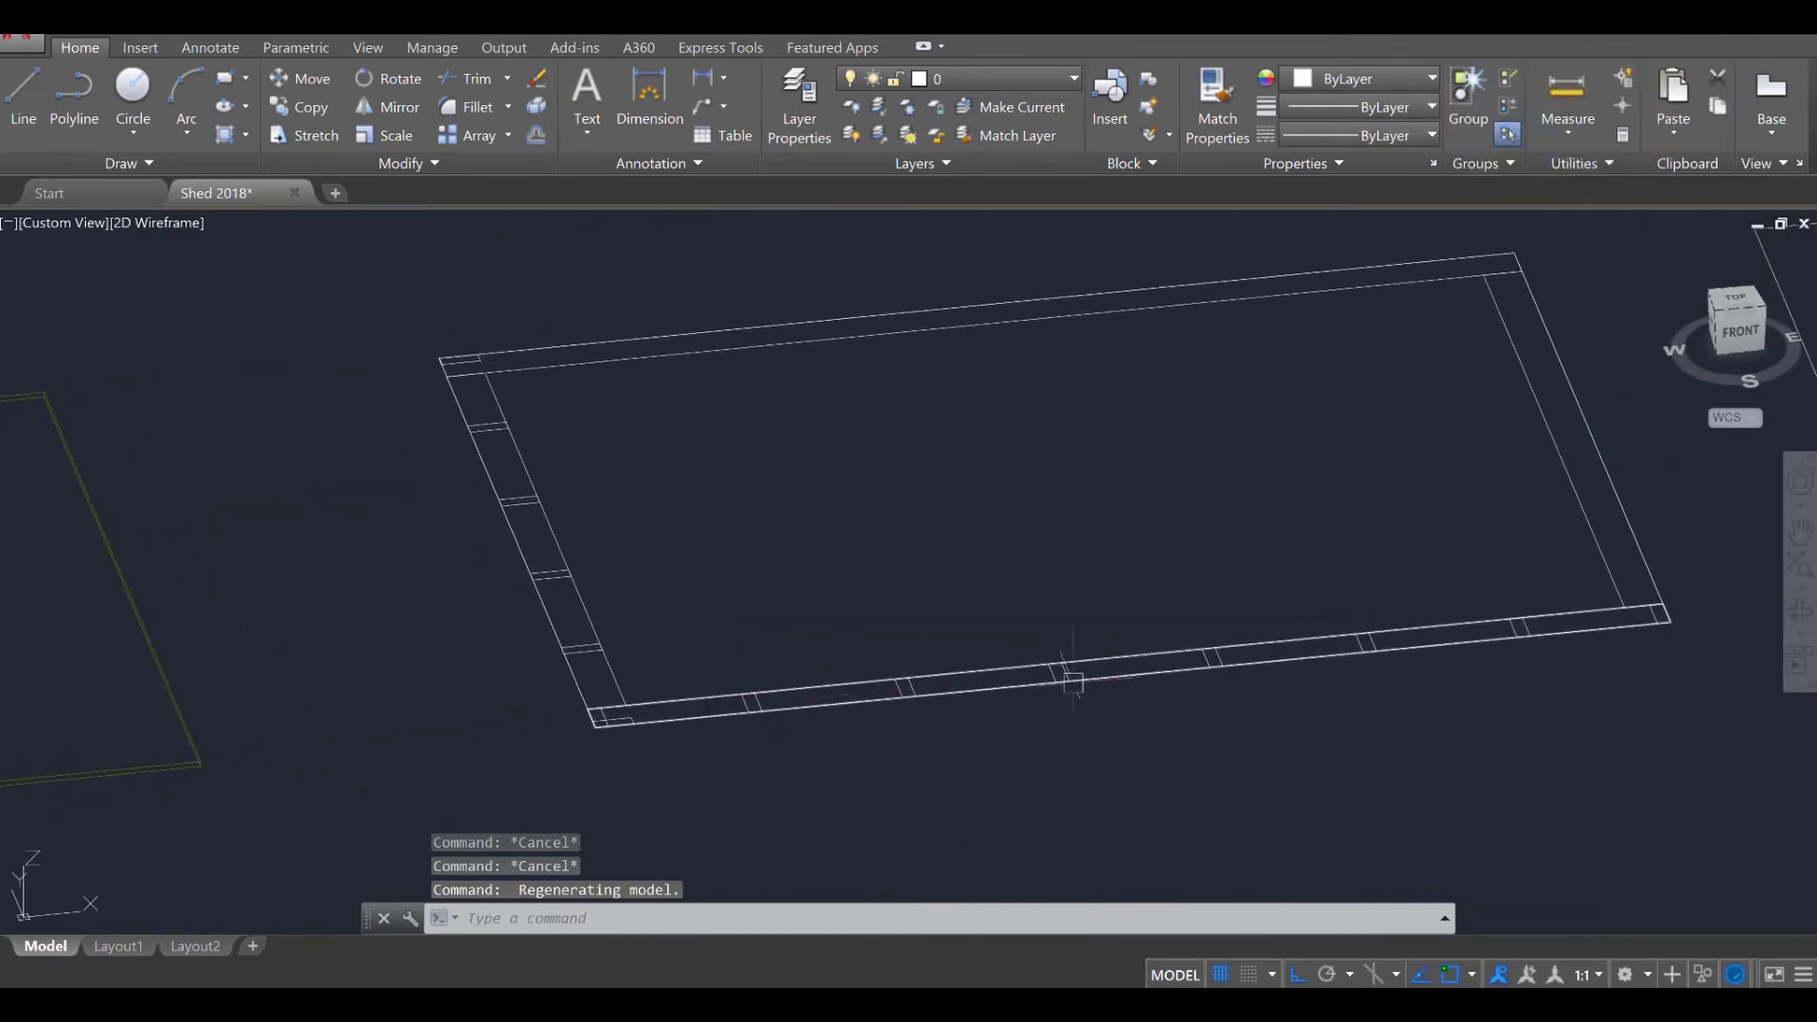
left_click(1659, 614)
left_click(1520, 626)
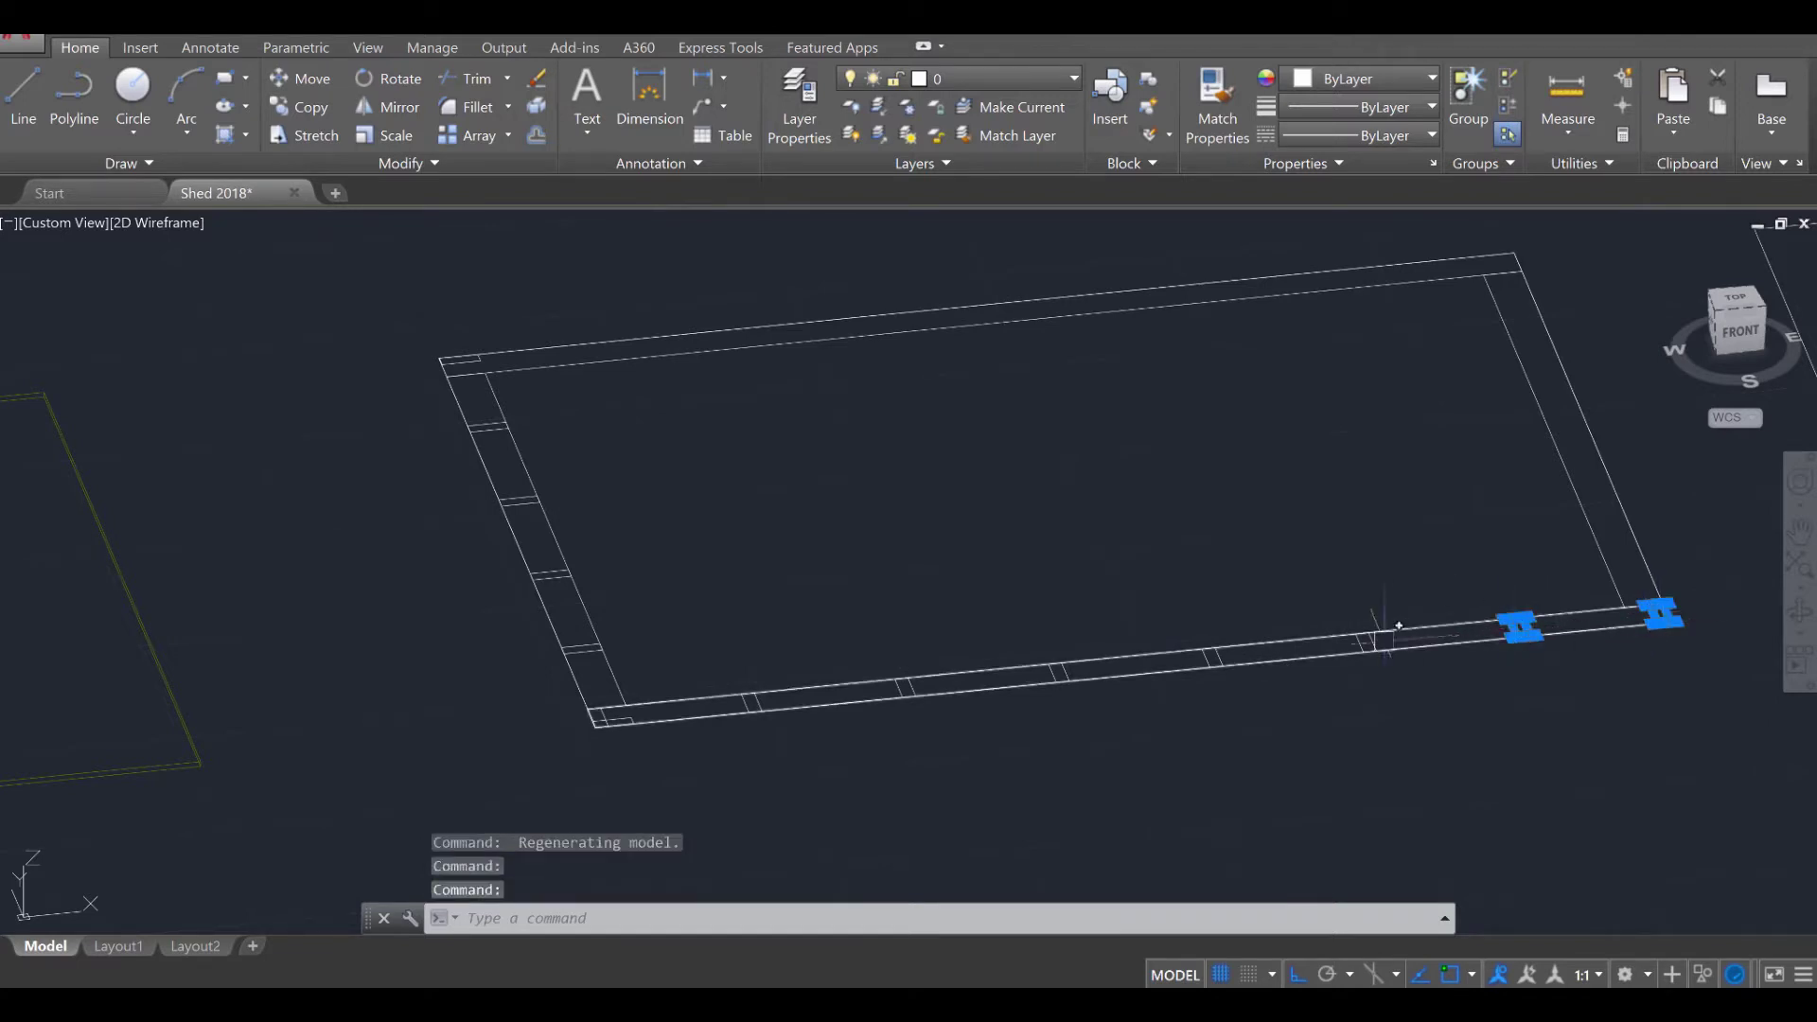
left_click(1366, 642)
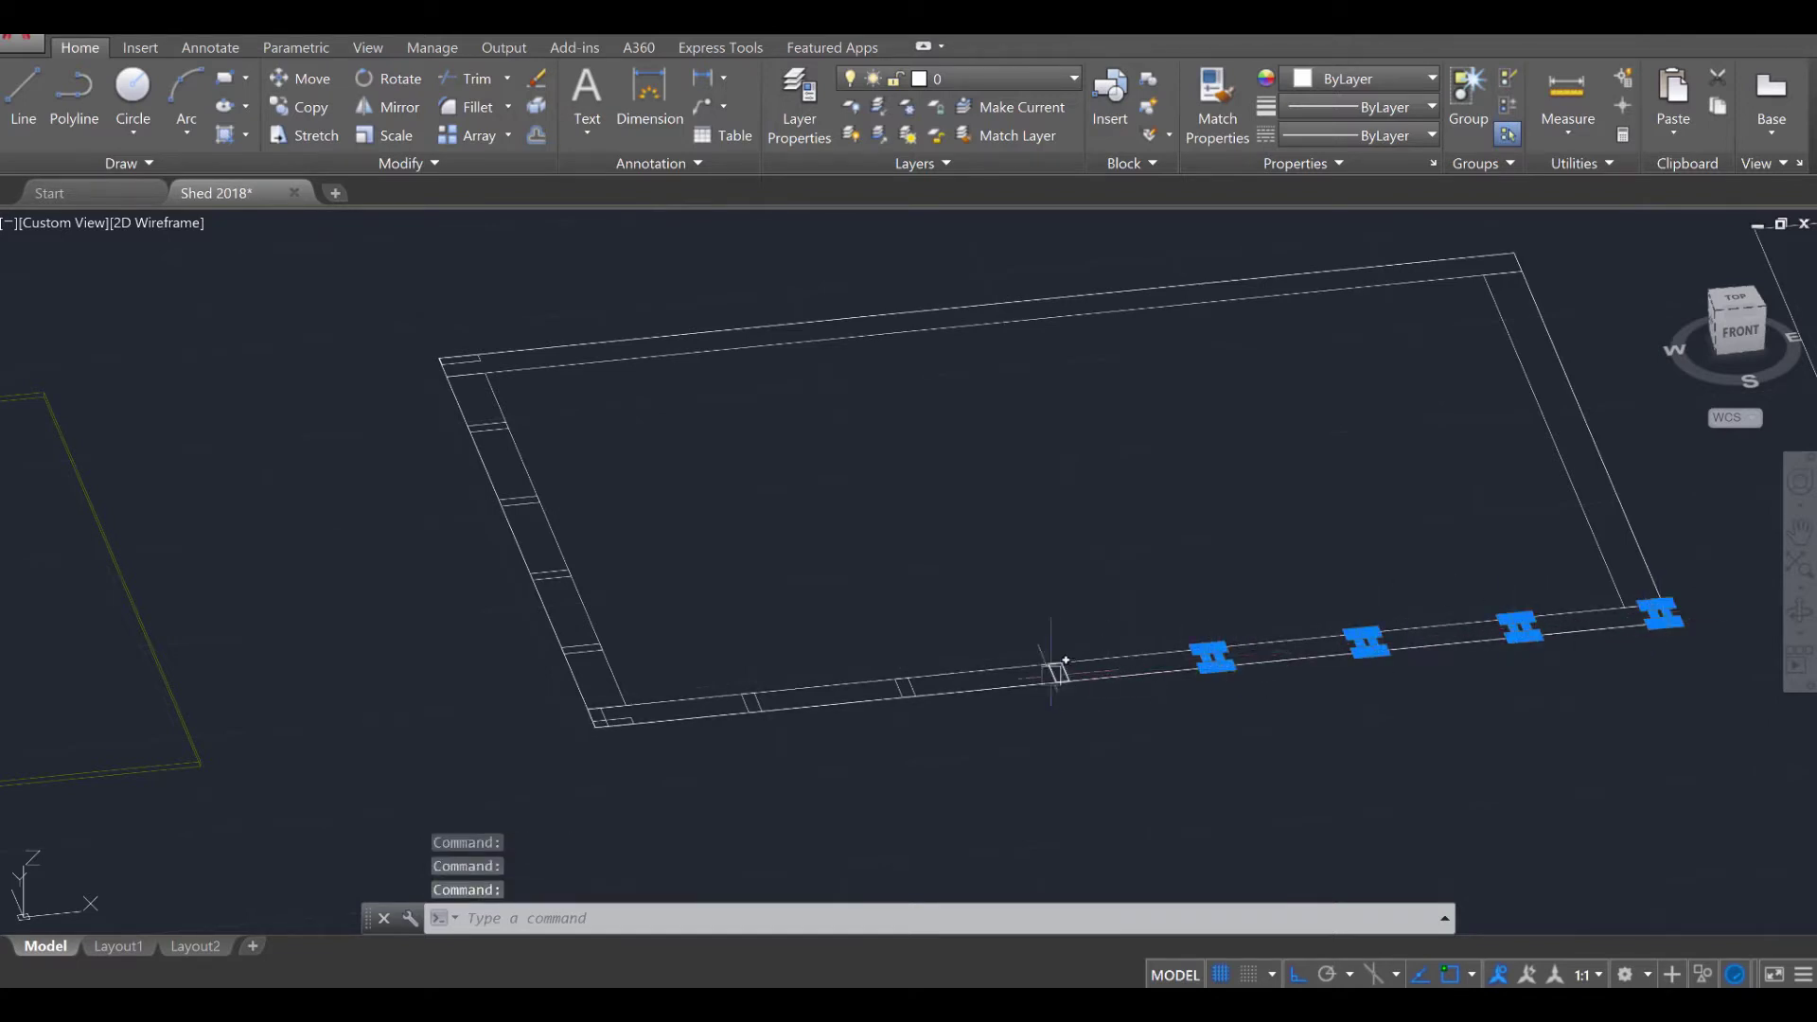
left_click(907, 687)
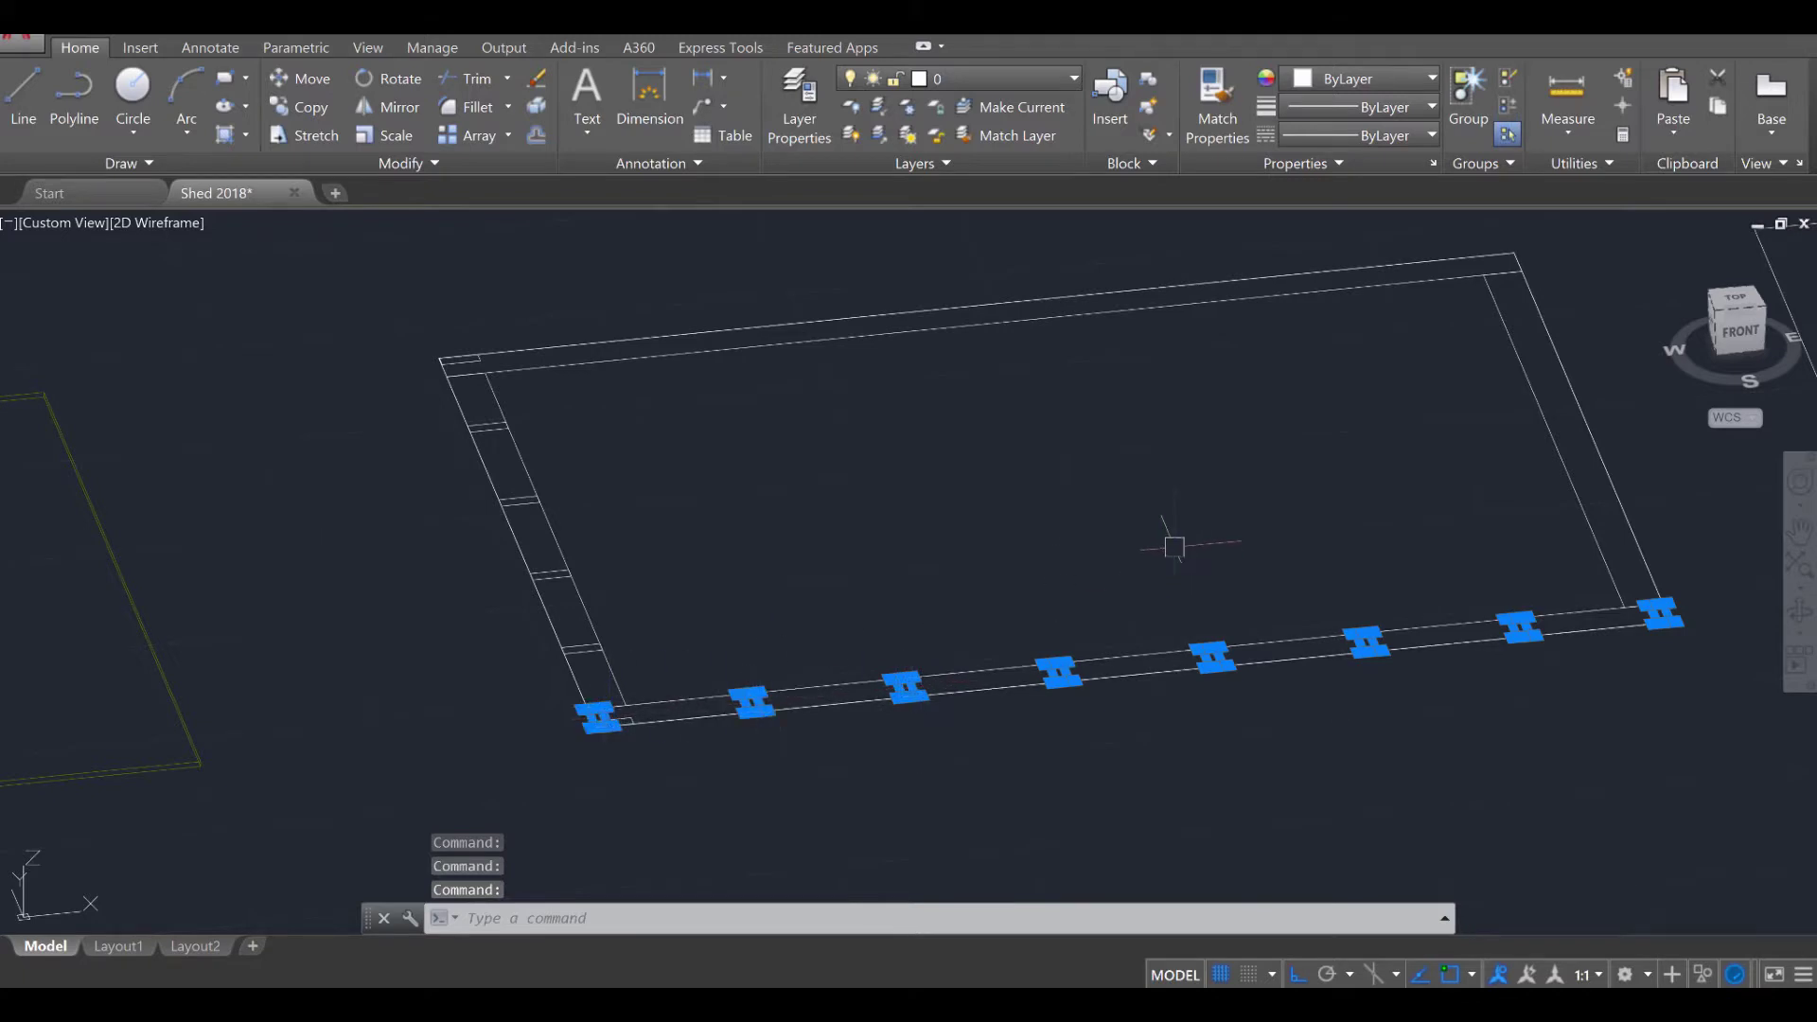
type("irr")
key("Return")
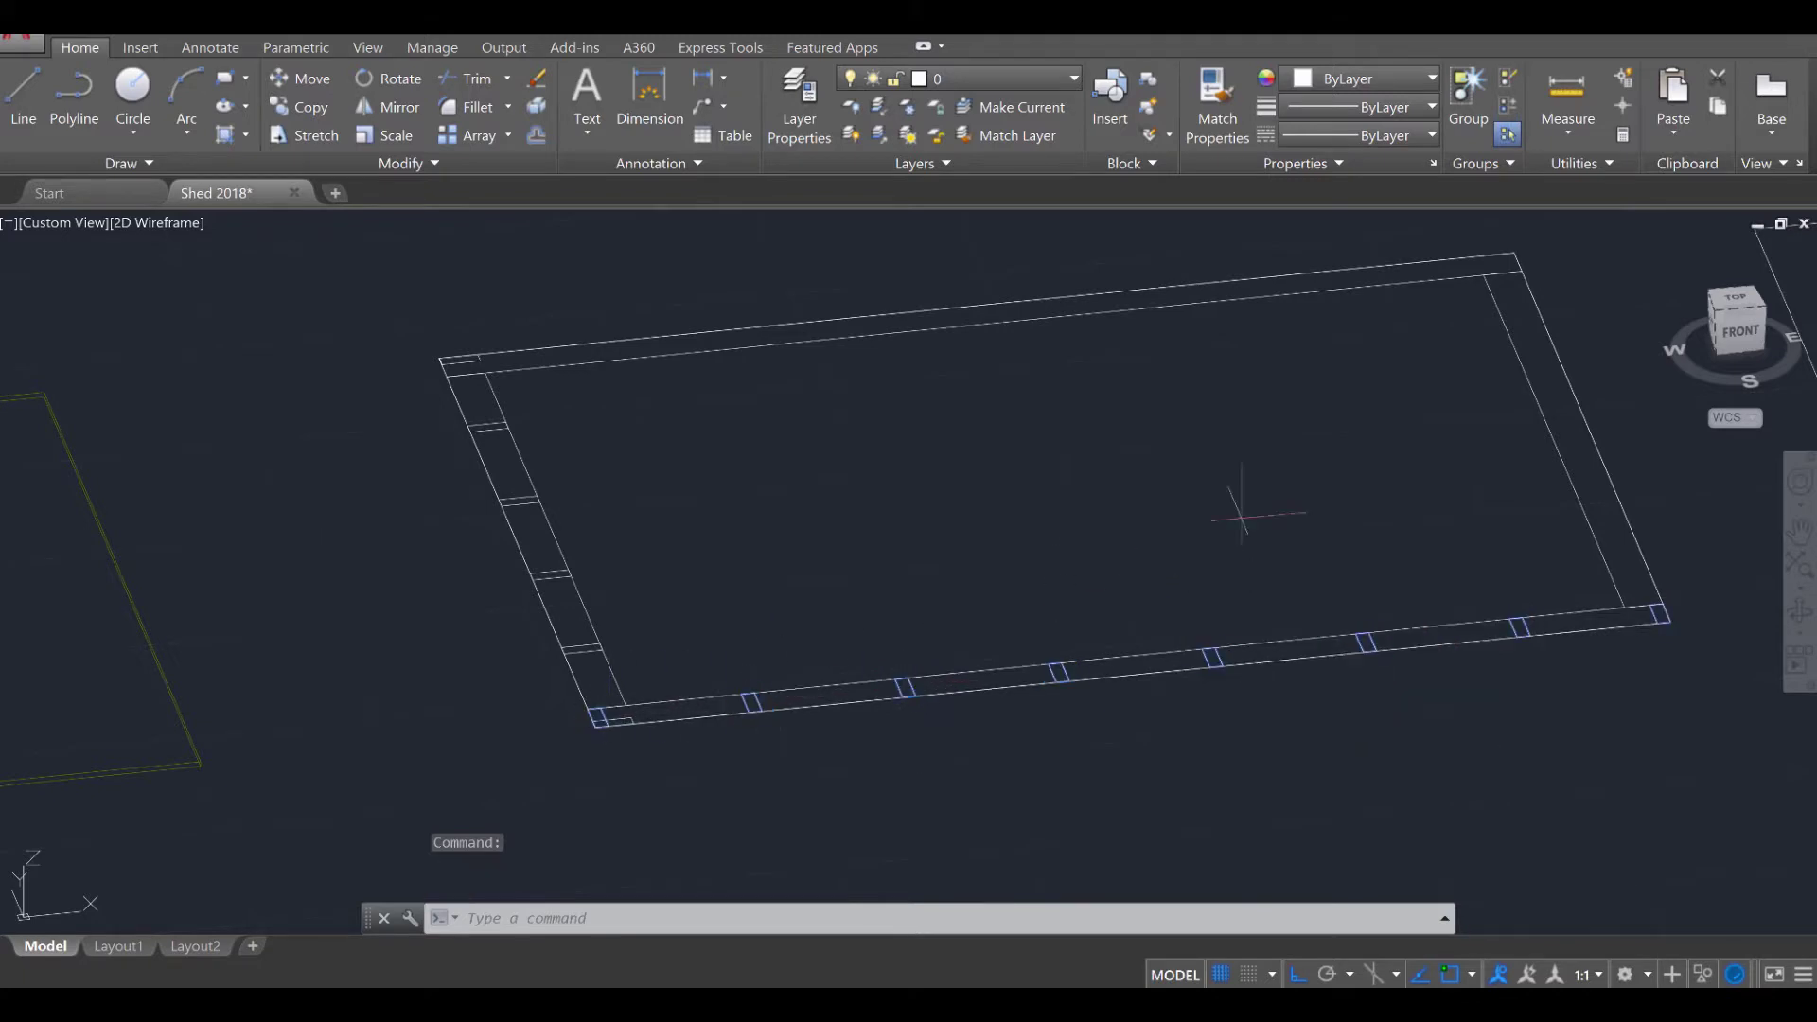
left_click(1570, 440)
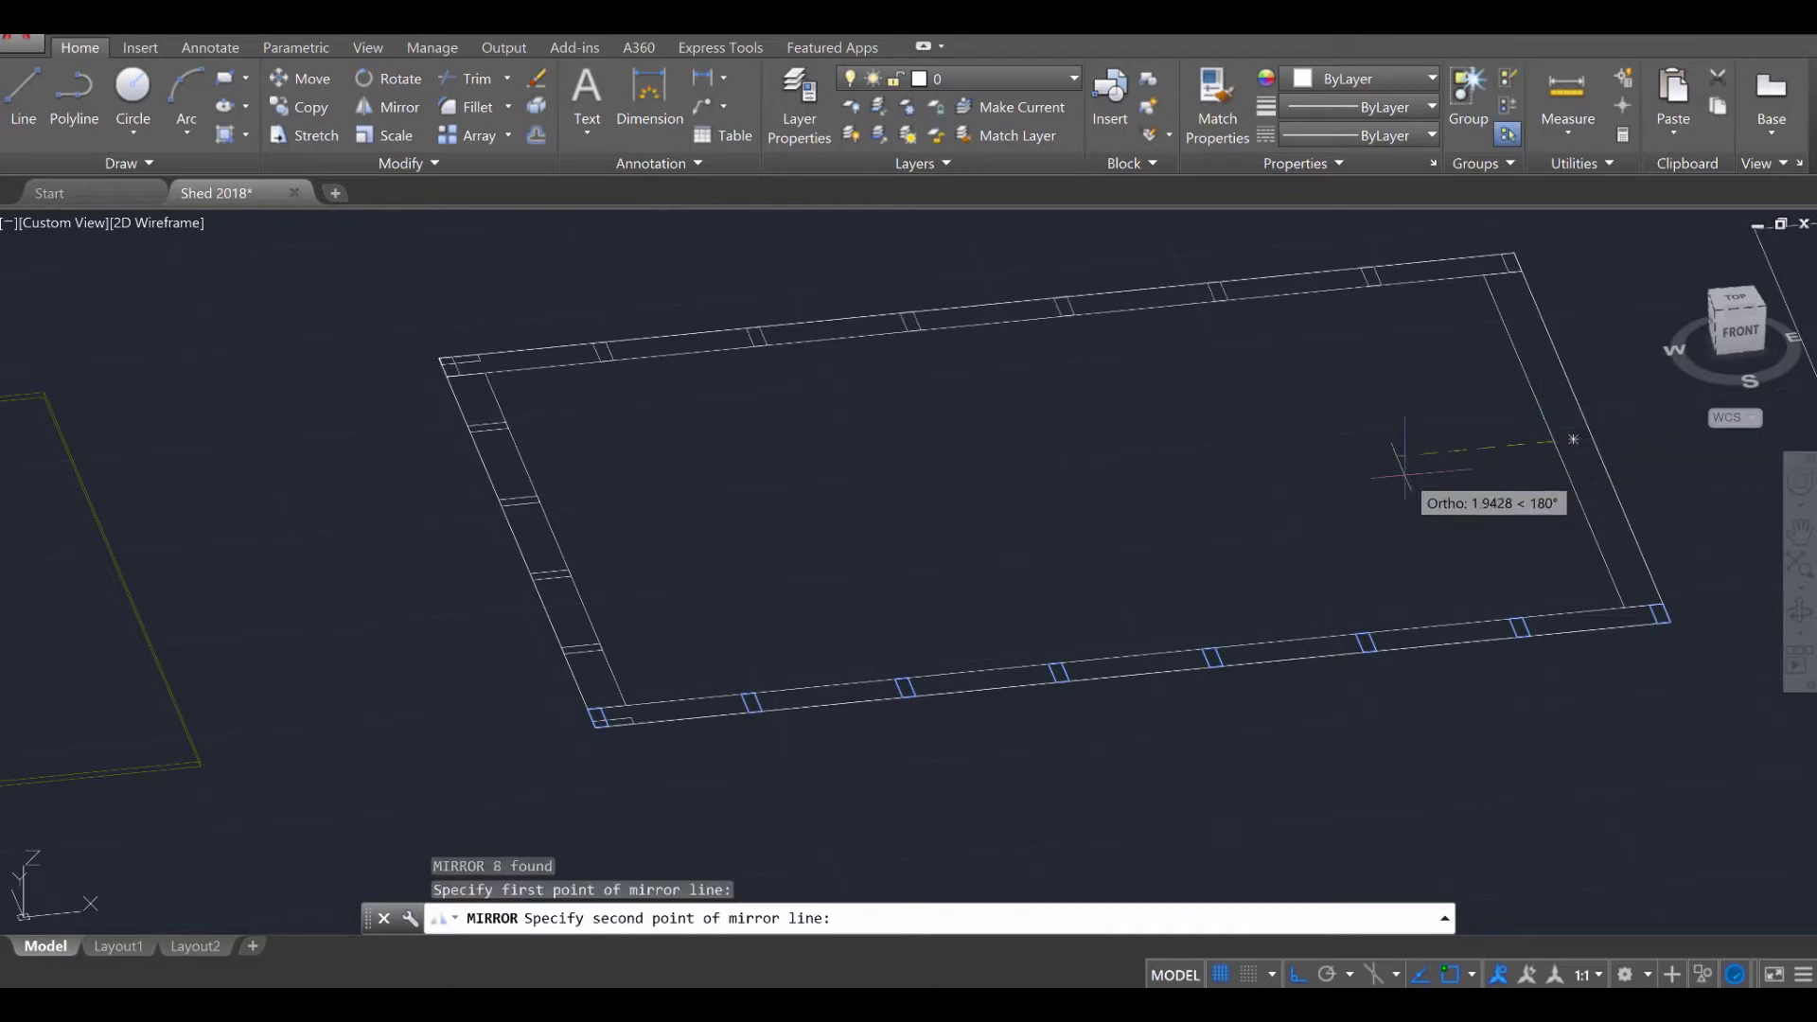
left_click(1307, 481)
left_click(1355, 572)
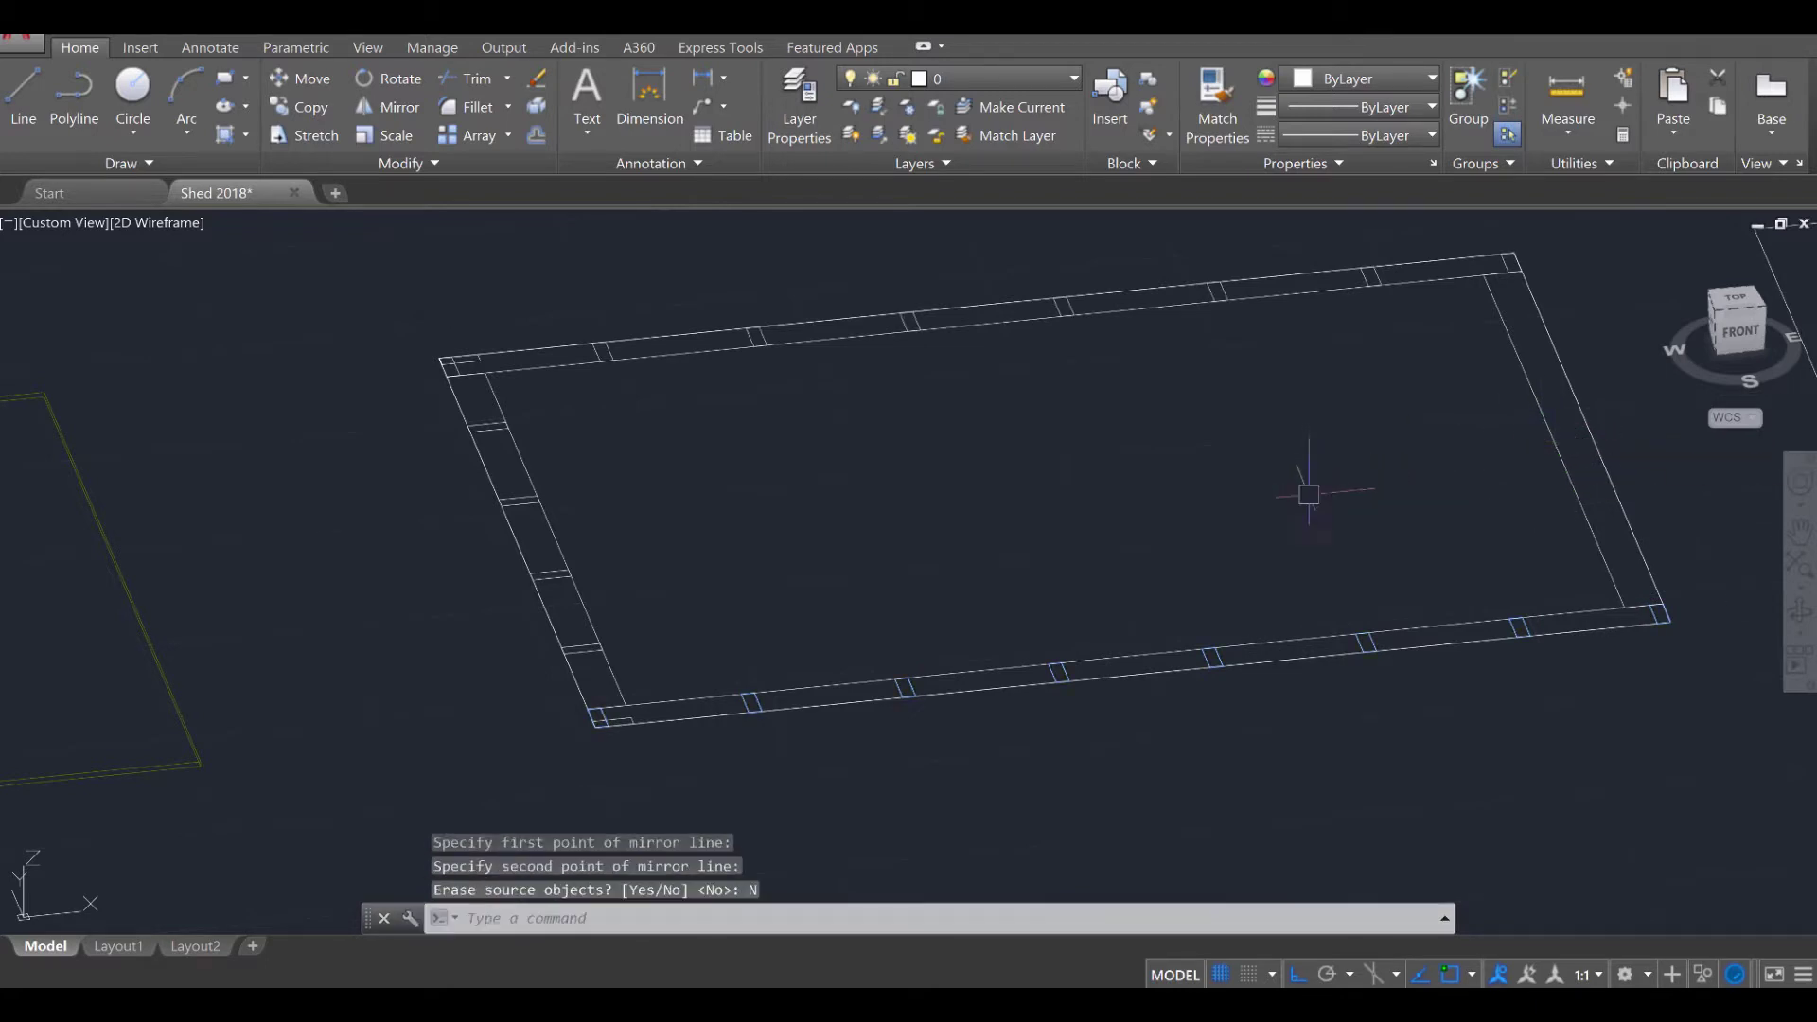
key("Escape")
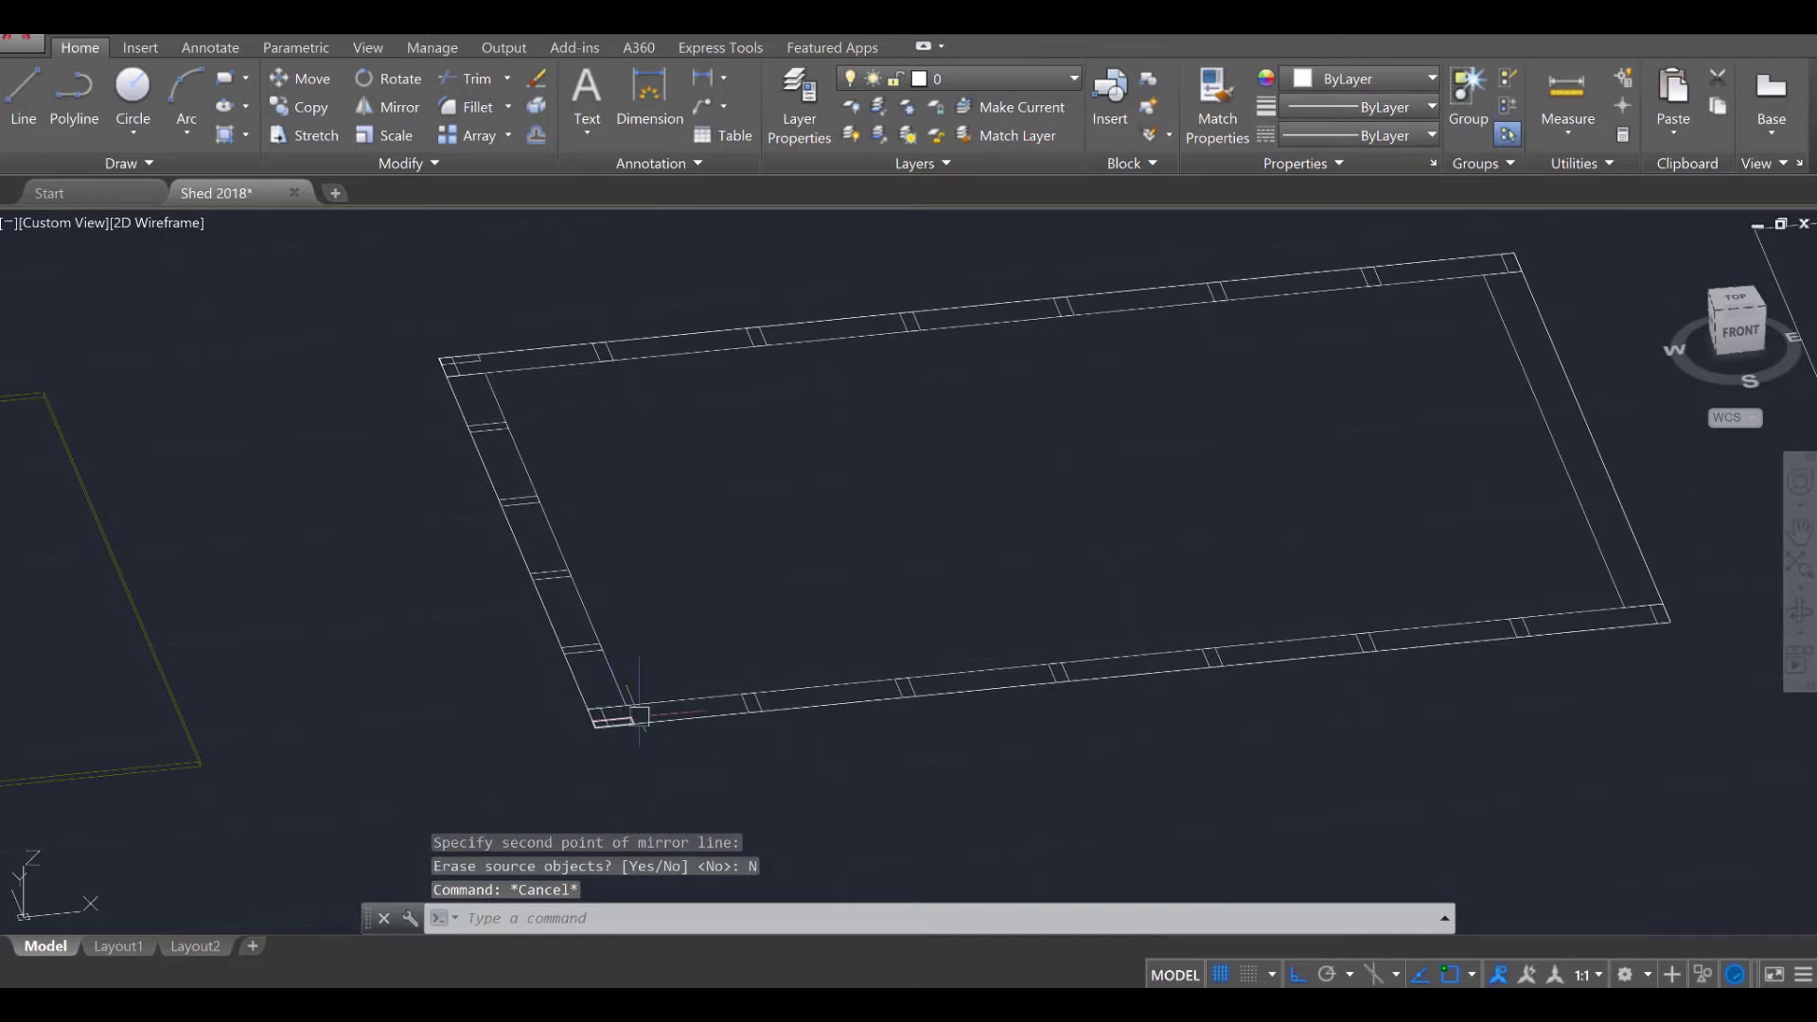
key("Return")
left_click(620, 720)
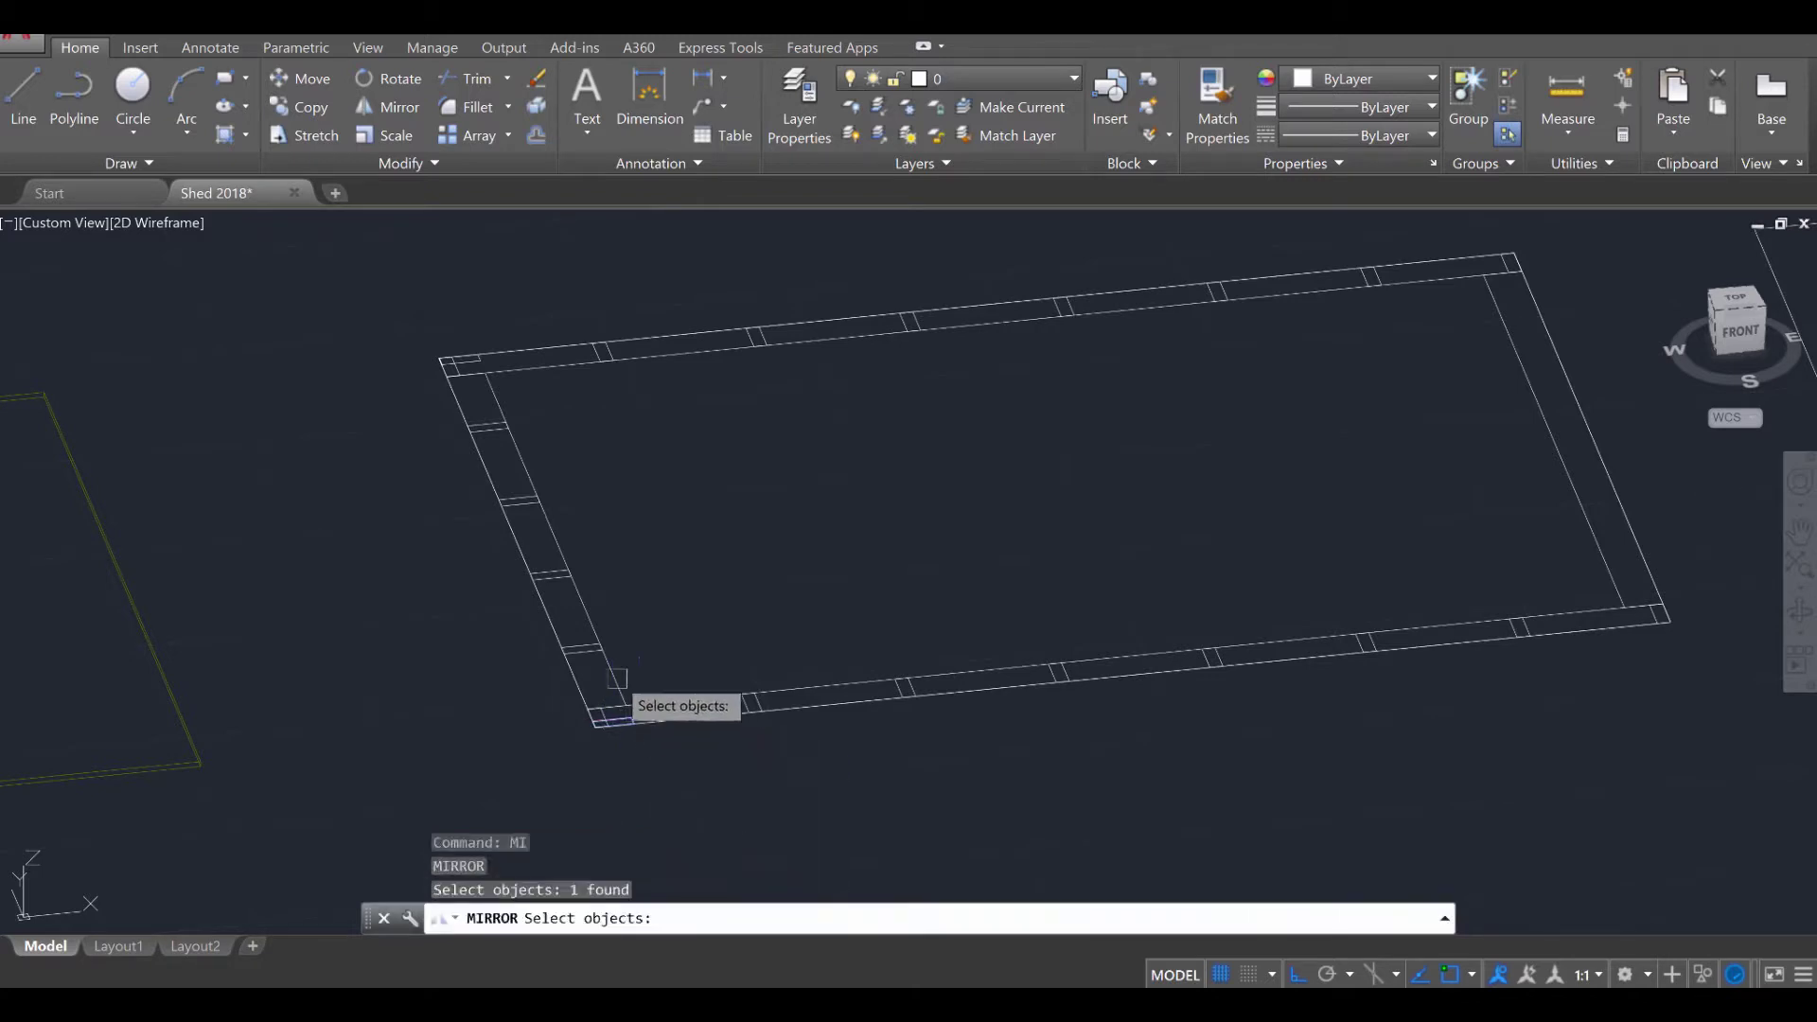
left_click(594, 652)
left_click(550, 574)
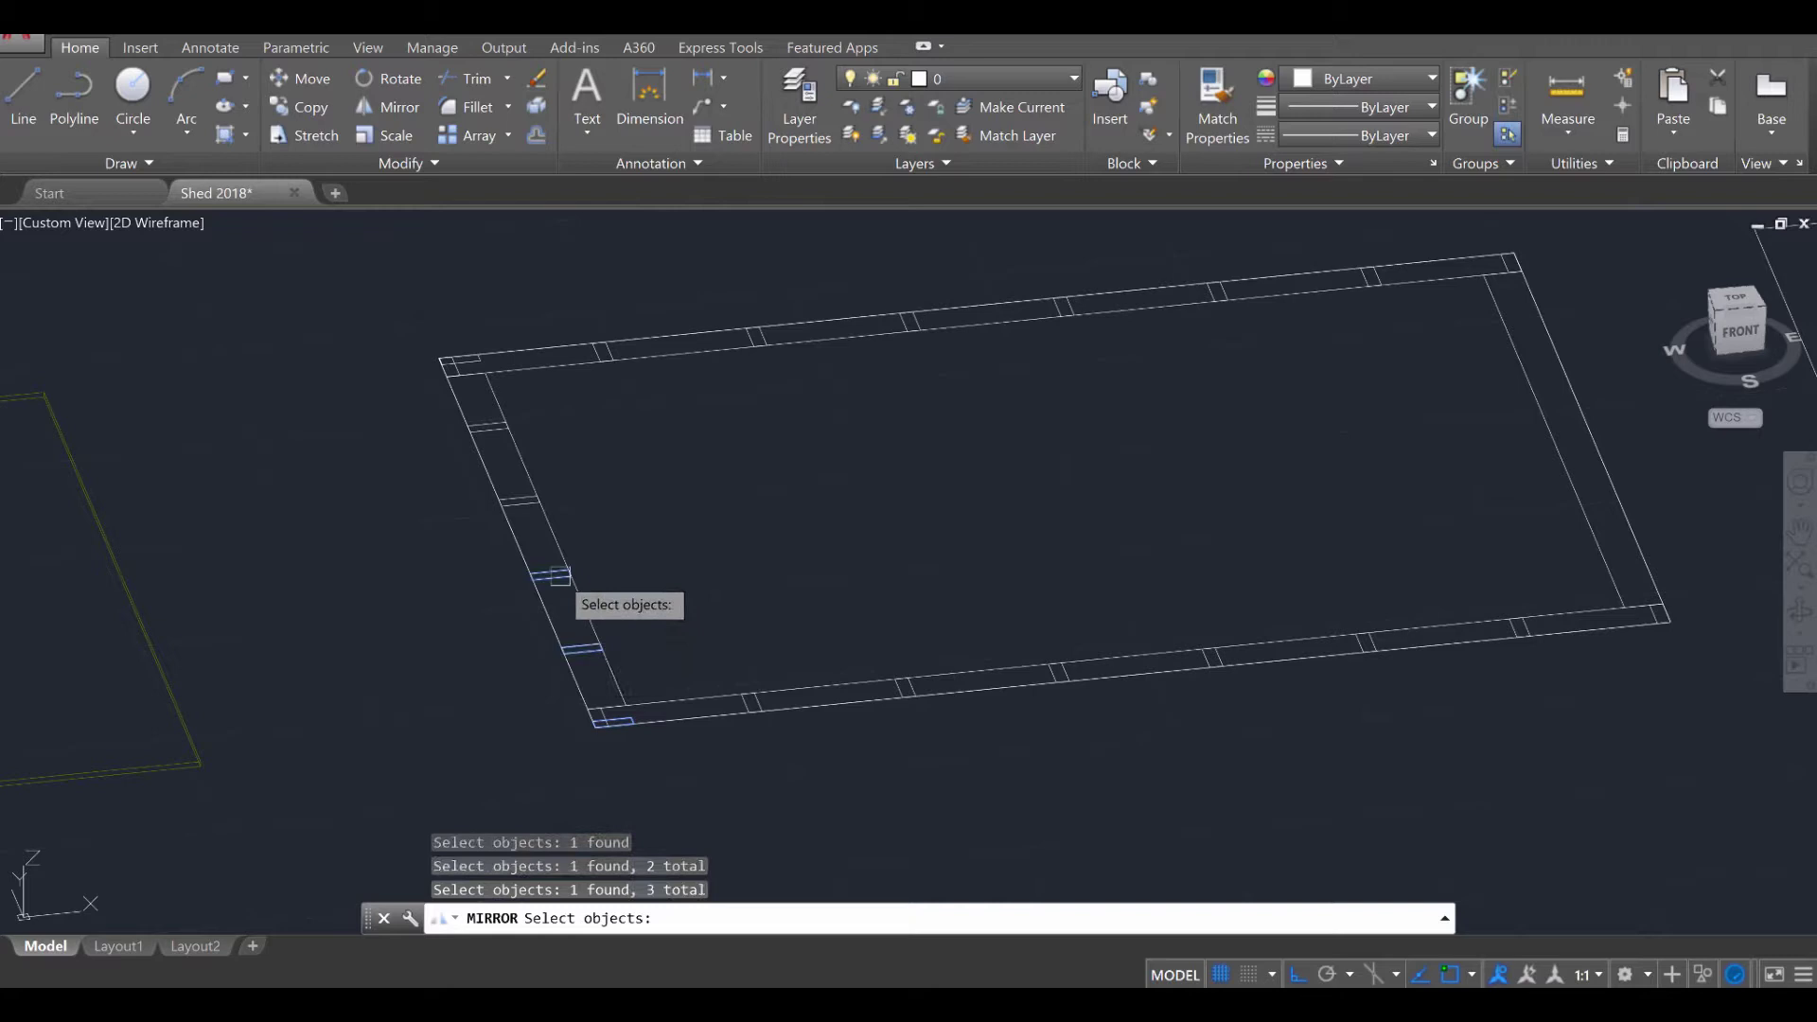
left_click(524, 496)
left_click(487, 427)
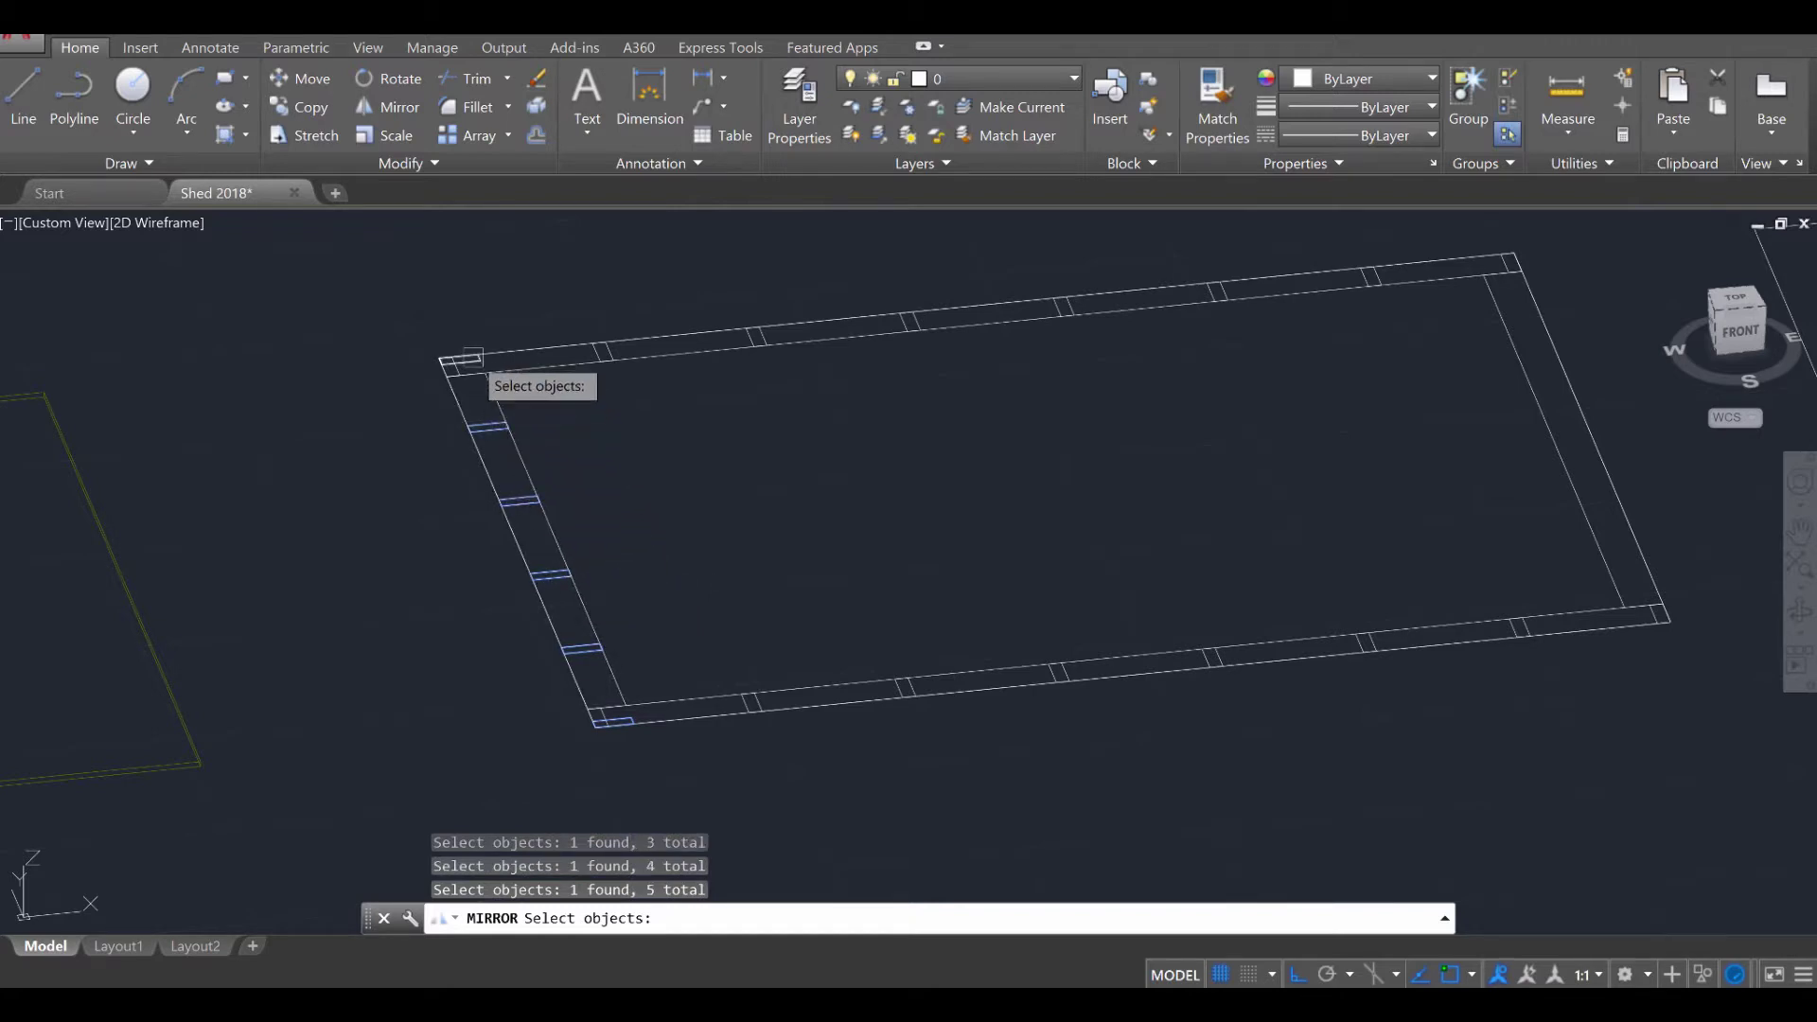
left_click(462, 359)
key("Return")
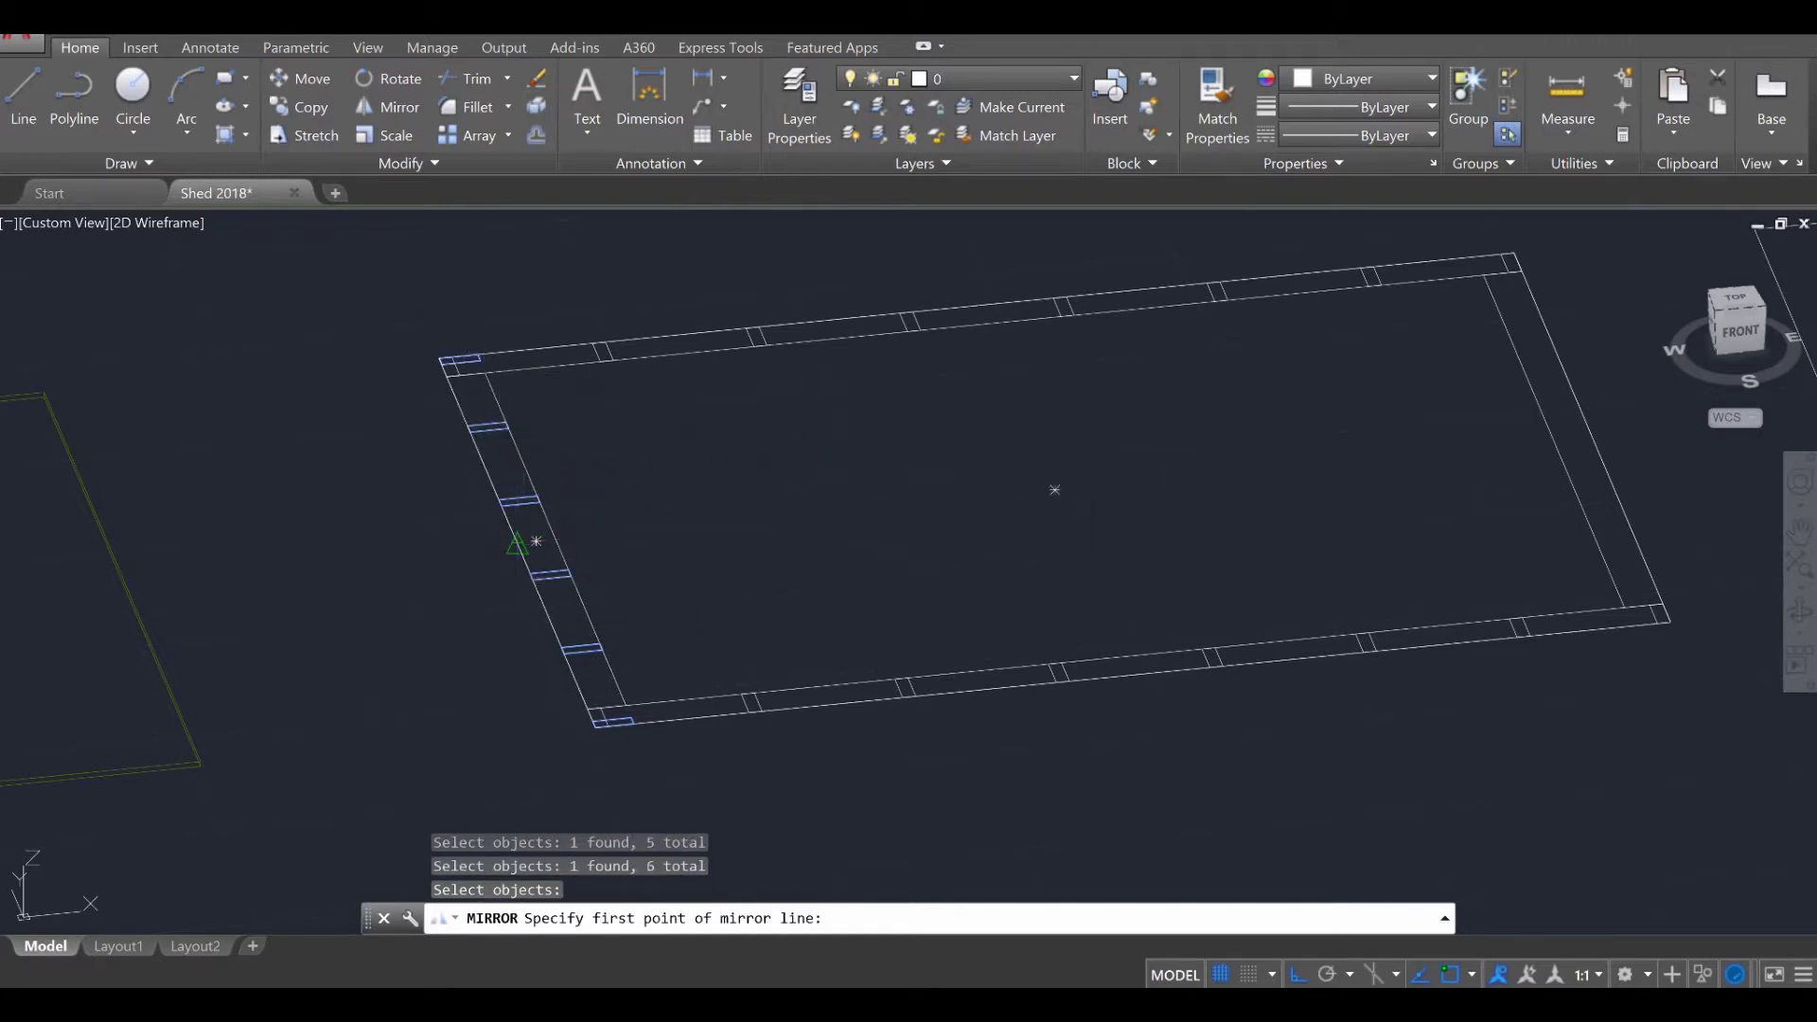
left_click(536, 541)
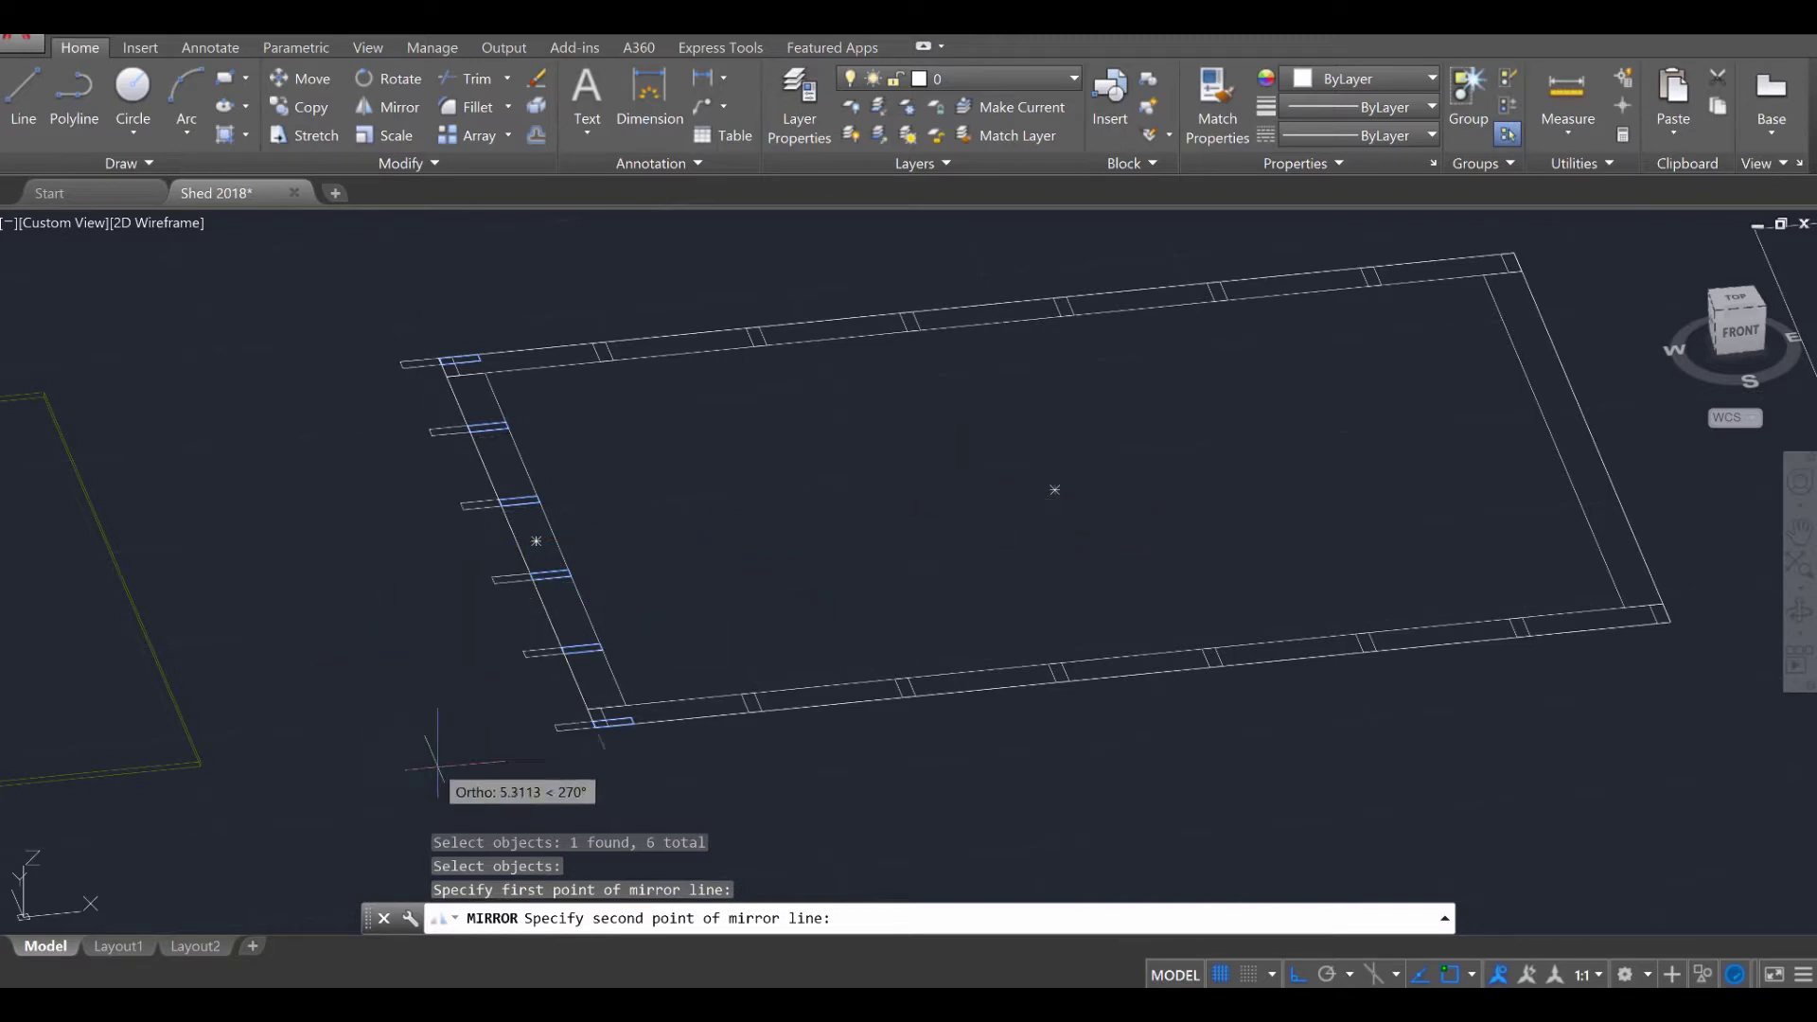
key("Escape")
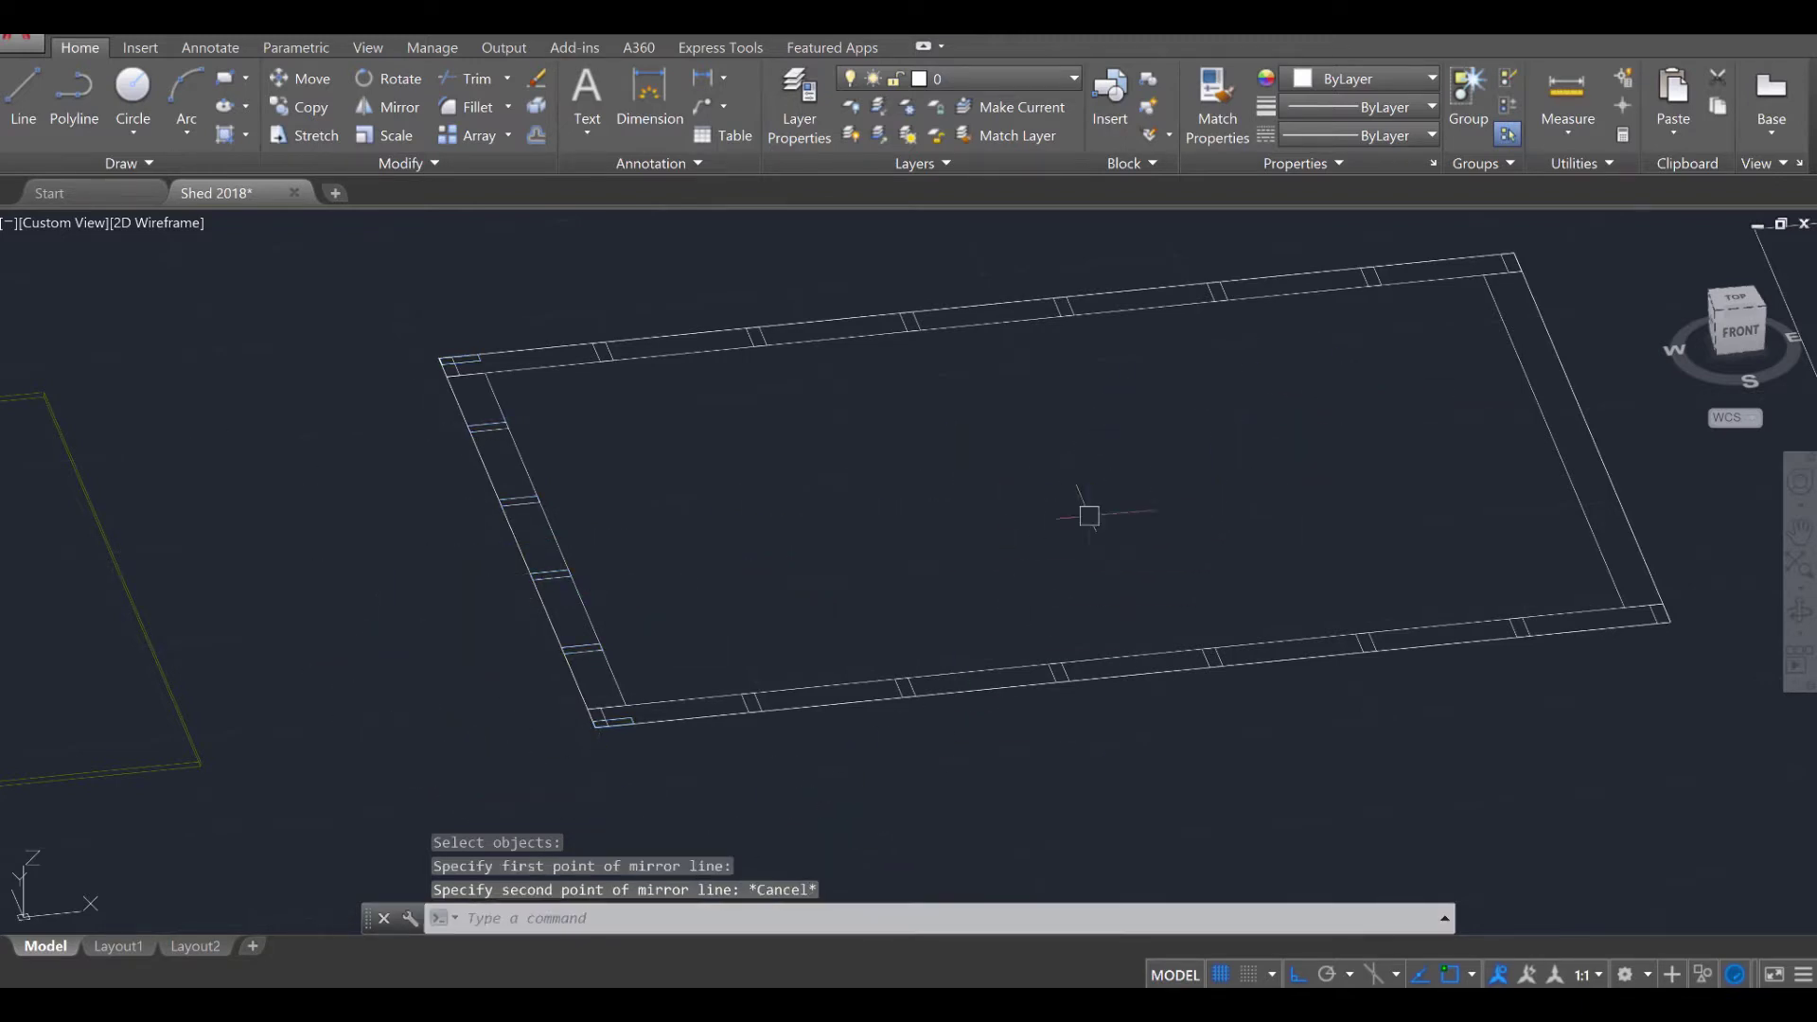
left_click(610, 723)
left_click(584, 650)
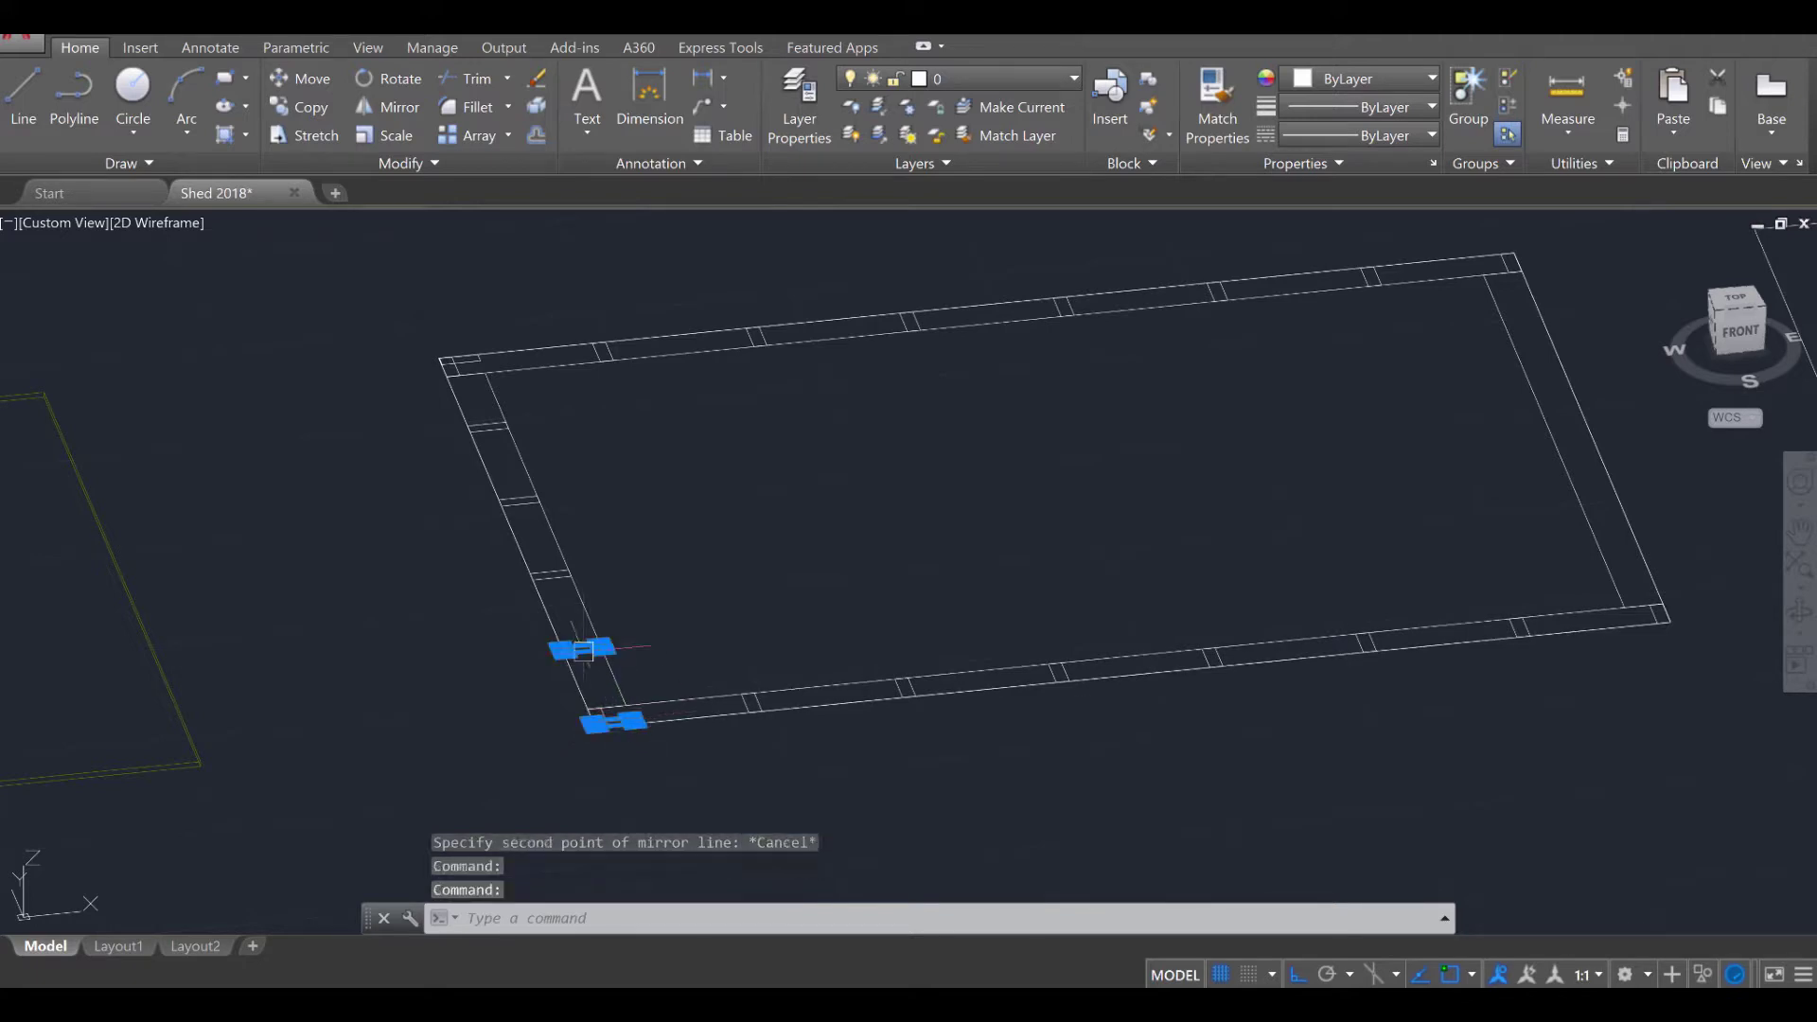
left_click(557, 575)
left_click(518, 499)
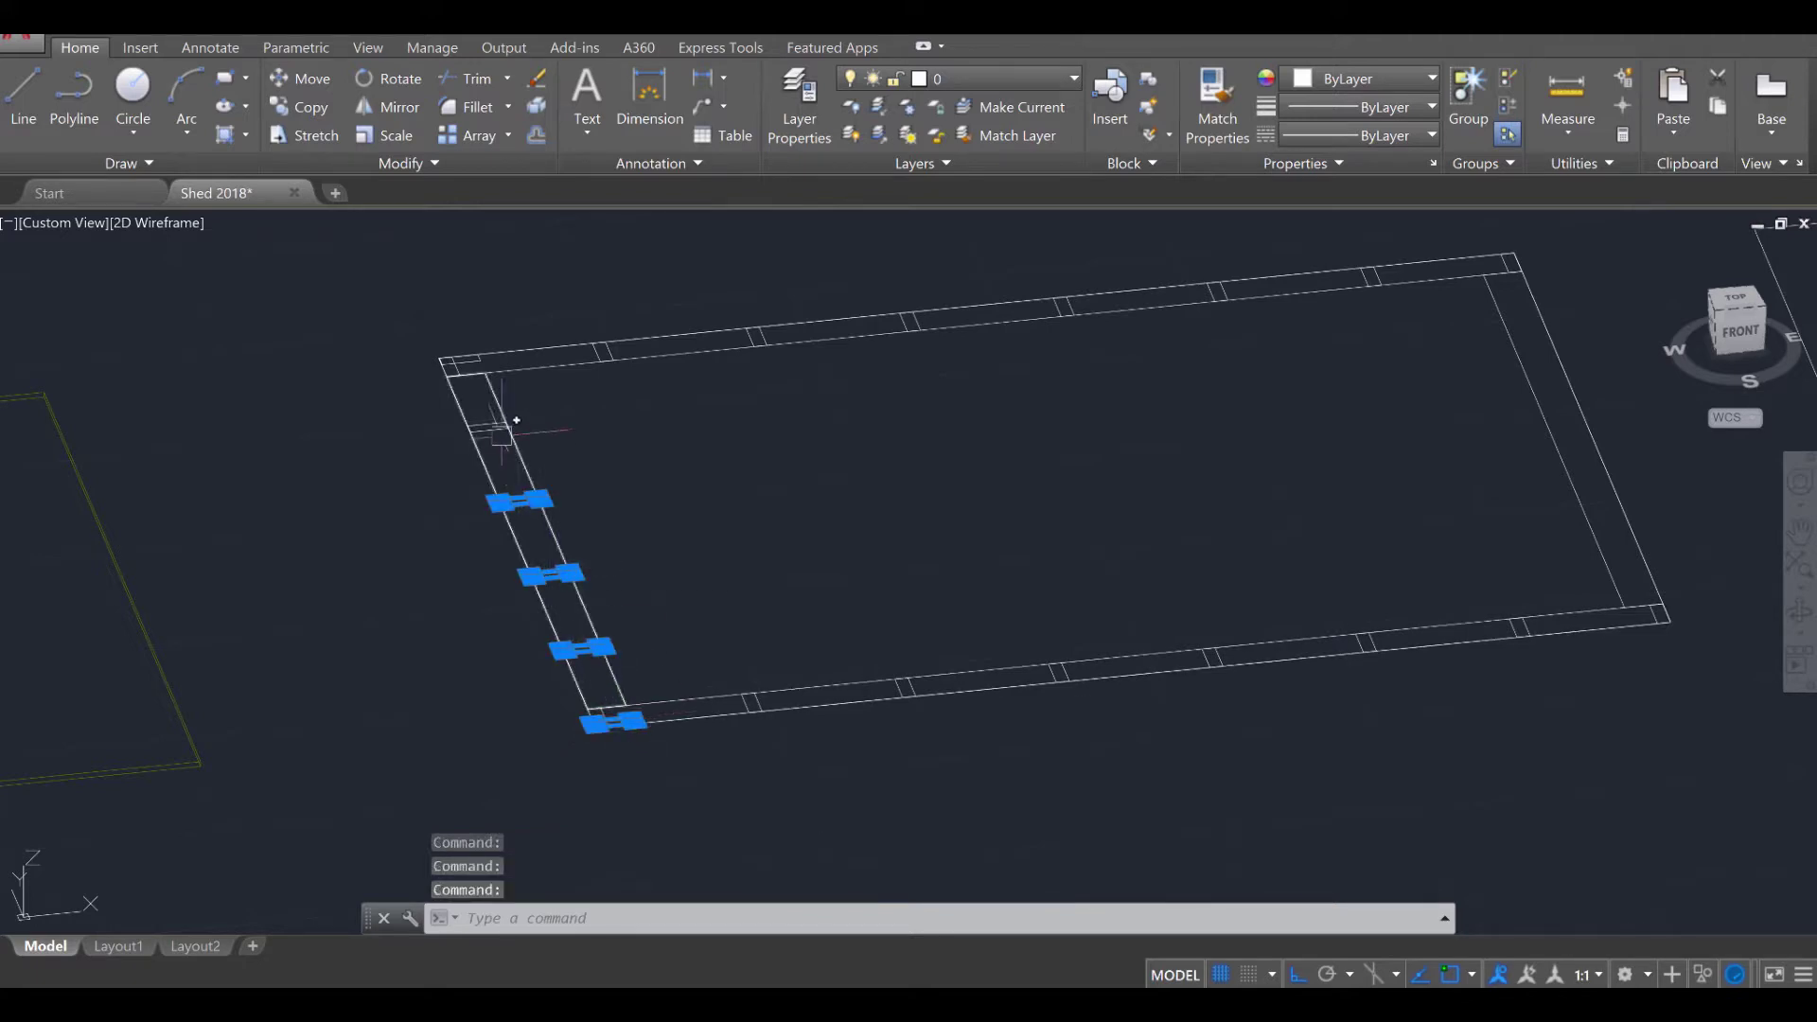
left_click(500, 431)
left_click(460, 359)
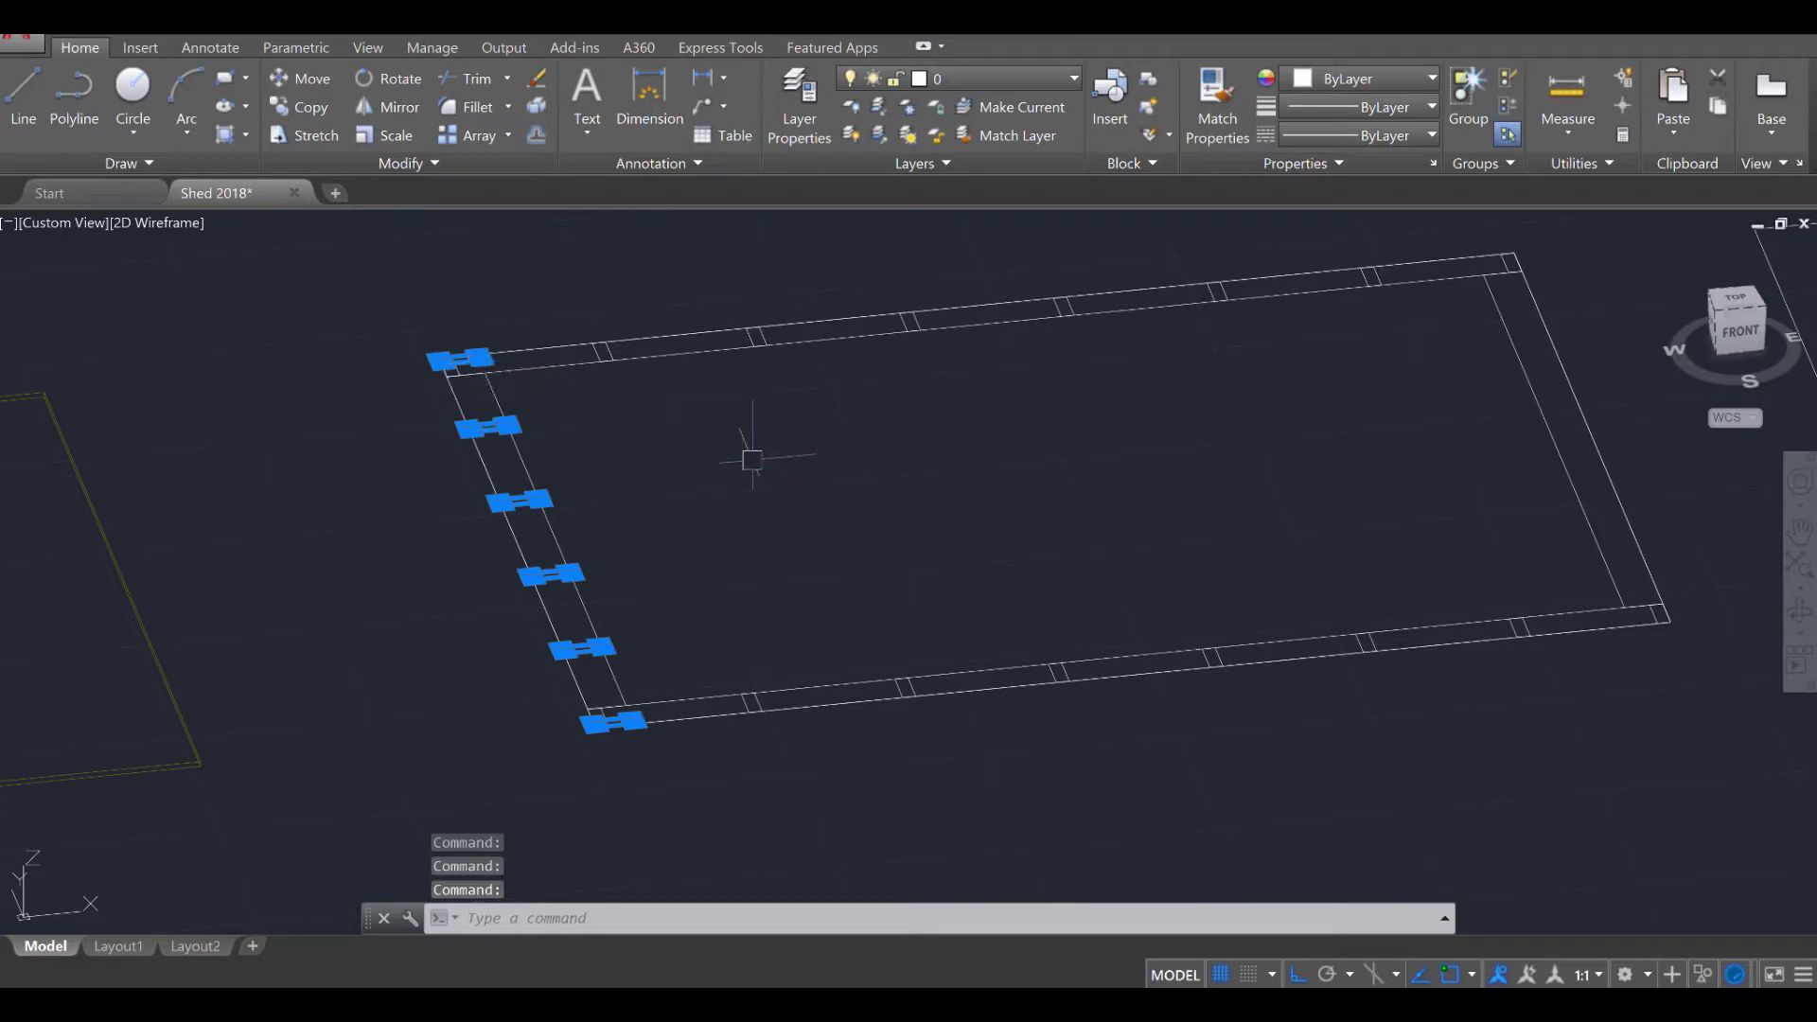
type("mi")
key("Return")
scroll(606, 729, "up", 4)
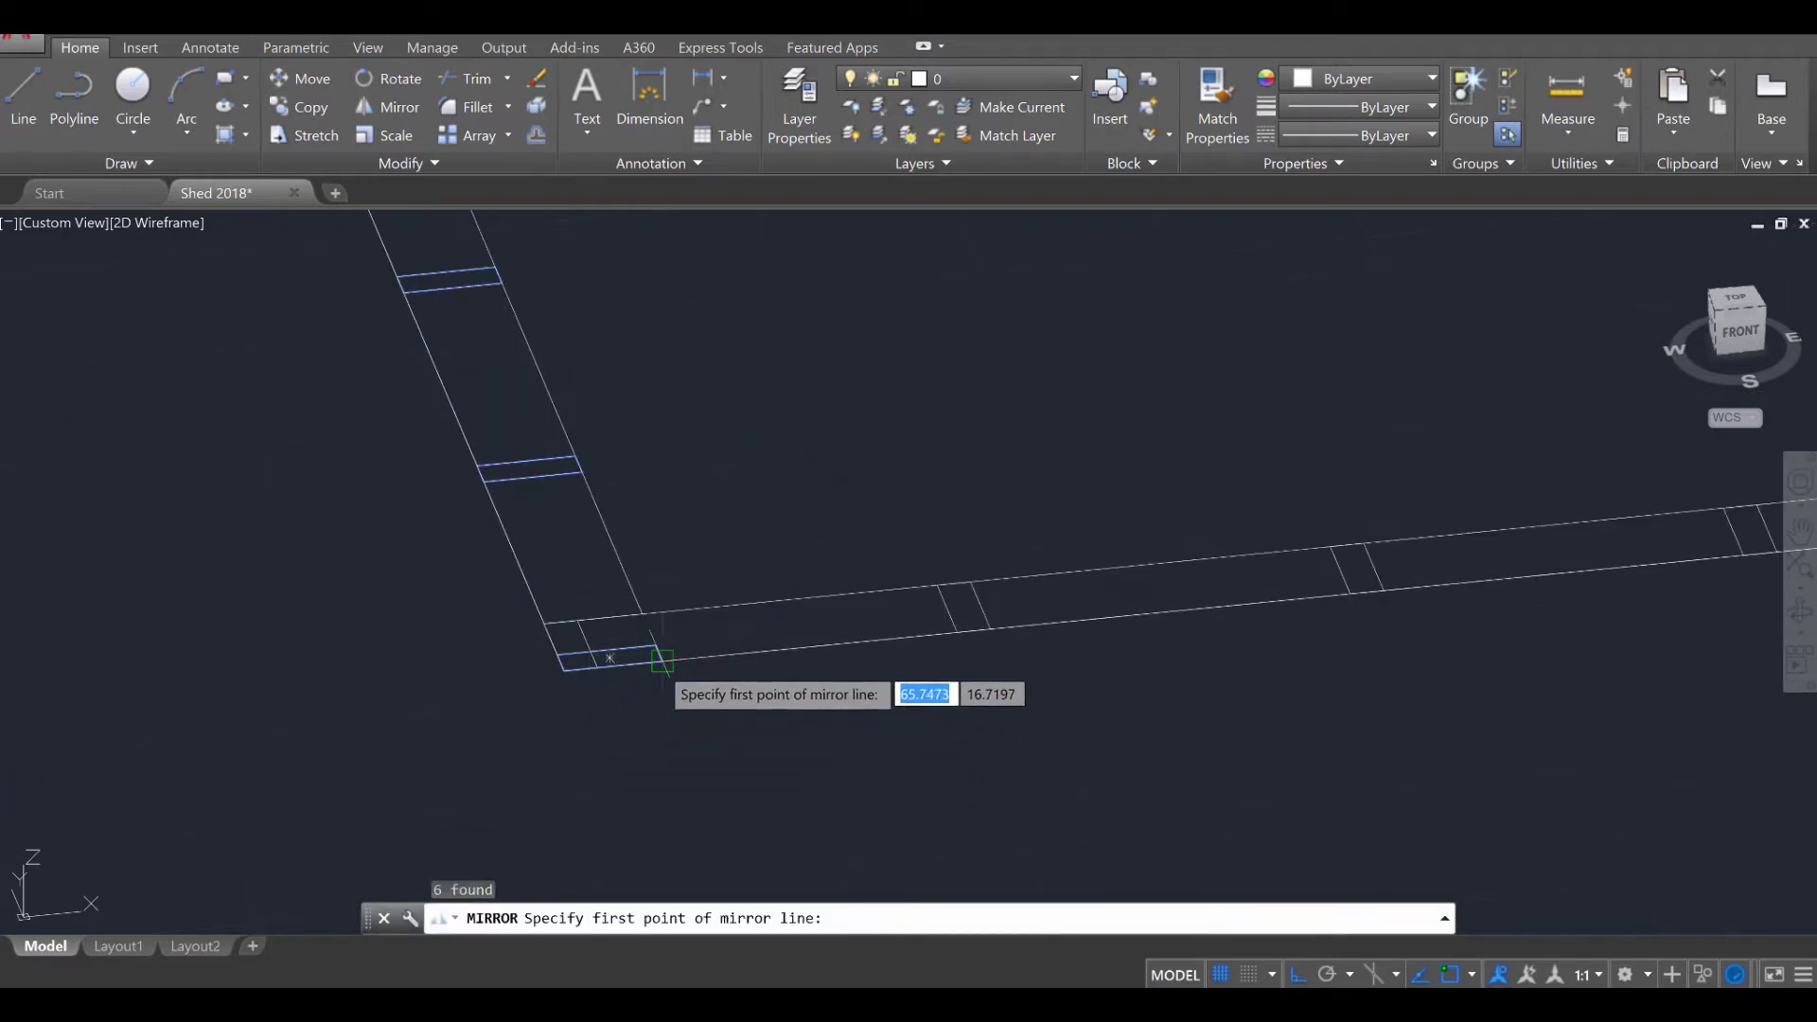
left_click(663, 660)
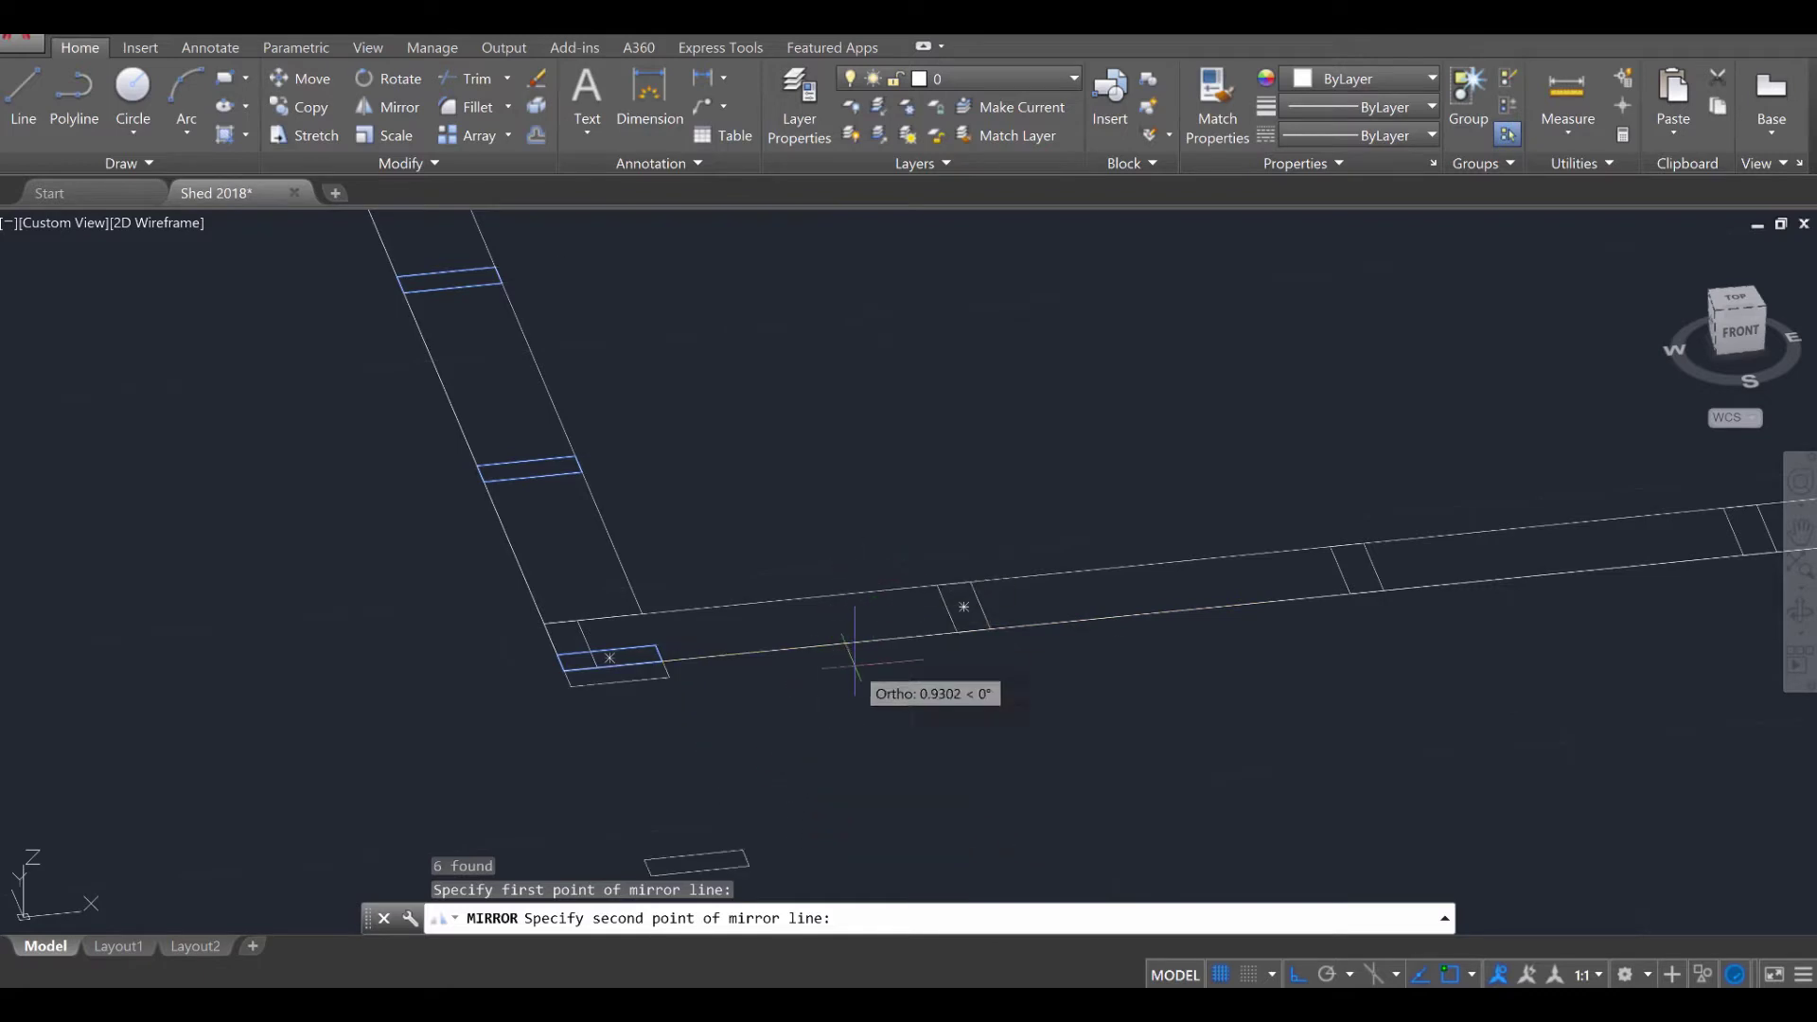
key("Escape")
key("Escape")
Copy the six left wall rectangles onto the right wall, from the front-left corner rectangle's outer right corner to the front-right wall corner.
scroll(621, 713, "down", 4)
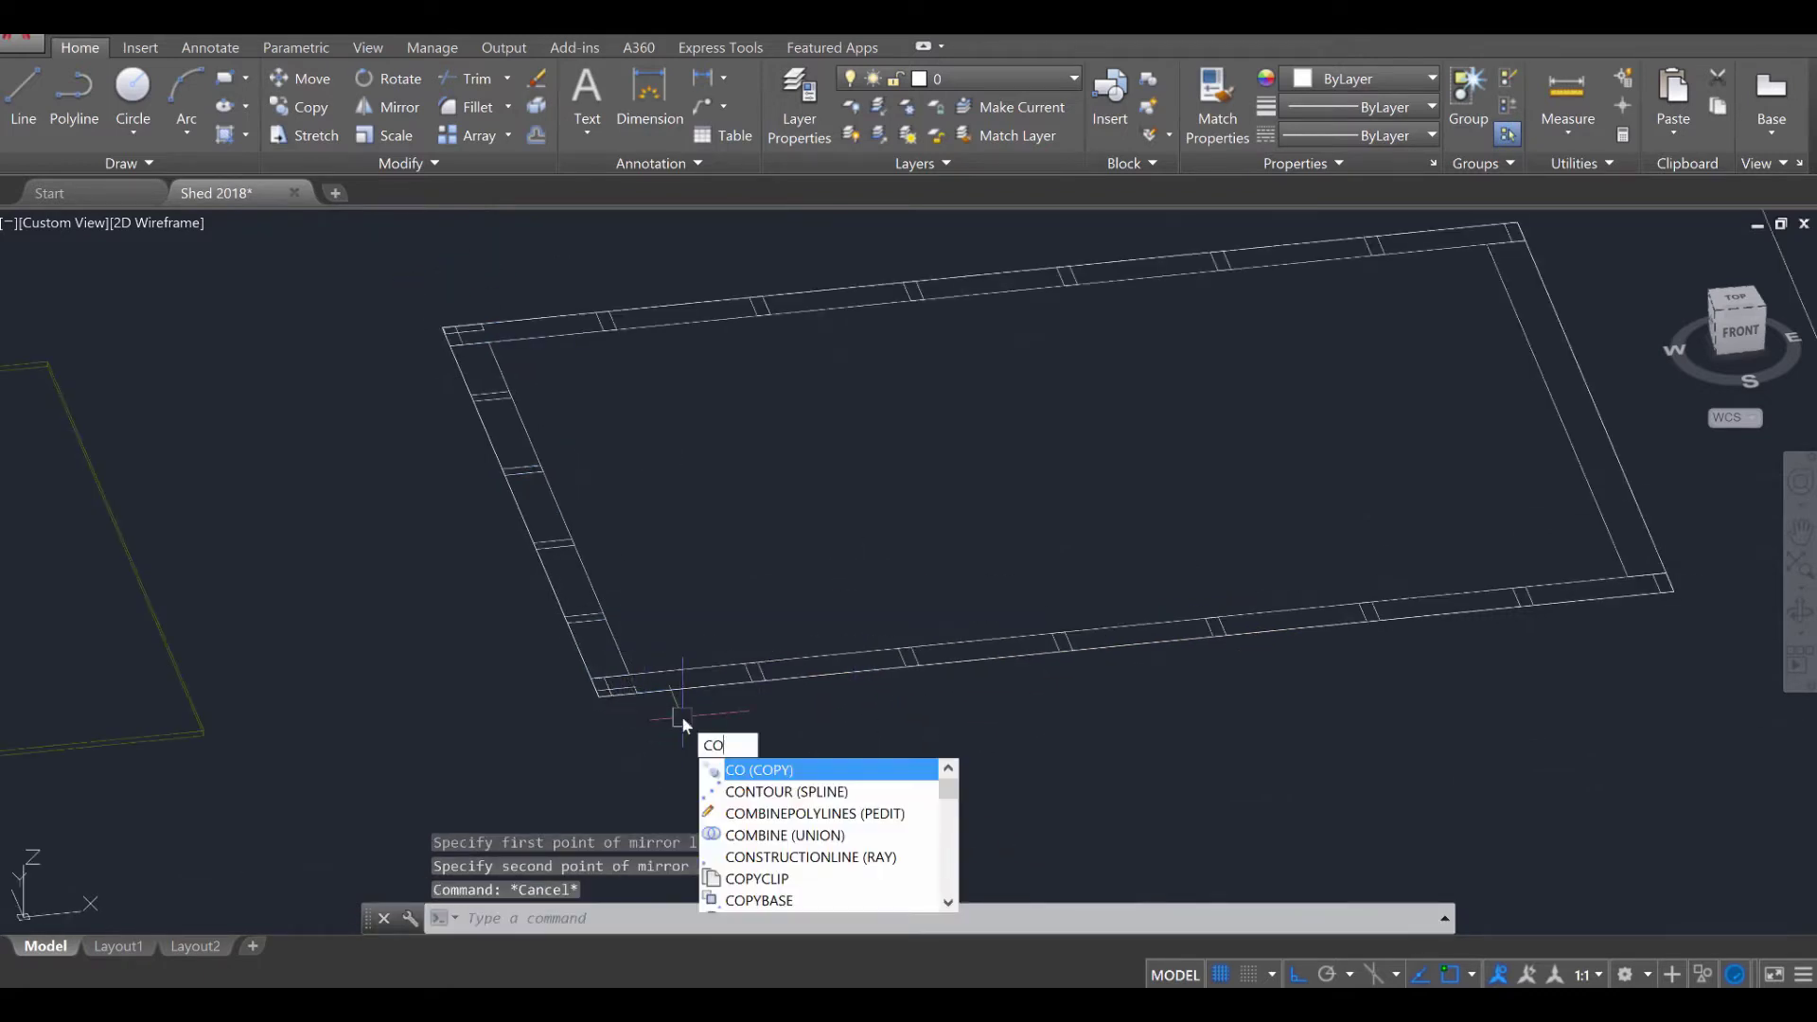
key("Return")
left_click(629, 685)
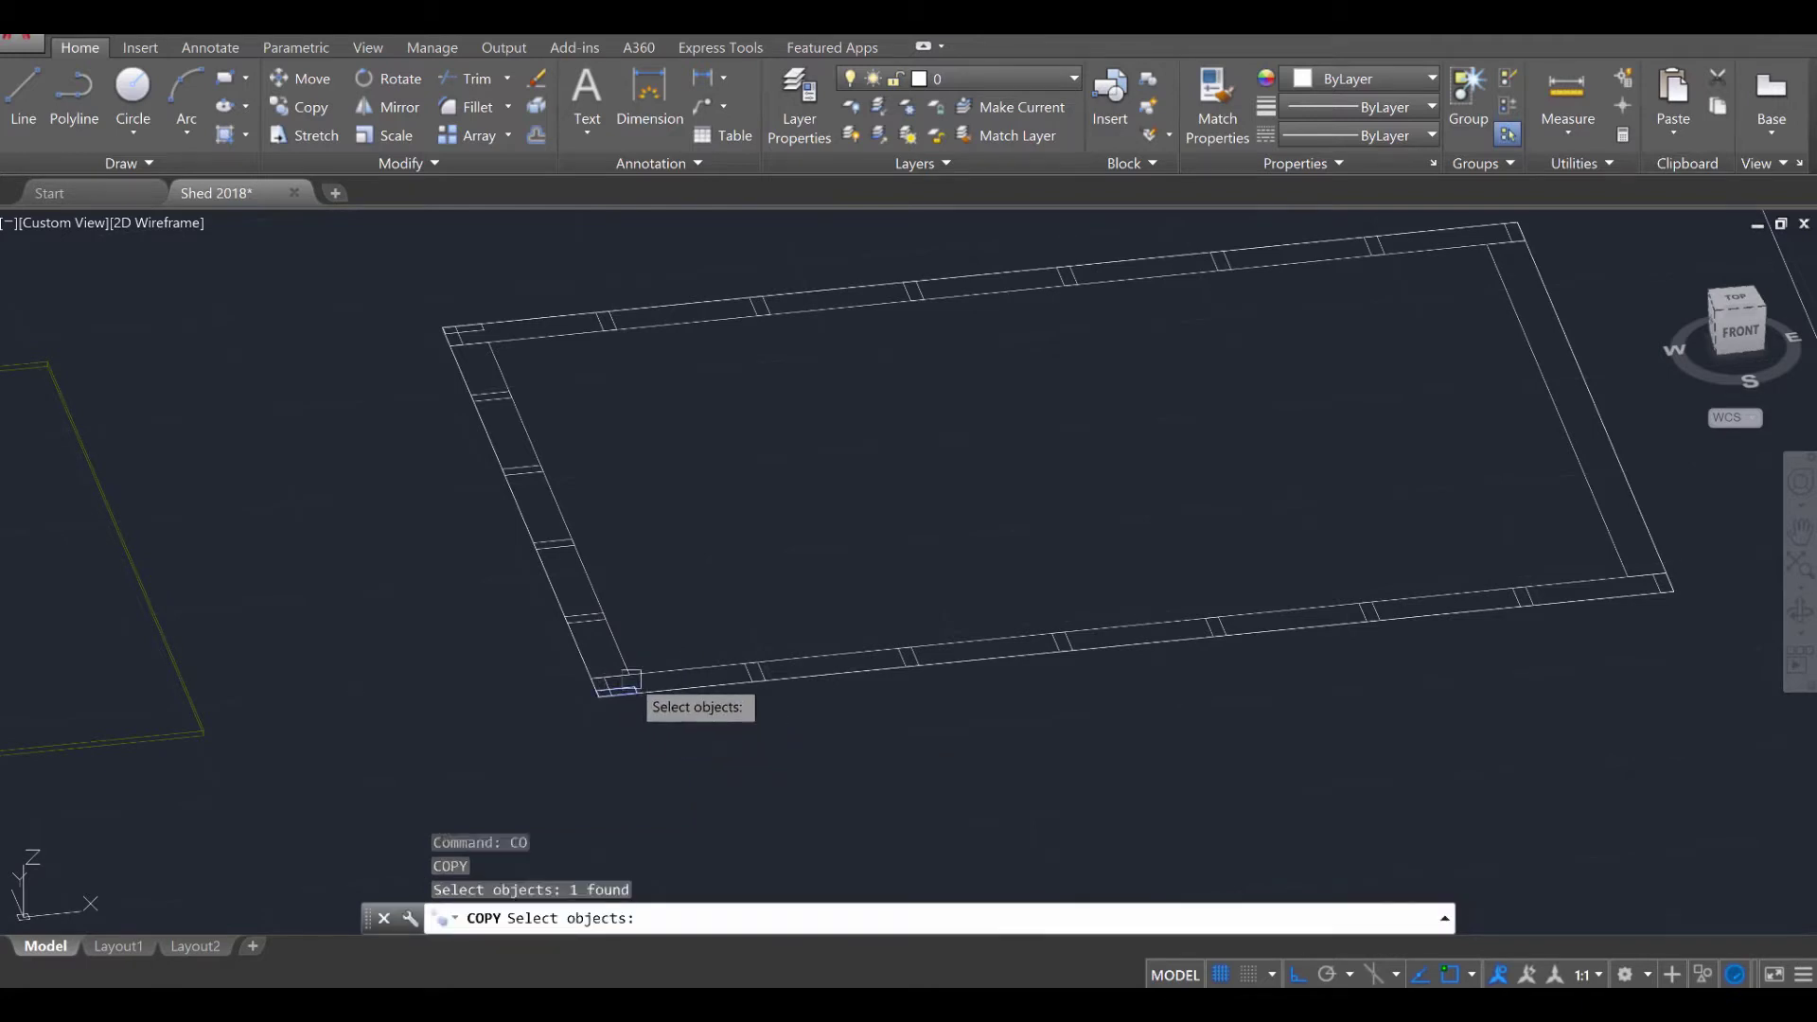
left_click(587, 616)
left_click(557, 536)
left_click(523, 469)
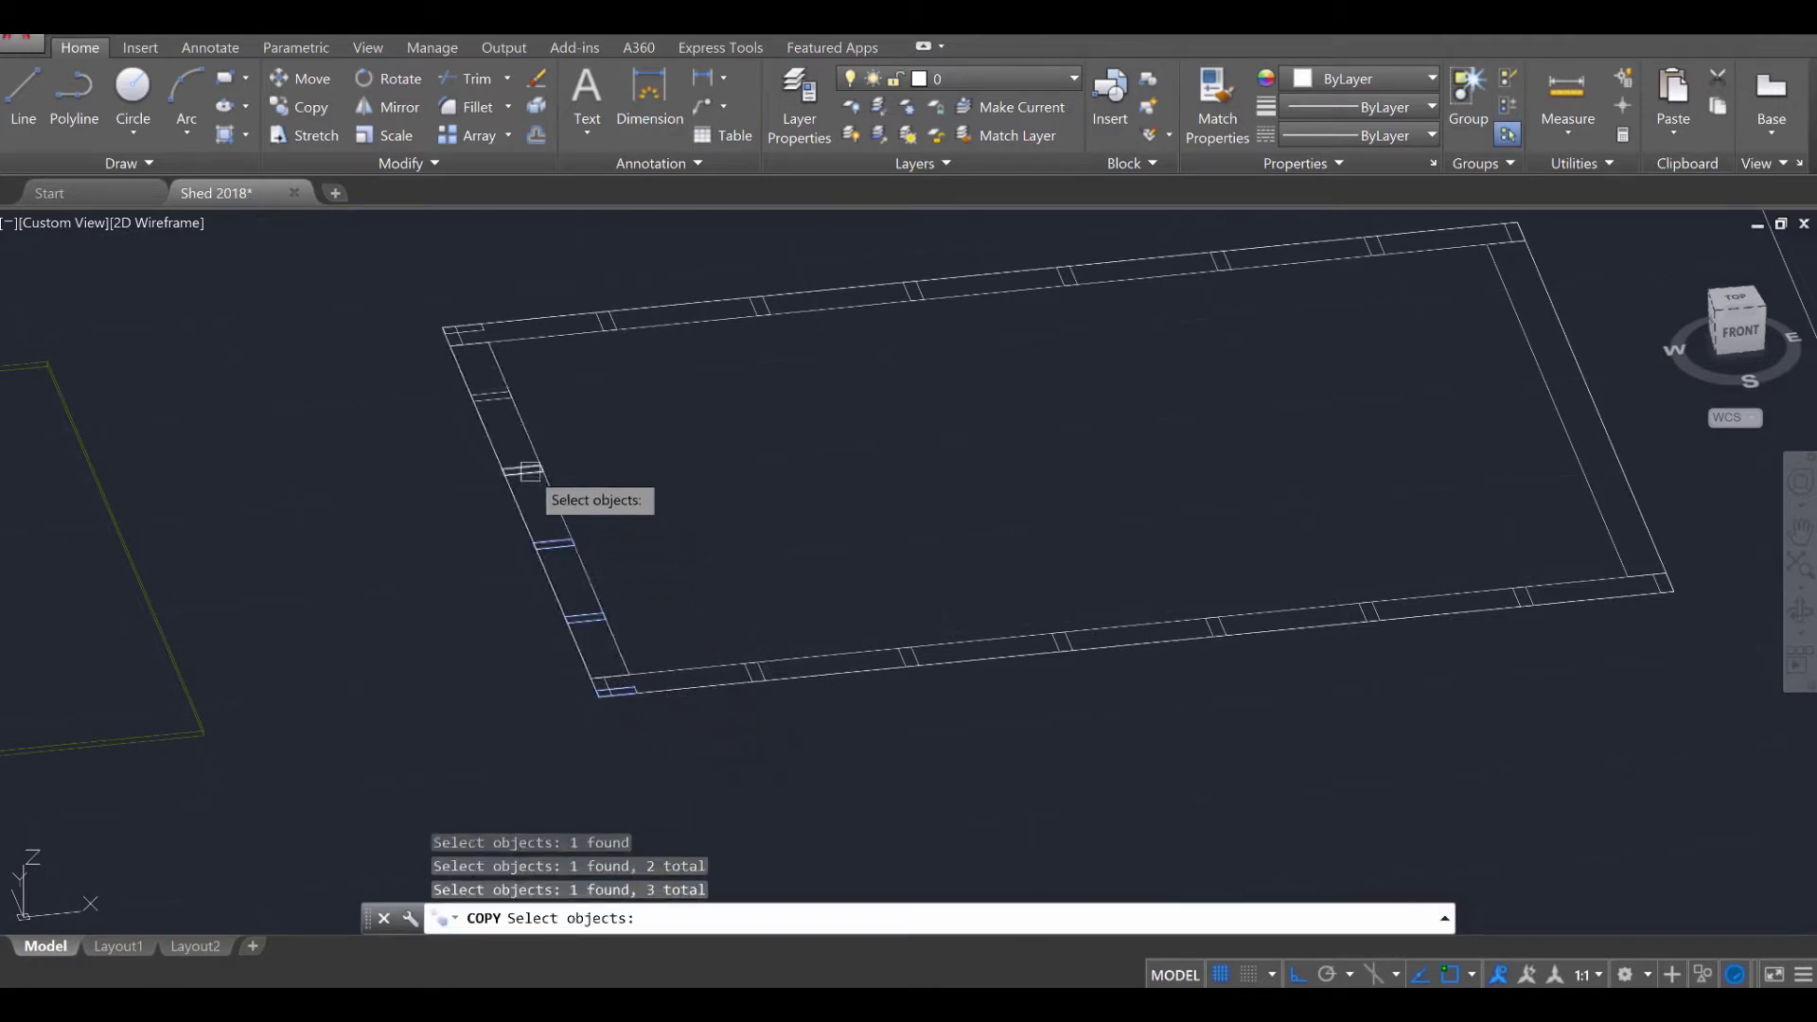
left_click(492, 395)
left_click(473, 329)
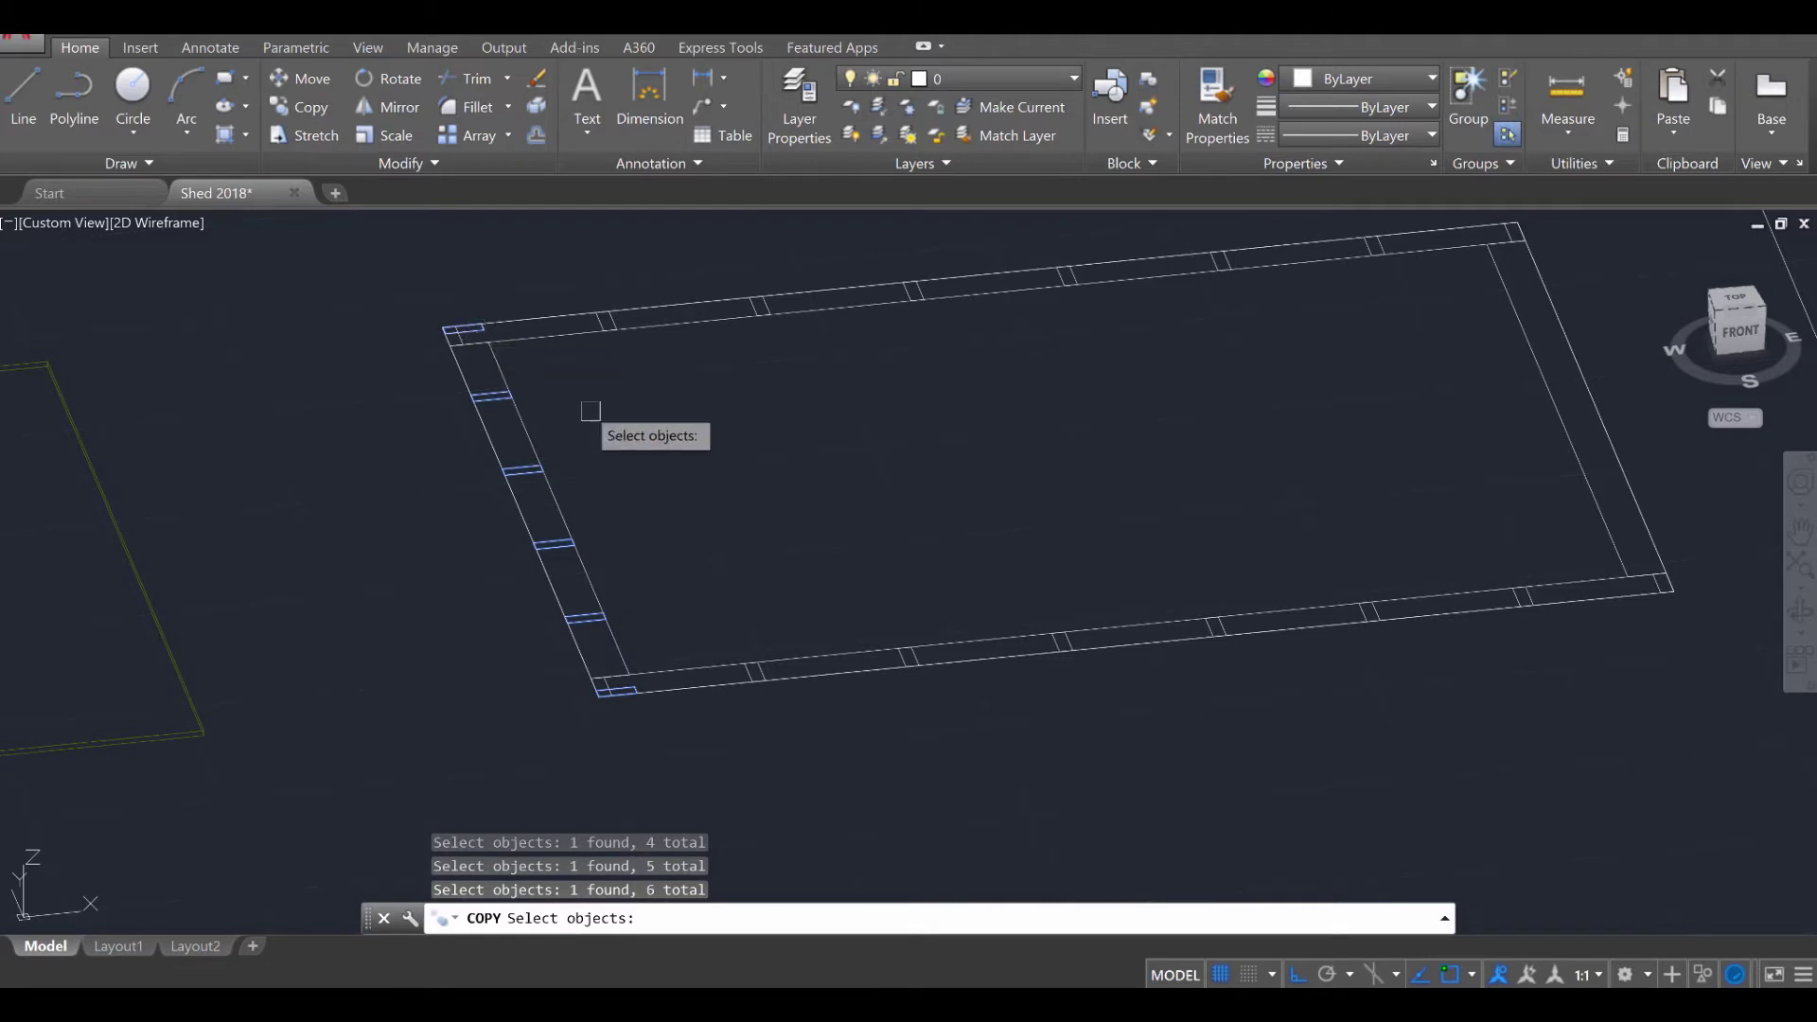
scroll(708, 724, "up", 6)
key("Return")
left_click(436, 596)
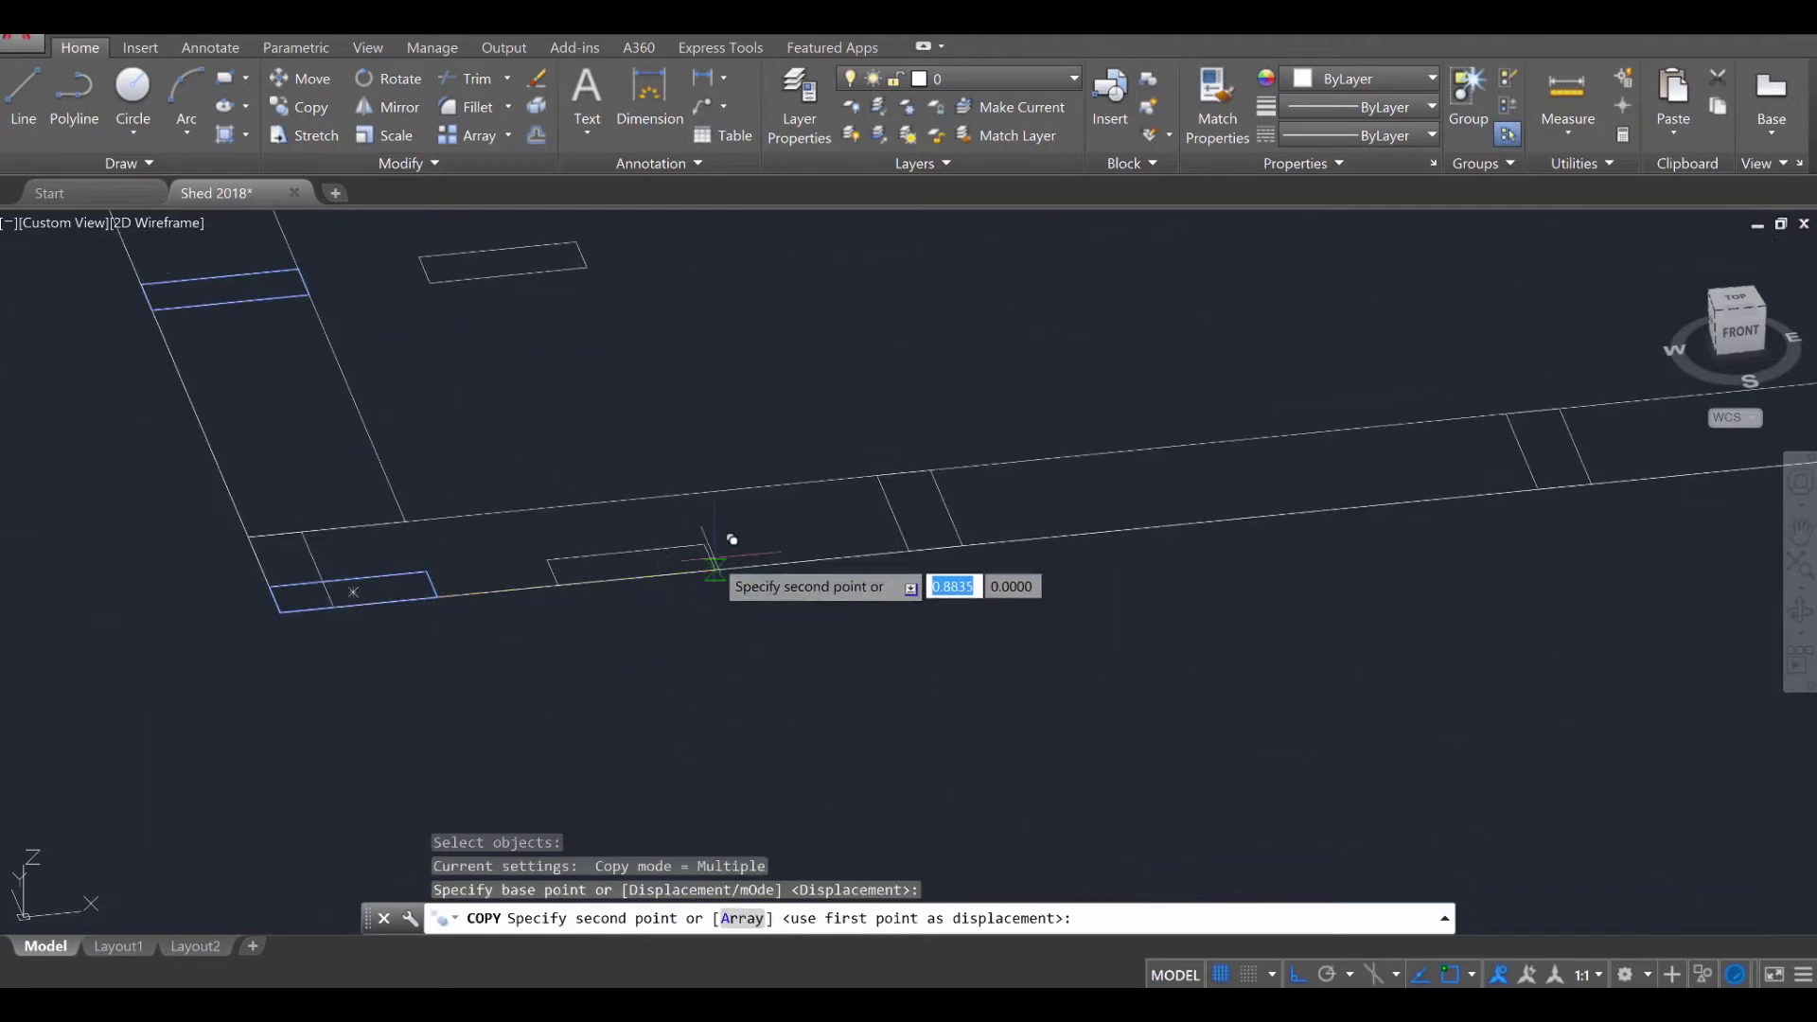
scroll(1290, 499, "down", 6)
scroll(1136, 642, "up", 6)
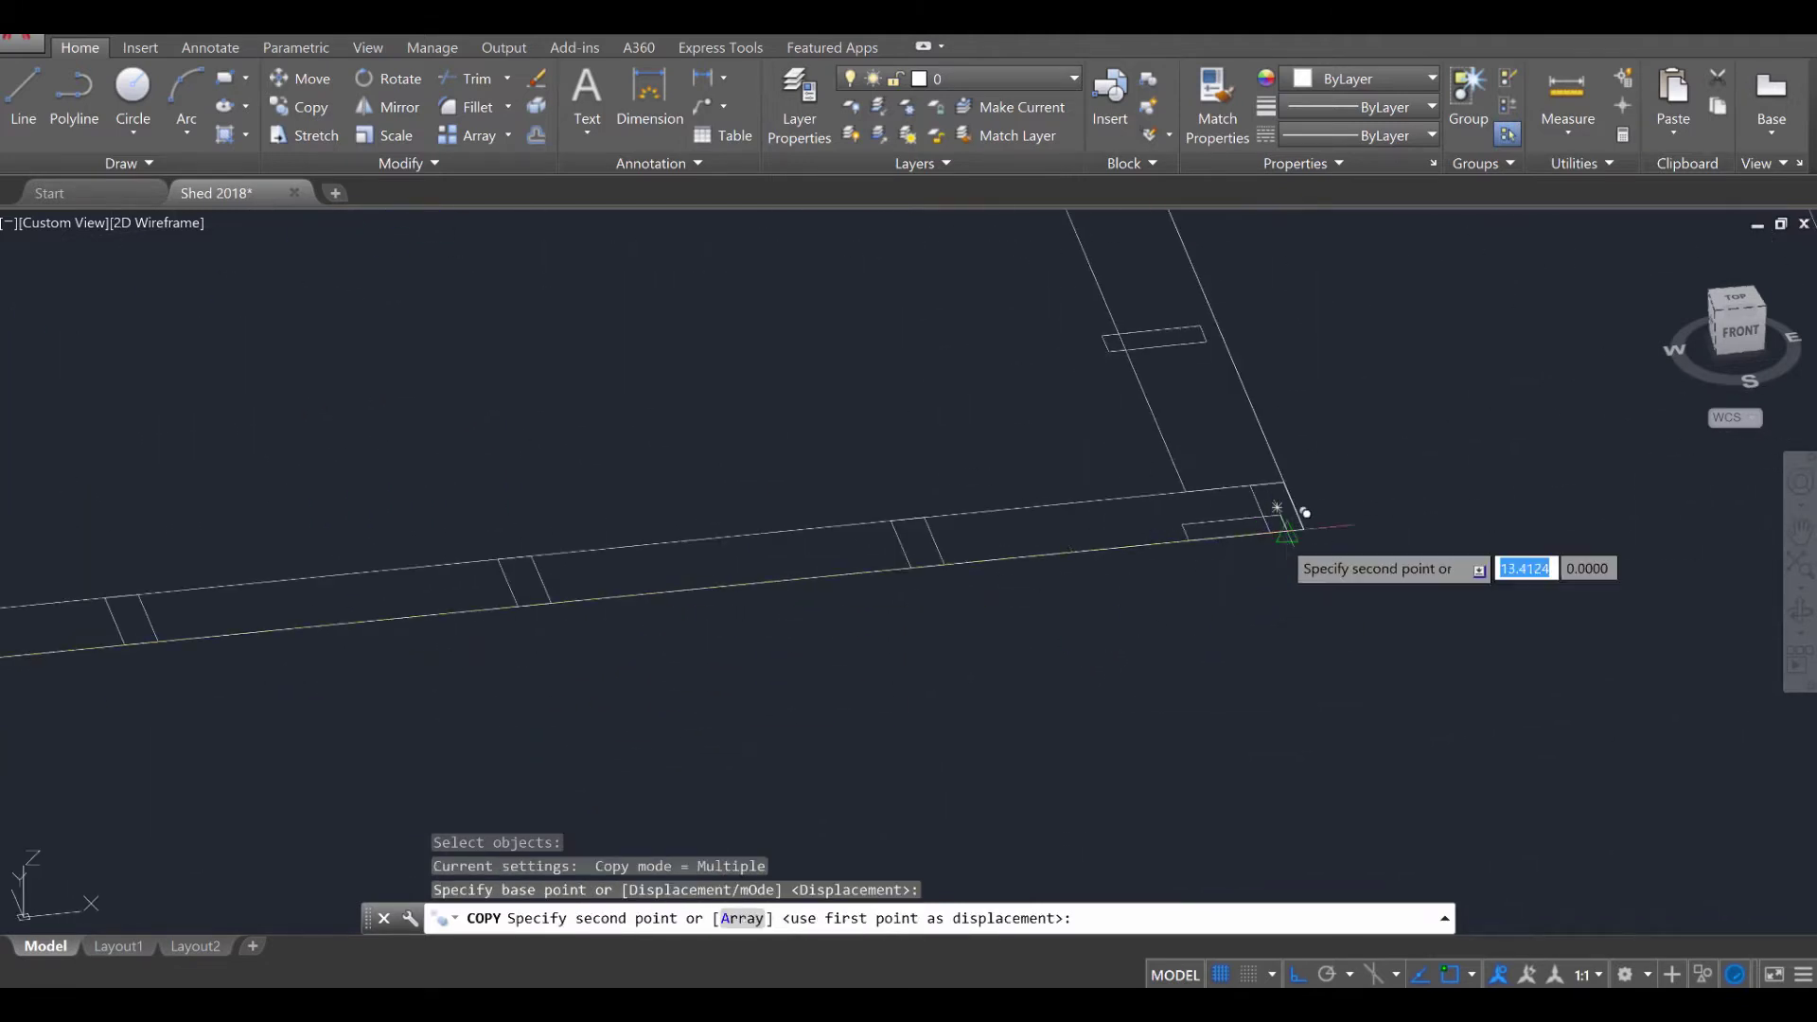
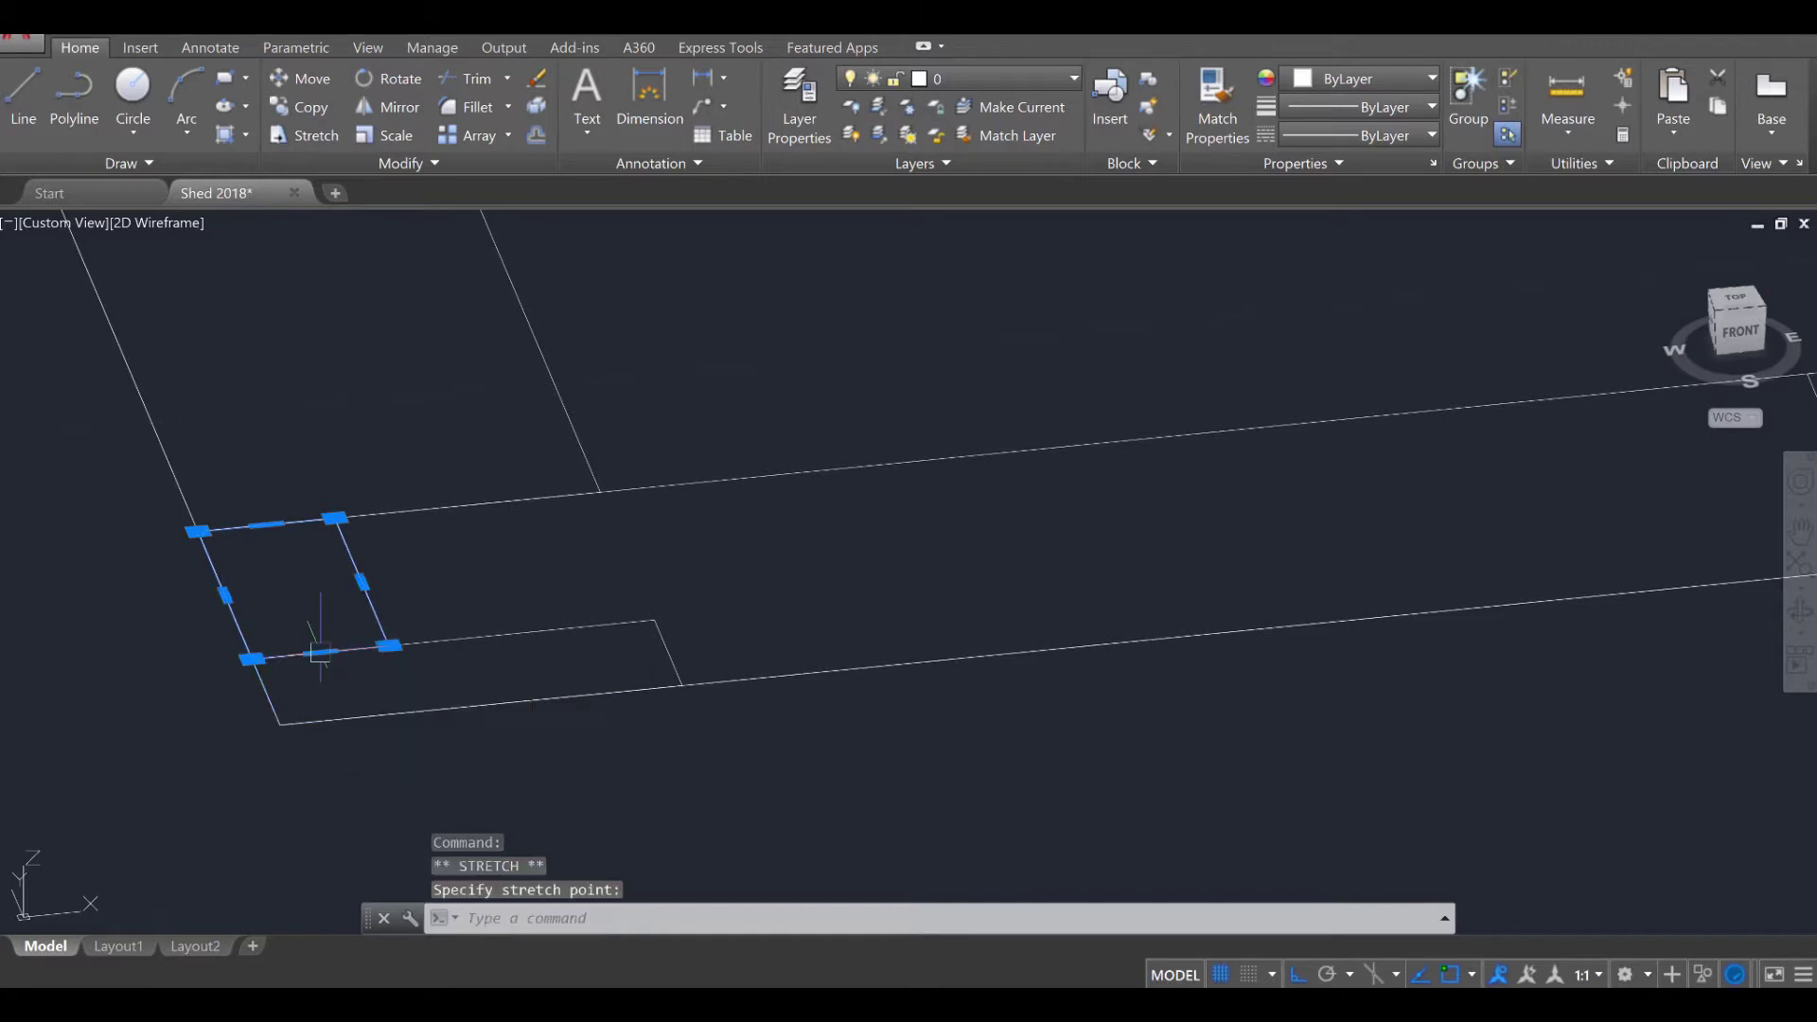
Stretch the outer edge of the front wall's right end rectangle back to the inner long edge of the right wall's corner rectangle.
scroll(322, 650, "down", 6)
middle_click_drag(1075, 650, 372, 701)
scroll(372, 700, "up", 6)
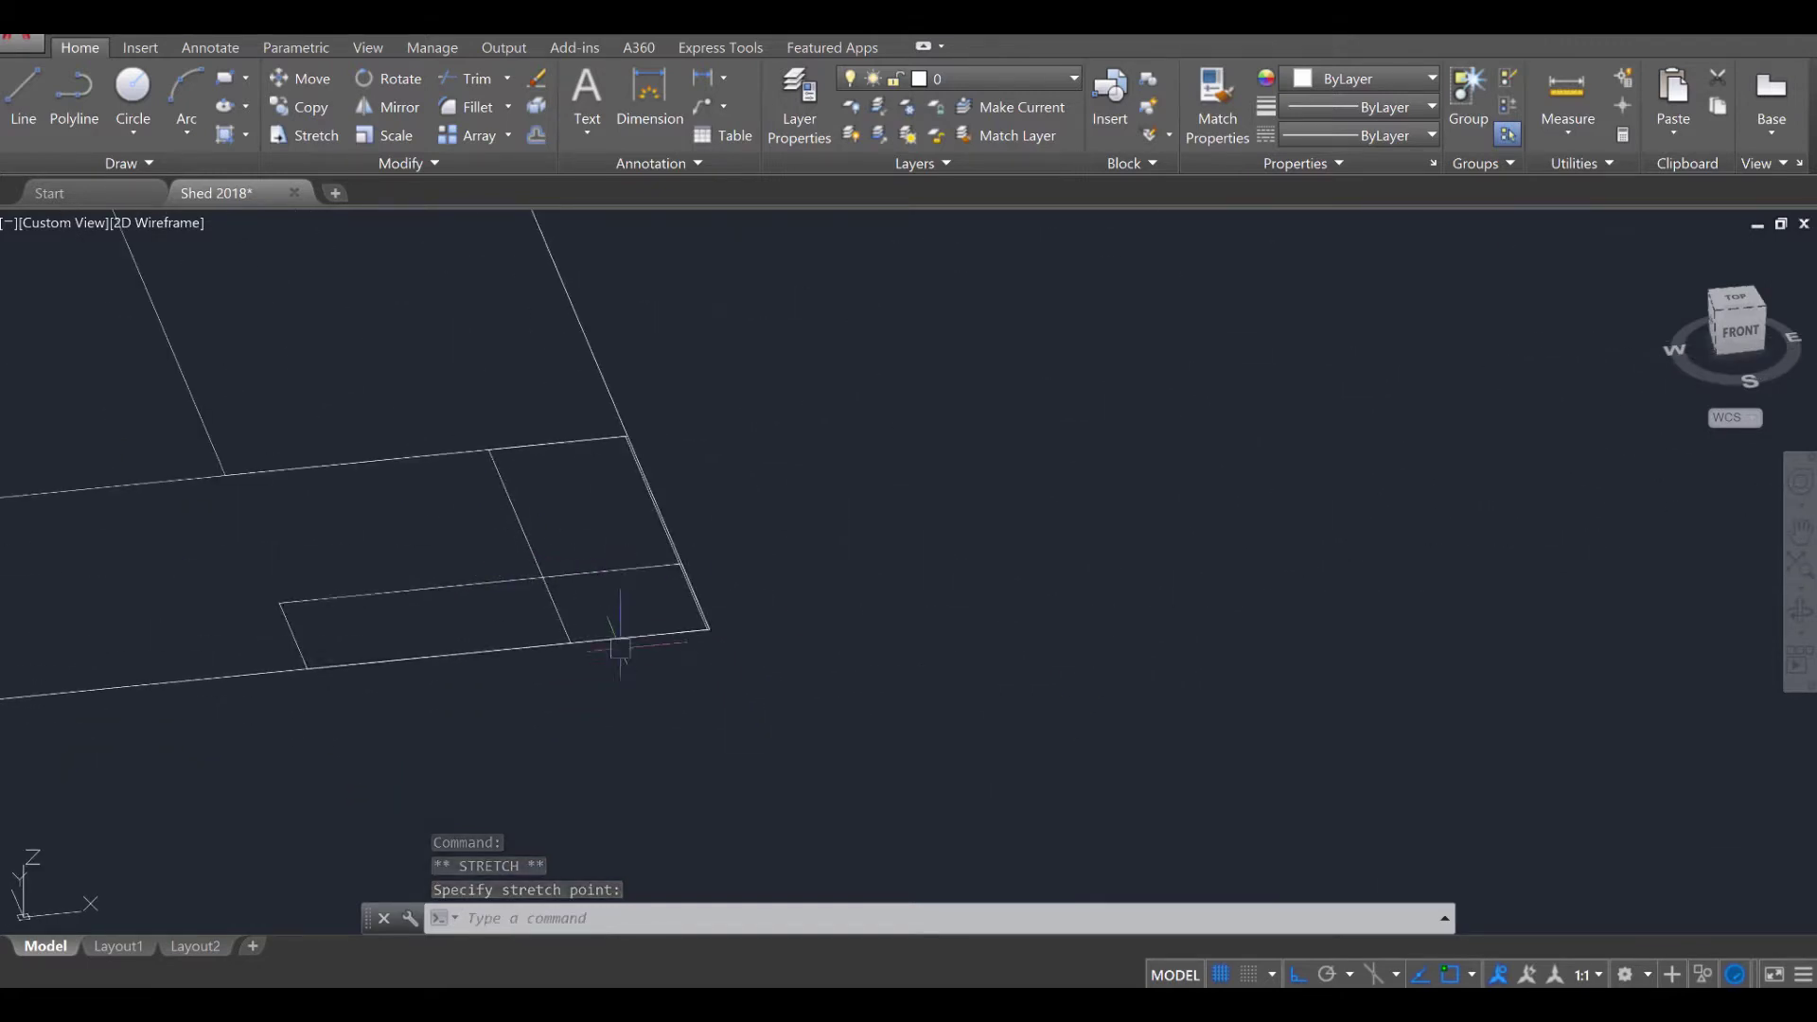
left_click(669, 652)
left_click(640, 636)
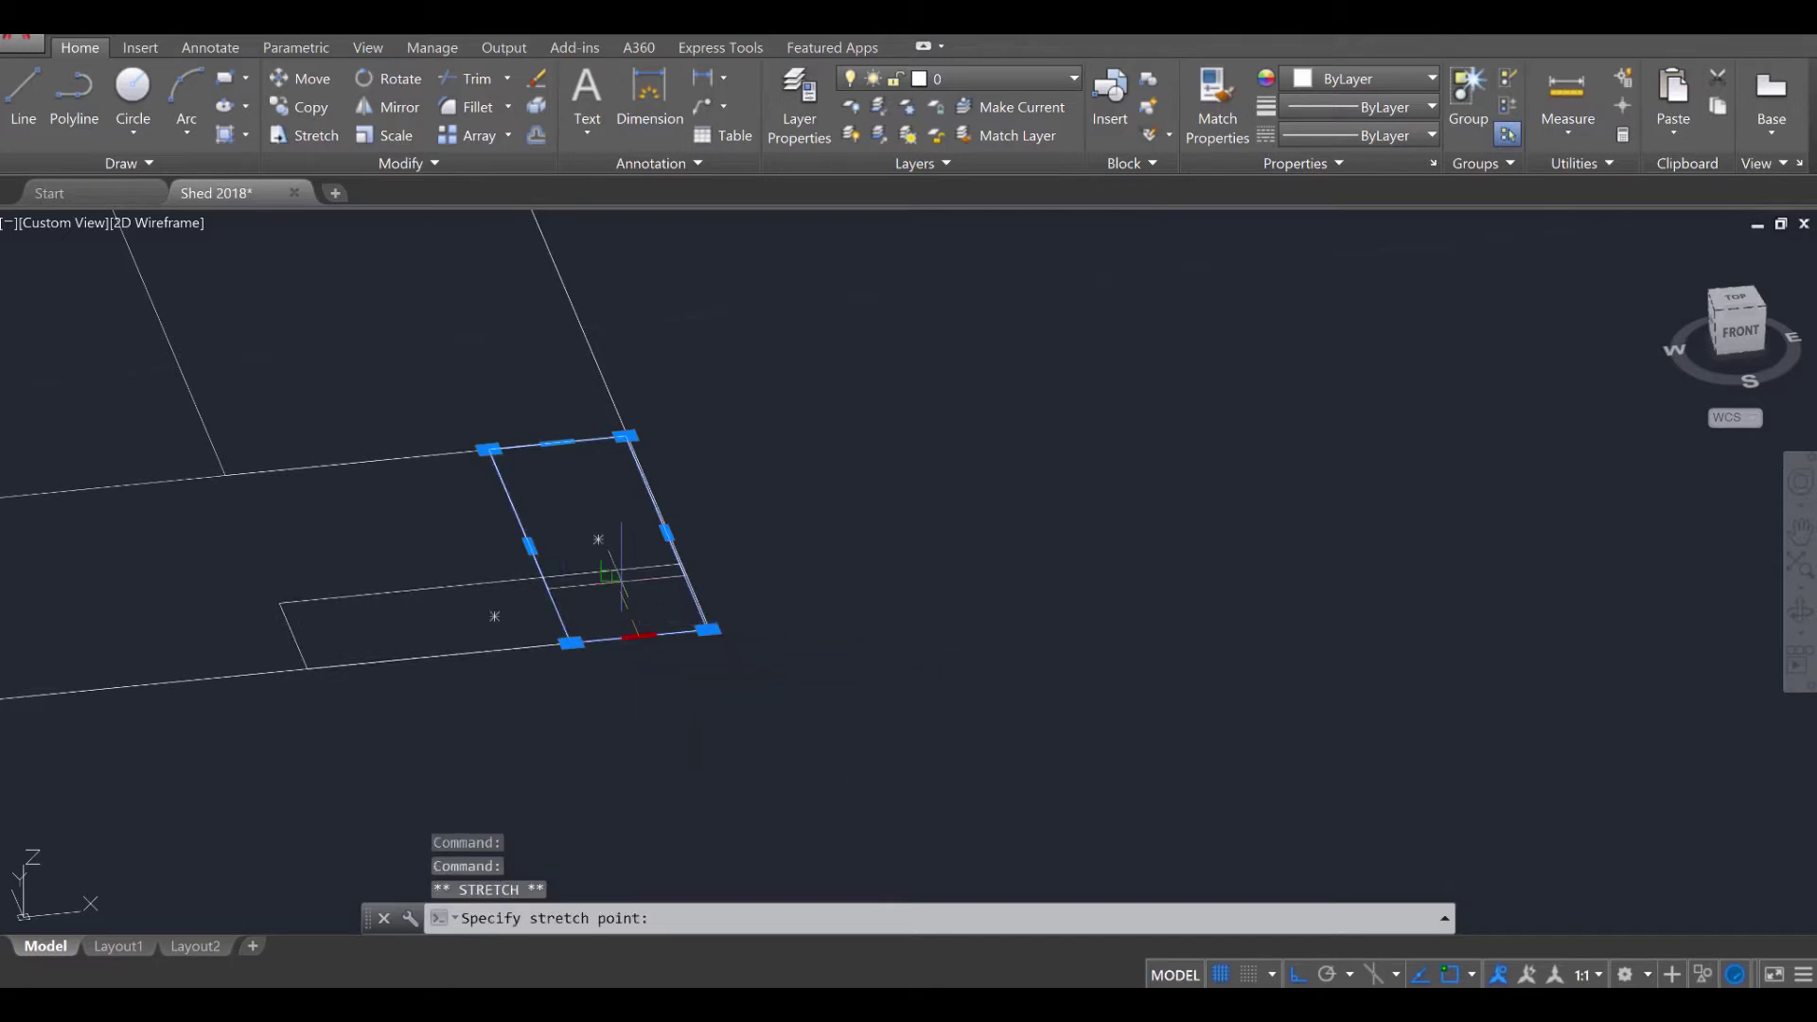
left_click(610, 570)
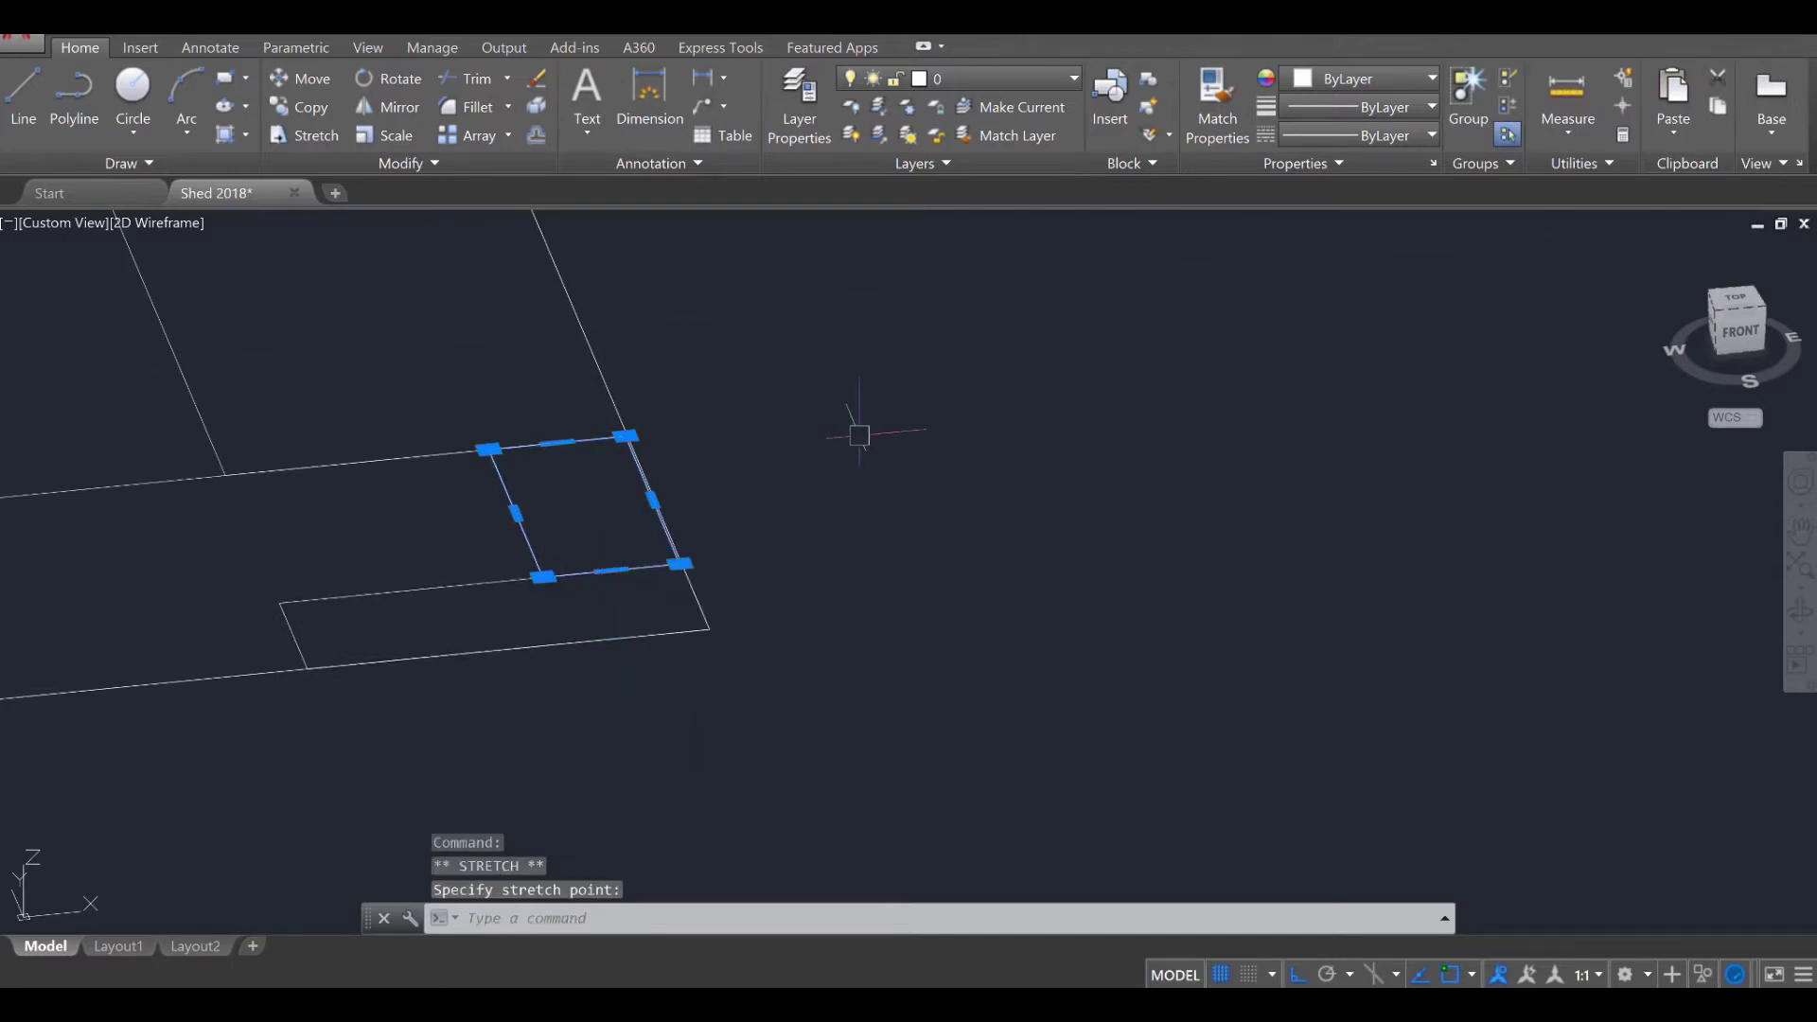
key("Escape")
Shorten the right wall's rectangle at the back-right corner so its outer end meets the inner side of the back wall's end rectangle.
scroll(811, 494, "down", 5)
scroll(715, 473, "up", 5)
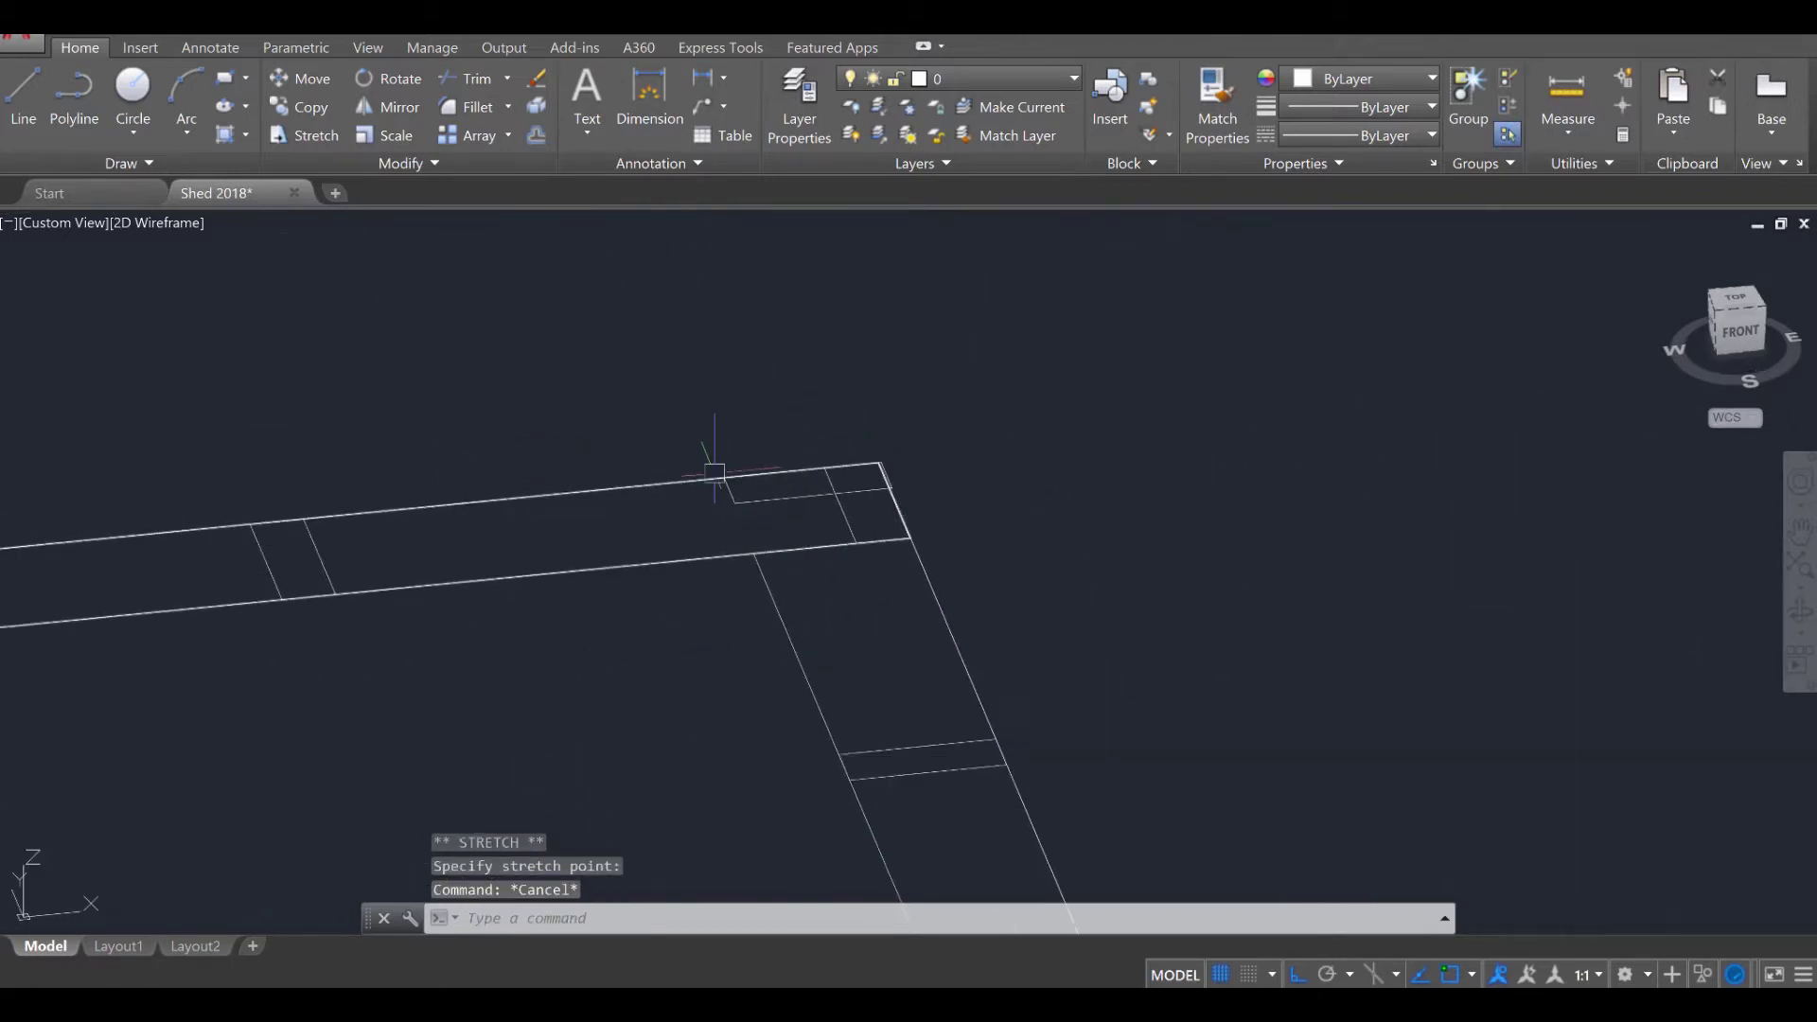
scroll(833, 511, "up", 4)
left_click(956, 402)
left_click(966, 397)
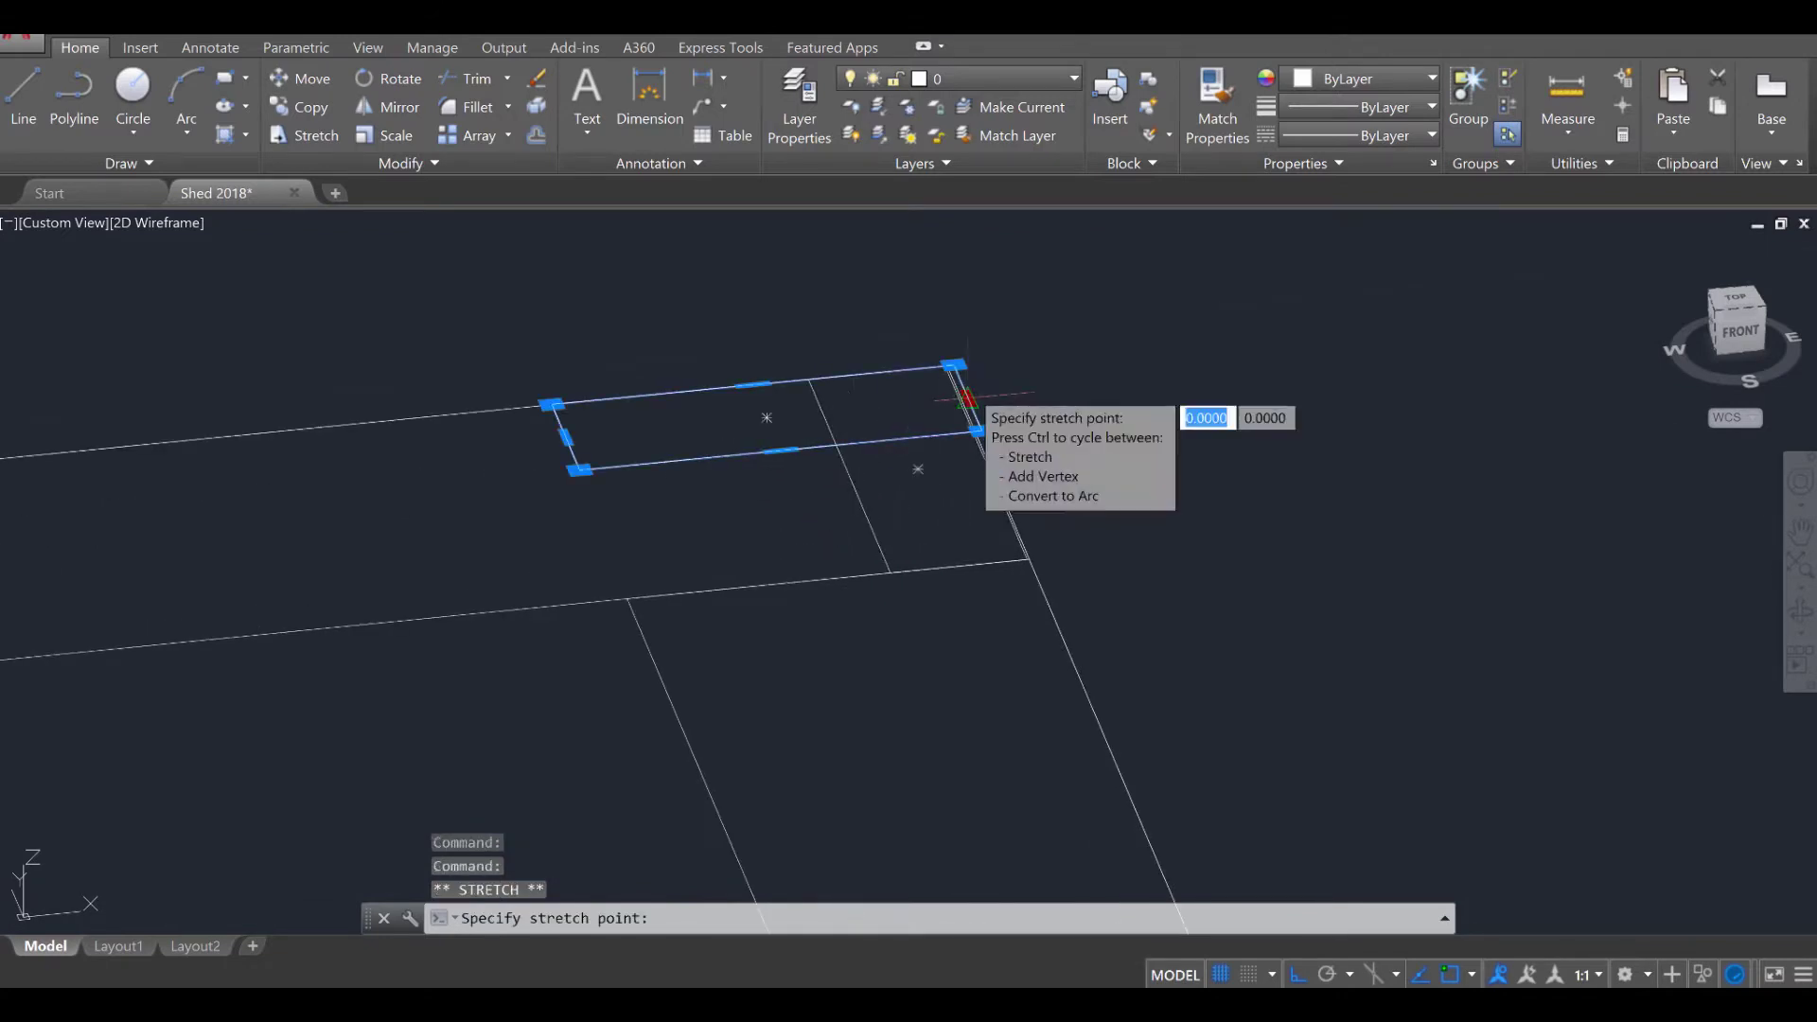
left_click(831, 395)
scroll(832, 407, "down", 3)
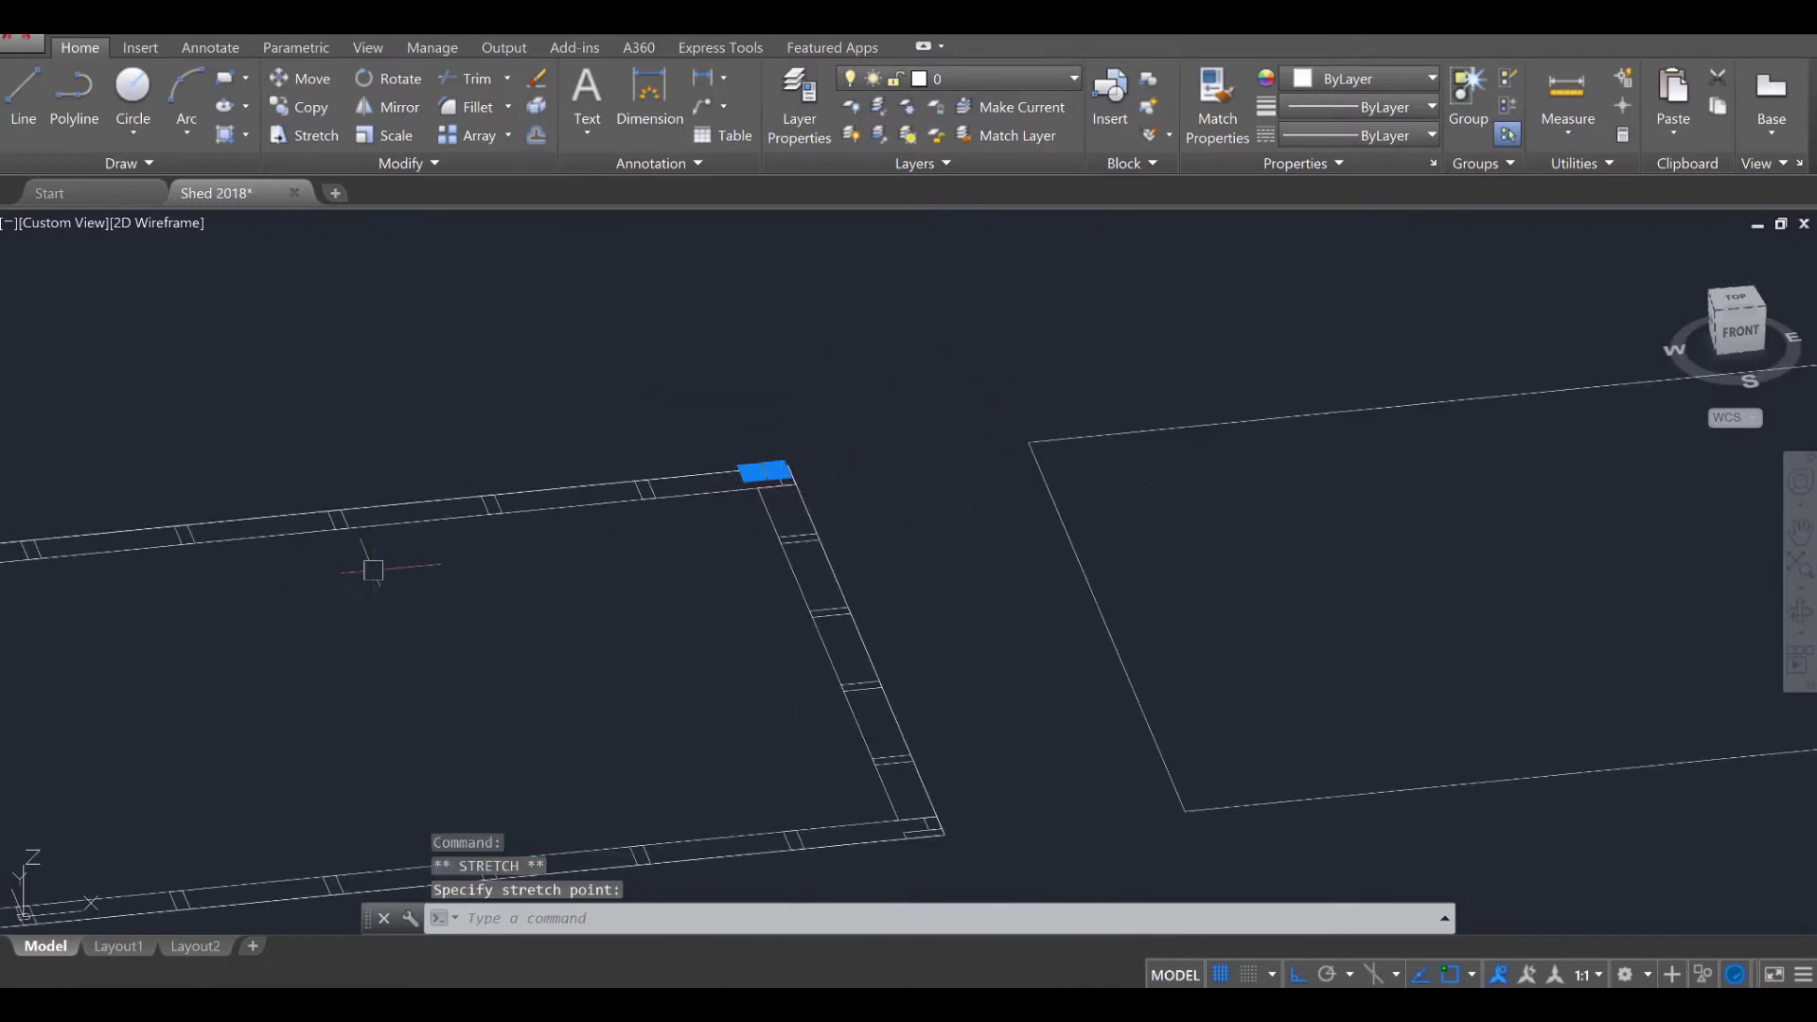
Shorten the left wall's rectangle at the back-left corner so its outer end meets the inner side of the back wall's end rectangle.
scroll(974, 540, "down", 3)
scroll(293, 519, "up", 8)
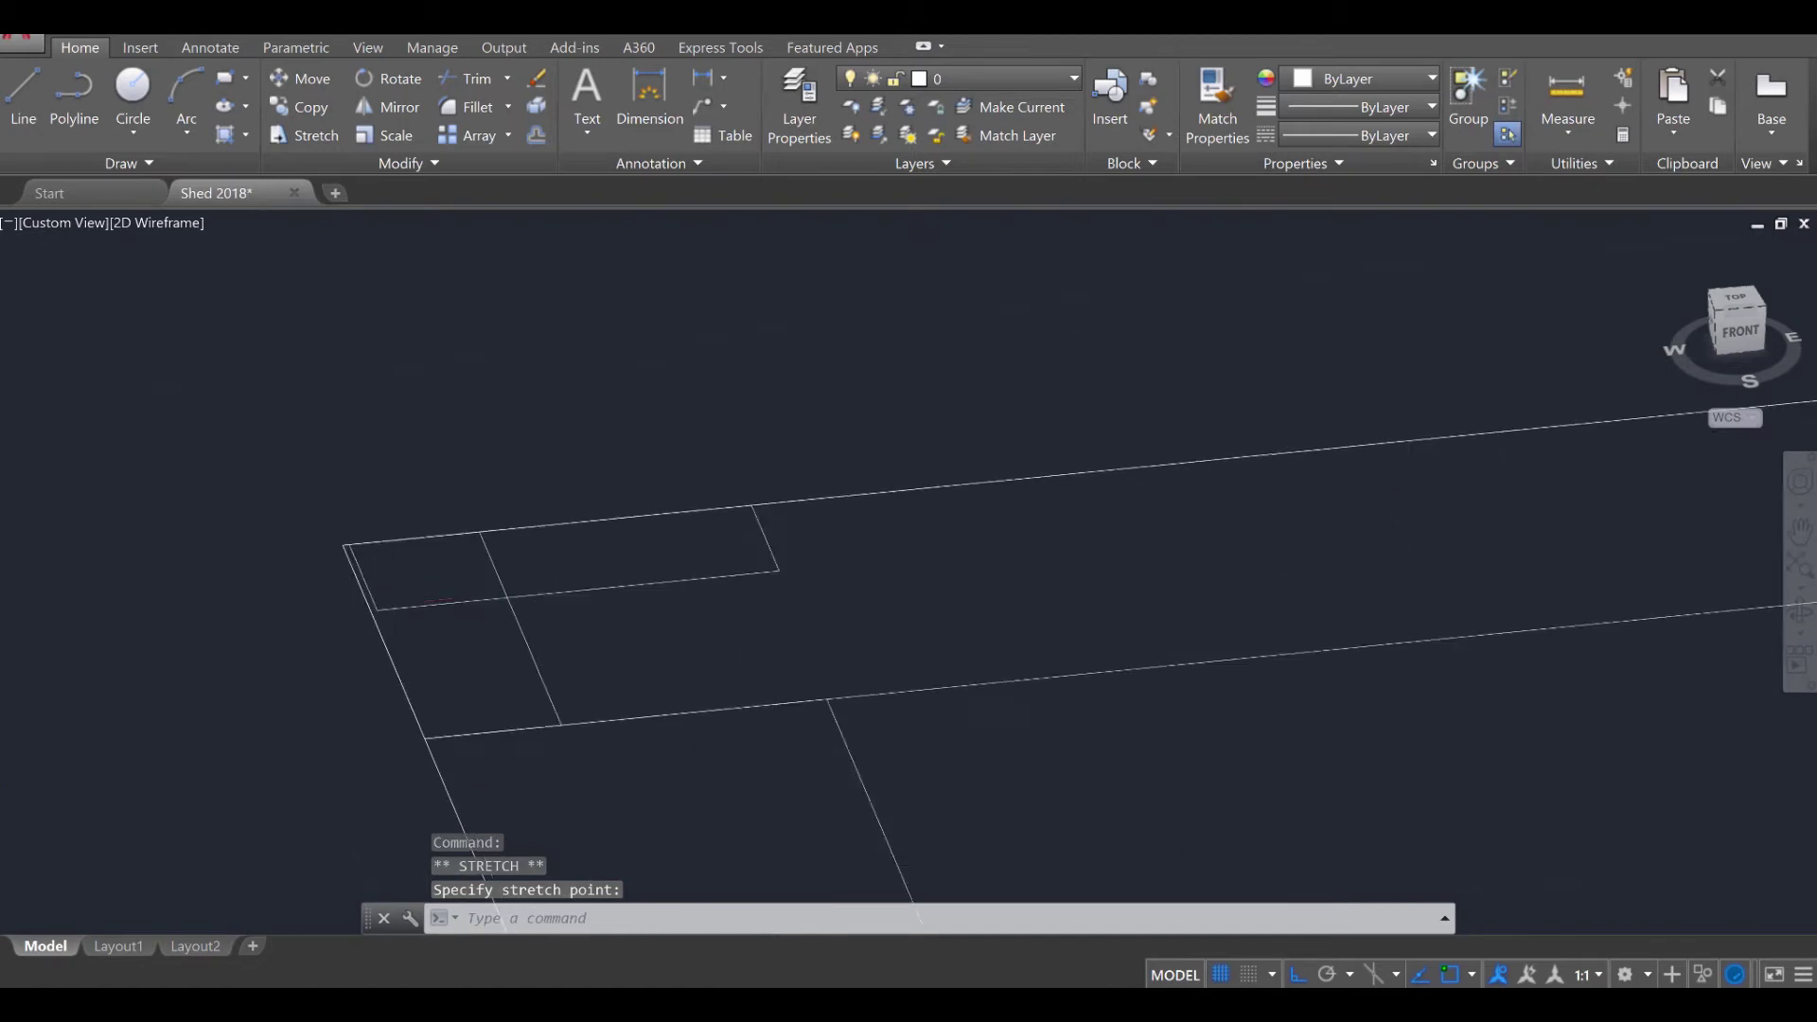
scroll(374, 568, "up", 3)
left_click(358, 559)
left_click(360, 559)
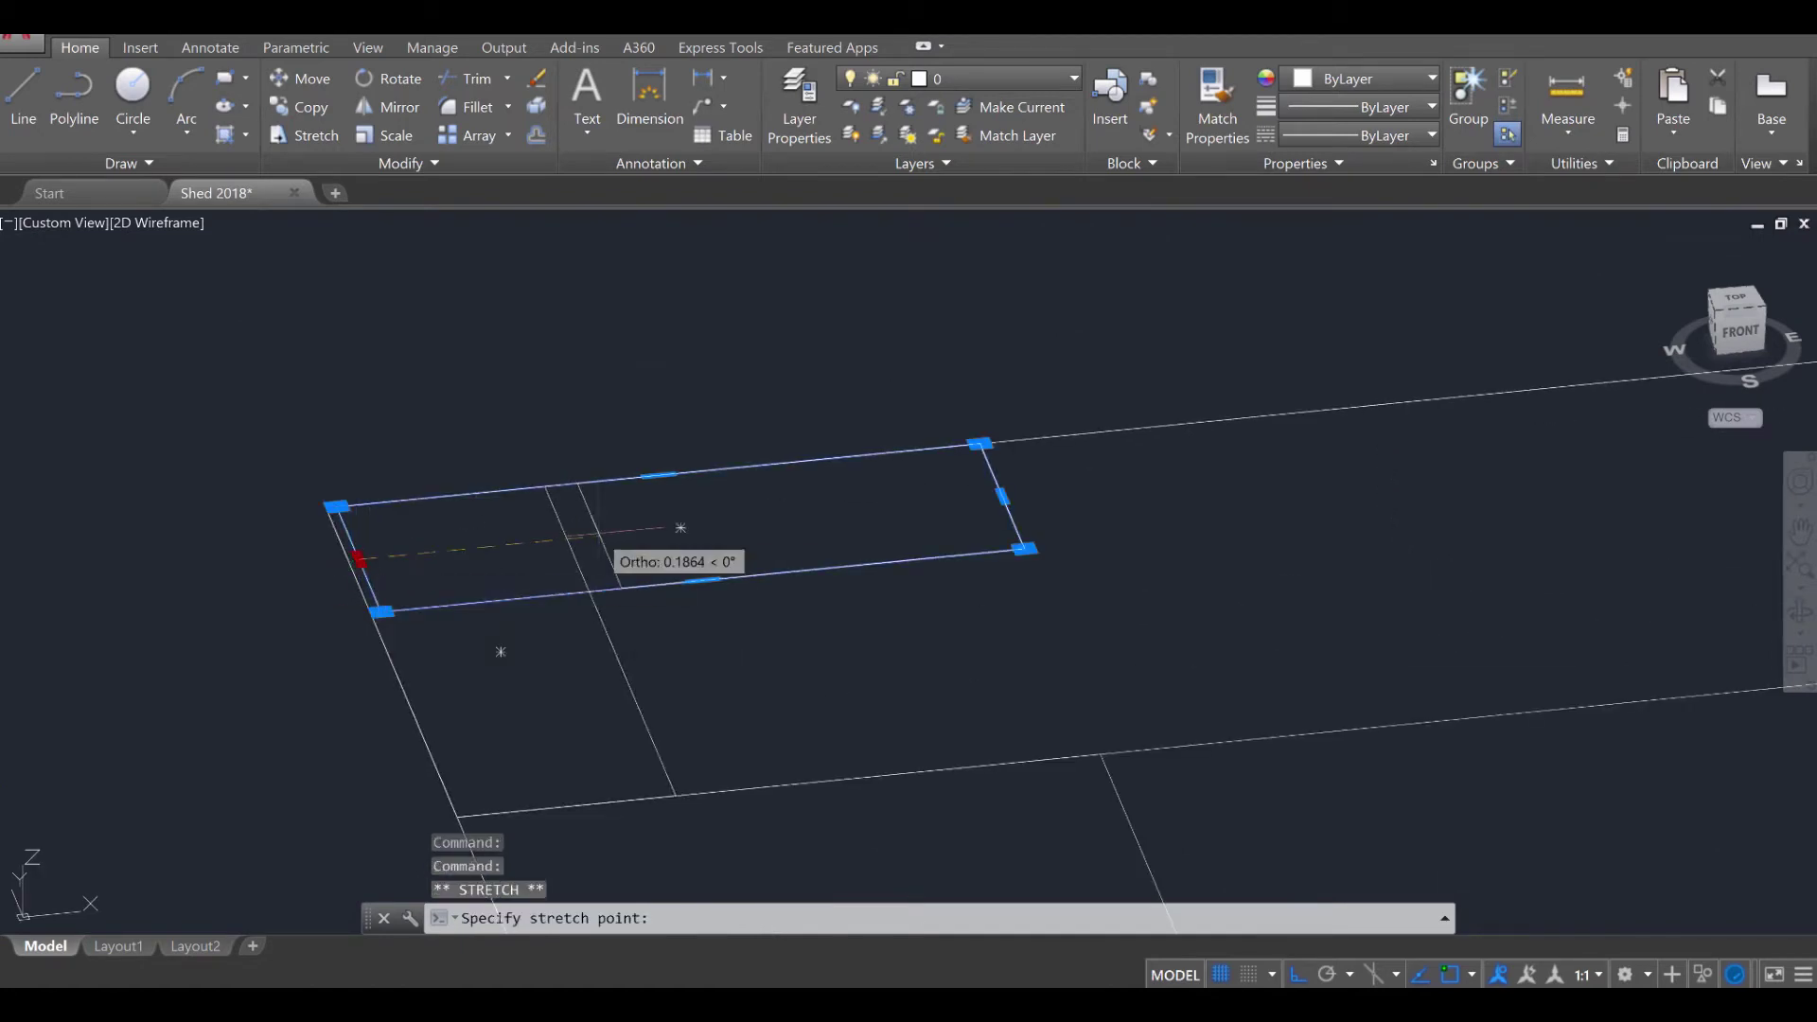
left_click(566, 538)
mouse_move(568, 541)
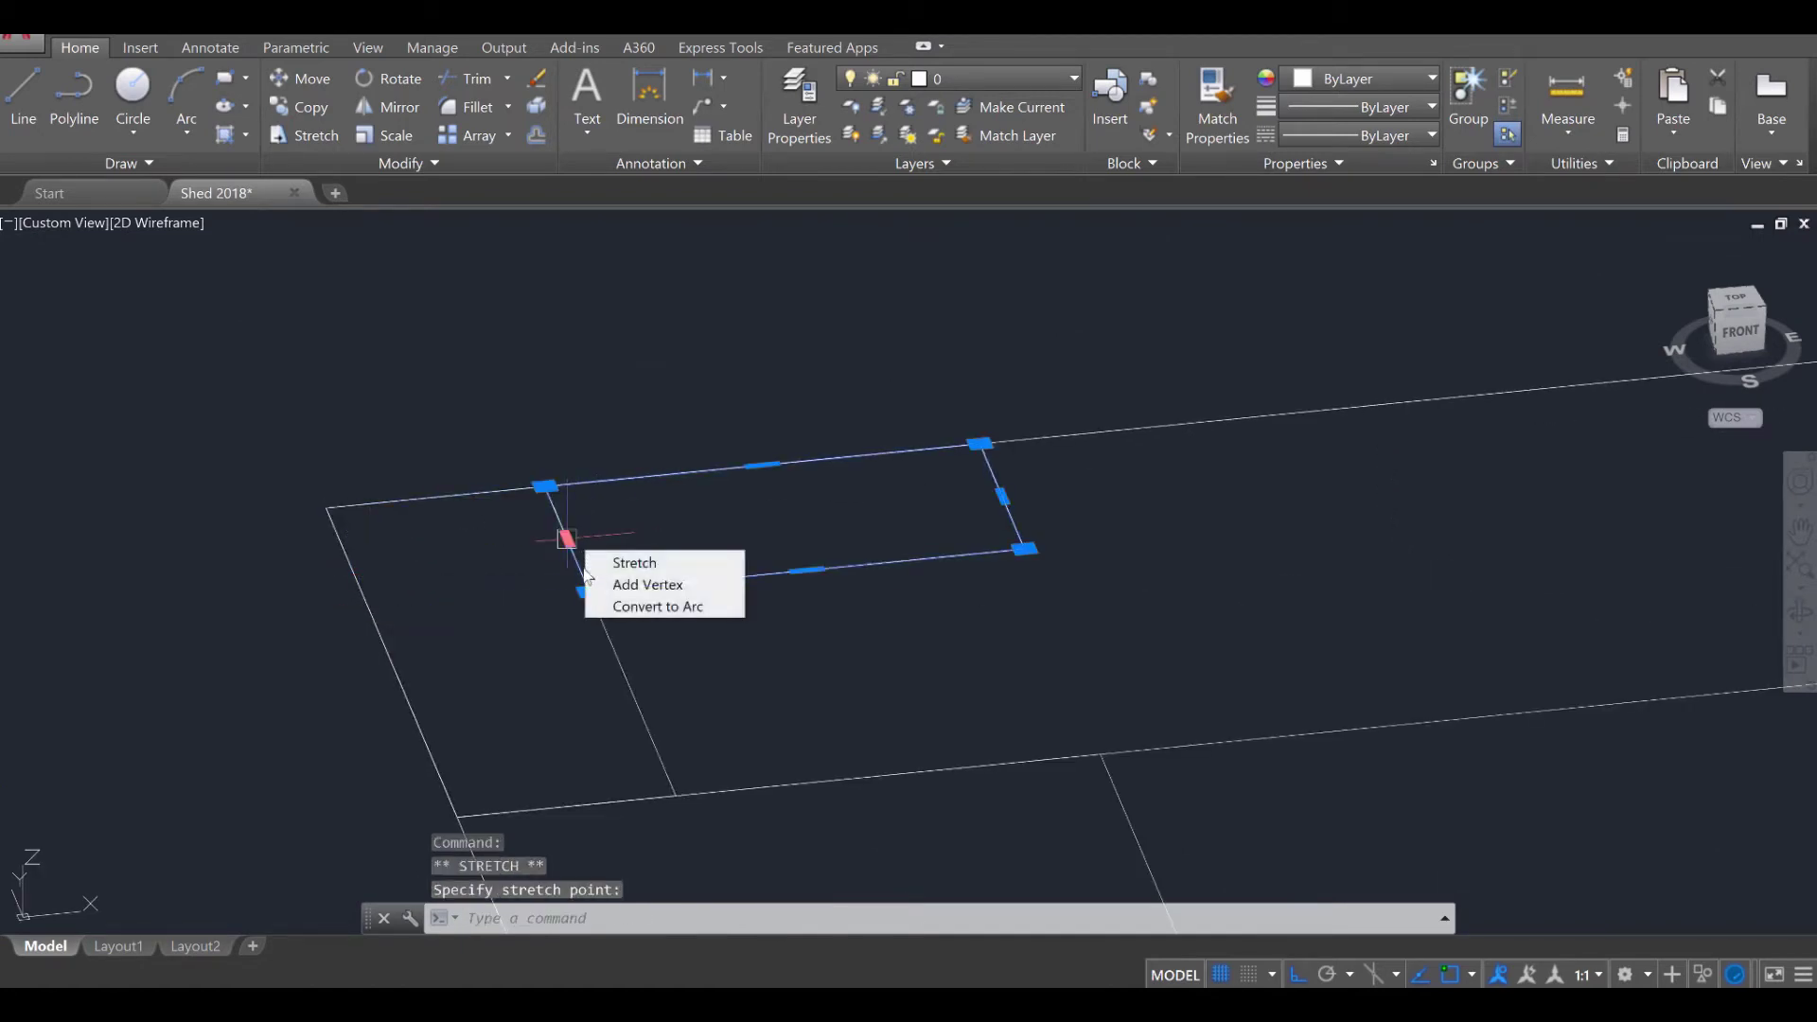
key("Escape")
scroll(588, 568, "down", 5)
middle_click_drag(833, 716, 648, 554)
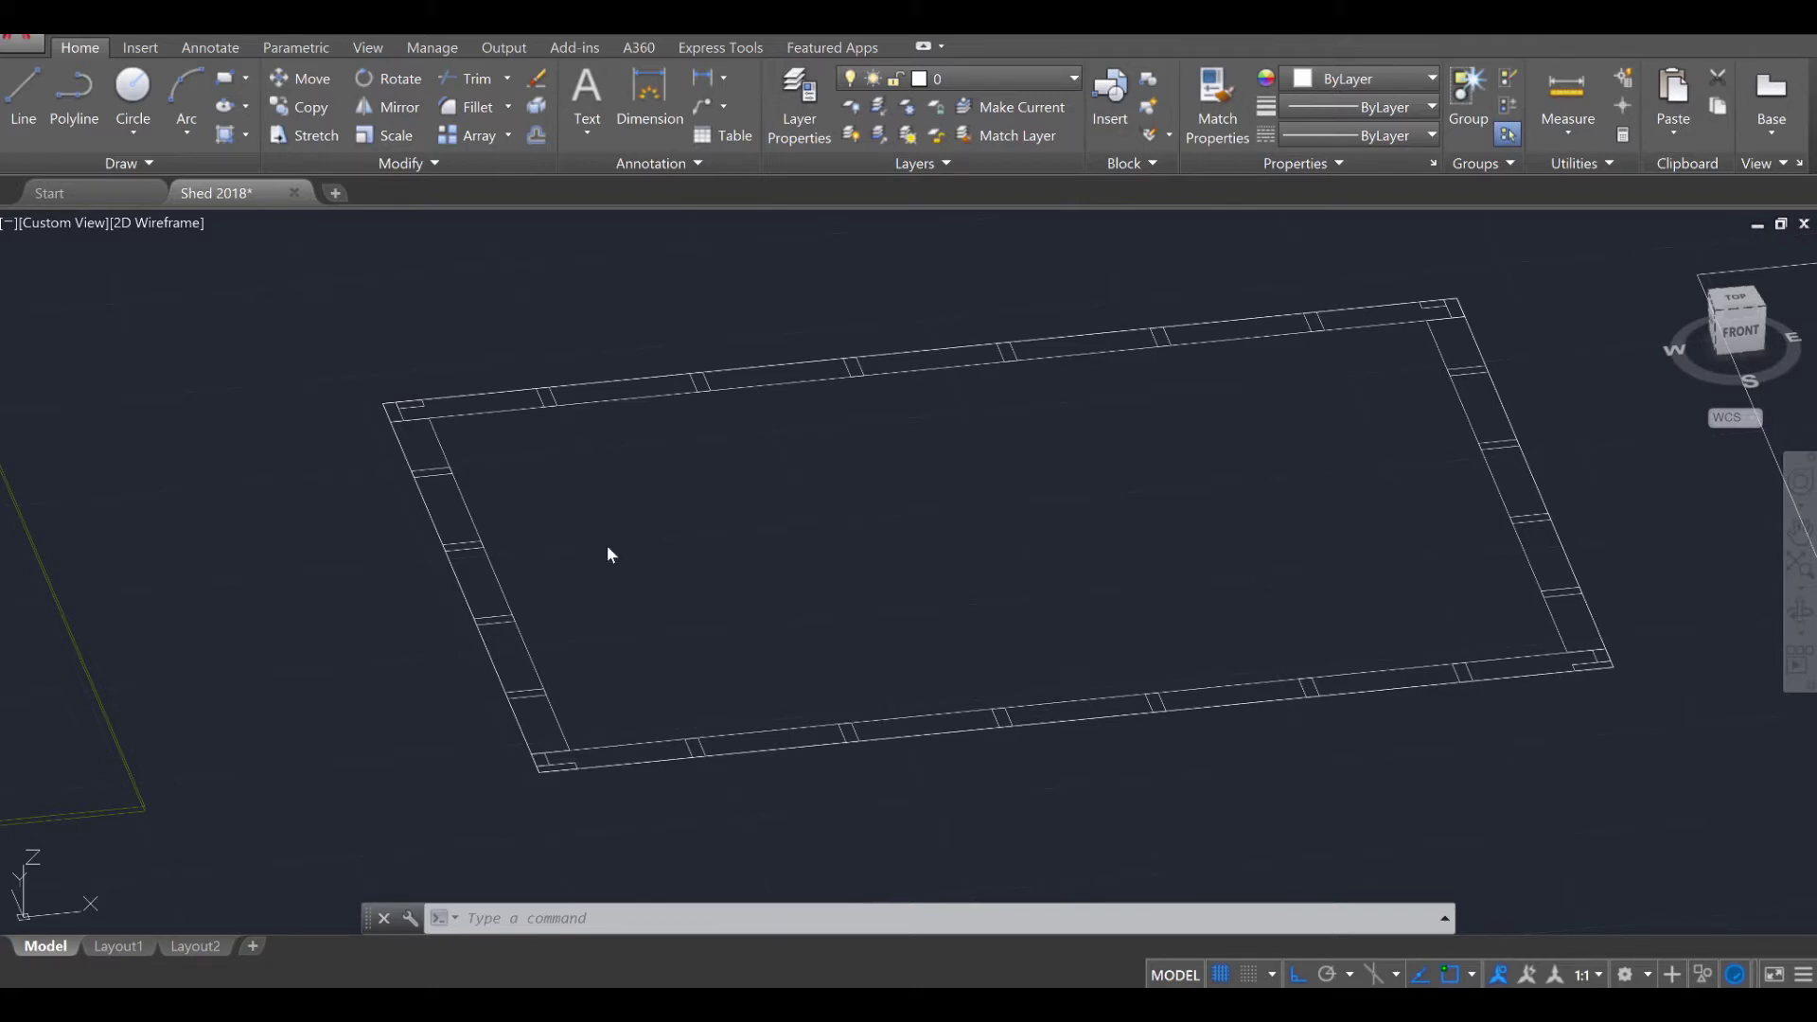
Move the fourth intermediate rectangle from the left on the front wall by .5 along the wall toward the right wall.
scroll(840, 616, "up", 5)
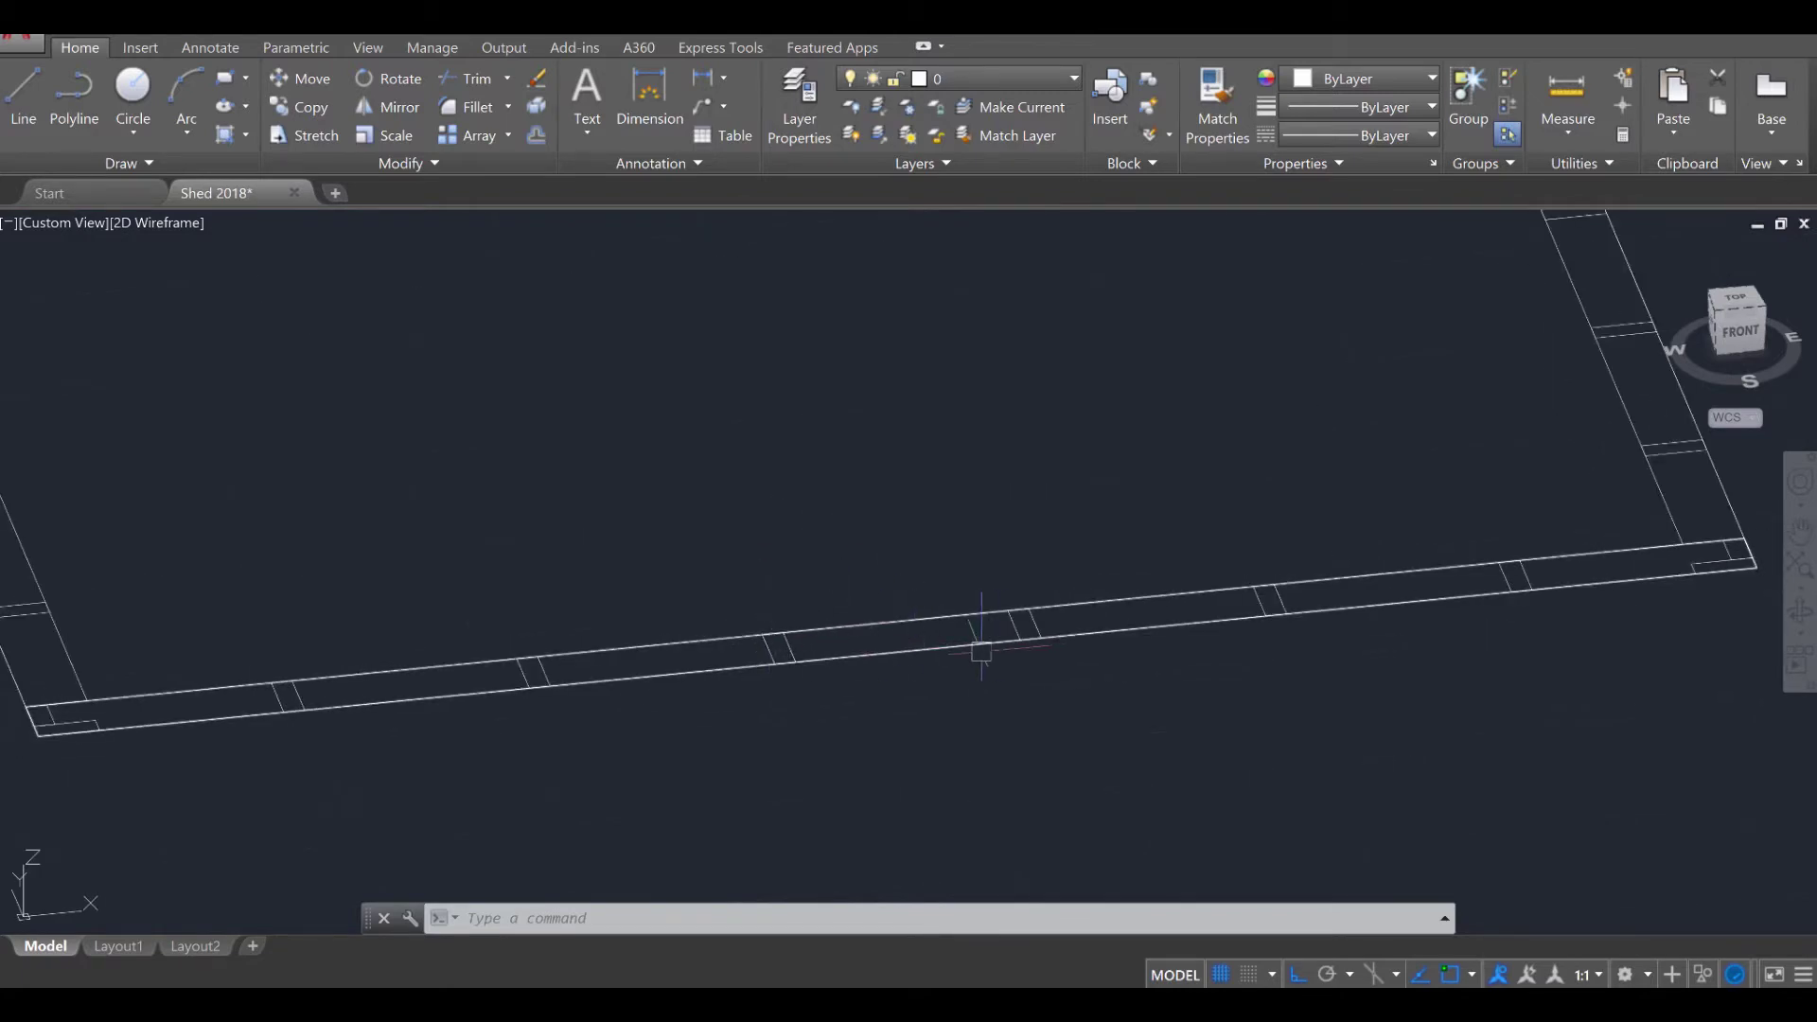
scroll(933, 639, "up", 2)
scroll(1070, 620, "up", 2)
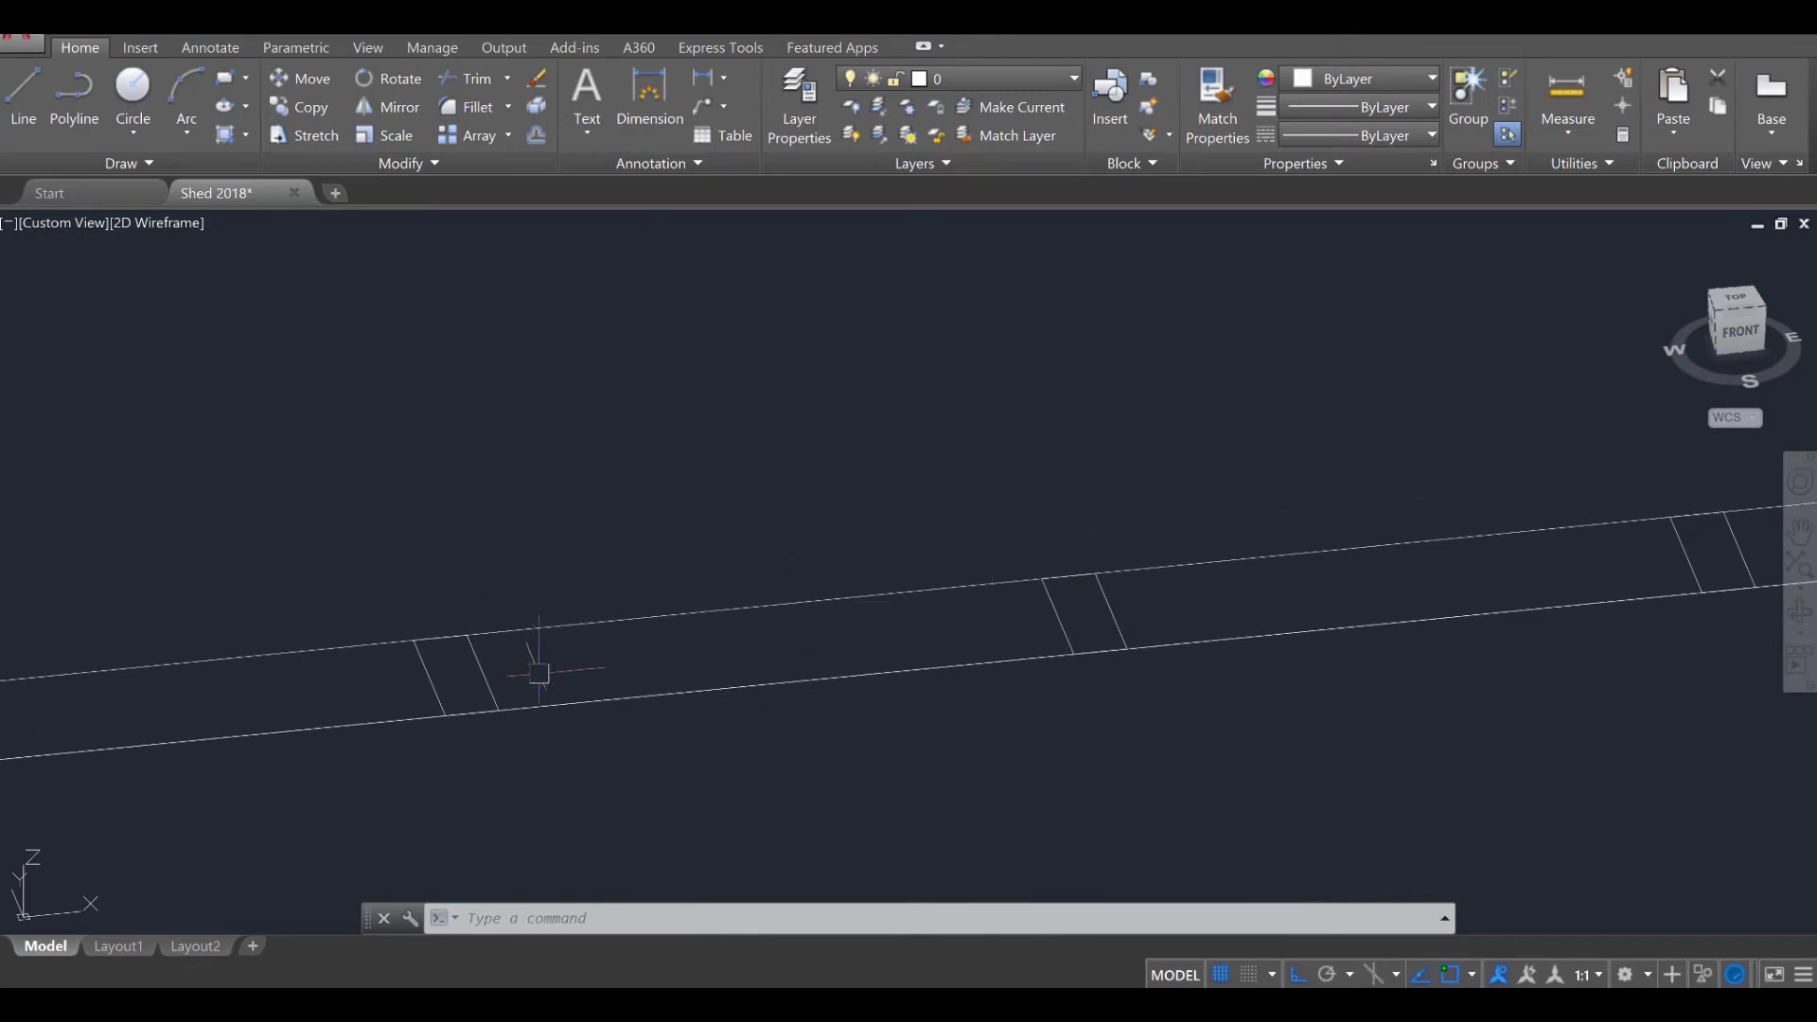
key("Escape")
key("Escape")
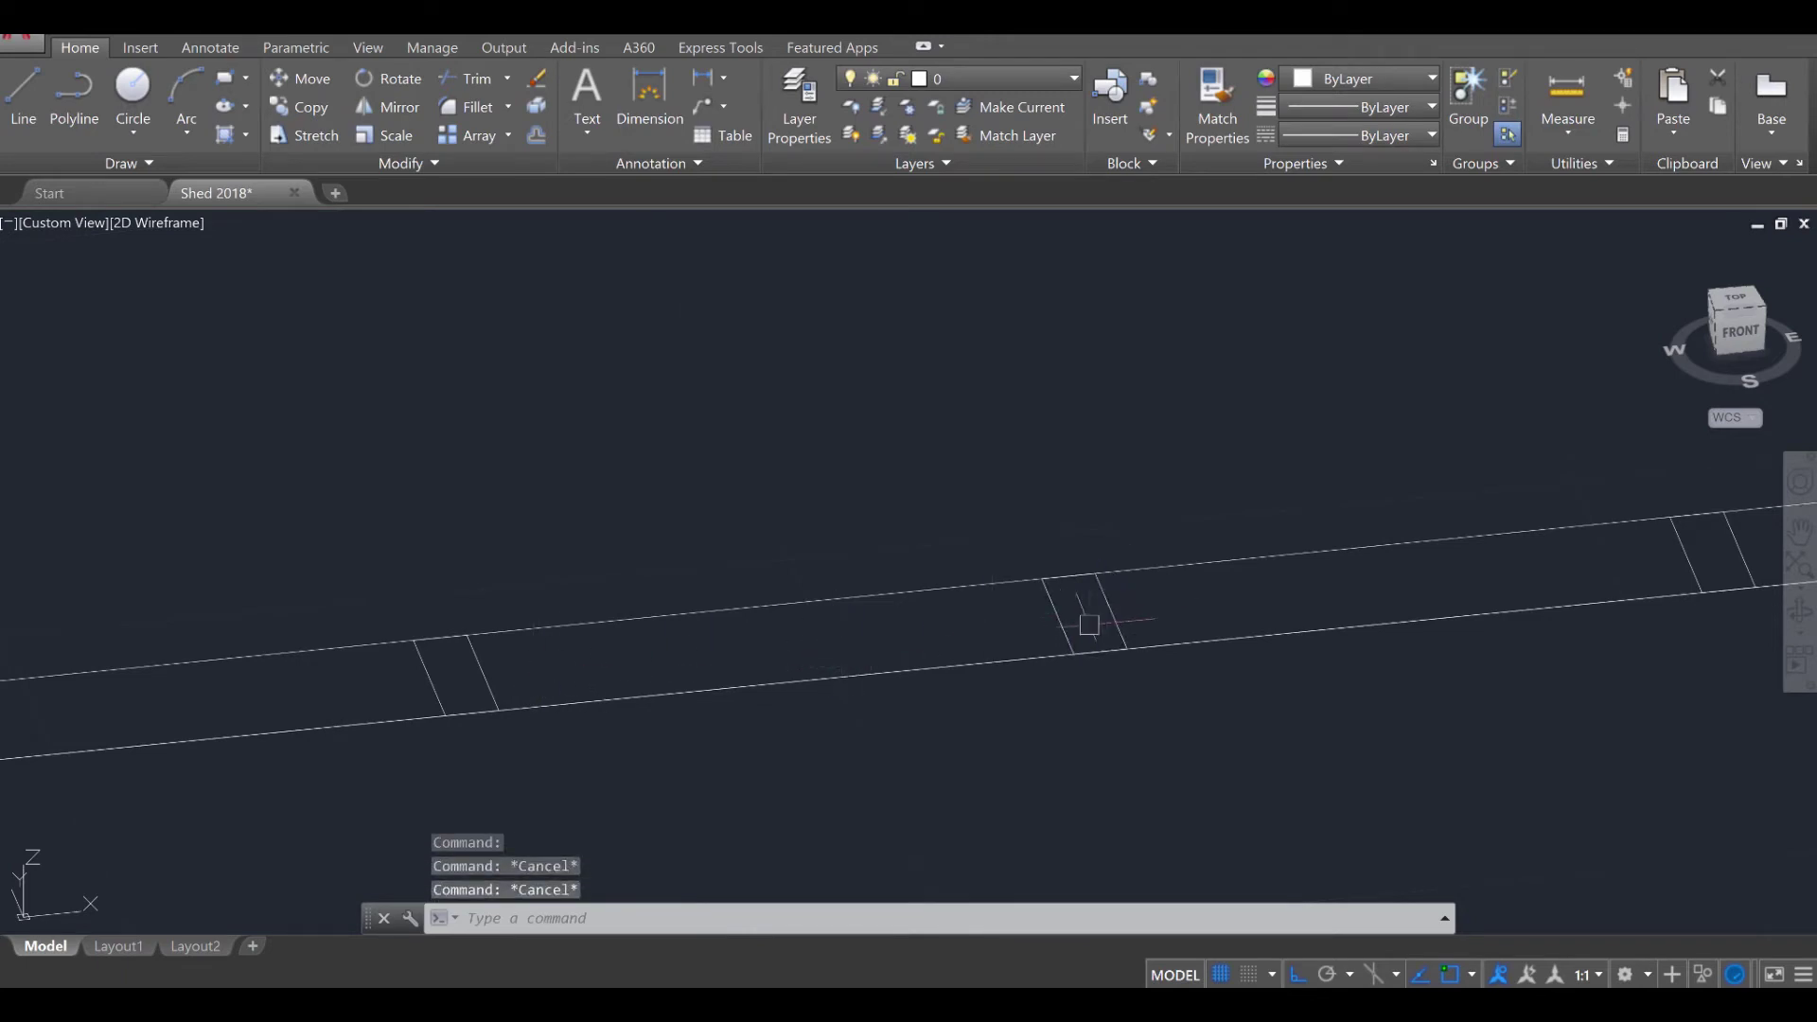
type("m")
key("Return")
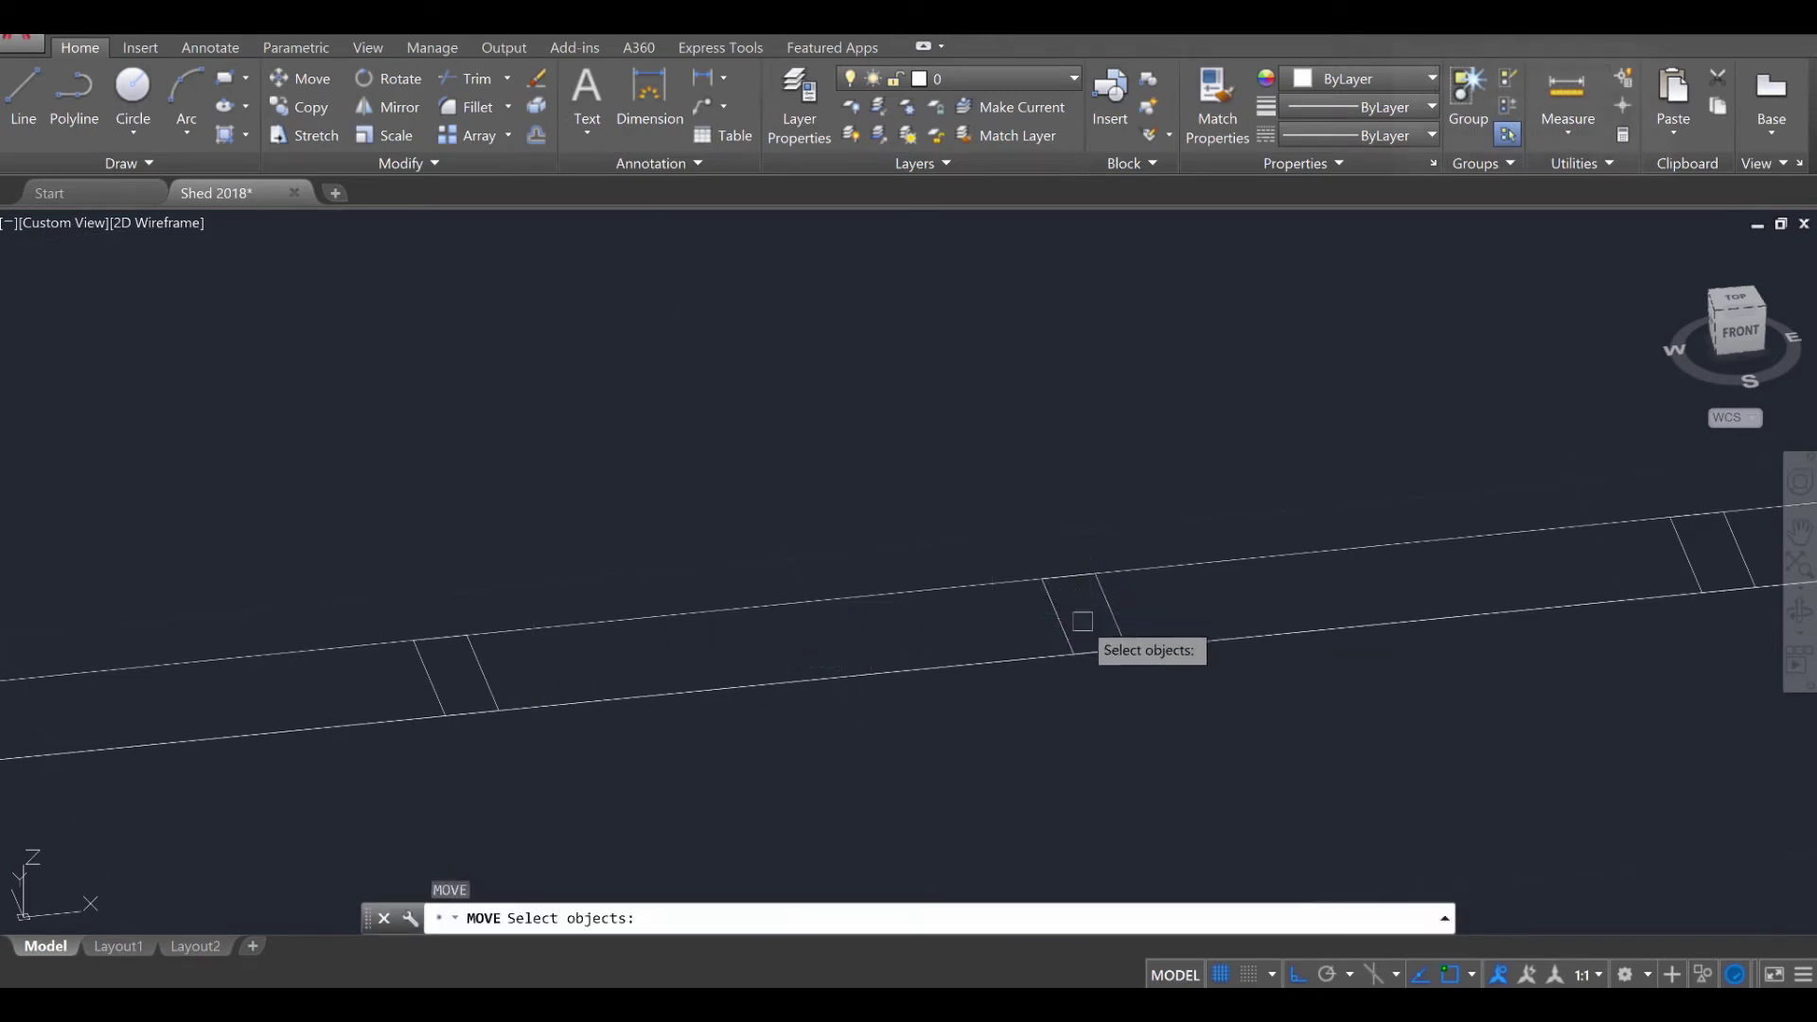
left_click(1065, 608)
key("Return")
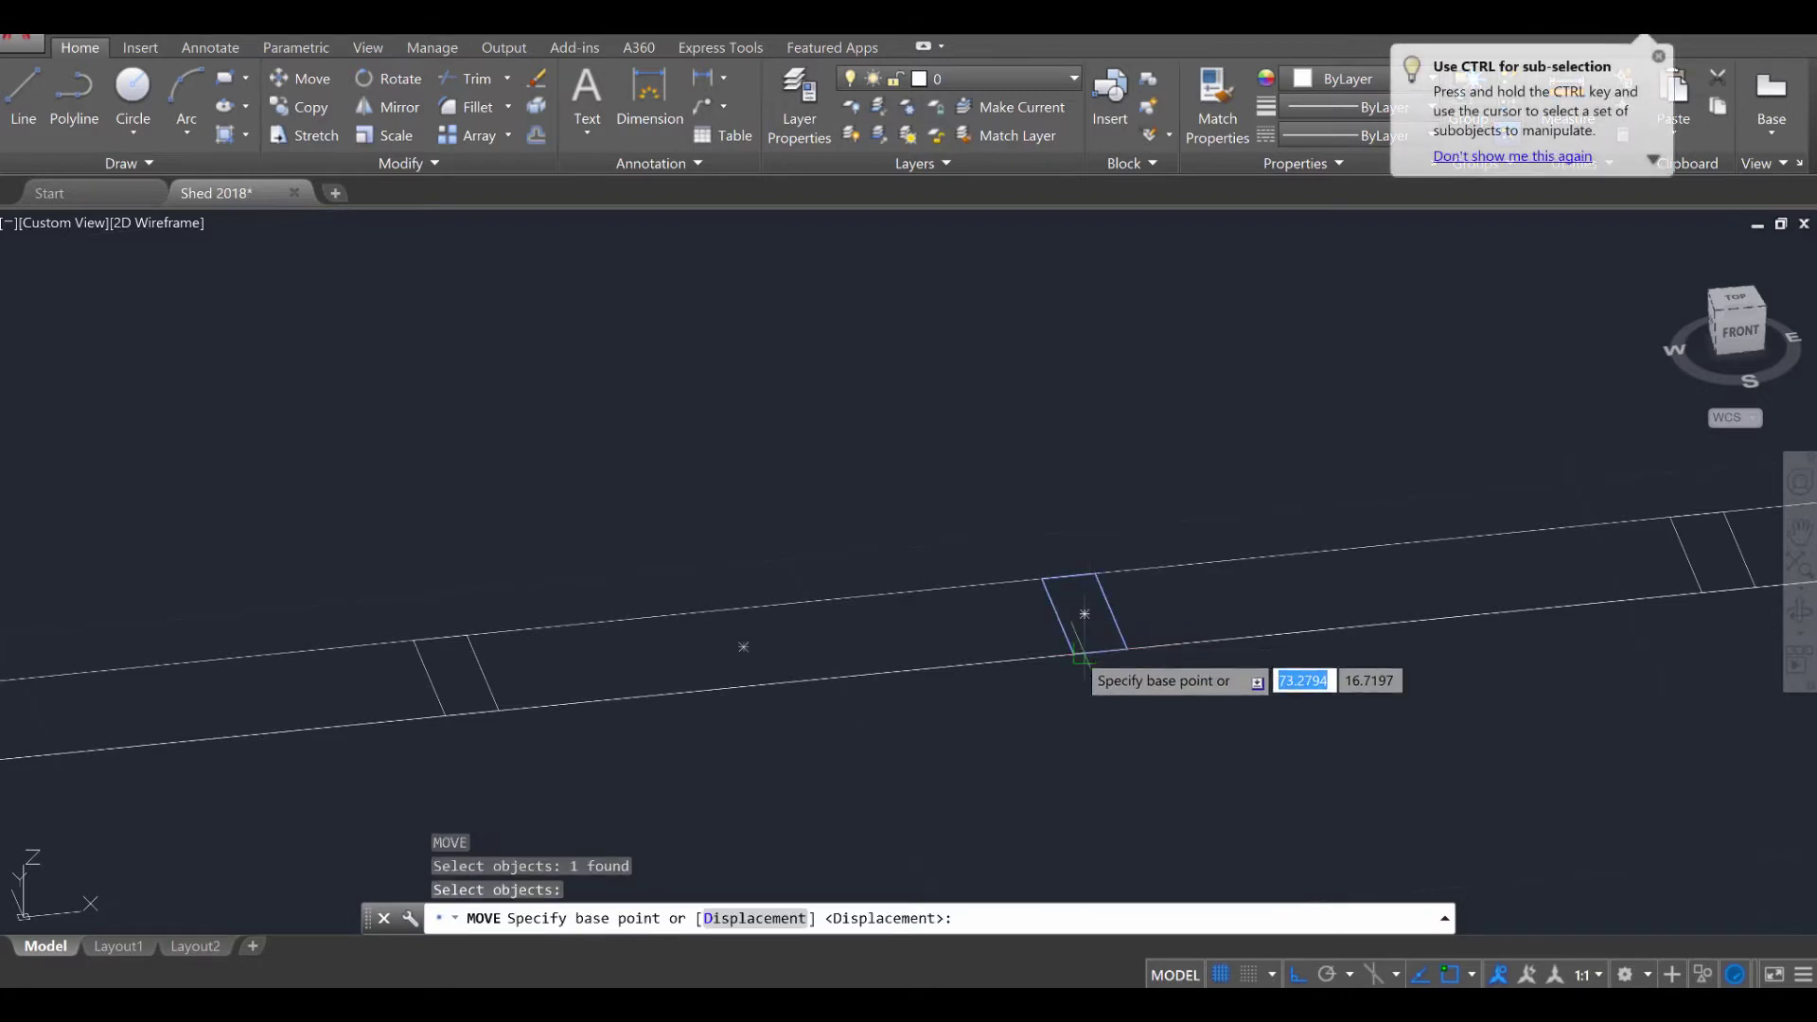
scroll(1077, 630, "up", 4)
left_click(1107, 590)
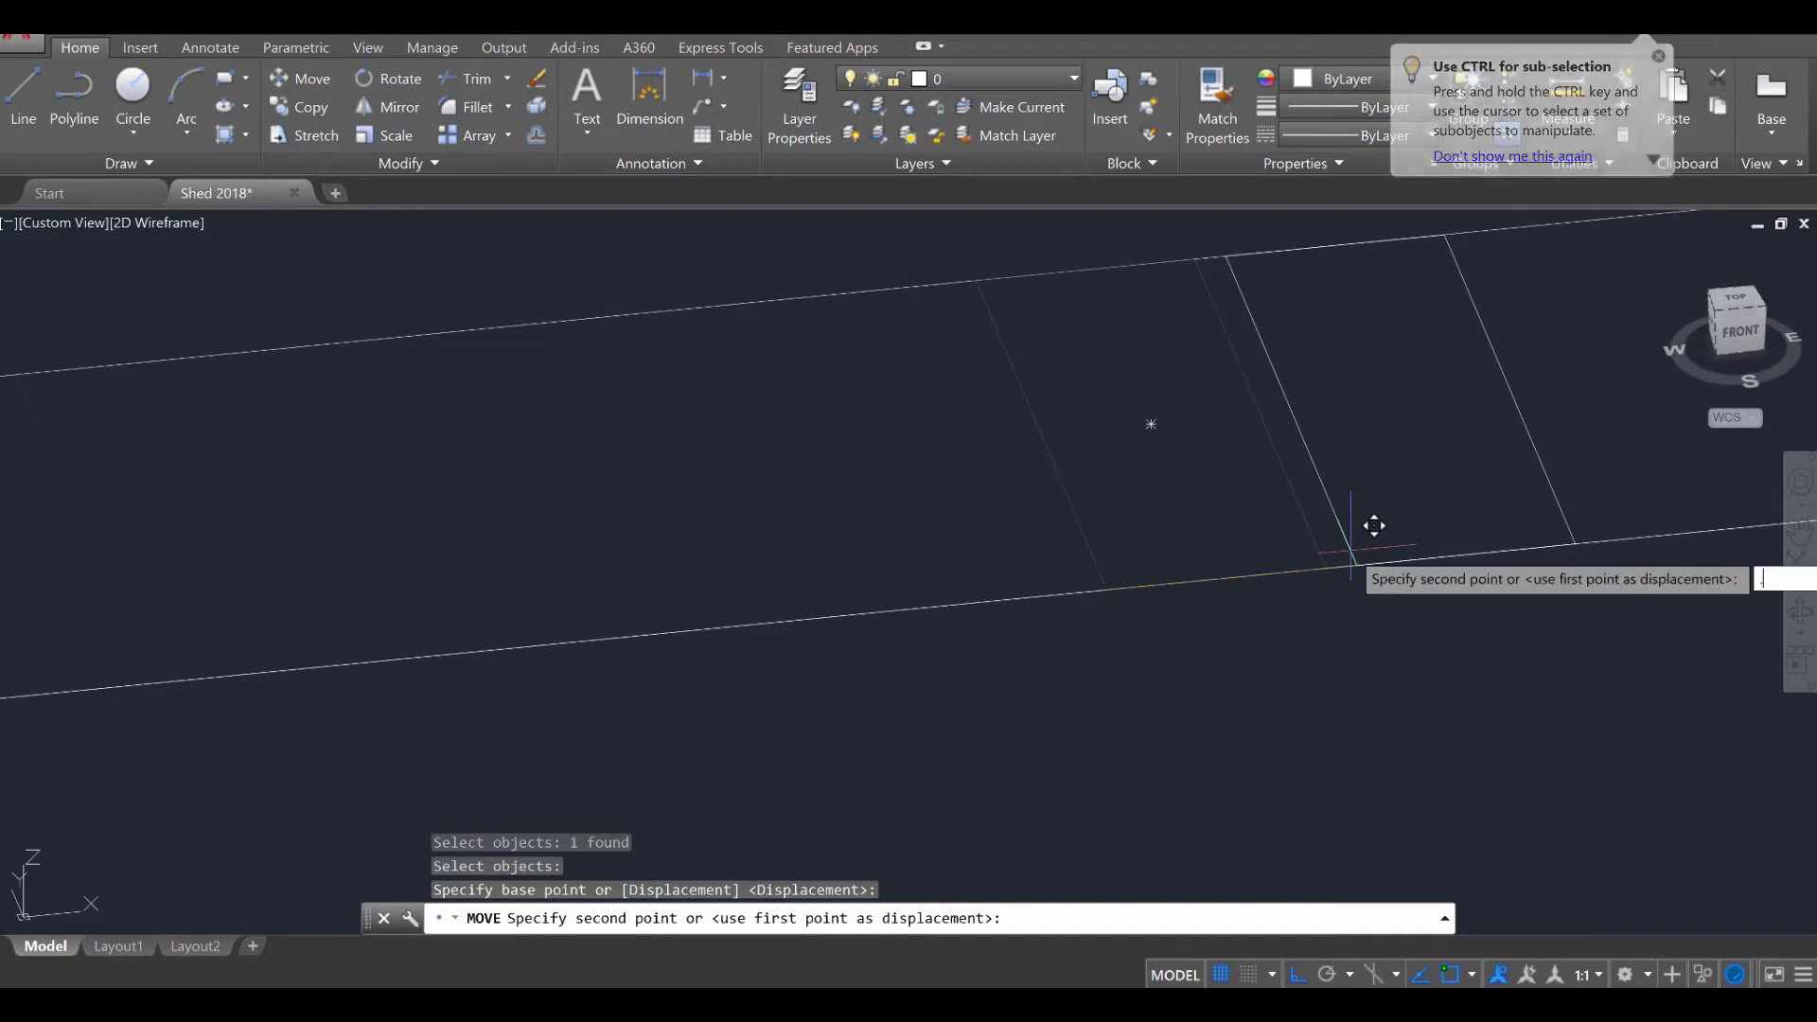
type(".5")
key("Return")
Move the third intermediate rectangle from the left on the front wall by .5 along the wall toward the left wall.
scroll(1351, 550, "down", 3)
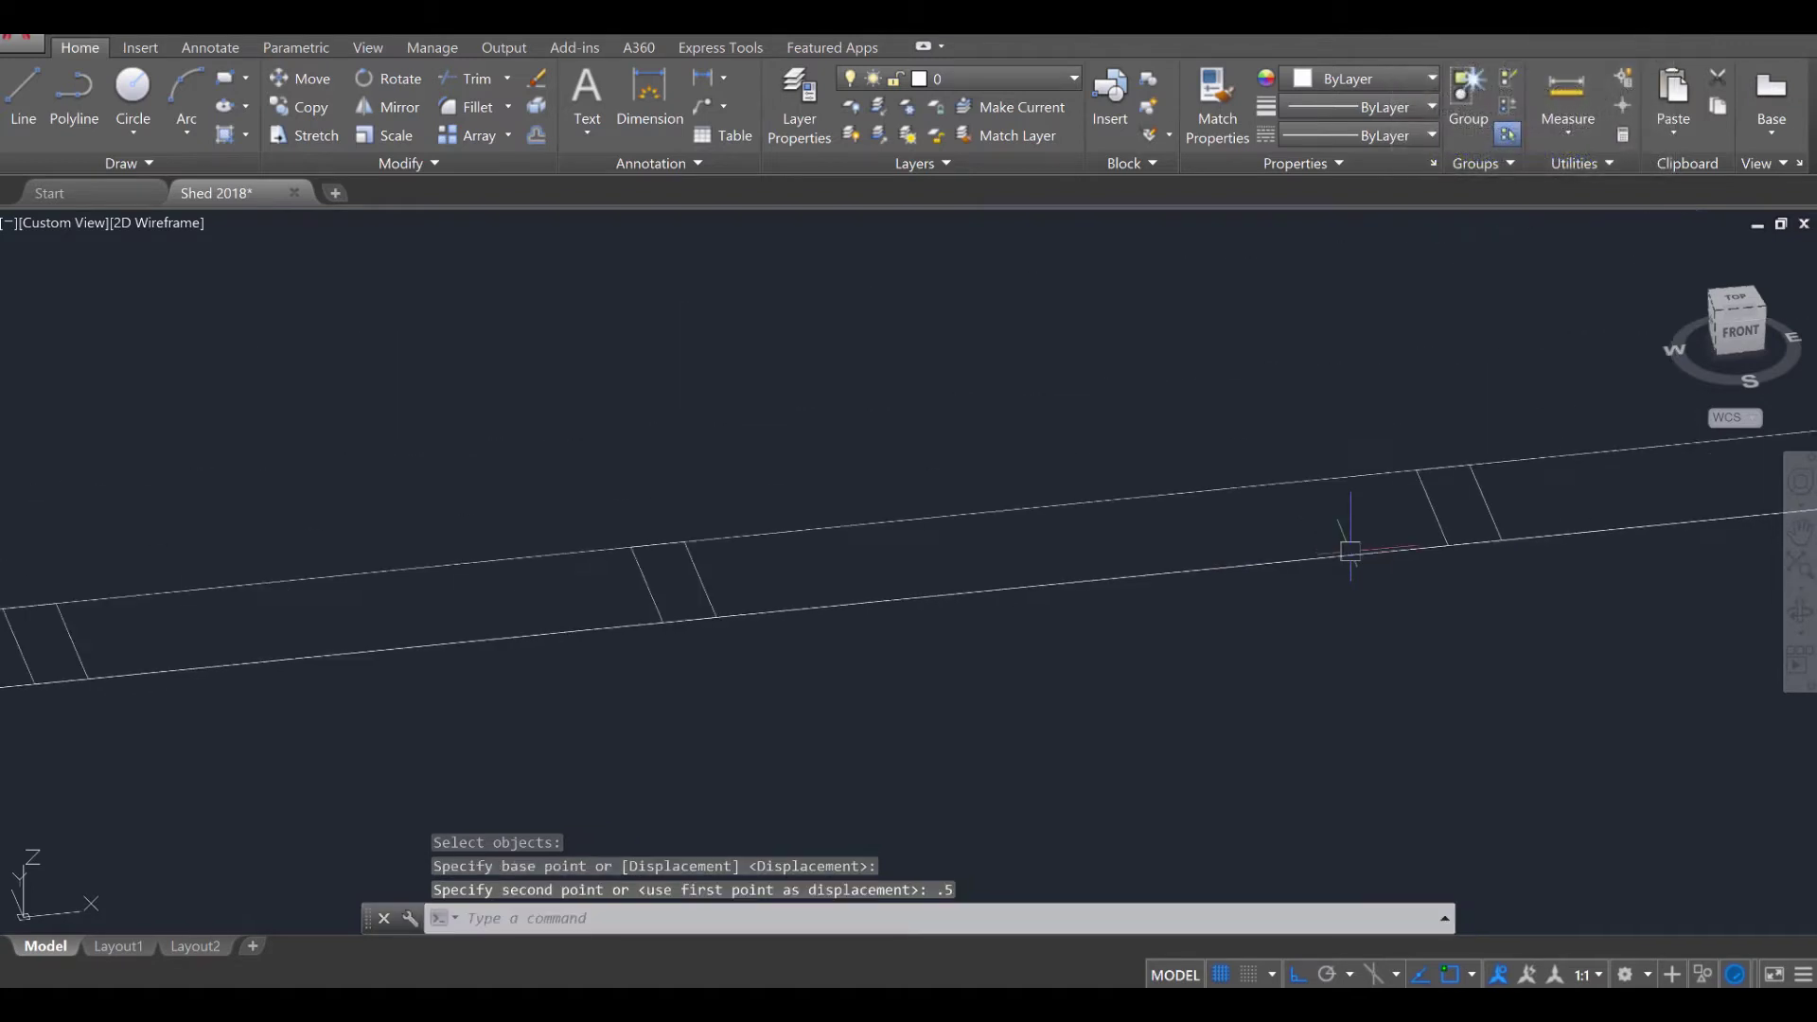
scroll(587, 589, "up", 3)
key("Return")
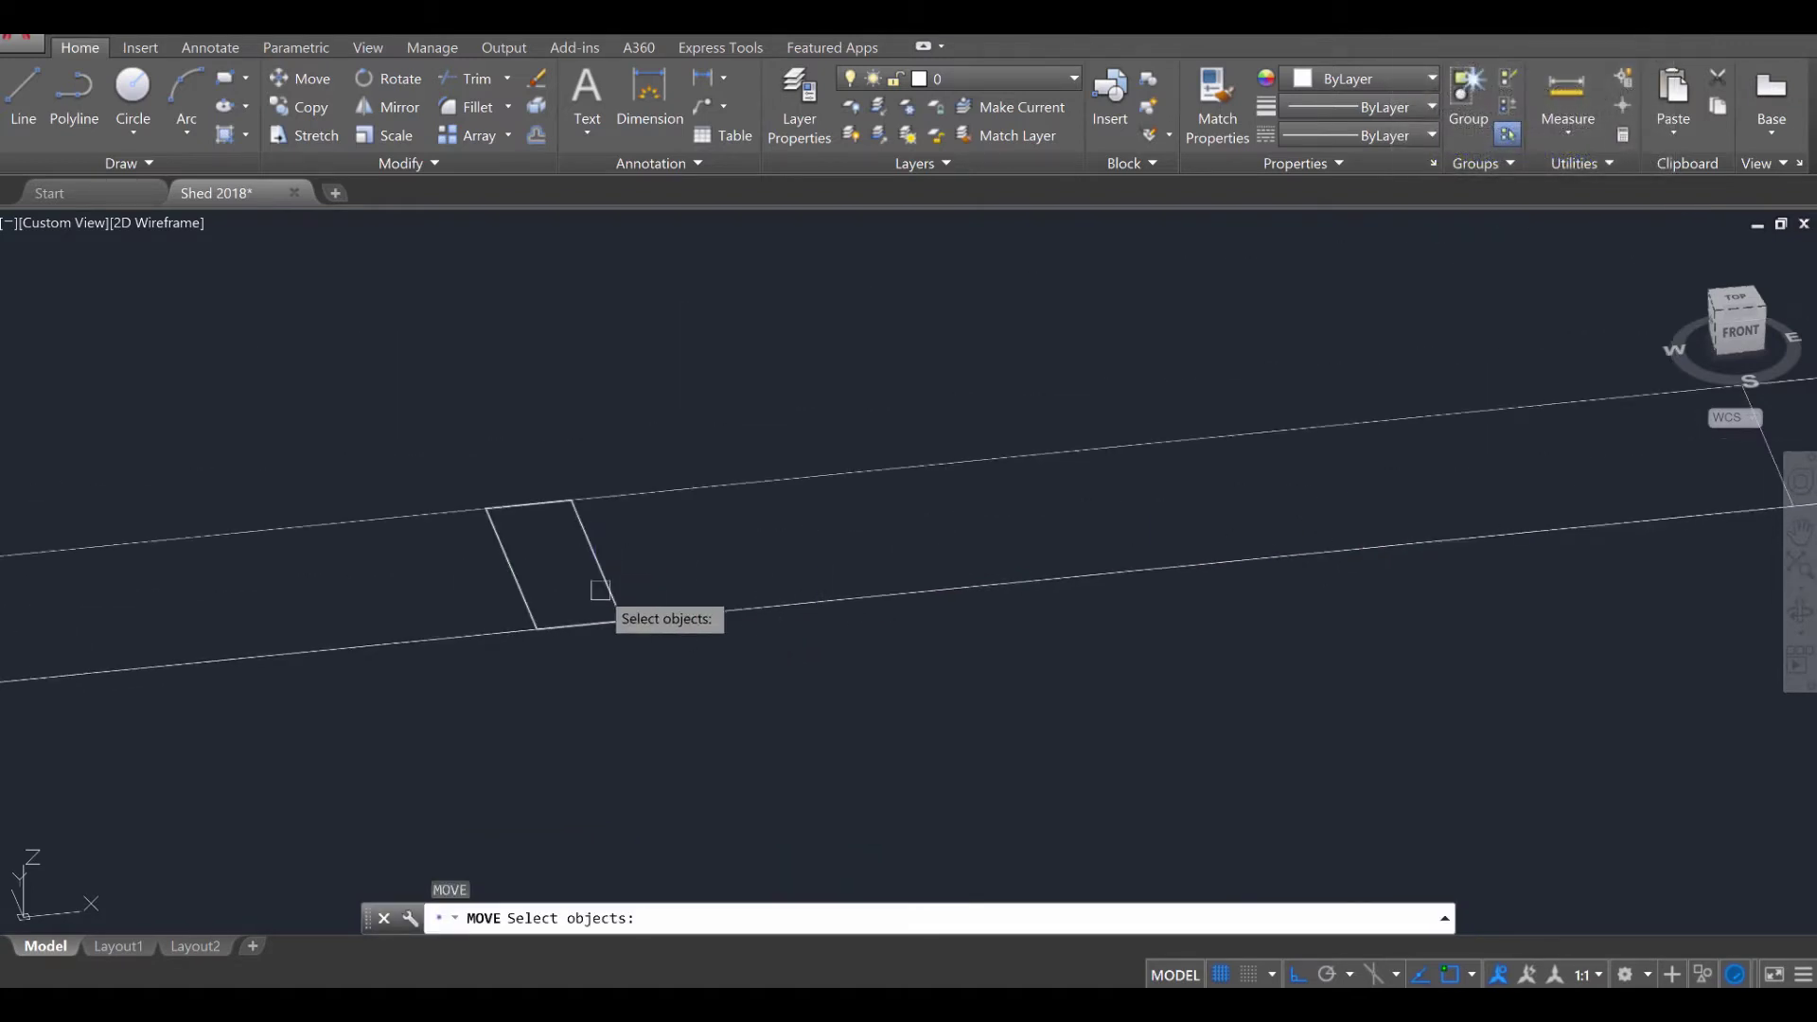
left_click(610, 591)
scroll(640, 599, "up", 2)
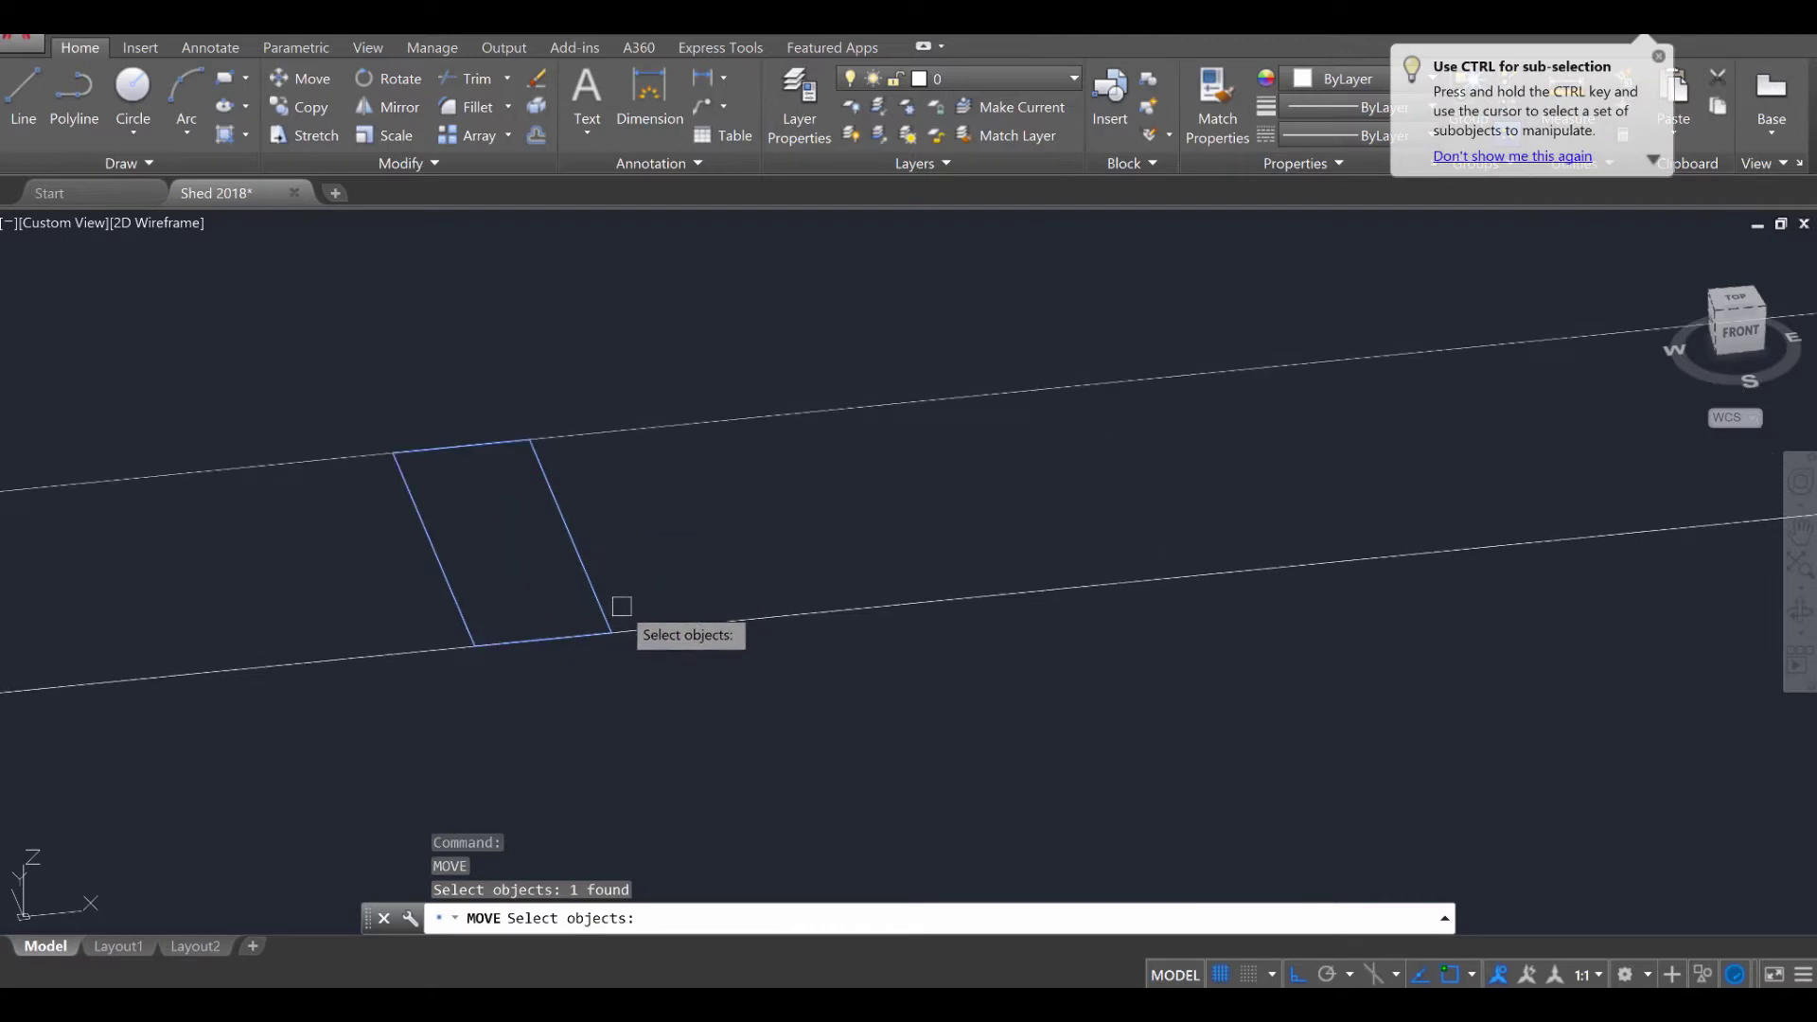
key("Return")
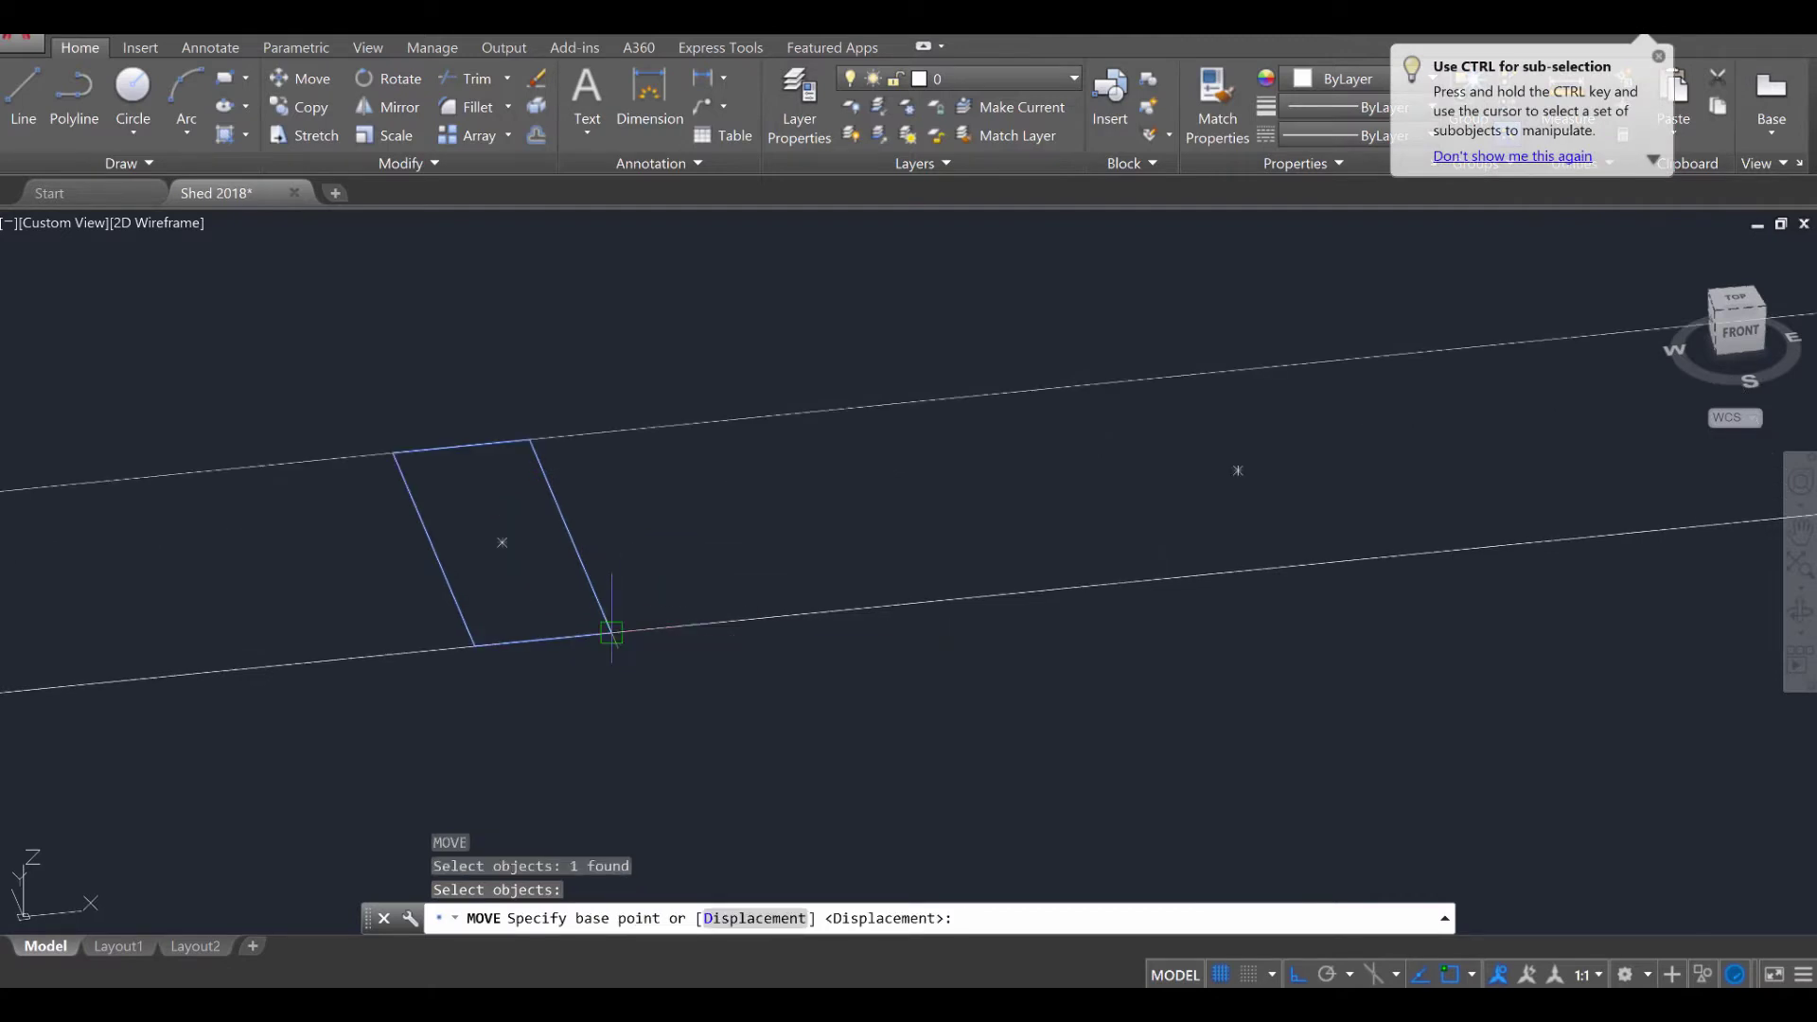
left_click(610, 632)
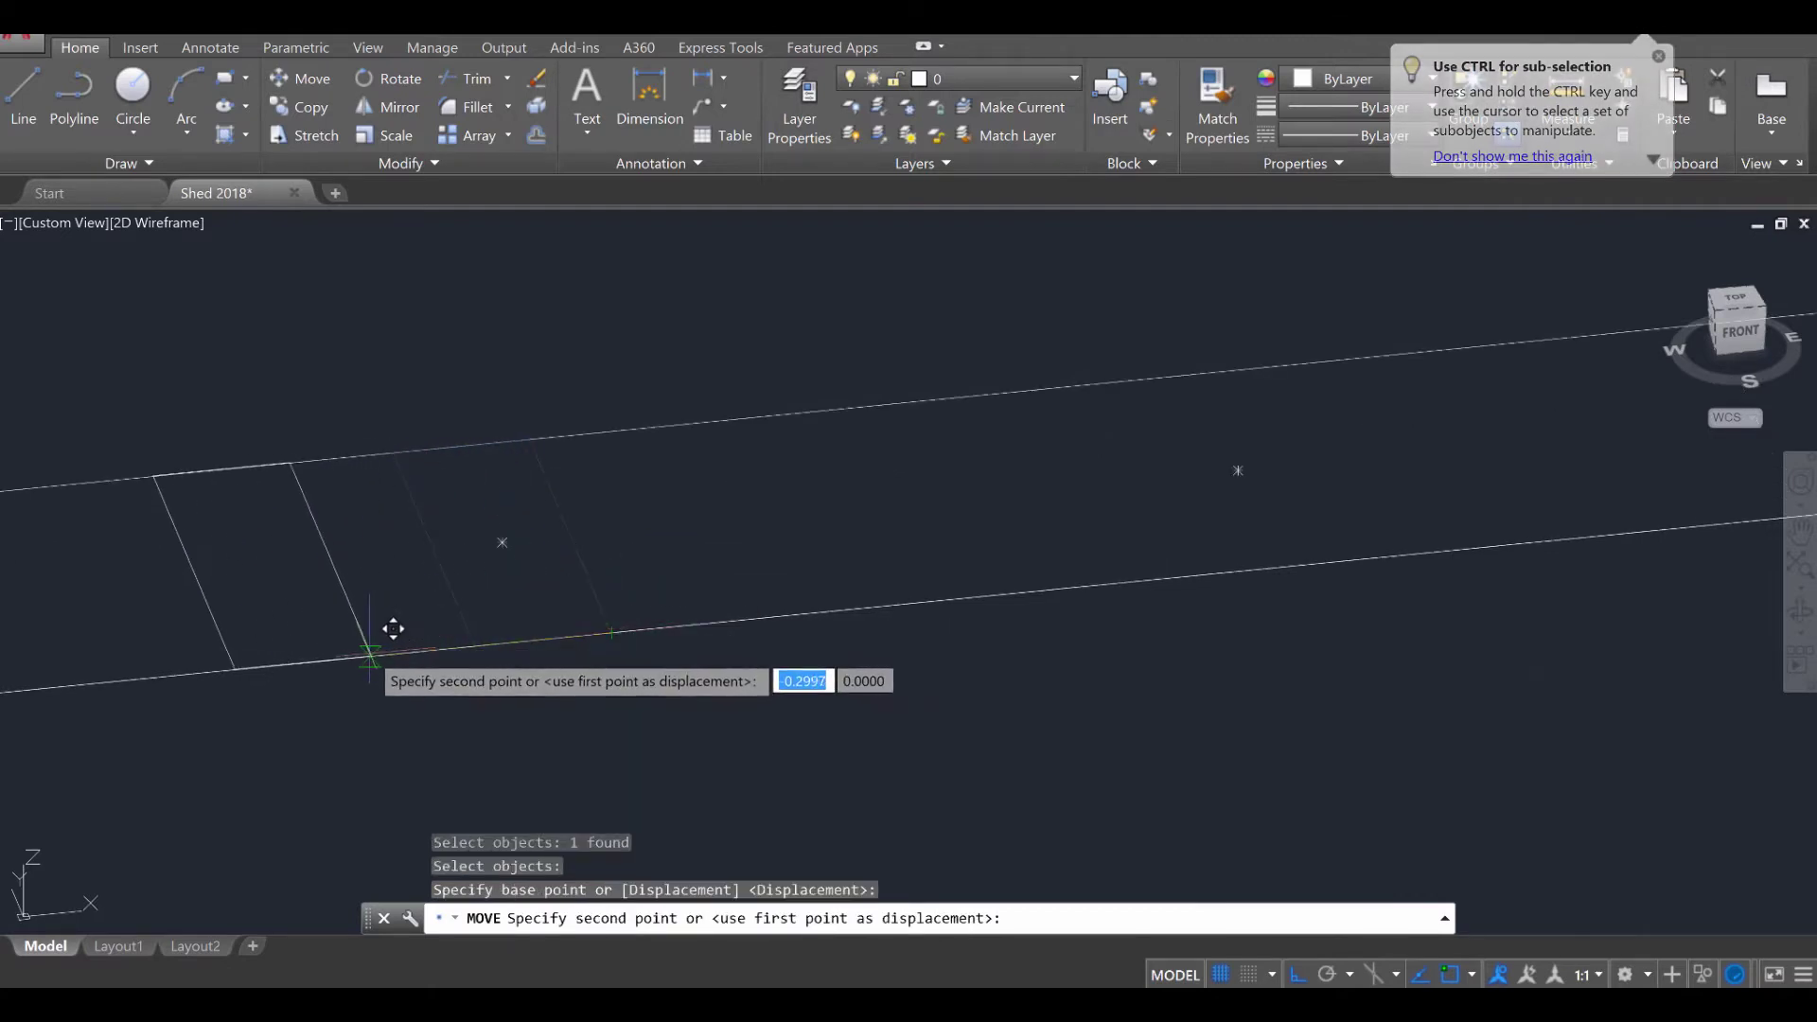
type(".5")
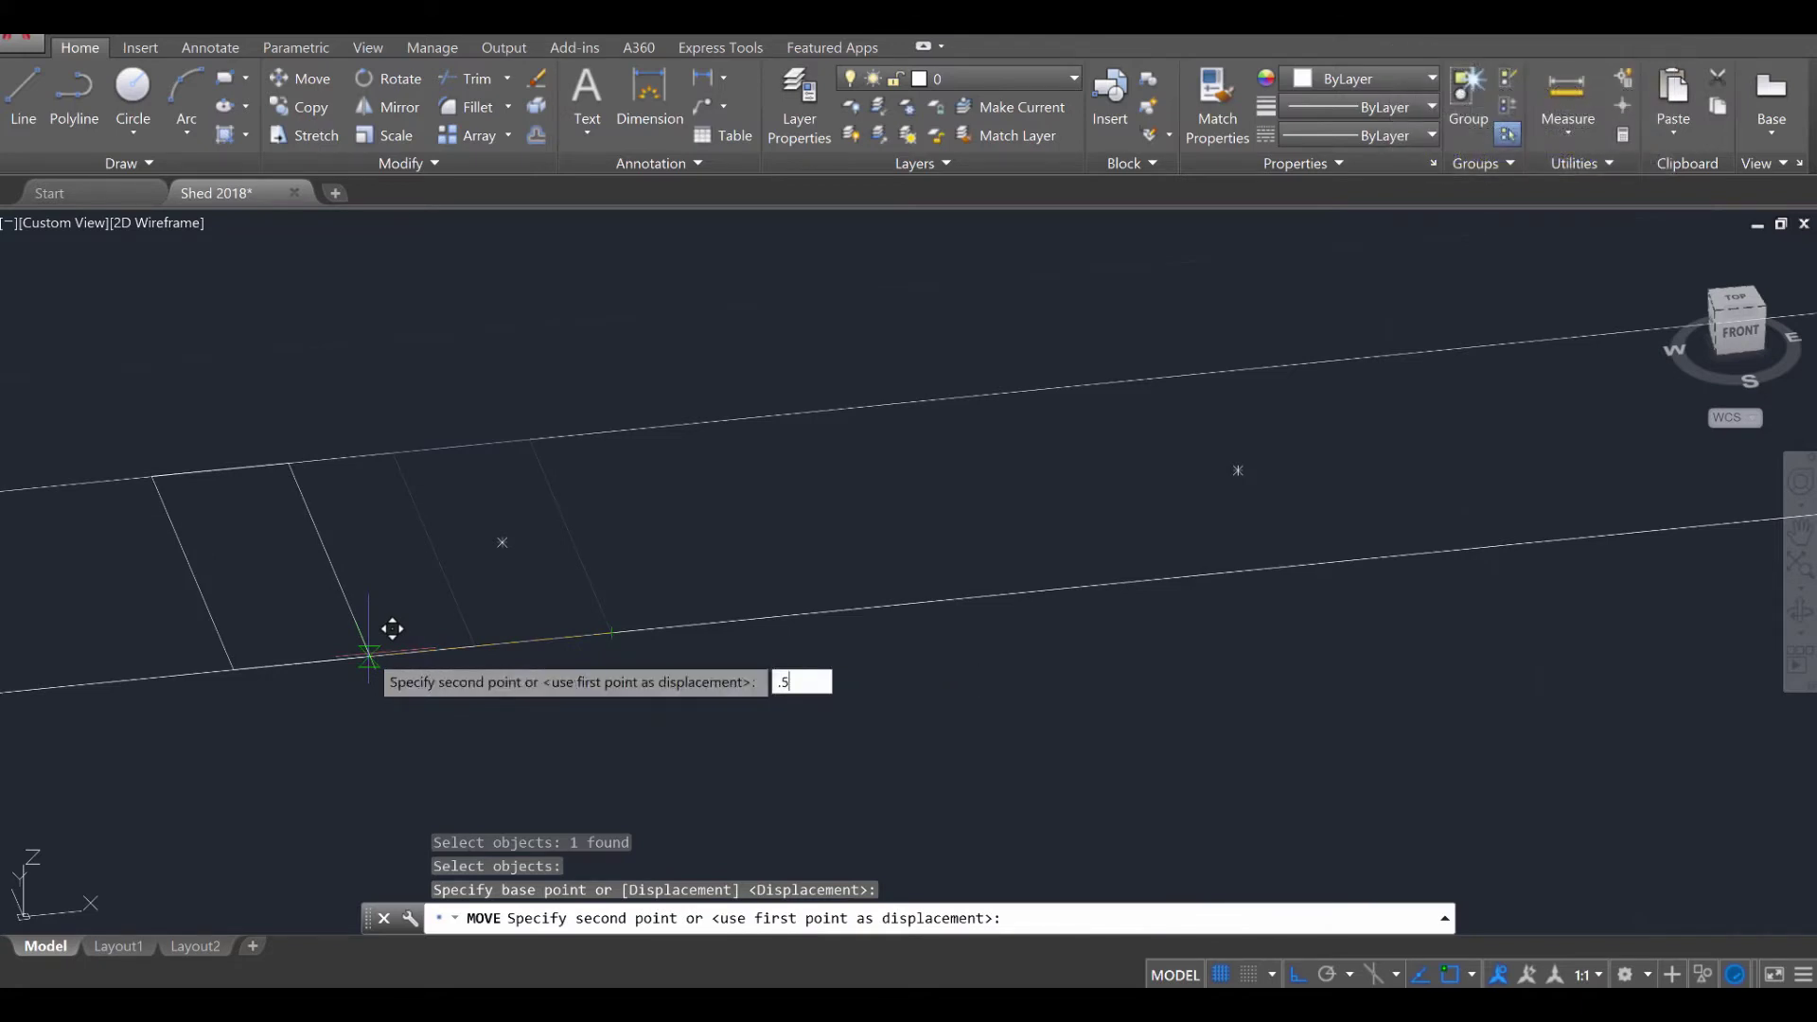
key("Return")
scroll(369, 650, "down", 5)
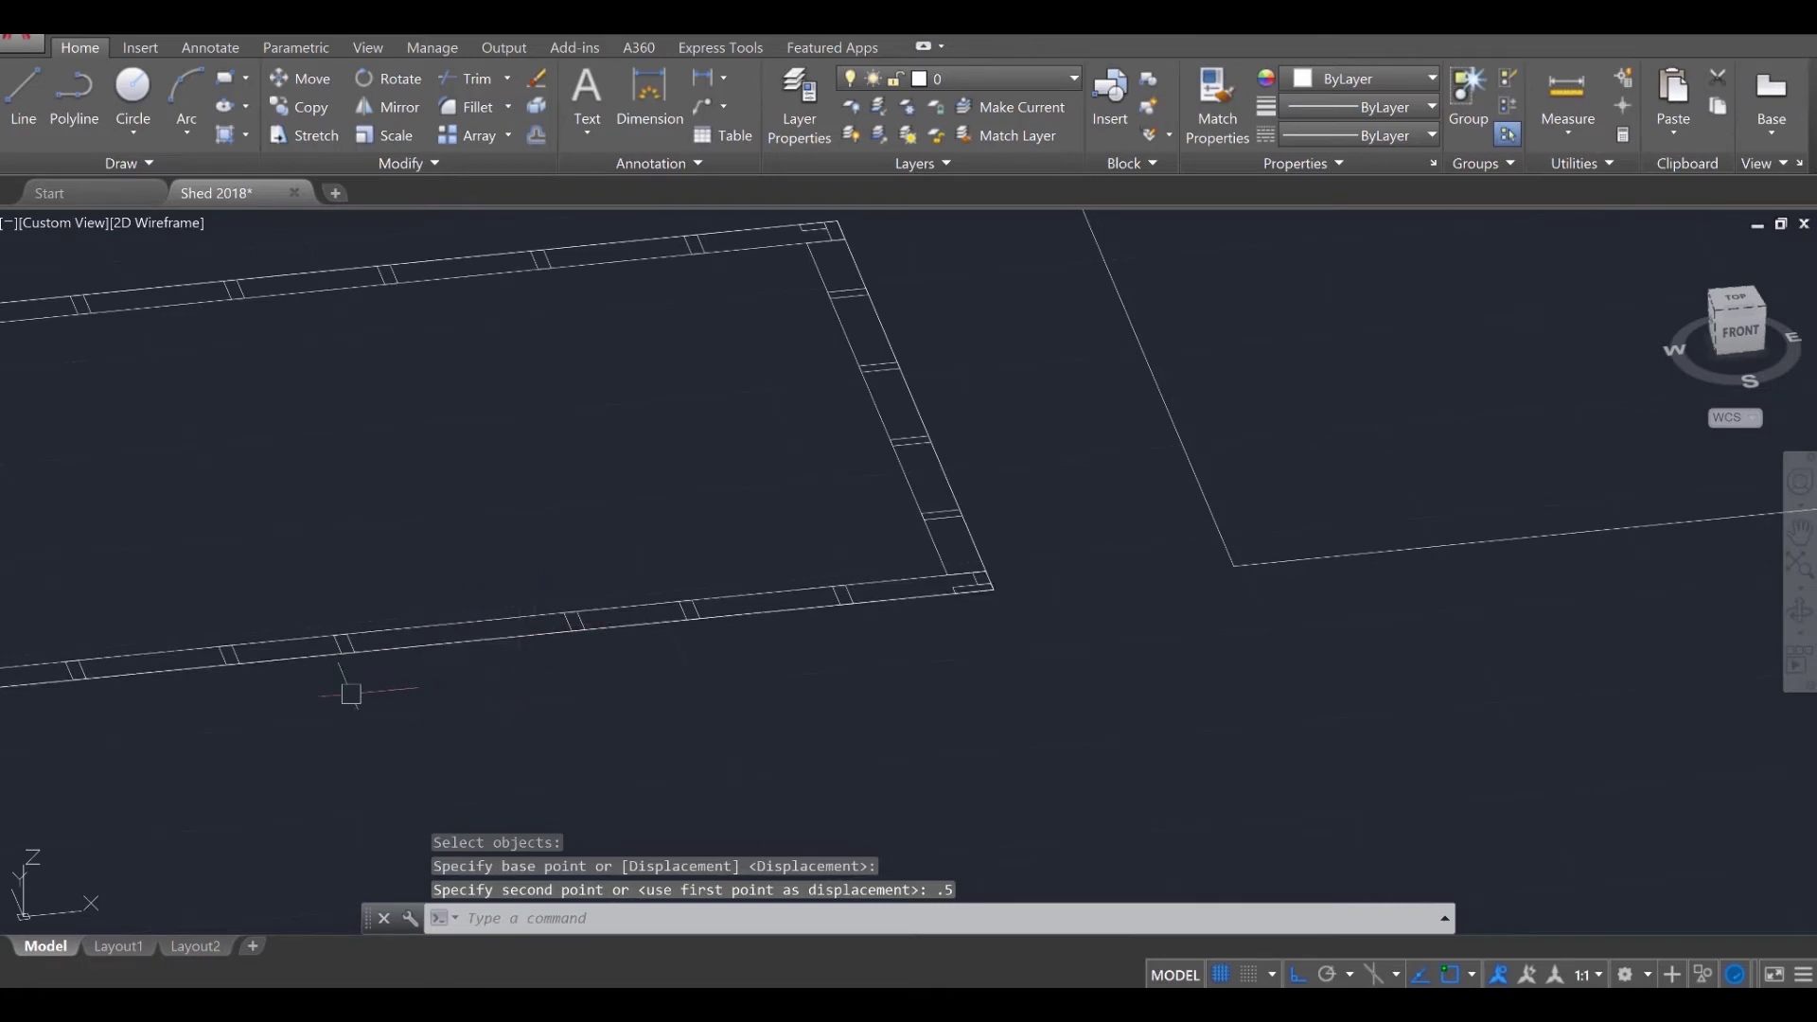
Copy the left wall's second intermediate stud from the back by 1 along the wall toward the front wall.
middle_click_drag(350, 687, 803, 625)
middle_click_drag(404, 593, 568, 649, "shift")
scroll(592, 688, "up", 4)
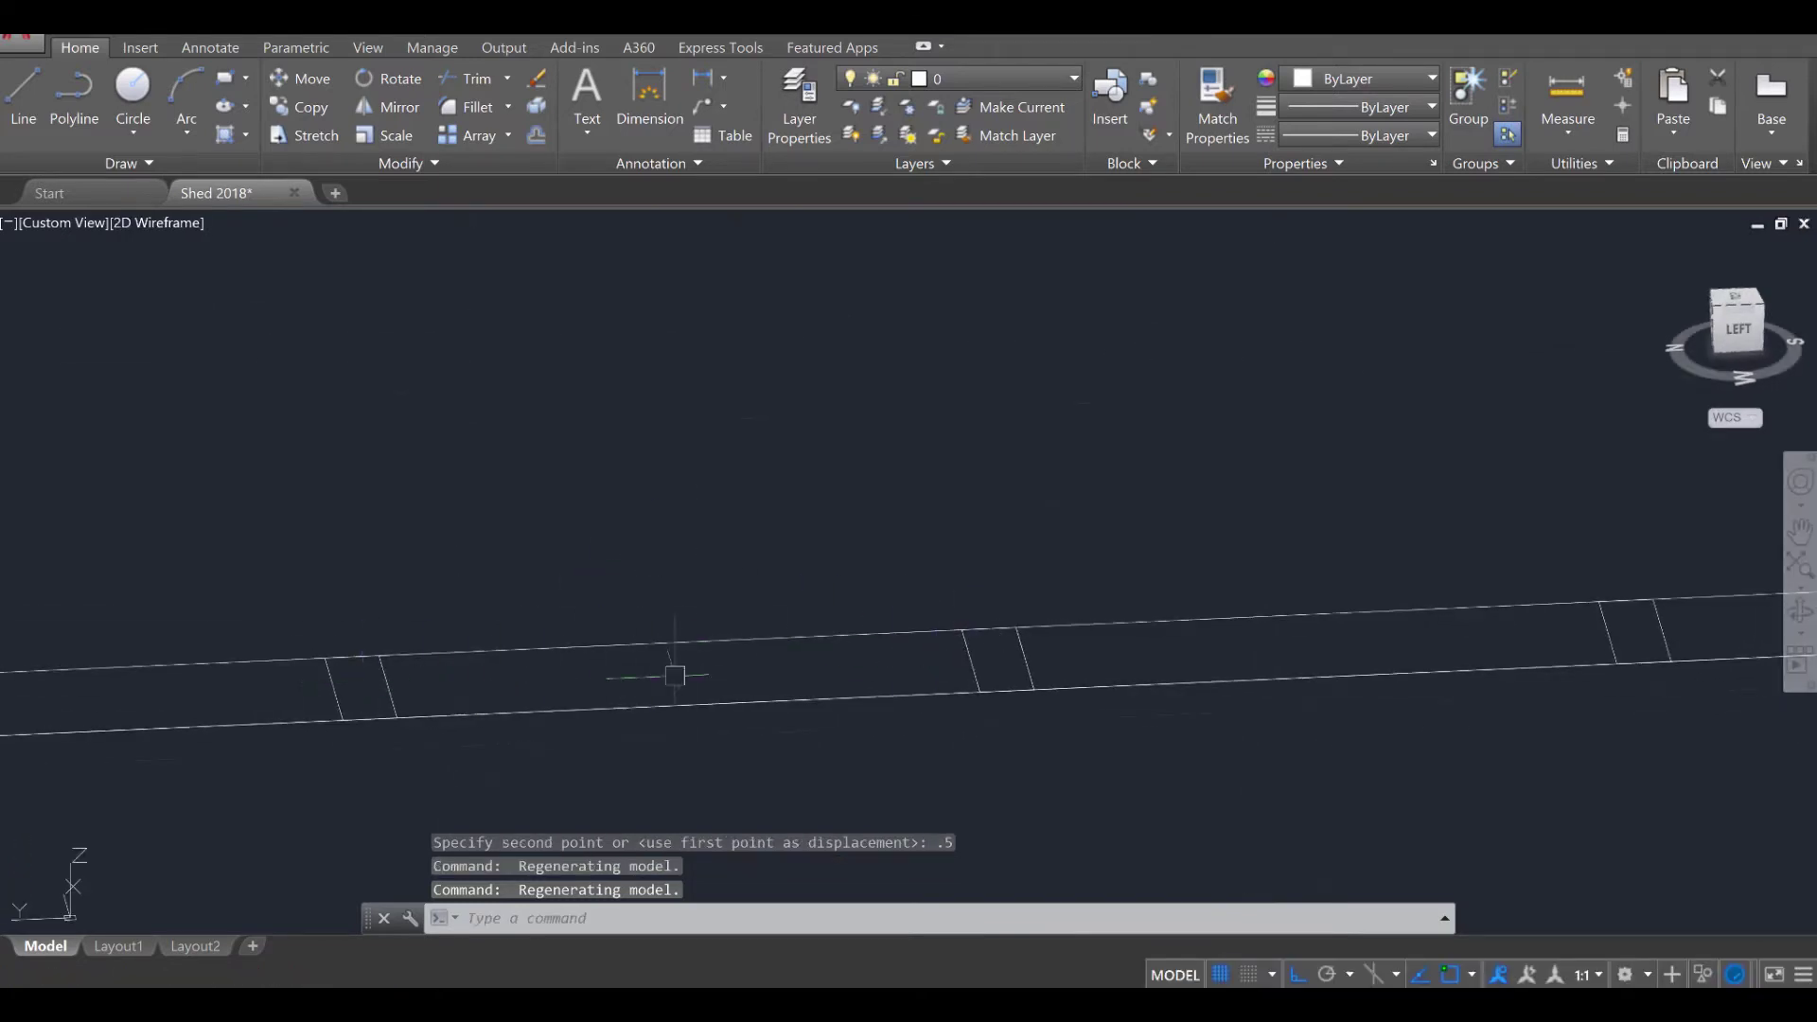
key("Escape")
key("Escape")
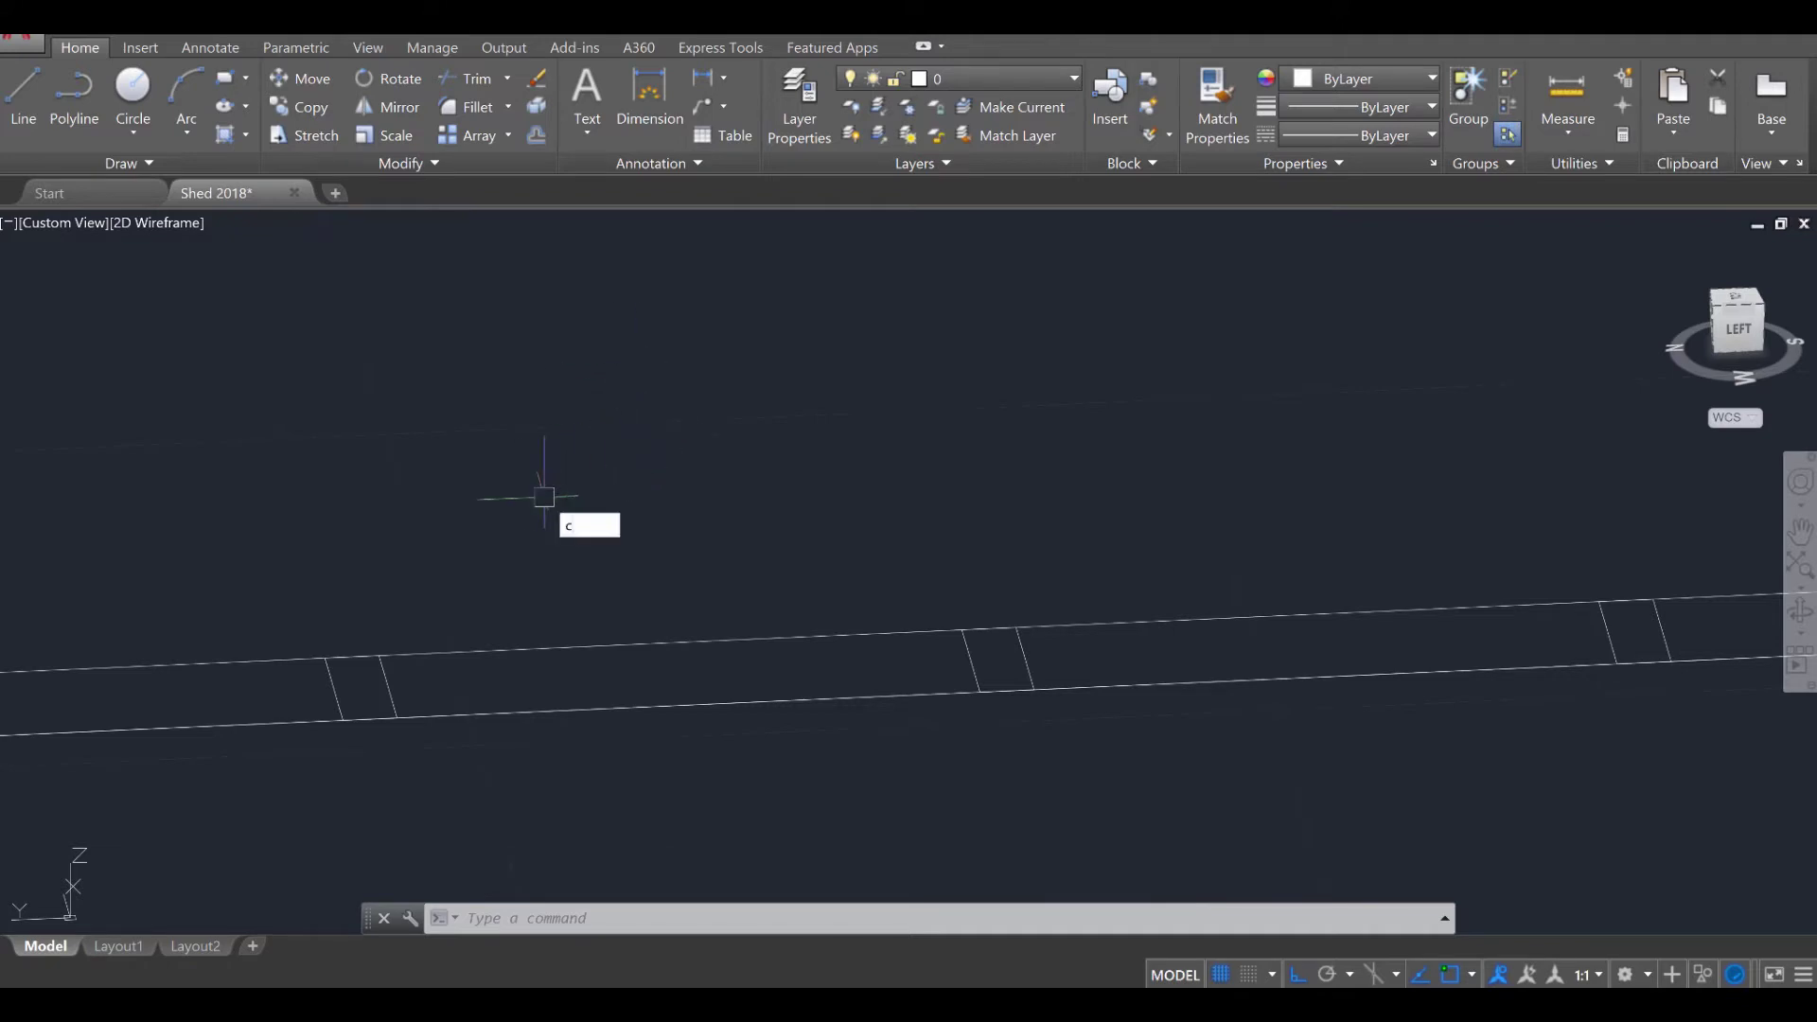
type("o")
key("Return")
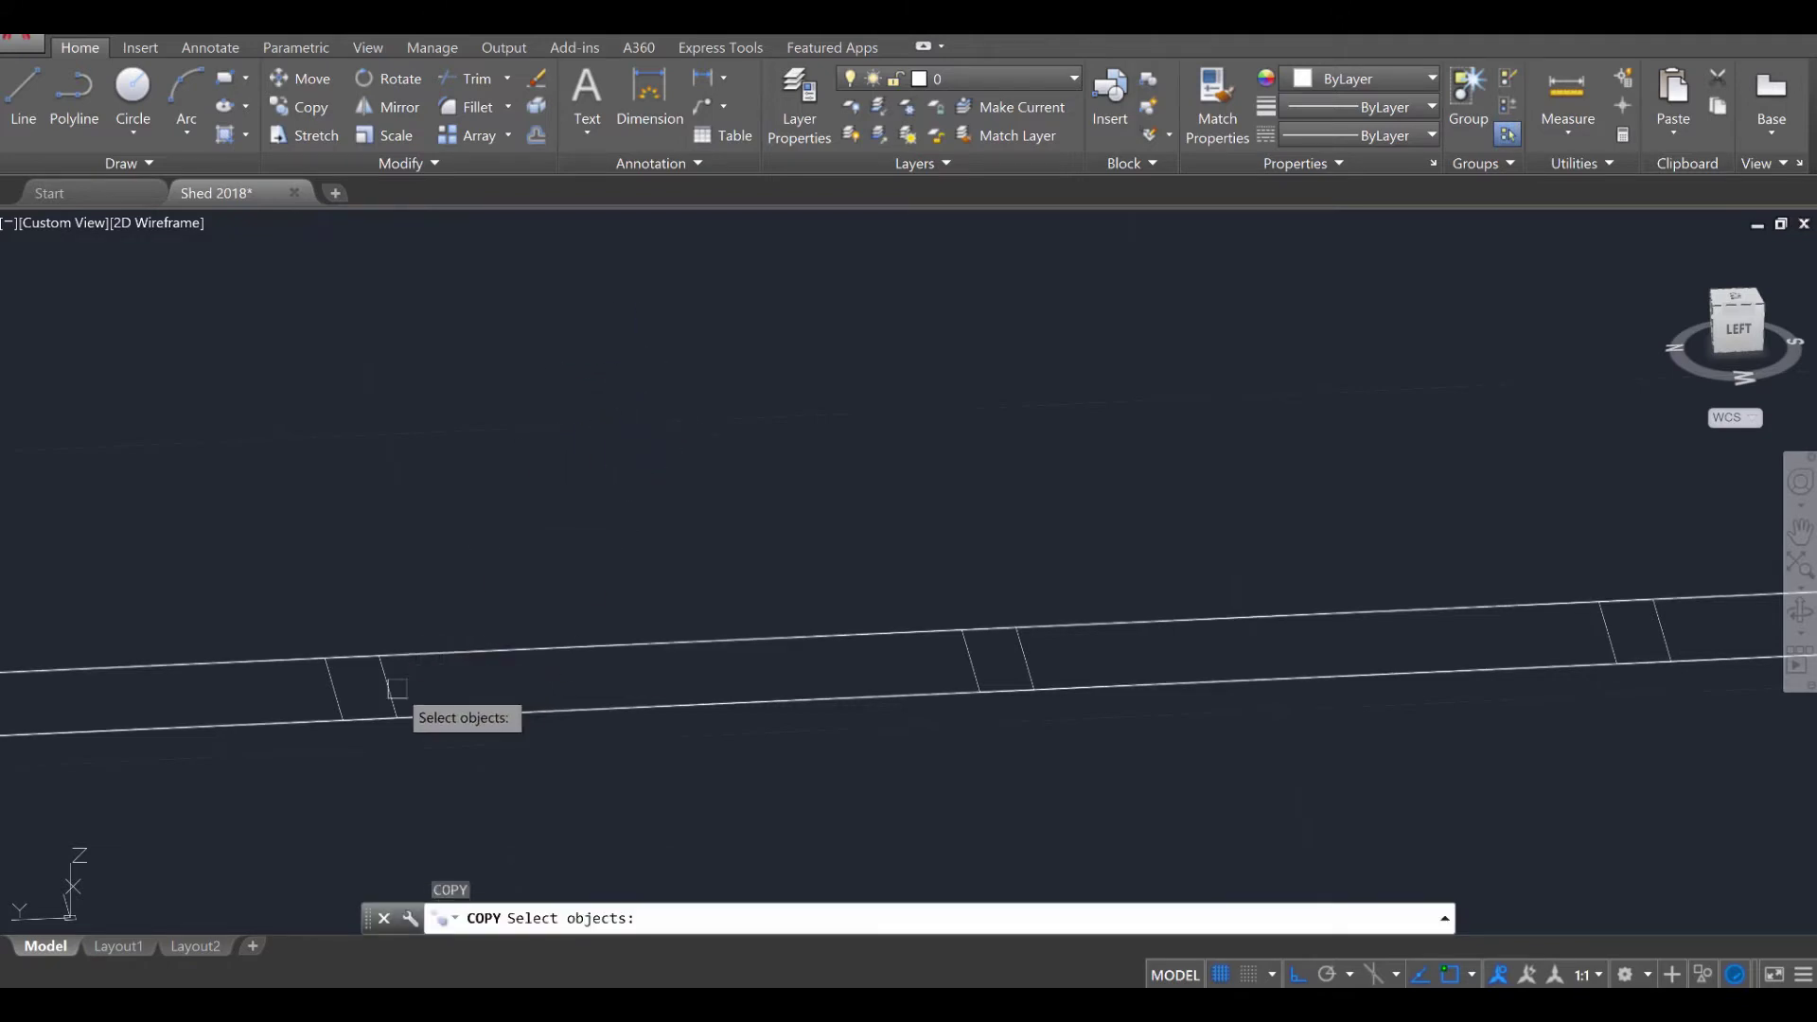
left_click(396, 688)
key("Return")
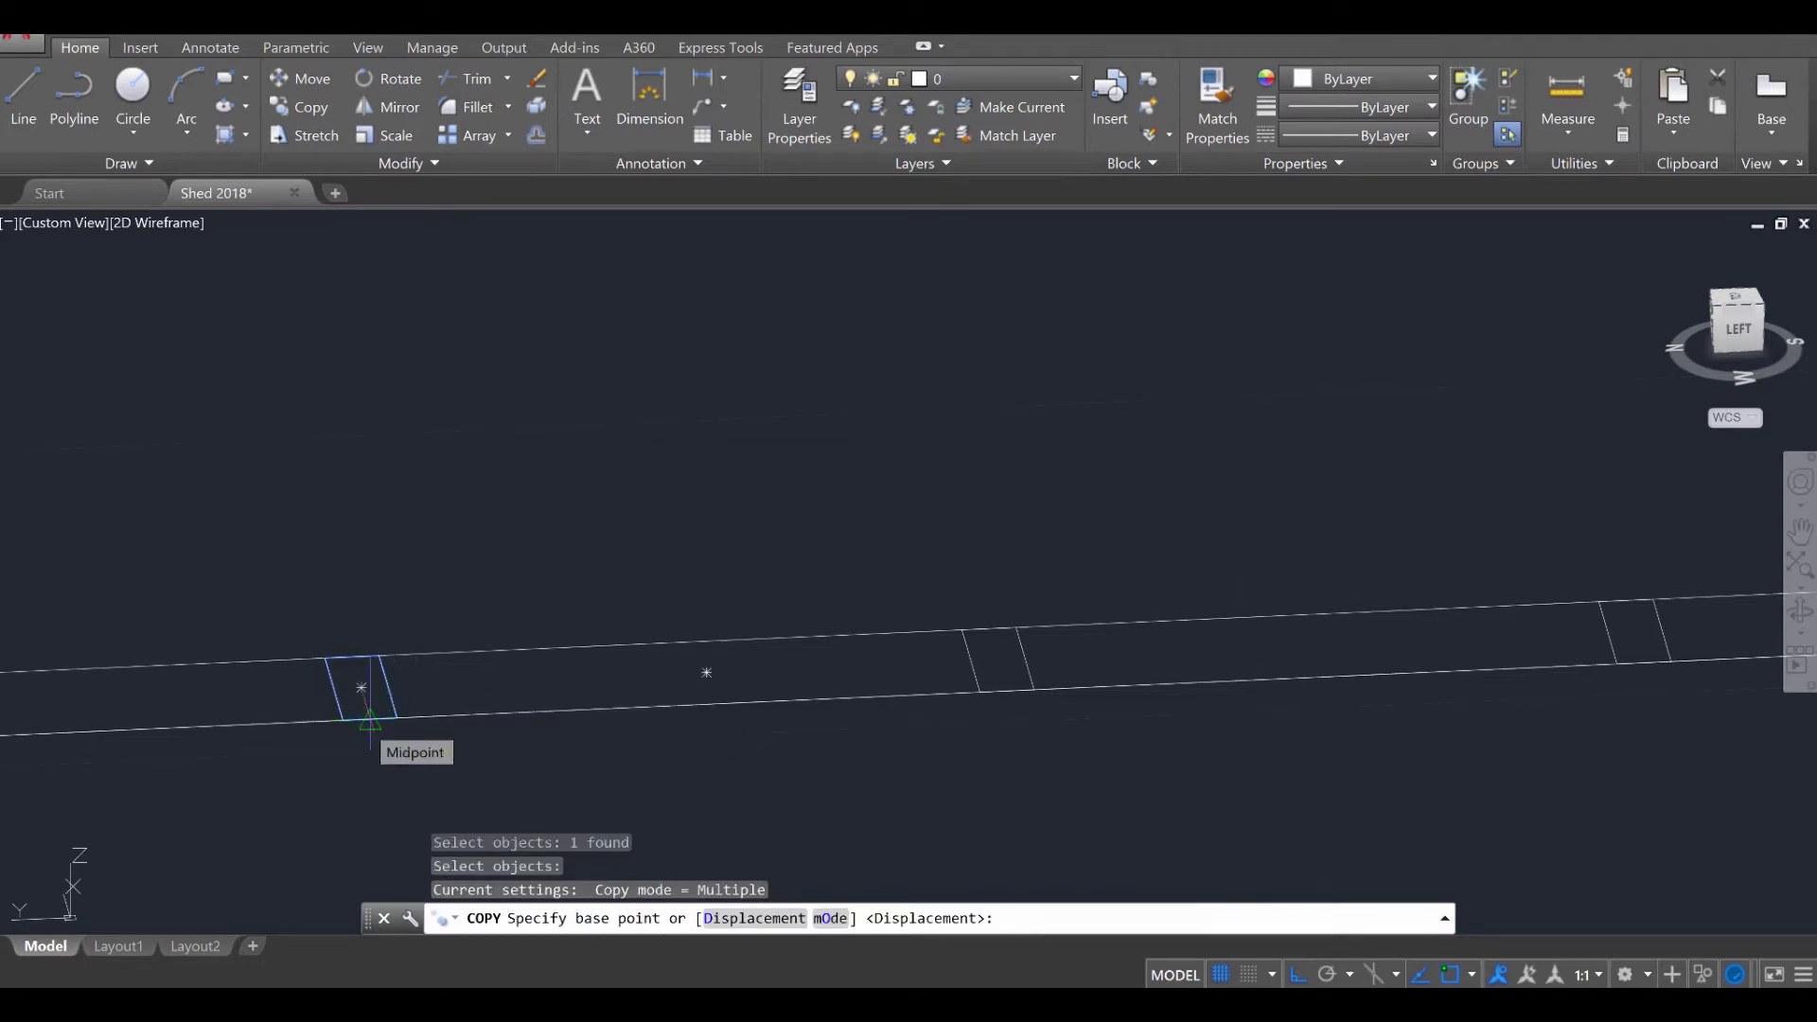
left_click(370, 721)
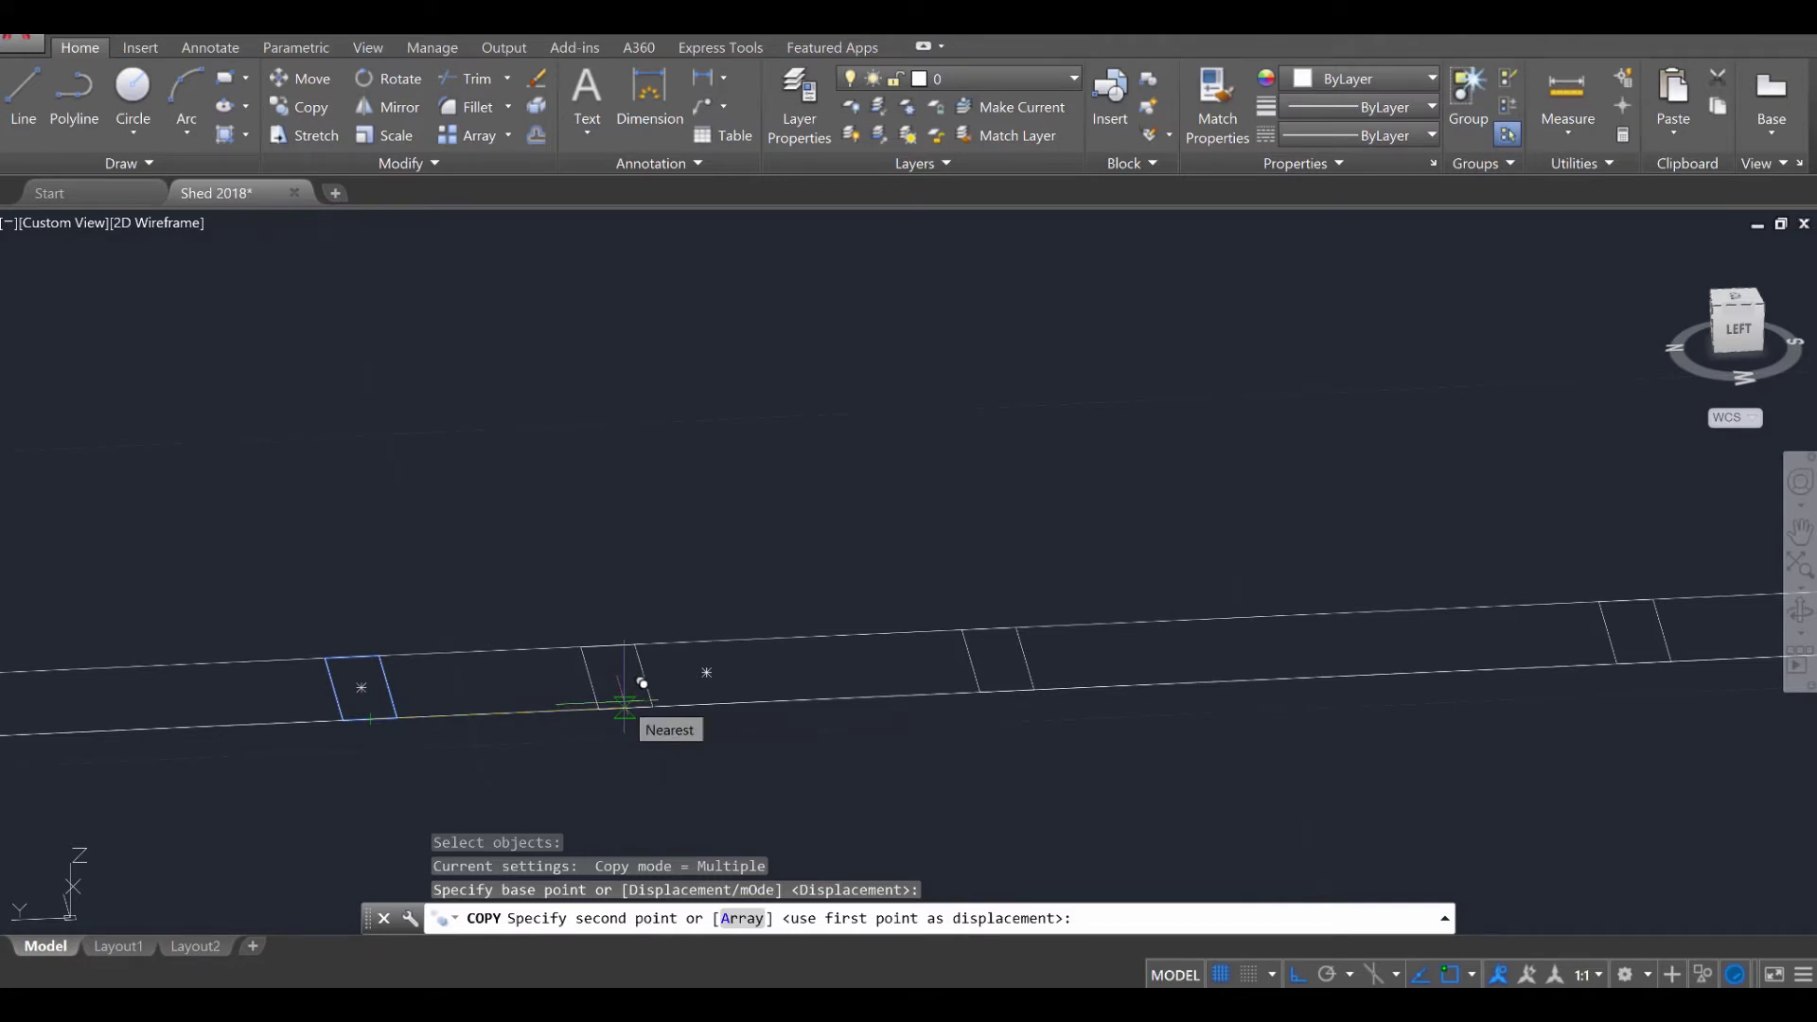
type("1")
key("Return")
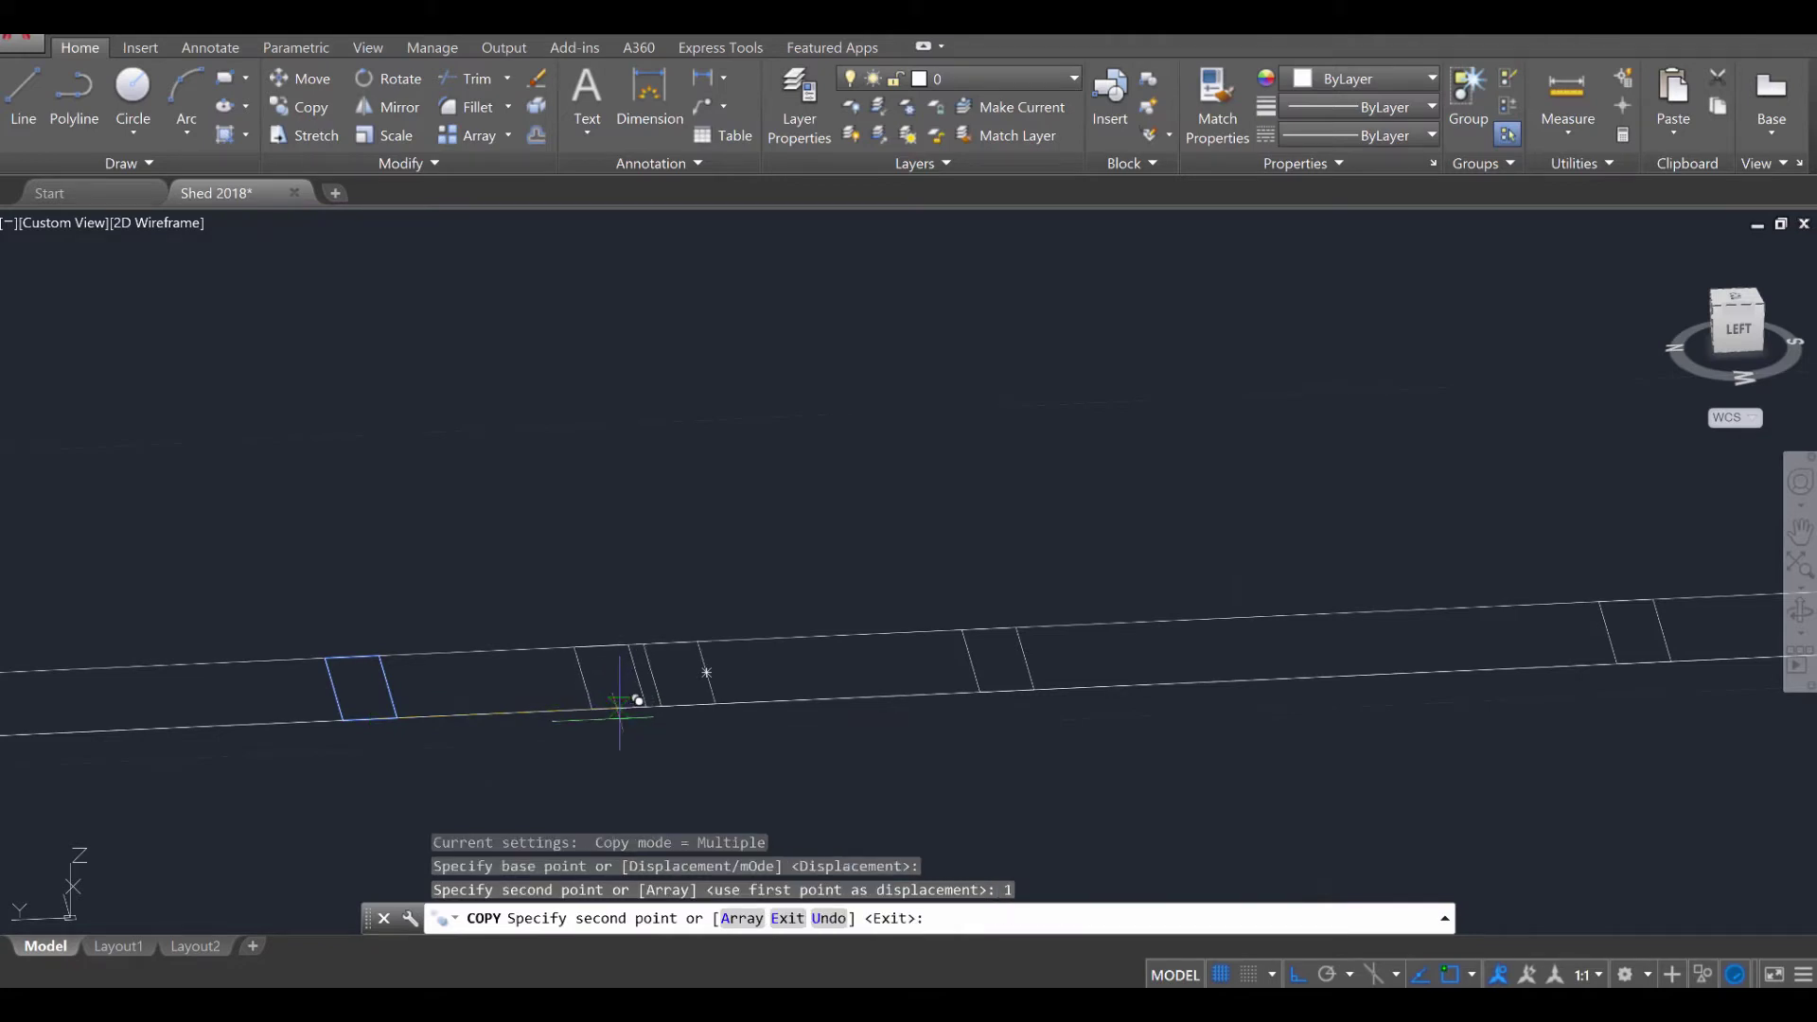
key("Escape")
Trim both front wall lines between the third and fourth intermediate studs to open the doorway.
middle_click_drag(600, 535, 648, 609, "shift")
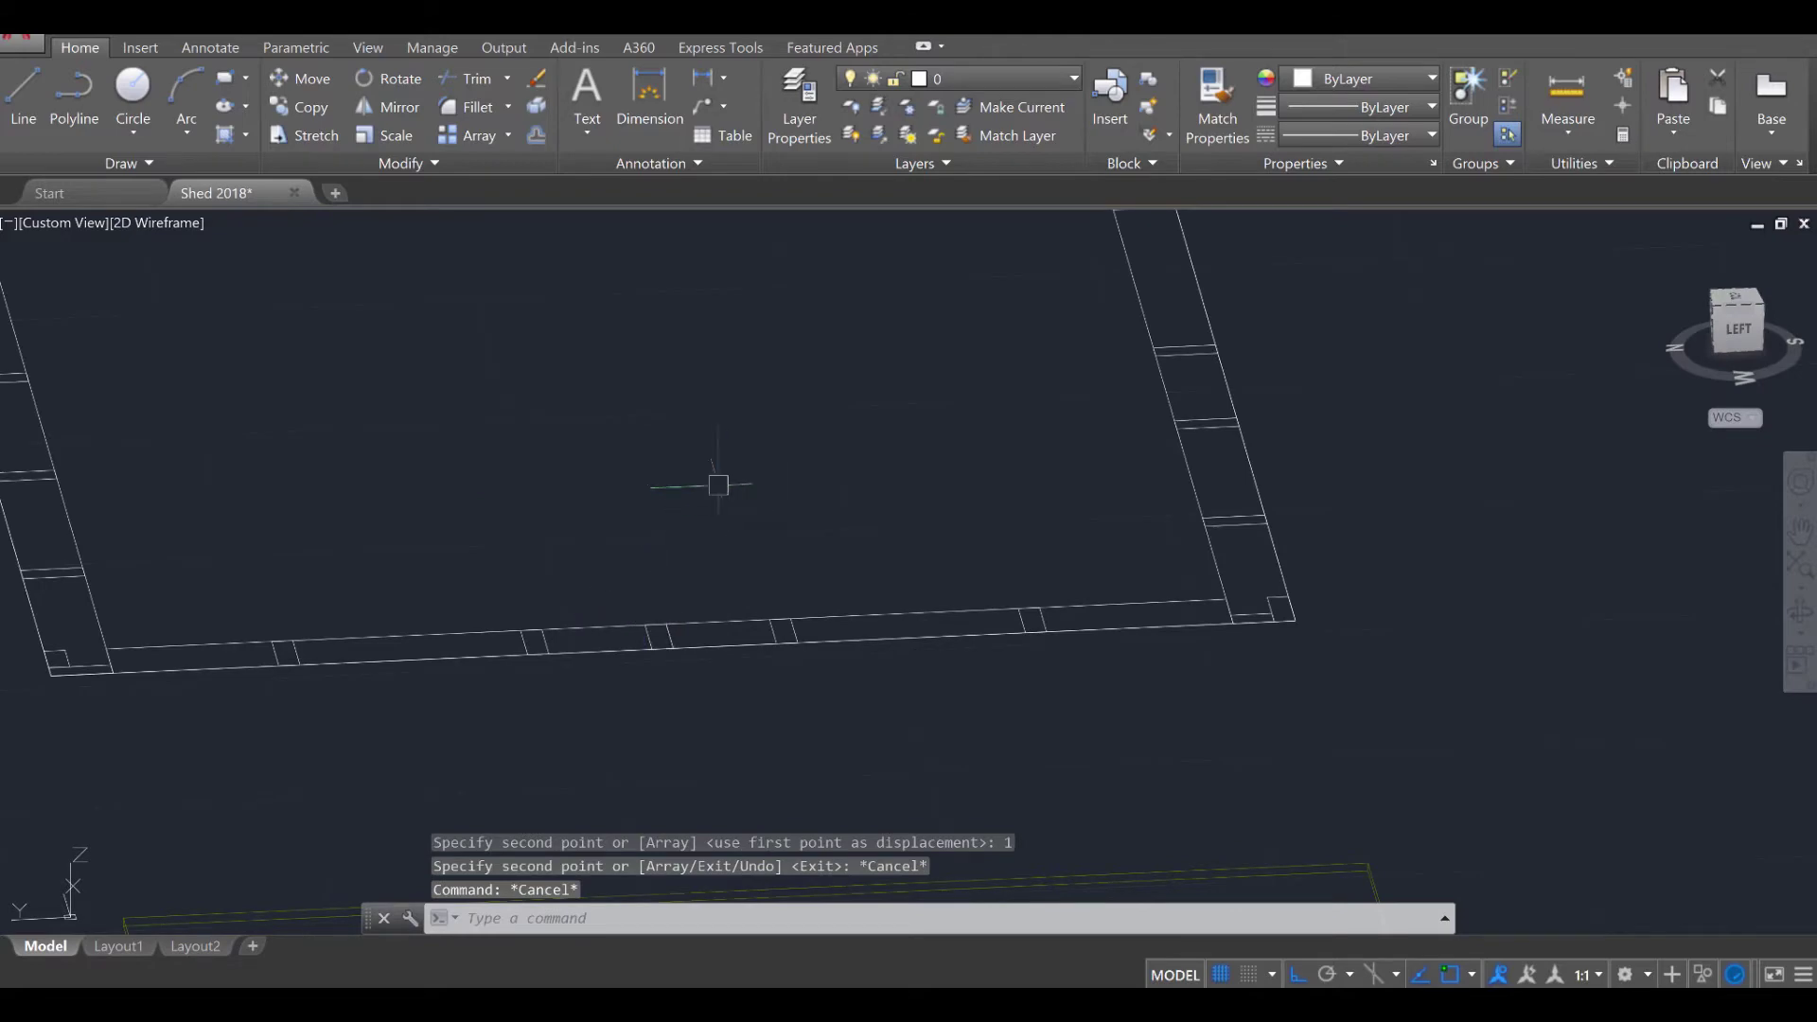
middle_click_drag(718, 485, 653, 681, "shift")
scroll(637, 731, "up", 8)
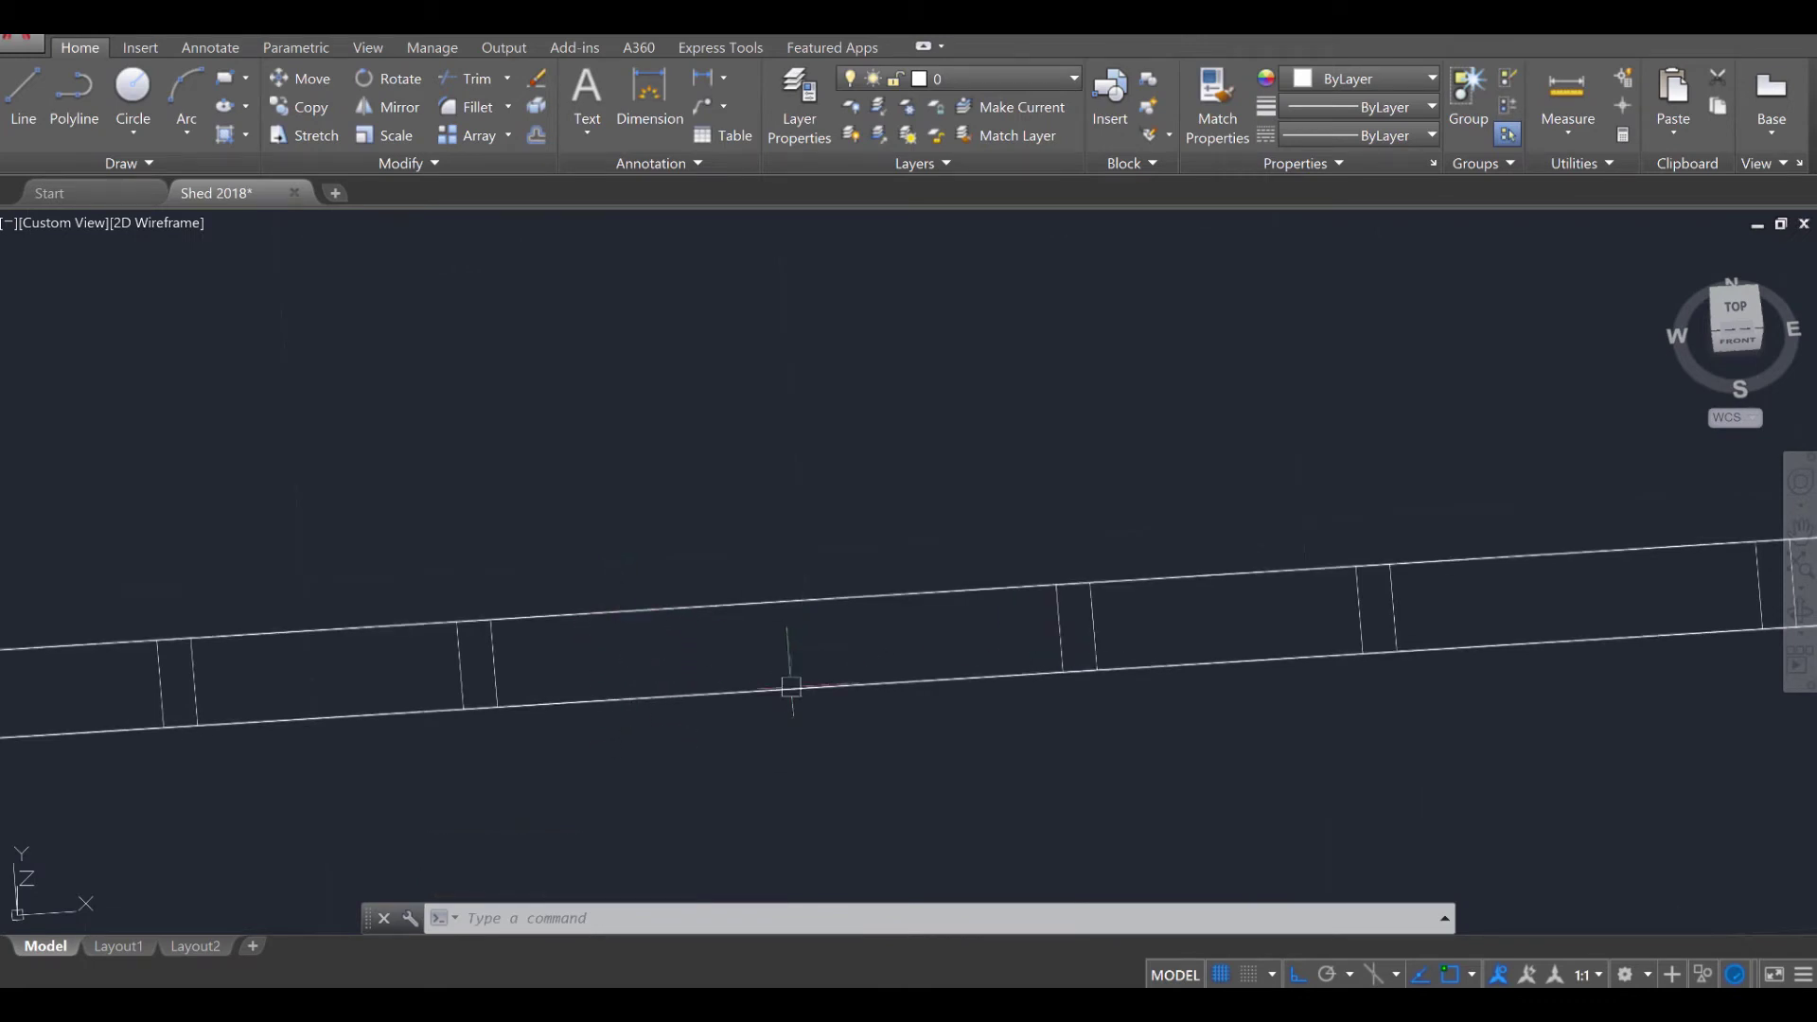
scroll(747, 663, "down", 4)
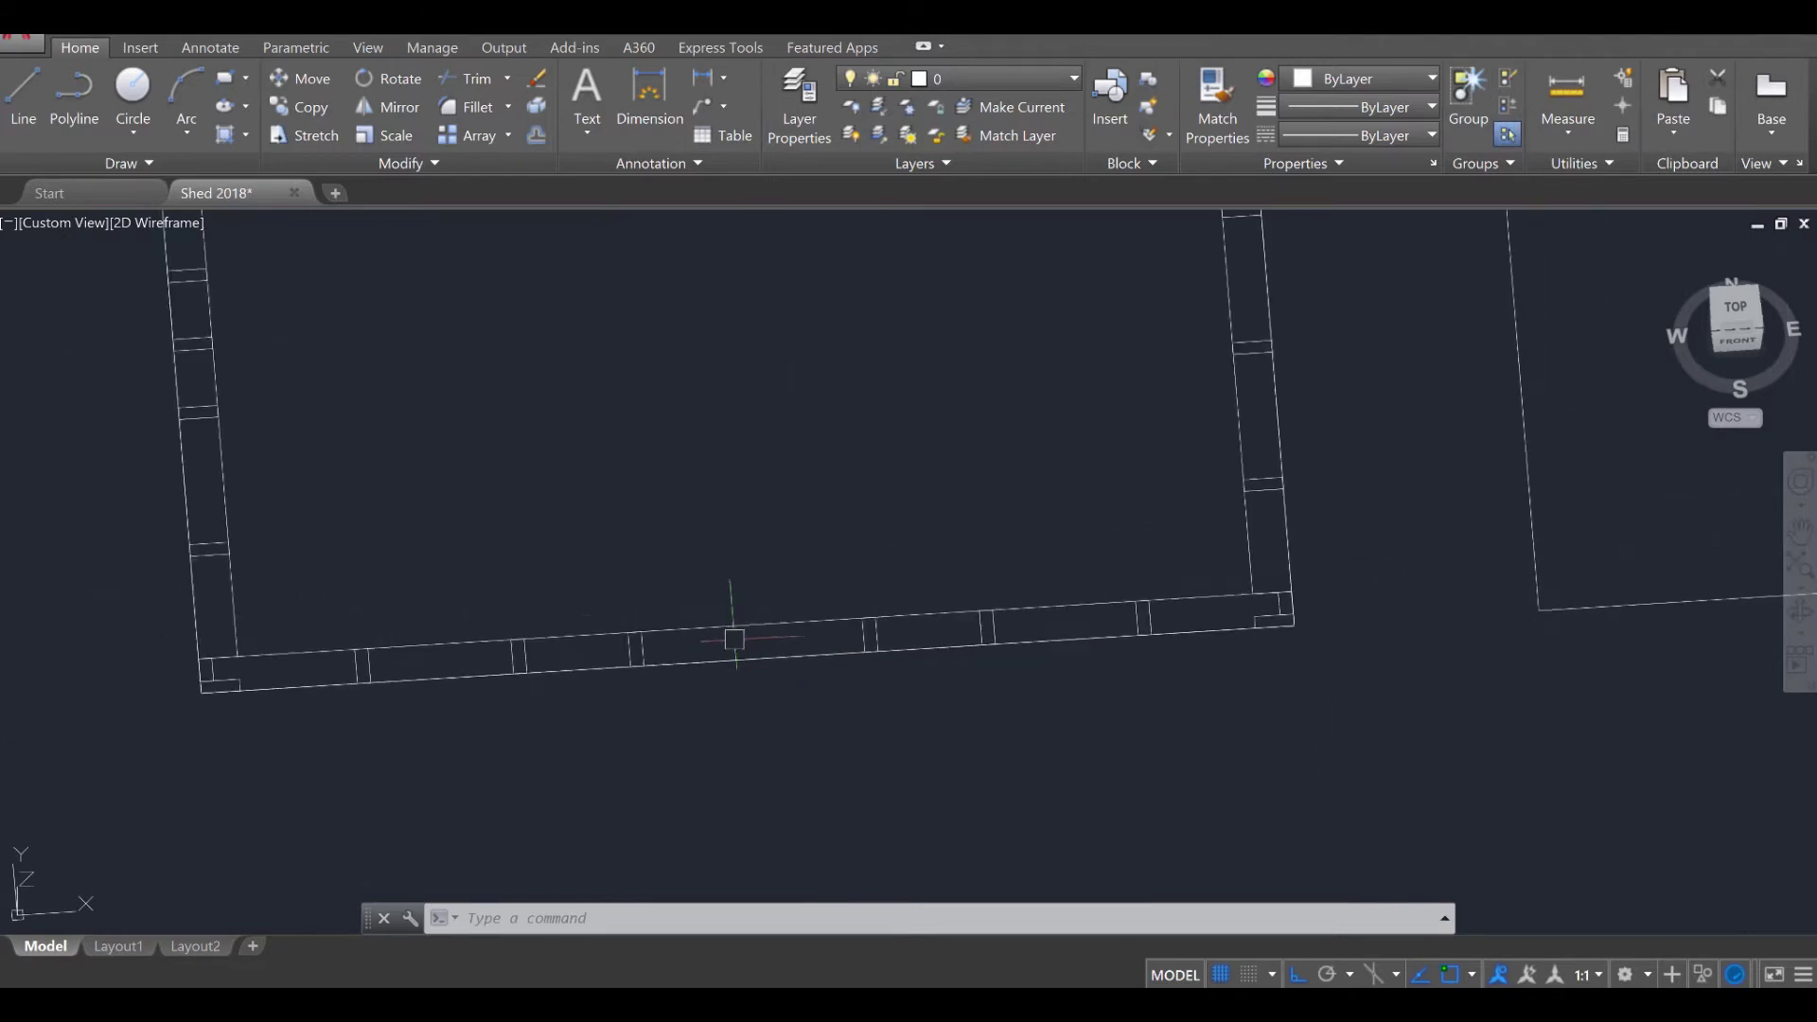
scroll(715, 639, "up", 2)
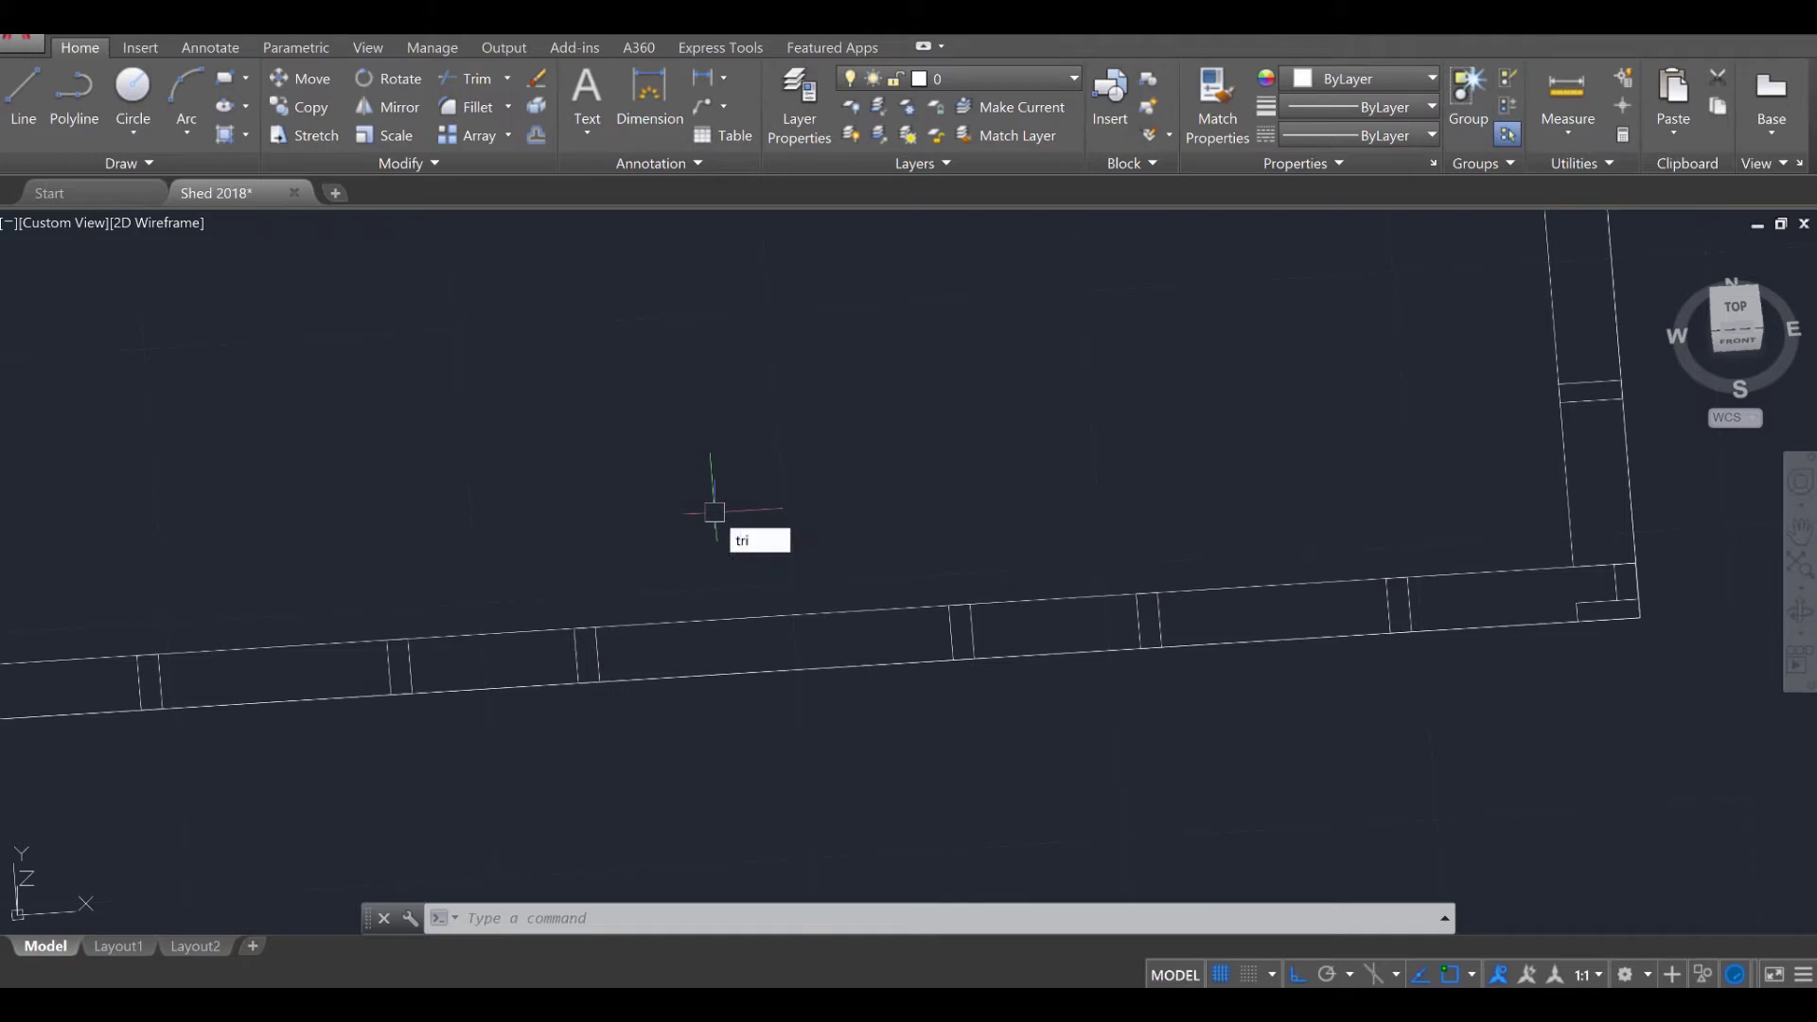
type("m")
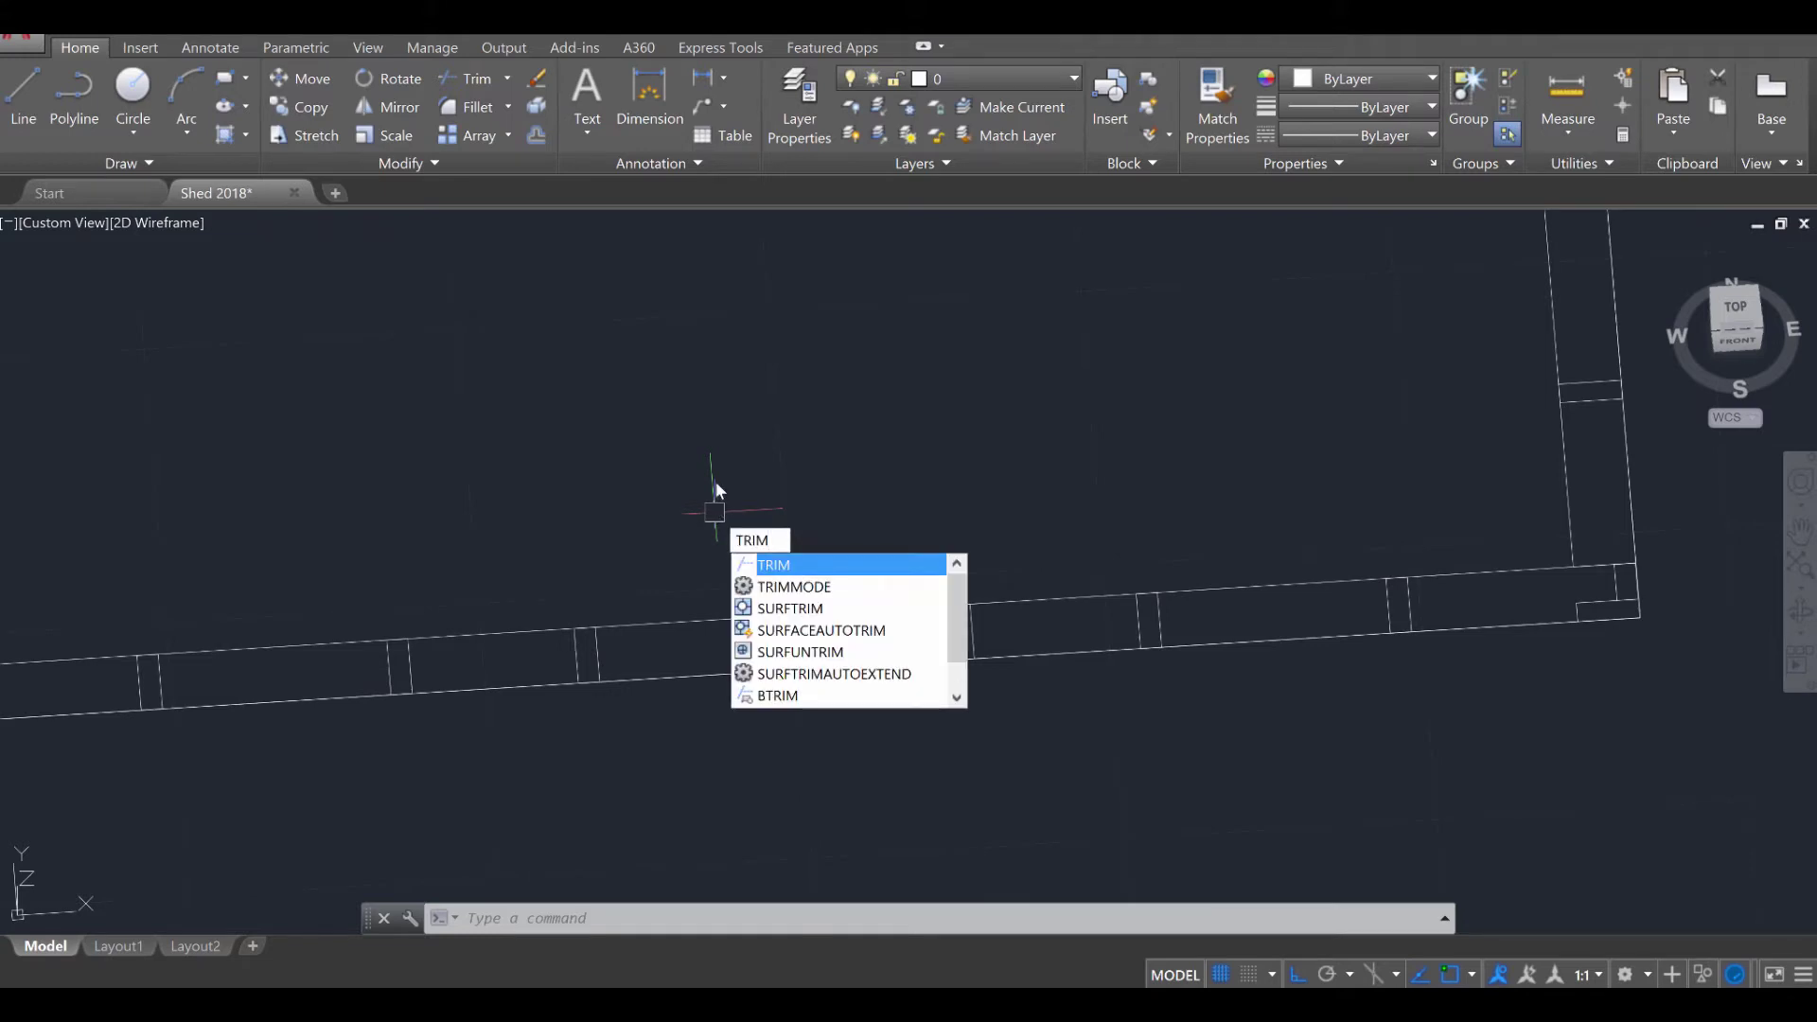
key("Return")
left_click(295, 380)
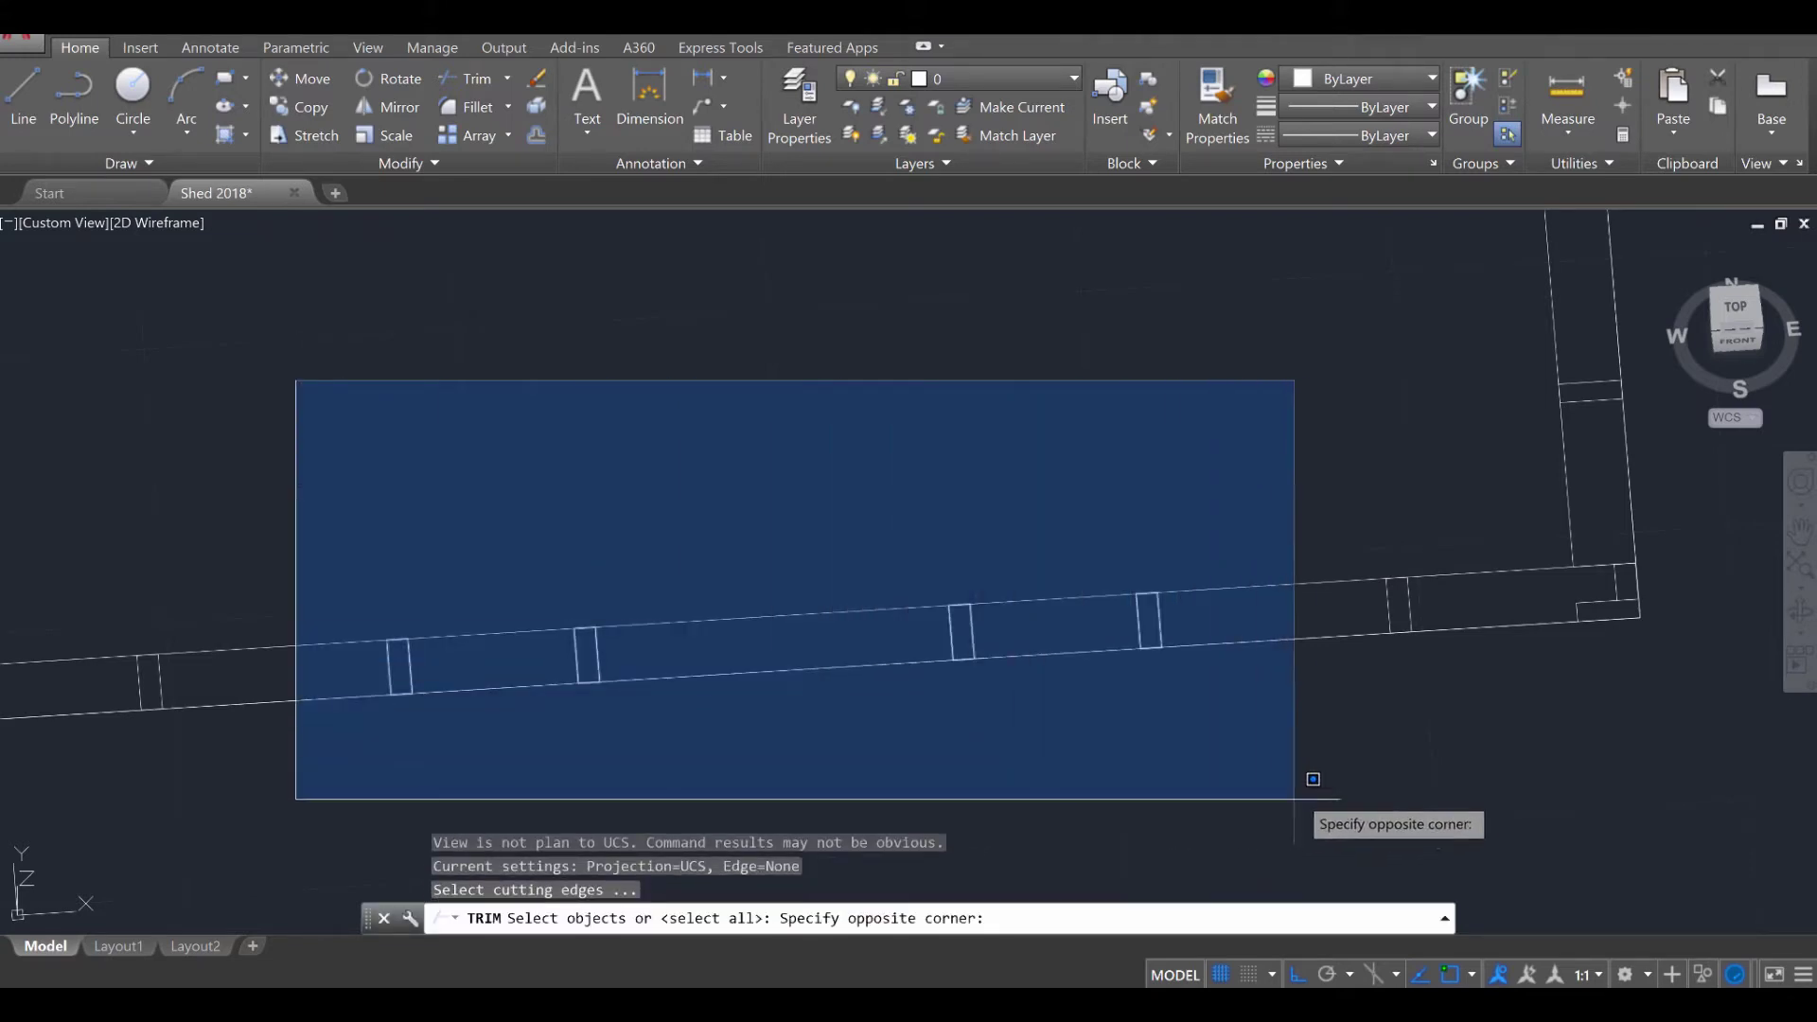
left_click(1668, 858)
left_click(1227, 803)
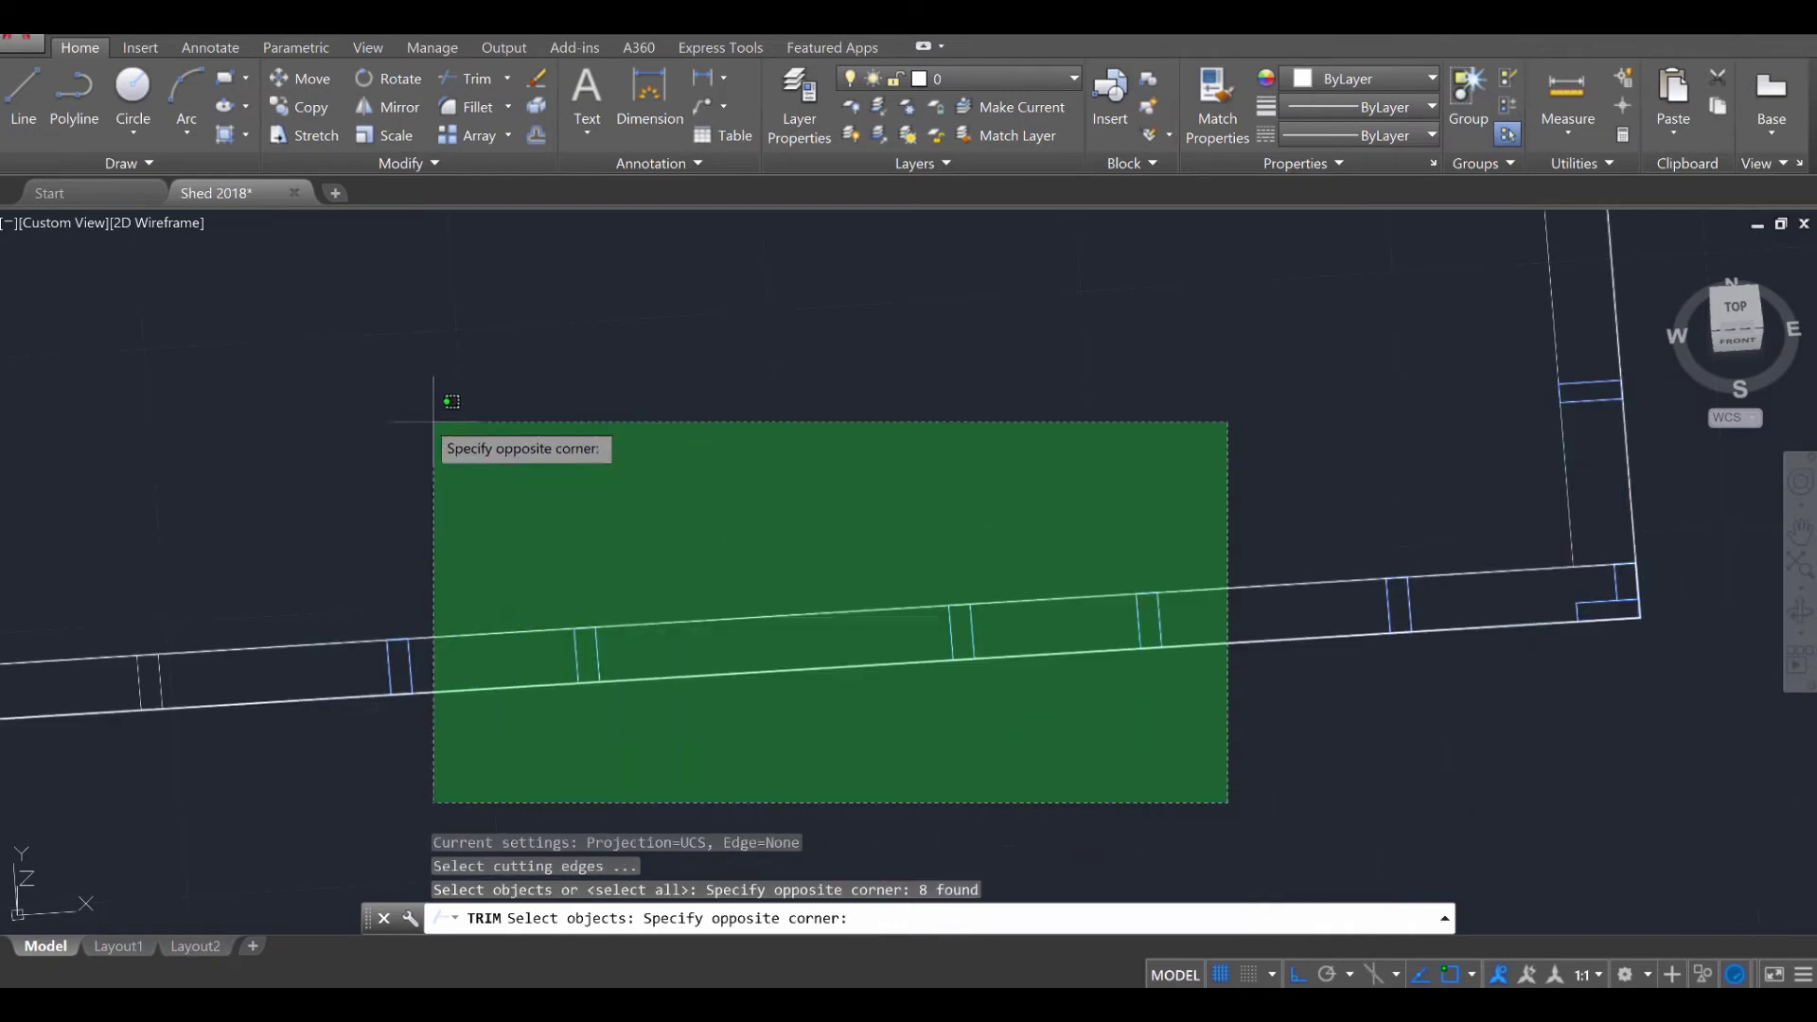
left_click(227, 376)
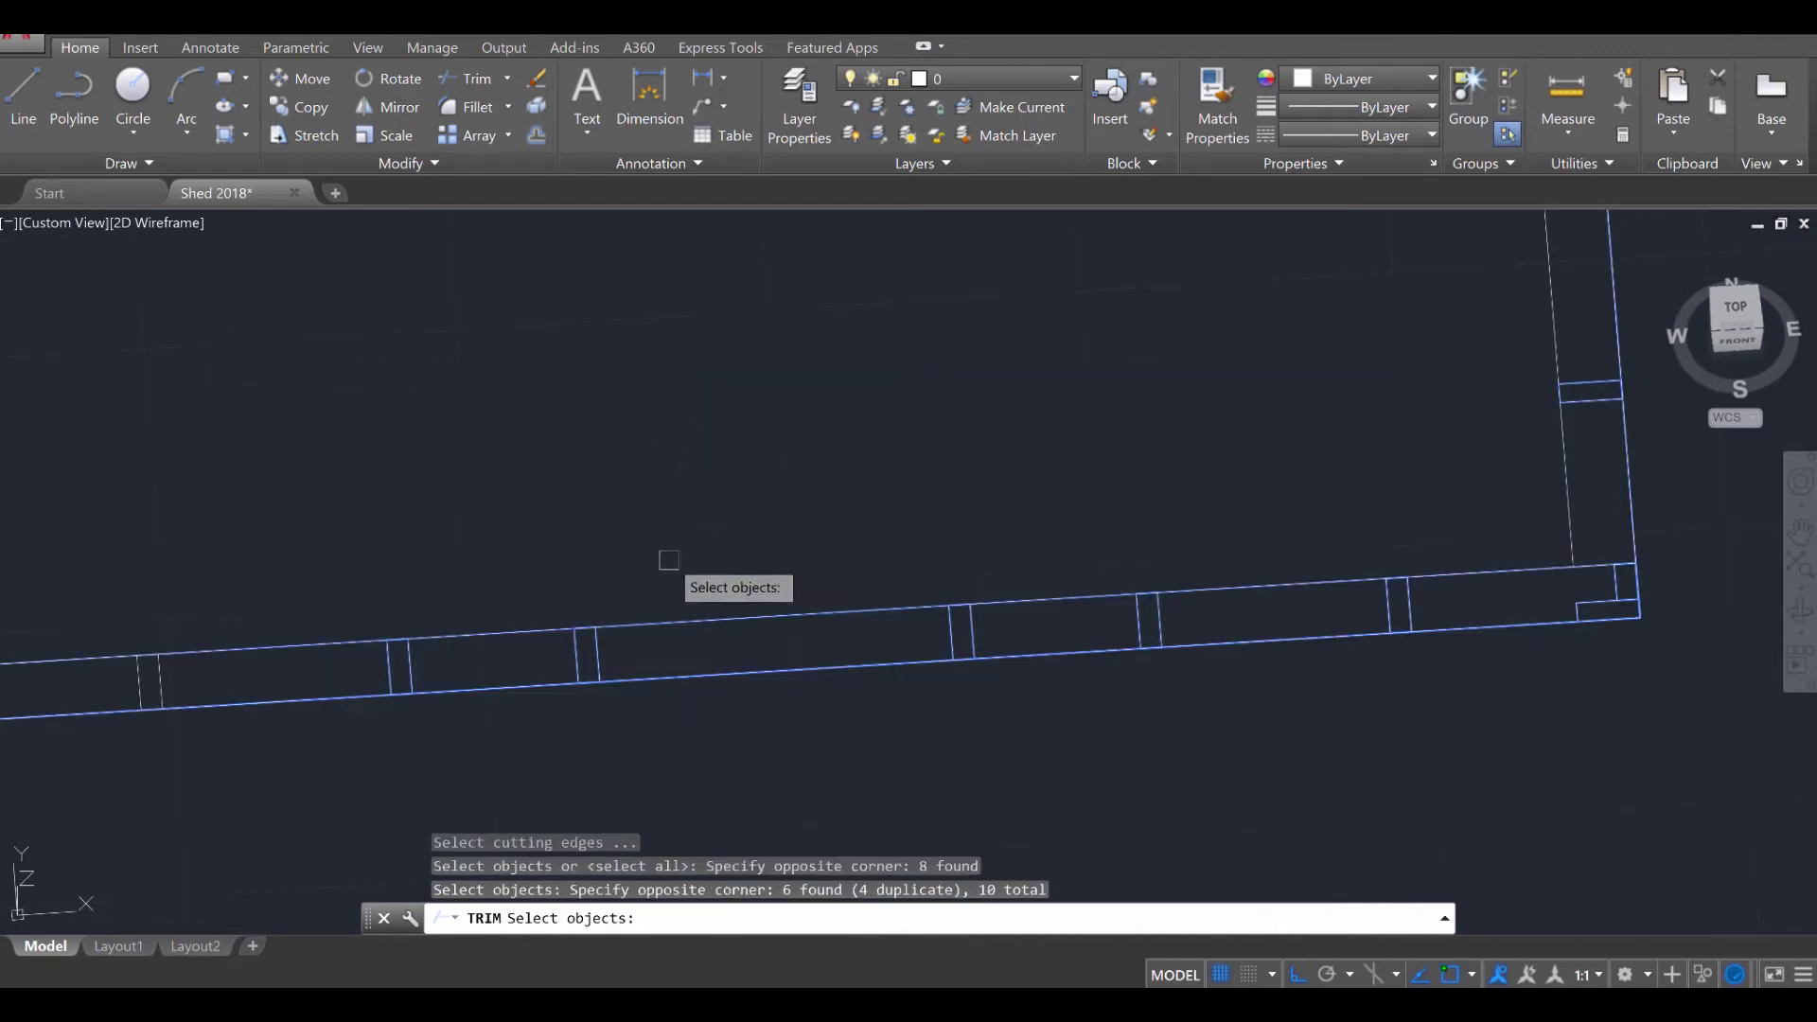
key("Return")
left_click(650, 624)
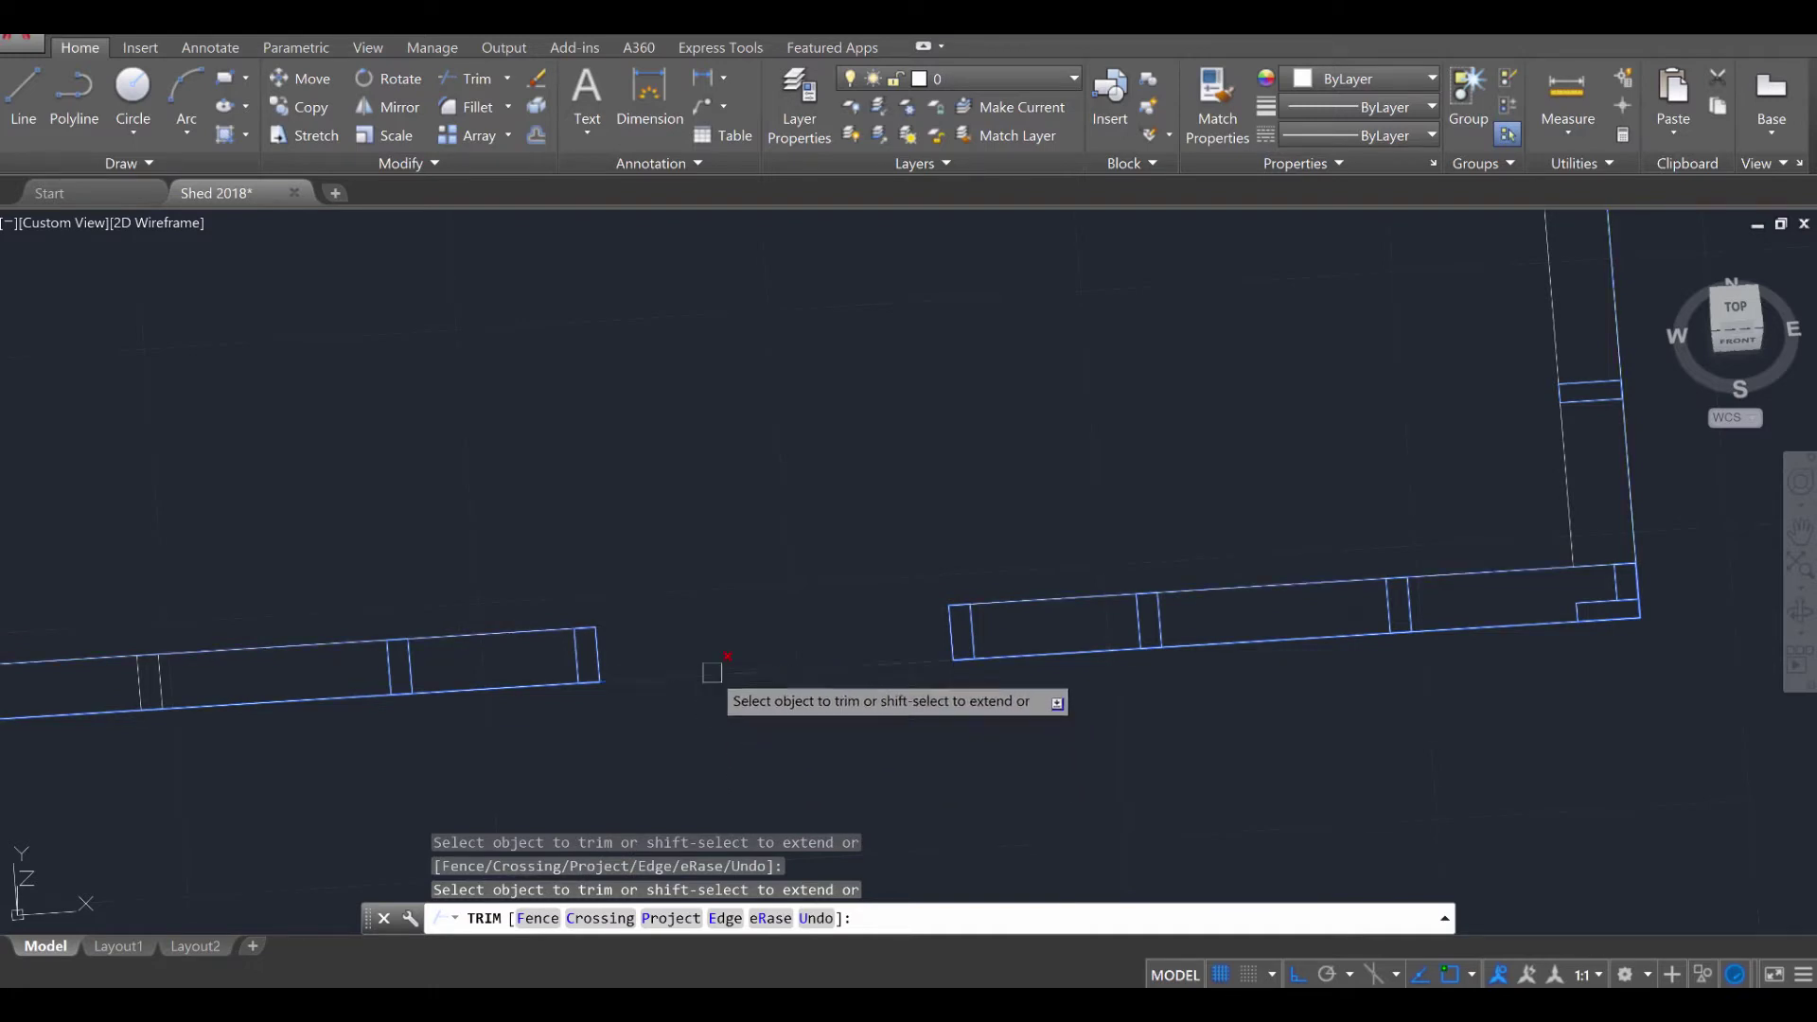
scroll(741, 725, "down", 2)
scroll(738, 663, "down", 2)
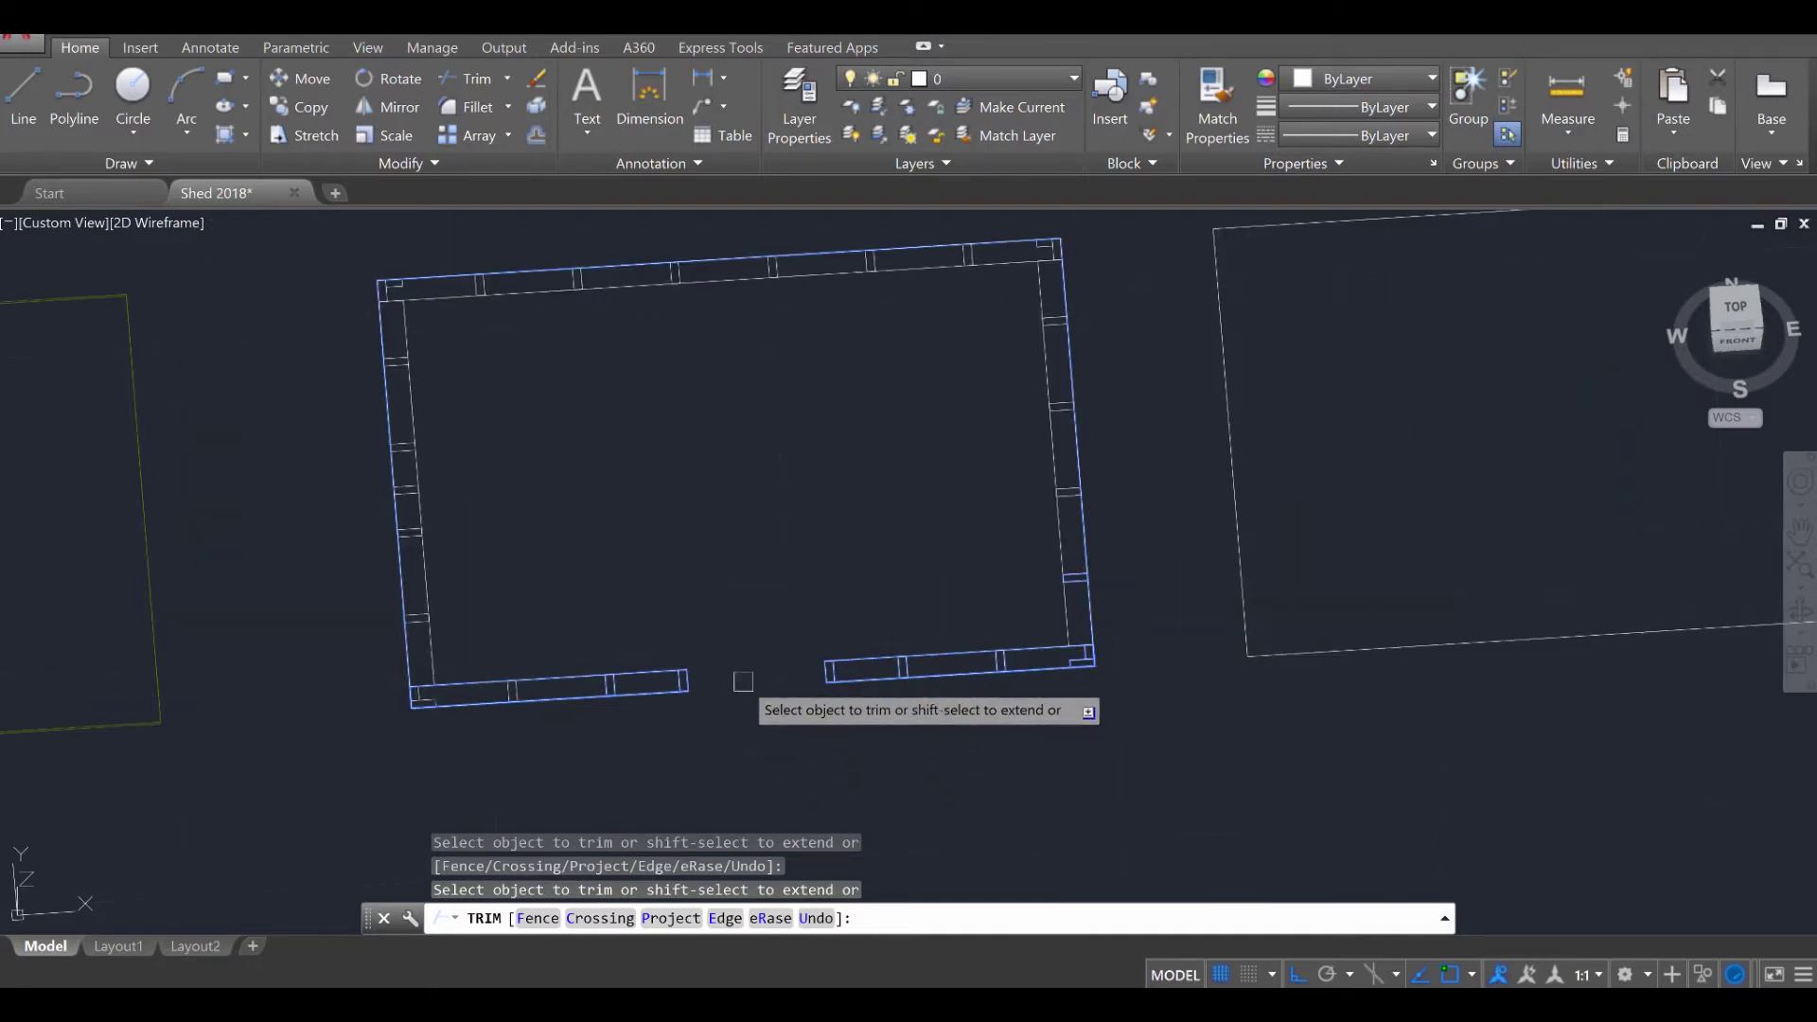
middle_click_drag(743, 679, 801, 633, "shift")
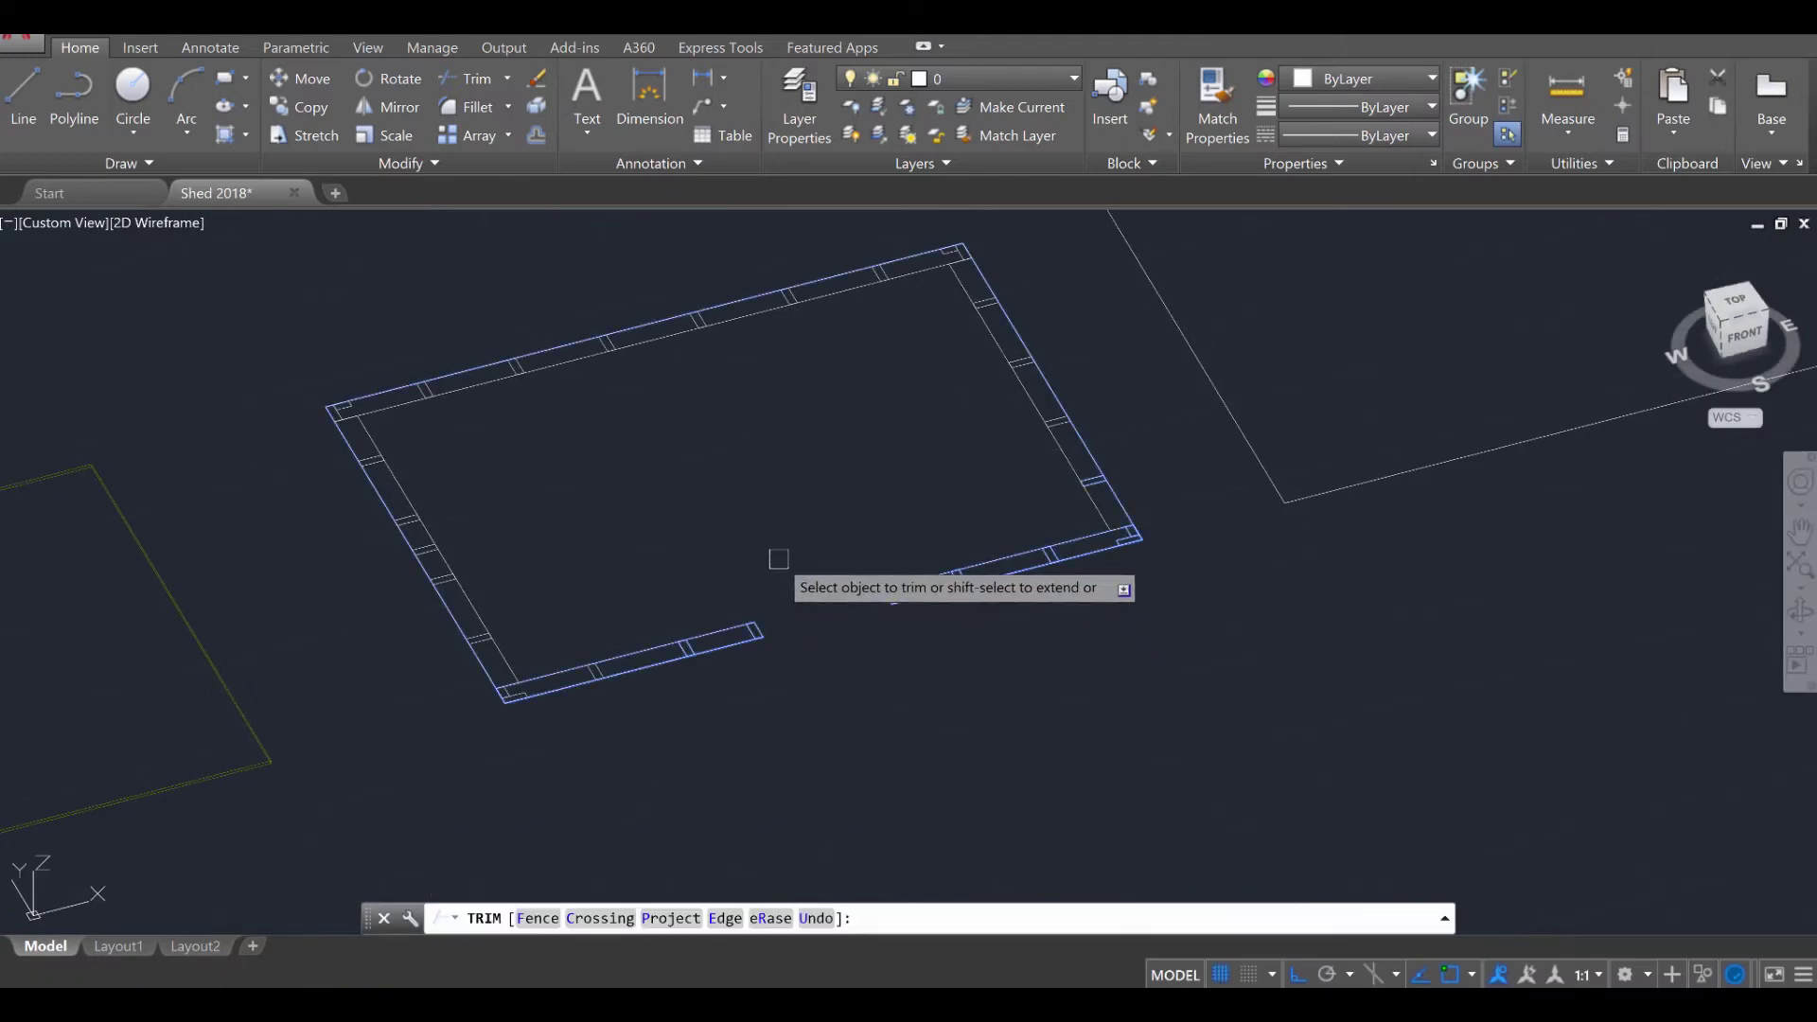
scroll(765, 609, "up", 2)
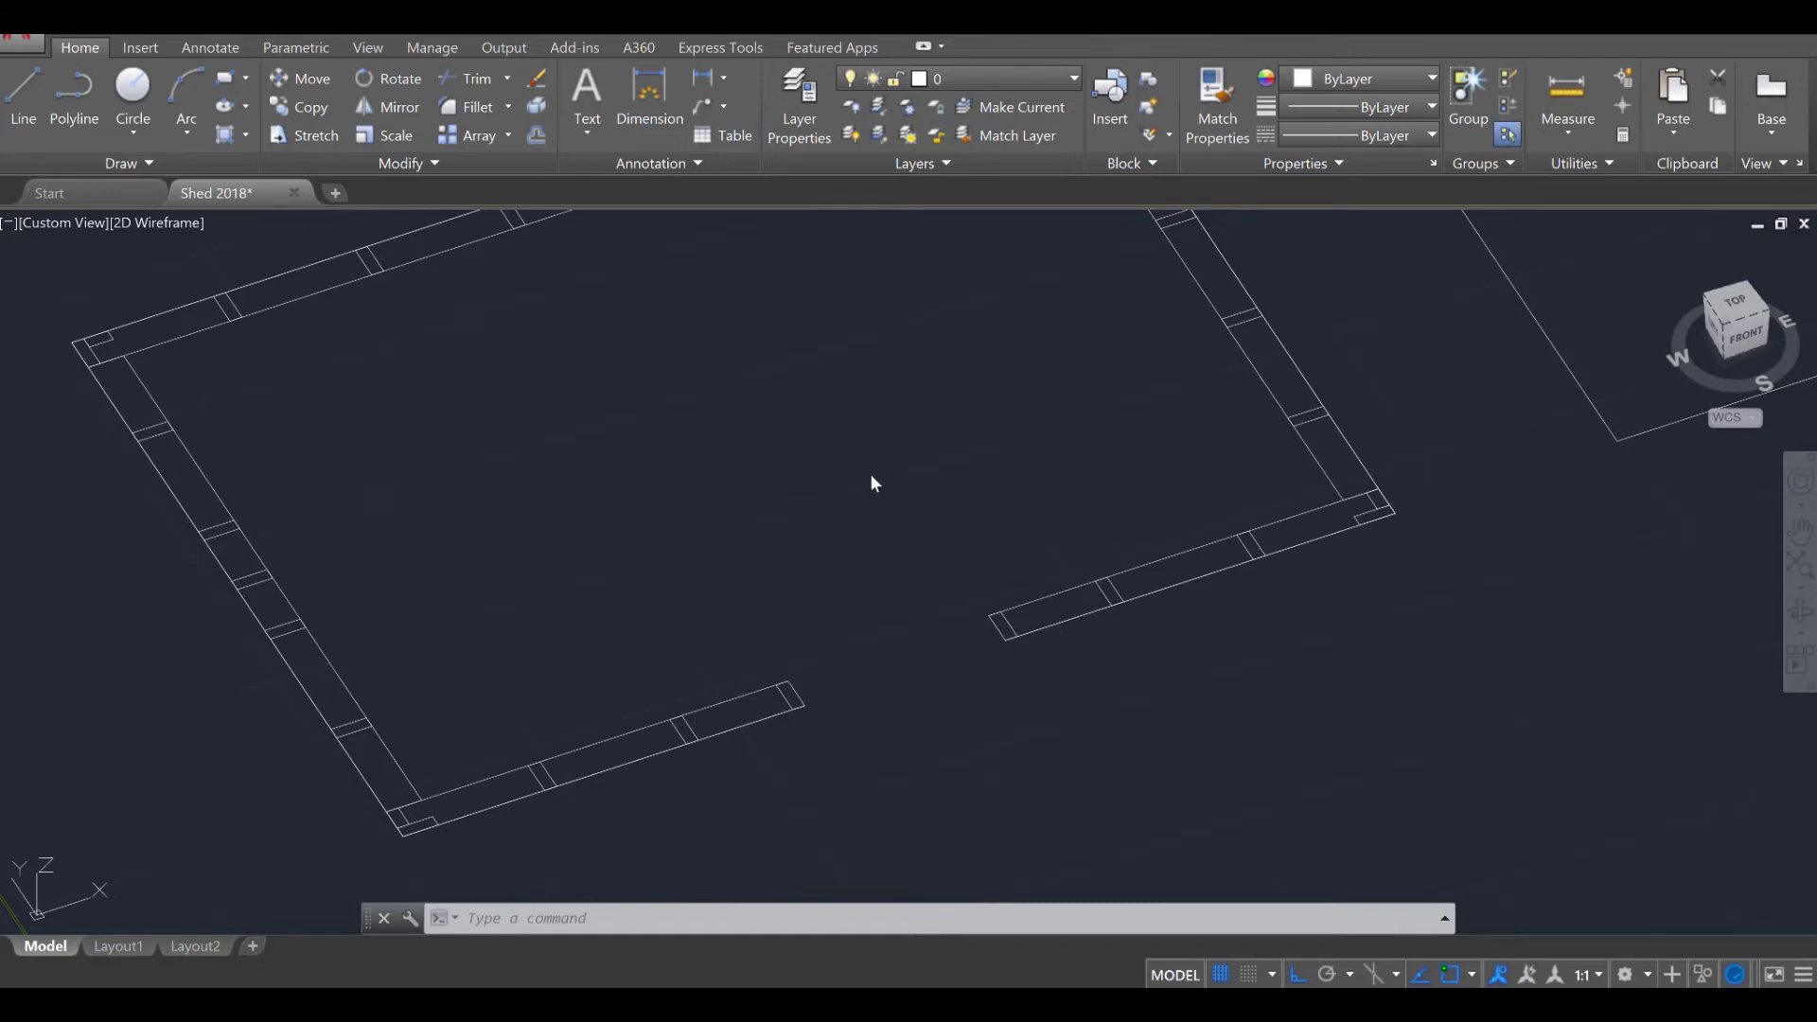
Copy the complete wall framing plan from its back-right corner straight behind the original, in top view.
left_click(1735, 307)
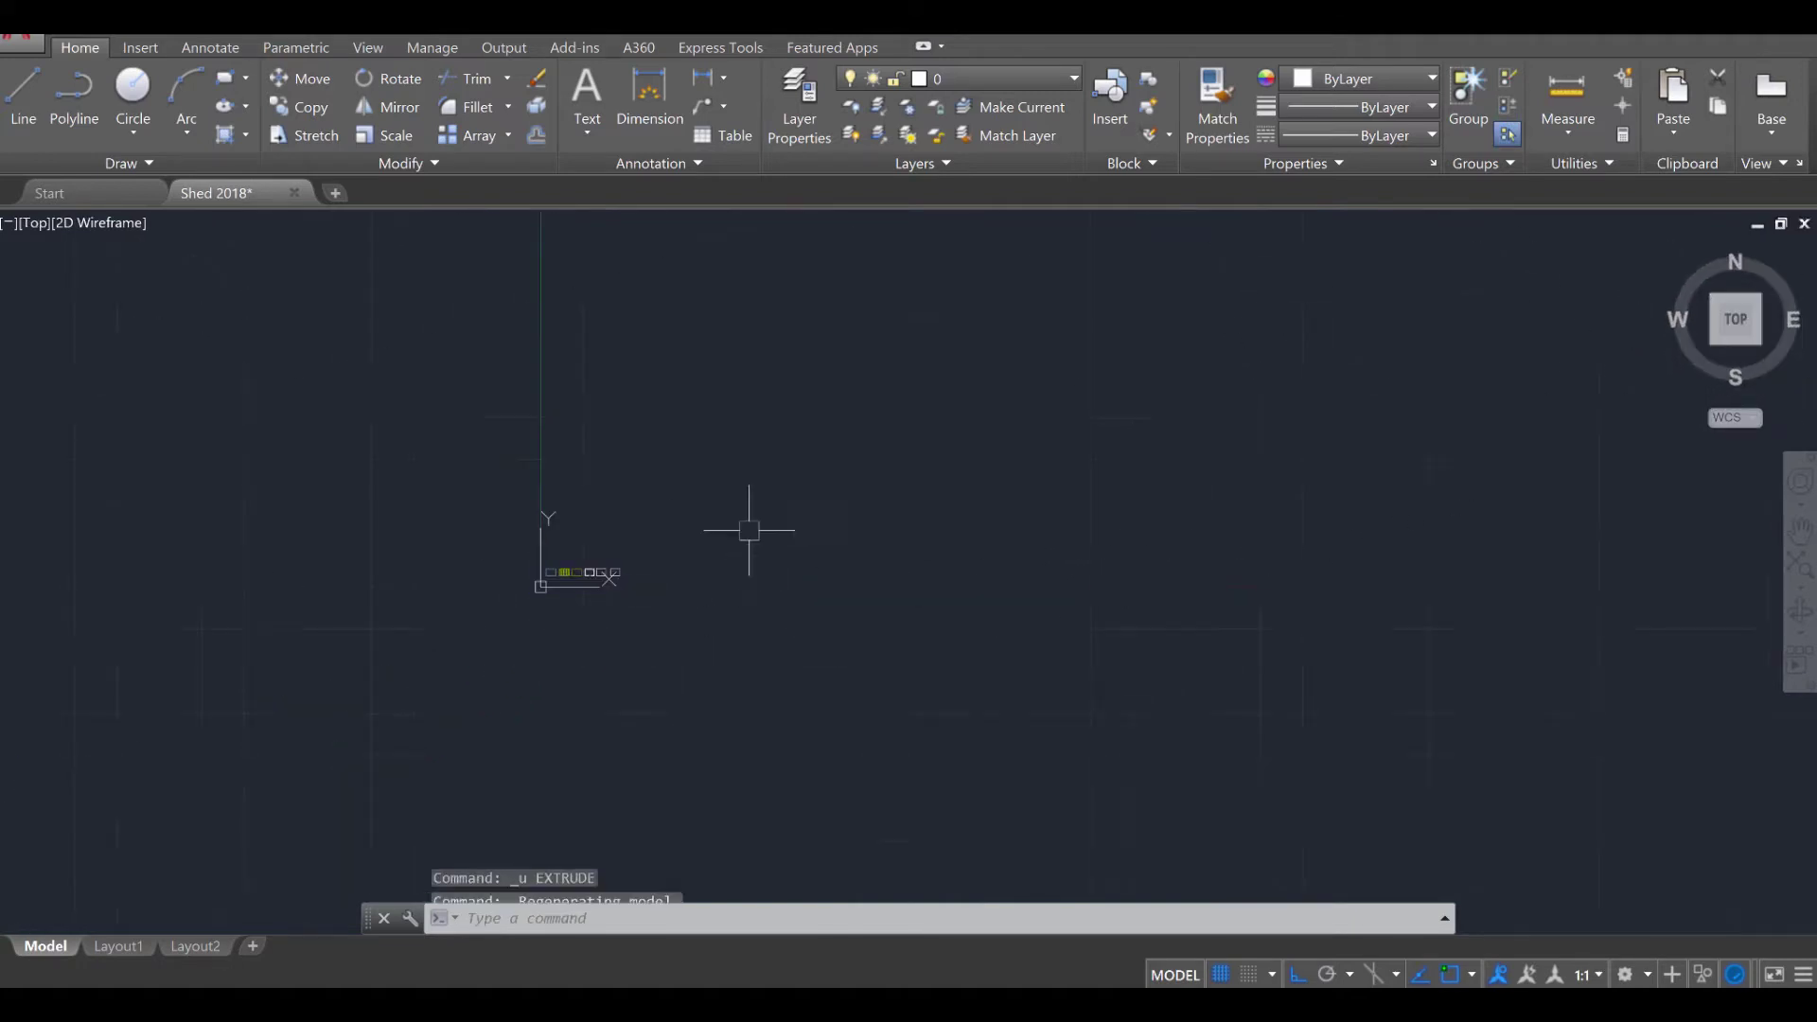
scroll(711, 538, "up", 5)
middle_click_drag(738, 629, 758, 516)
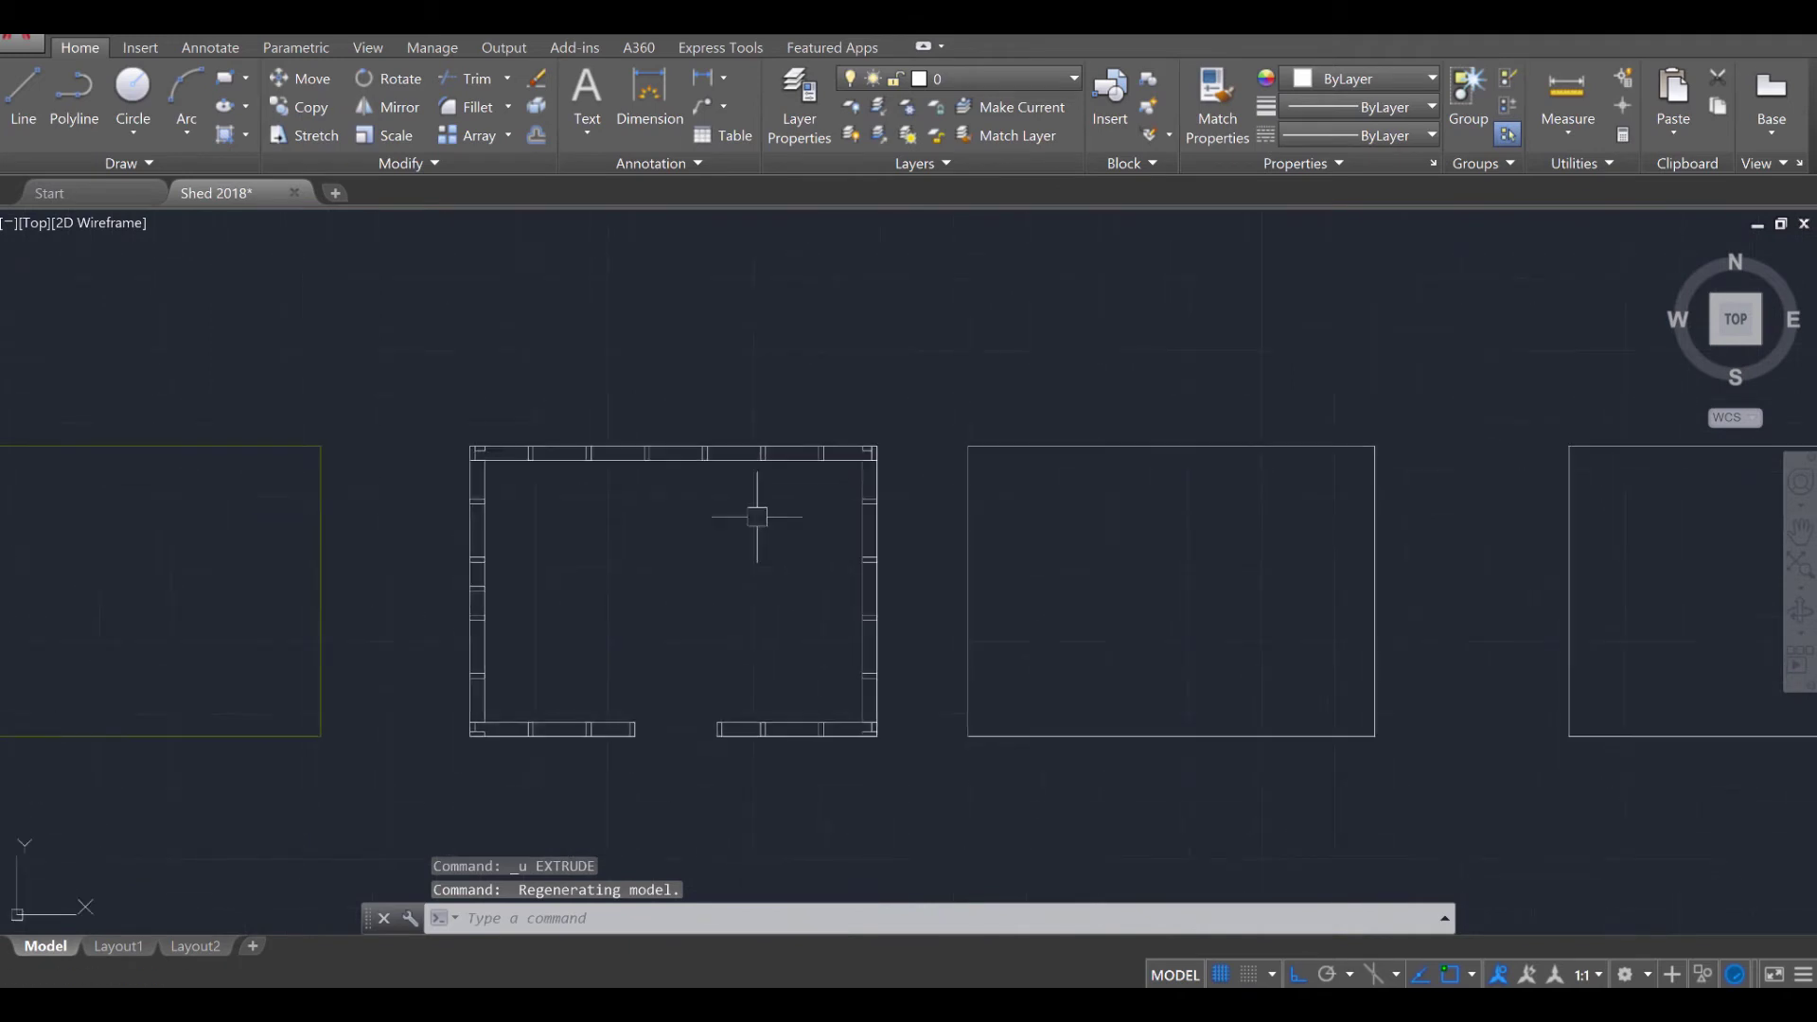
type("cop")
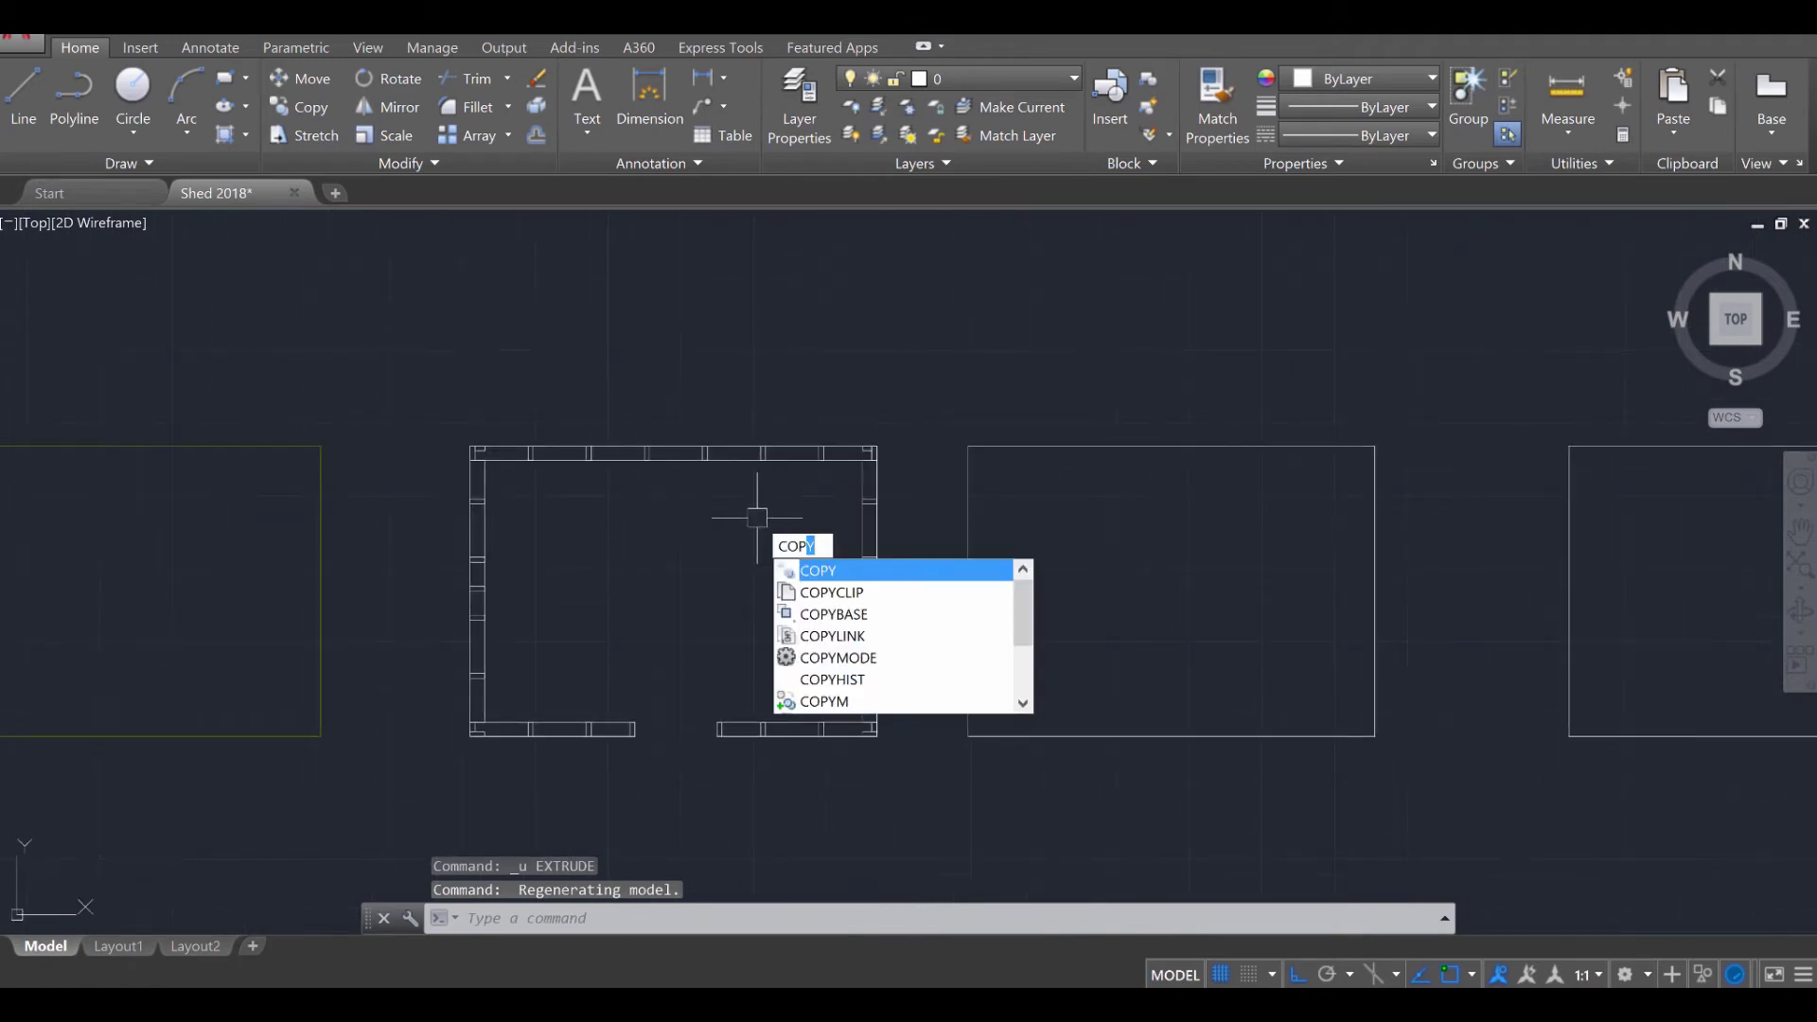
key("Return")
left_click(423, 333)
left_click(952, 826)
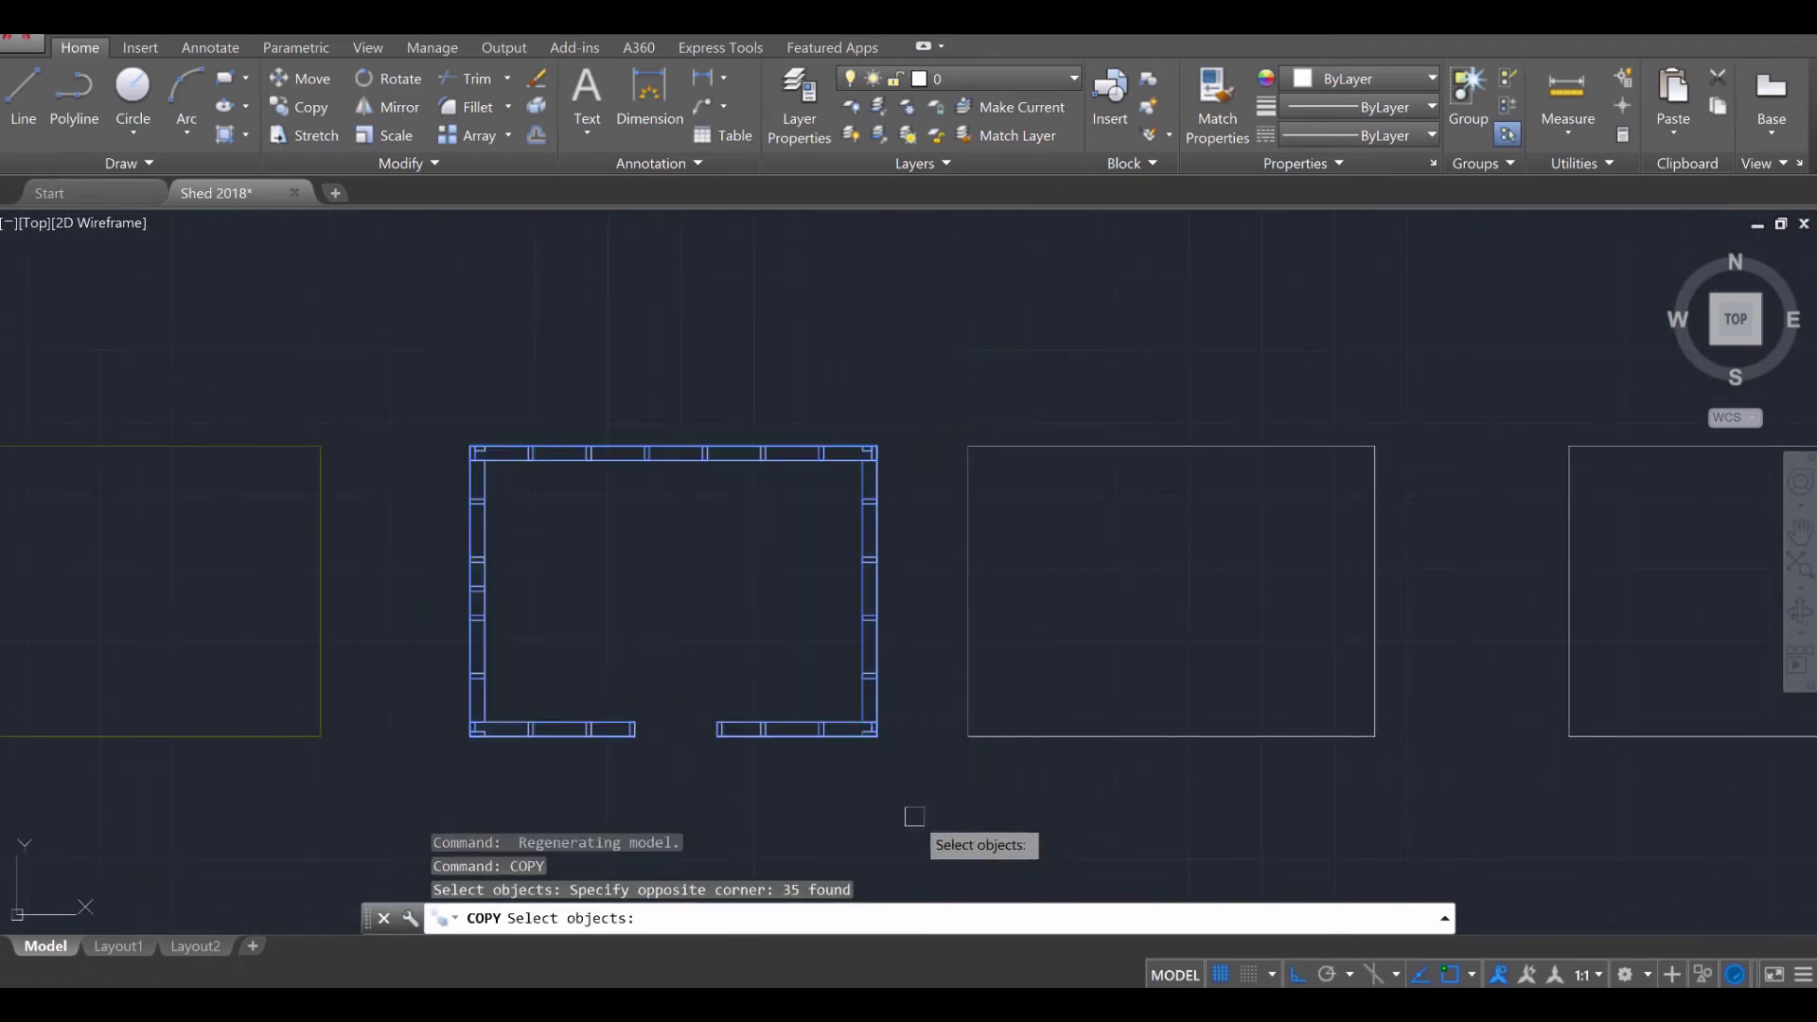
key("Return")
left_click(877, 446)
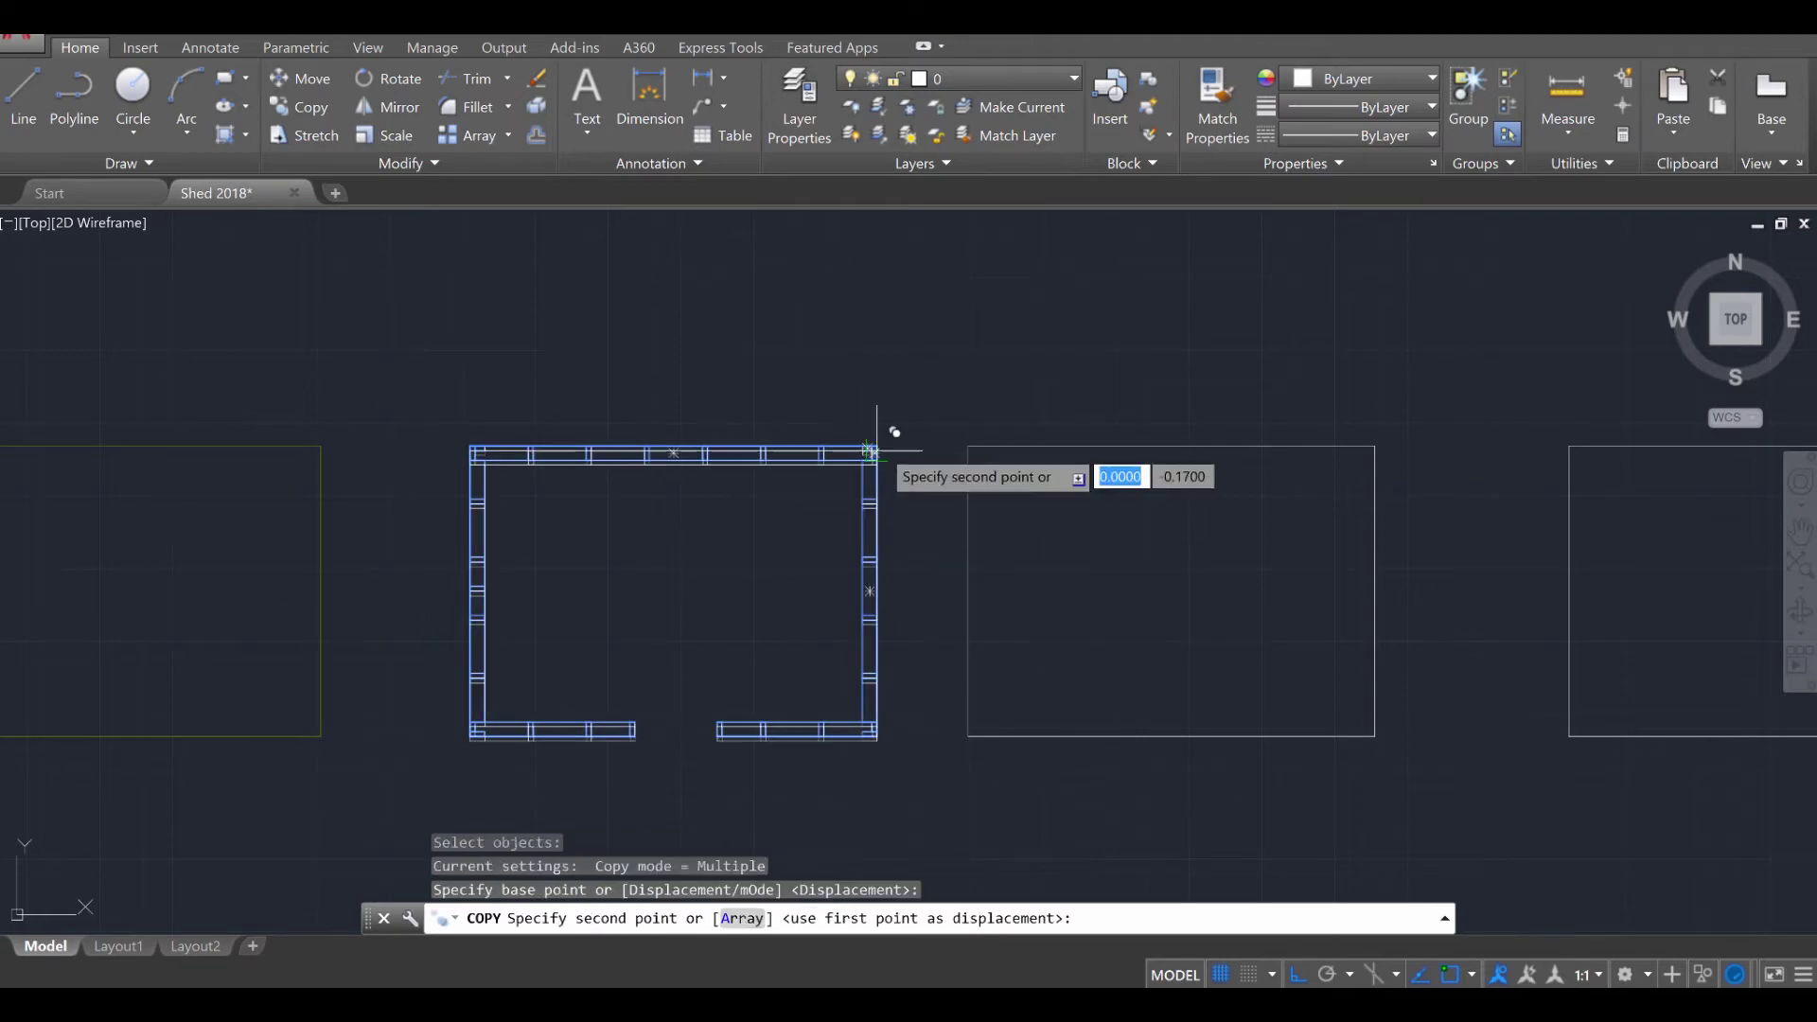
middle_click_drag(888, 275, 893, 531)
left_click(879, 359)
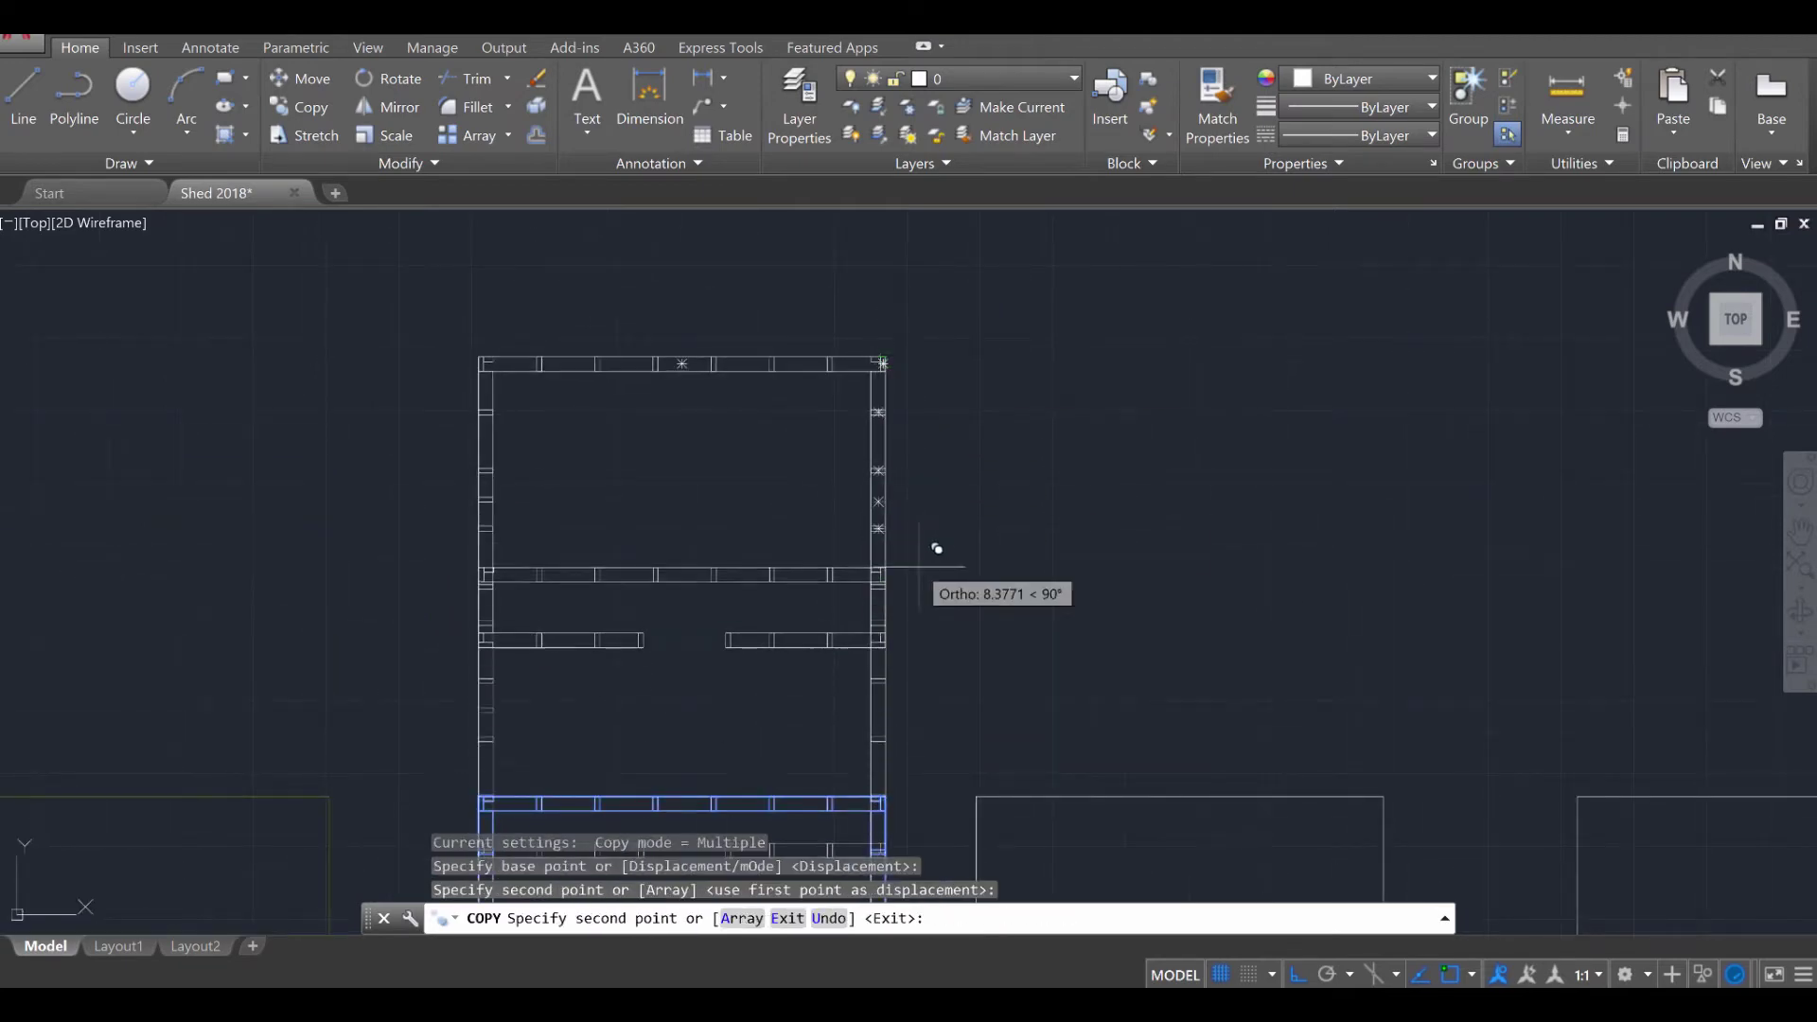
key("Escape")
Start an Extrude and select the three front wall studs left of the doorway and both front-left corner rectangles.
scroll(942, 596, "down", 2)
mouse_move(942, 609)
middle_mouse_down()
mouse_move(992, 544)
mouse_move(735, 511)
mouse_move(946, 527)
middle_mouse_up()
scroll(820, 609, "up", 3)
scroll(816, 617, "down", 1)
middle_click_drag(816, 617, 729, 633)
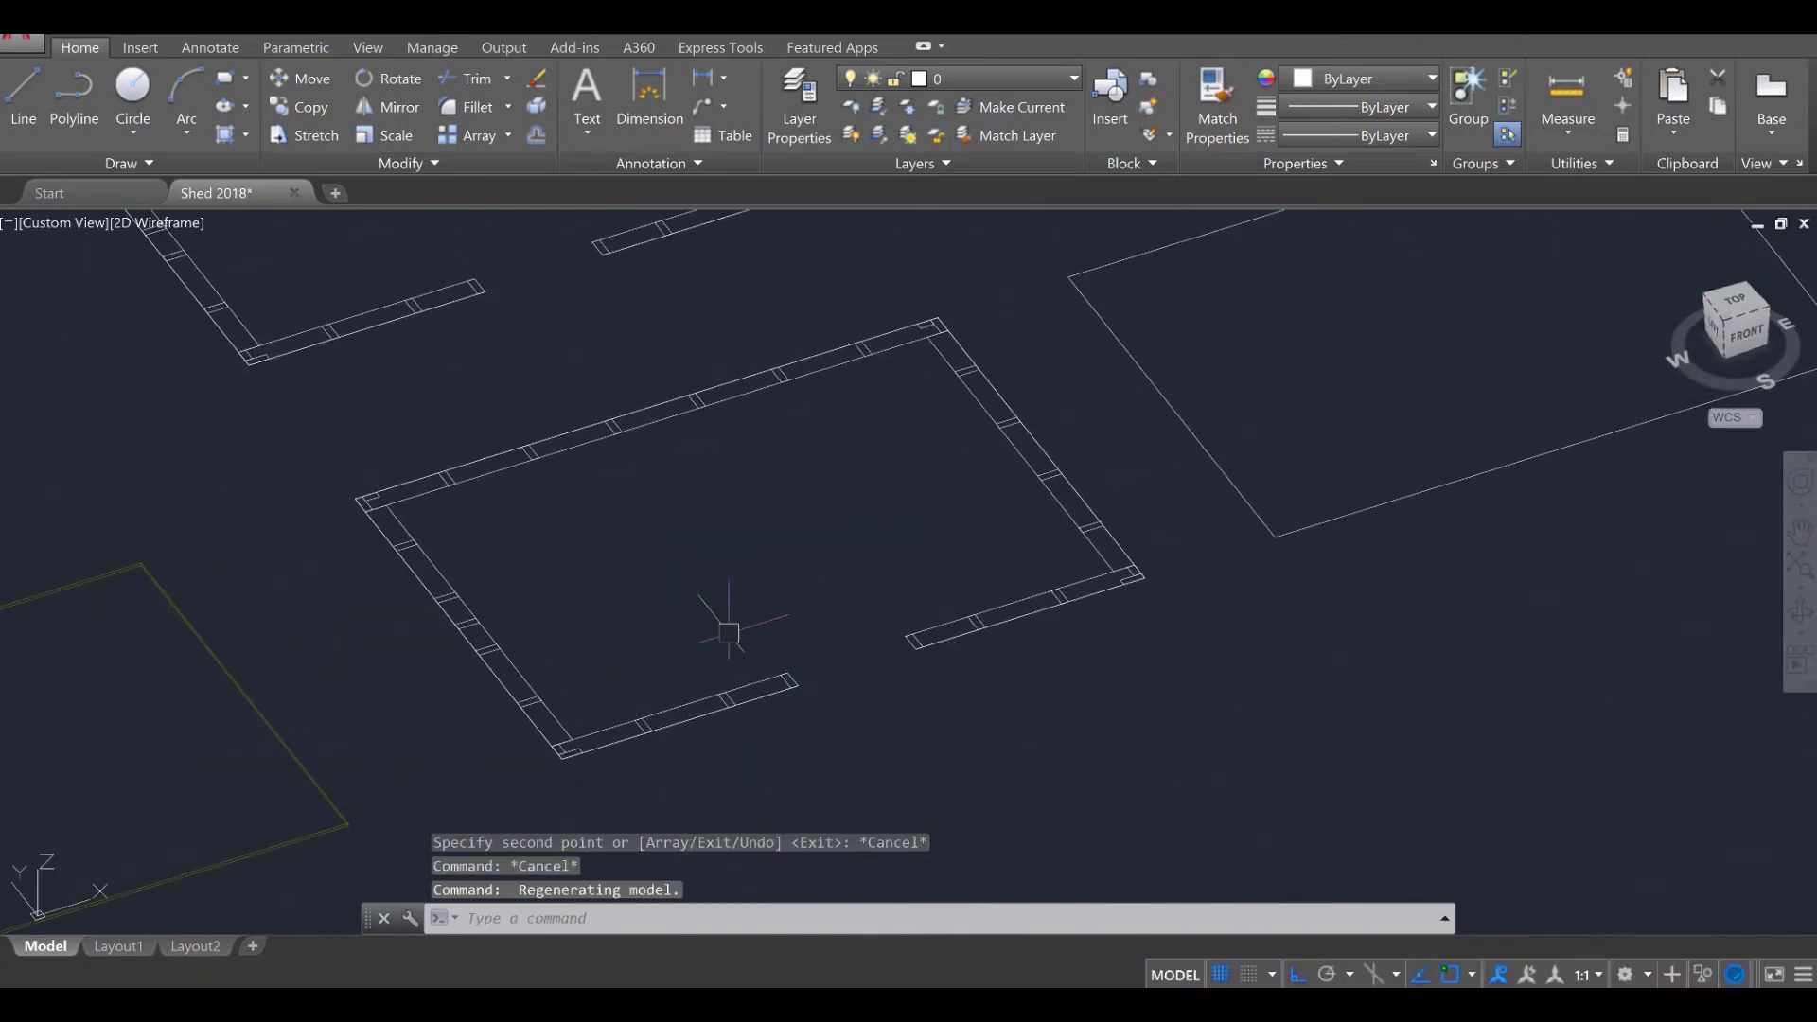
scroll(581, 704, "up", 2)
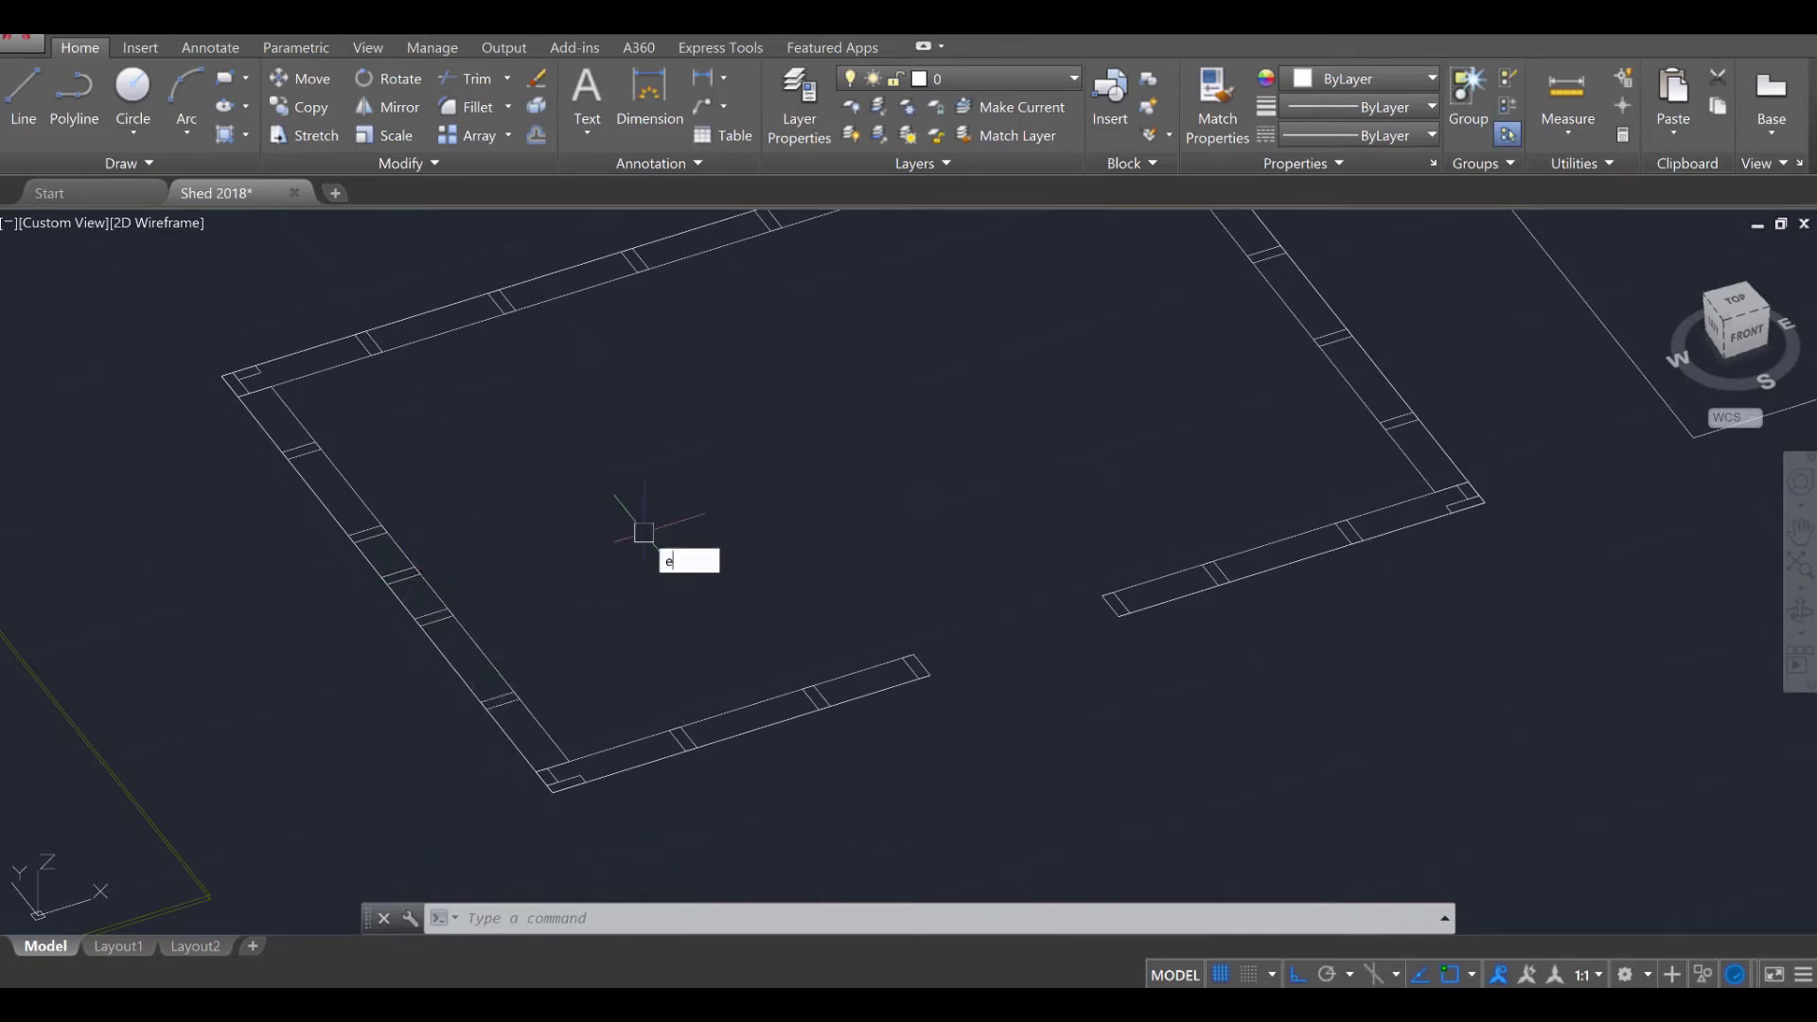
scroll(830, 667, "up", 2)
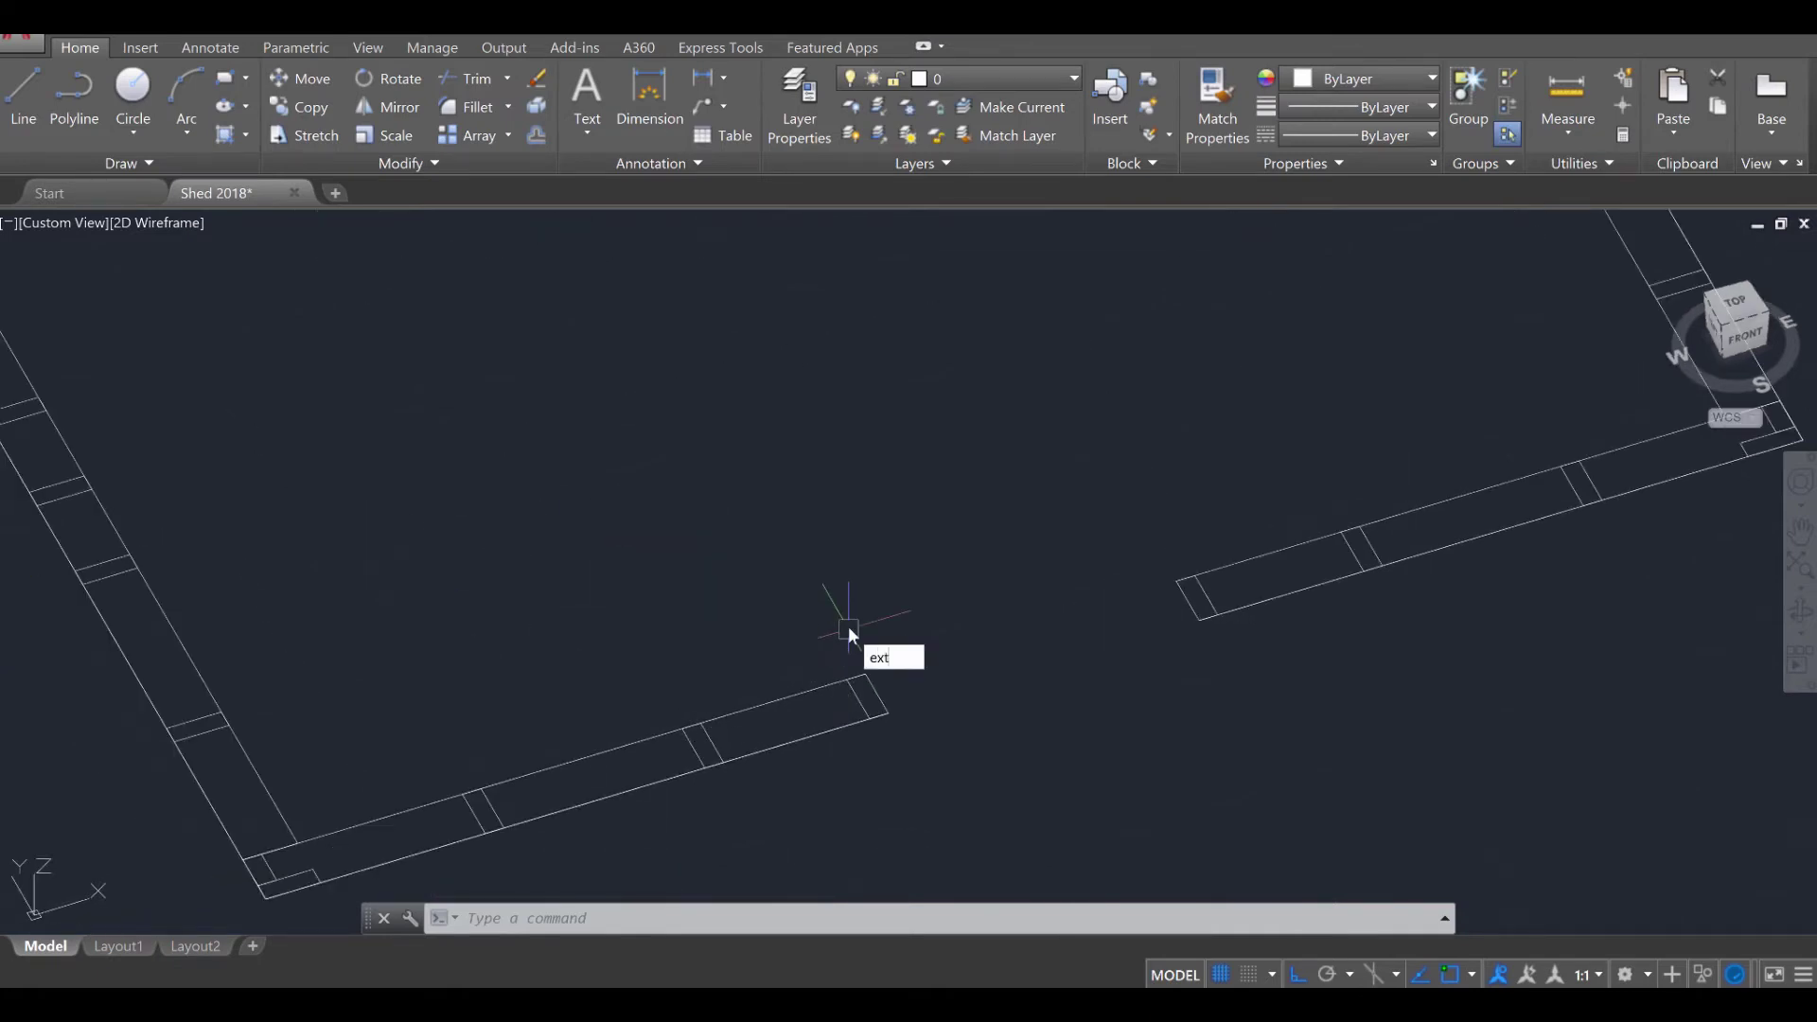
key("Return")
left_click(867, 702)
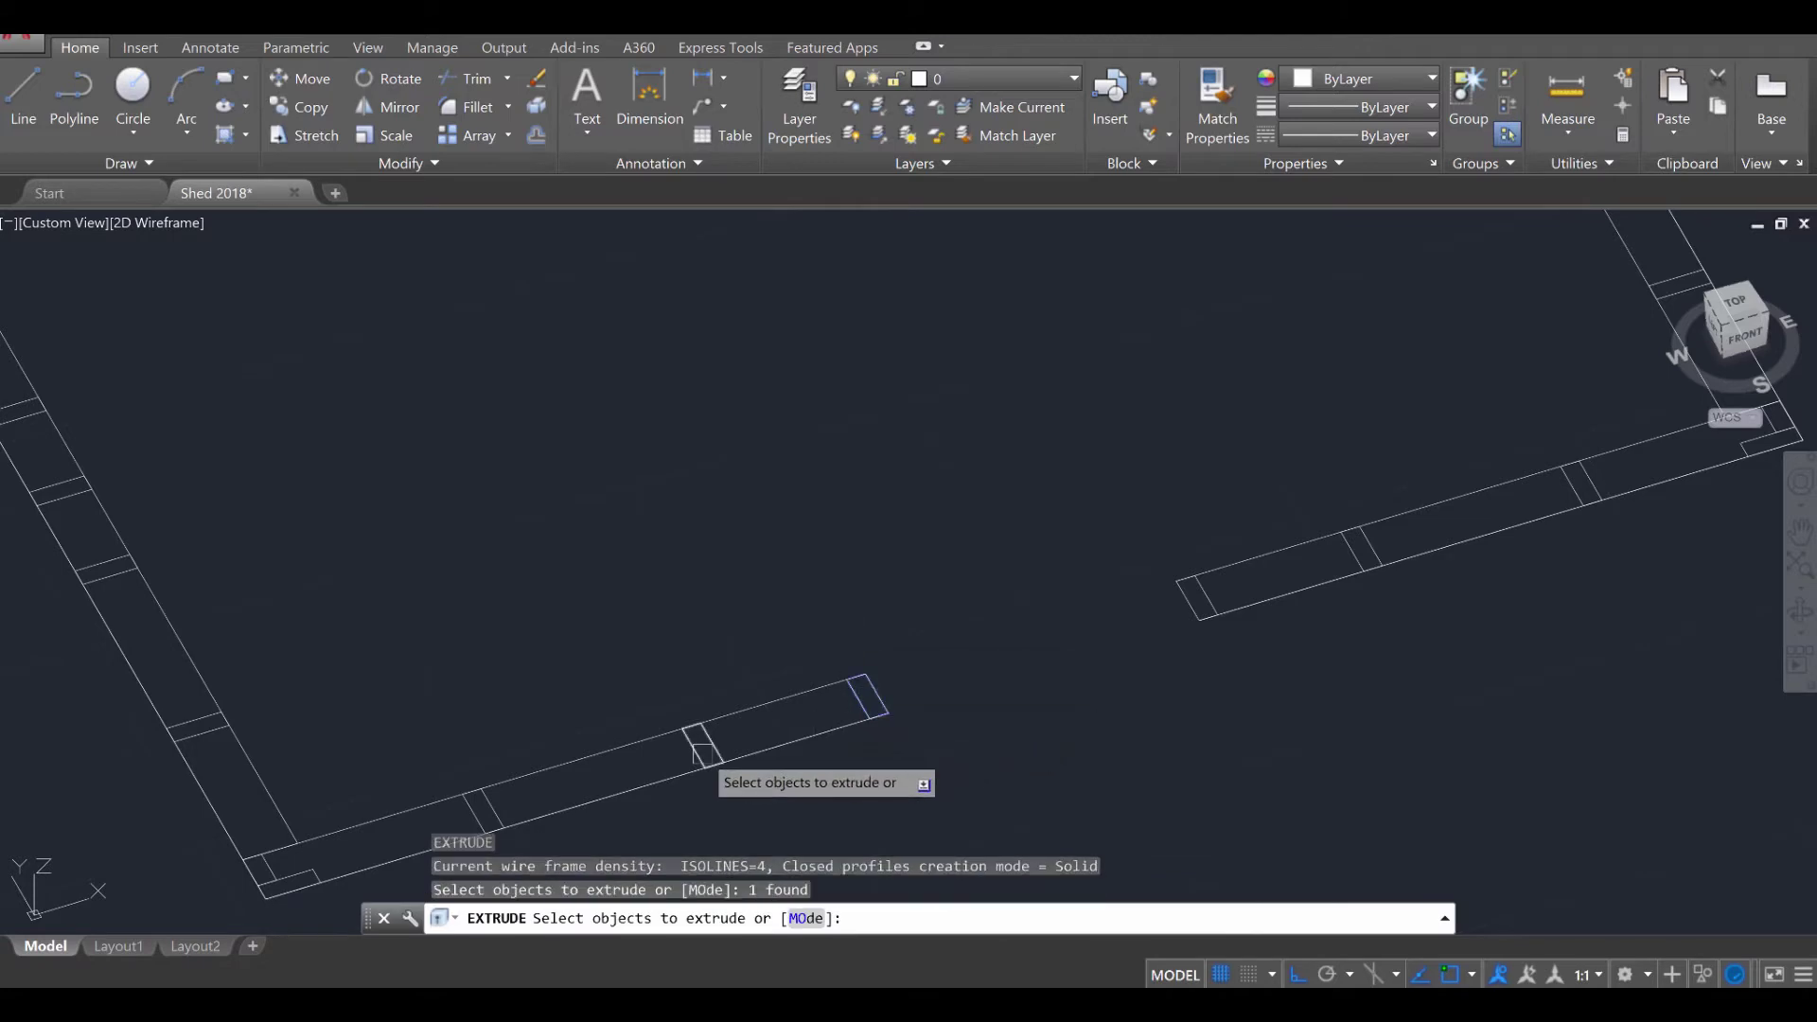
left_click(703, 754)
left_click(488, 805)
left_click(295, 881)
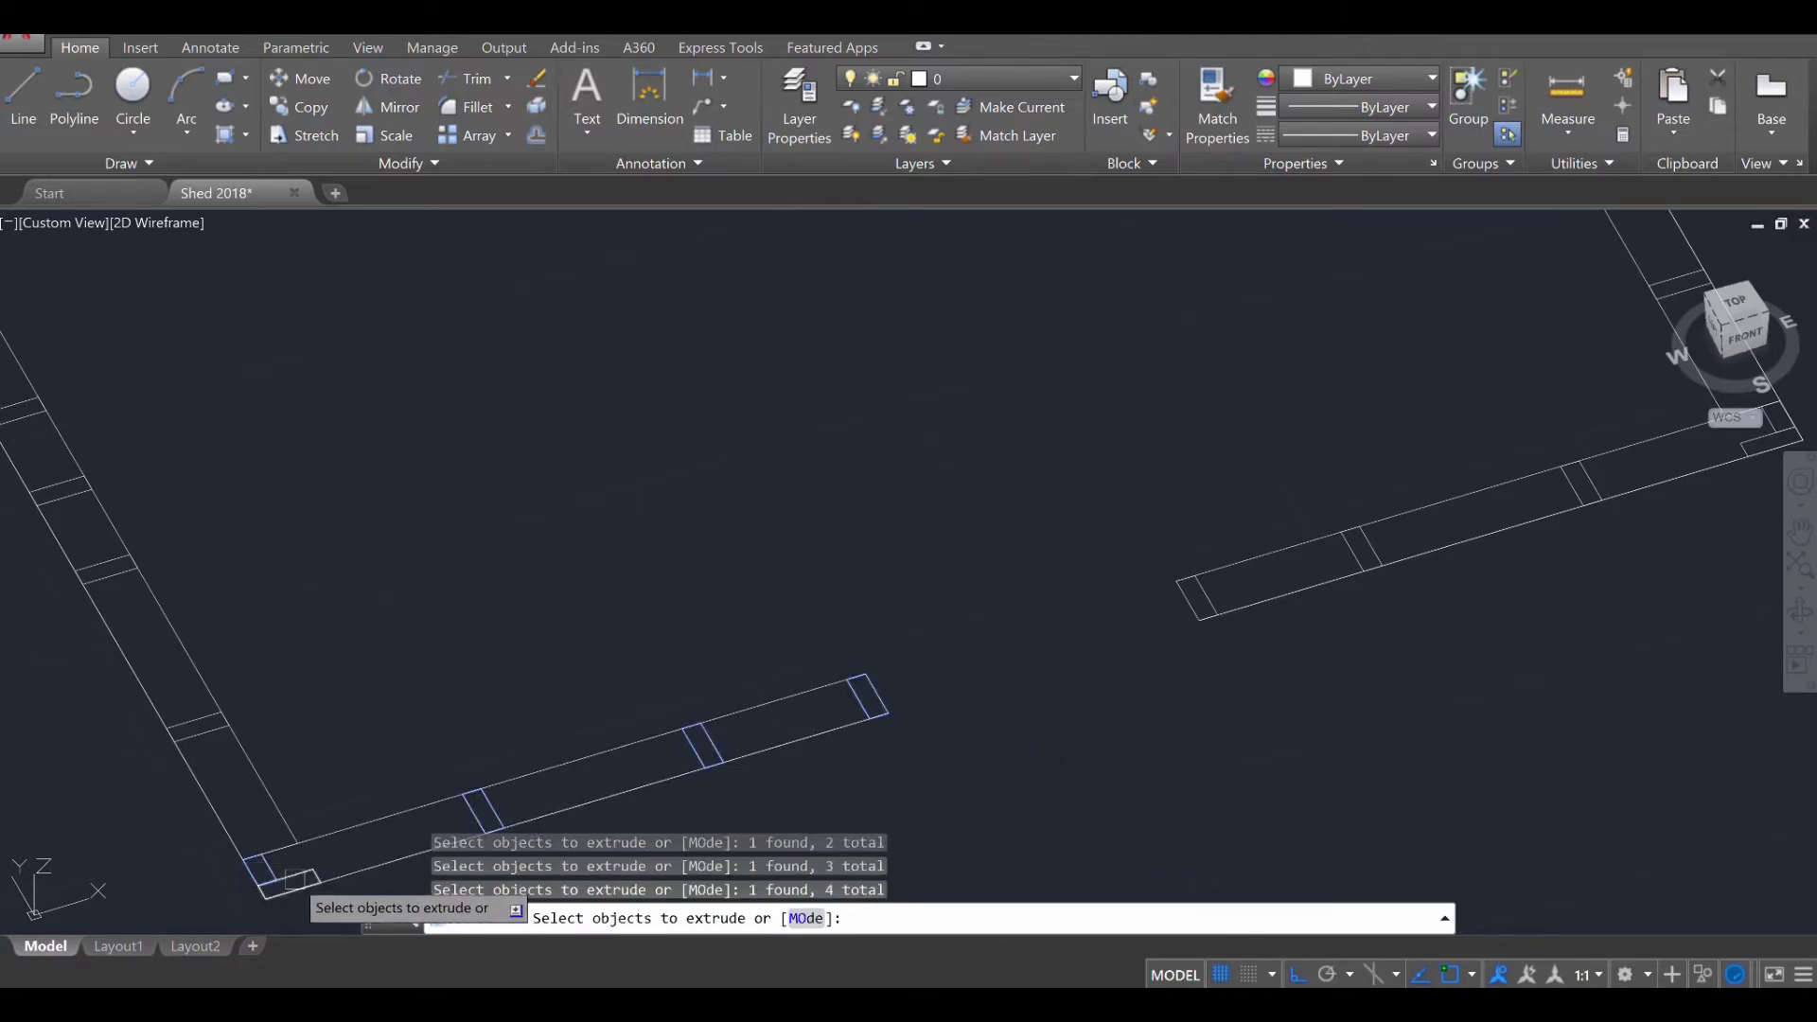
Add the left wall's four regularly spaced studs and both back-left corner rectangles to the extrusion selection, skipping the extra middle stud.
left_click(202, 738)
middle_click_drag(91, 573, 365, 616)
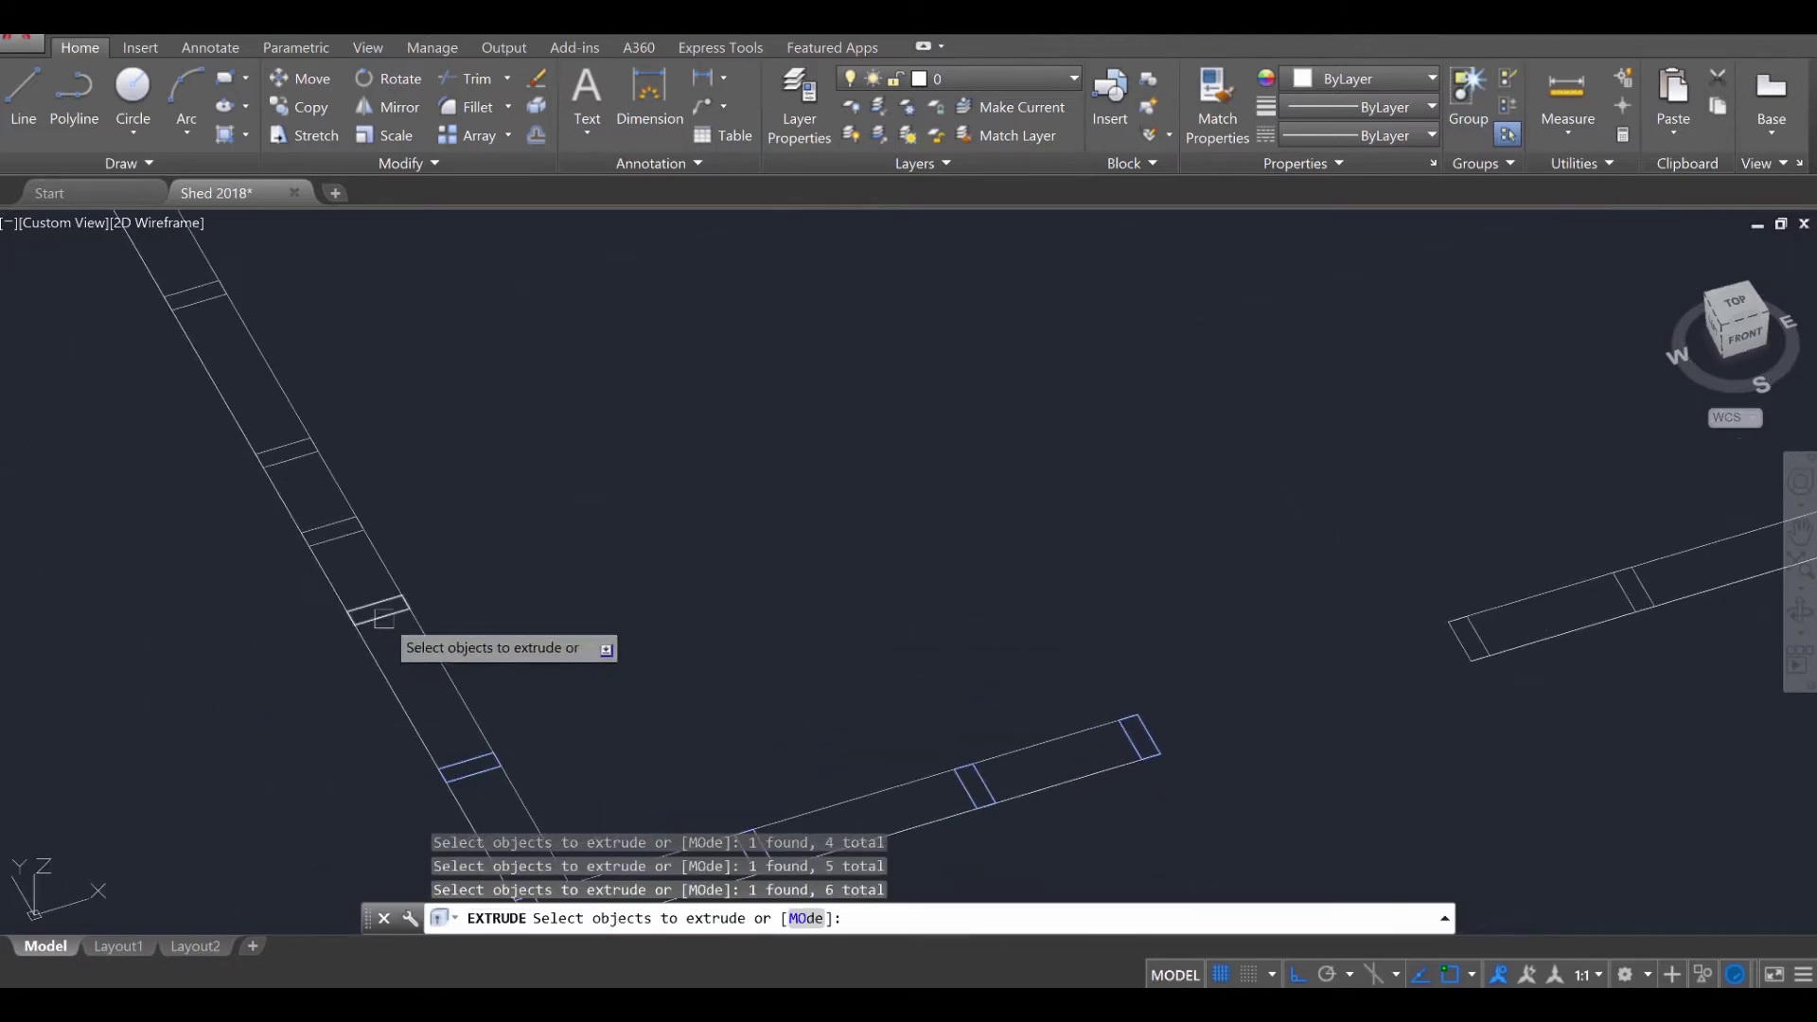
left_click(377, 607)
middle_click_drag(418, 445, 570, 554)
left_click(440, 558)
left_click(347, 402)
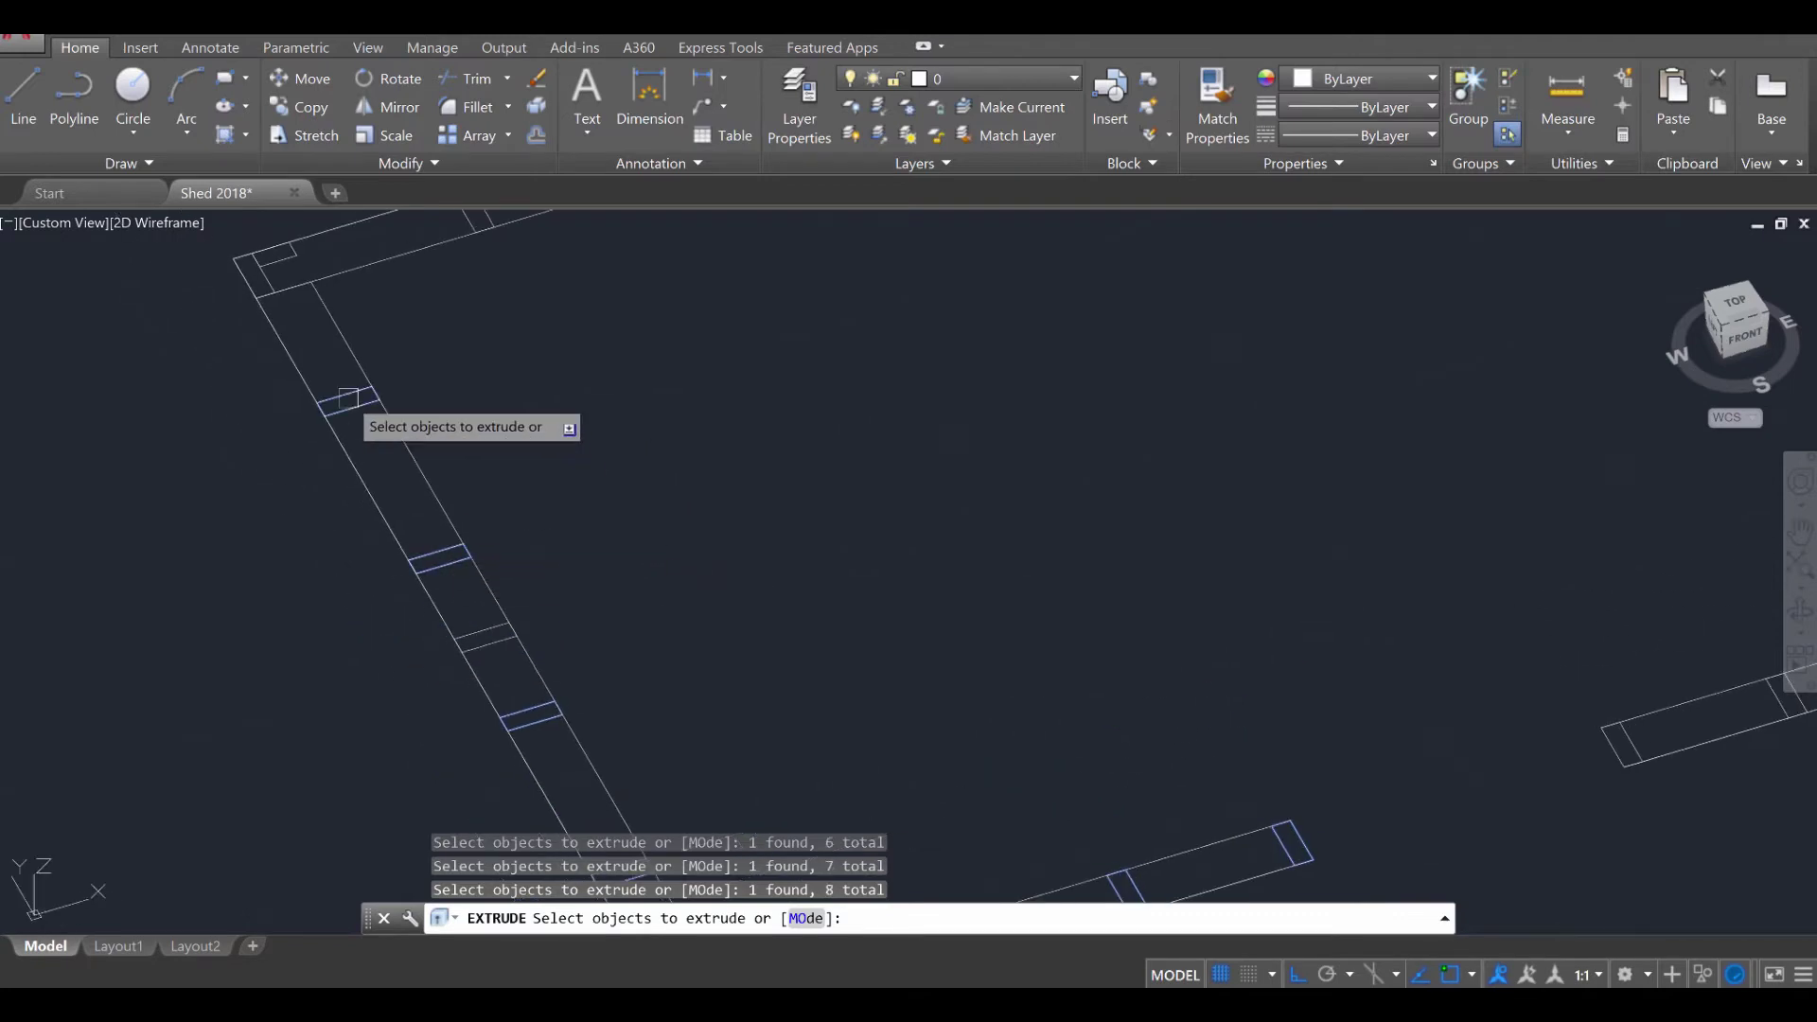
left_click(274, 263)
left_click(327, 284)
Add the back wall's six studs and both back-right corner rectangles to the extrusion selection.
middle_click_drag(634, 354, 264, 540)
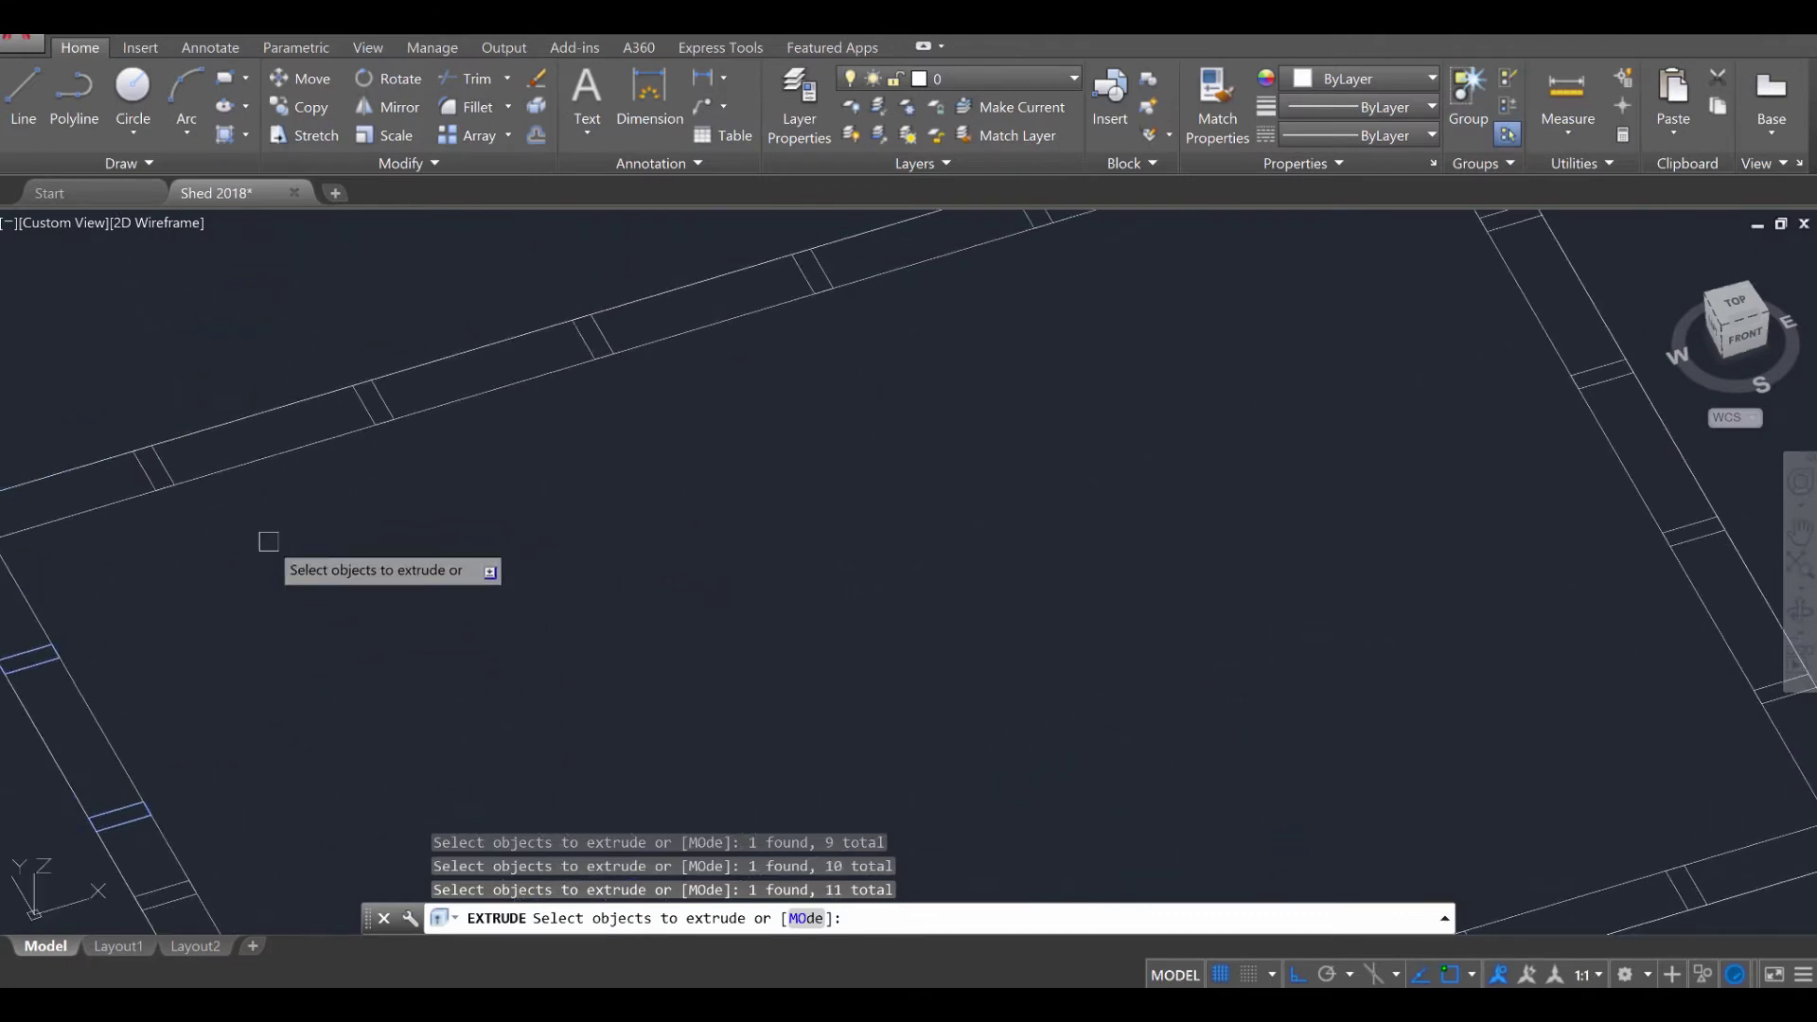
left_click(153, 461)
left_click(378, 404)
left_click(578, 327)
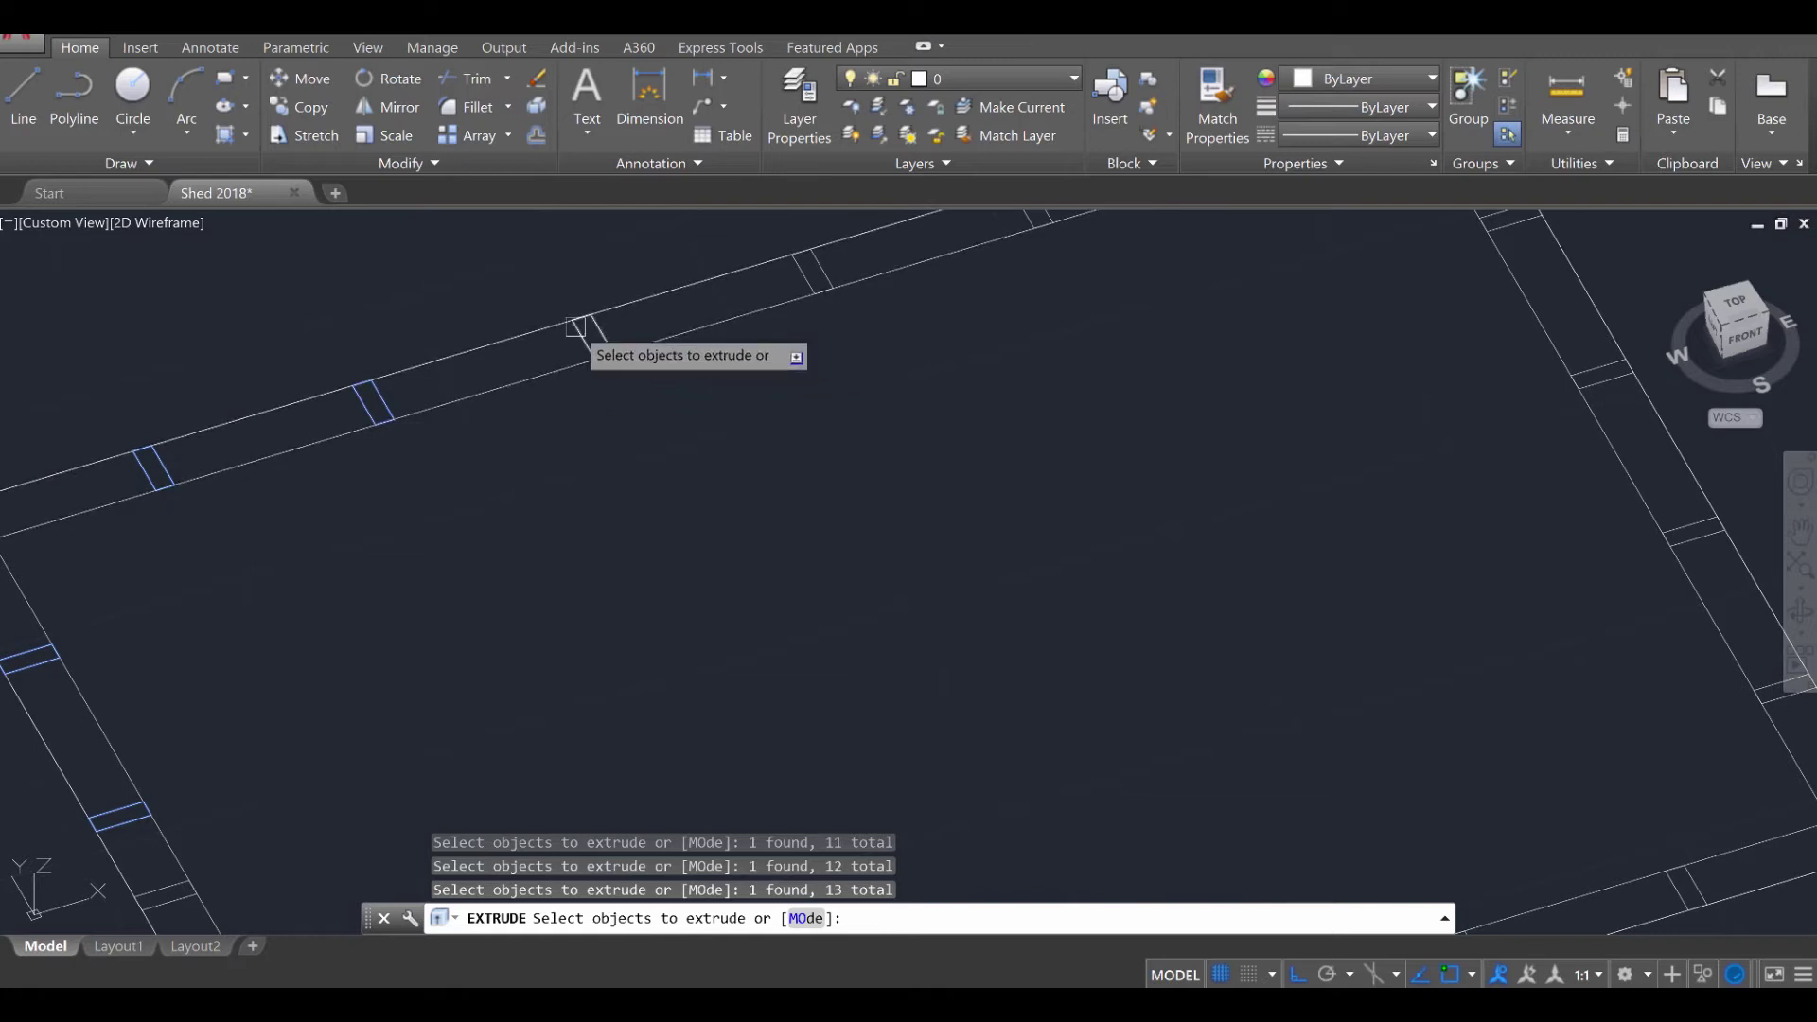
left_click(798, 276)
middle_click_drag(878, 328, 641, 487)
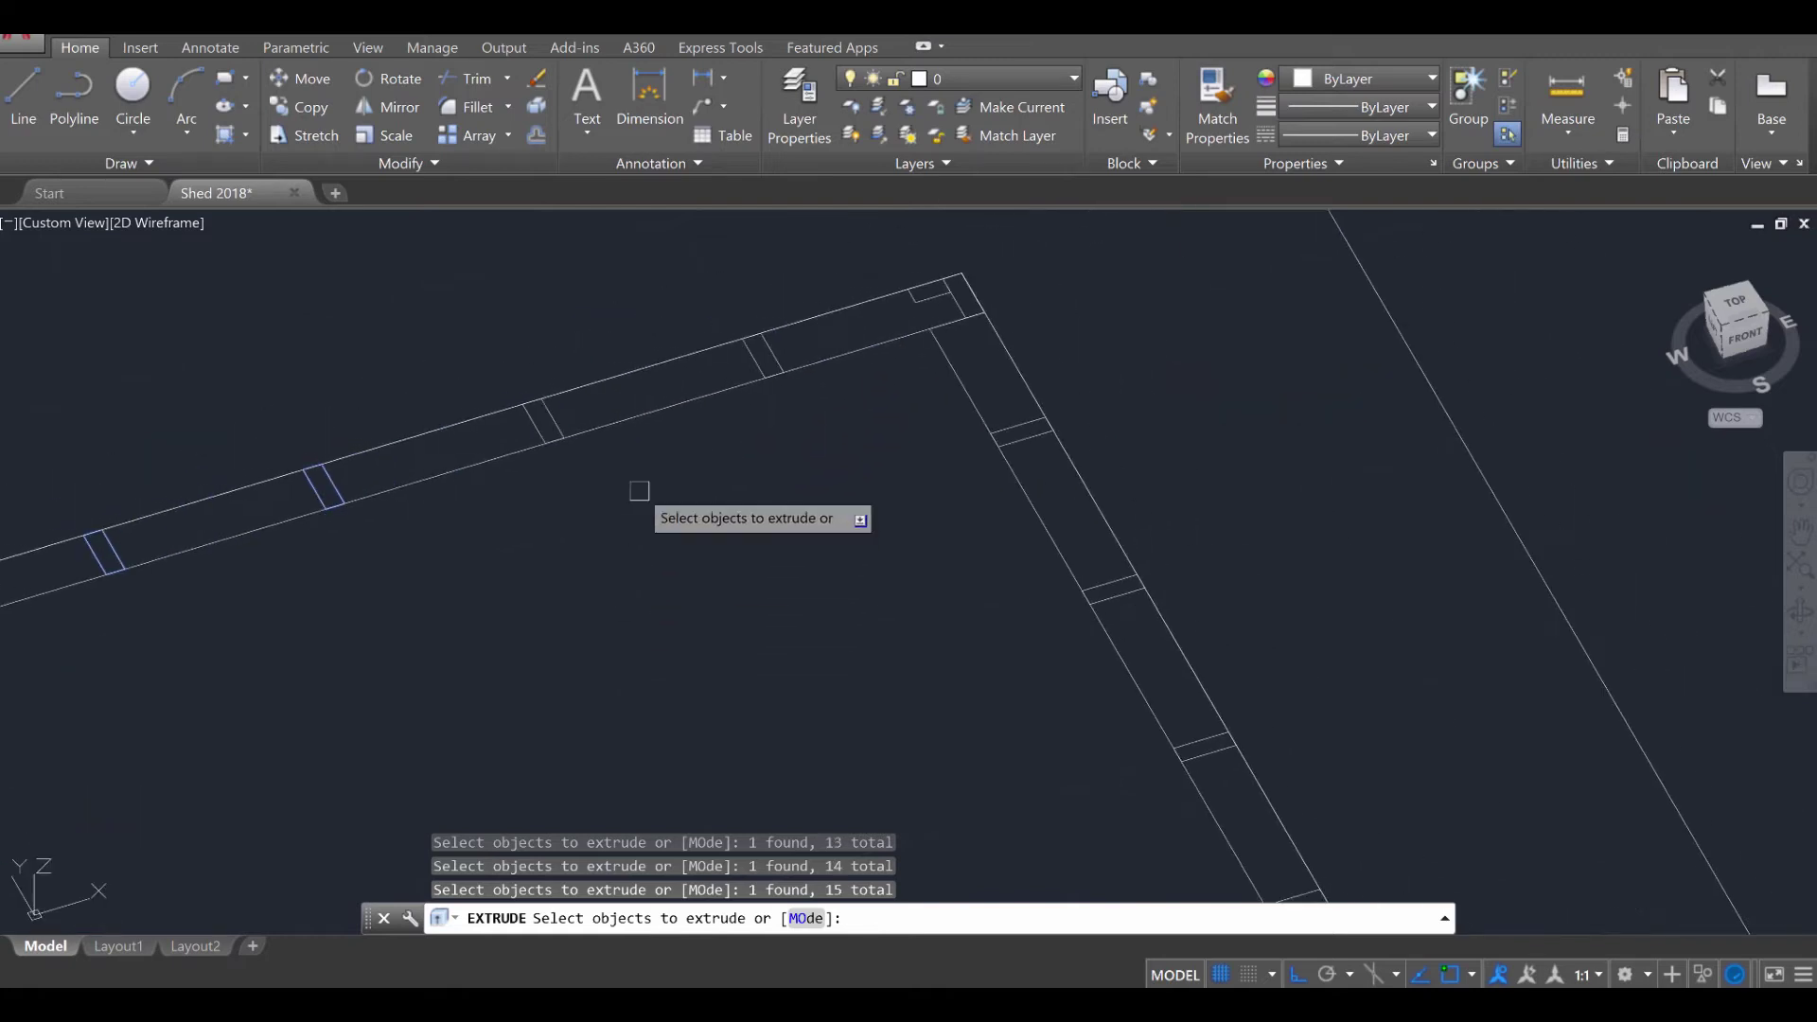
left_click(549, 426)
left_click(762, 369)
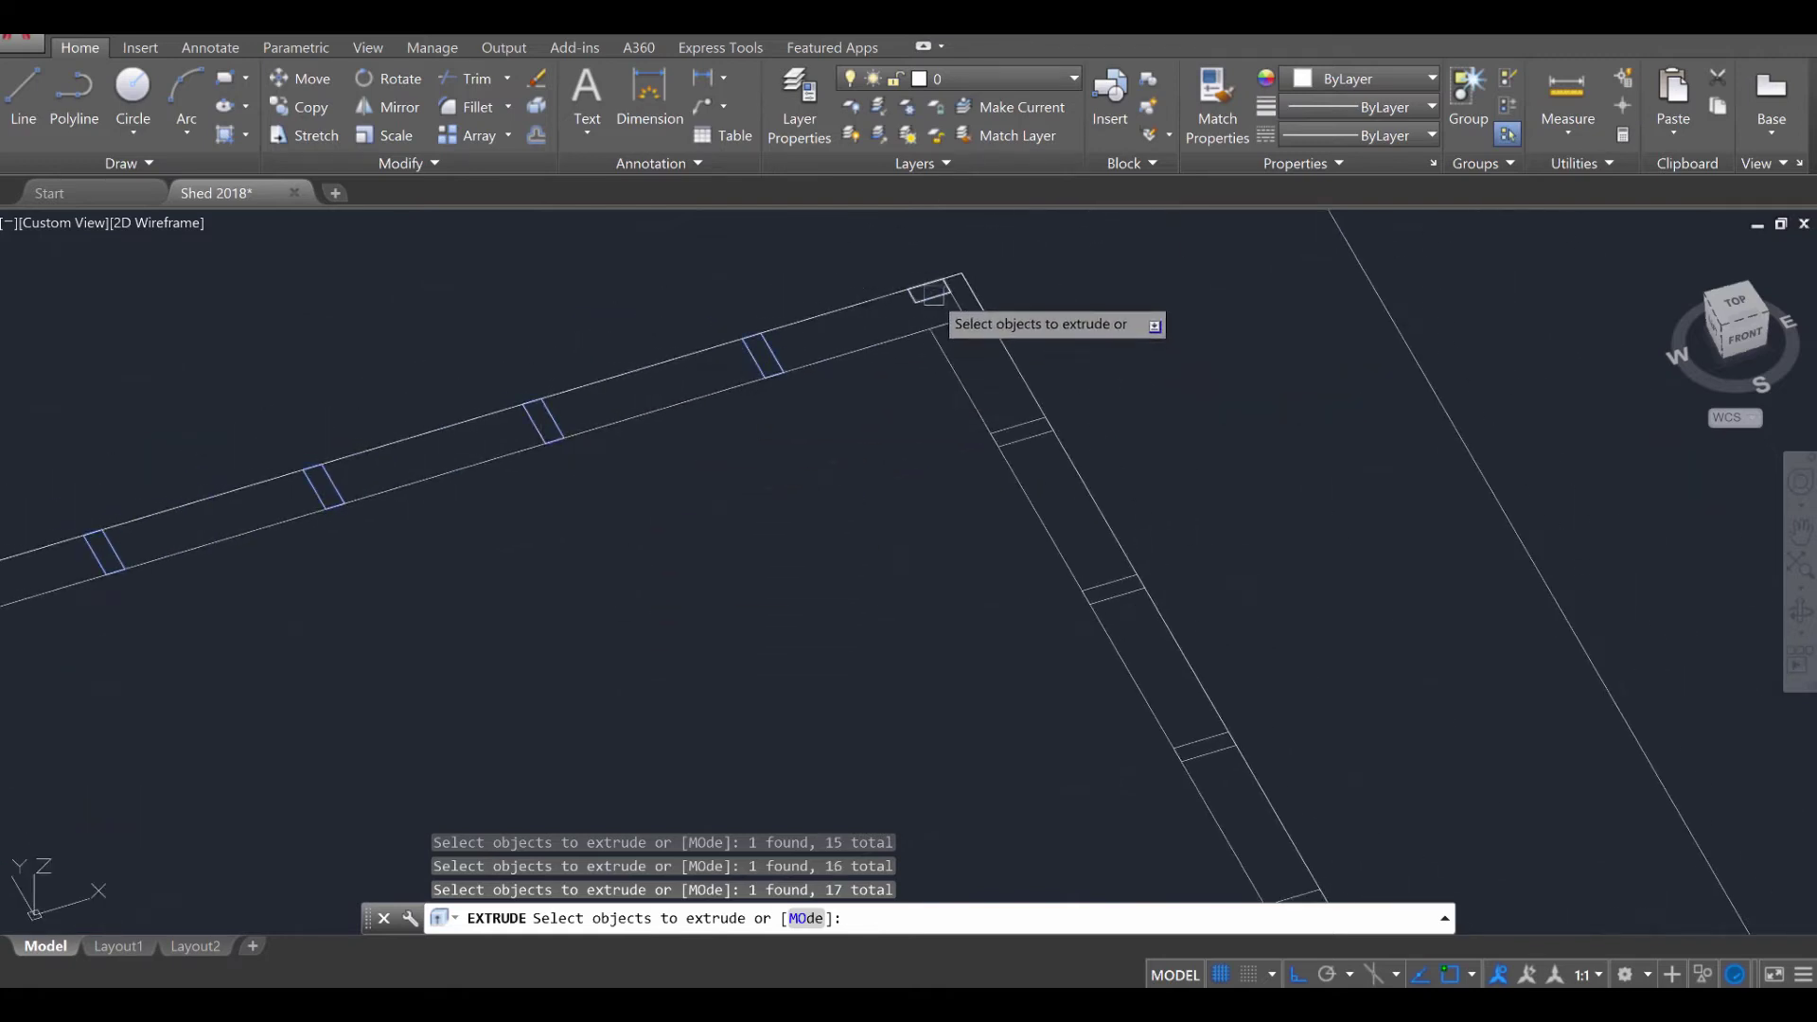
left_click(952, 301)
left_click(961, 301)
Add the right wall's four studs and both front-right corner rectangles to the extrusion selection.
left_click(1020, 432)
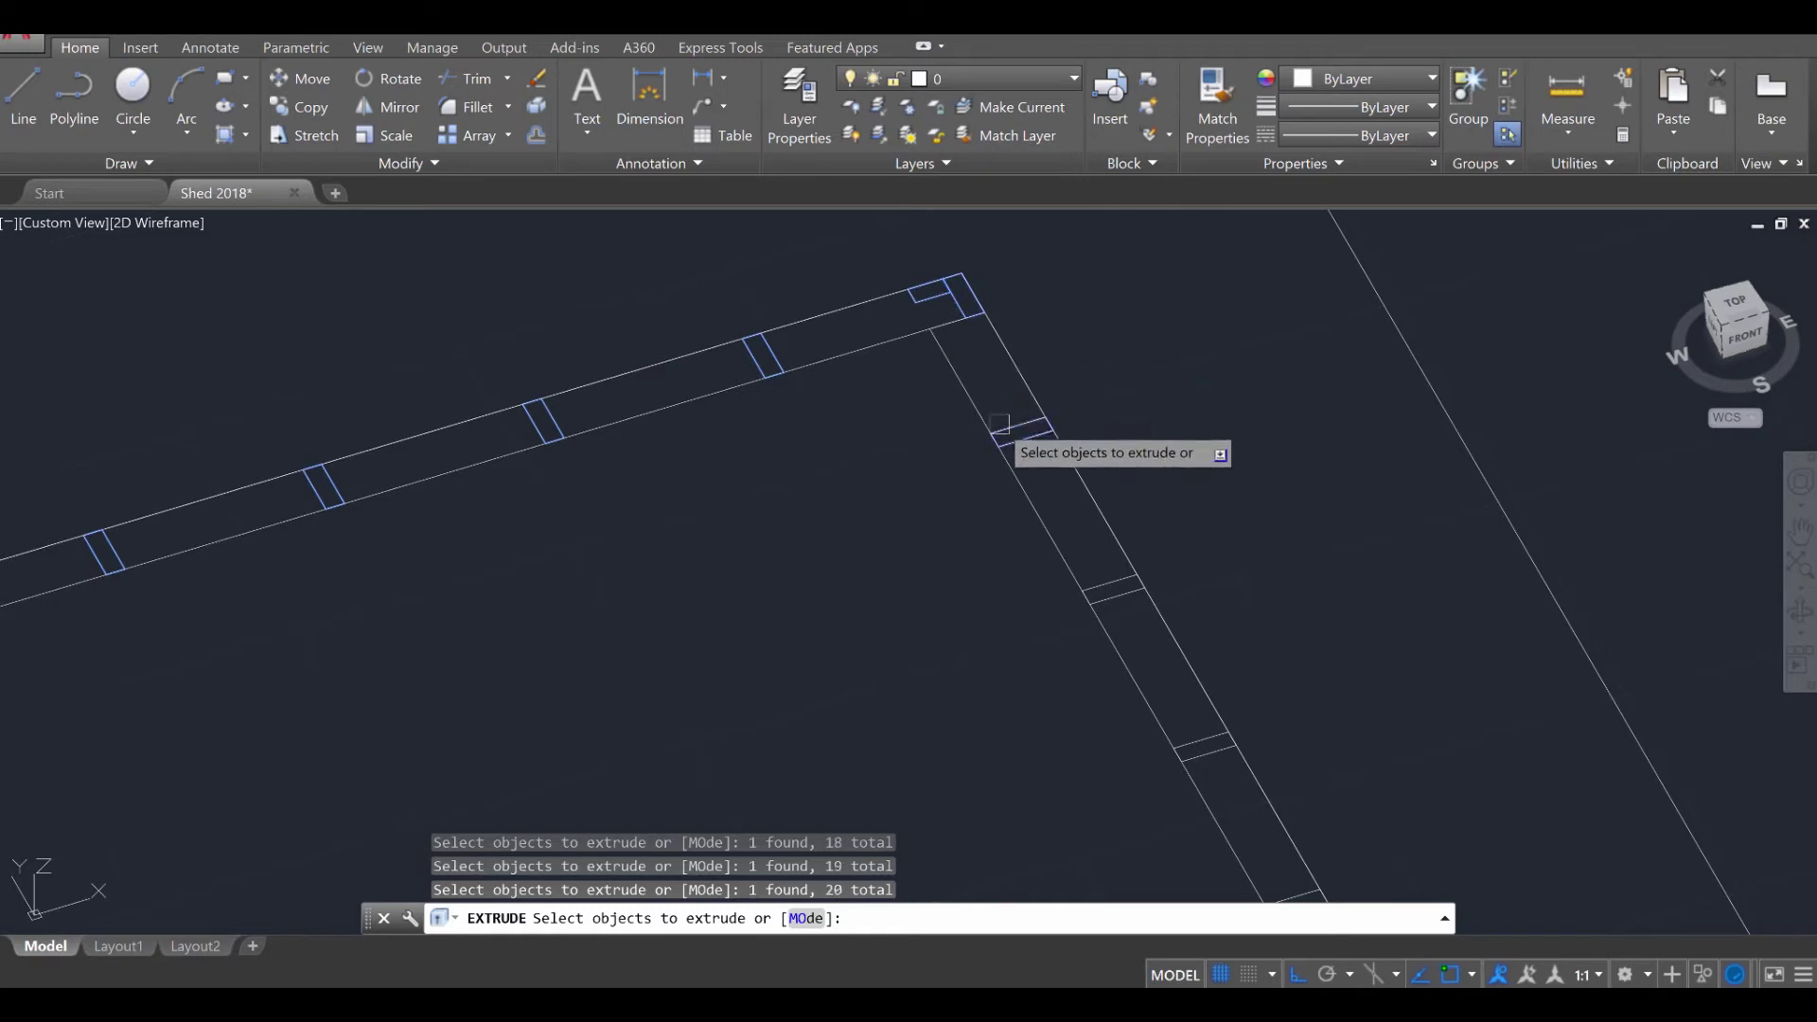
left_click(1112, 589)
middle_click_drag(1244, 687, 1089, 295)
left_click(975, 339)
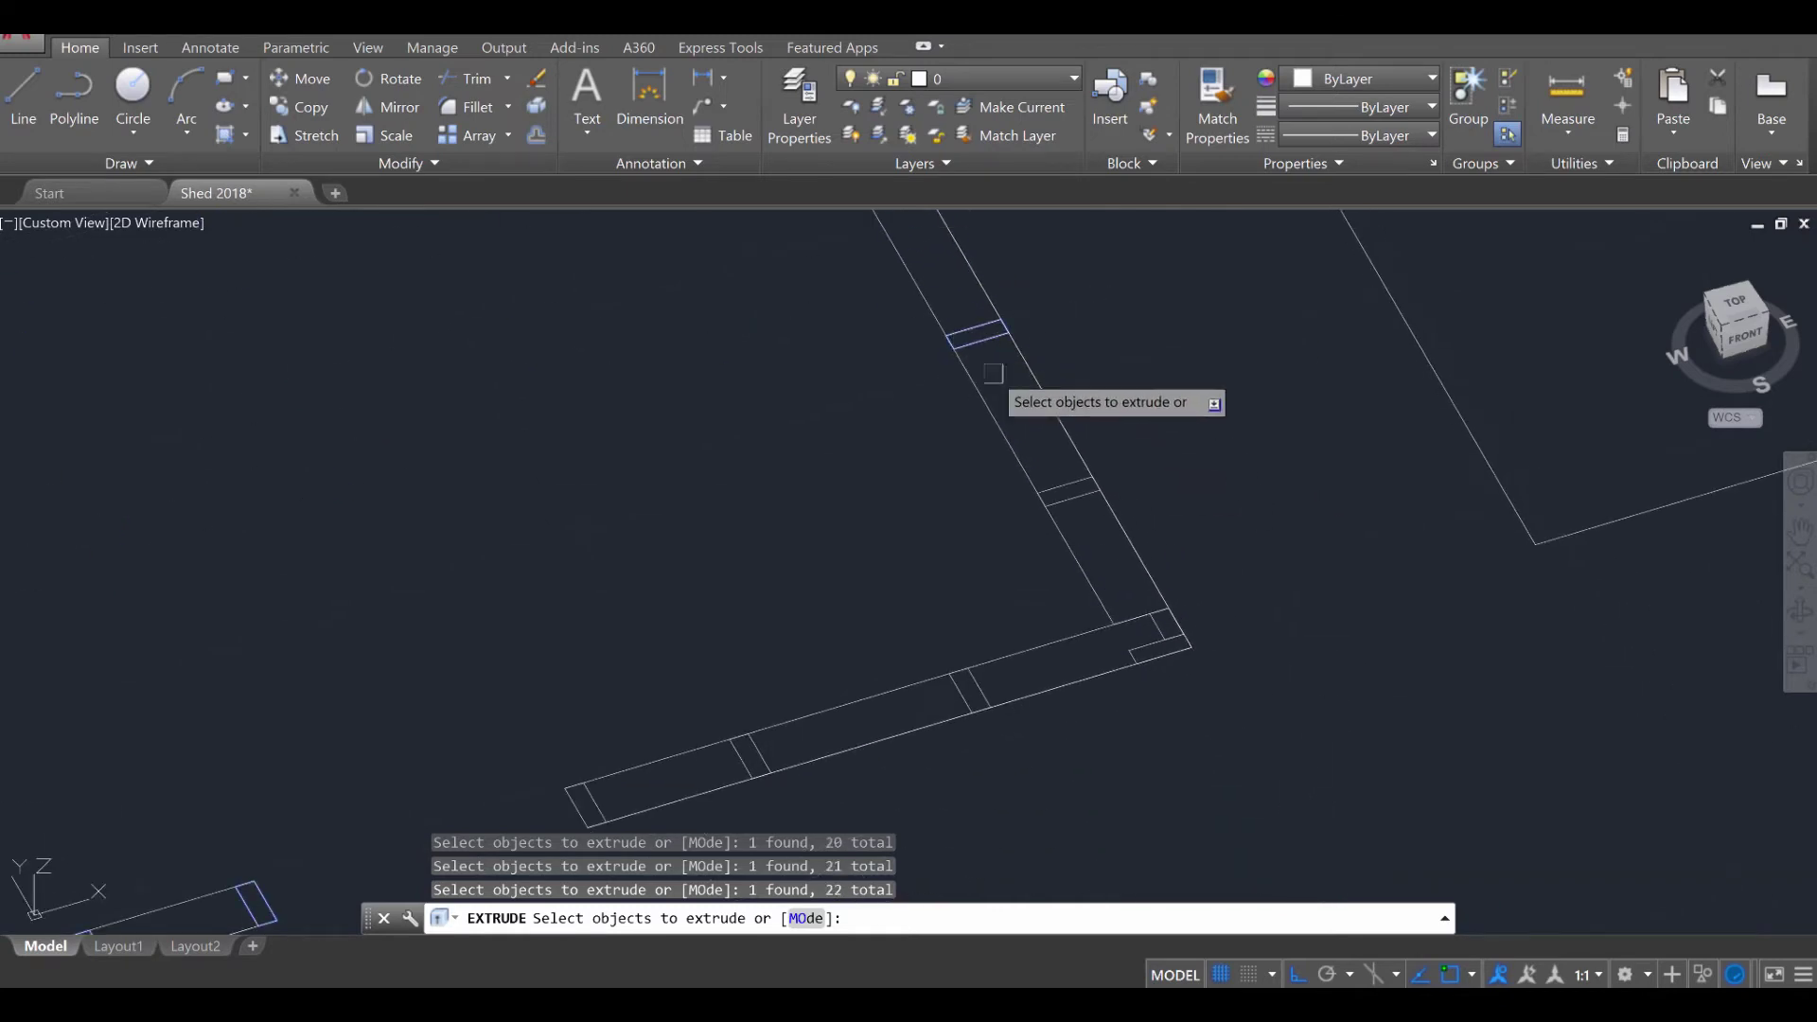
left_click(1053, 493)
left_click(1155, 627)
left_click(1141, 657)
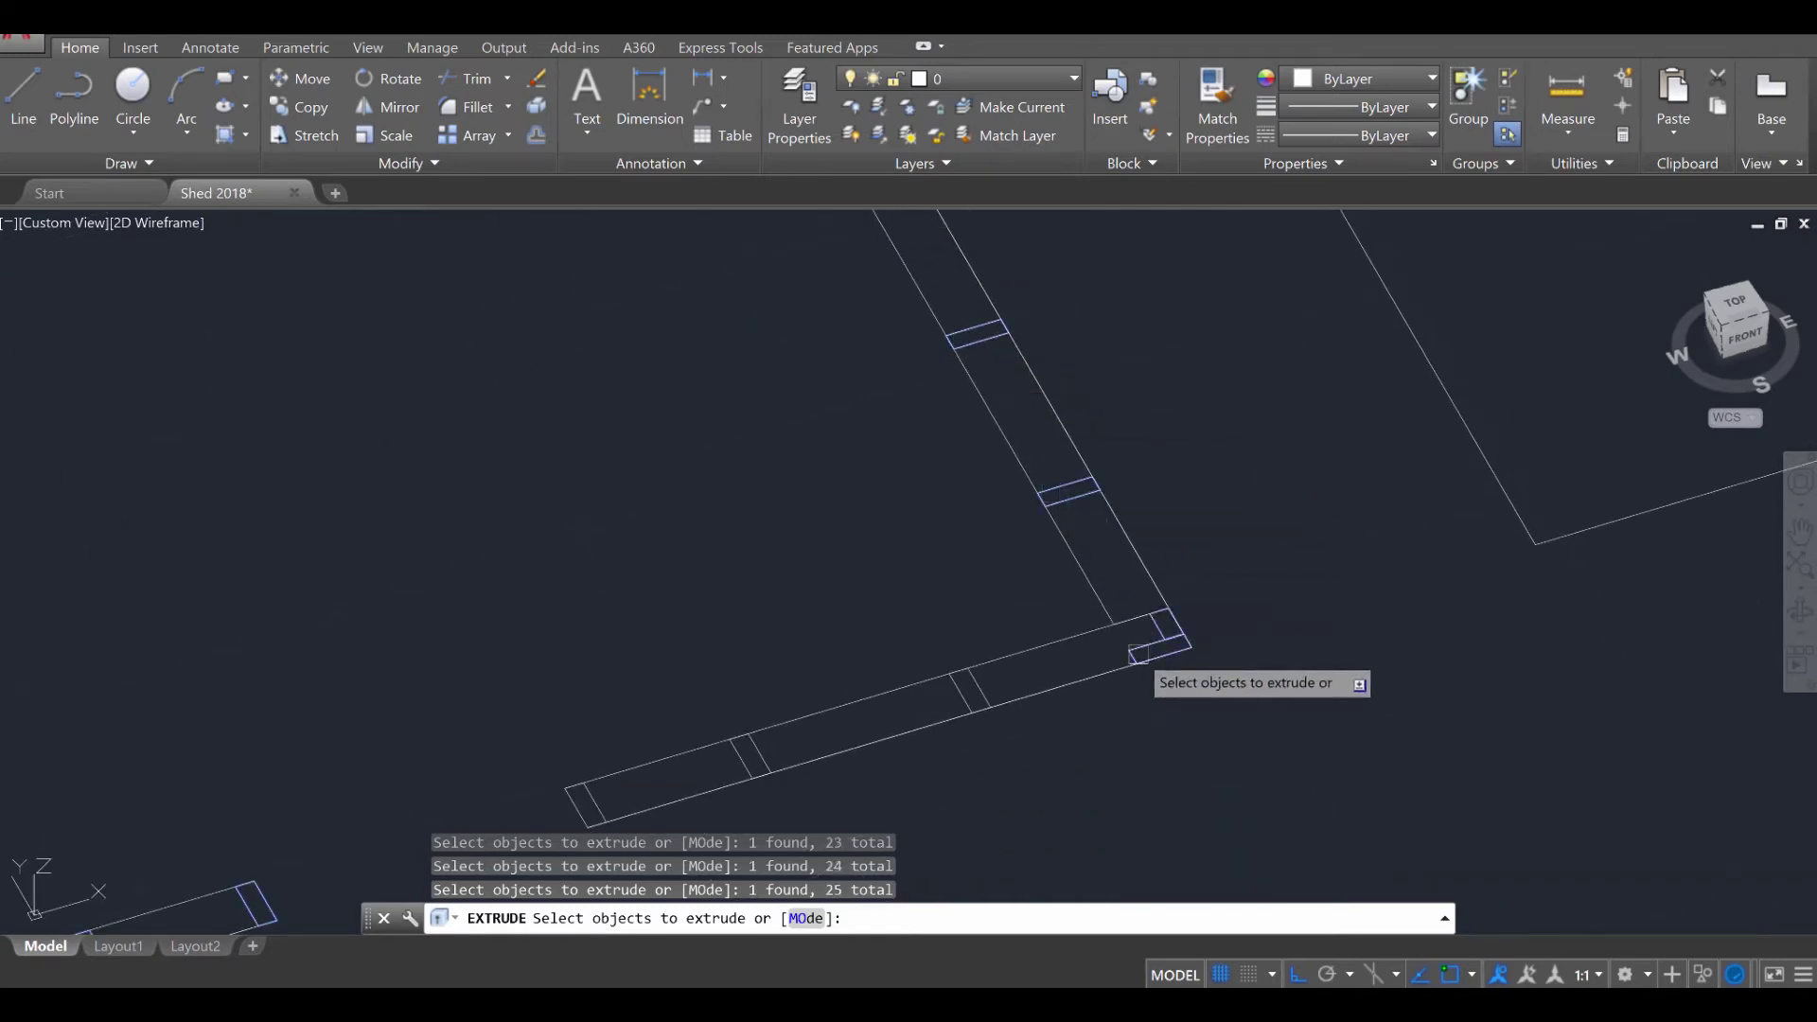
Add the three front wall studs right of the doorway and extrude the whole selection to a height of 9.
left_click(956, 693)
left_click(750, 755)
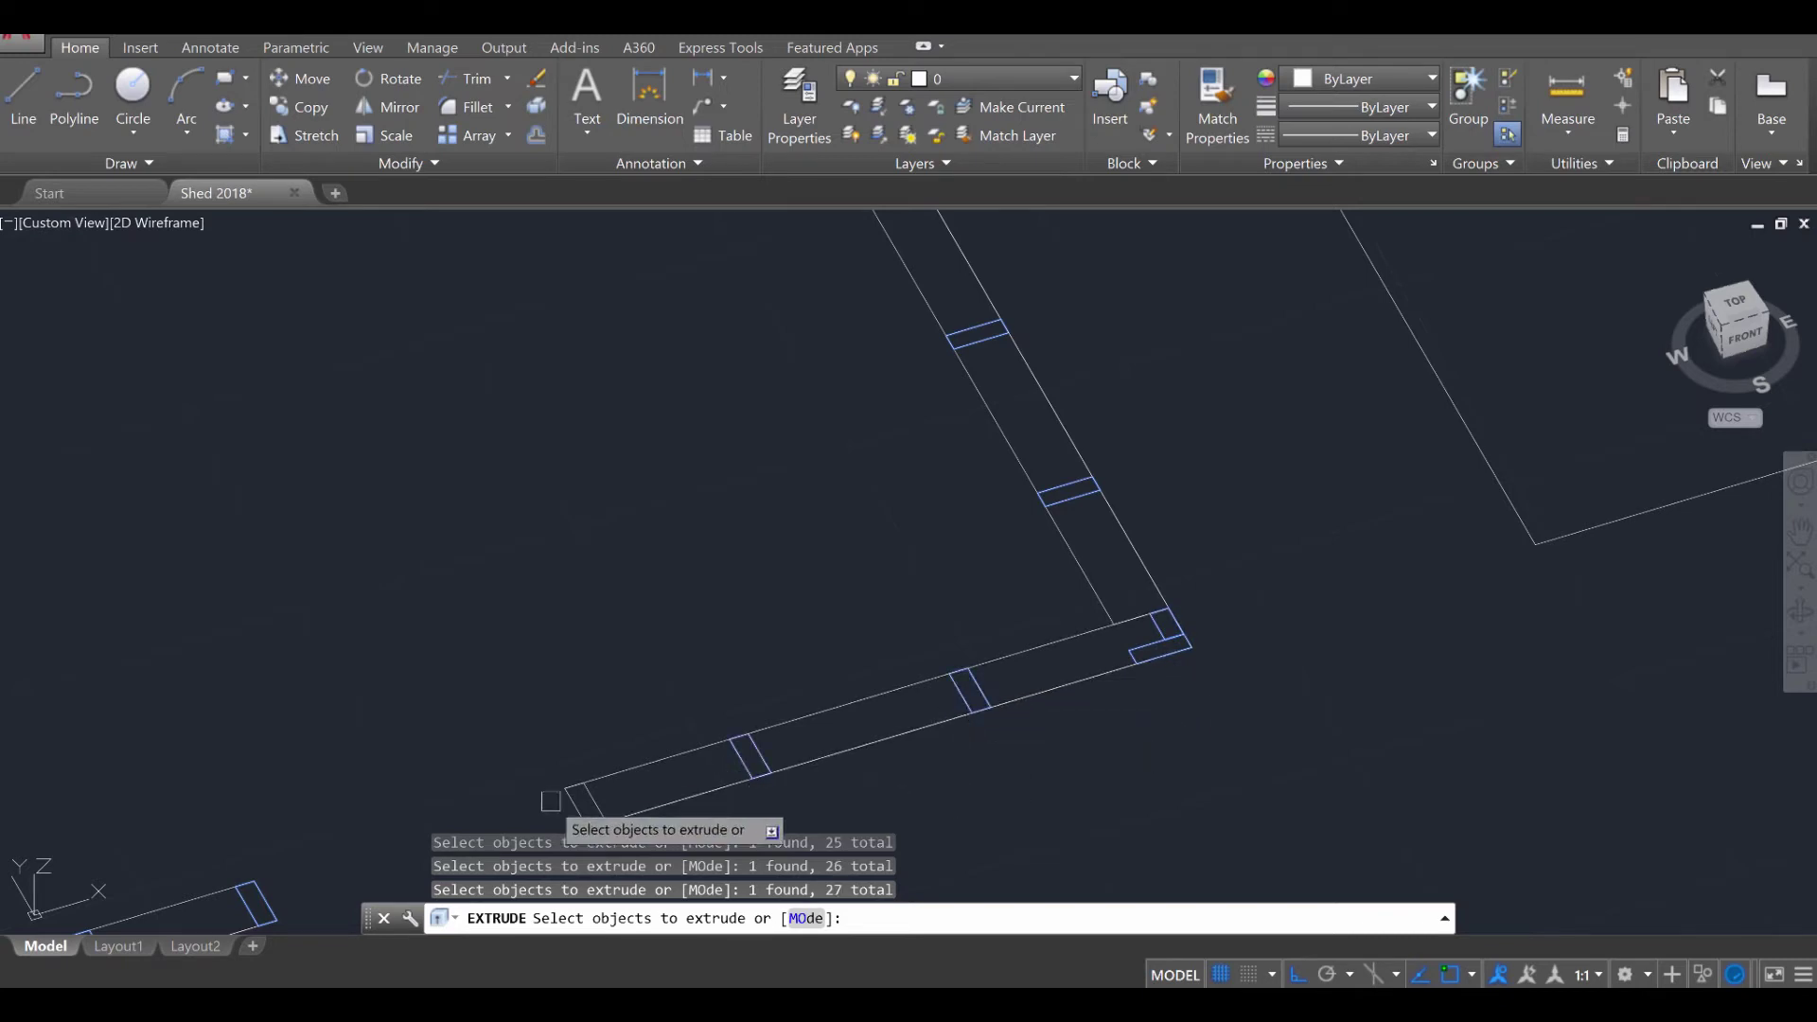
left_click(594, 809)
scroll(450, 771, "down", 3)
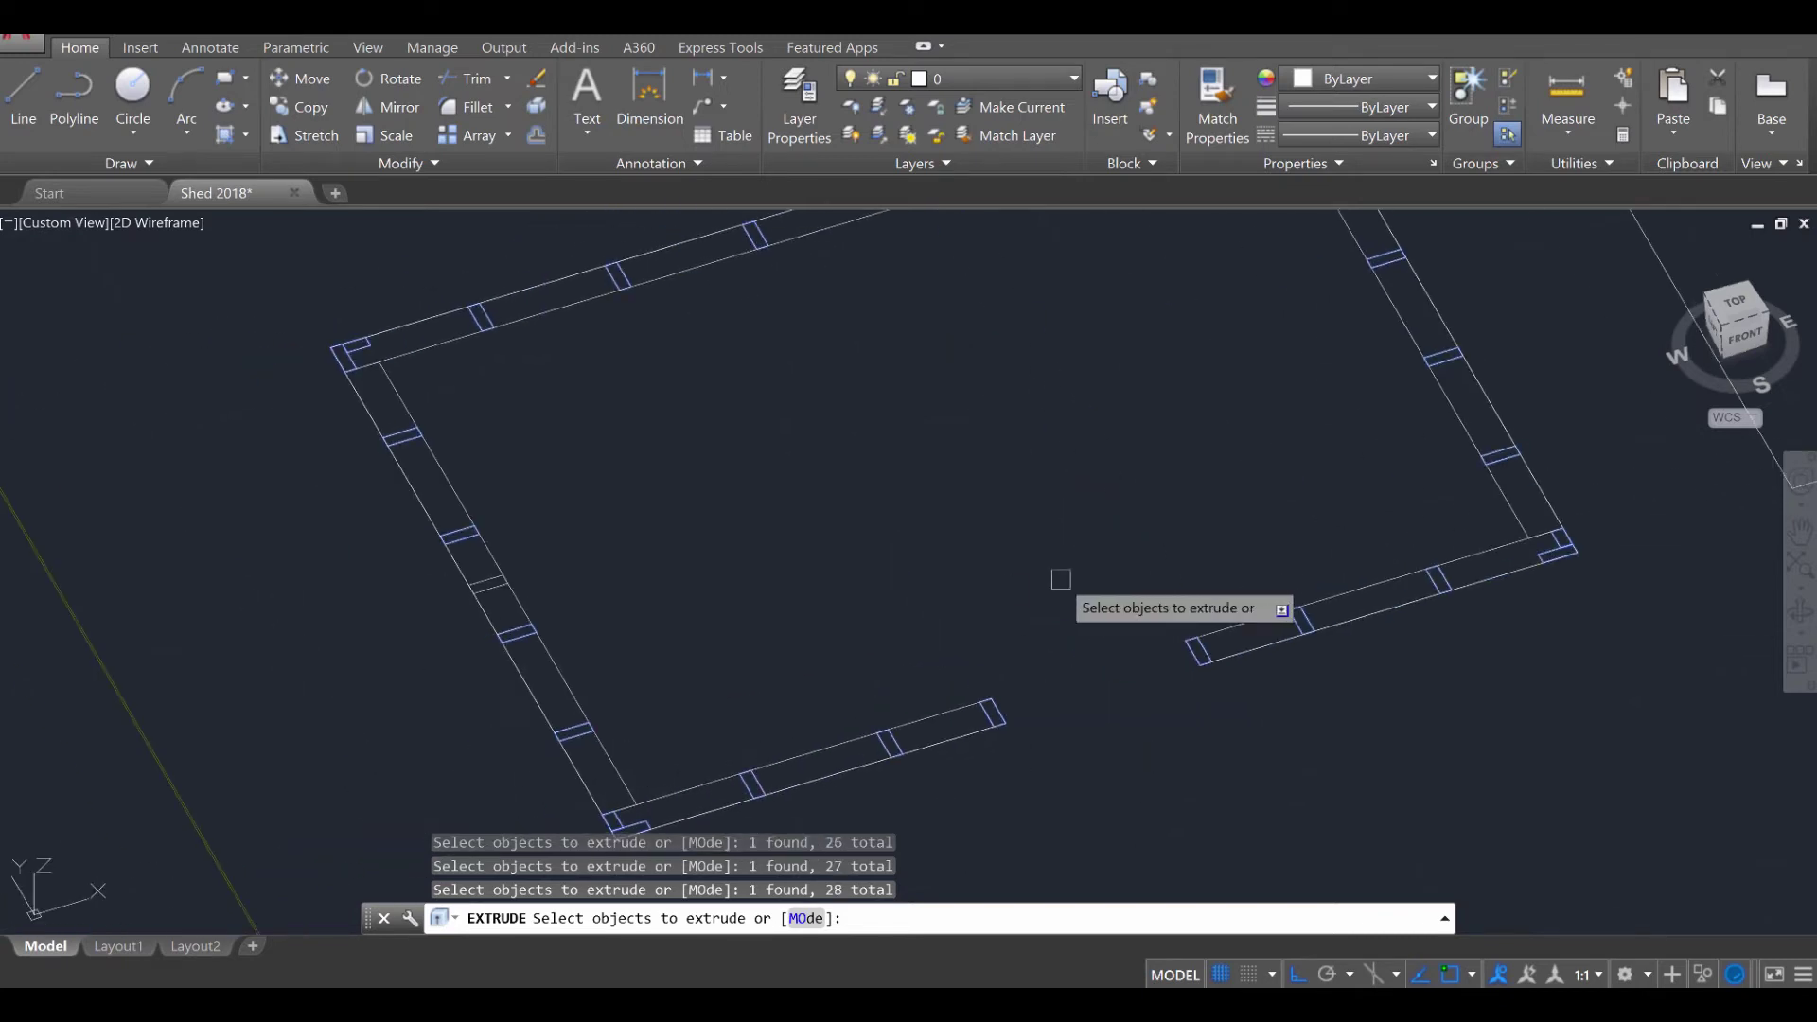
scroll(974, 586, "down", 1)
middle_click_drag(974, 586, 775, 591)
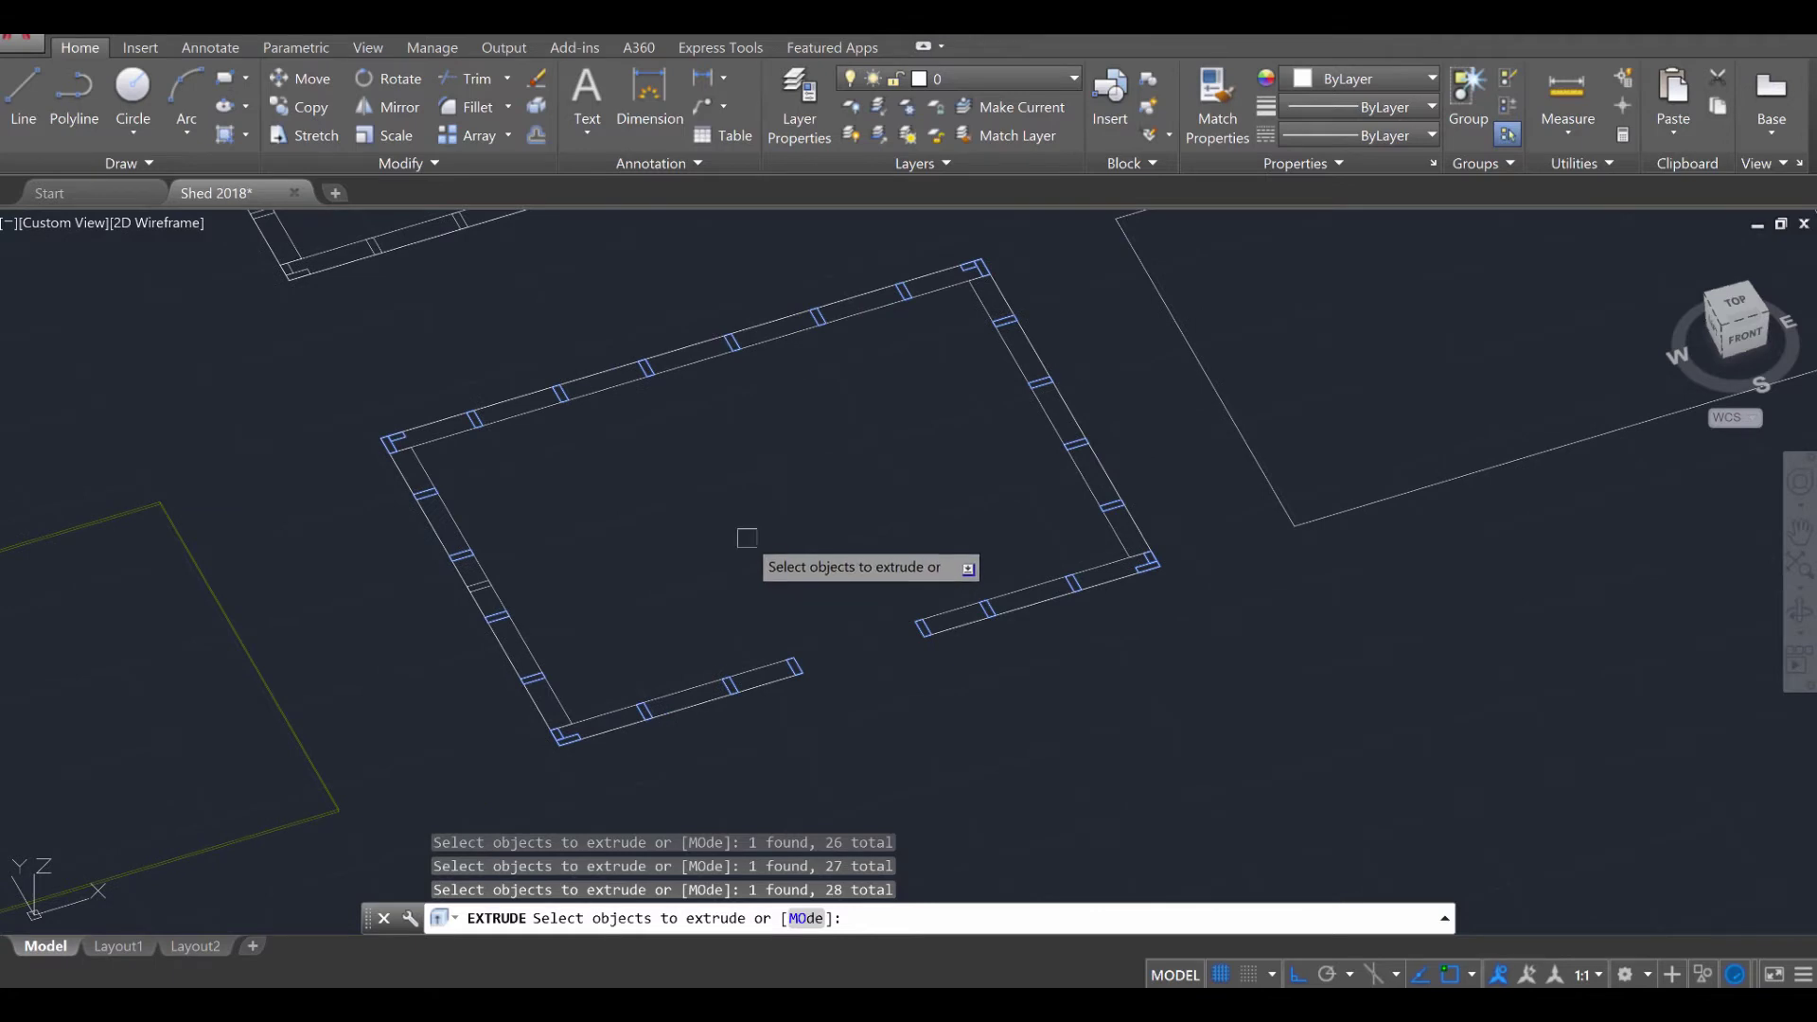
key("Return")
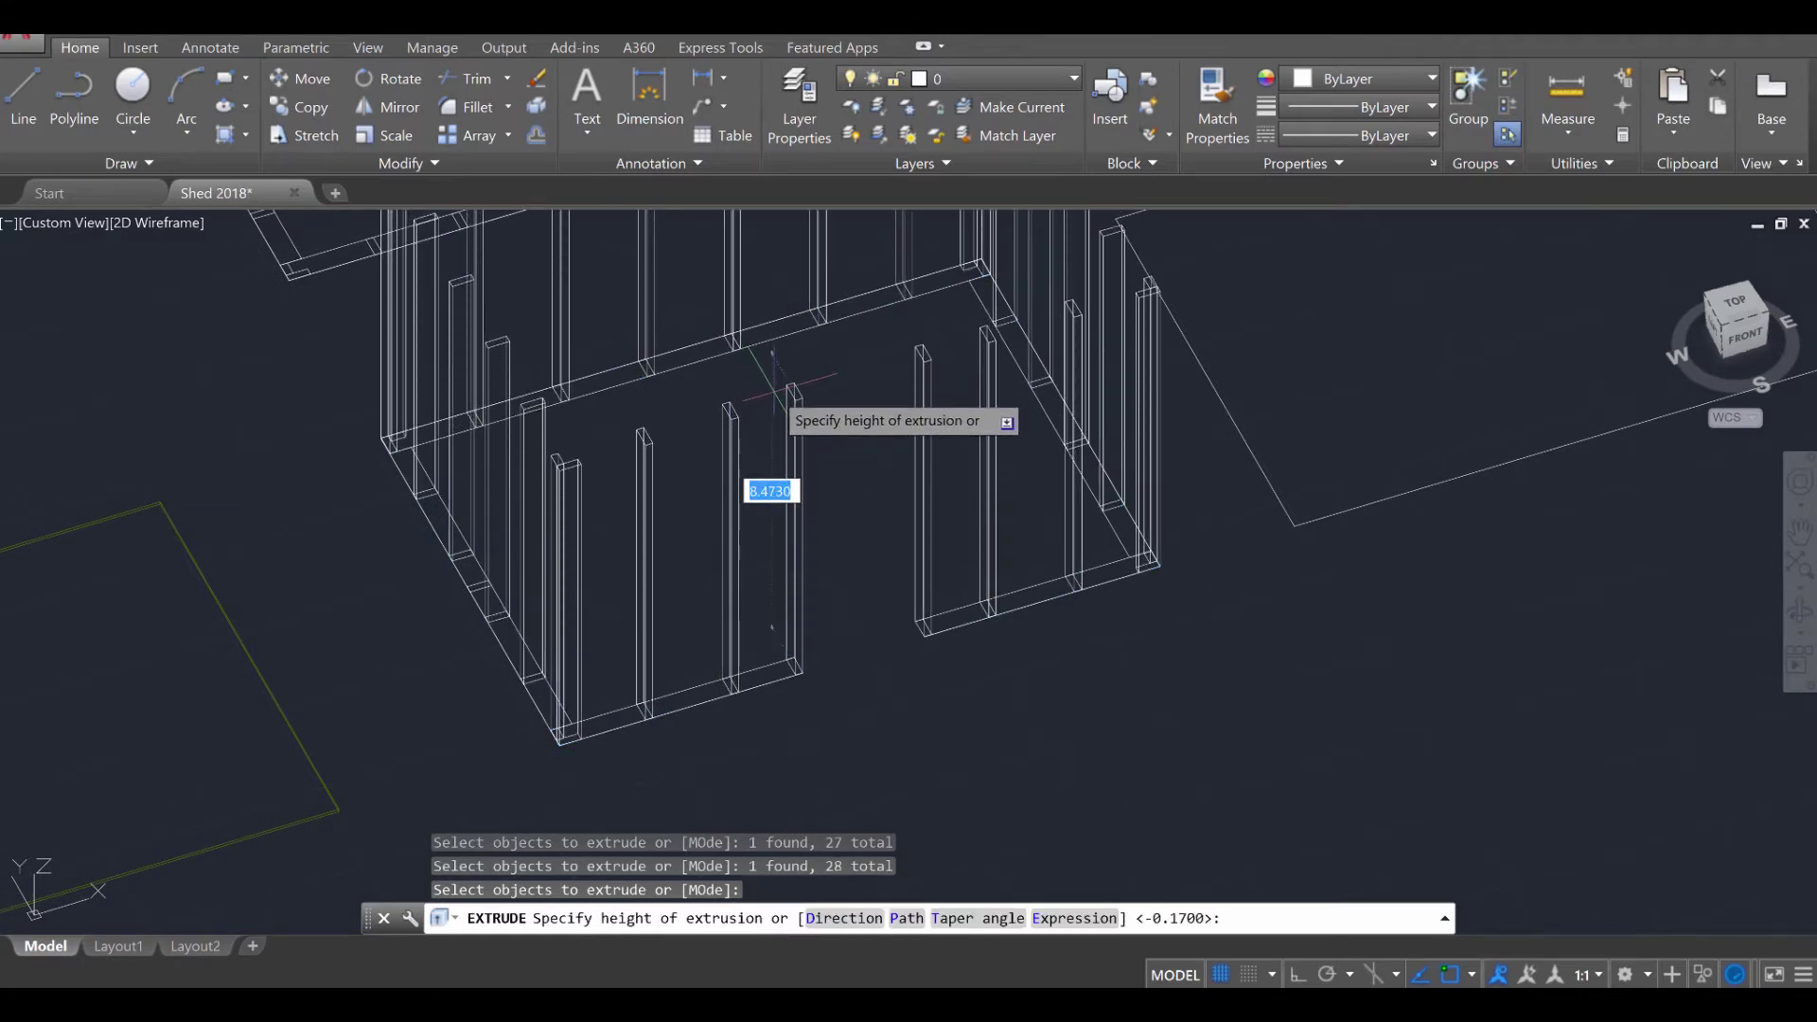
key("Return")
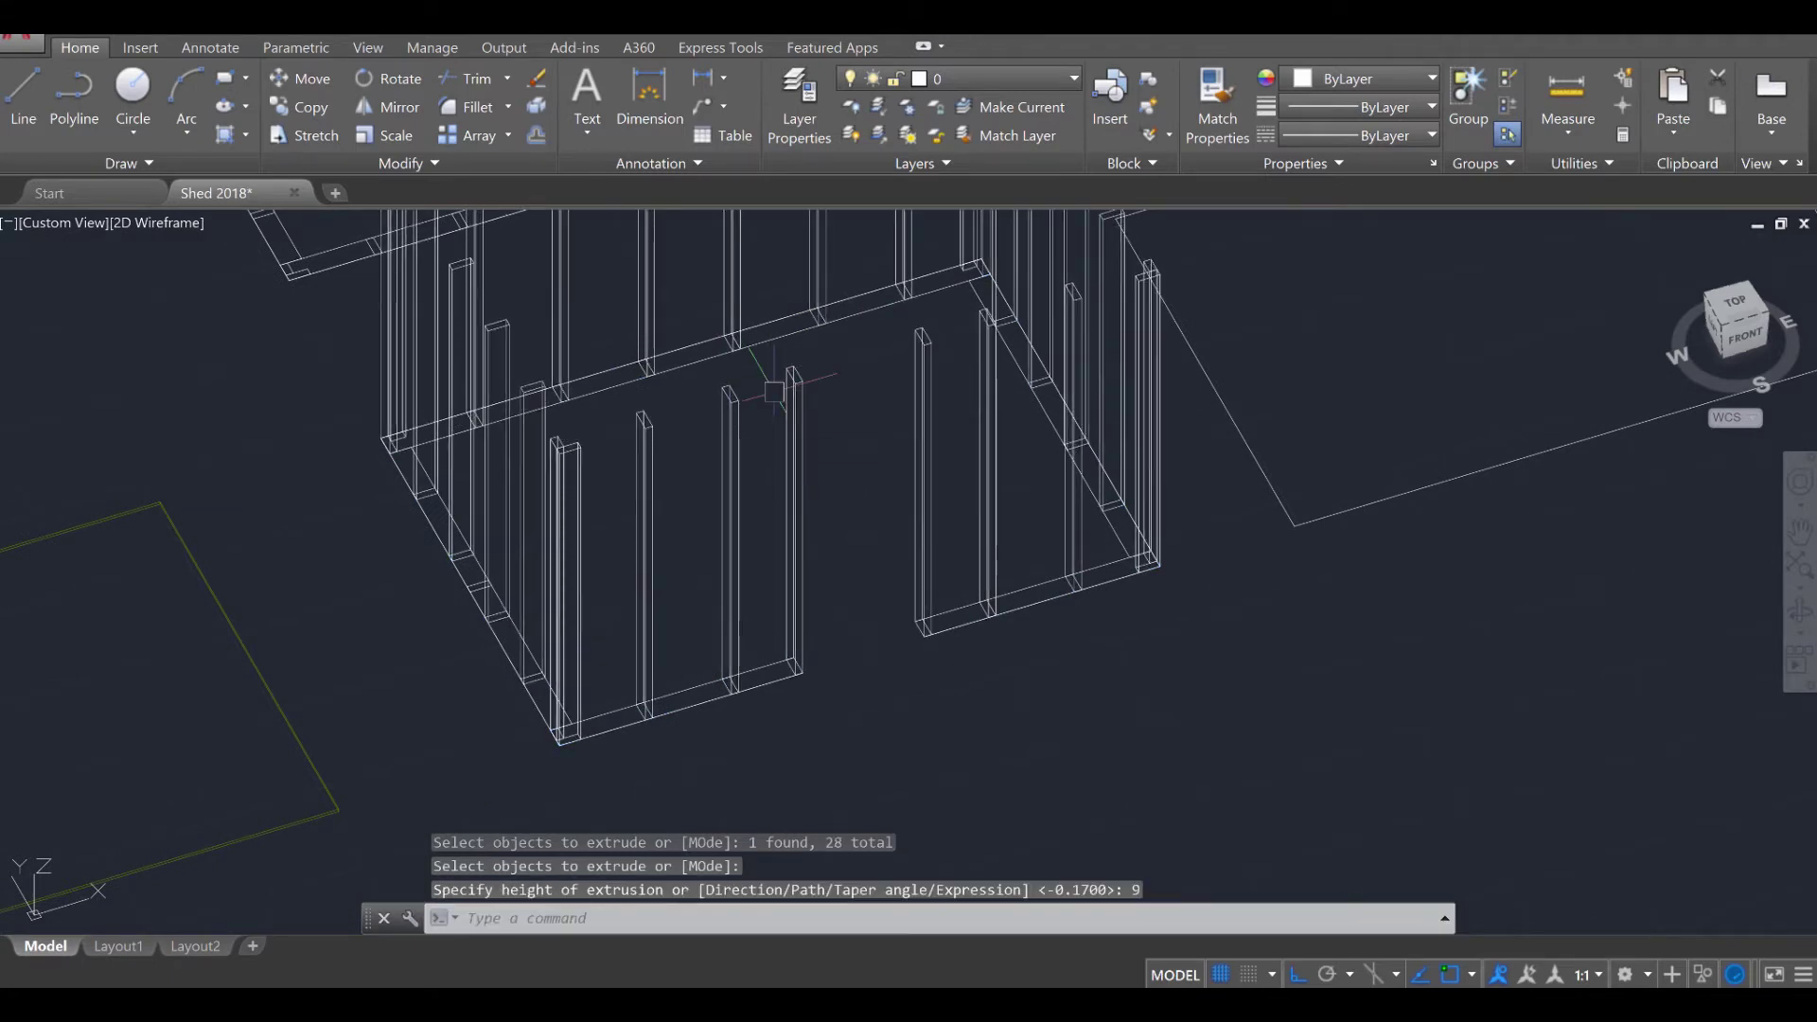
Extrude the extra middle stud rectangle of the left wall to a height of 3.
middle_click_drag(856, 639, 786, 625, "shift")
scroll(764, 603, "up", 5)
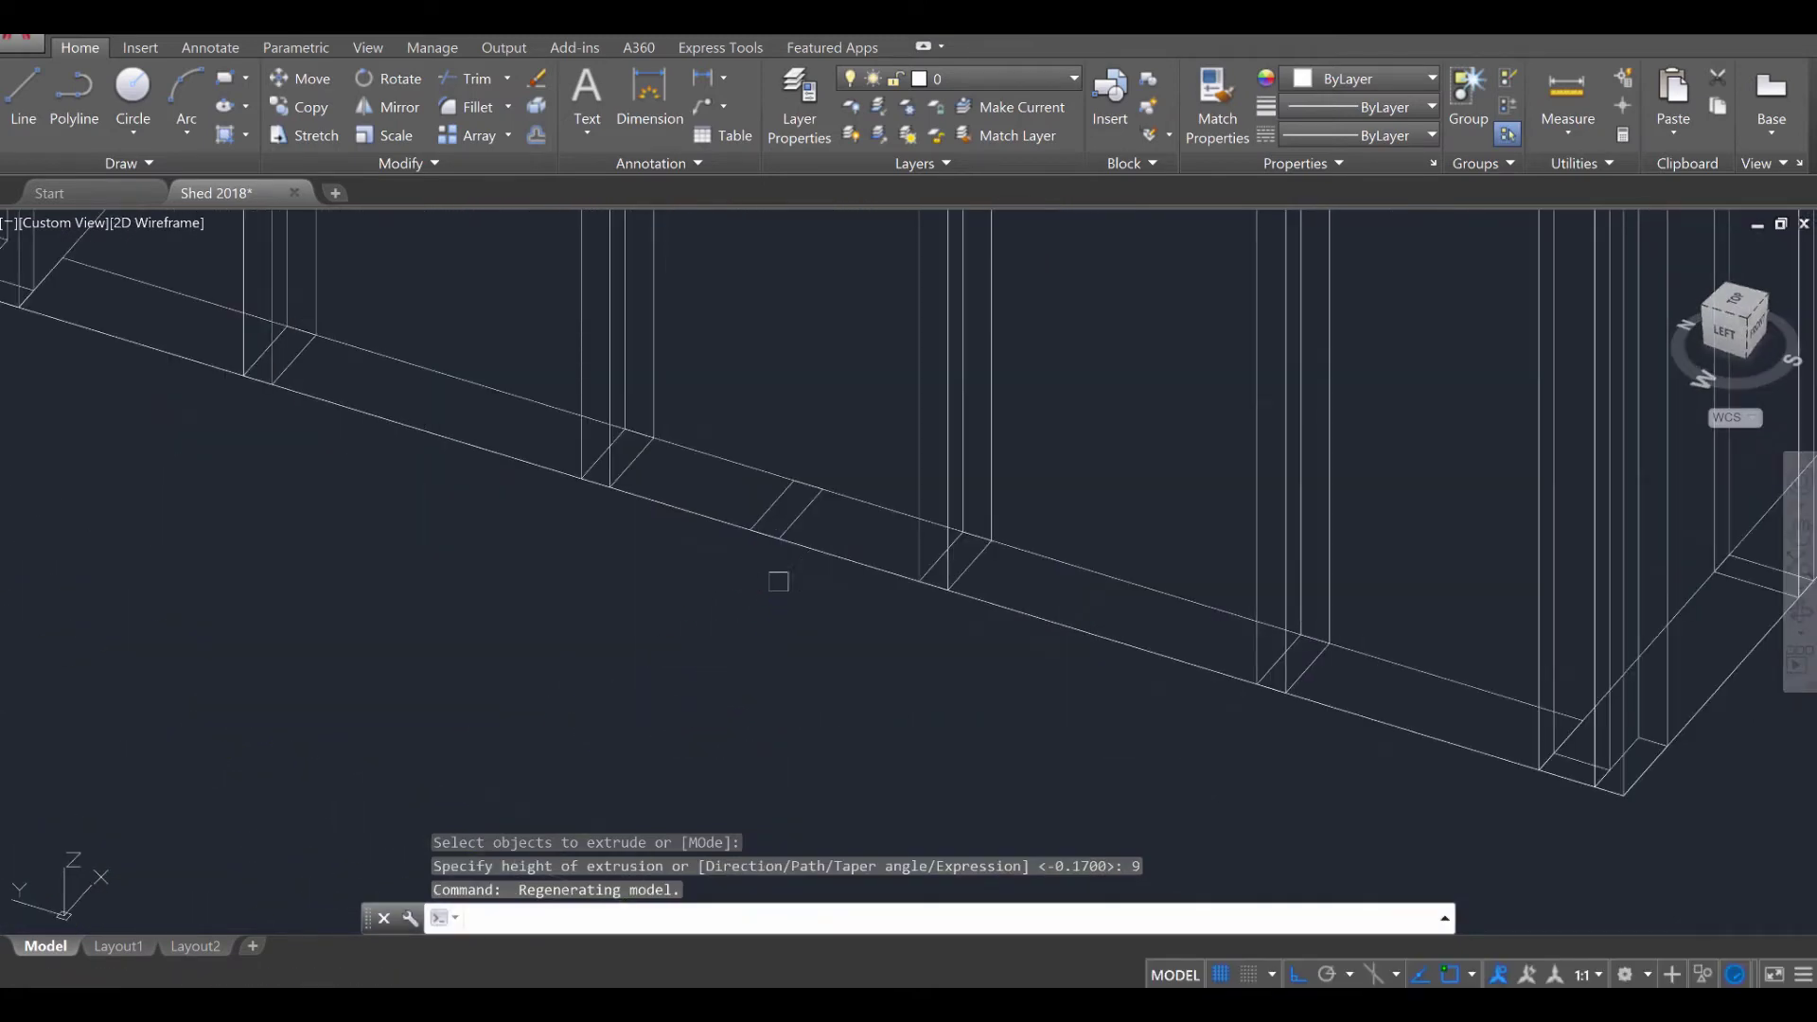
key("Return")
left_click(788, 524)
key("Return")
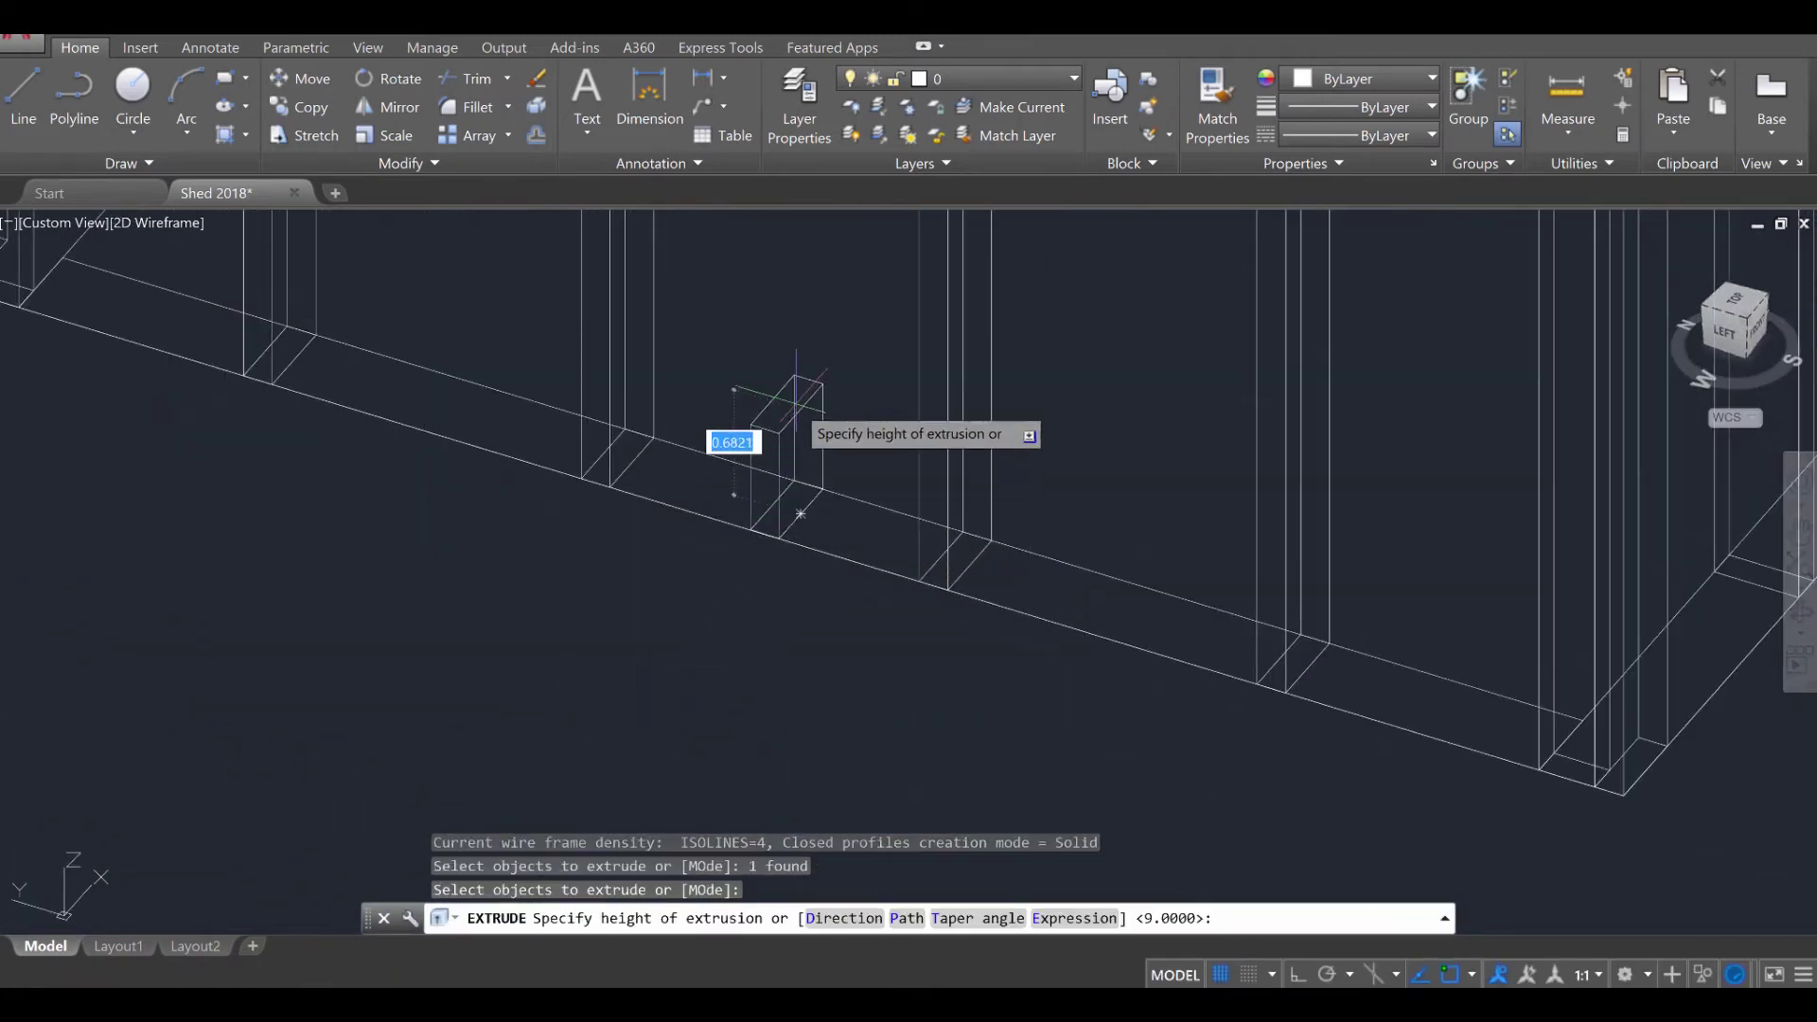
scroll(791, 377, "down", 3)
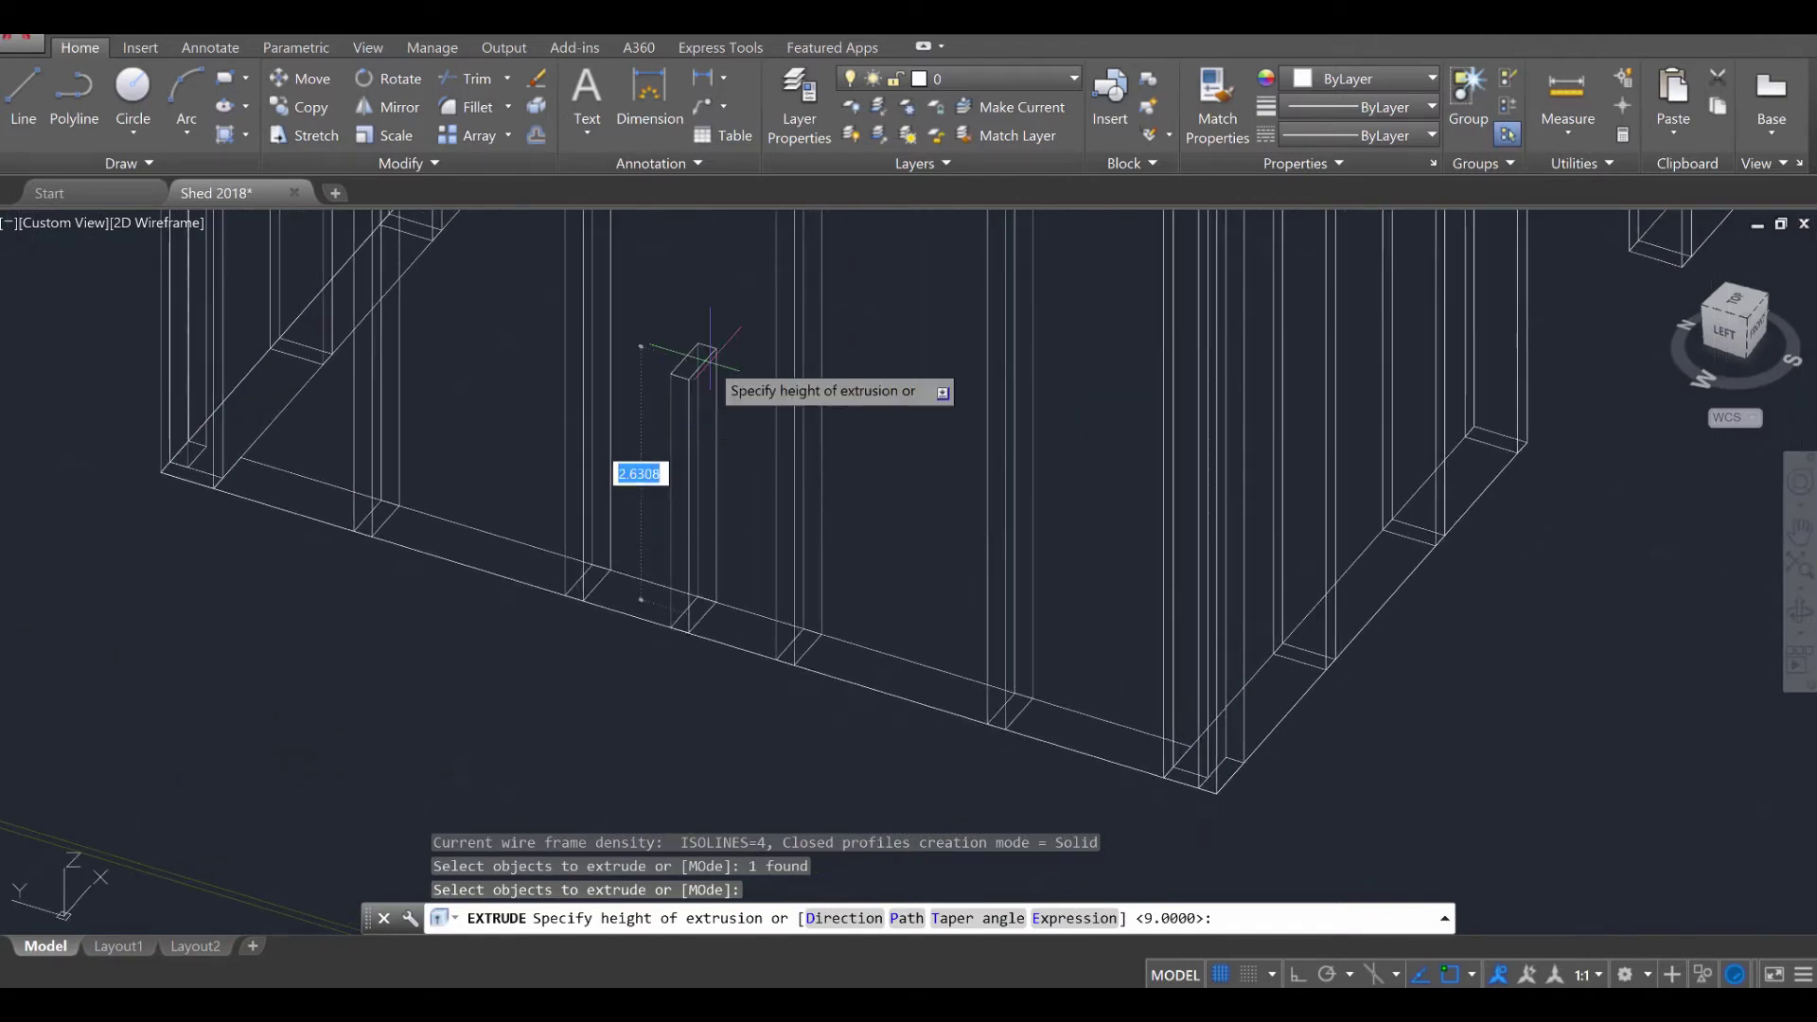
type("3")
key("Return")
scroll(719, 521, "up", 3)
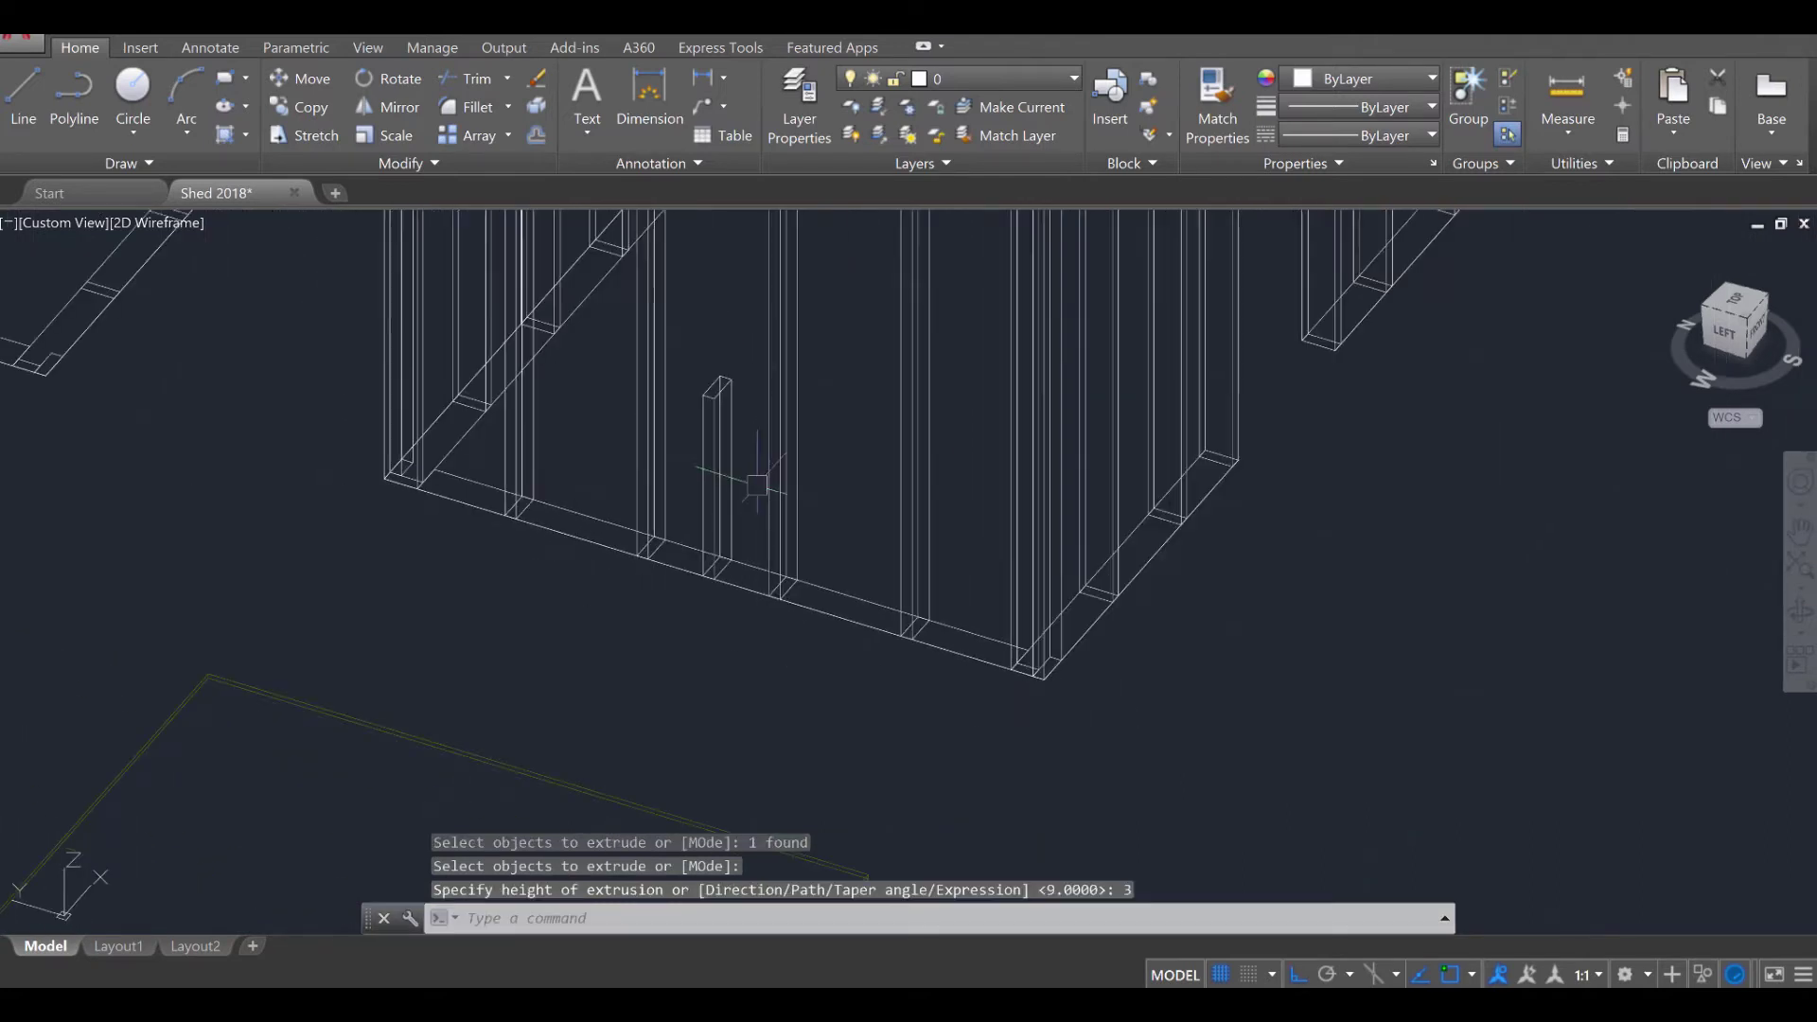
Assign all extruded studs, including the short one in the left wall, to the Studs layer.
middle_click_drag(717, 526, 947, 483, "shift")
key("Escape")
scroll(994, 641, "up", 3)
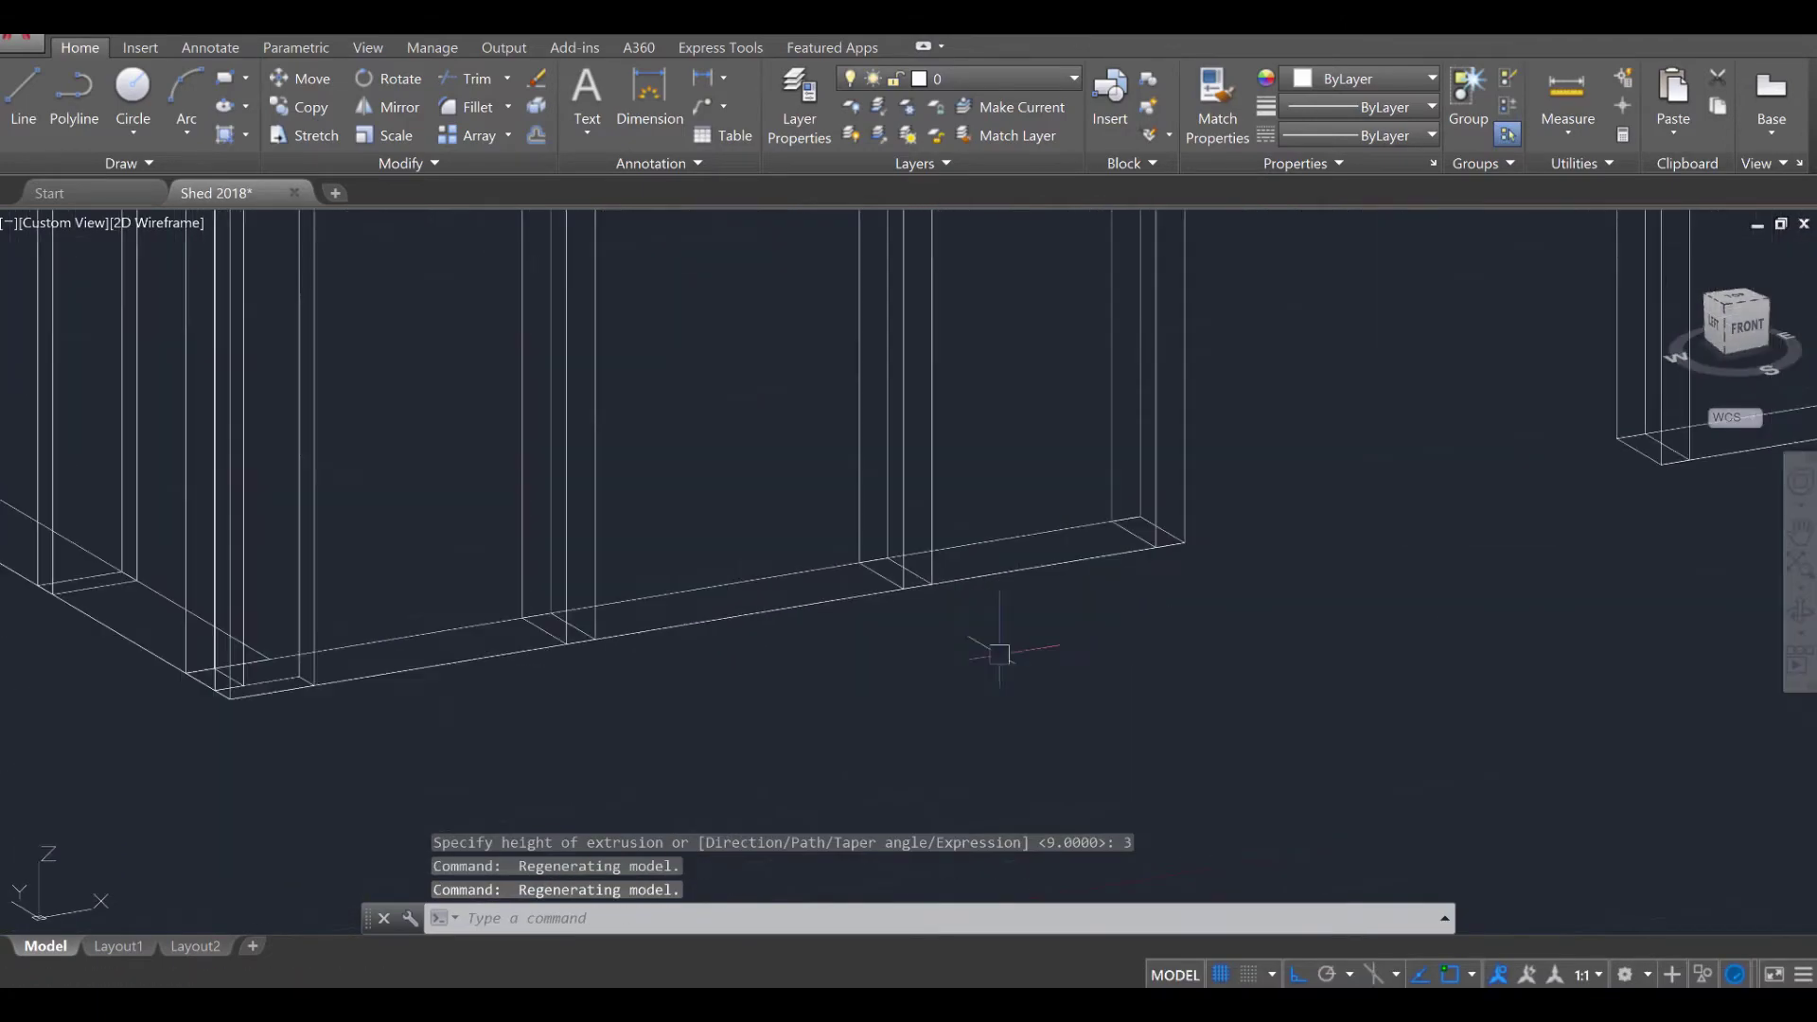
scroll(941, 616, "down", 3)
scroll(1029, 582, "down", 3)
middle_click_drag(1028, 582, 831, 460, "shift")
left_click(1283, 358)
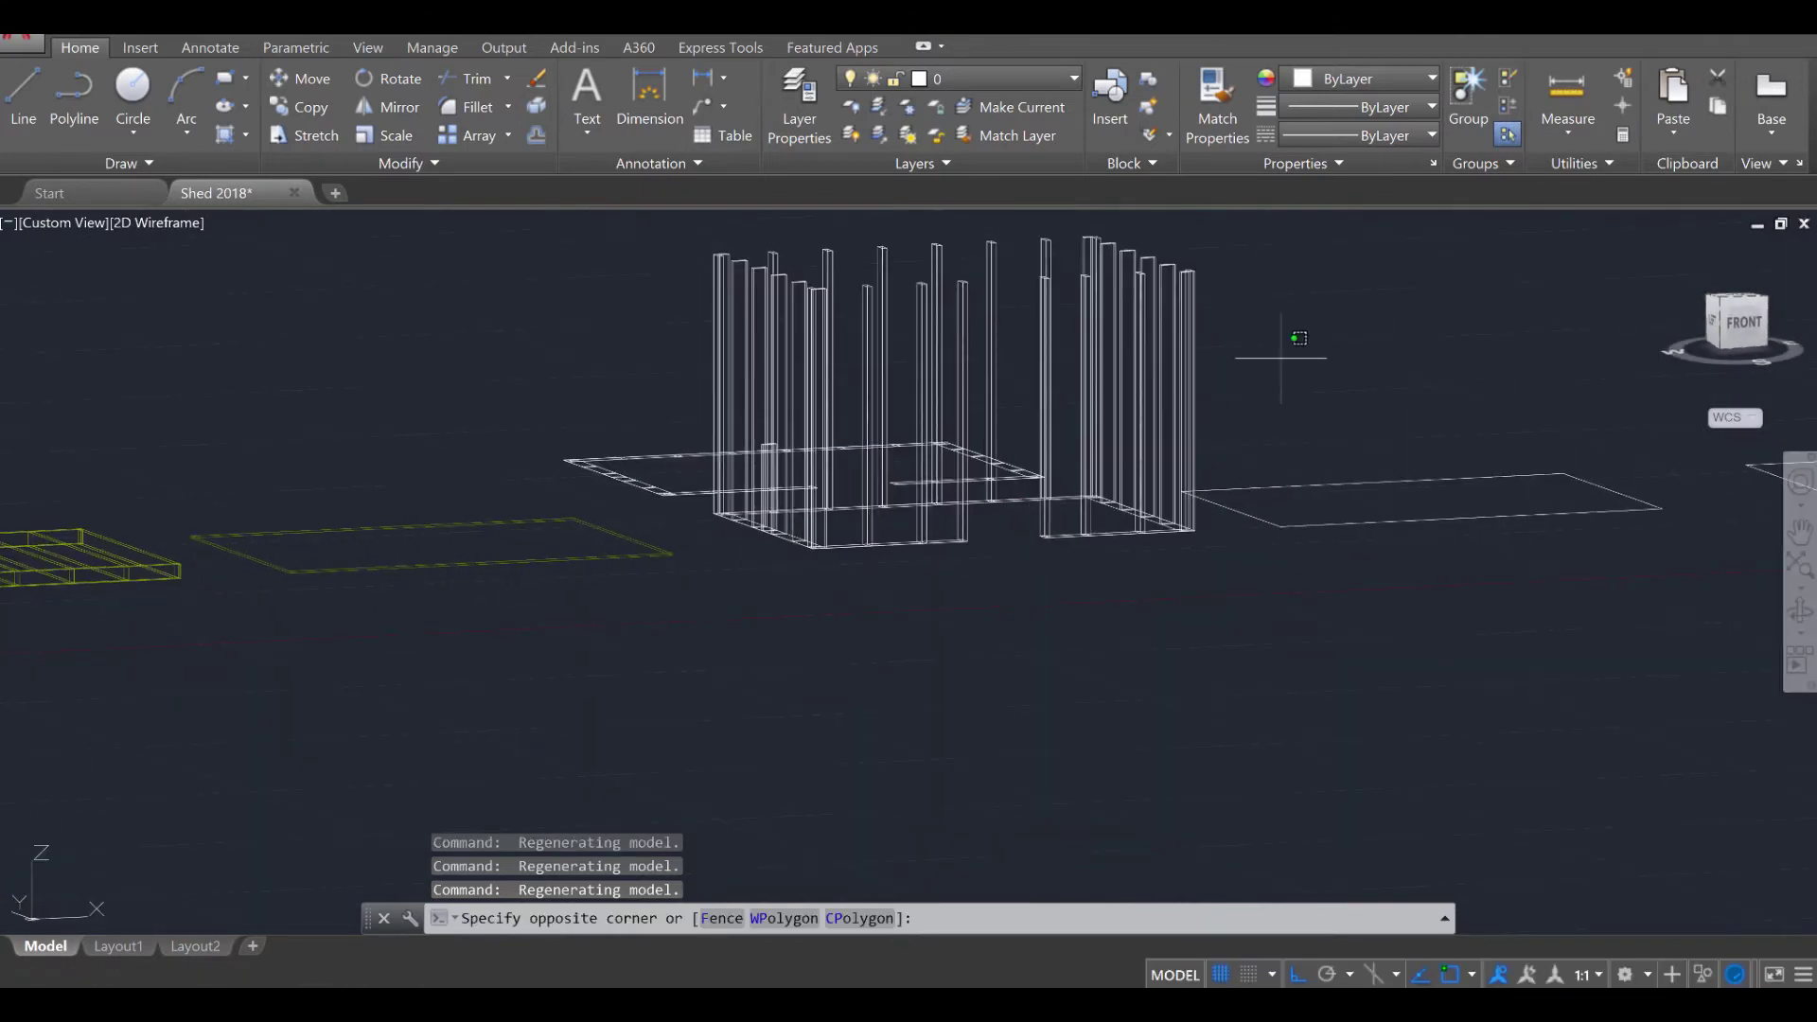
left_click(598, 228)
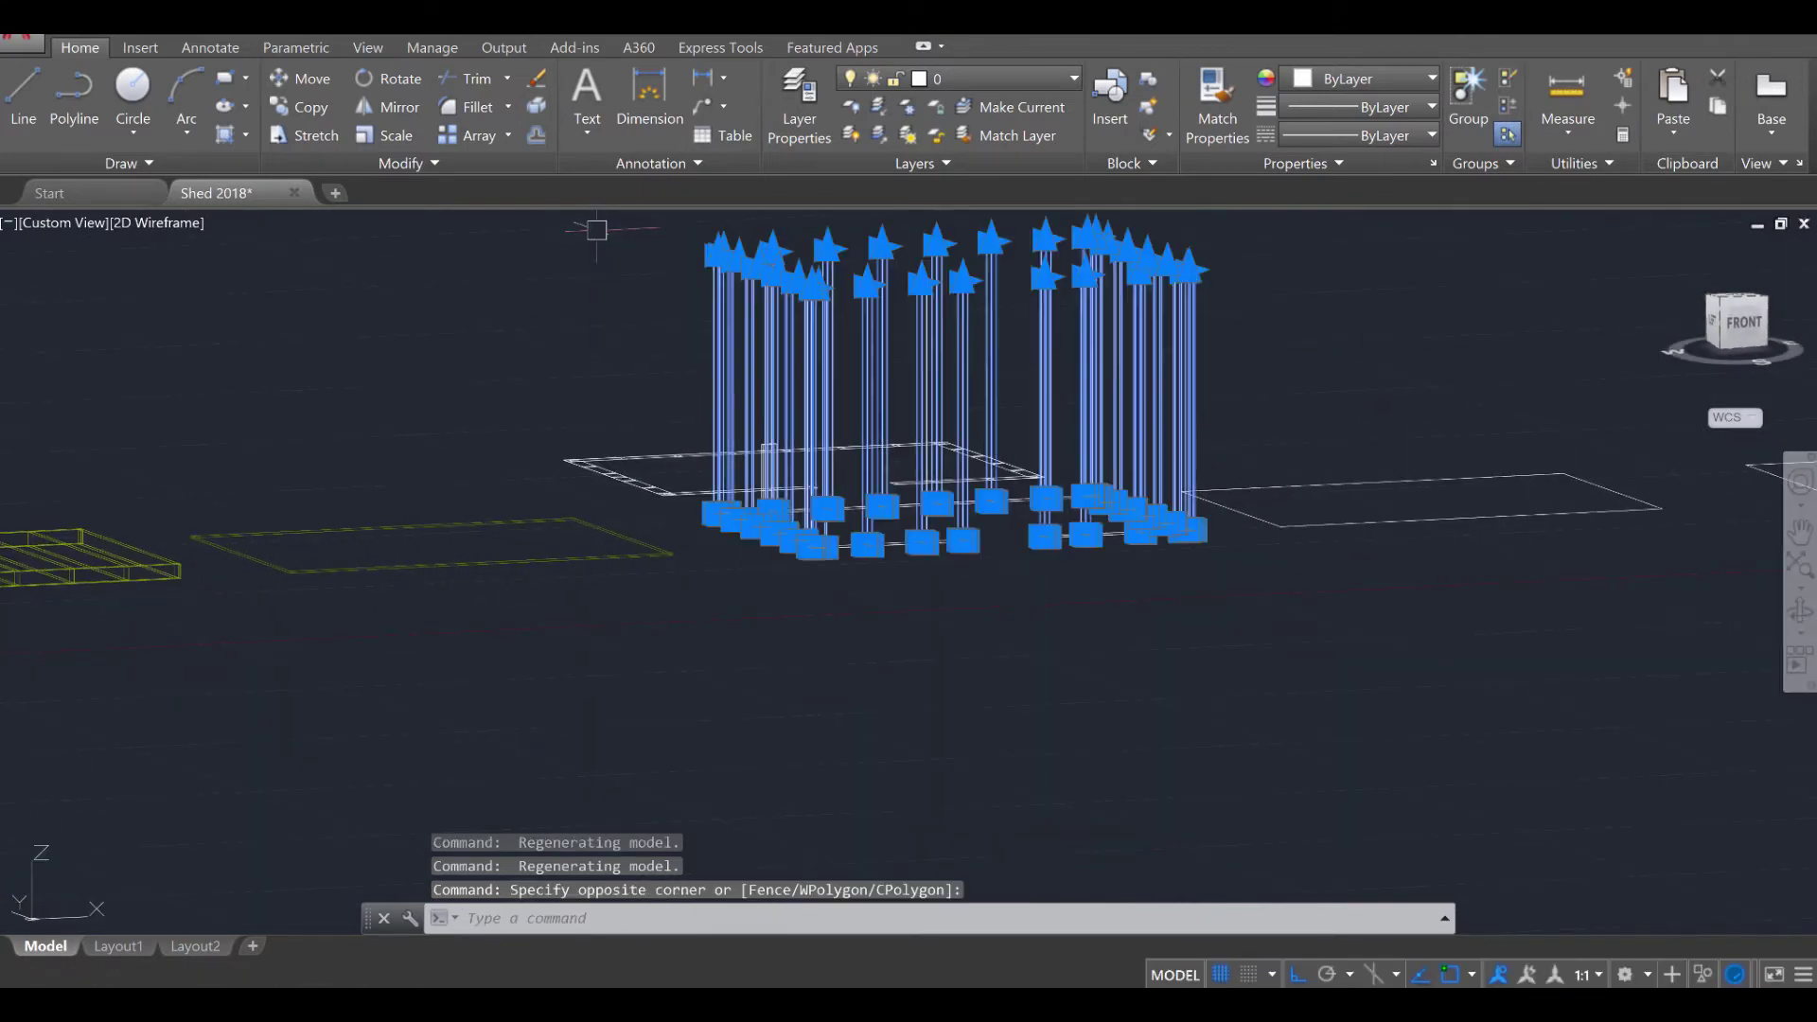
scroll(953, 393, "up", 5)
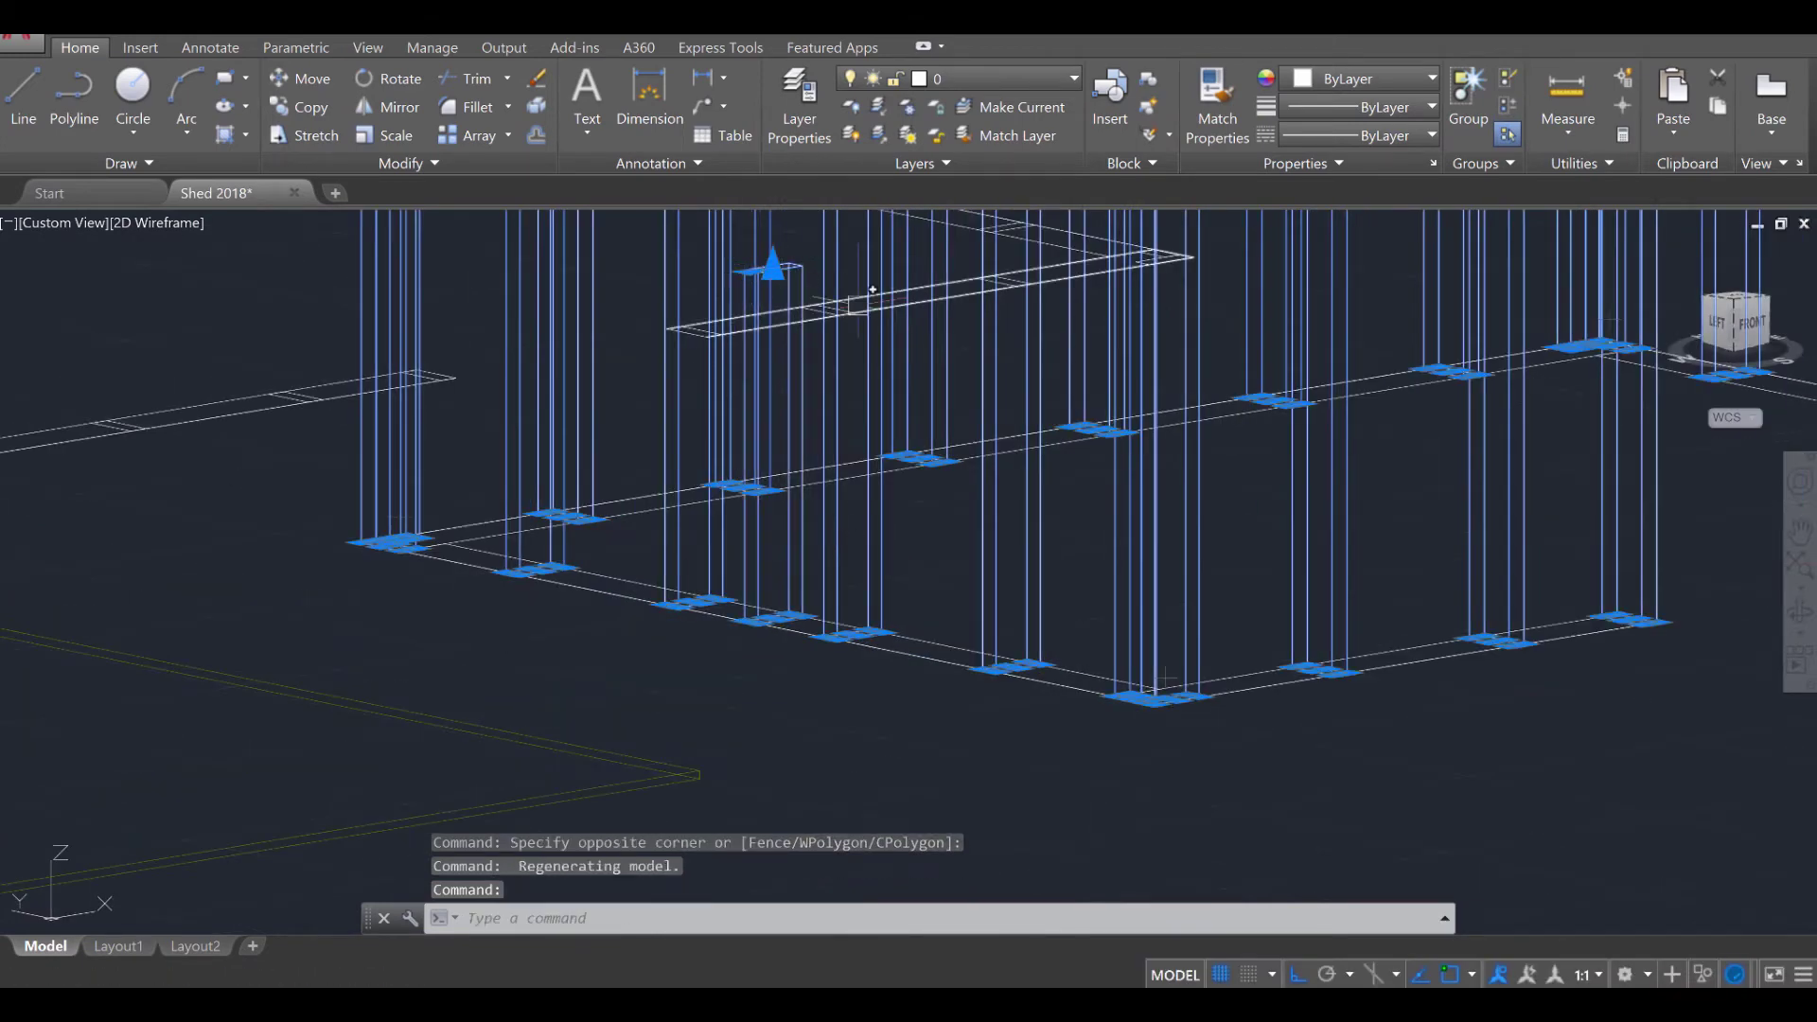
scroll(852, 284, "down", 5)
left_click(1045, 82)
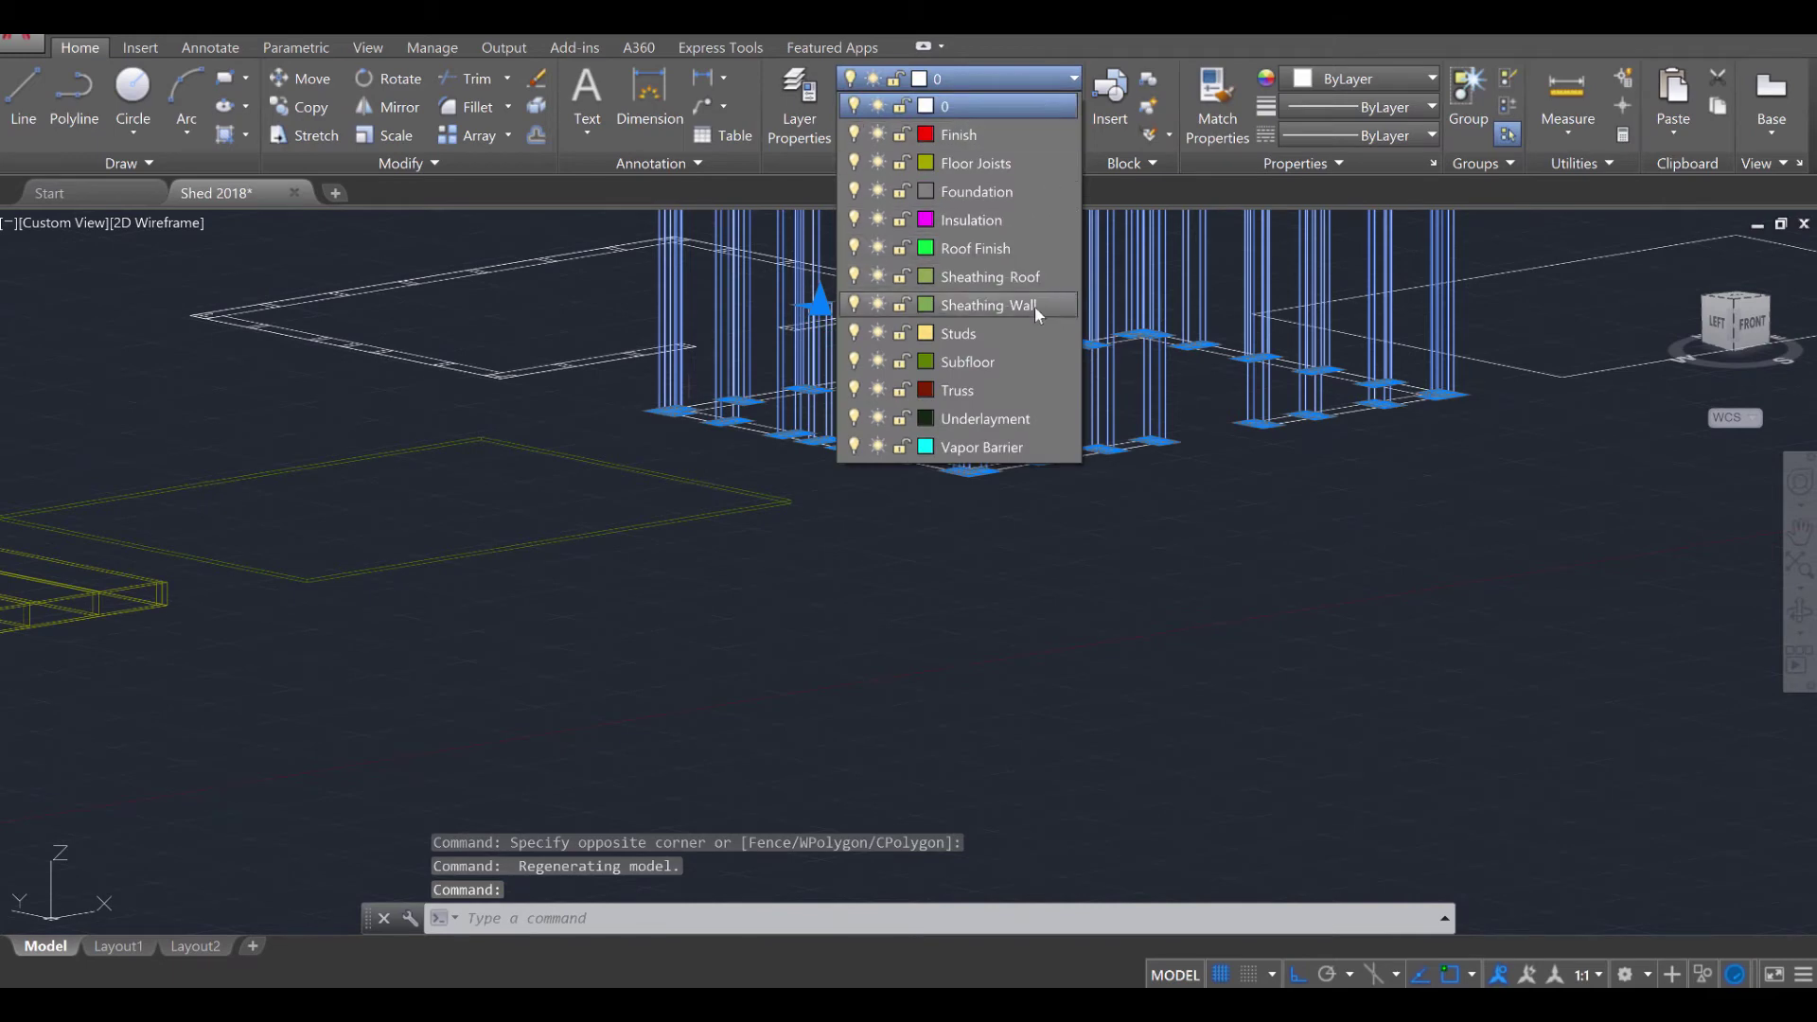
left_click(967, 333)
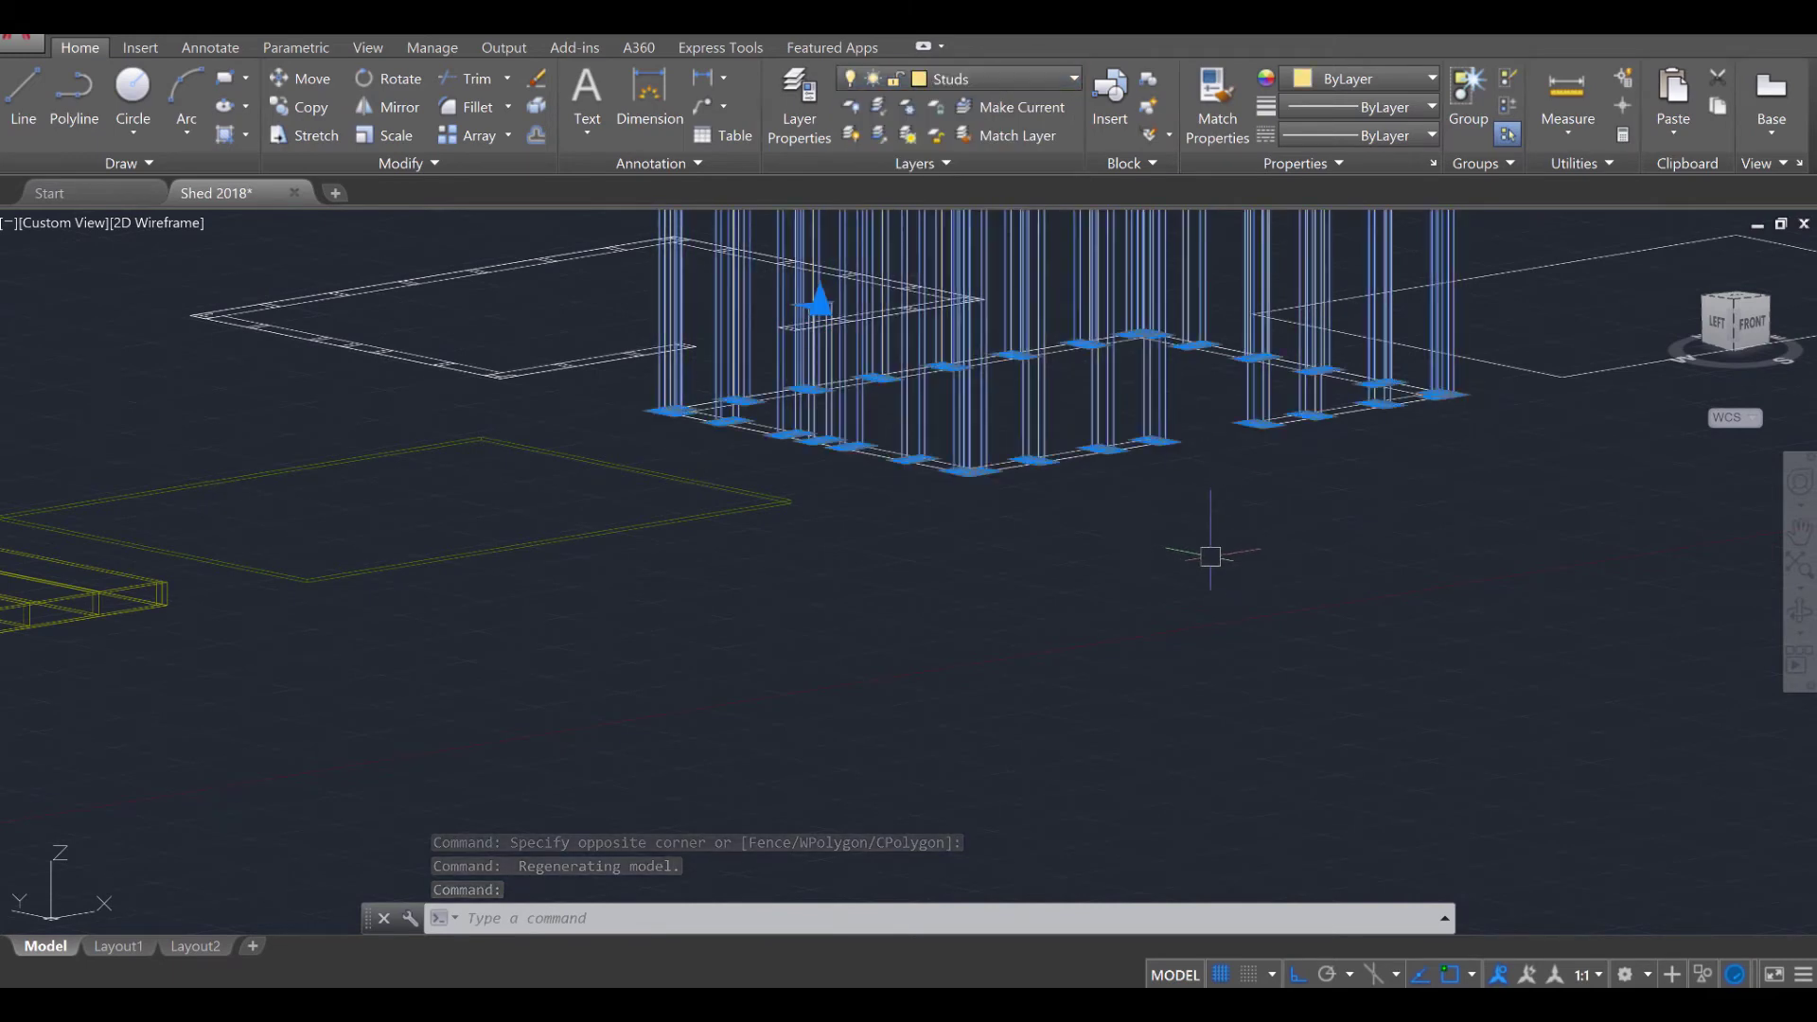
key("Escape")
key("Escape")
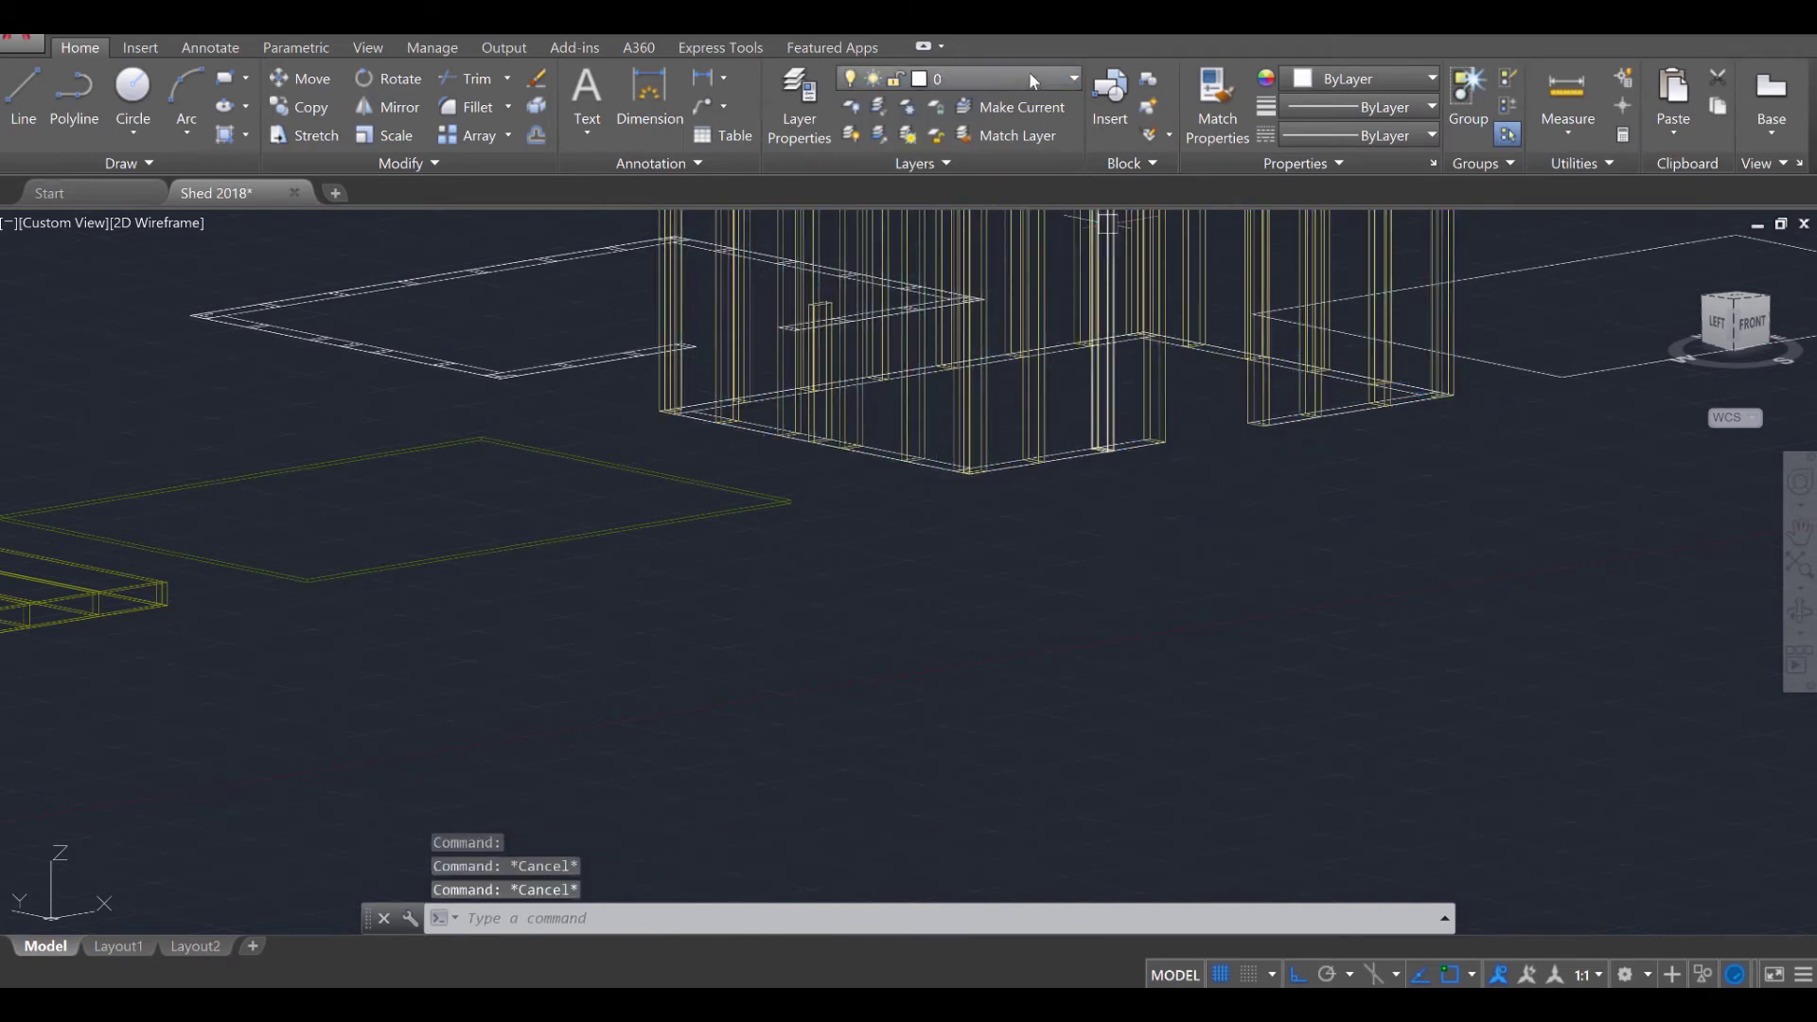
Turn off the Studs layer and switch to the top view.
left_click(1030, 72)
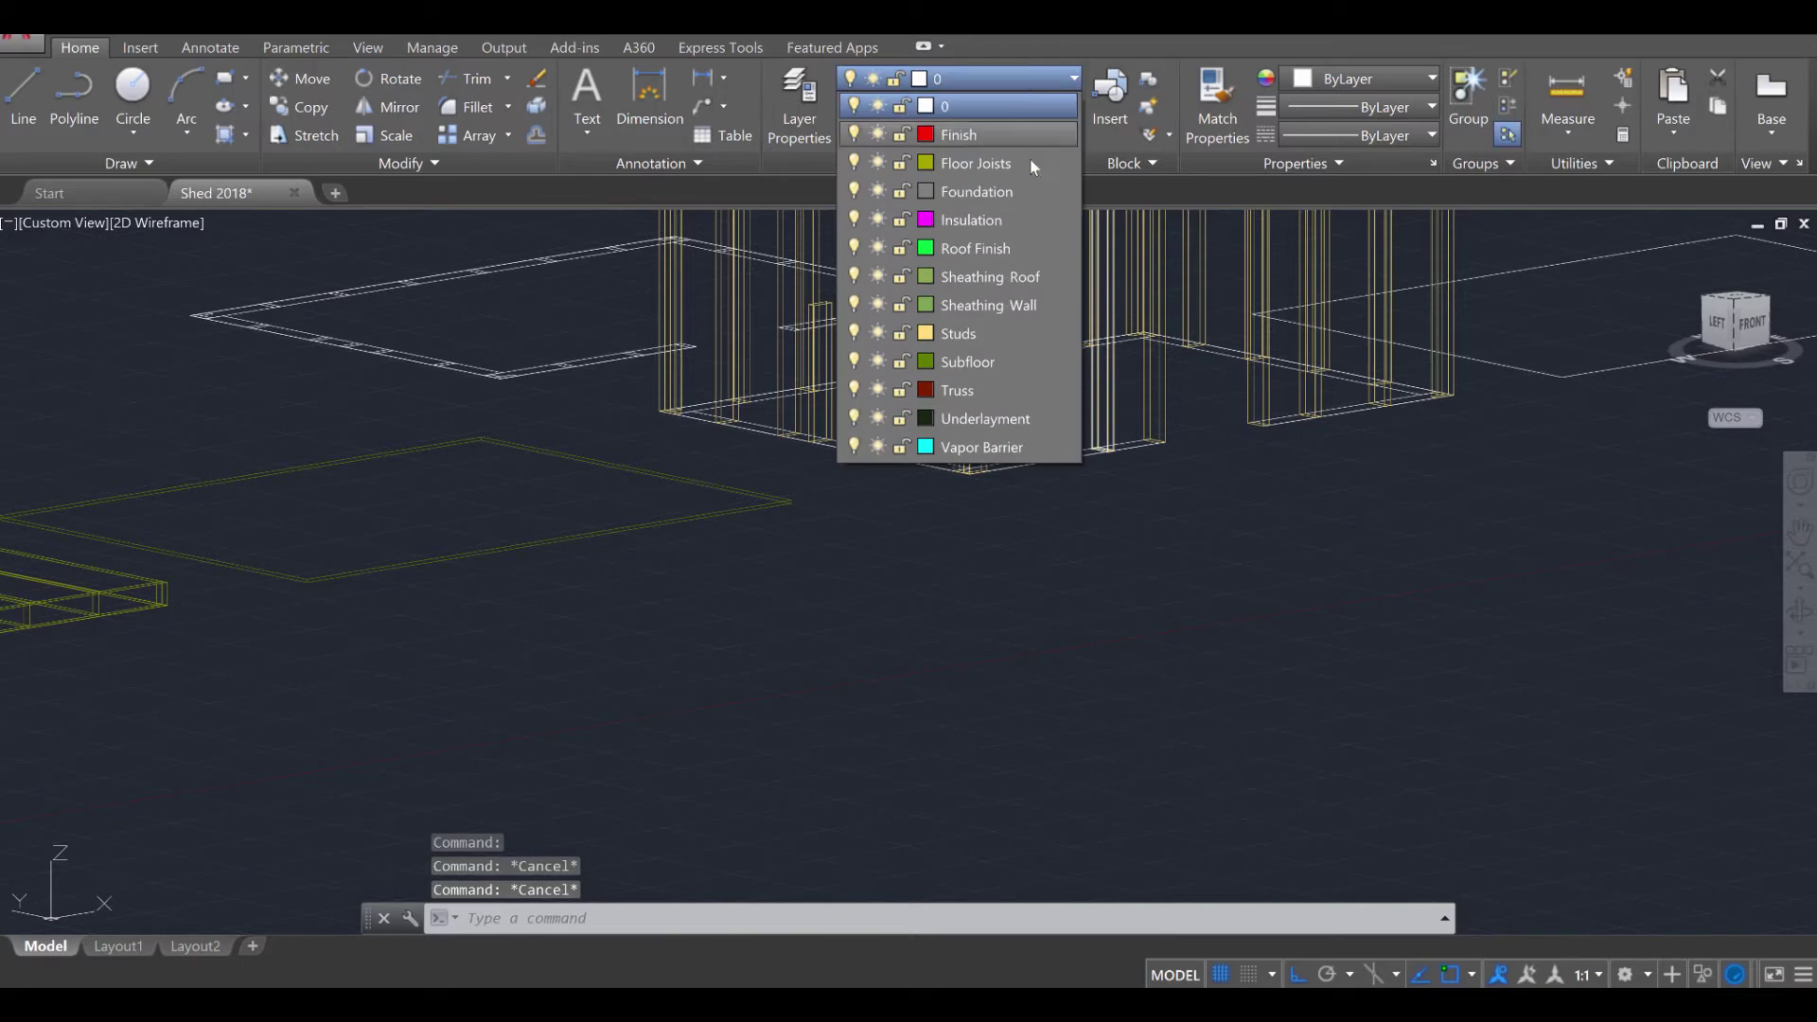
left_click(852, 332)
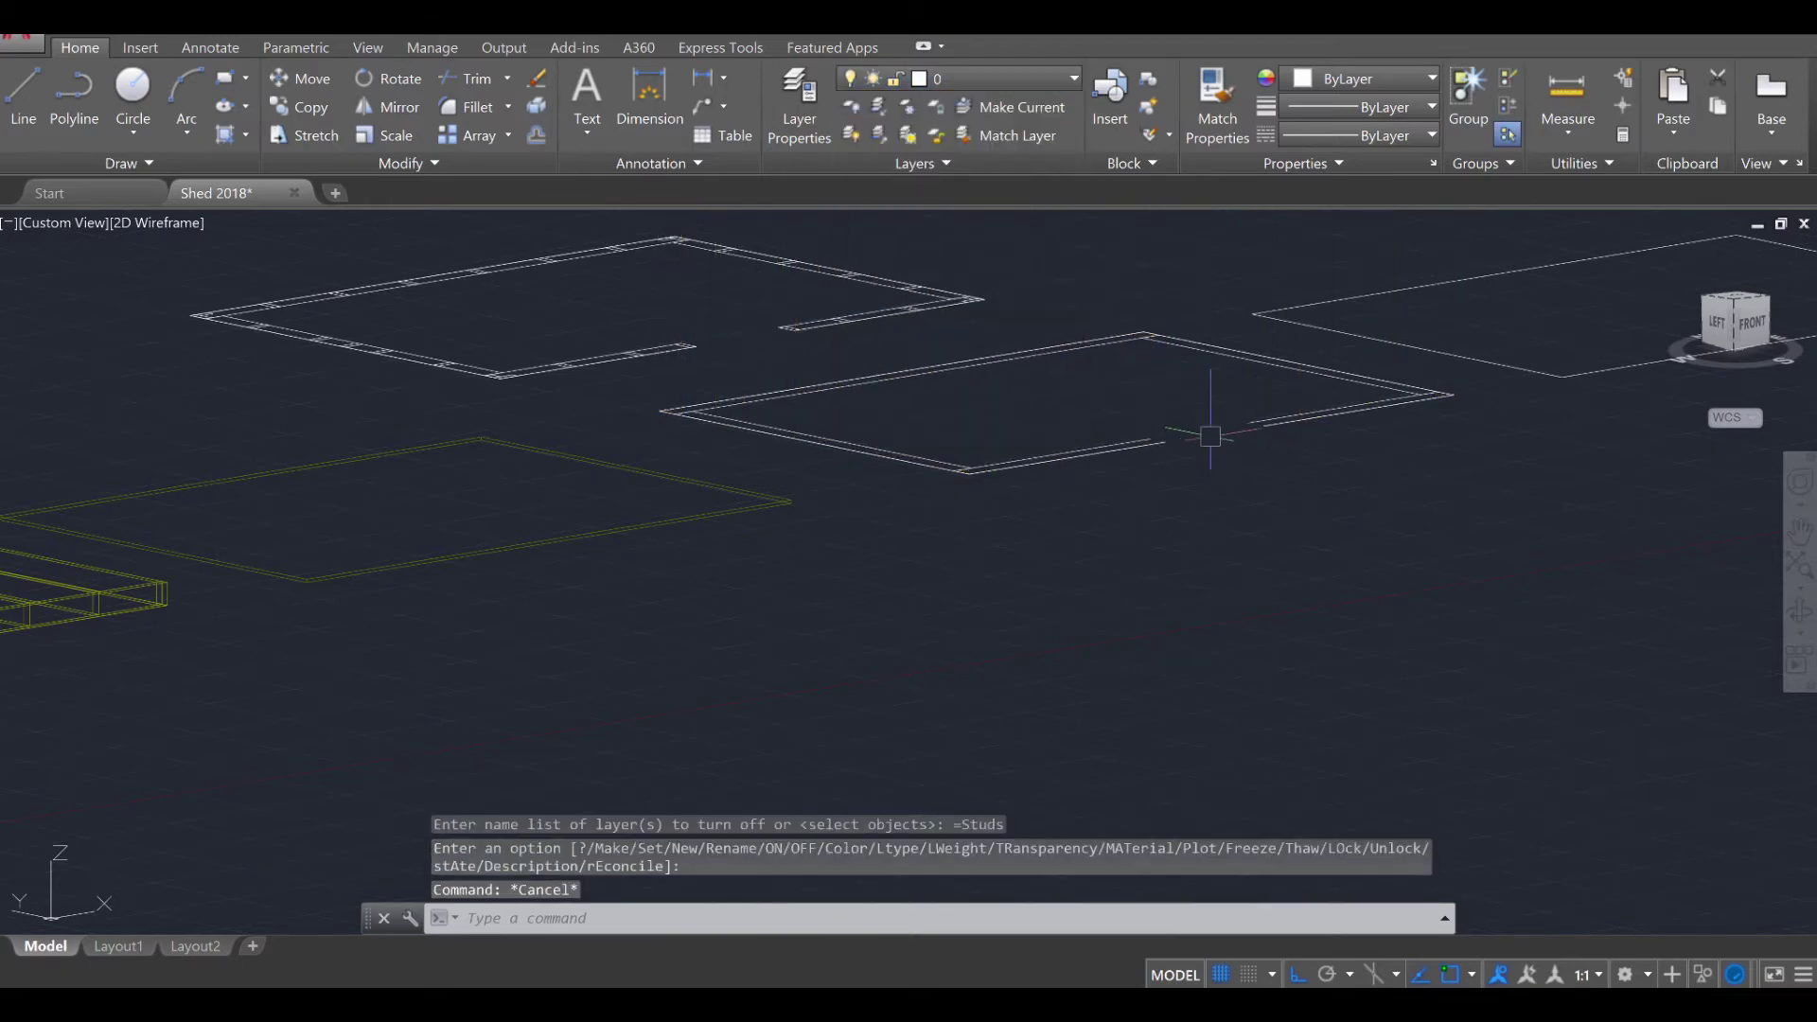
middle_click_drag(1210, 436, 1058, 596, "shift")
scroll(925, 507, "up", 4)
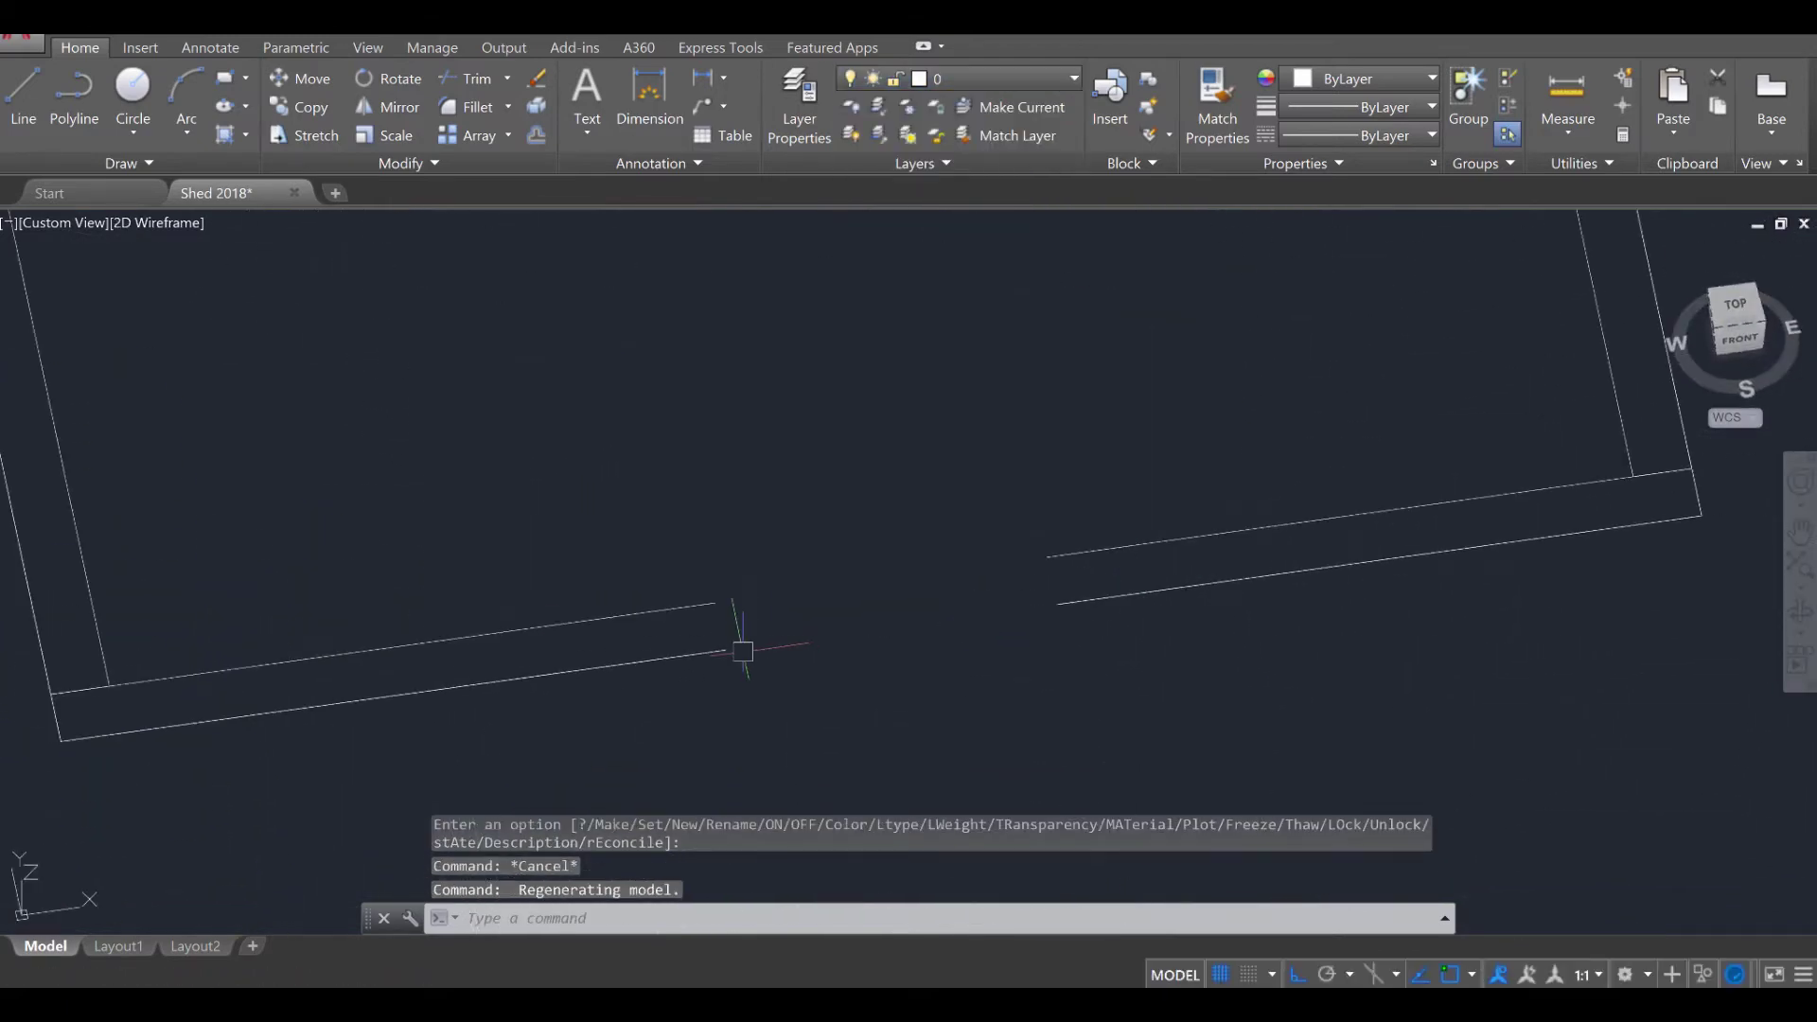
left_click(1750, 313)
Close both open front wall ends at the doorway with lines from the inner to the outer wall line.
scroll(628, 588, "up", 5)
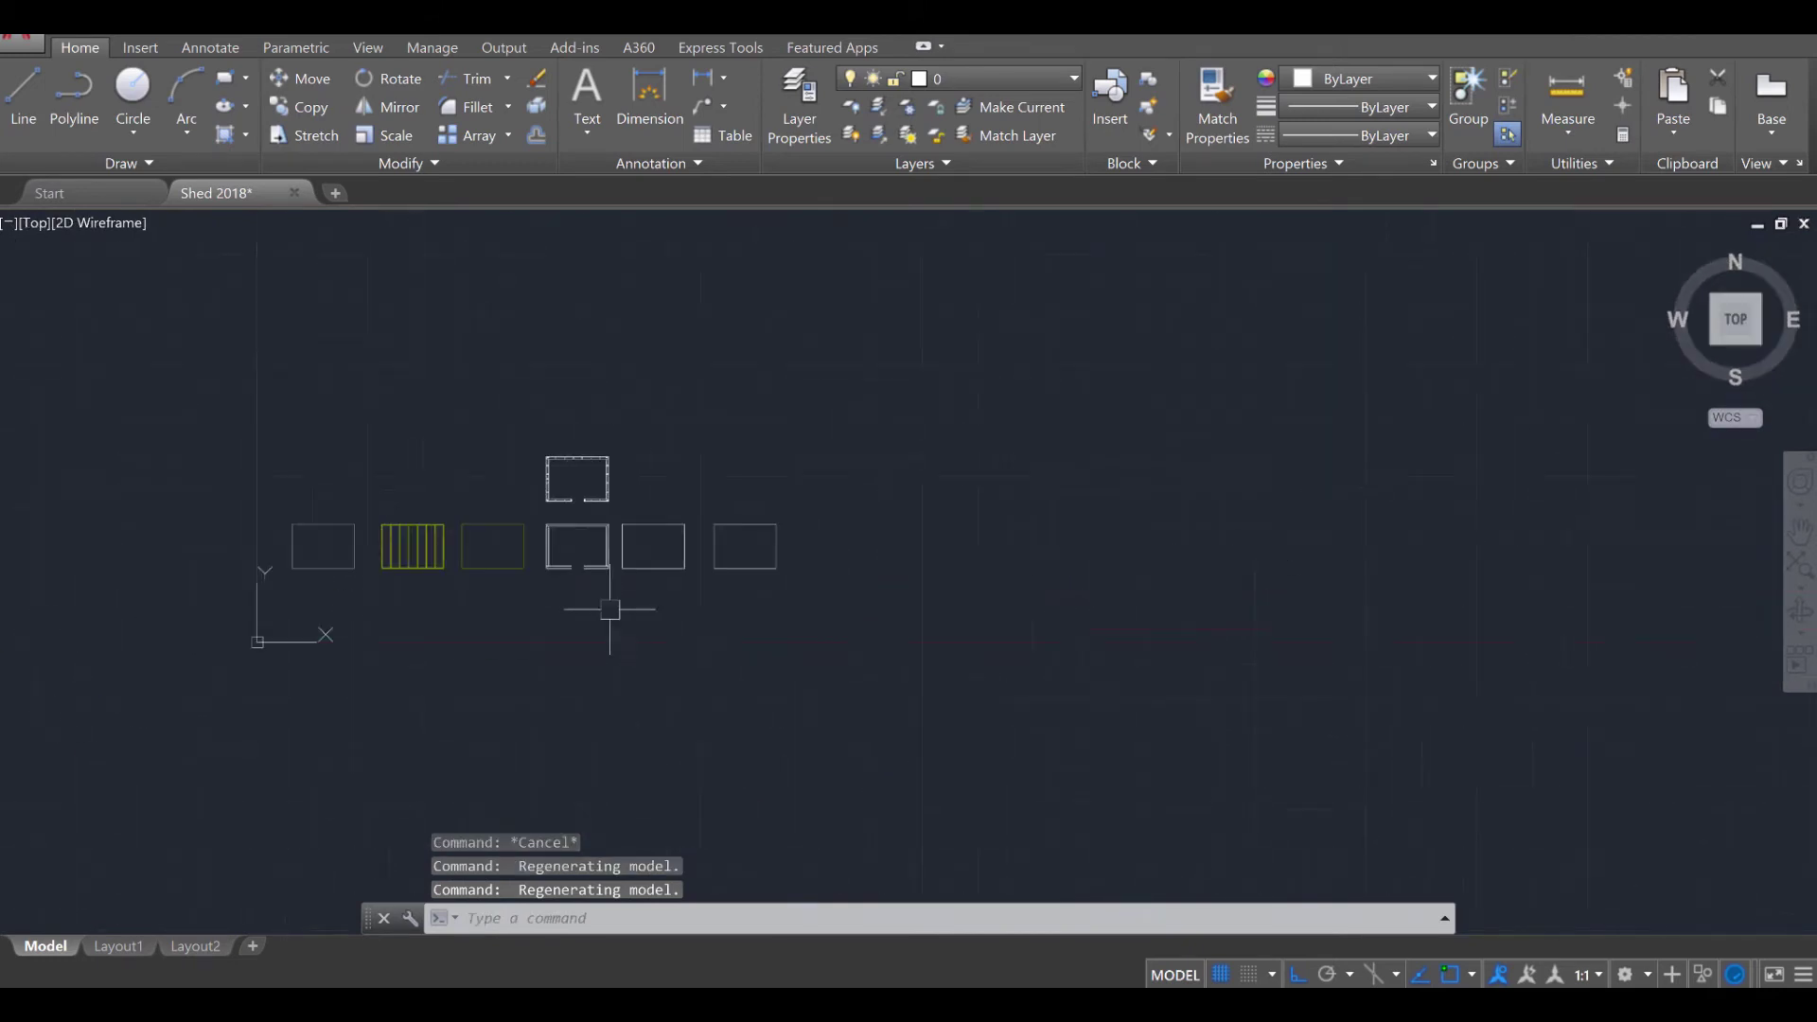
scroll(664, 547, "up", 10)
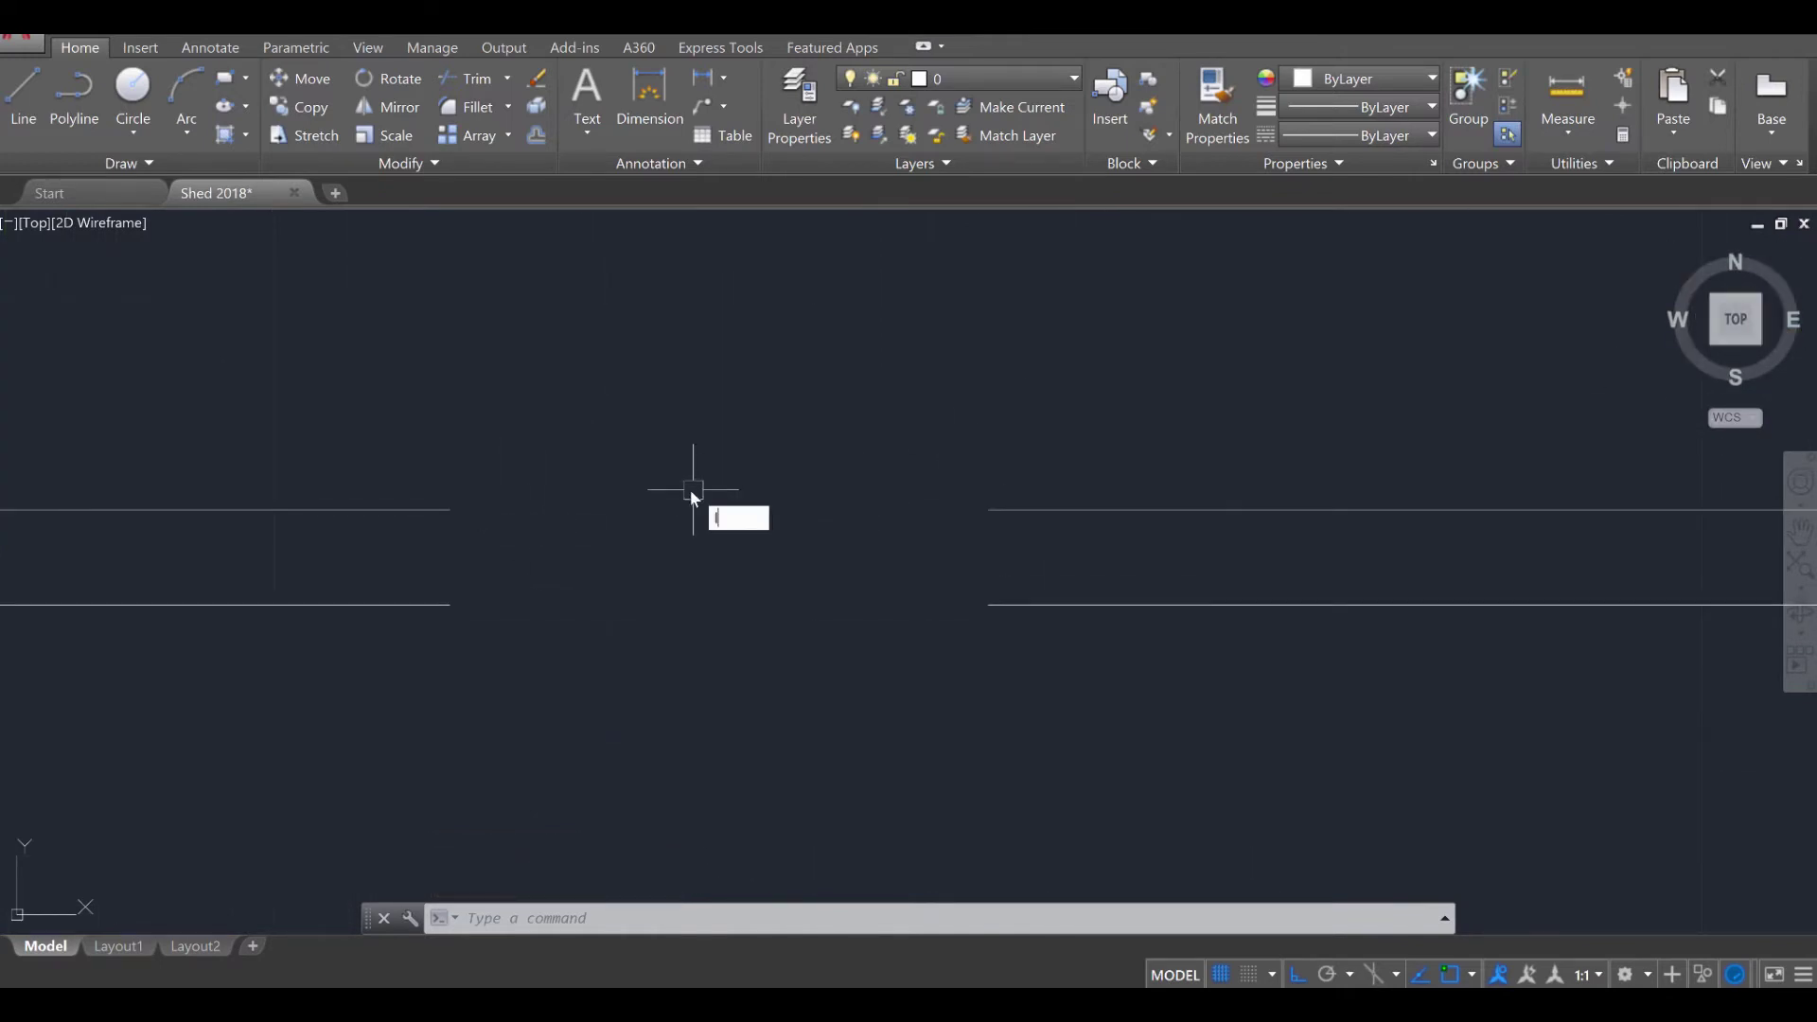
type("l")
key("Return")
left_click(449, 509)
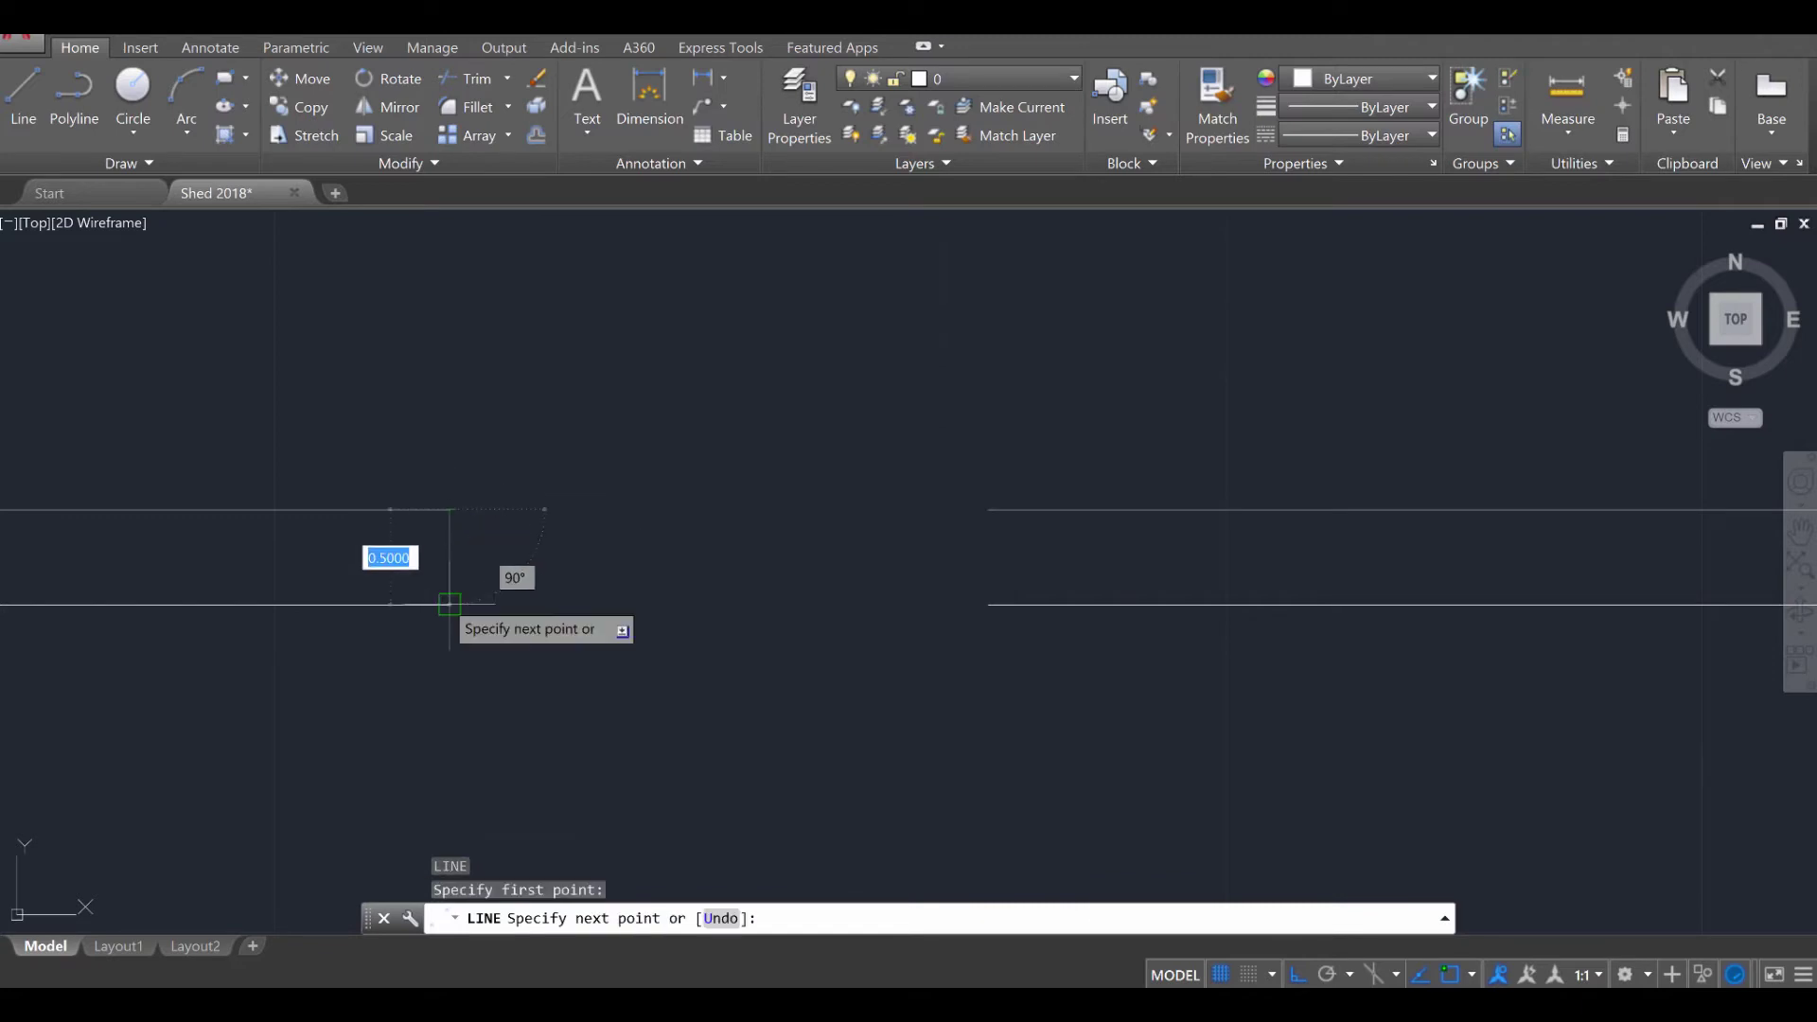
left_click(450, 604)
key("Escape")
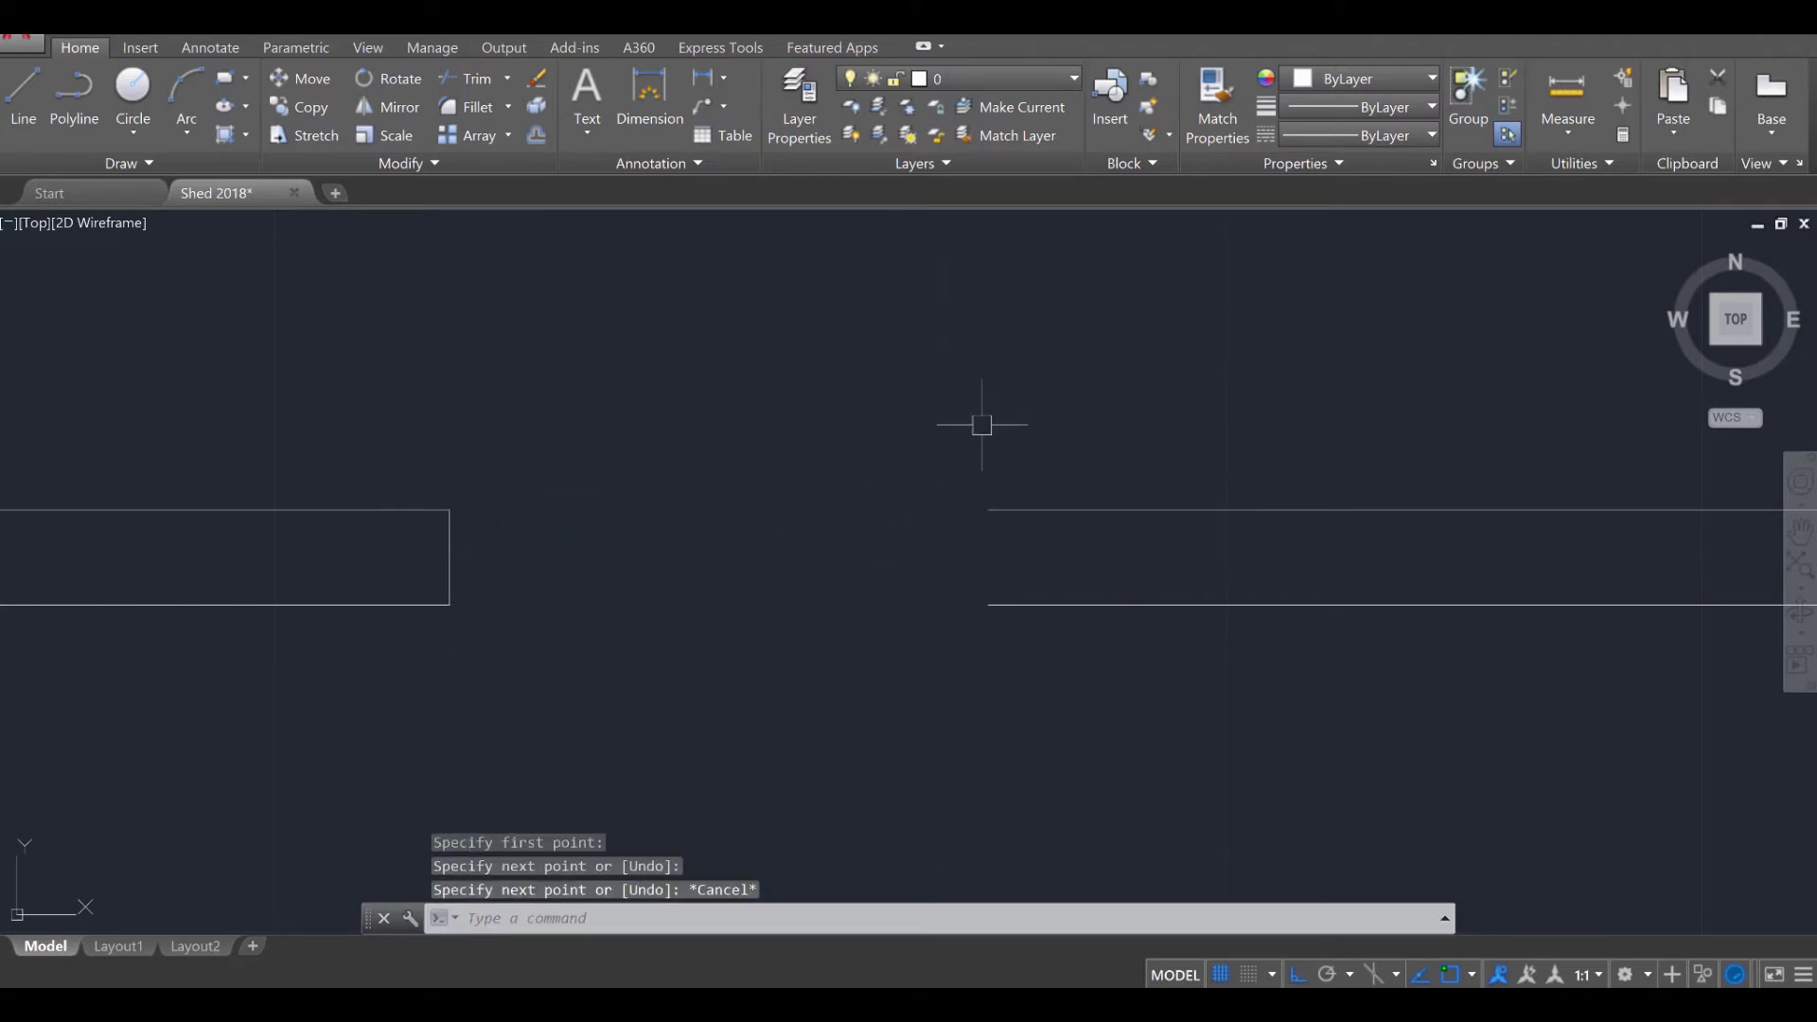
key("Return")
left_click(988, 510)
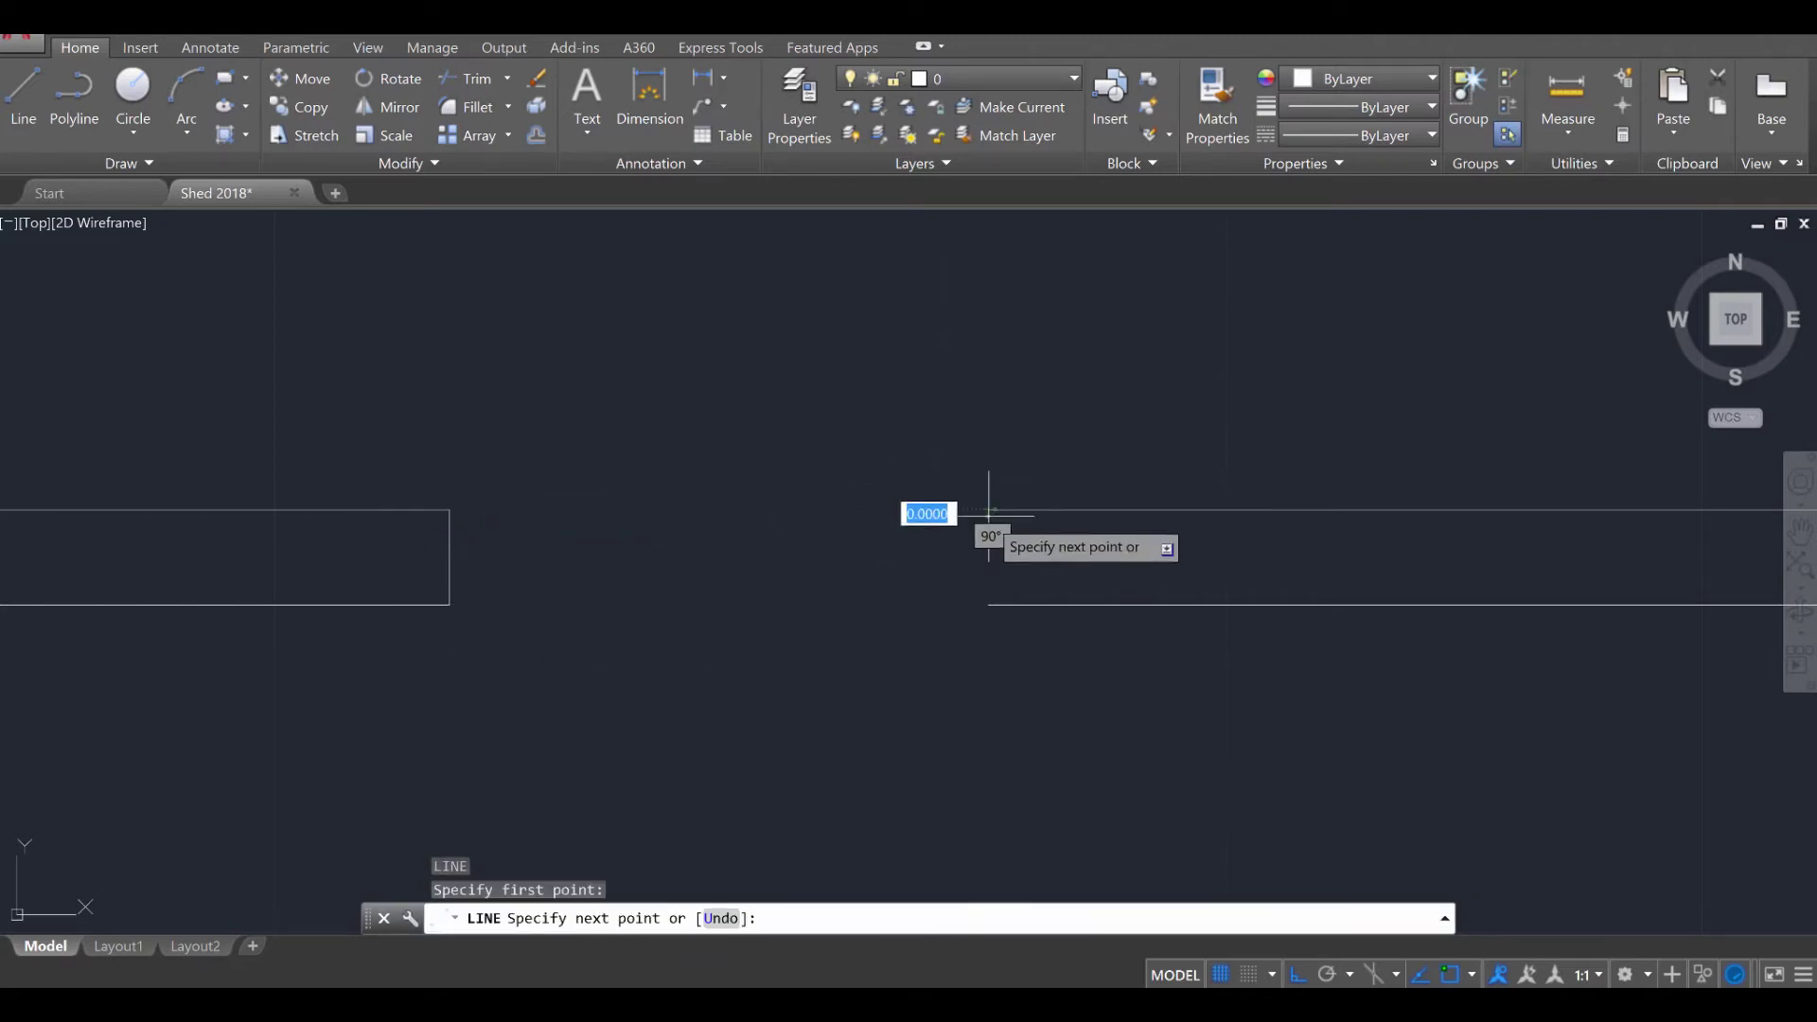
left_click(1003, 604)
key("Escape")
Join the doorway end line to the front wall outline right of the doorway.
scroll(1035, 559, "down", 4)
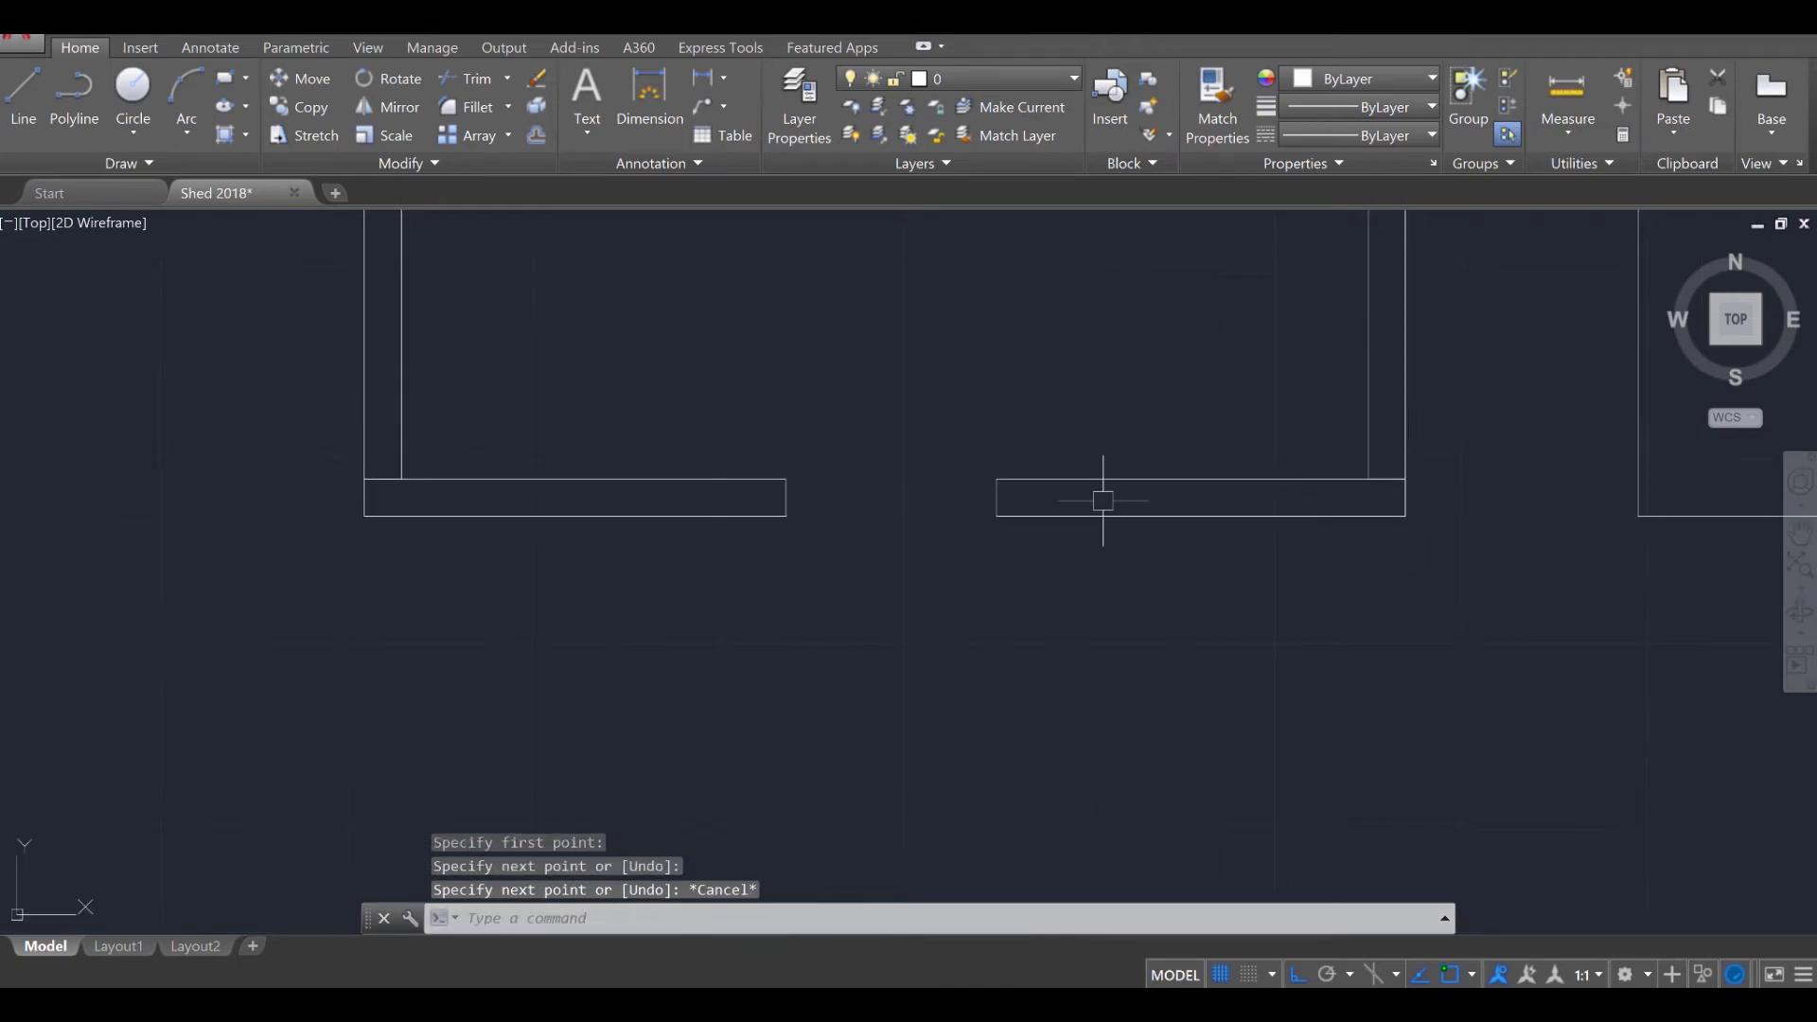
type("J")
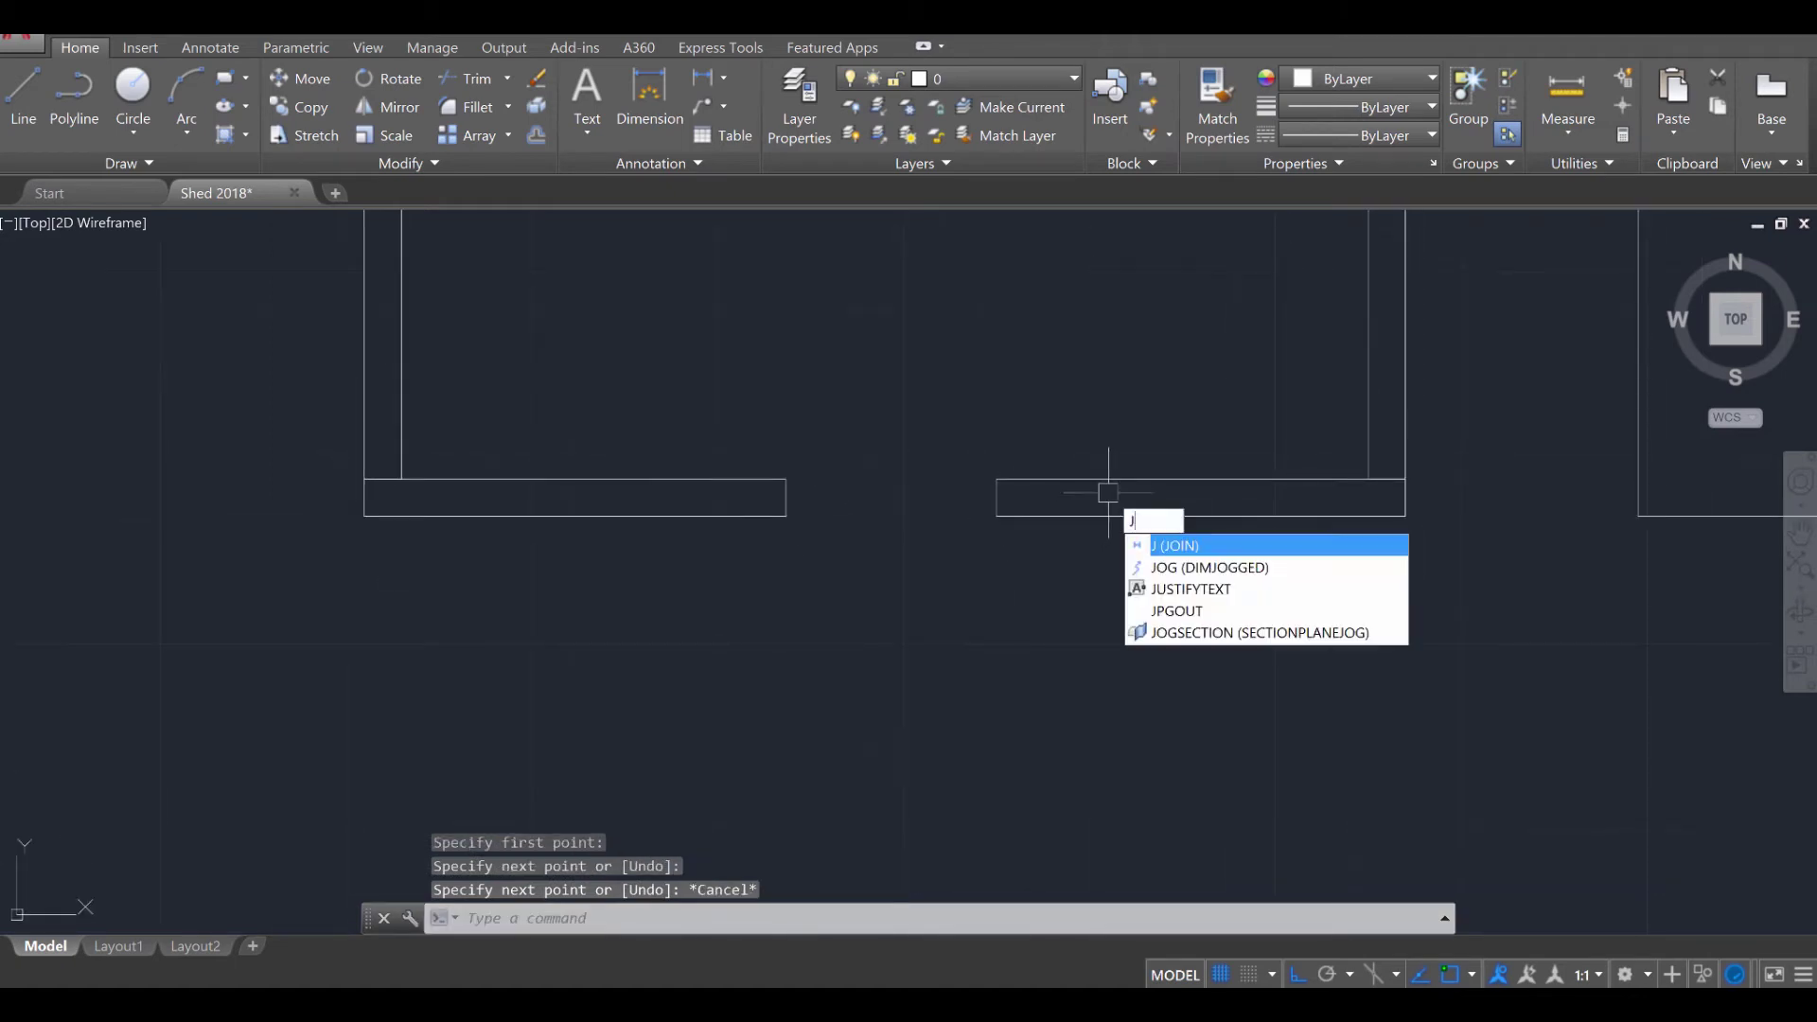
key("Return")
left_click(1041, 516)
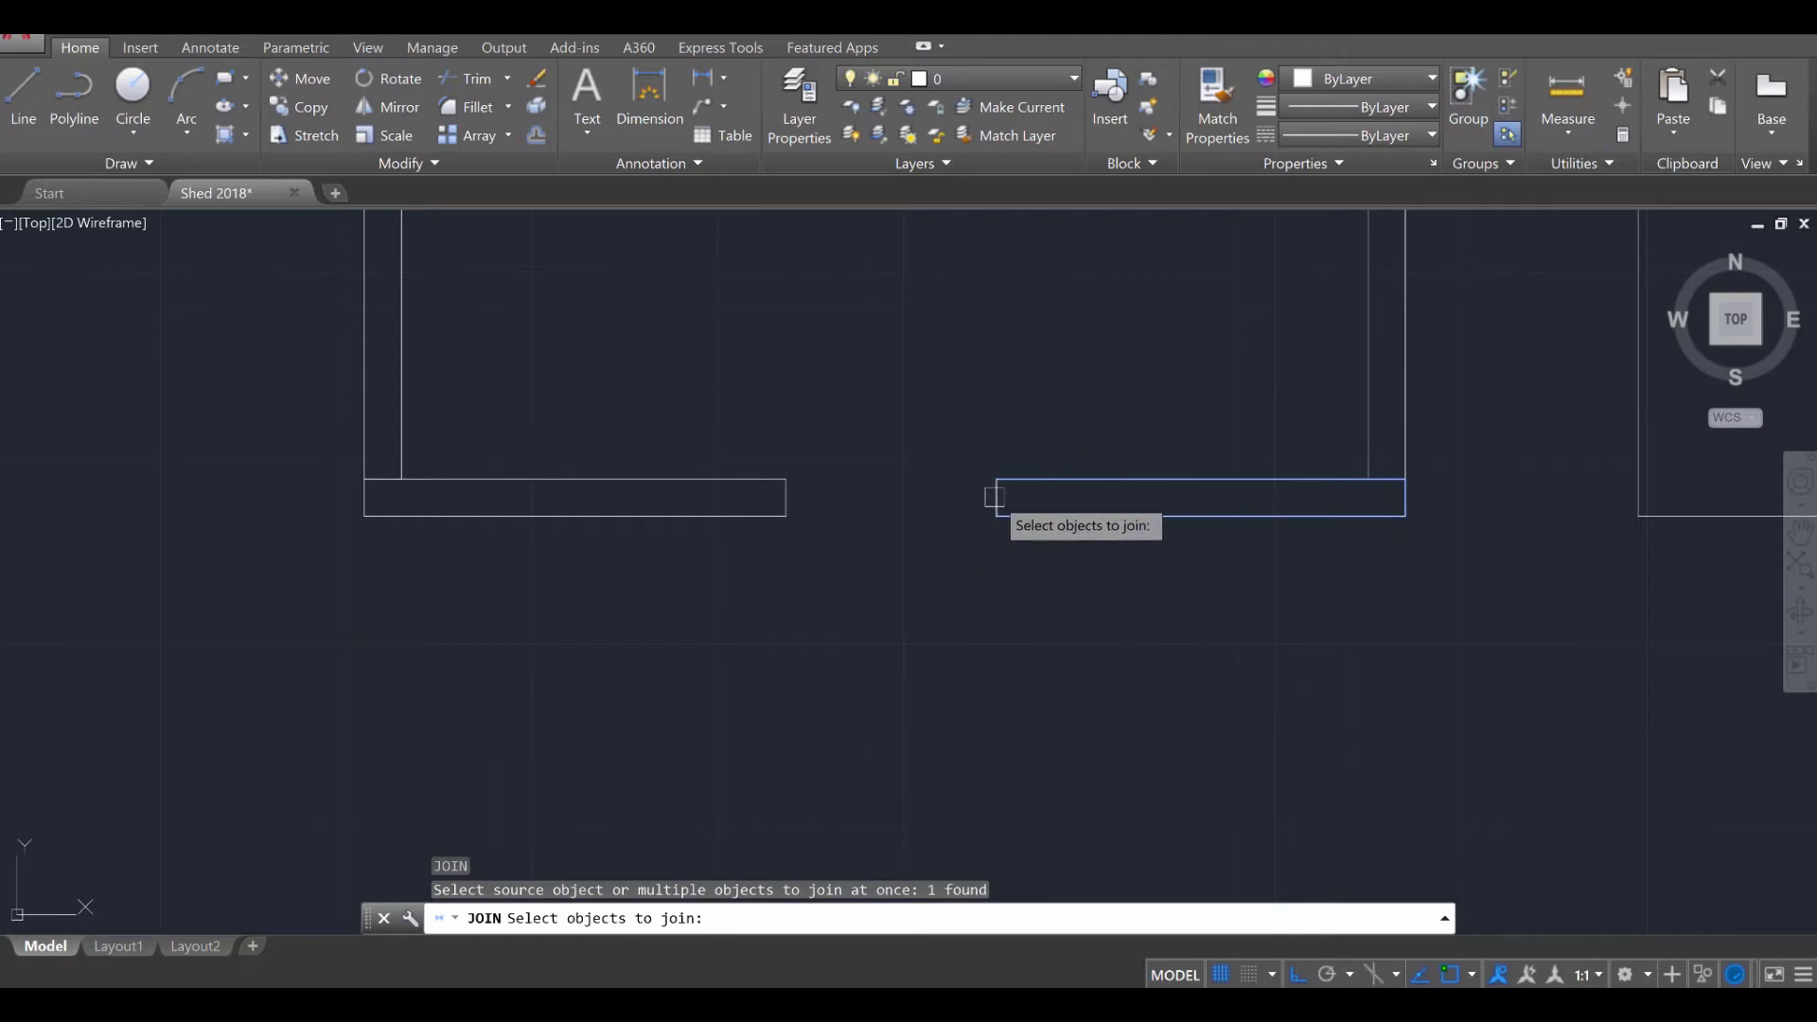
left_click(996, 499)
key("Return")
Join the doorway end line to the front wall outline left of the doorway.
left_click(720, 479)
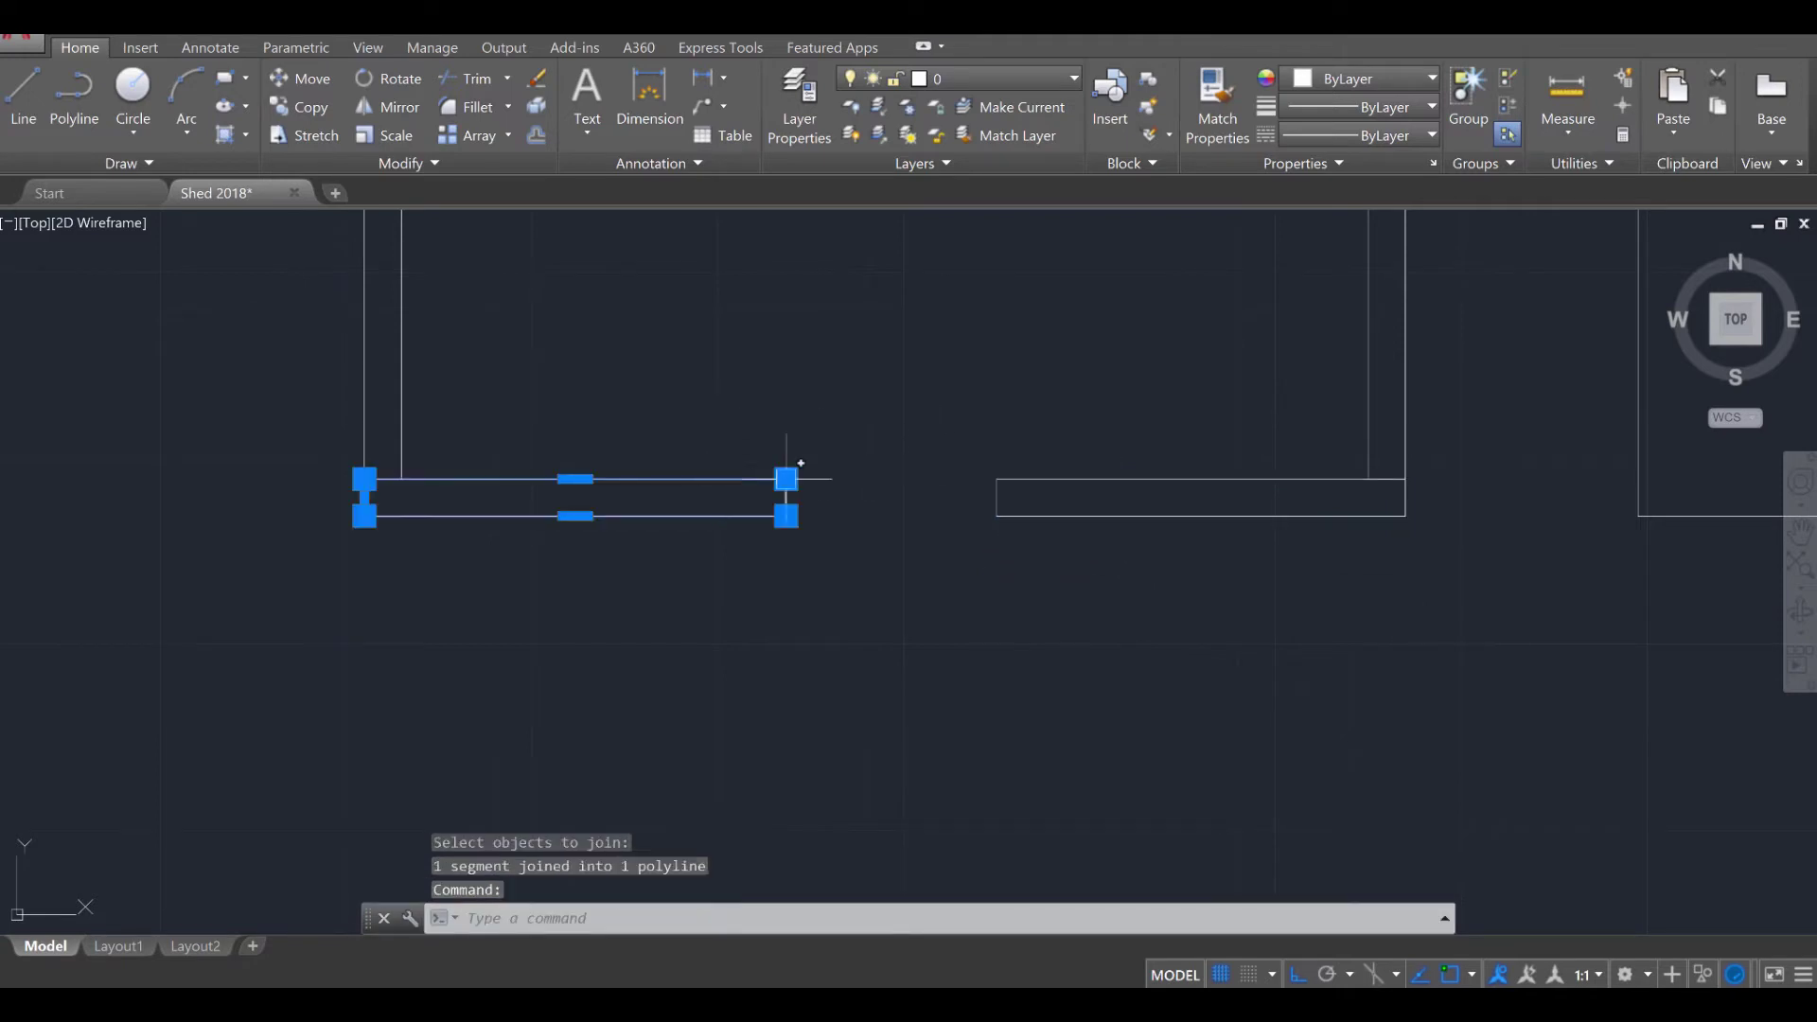
scroll(795, 479, "up", 5)
key("Return")
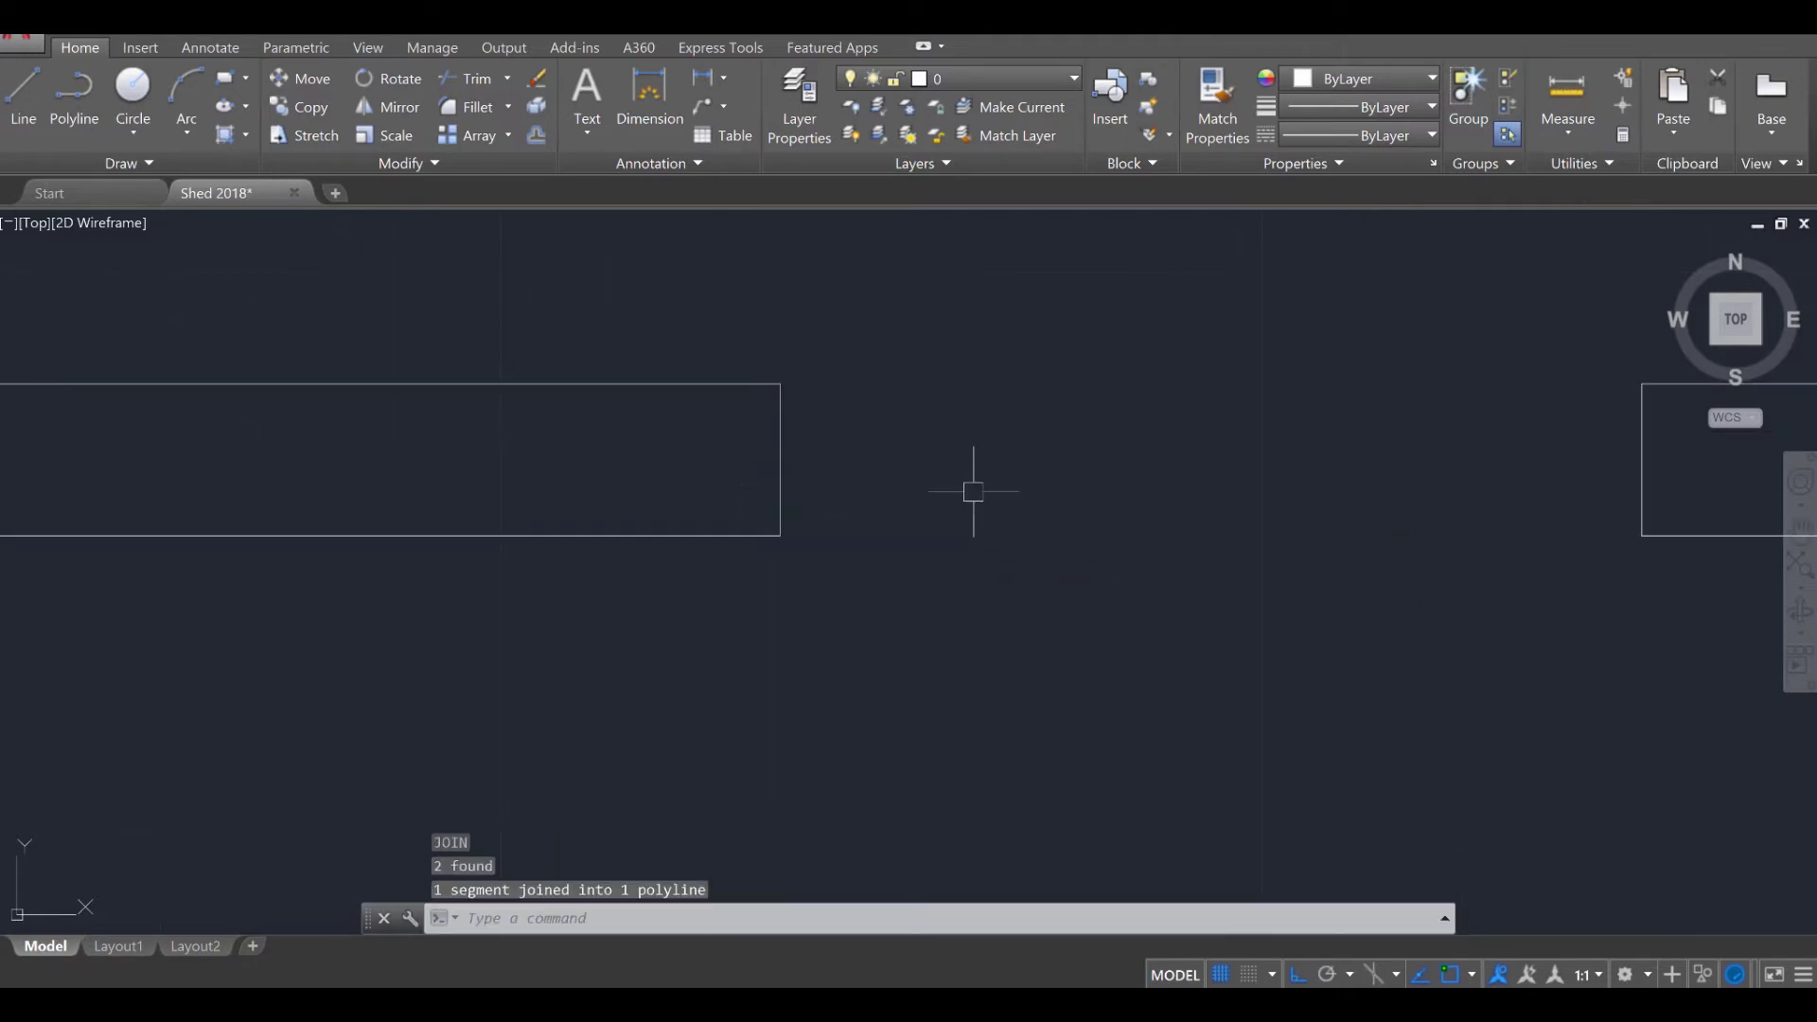
scroll(970, 495, "down", 2)
scroll(969, 495, "down", 2)
key("Escape")
key("Escape")
scroll(941, 495, "down", 2)
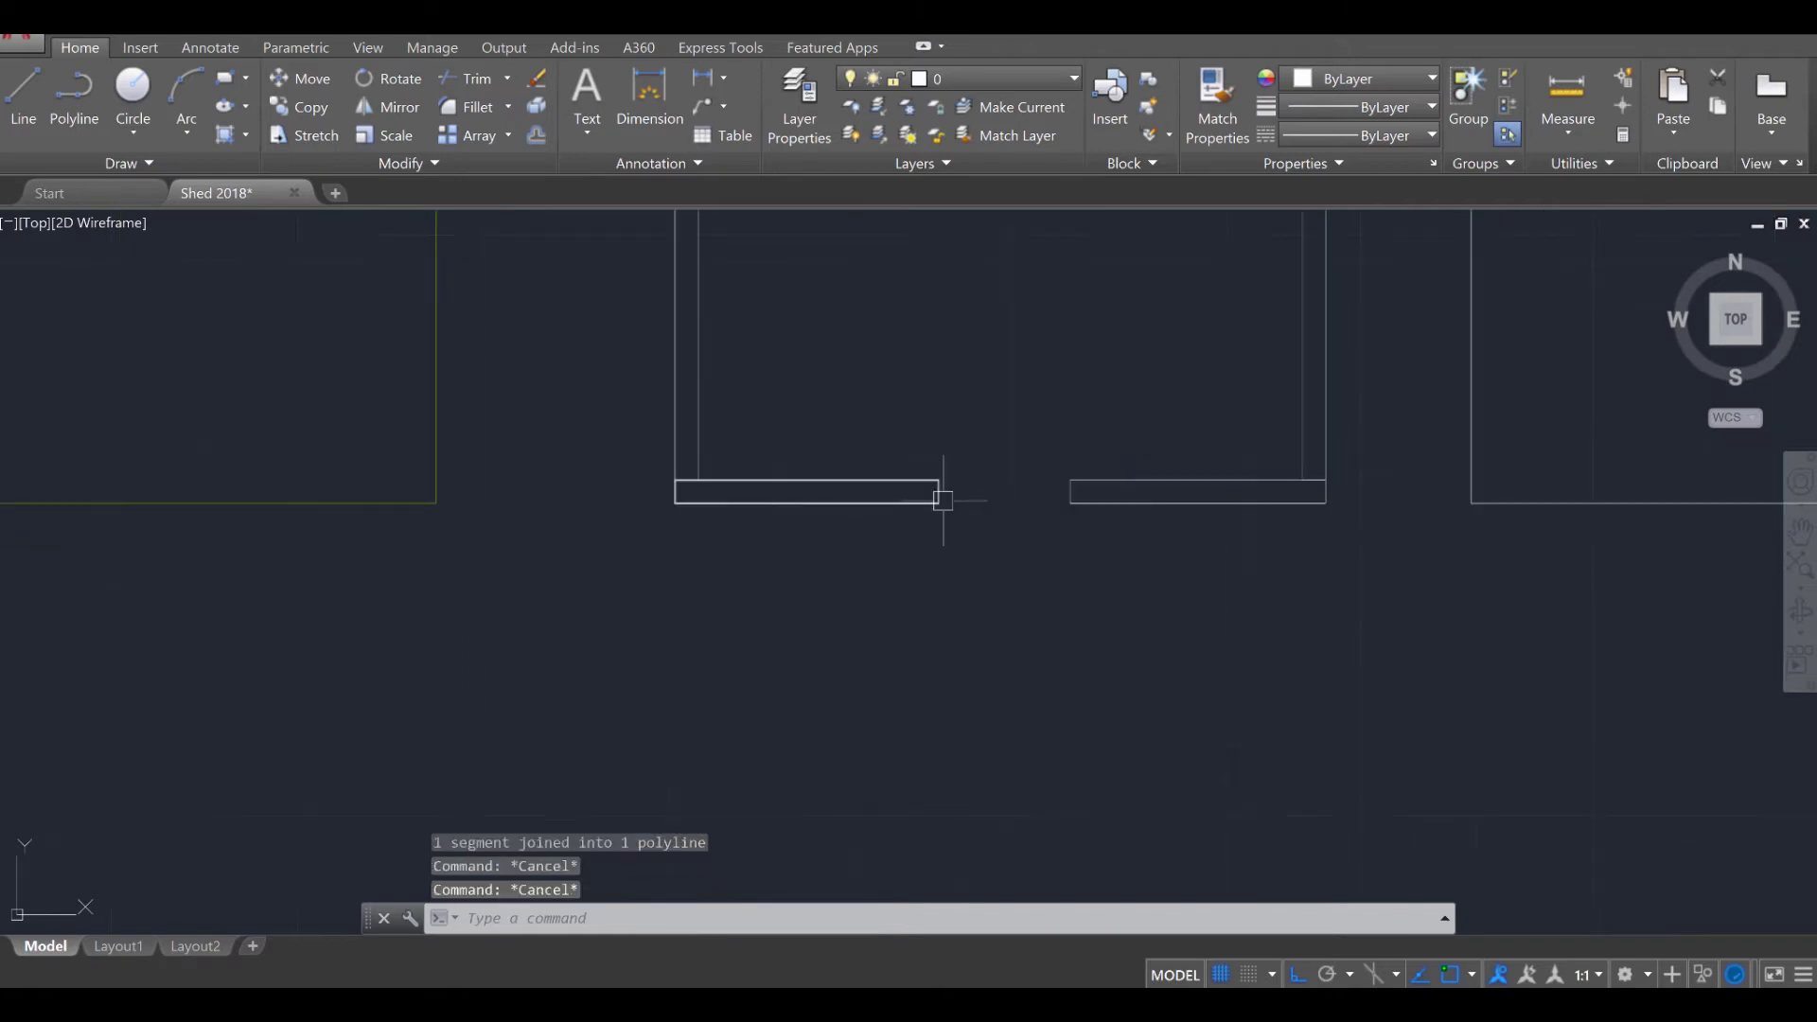
Extrude the five closed wall plate outlines to a height of .17.
middle_click_drag(941, 495, 1002, 343, "shift")
type("e")
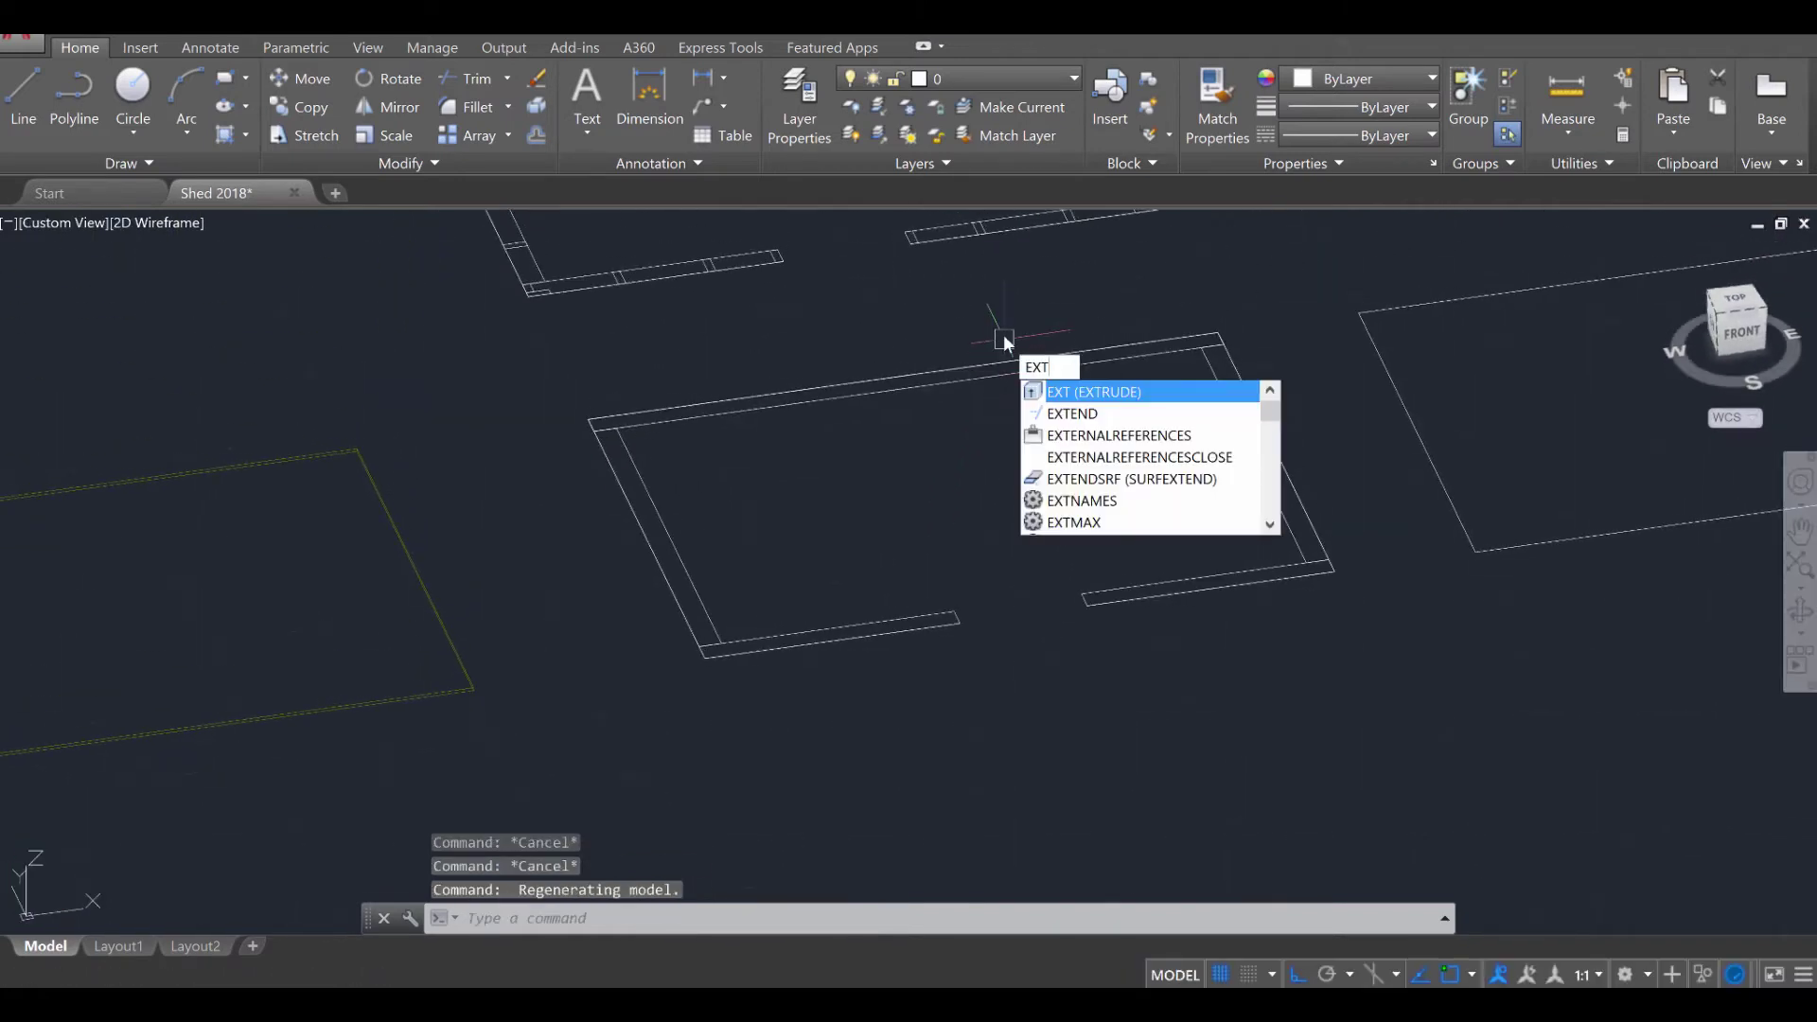
key("Return")
left_click(1025, 360)
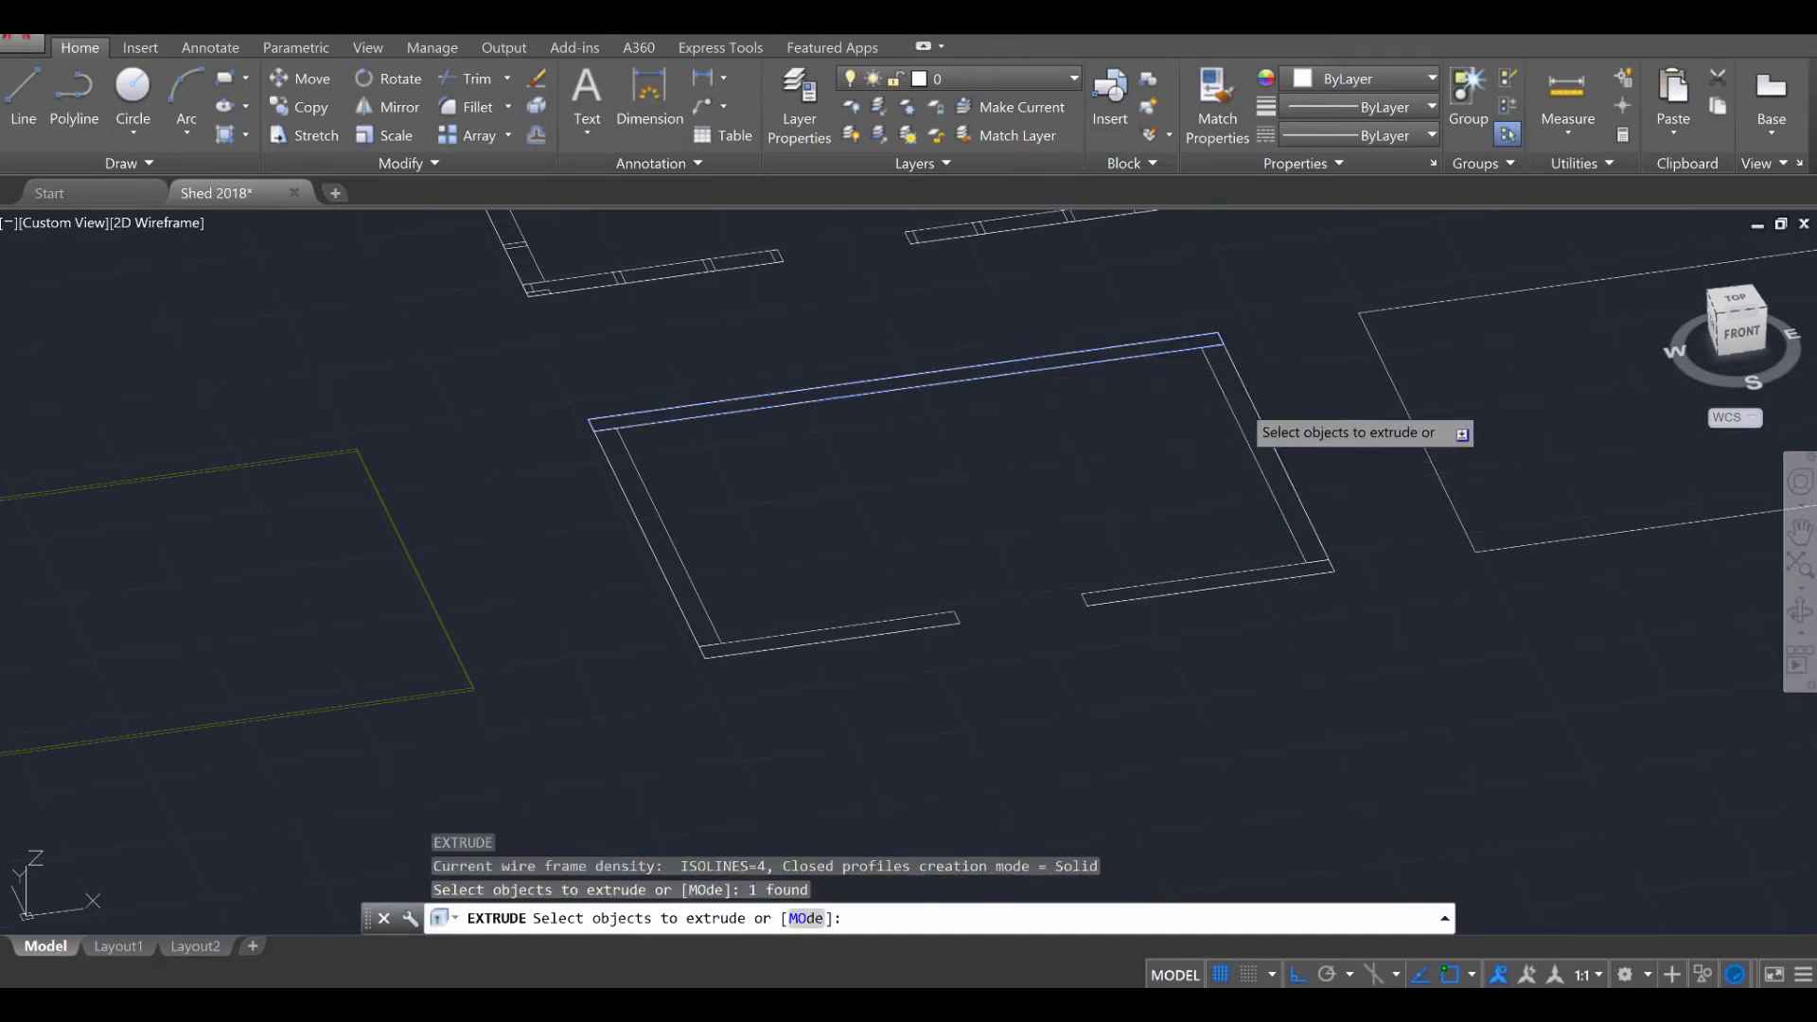
left_click(1240, 420)
left_click(1230, 589)
left_click(879, 642)
left_click(670, 572)
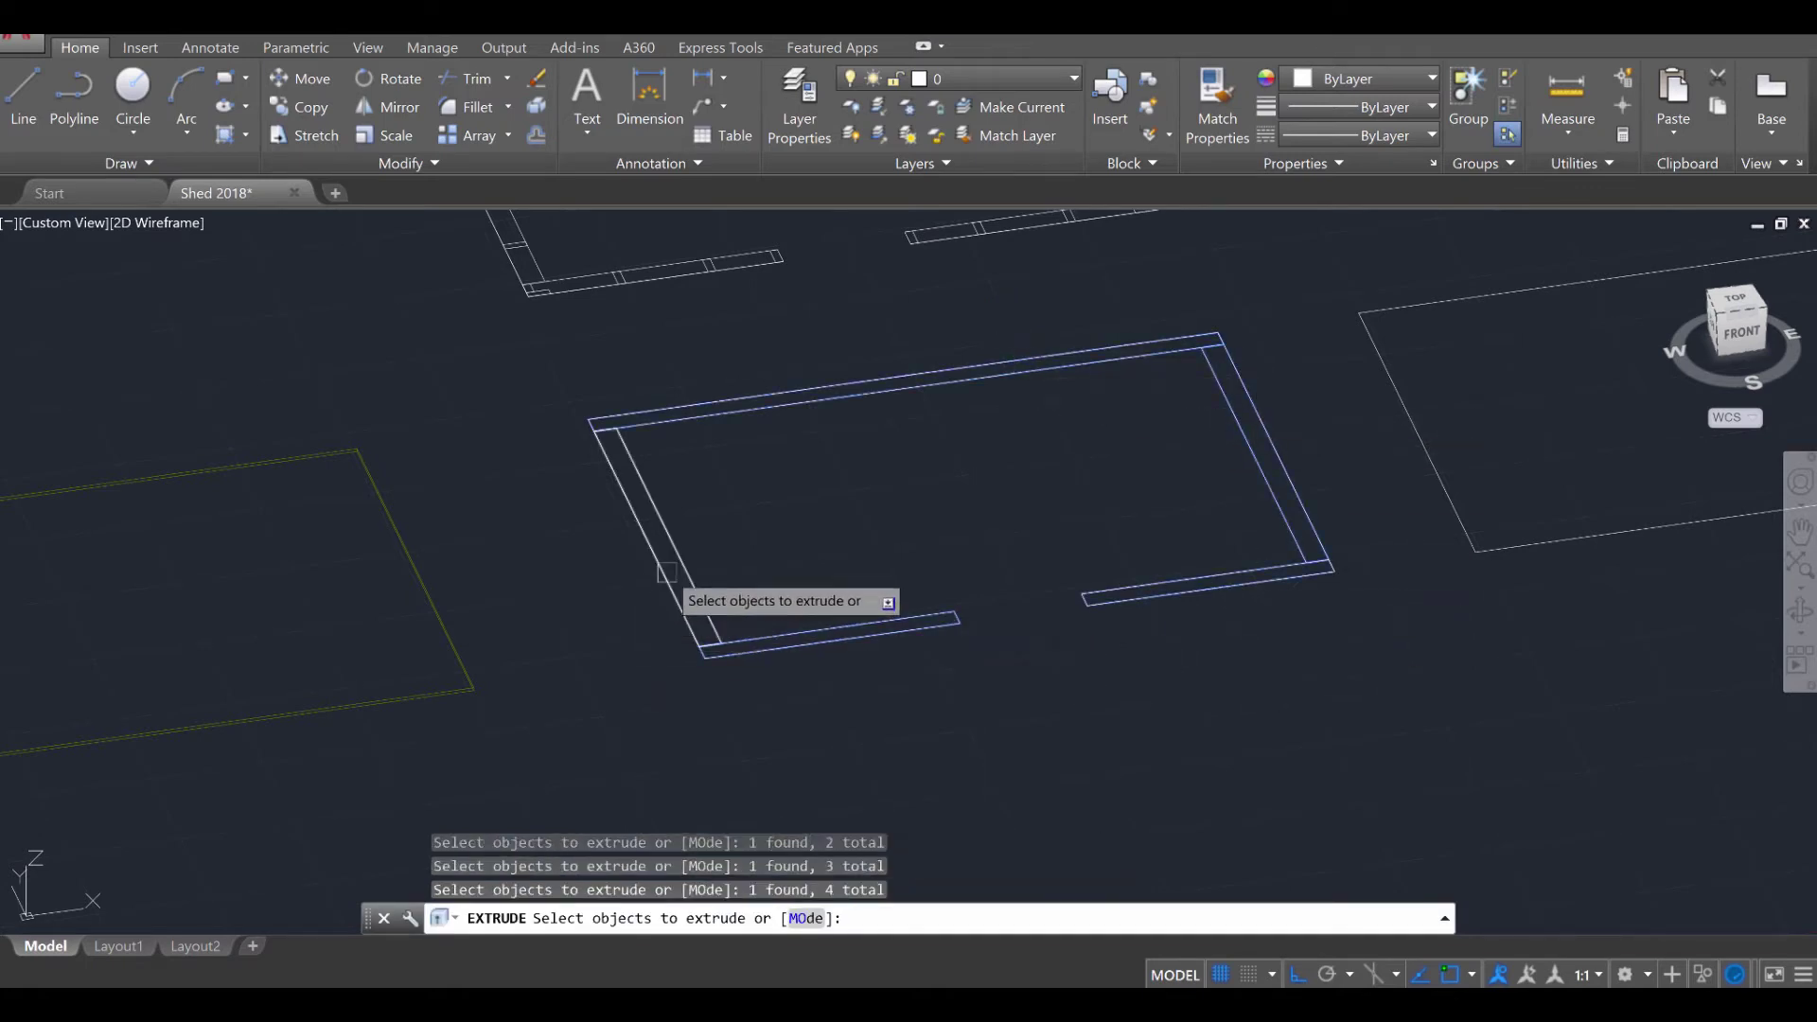
key("Return")
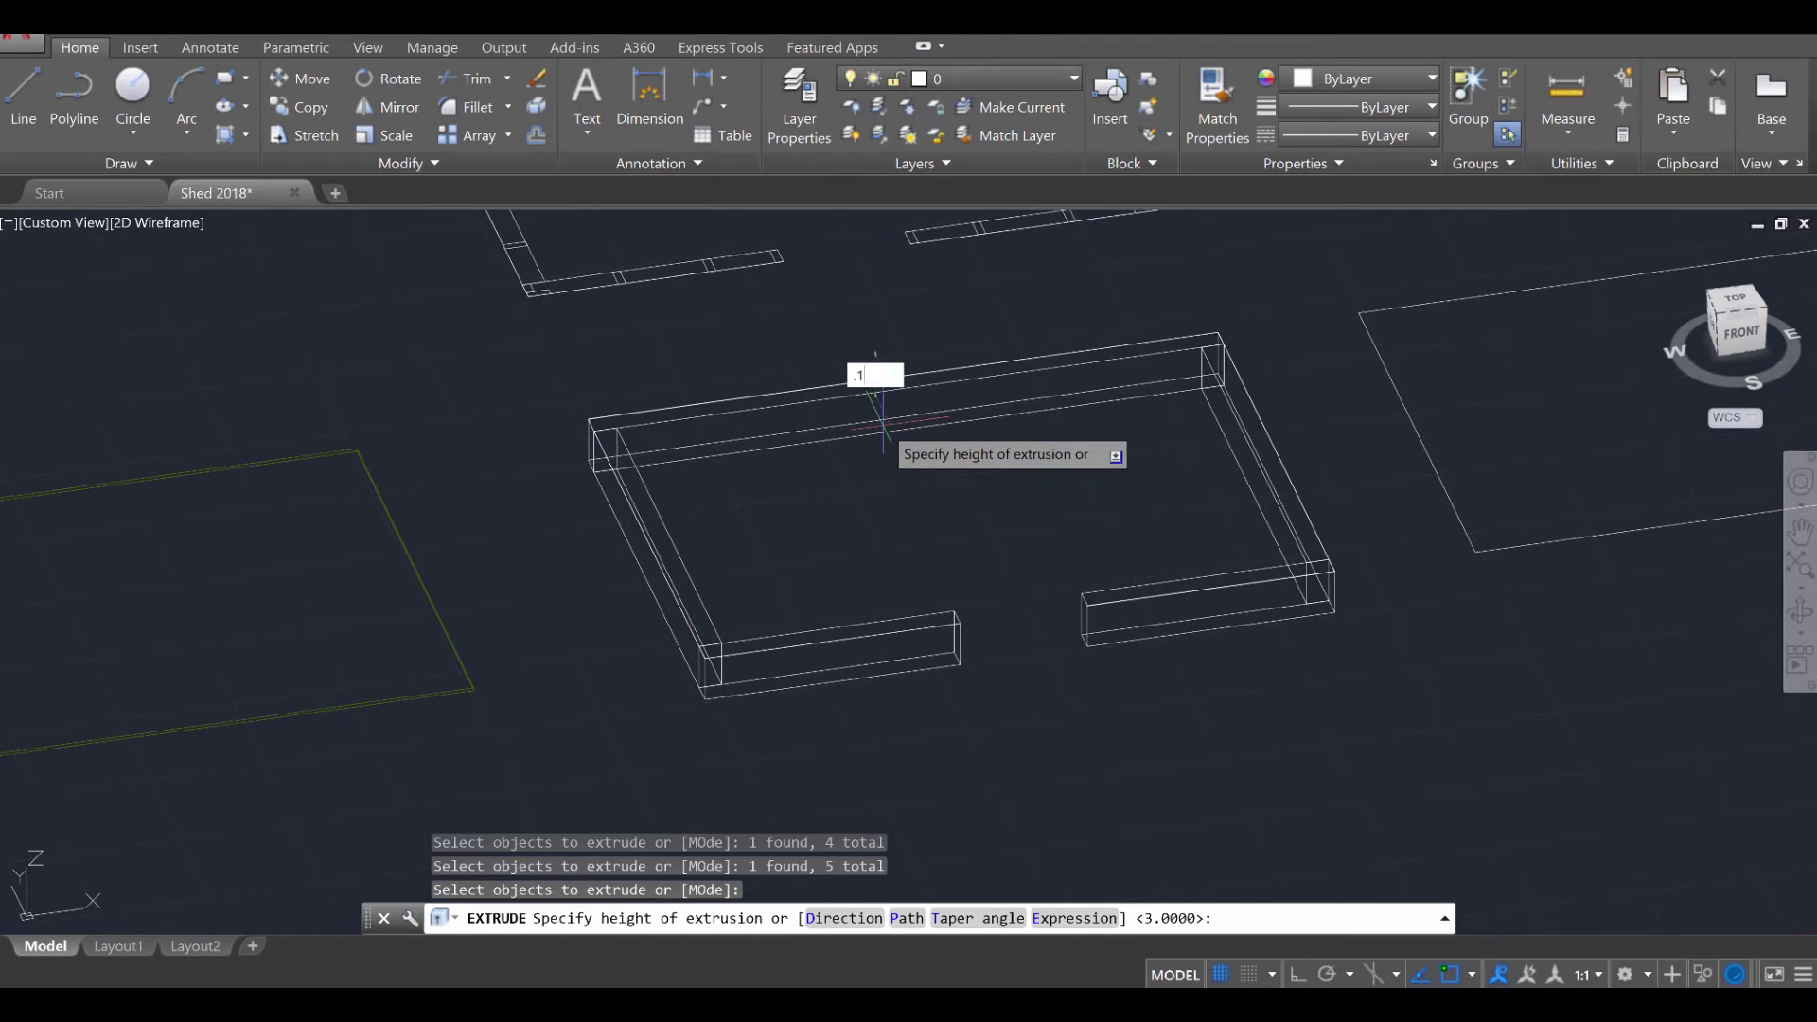
key("Return")
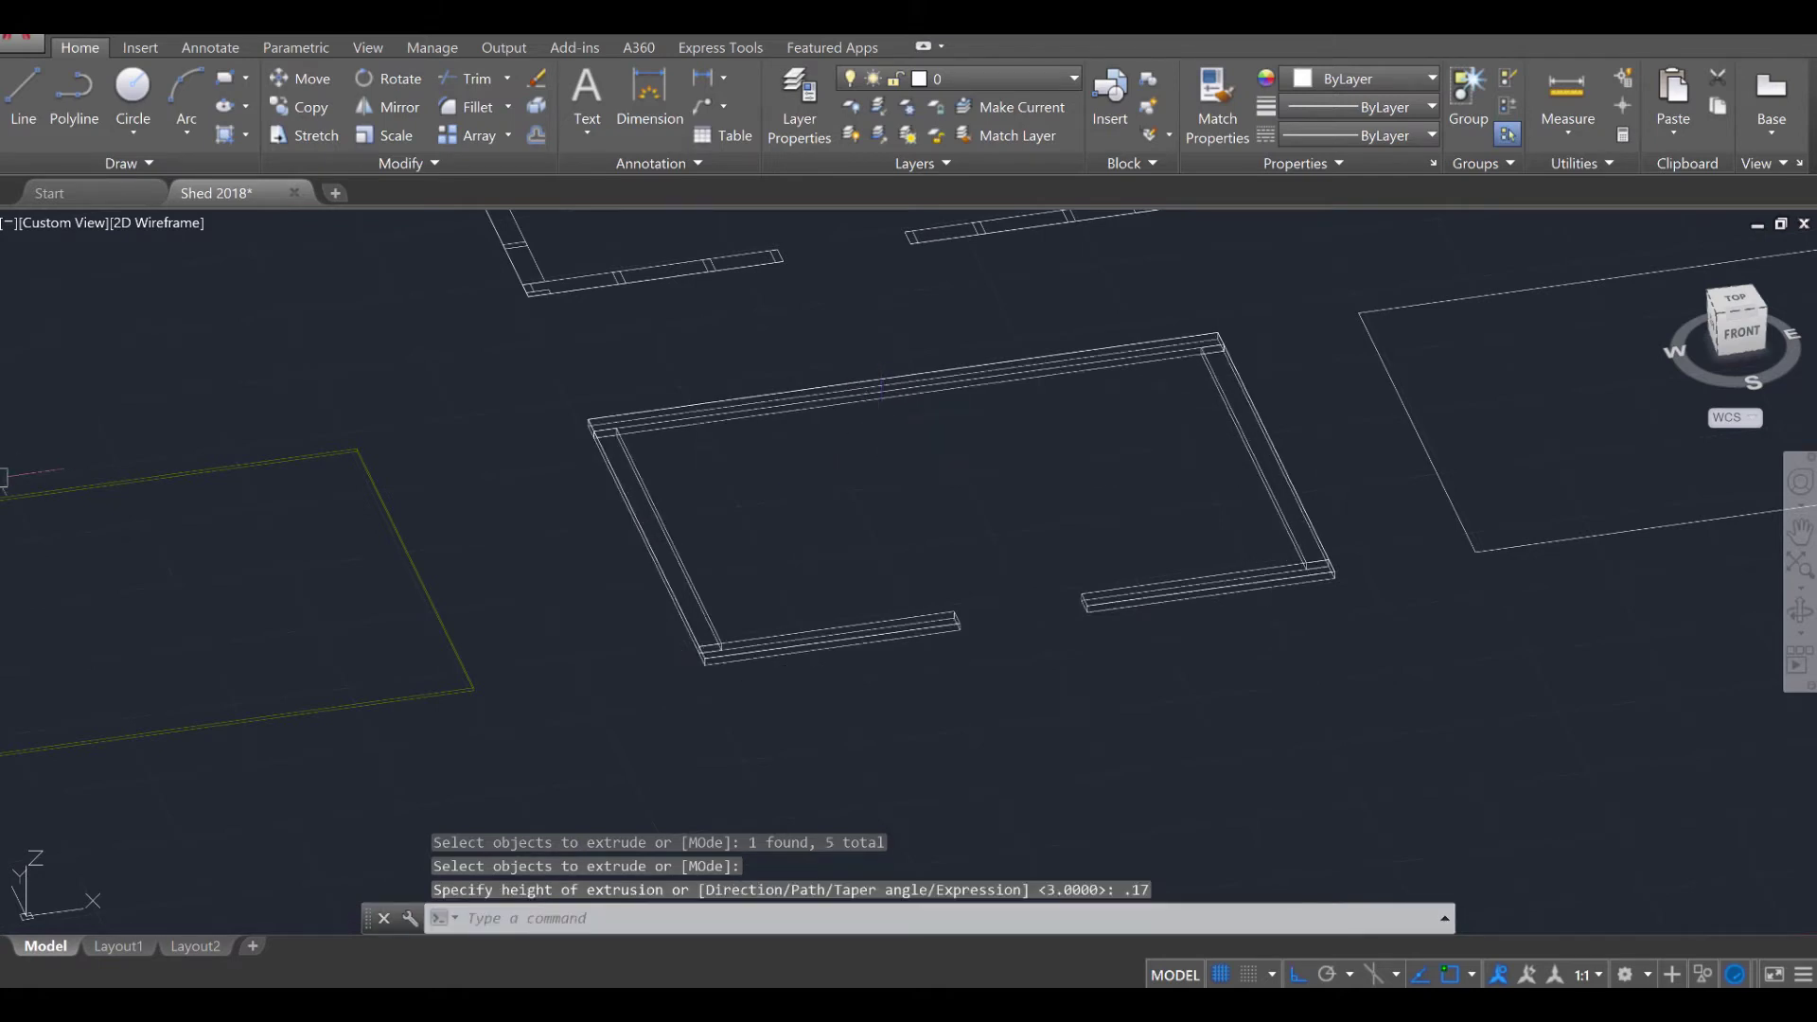
Assign the five extruded bottom plates to the Studs layer.
left_click(994, 364)
left_click(1270, 454)
left_click(1221, 591)
left_click(904, 629)
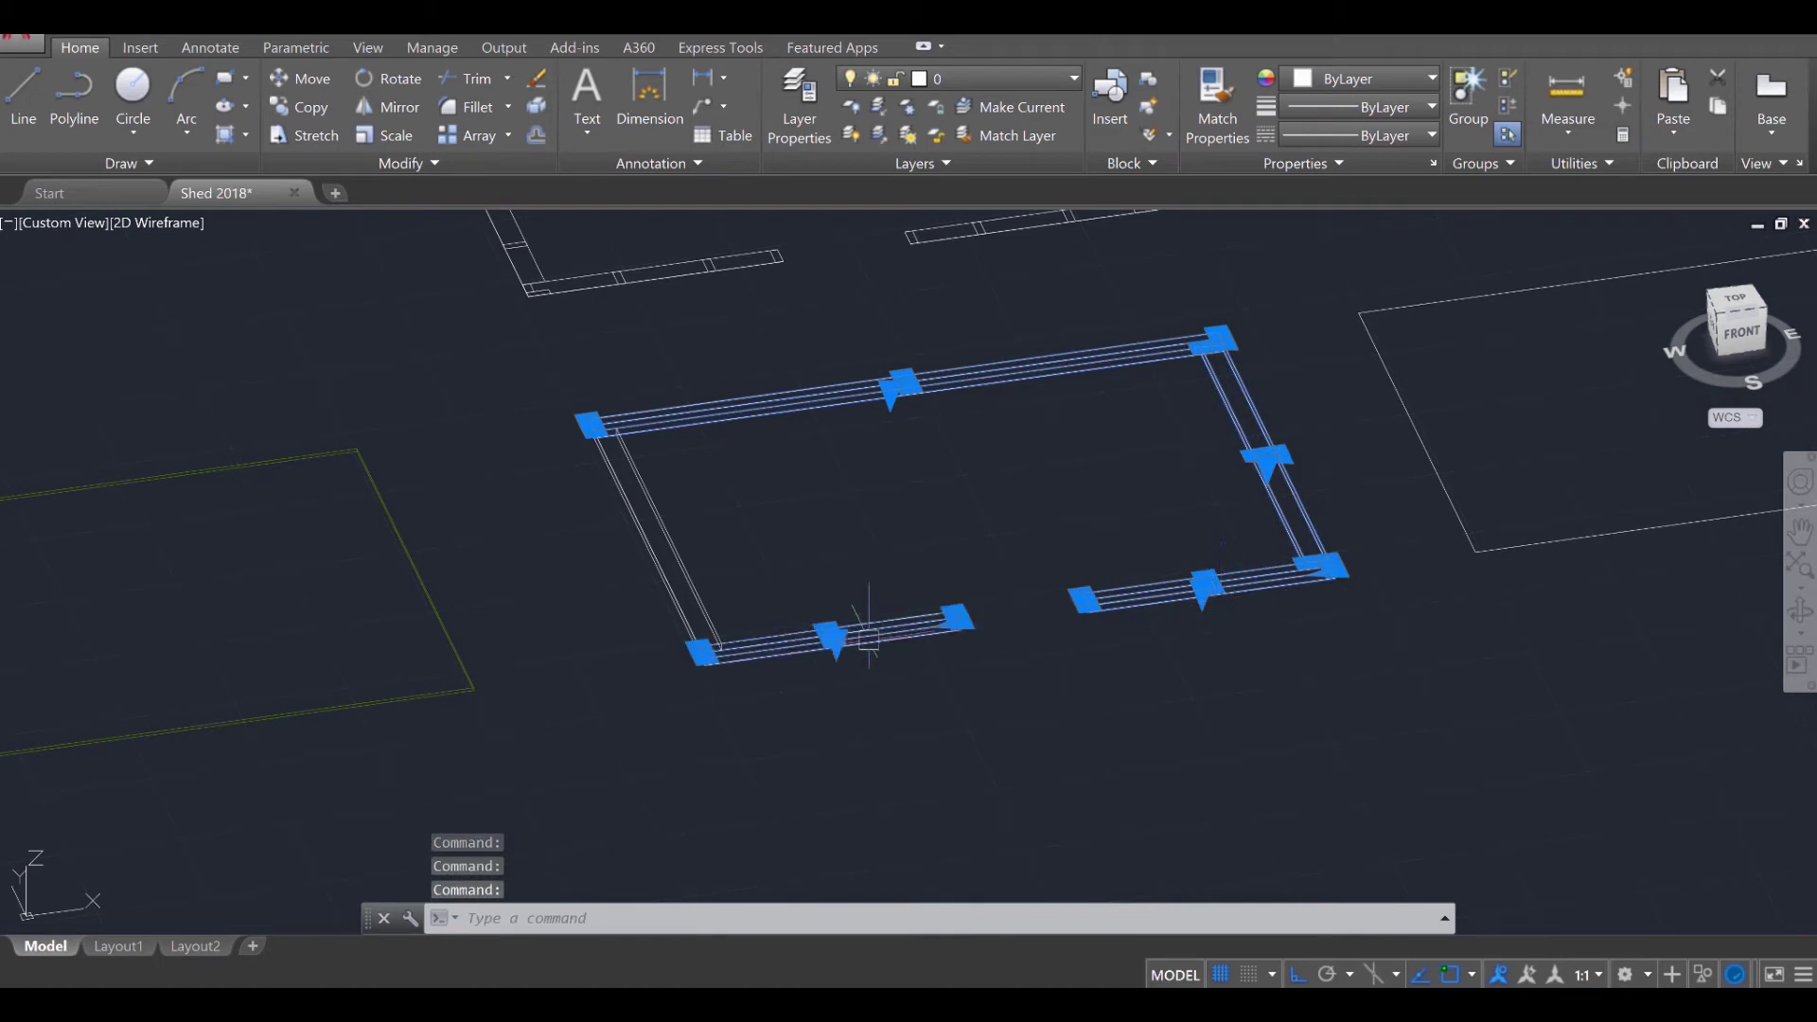
left_click(660, 585)
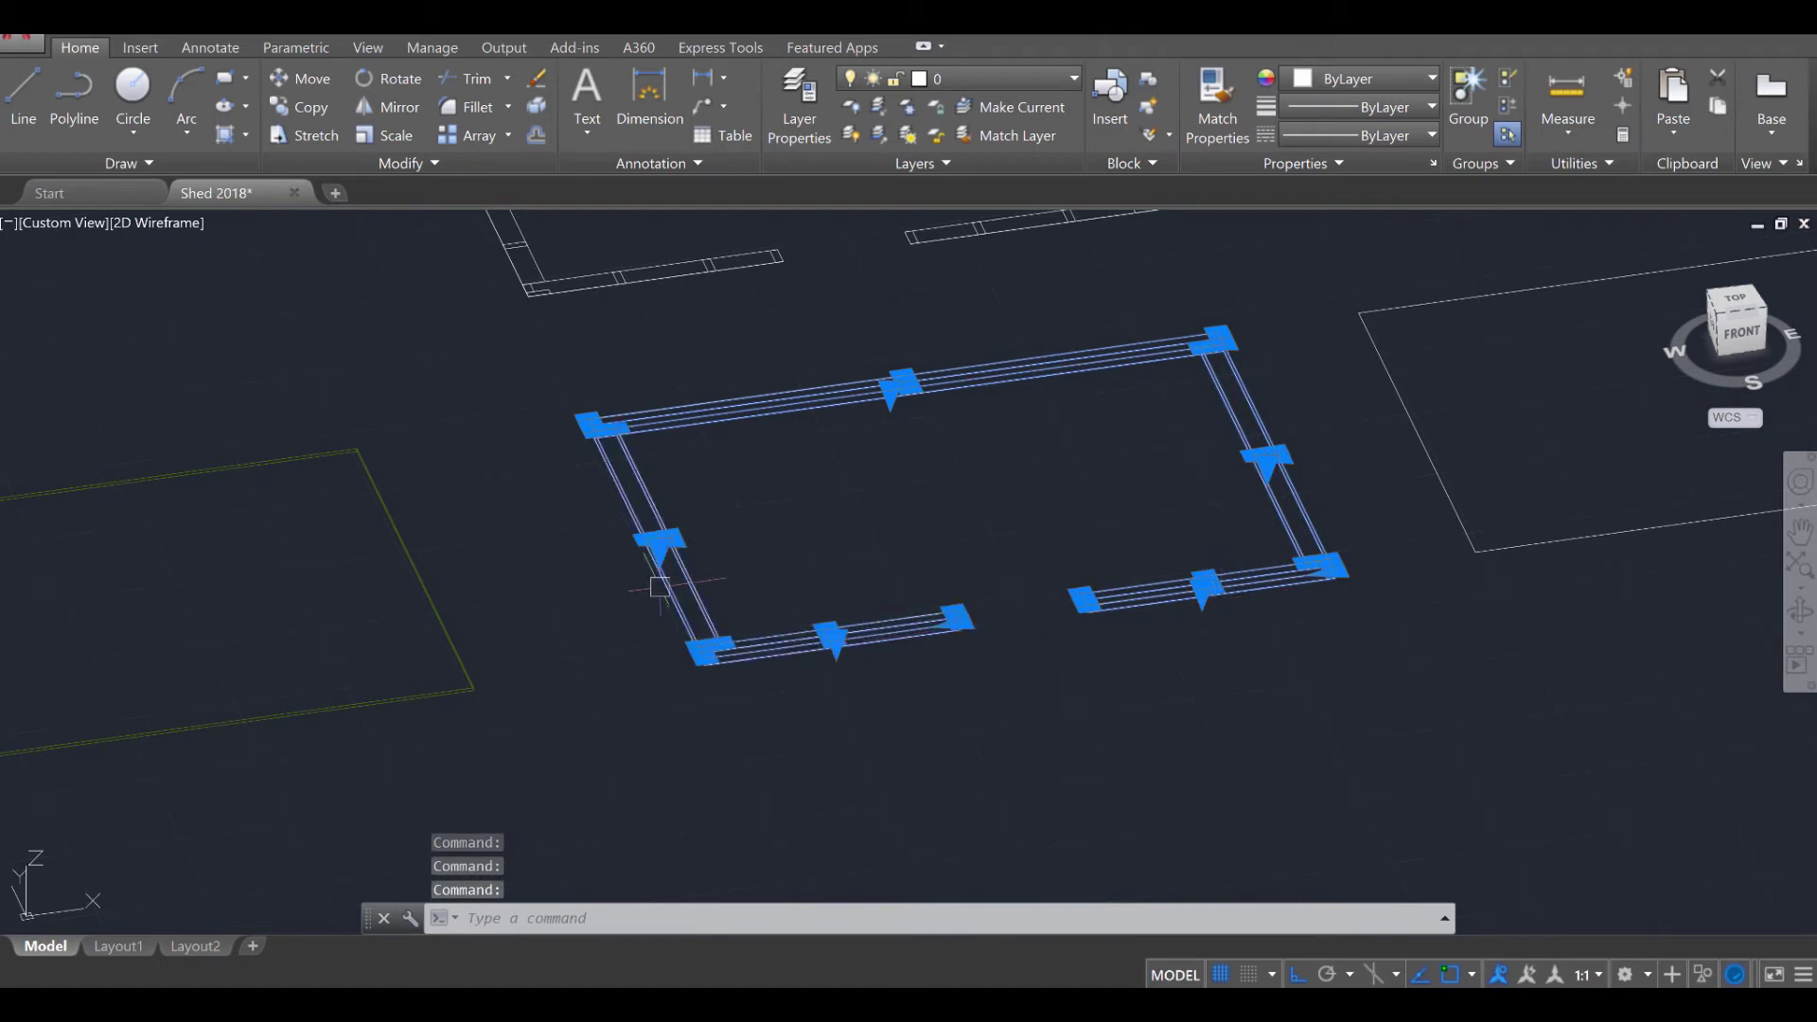
left_click(975, 81)
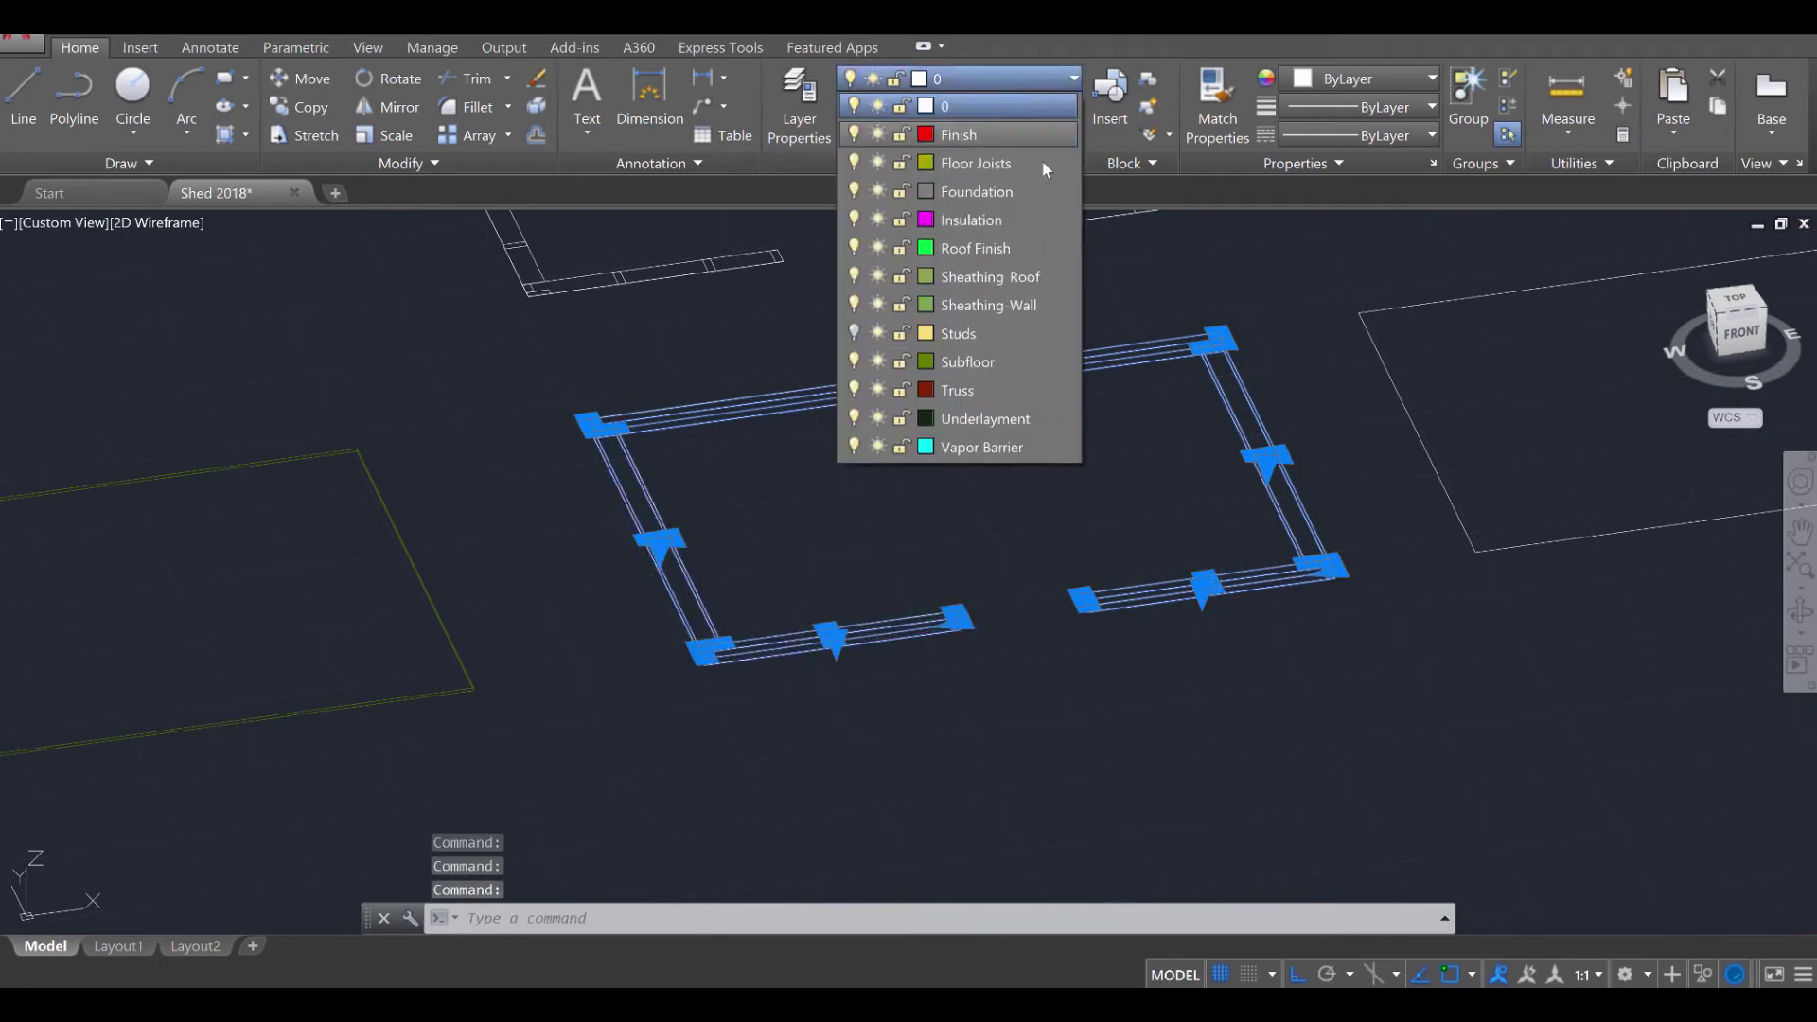
left_click(1001, 338)
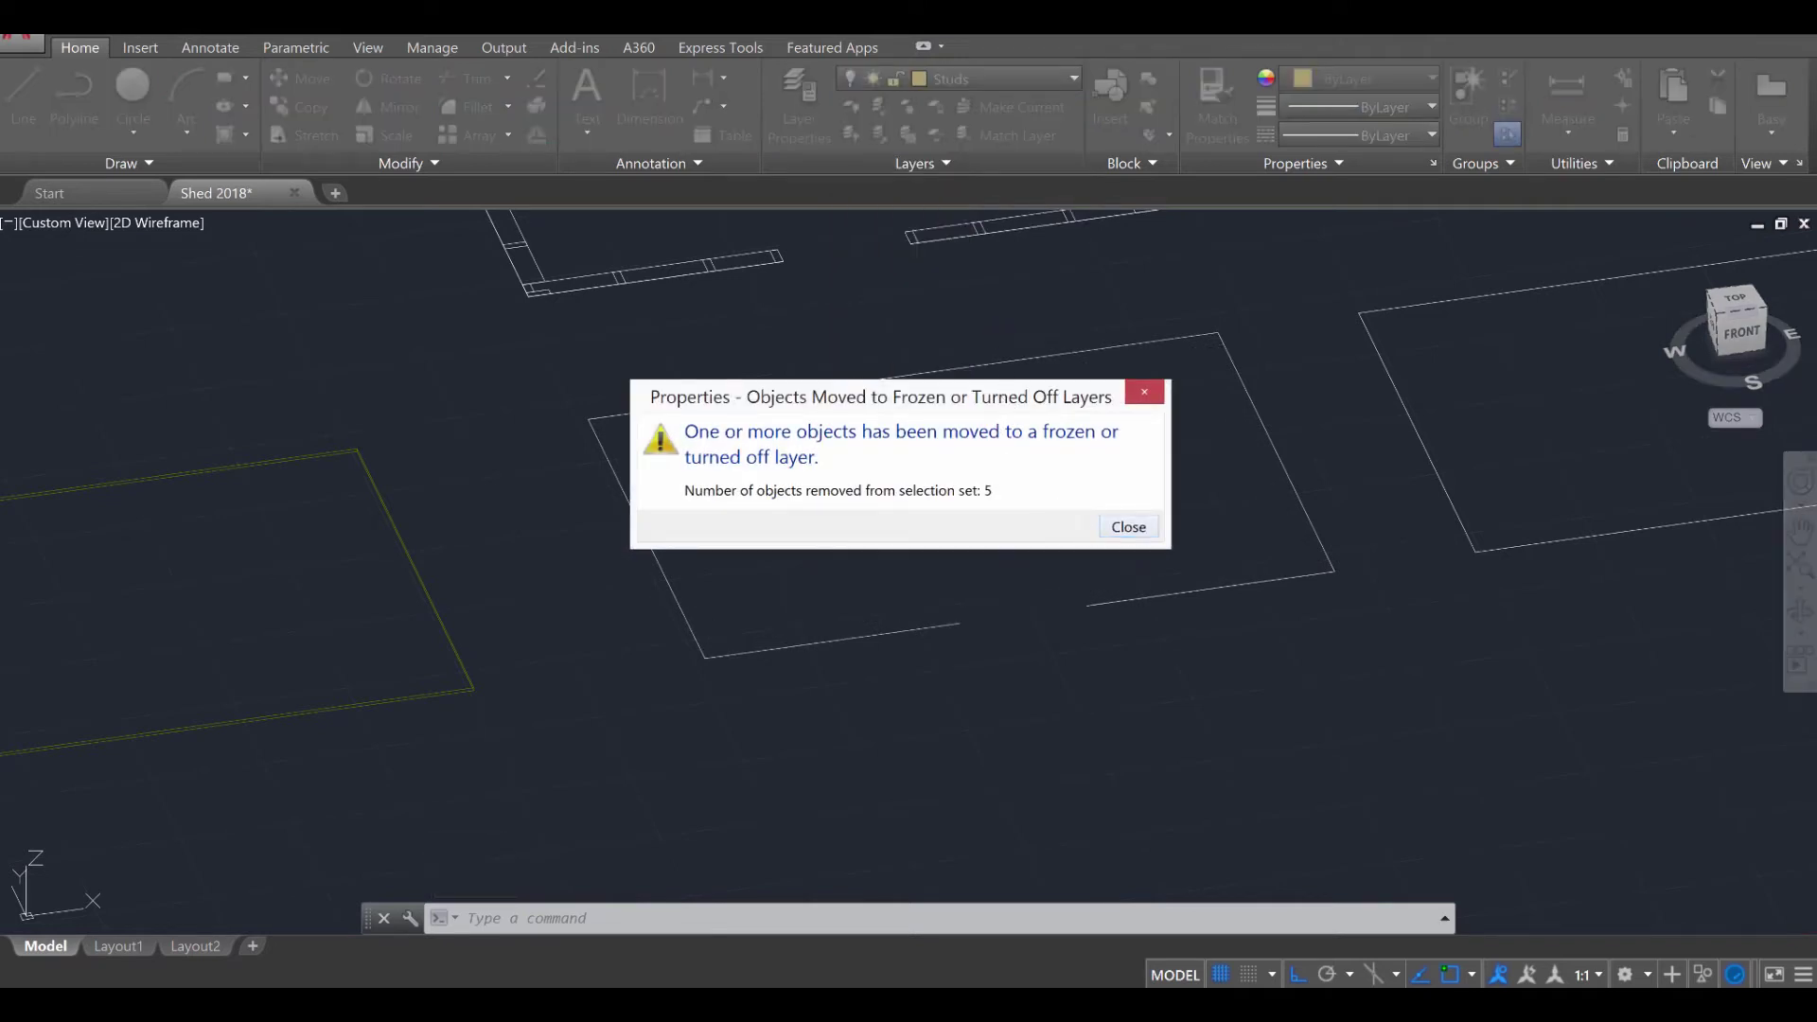
left_click(1129, 526)
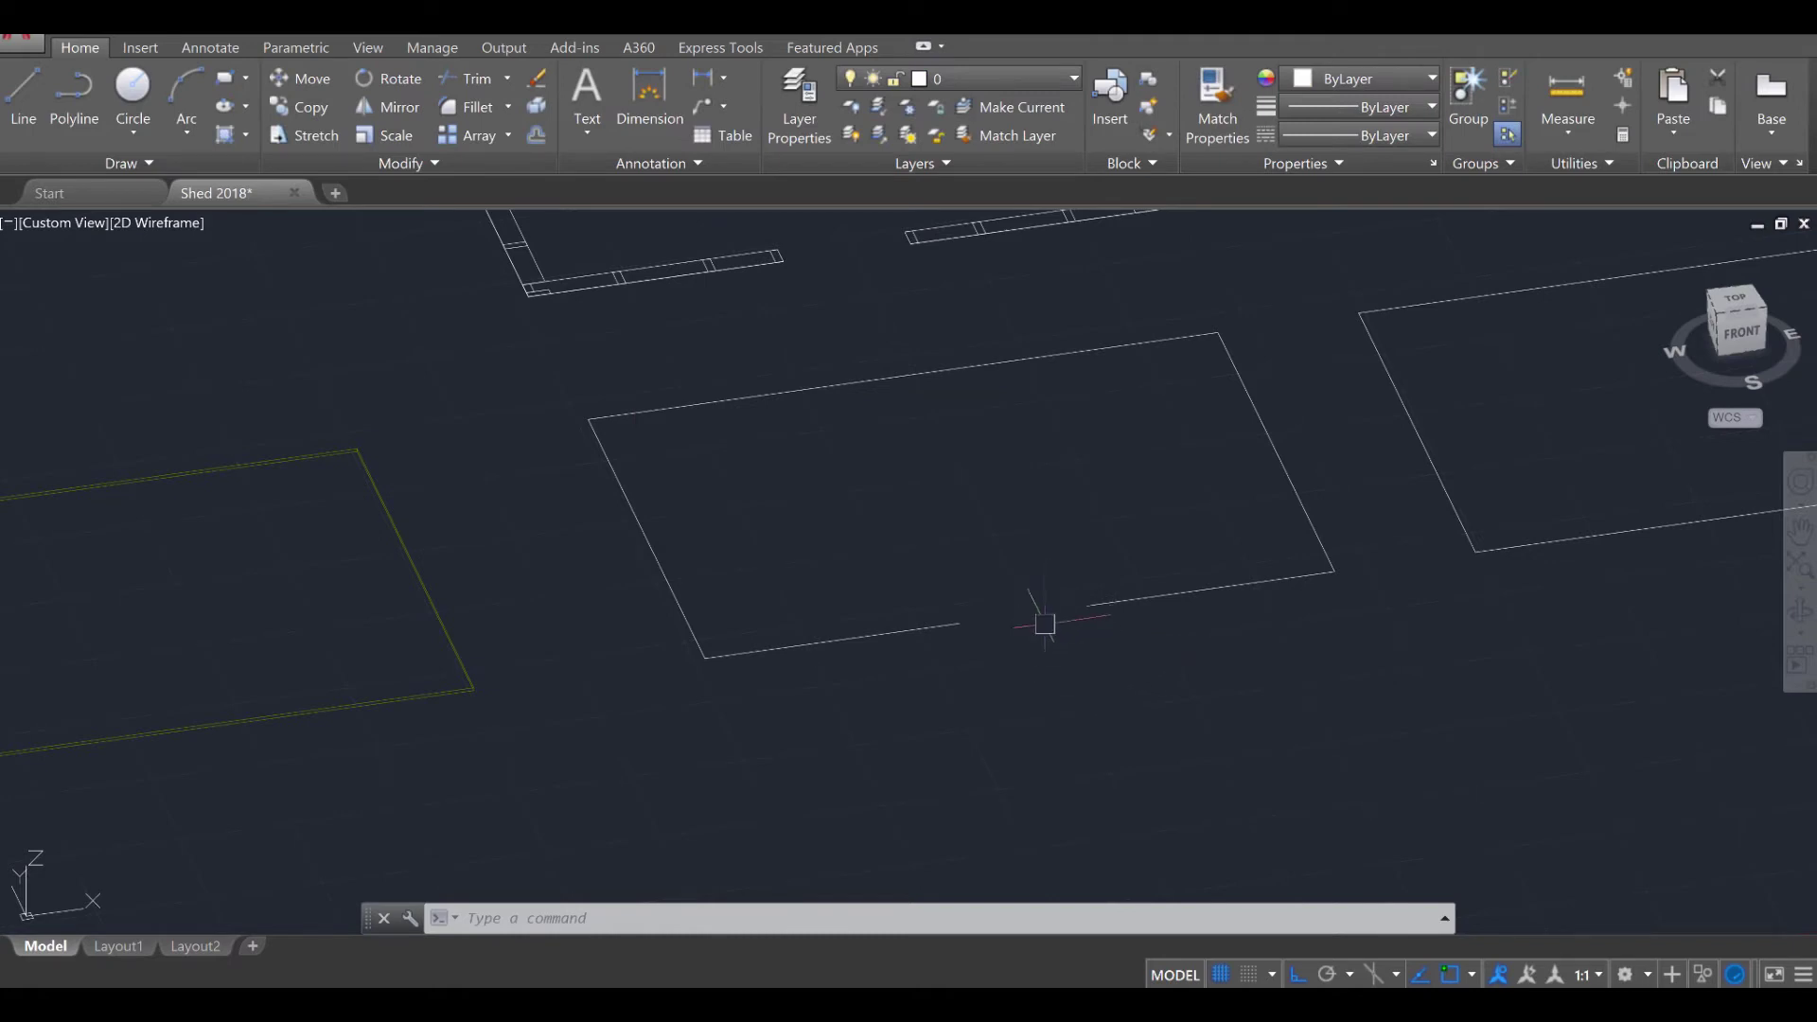
Delete the leftover outer wall polyline and turn the Studs layer back on.
left_click(1392, 651)
left_click(1157, 478)
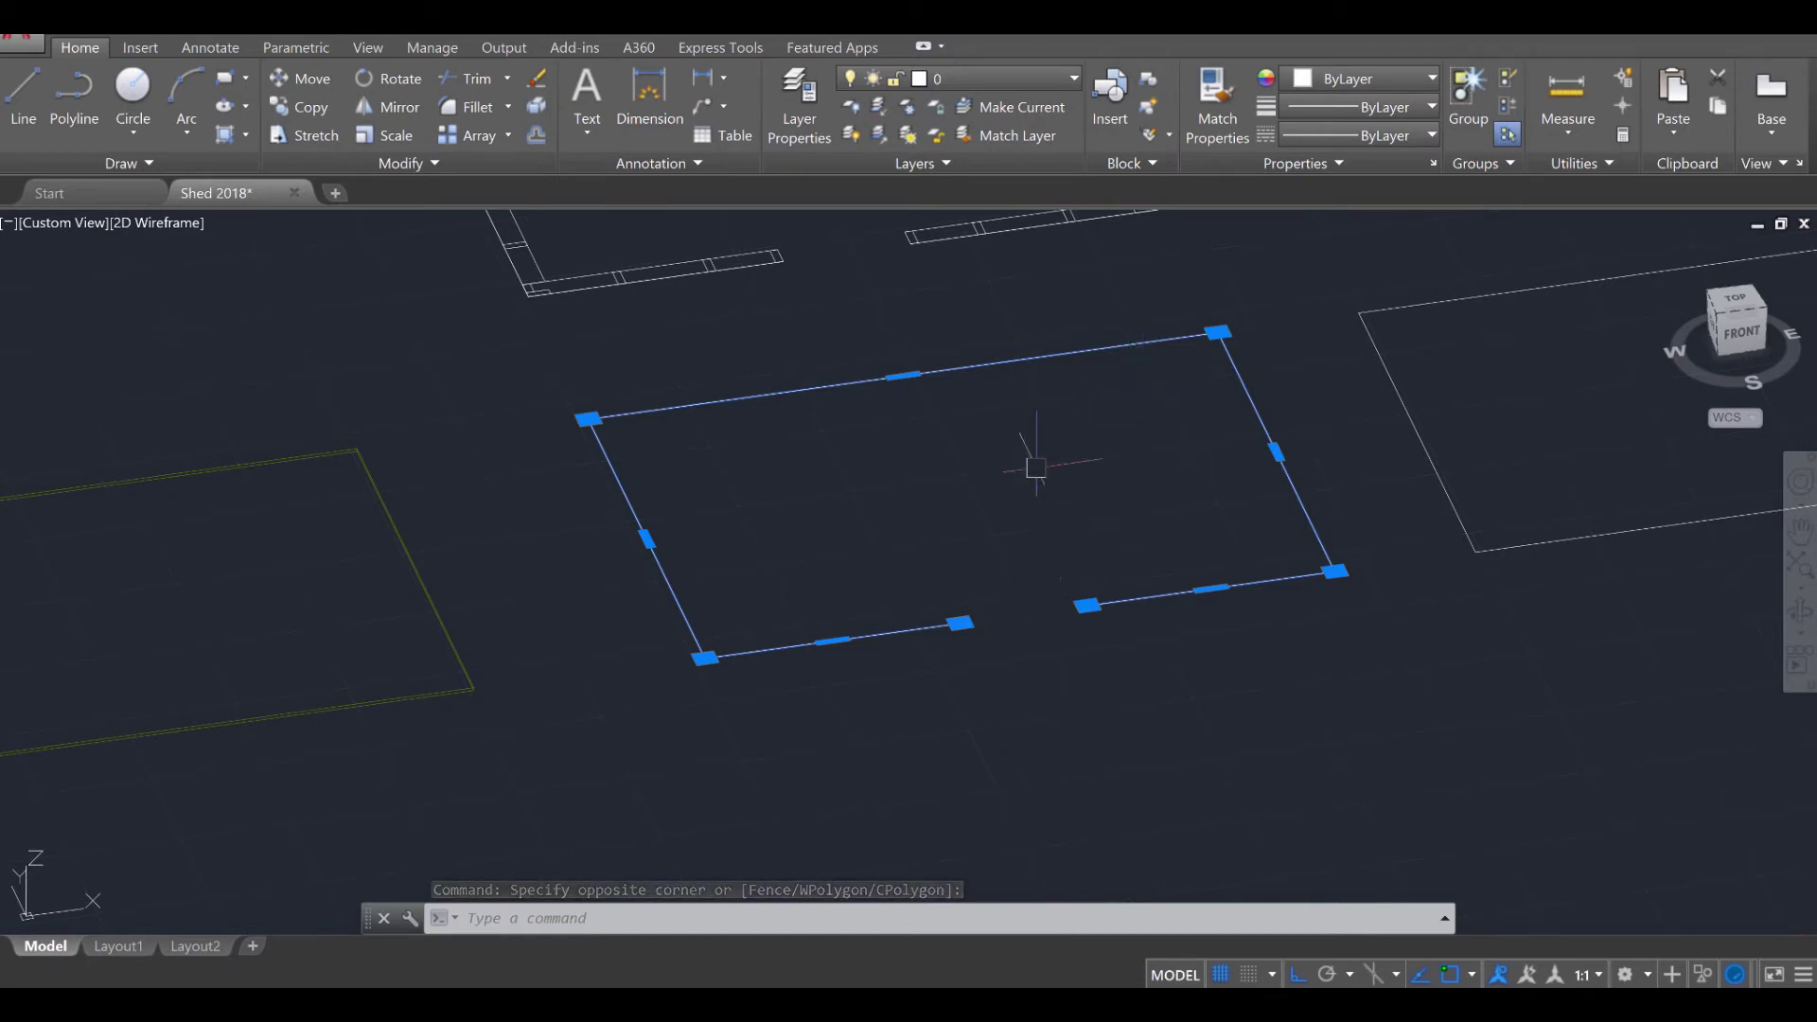
key("Delete")
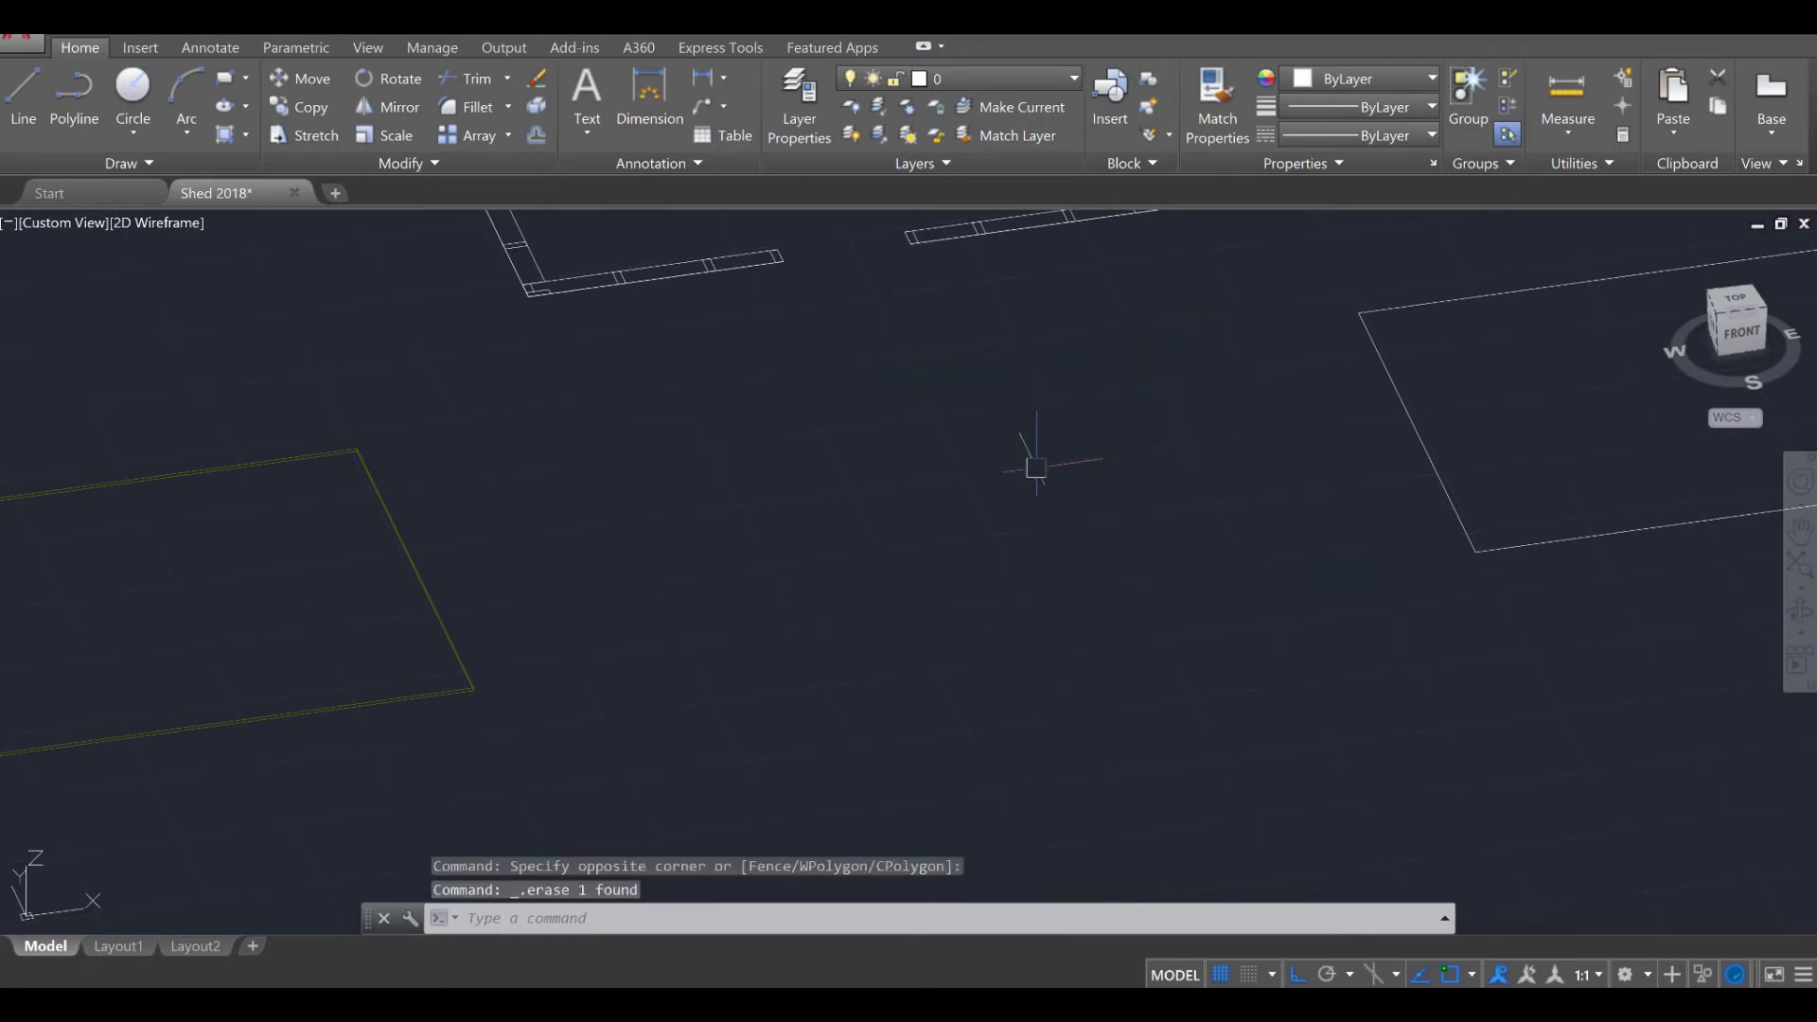
left_click(1013, 74)
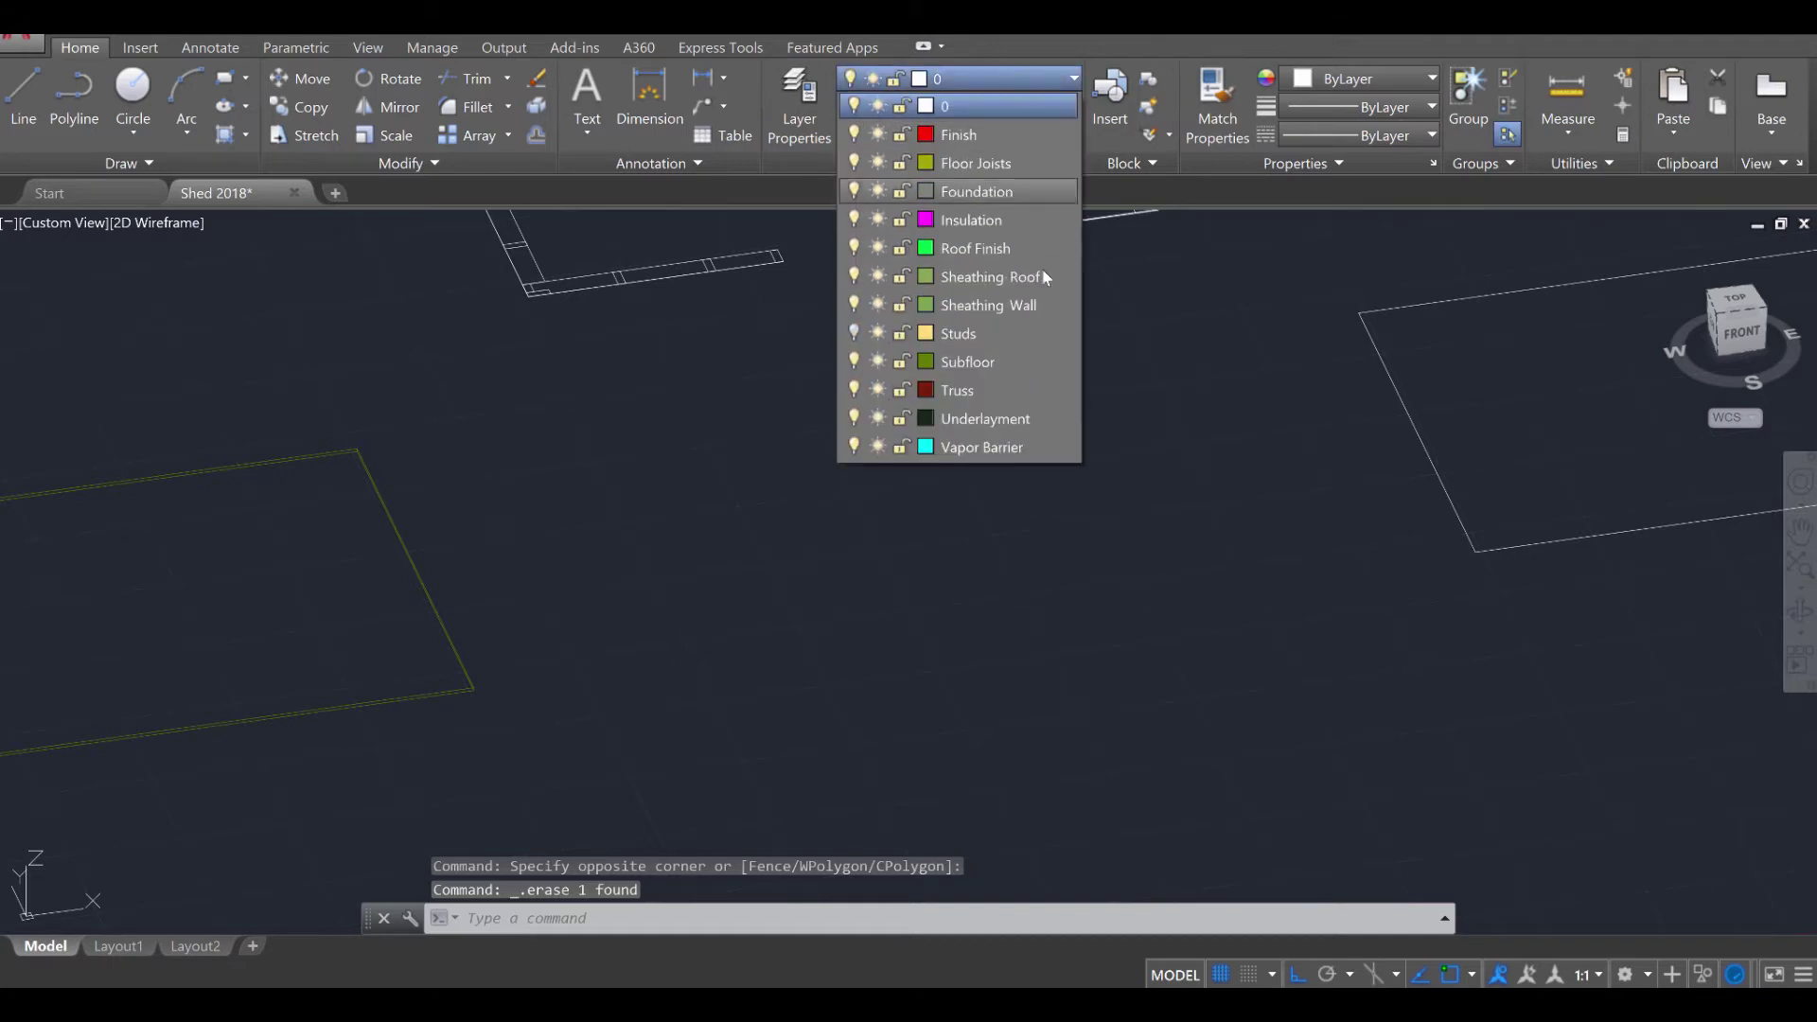
left_click(851, 339)
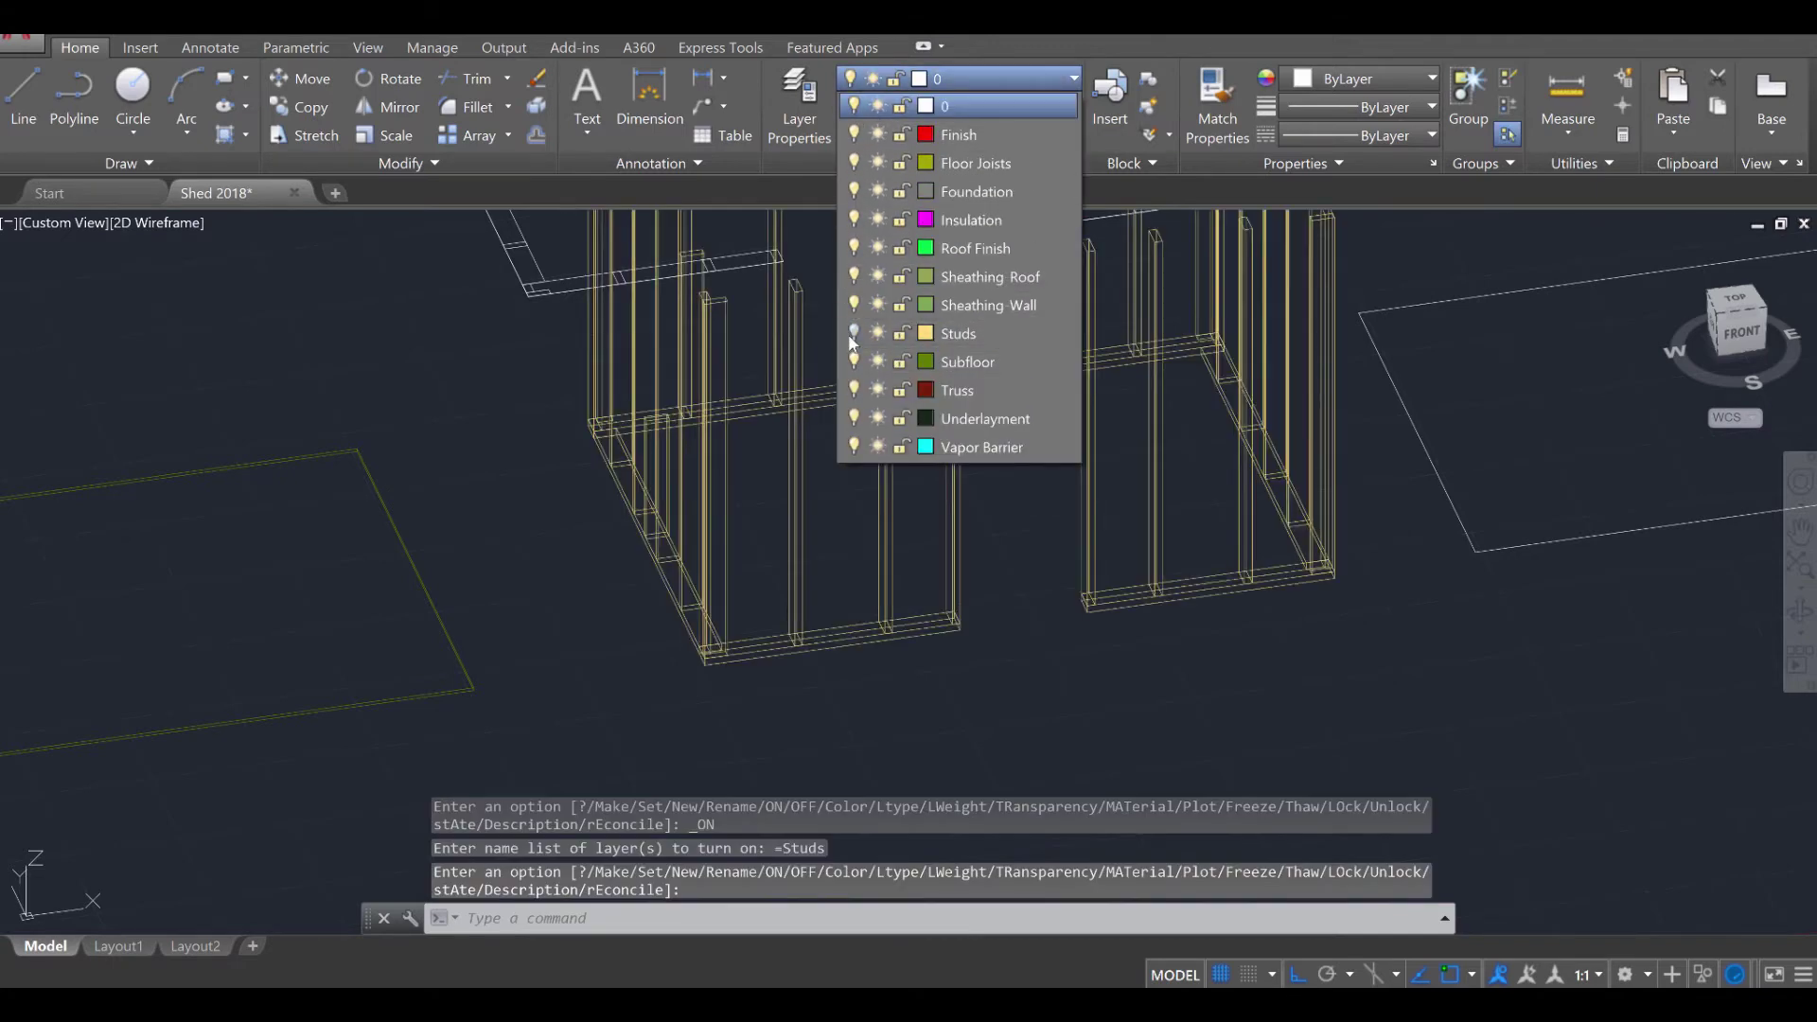
Mirror the back and both side bottom plates to the stud tops about the corner stud's mid-height, keeping the source objects.
middle_click_drag(1081, 621, 1041, 605, "shift")
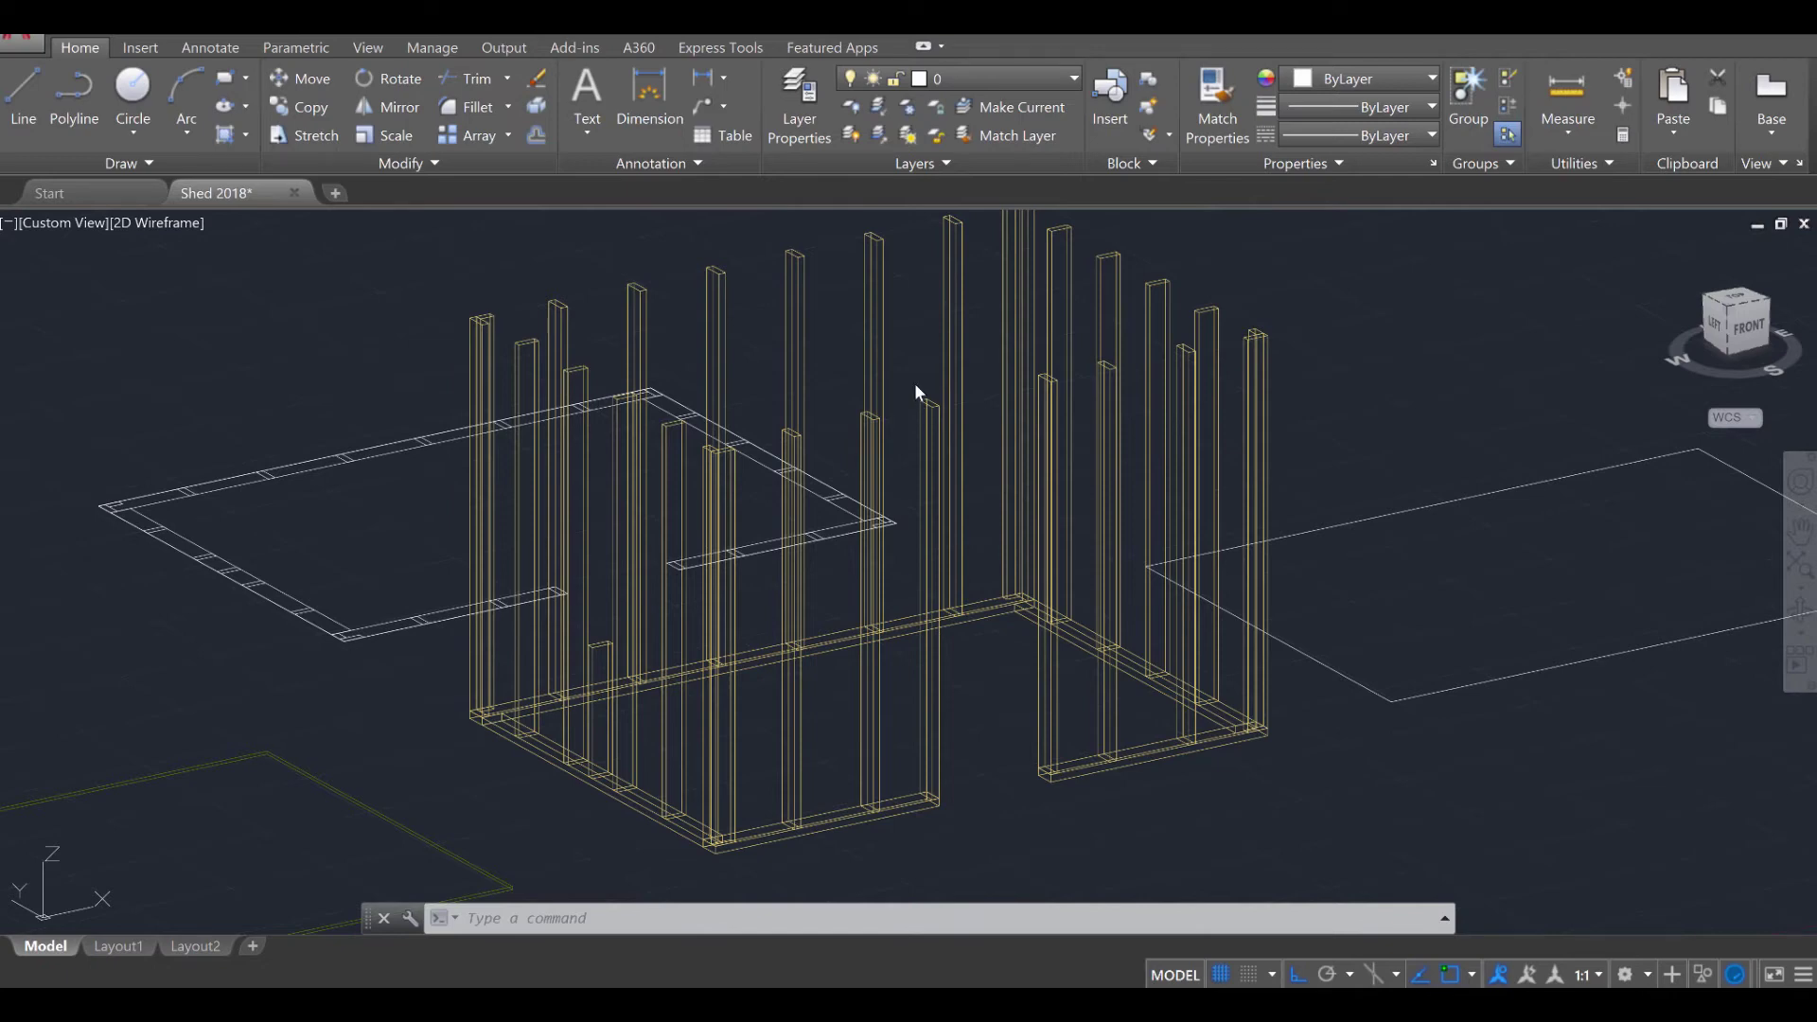
type("M")
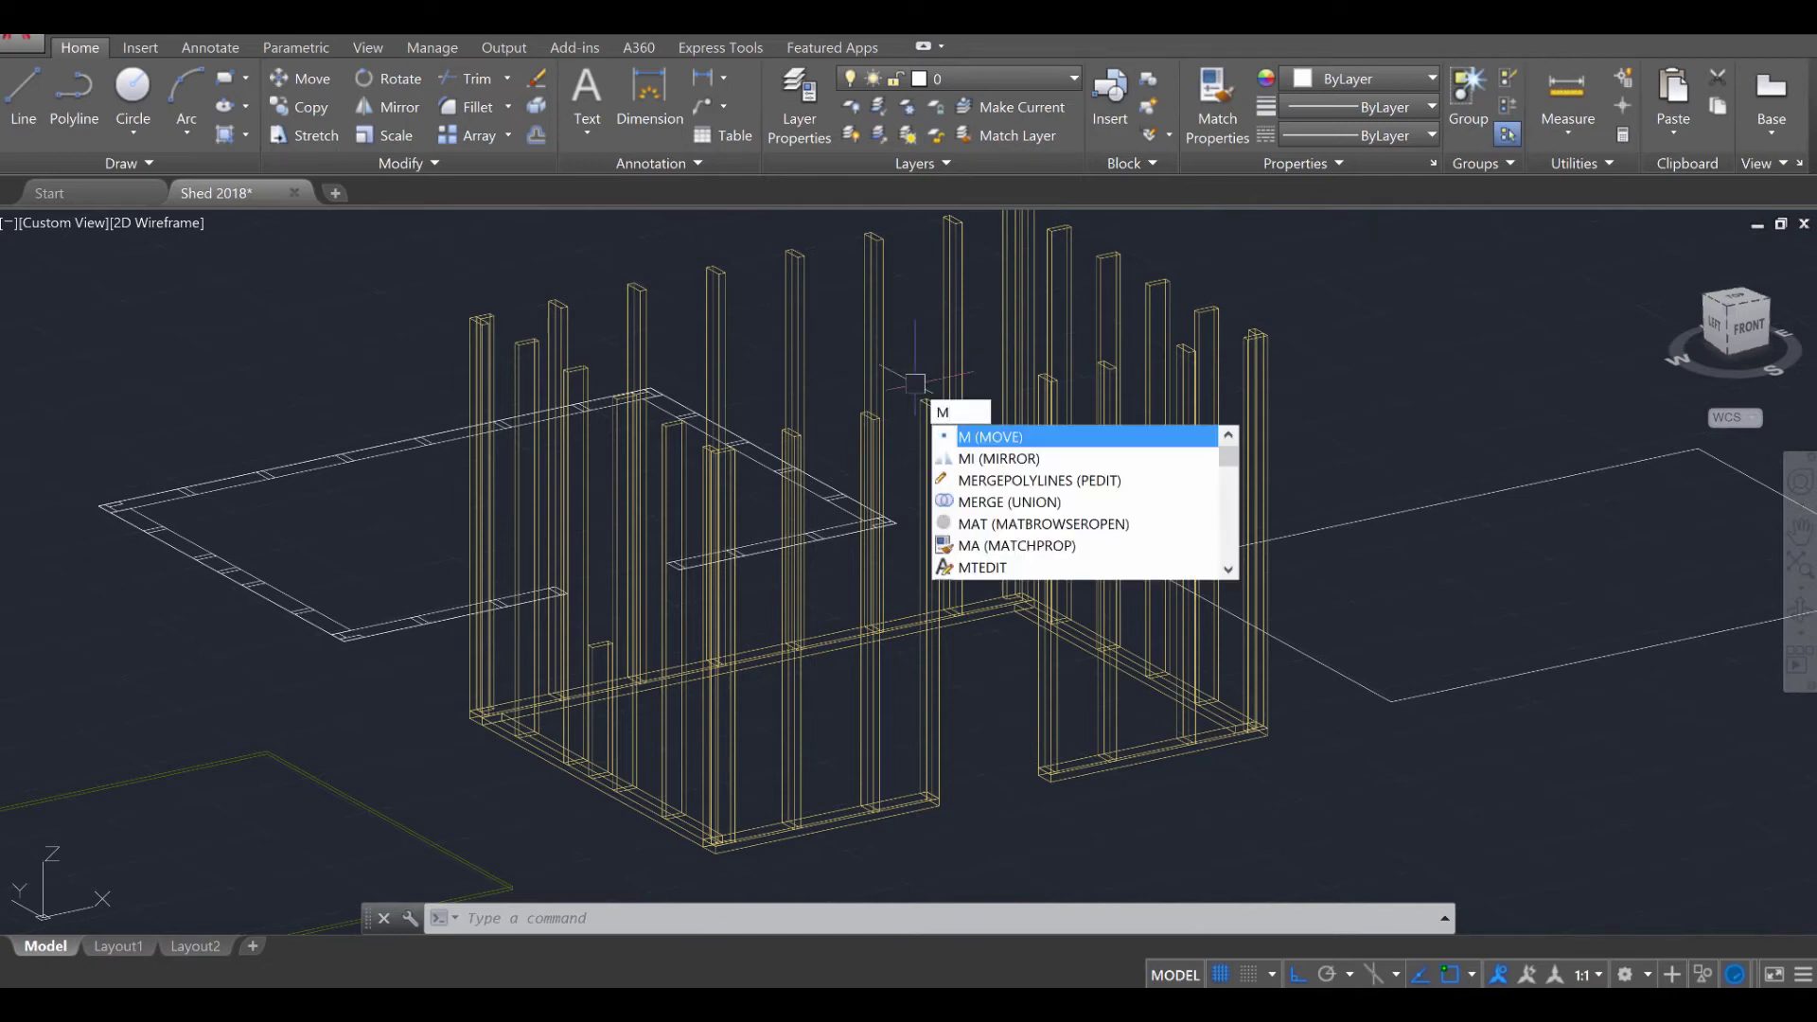
type("i")
key("Return")
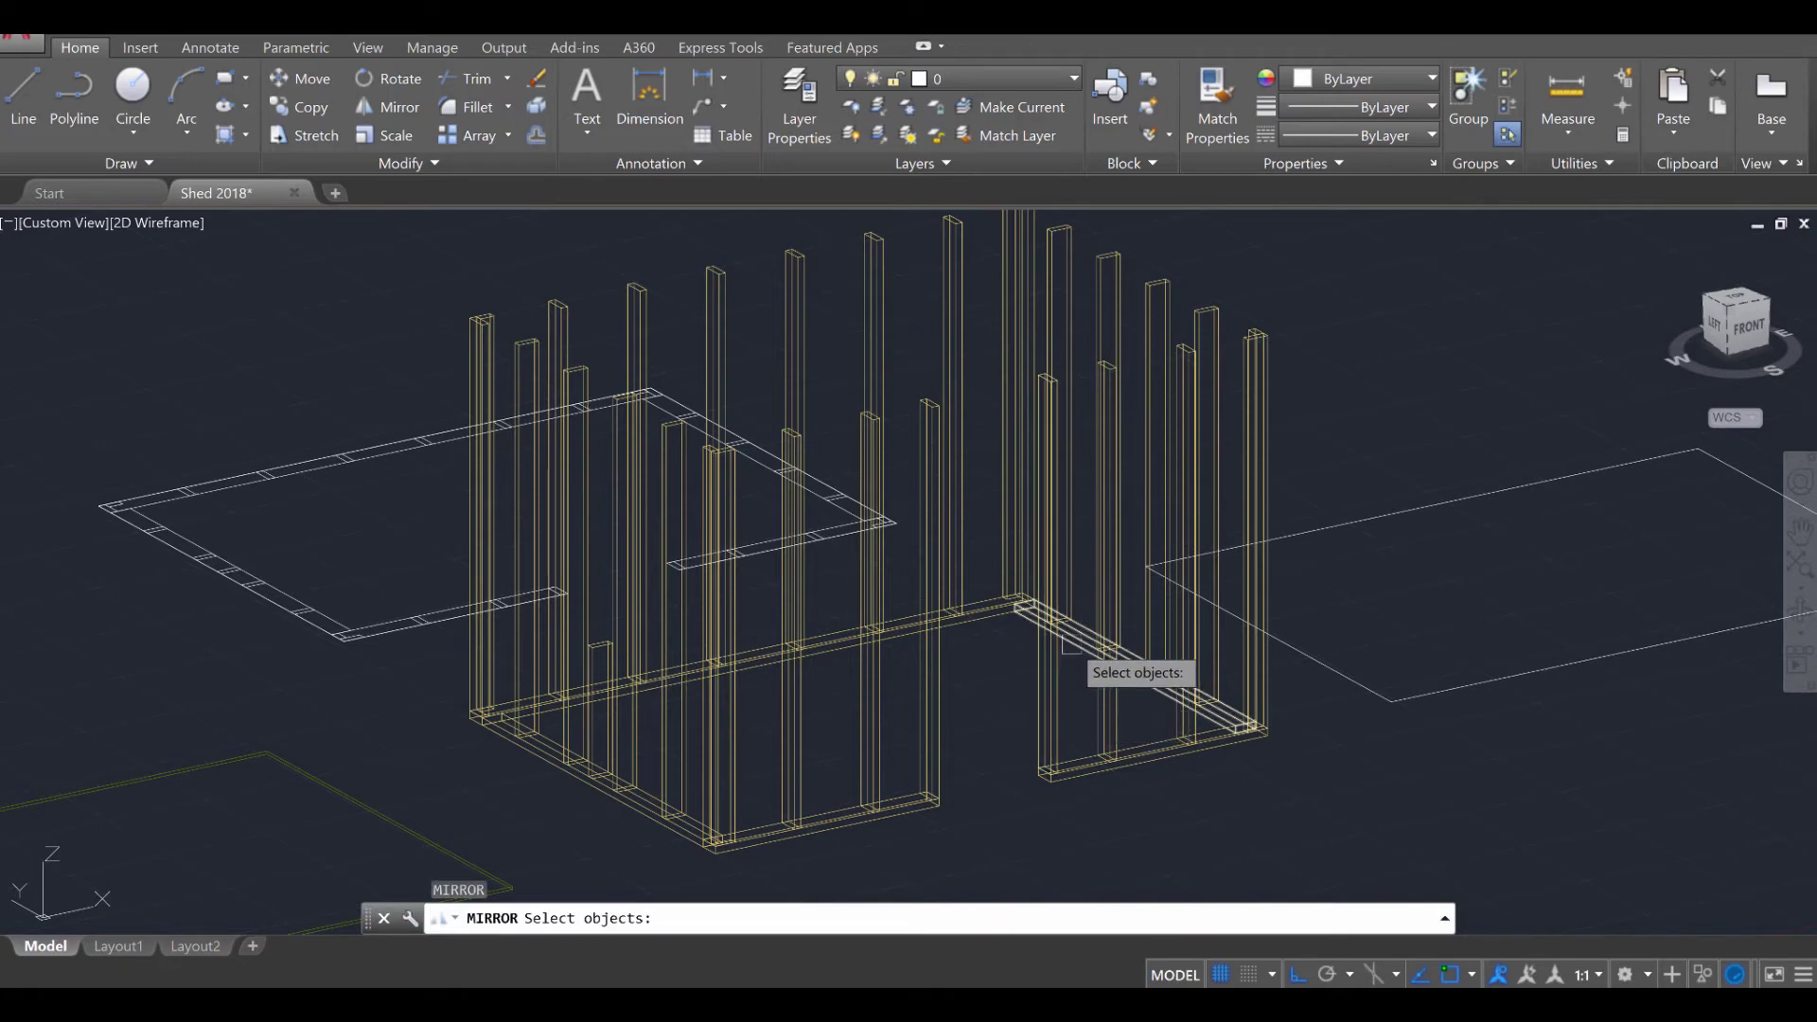
left_click(1076, 648)
left_click(1005, 626)
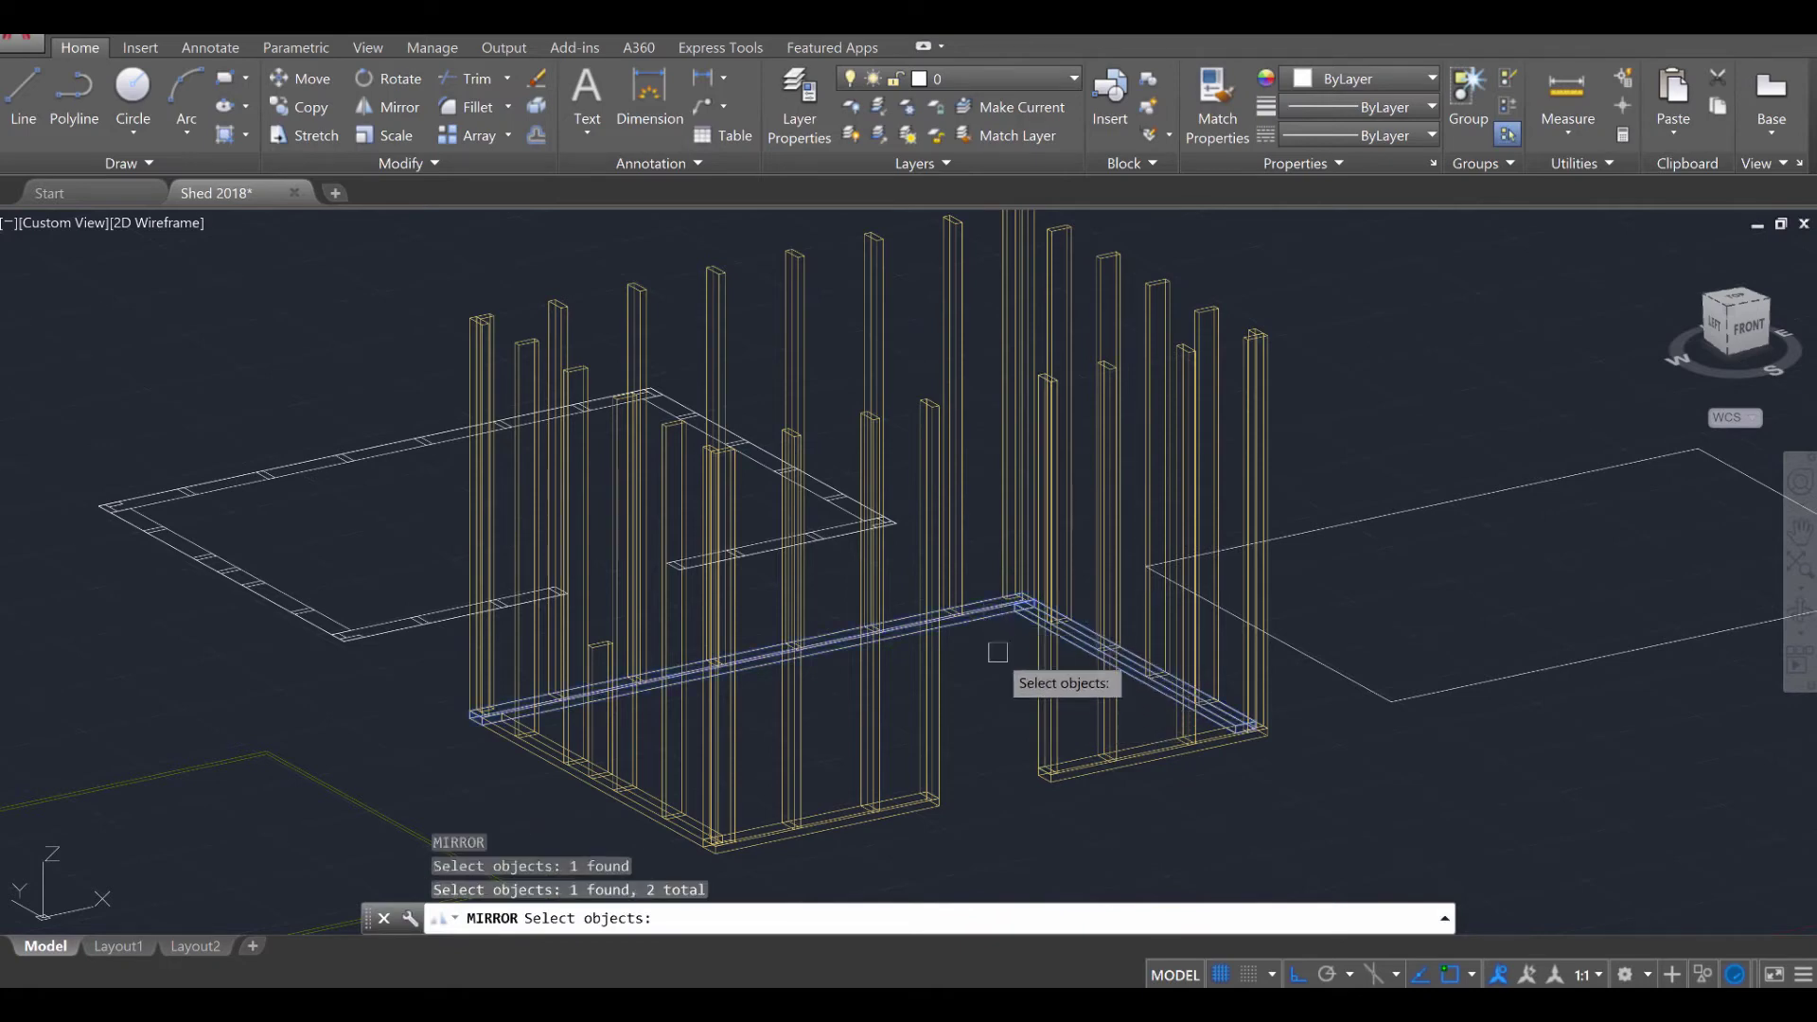
left_click(654, 817)
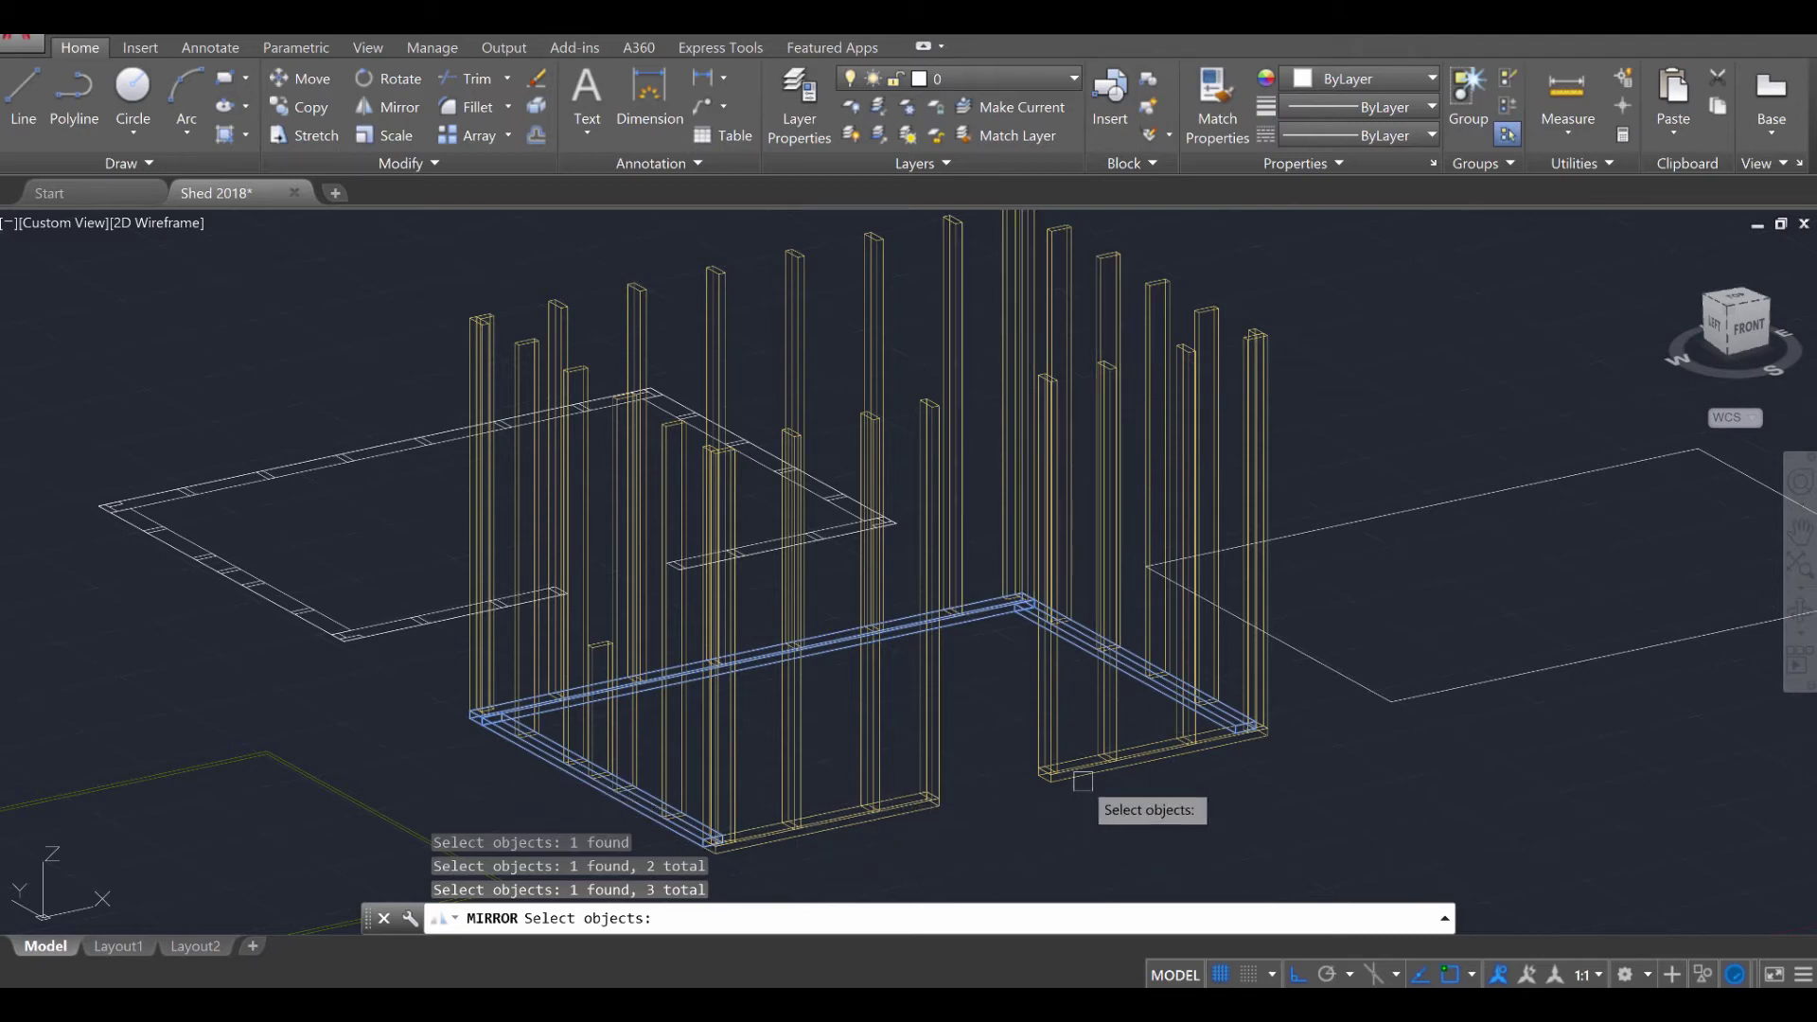
mouse_move(1095, 793)
middle_mouse_down("shift")
mouse_move(1039, 829)
mouse_move(1116, 771)
middle_mouse_up("shift")
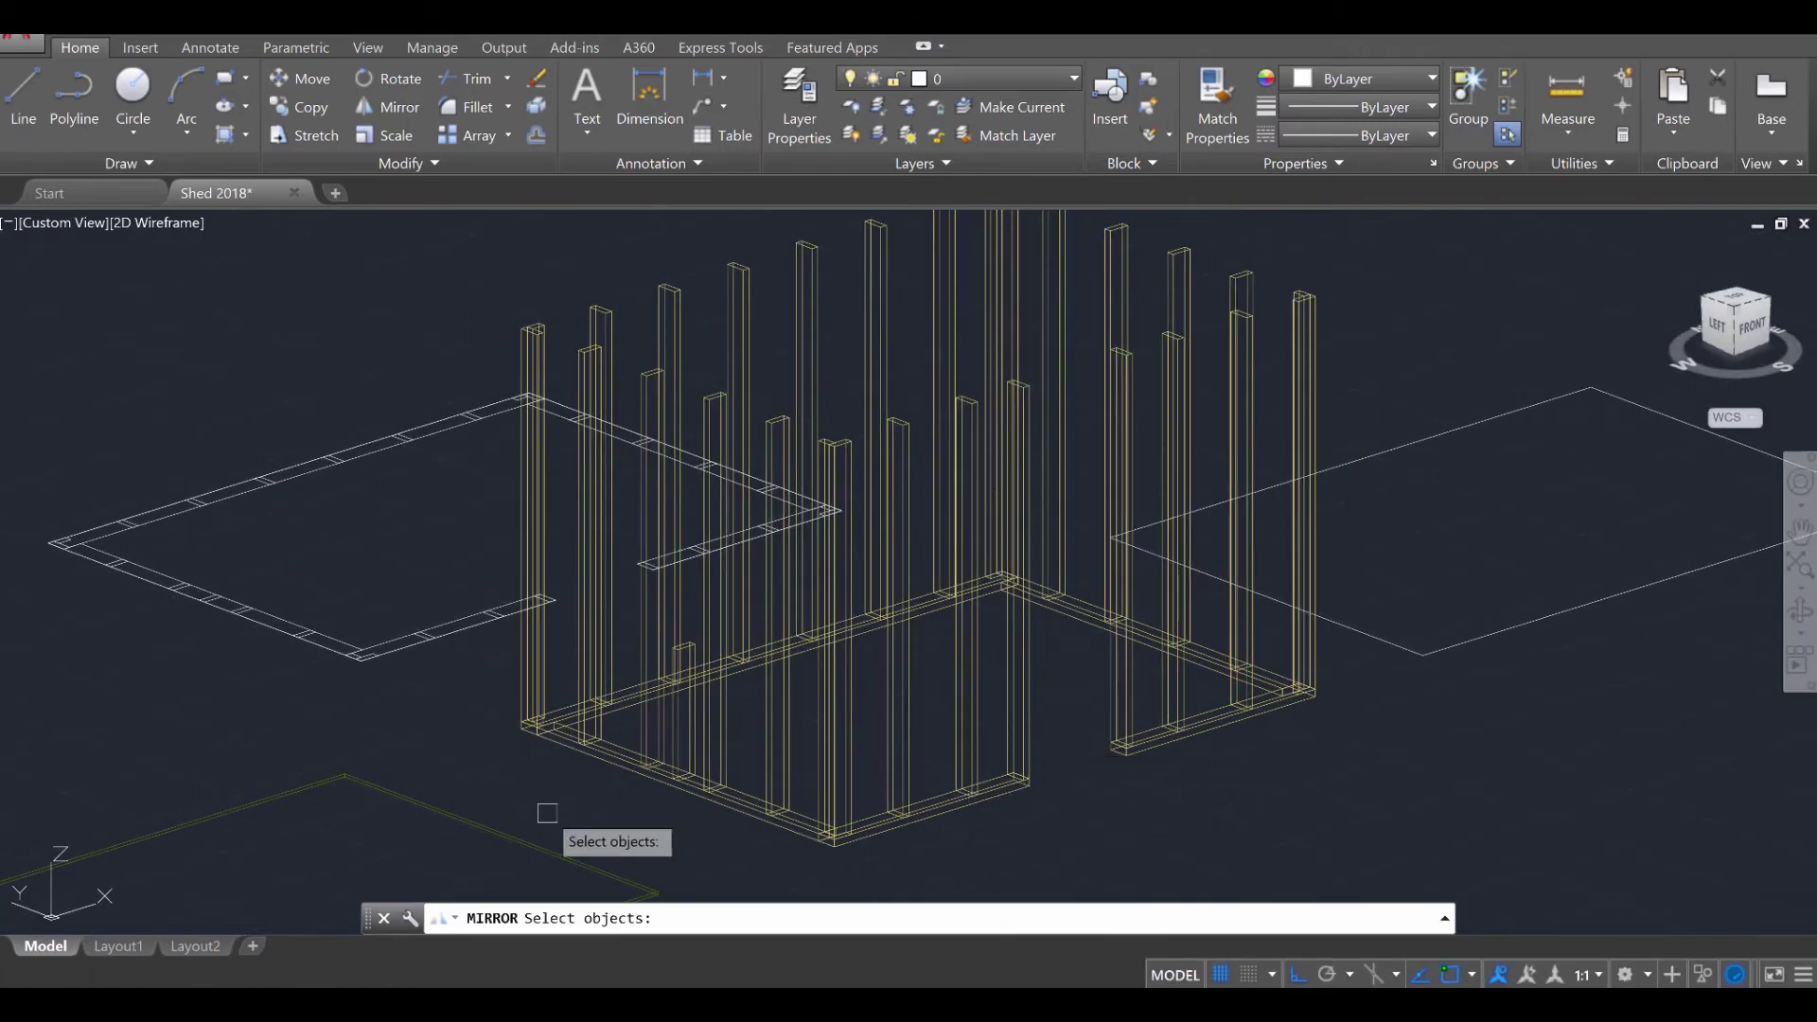
scroll(551, 791, "up", 3)
scroll(552, 791, "down", 3)
key("Return")
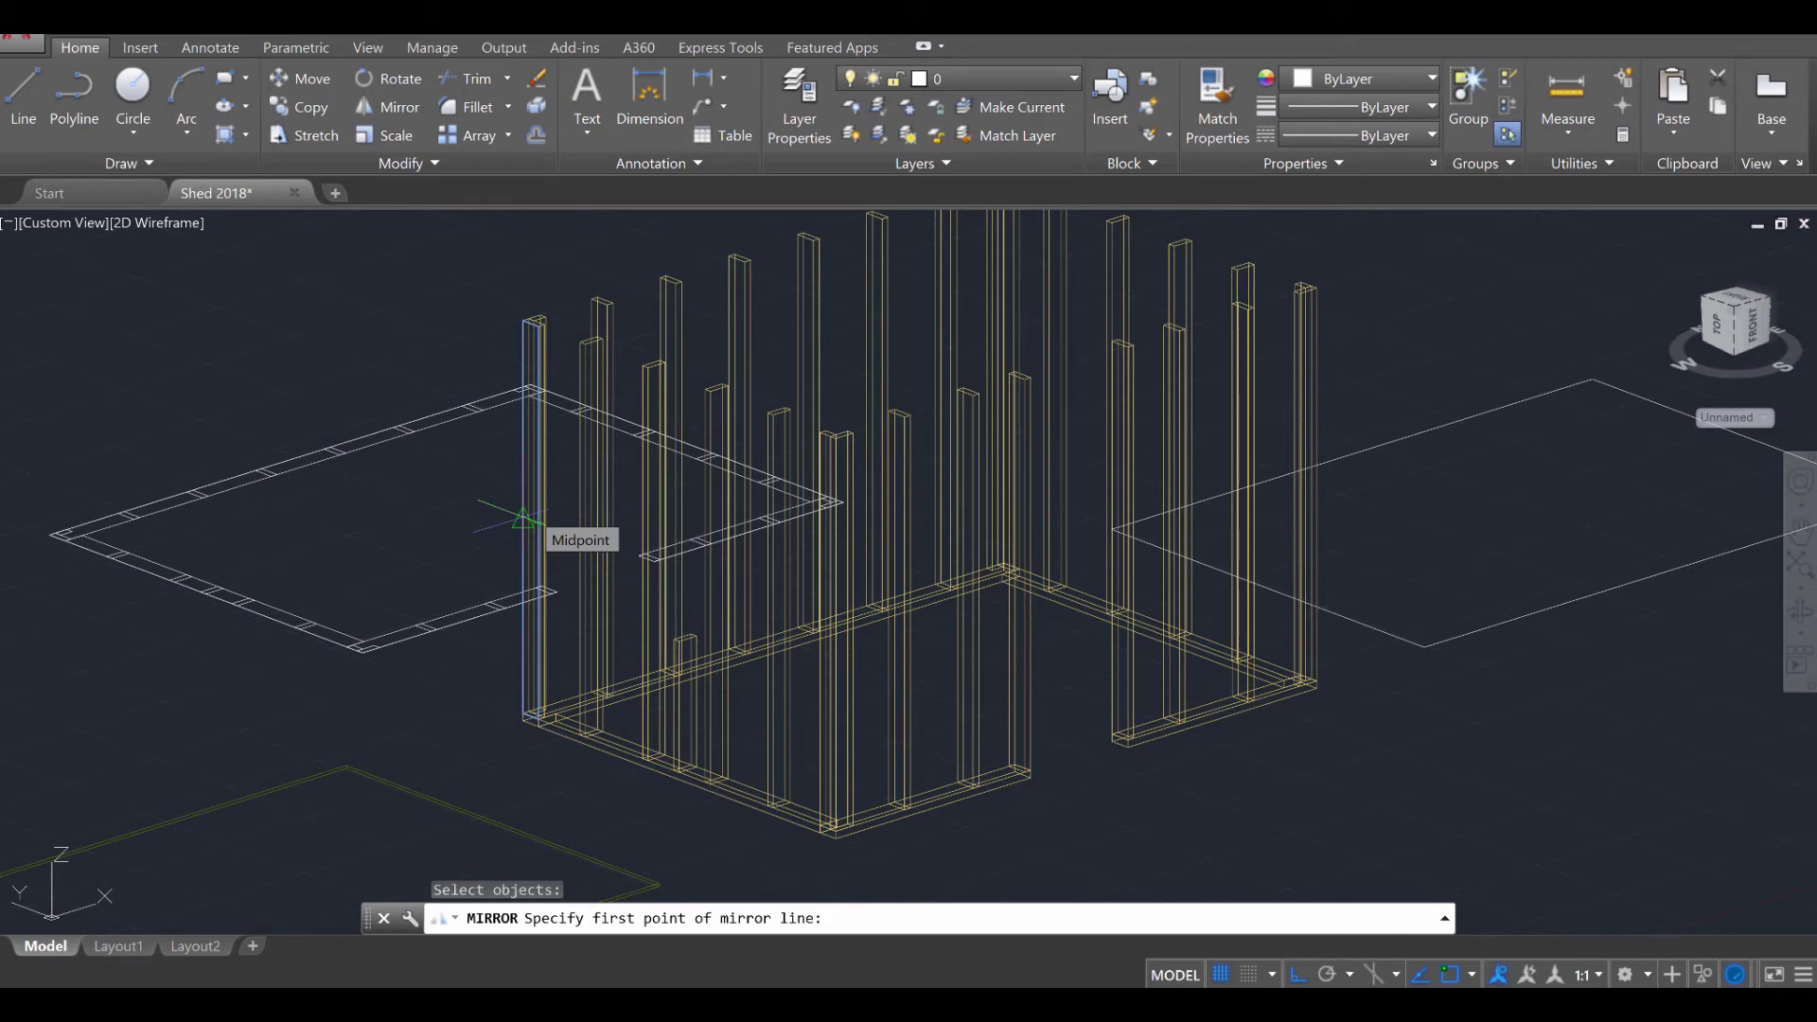
left_click(523, 518)
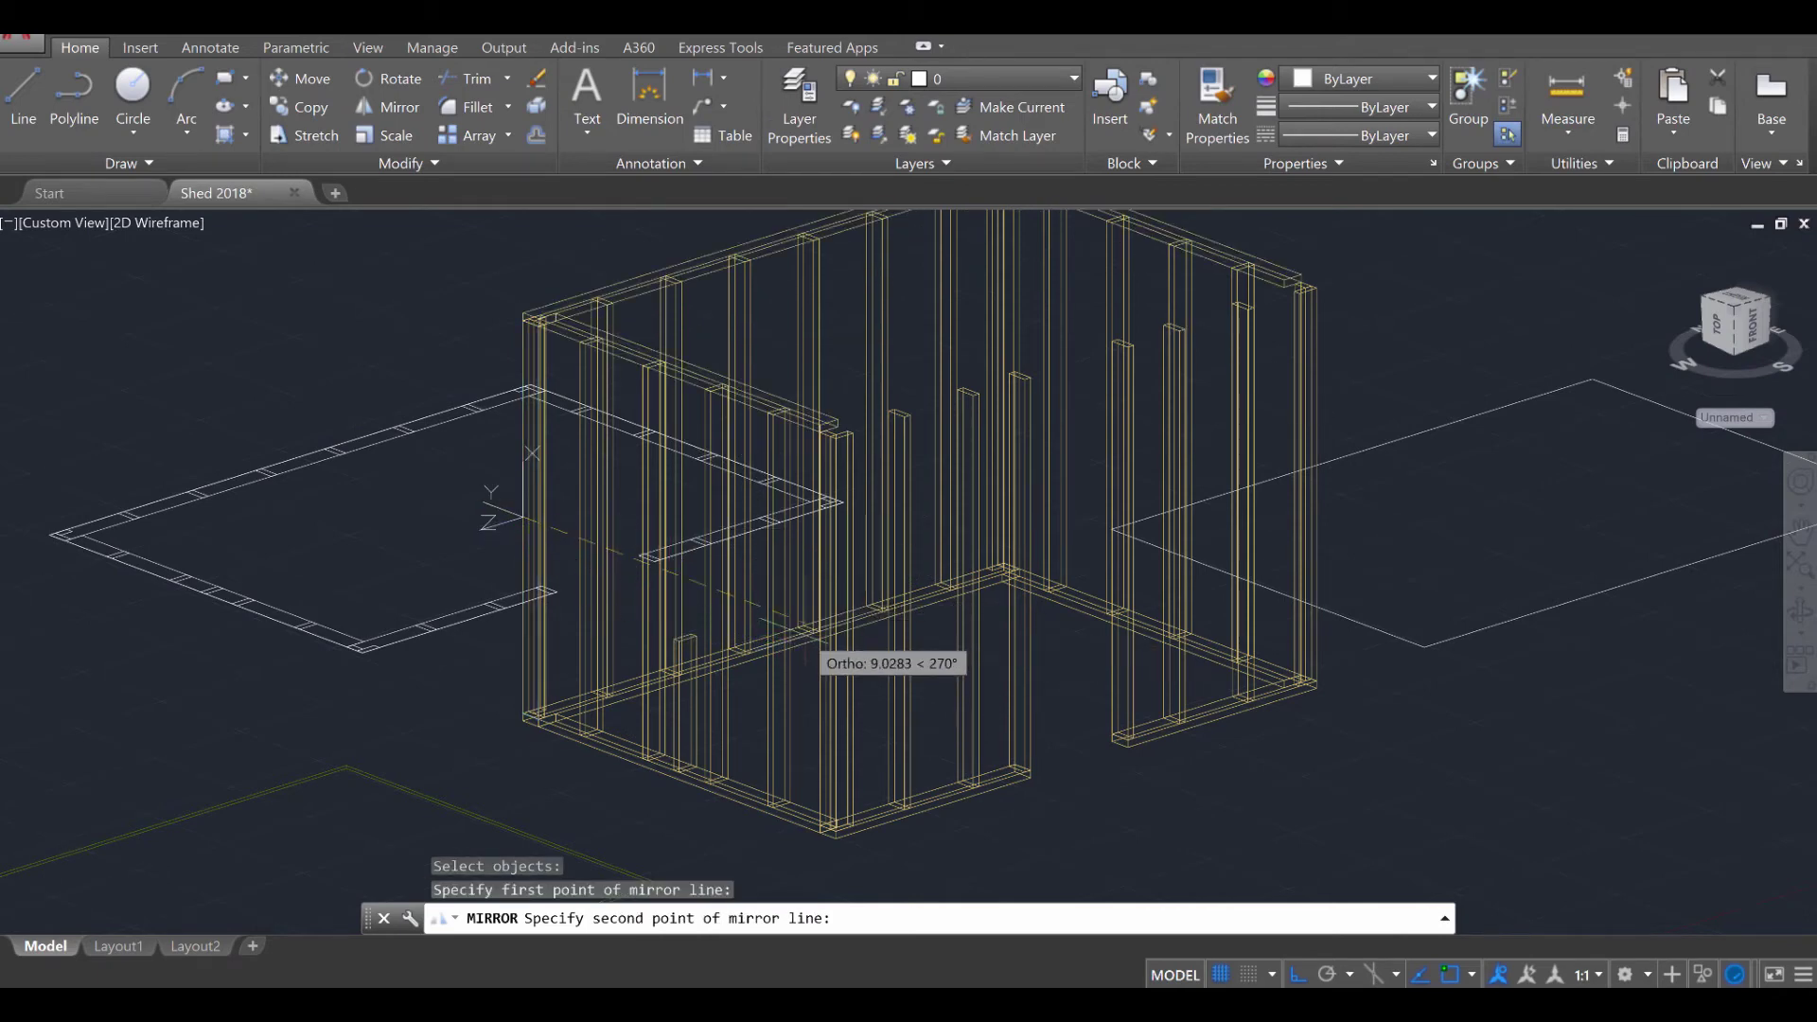
left_click(806, 633)
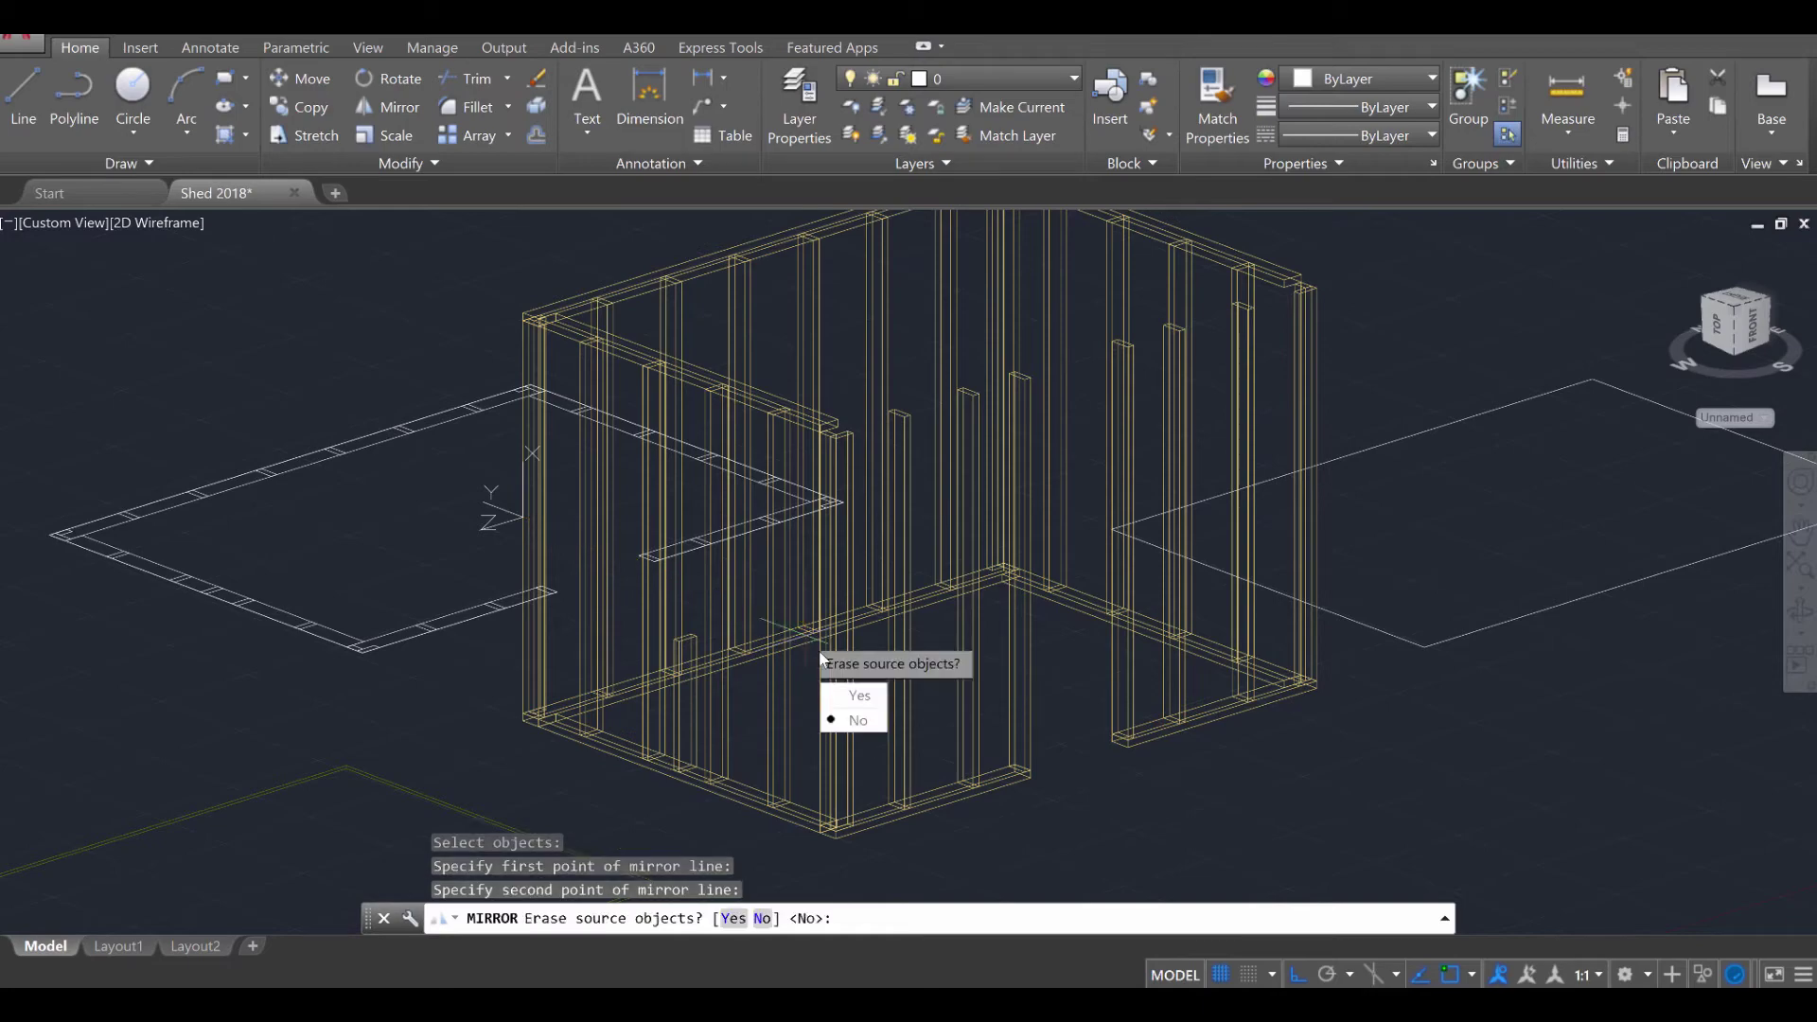
left_click(846, 716)
key("Escape")
key("Escape")
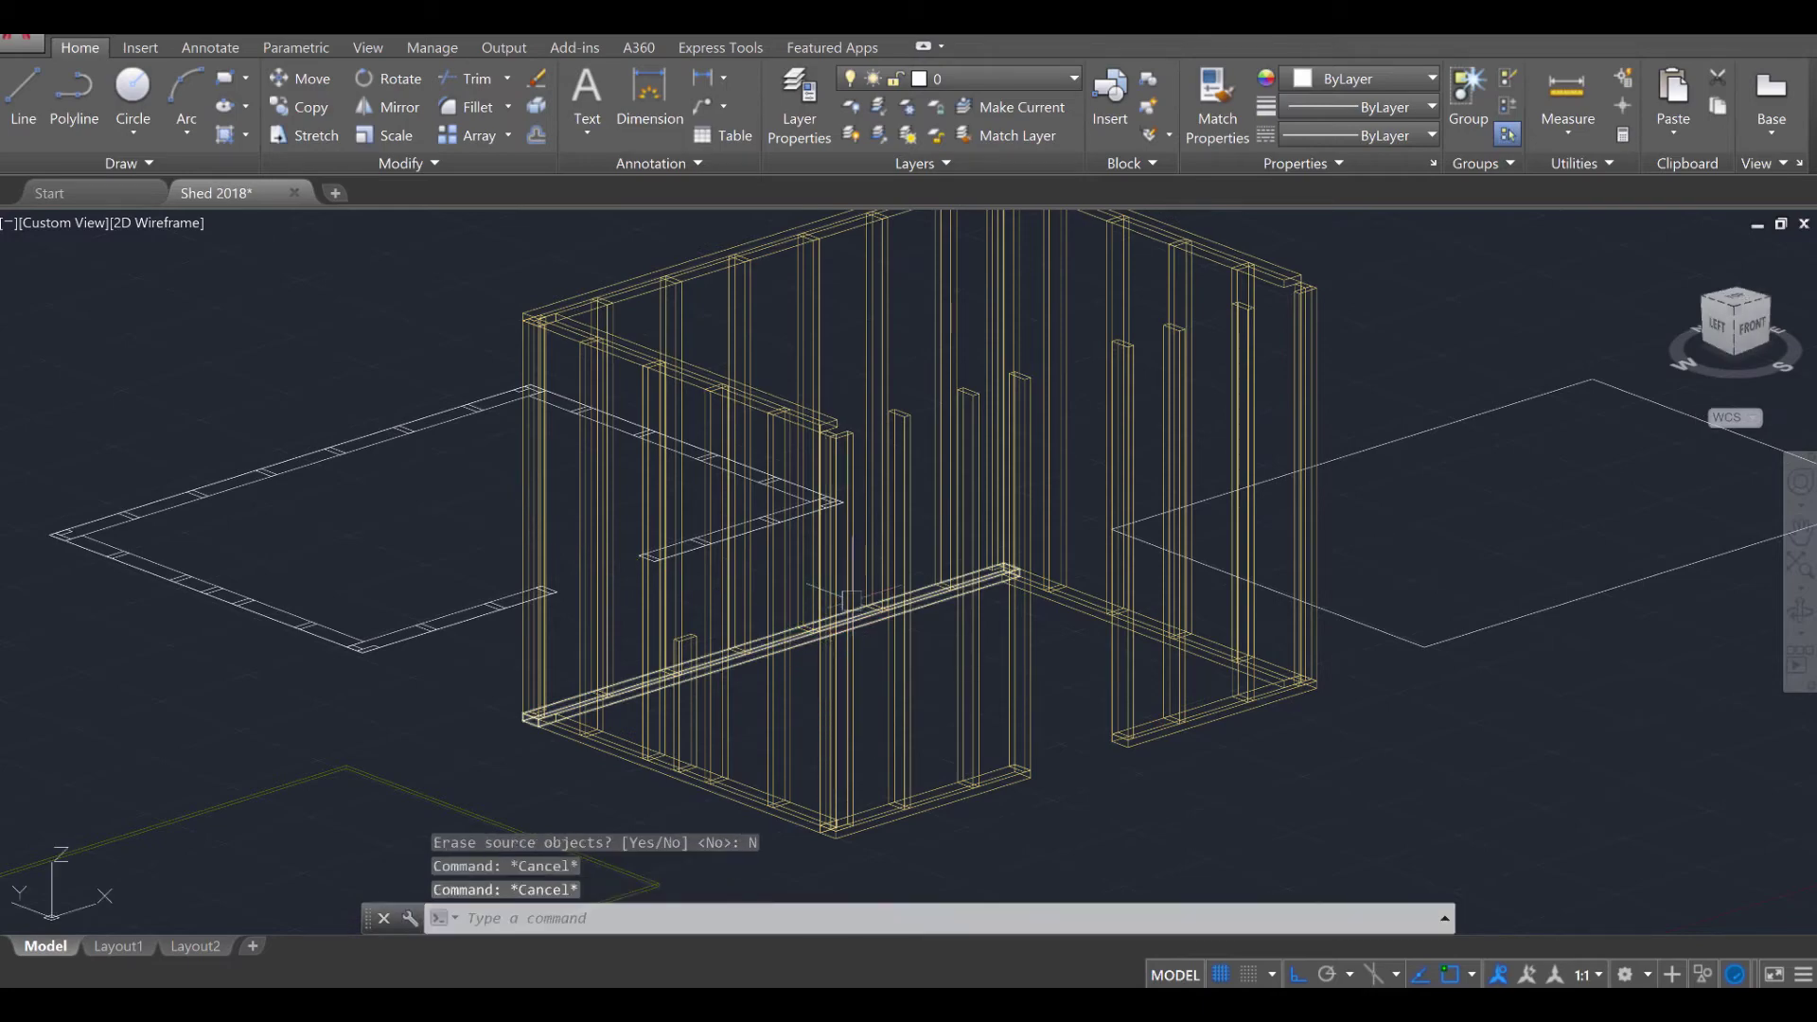
Copy the back wall's top plate from its outer end corner to the front-left corner stud to form the front top plate.
middle_click_drag(867, 578, 1052, 682, "shift")
scroll(825, 479, "up", 5)
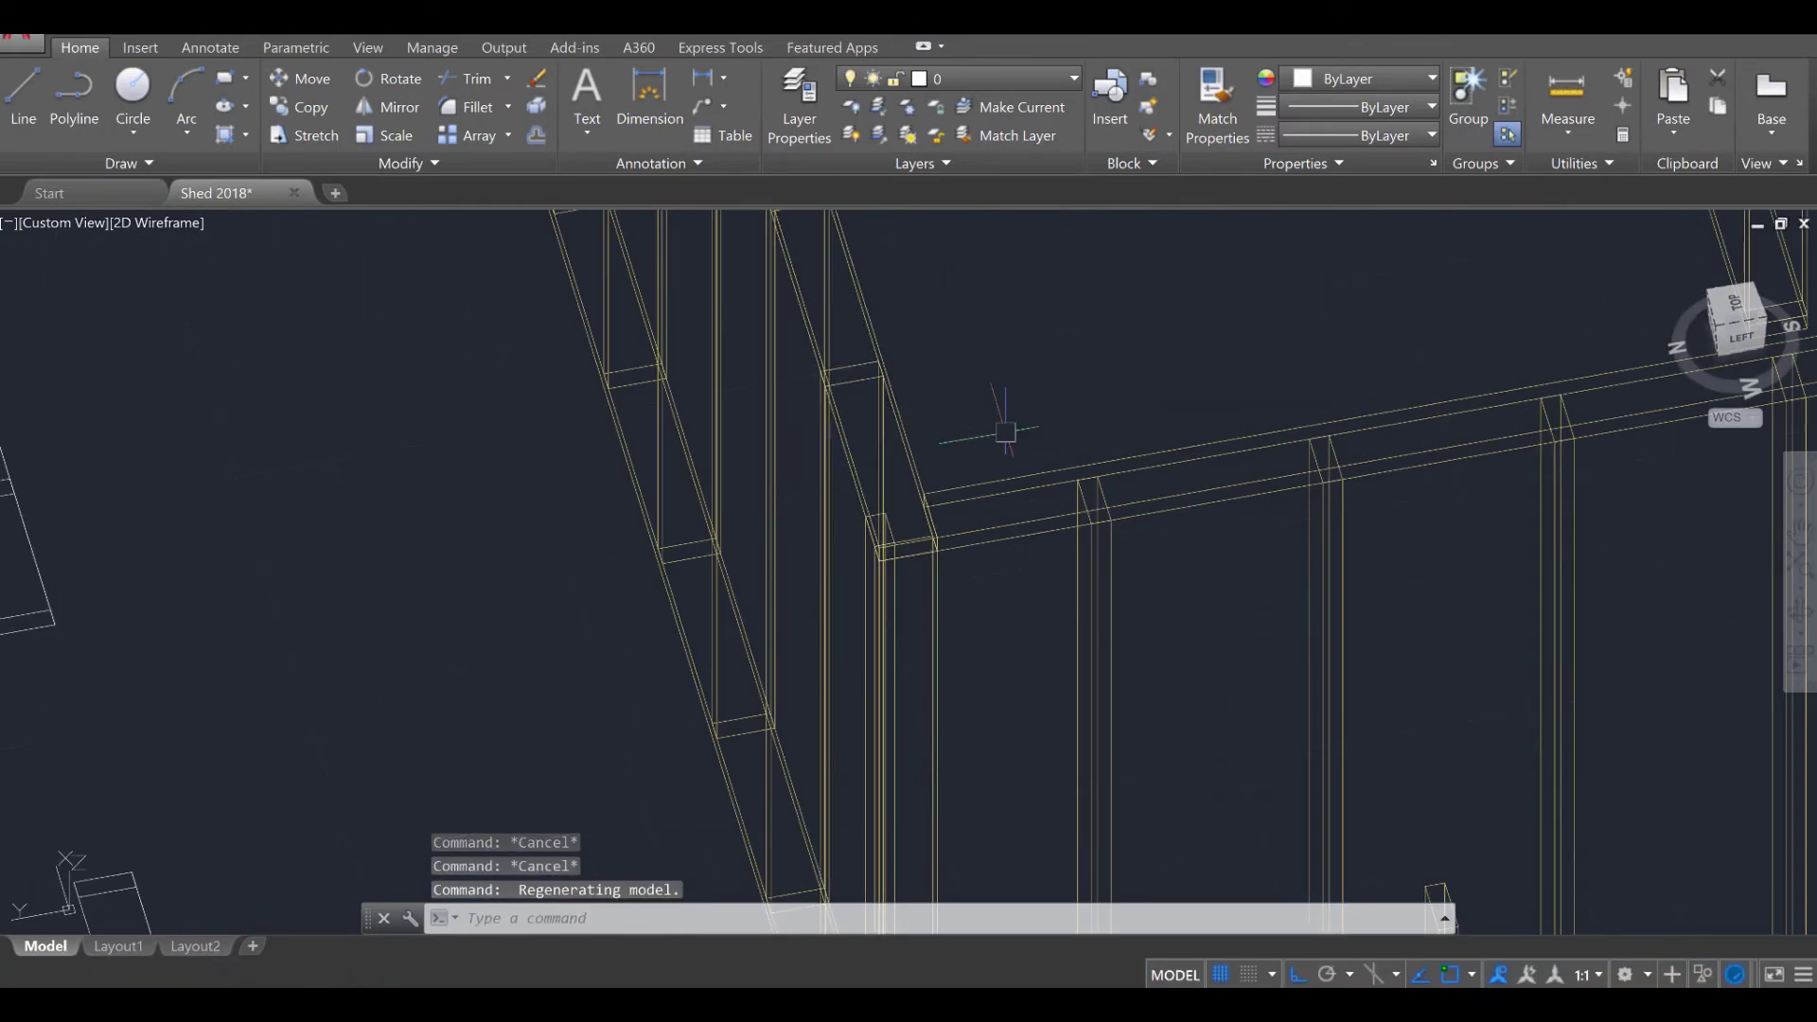
type("o")
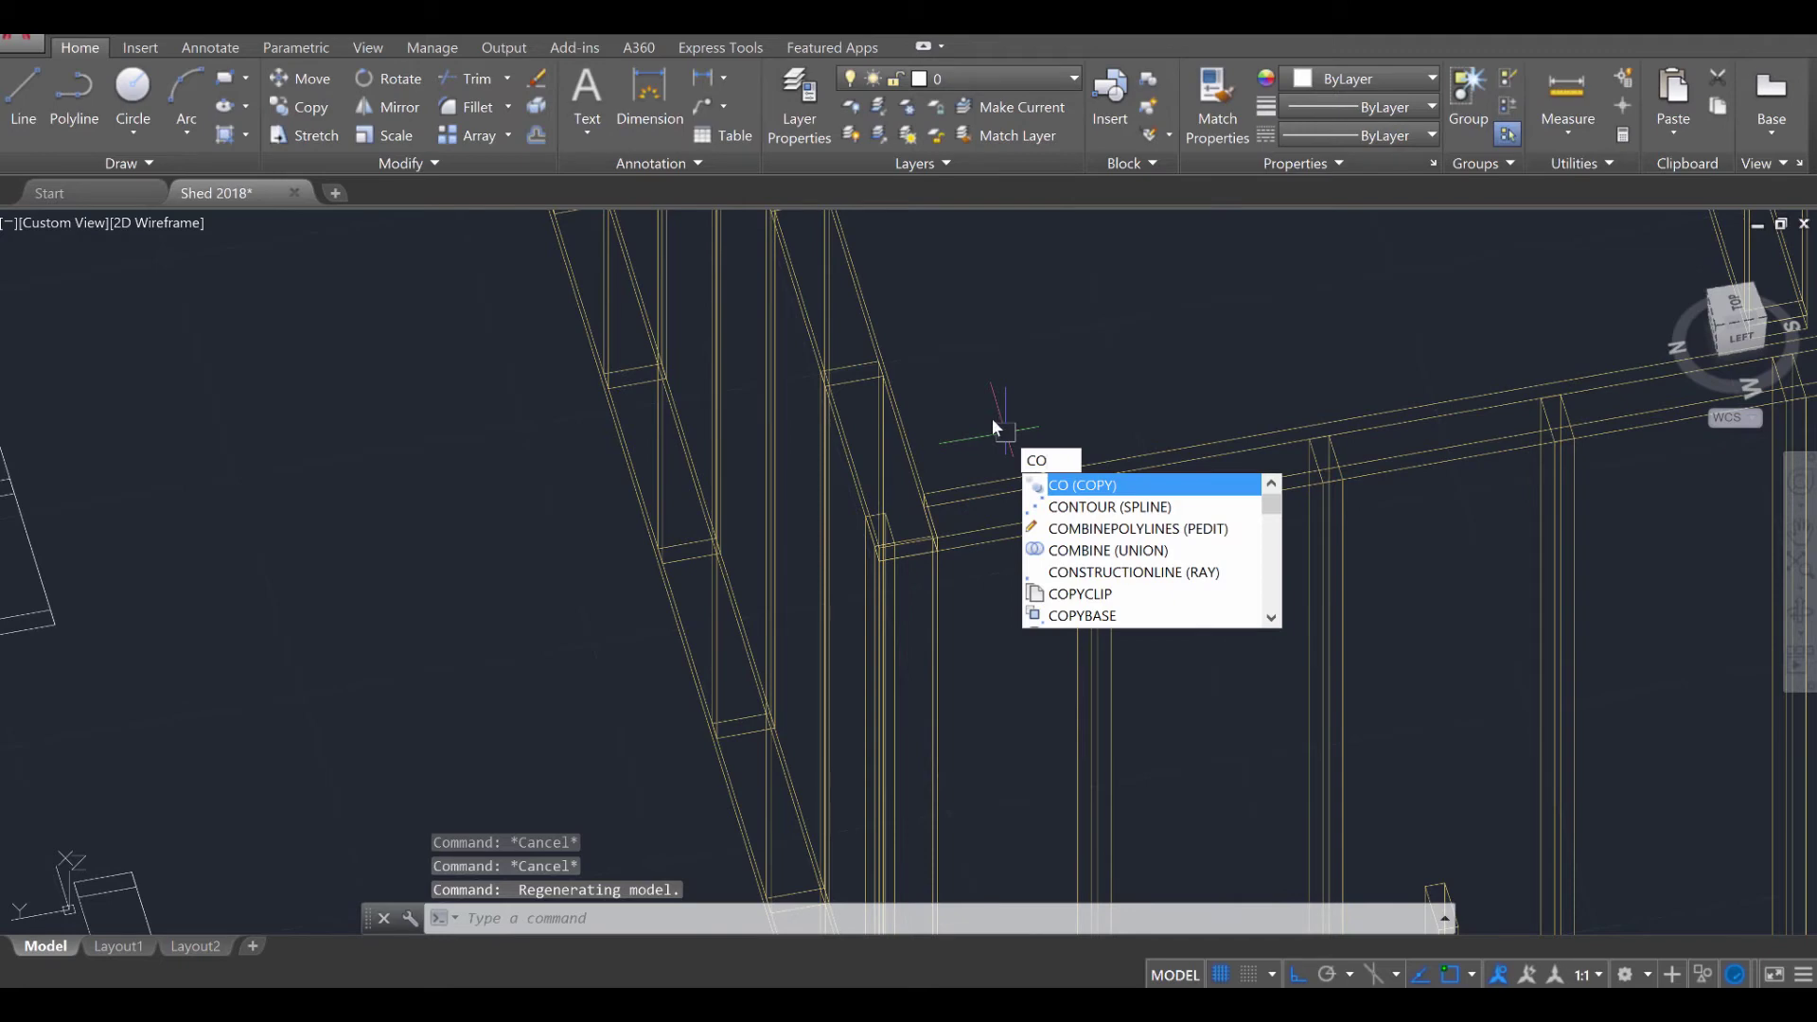
key("Return")
left_click(934, 456)
scroll(948, 547, "up", 3)
scroll(932, 700, "up", 2)
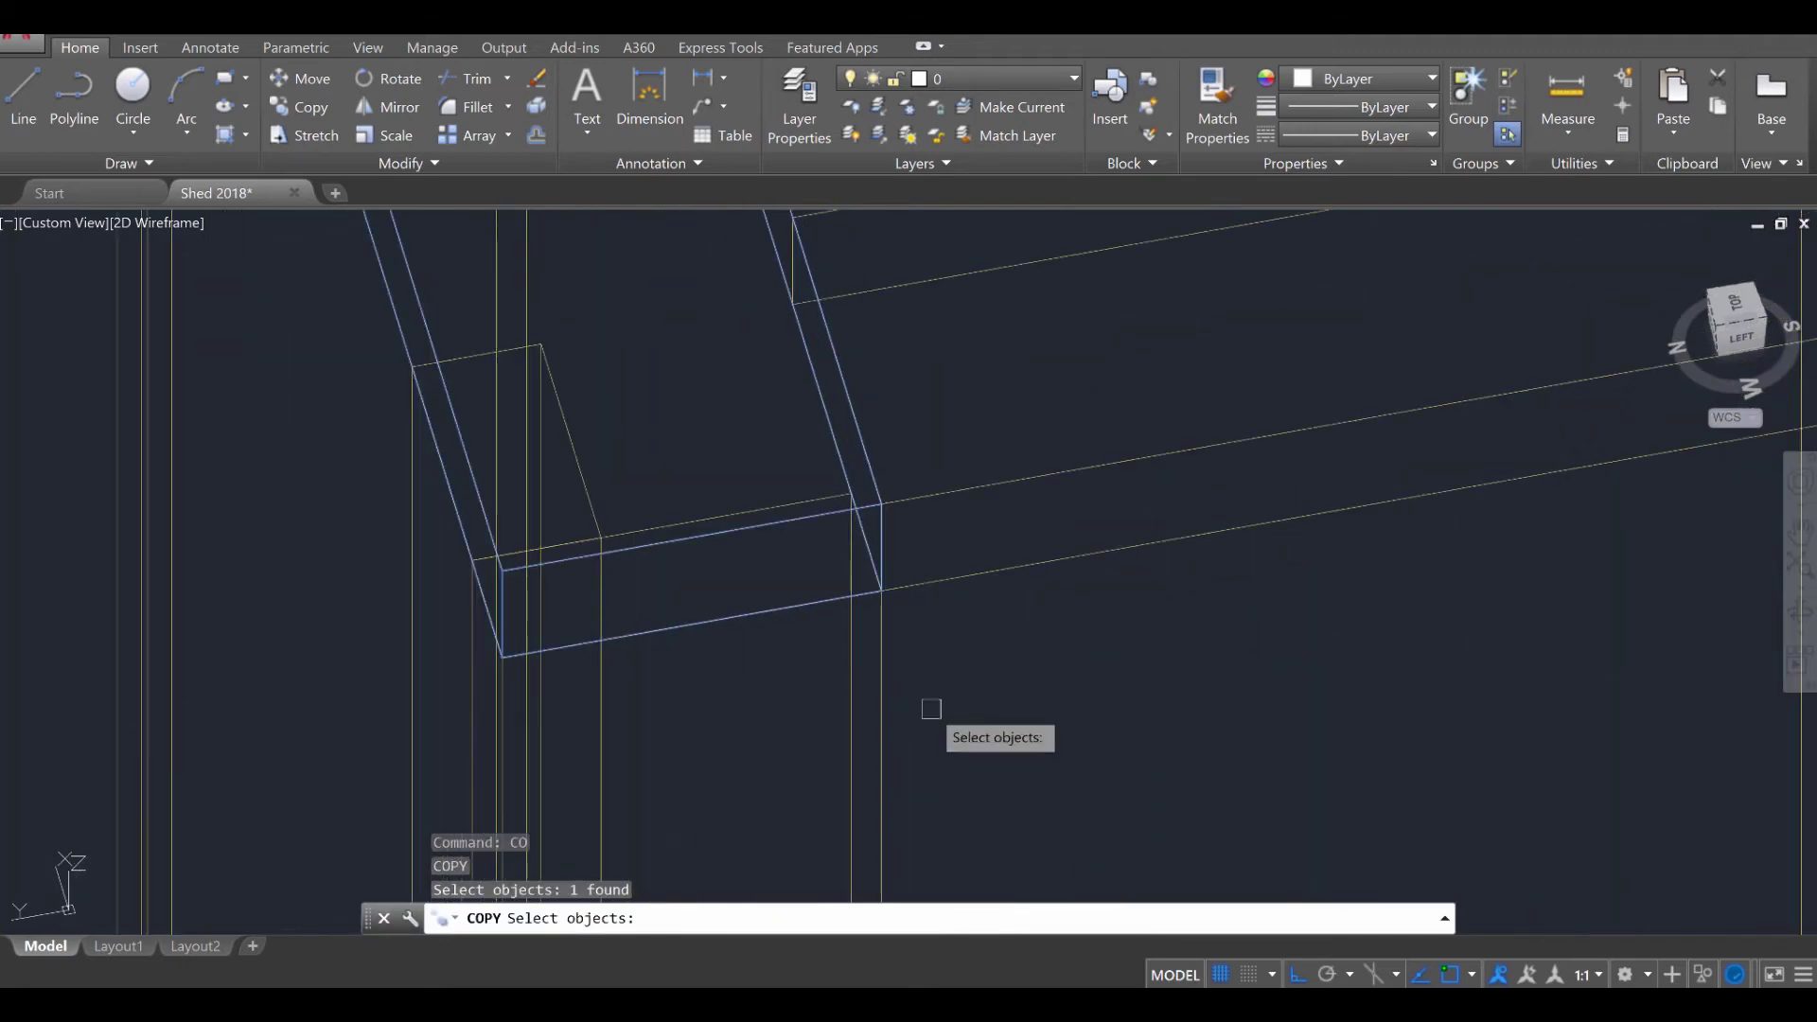
key("Return")
left_click(885, 586)
scroll(899, 573, "down", 4)
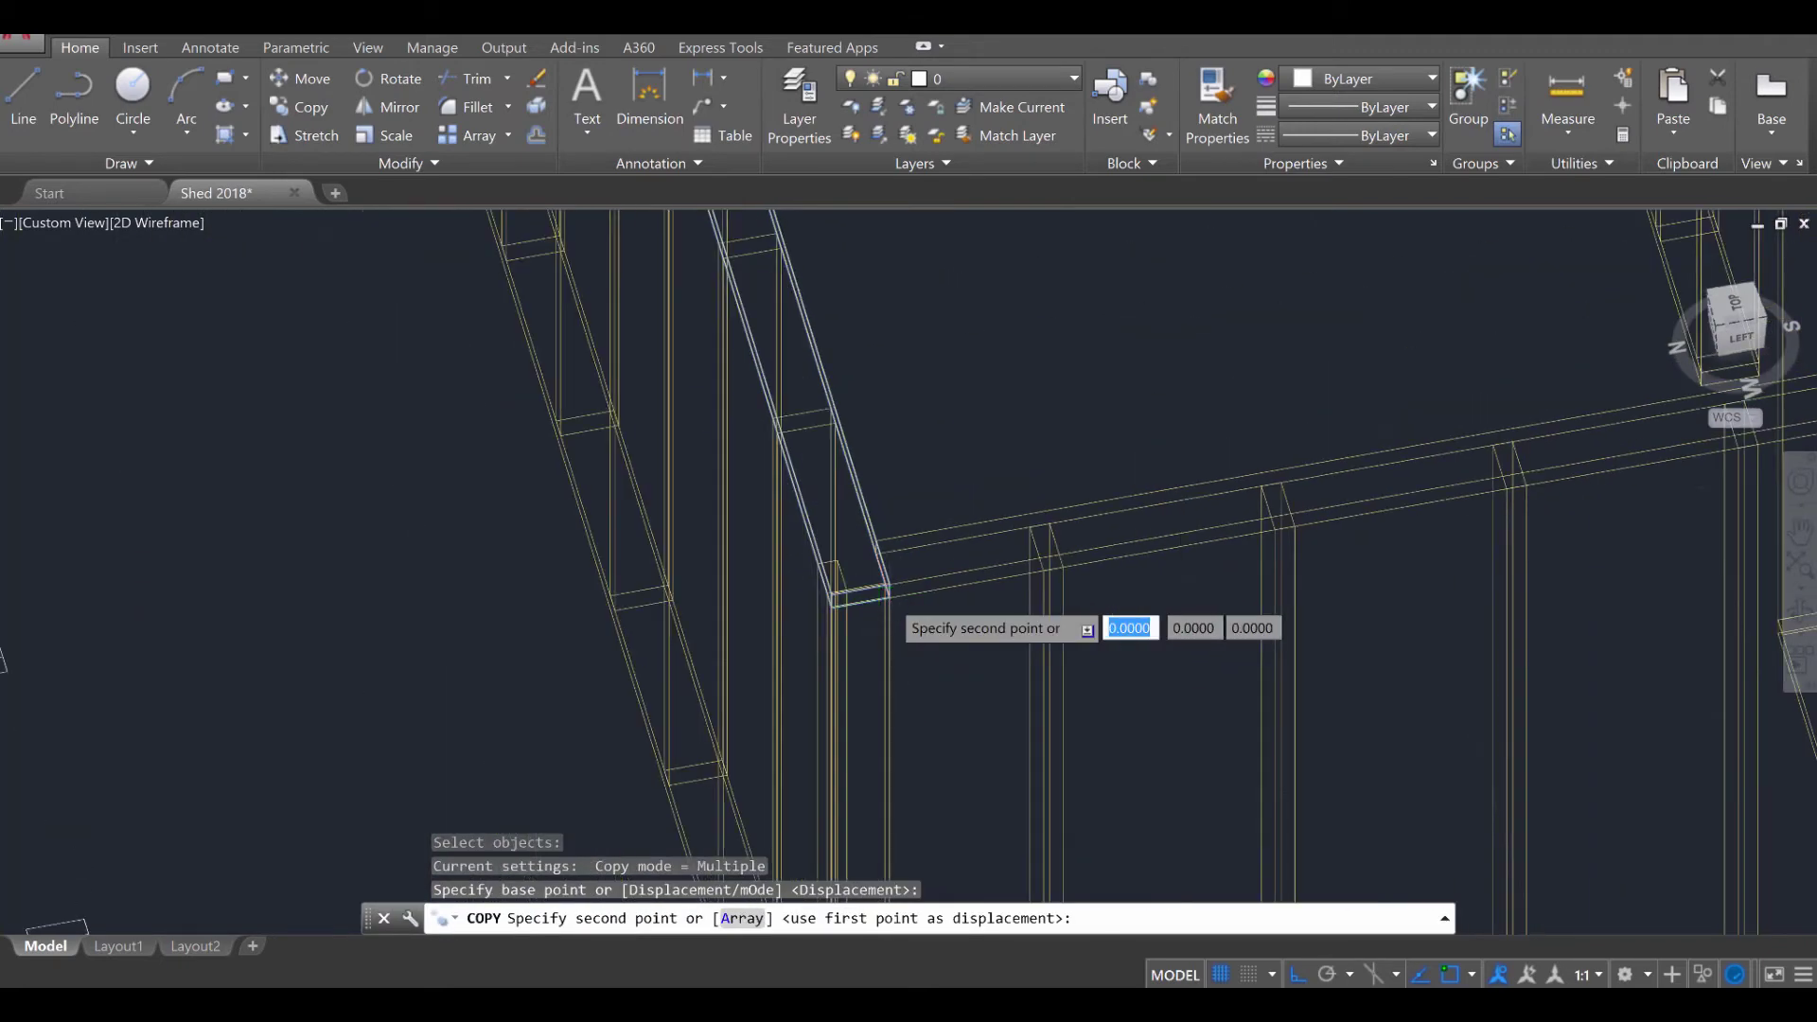
scroll(629, 540, "up", 4)
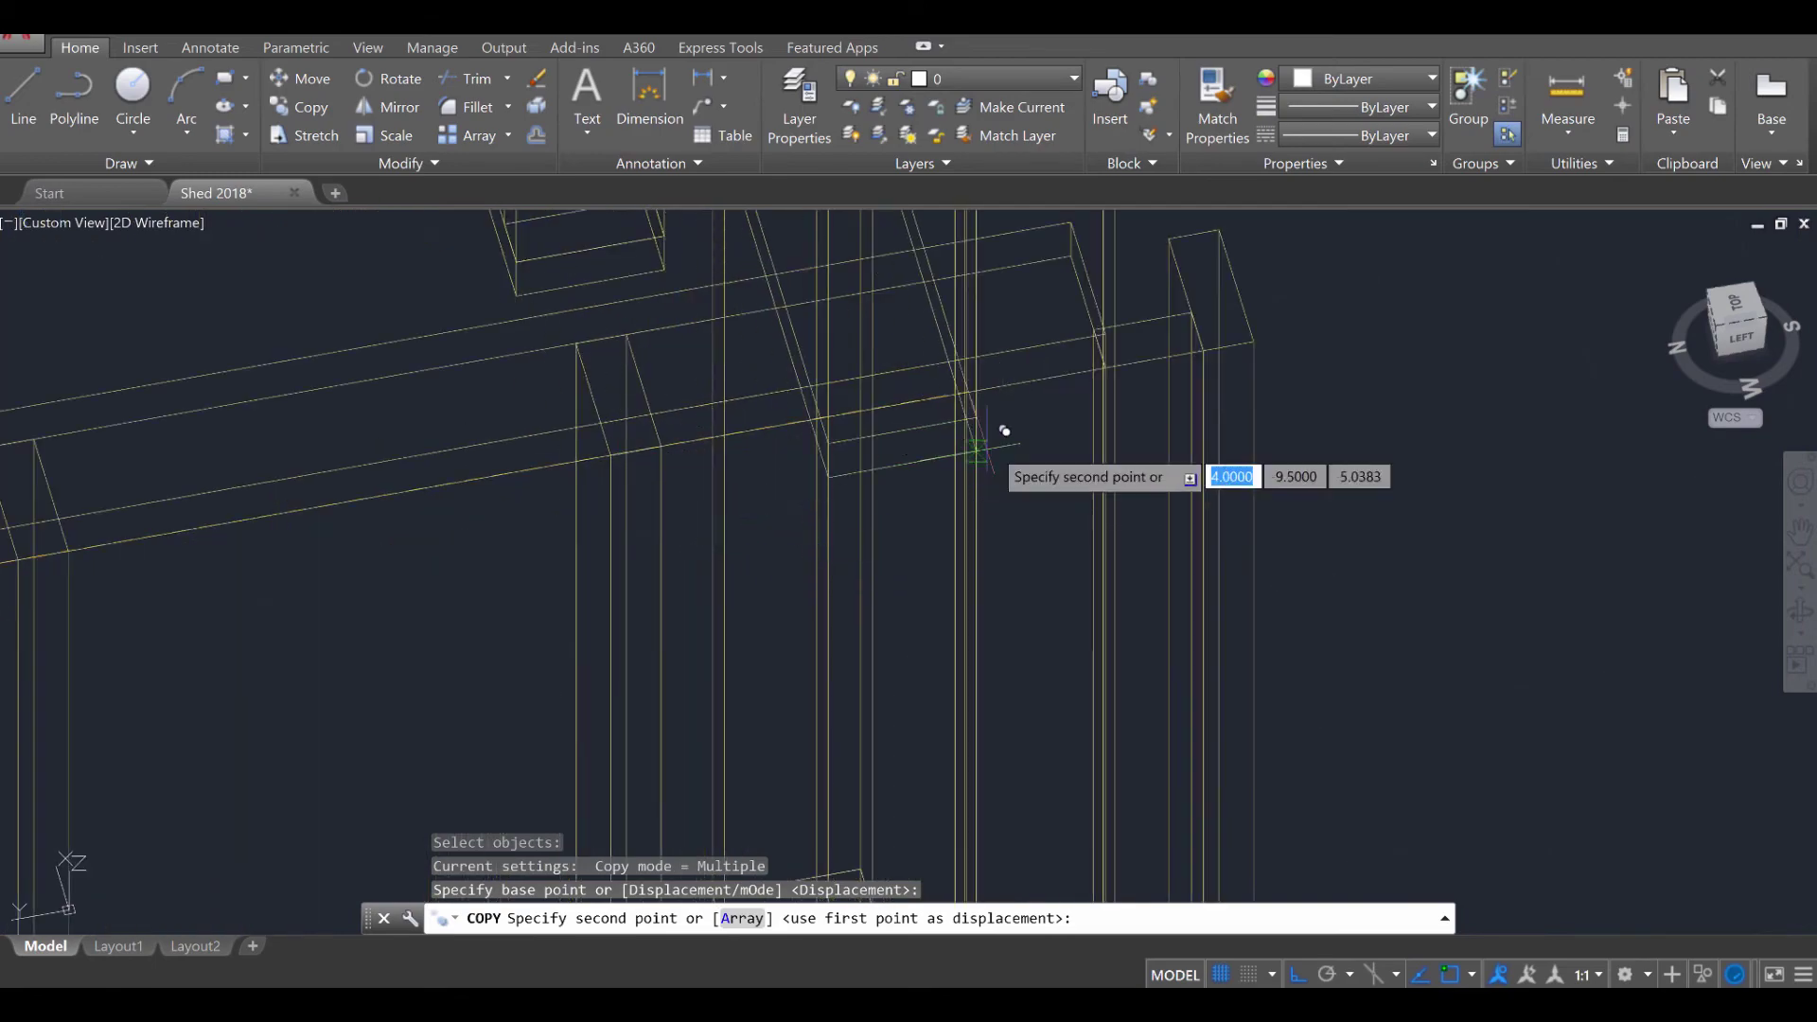
left_click(1255, 338)
scroll(1278, 485, "down", 3)
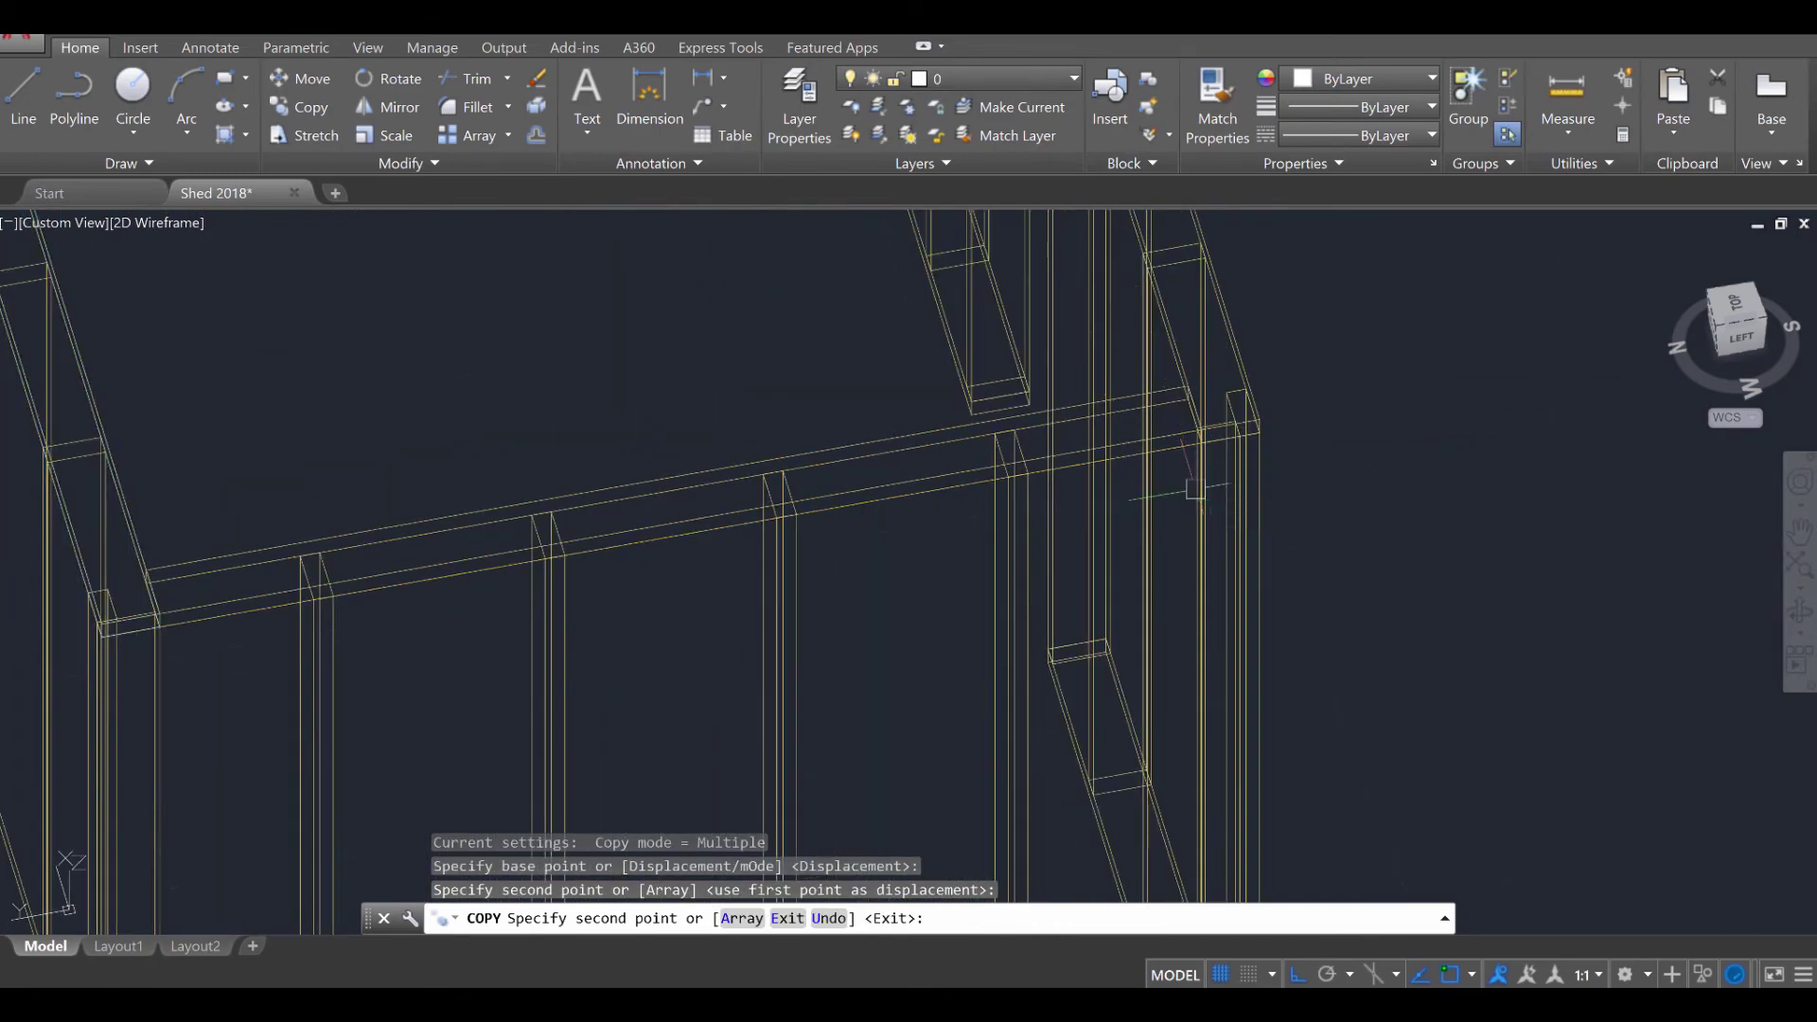
key("Escape")
key("Escape")
scroll(1195, 490, "up", 2)
middle_click_drag(1256, 528, 1075, 488, "shift")
scroll(1087, 486, "up", 2)
scroll(1075, 488, "up", 1)
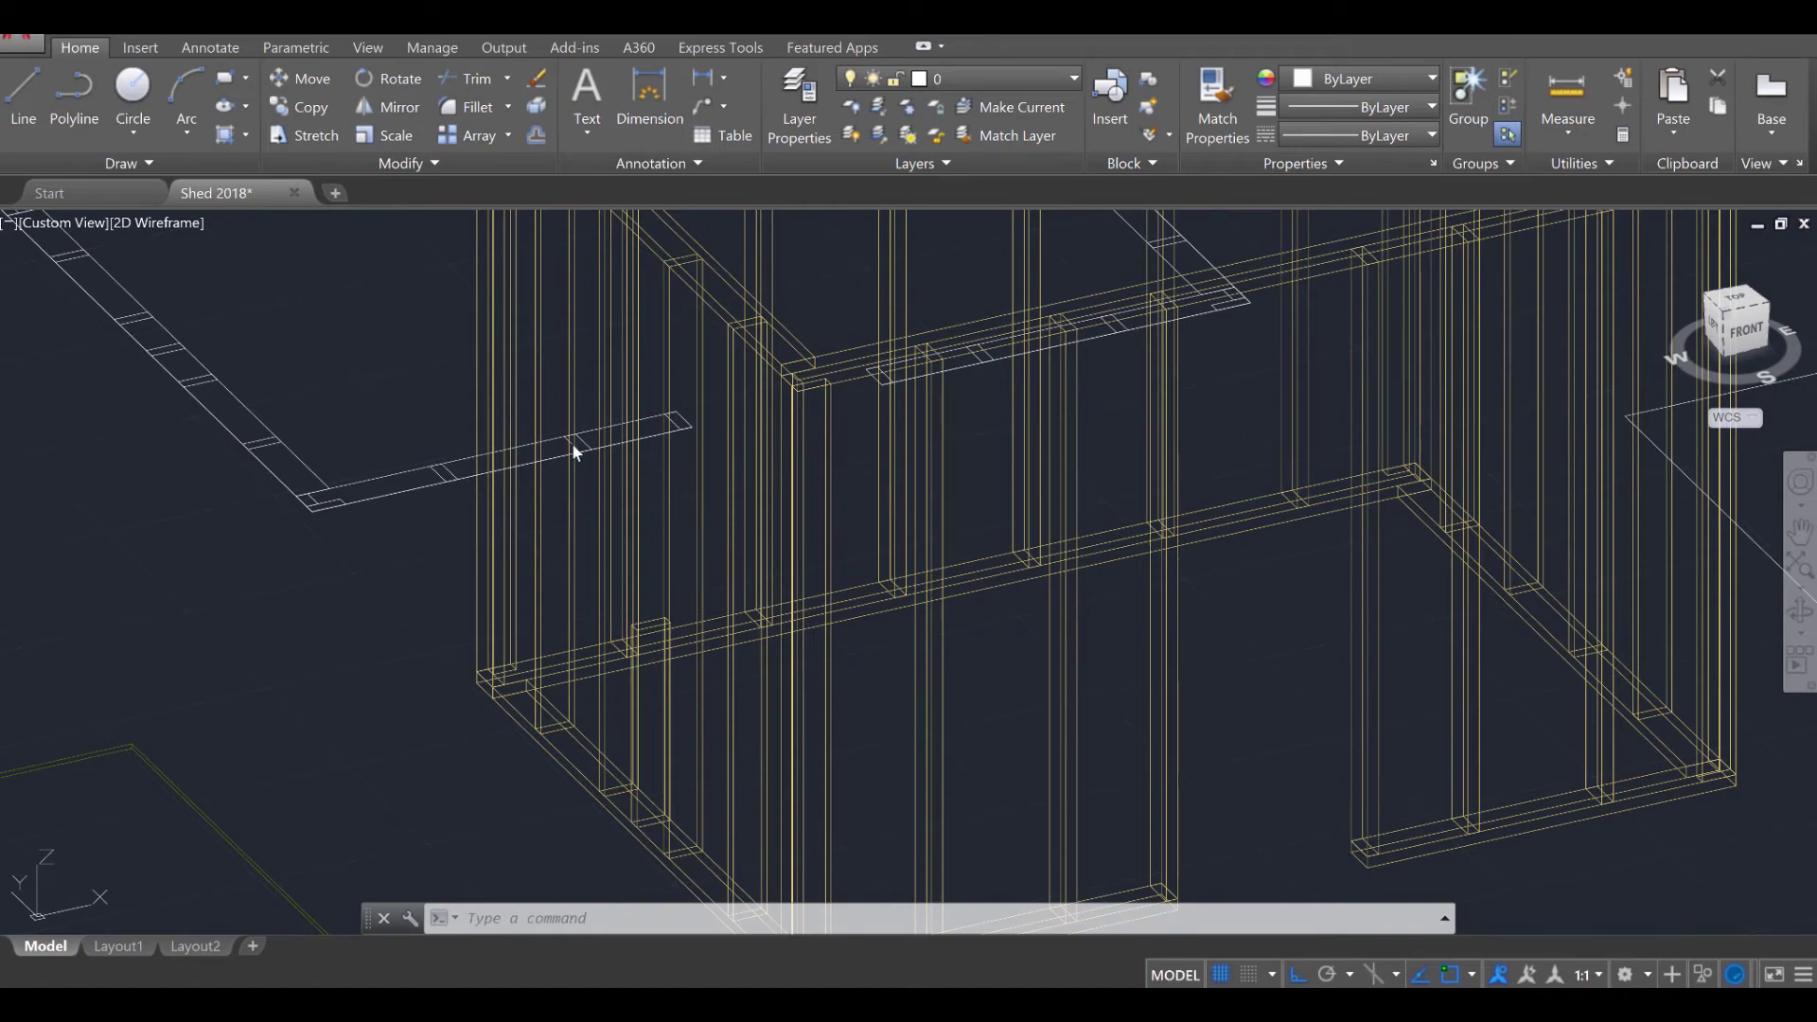
scroll(676, 512, "down", 5)
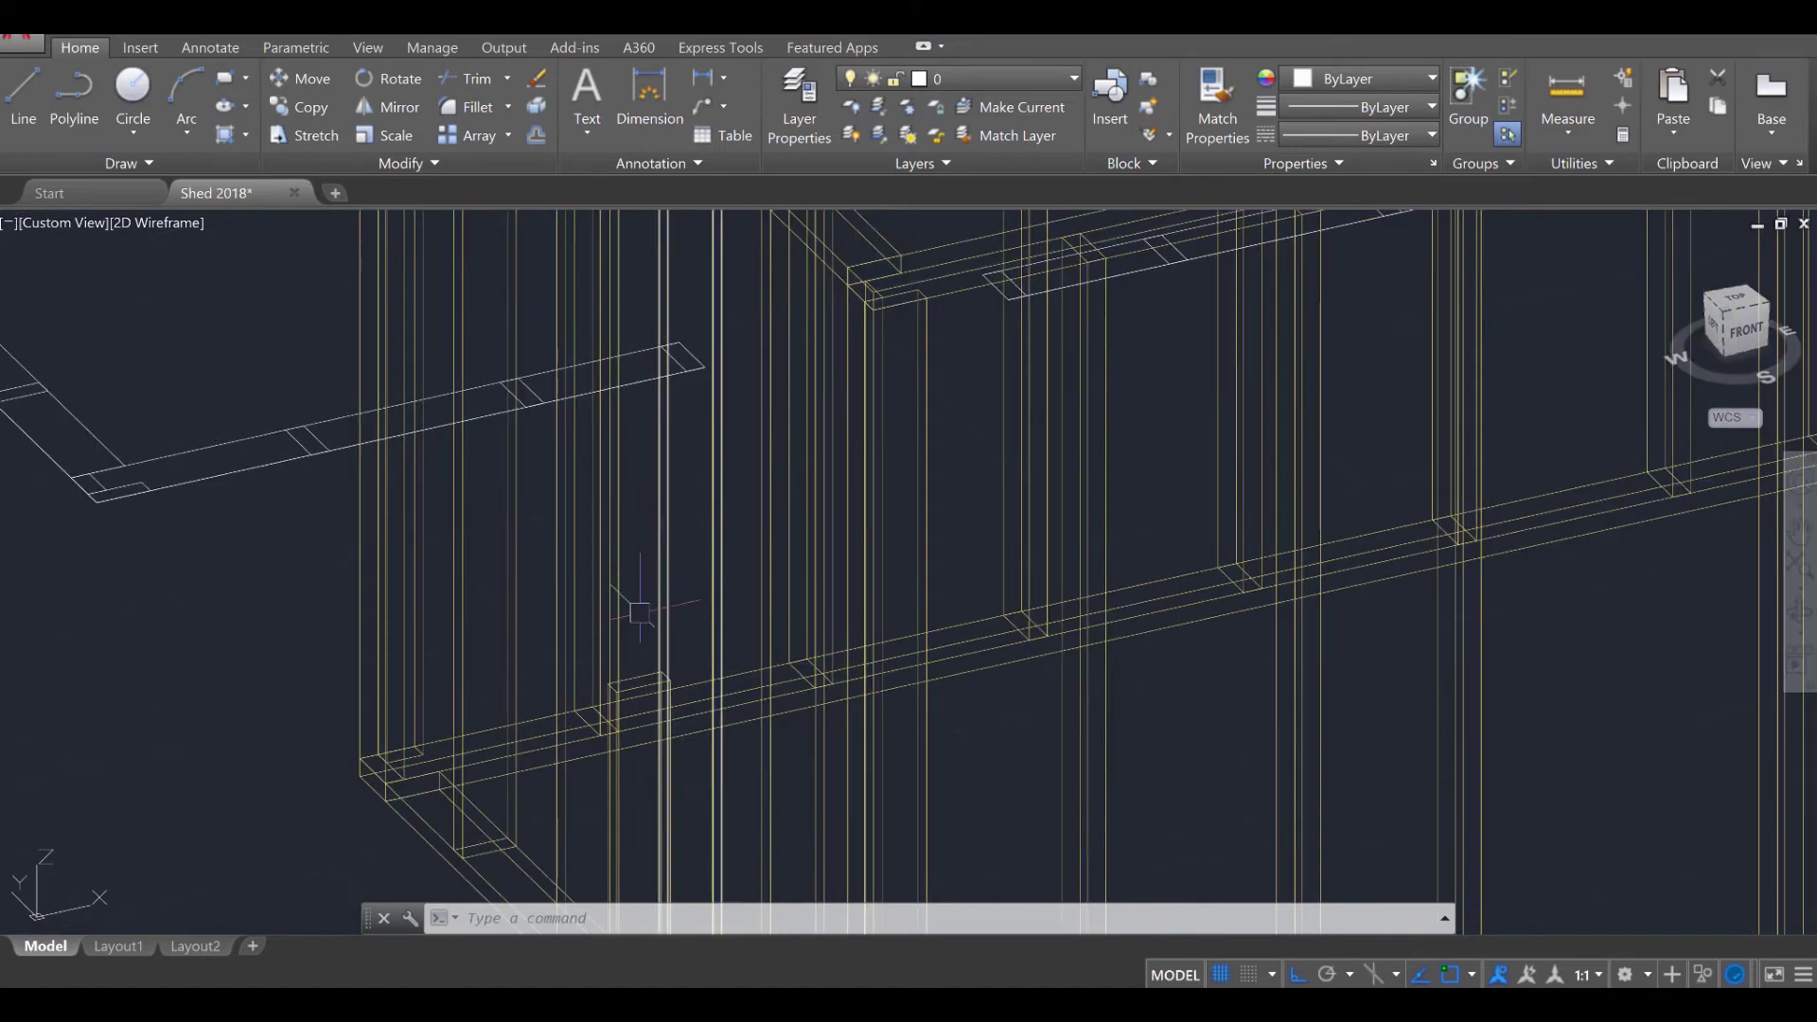
Draw a rectangle spanning the door opening in the front wall plan, from the left door stud's inner corner to the opposite stud's outer corner.
middle_click_drag(640, 651, 795, 436, "shift")
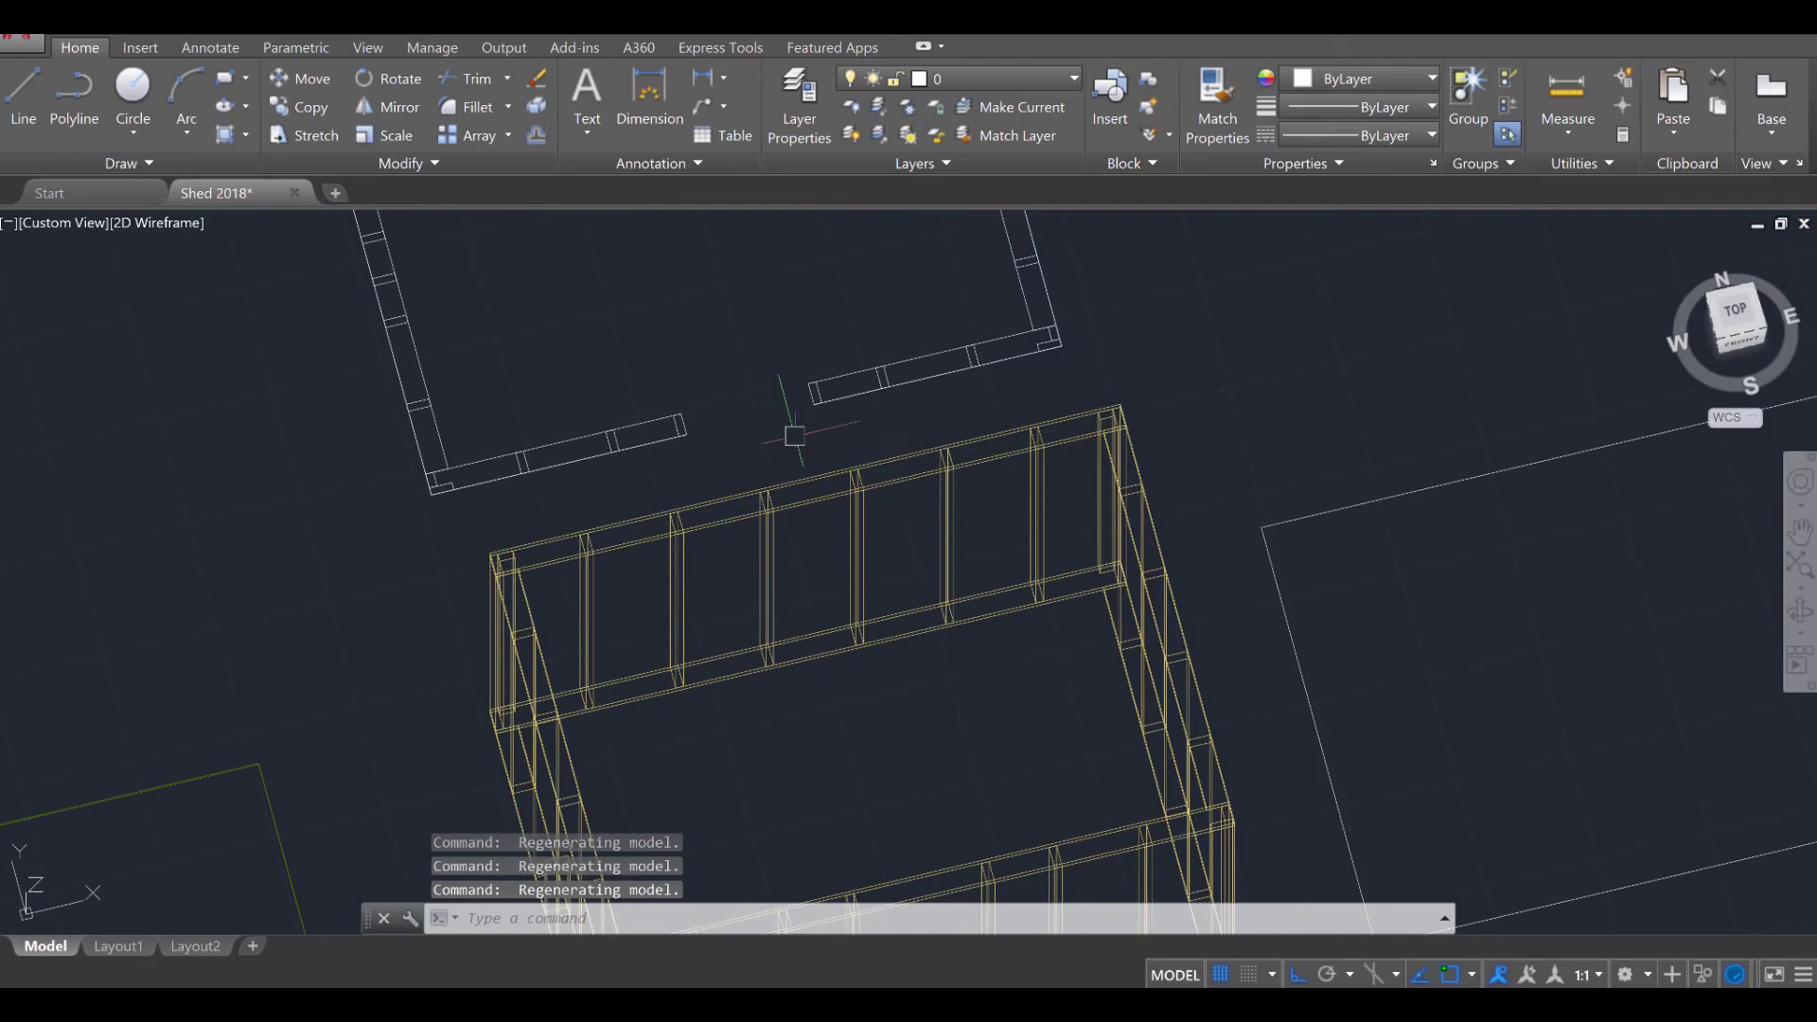
left_click(1735, 314)
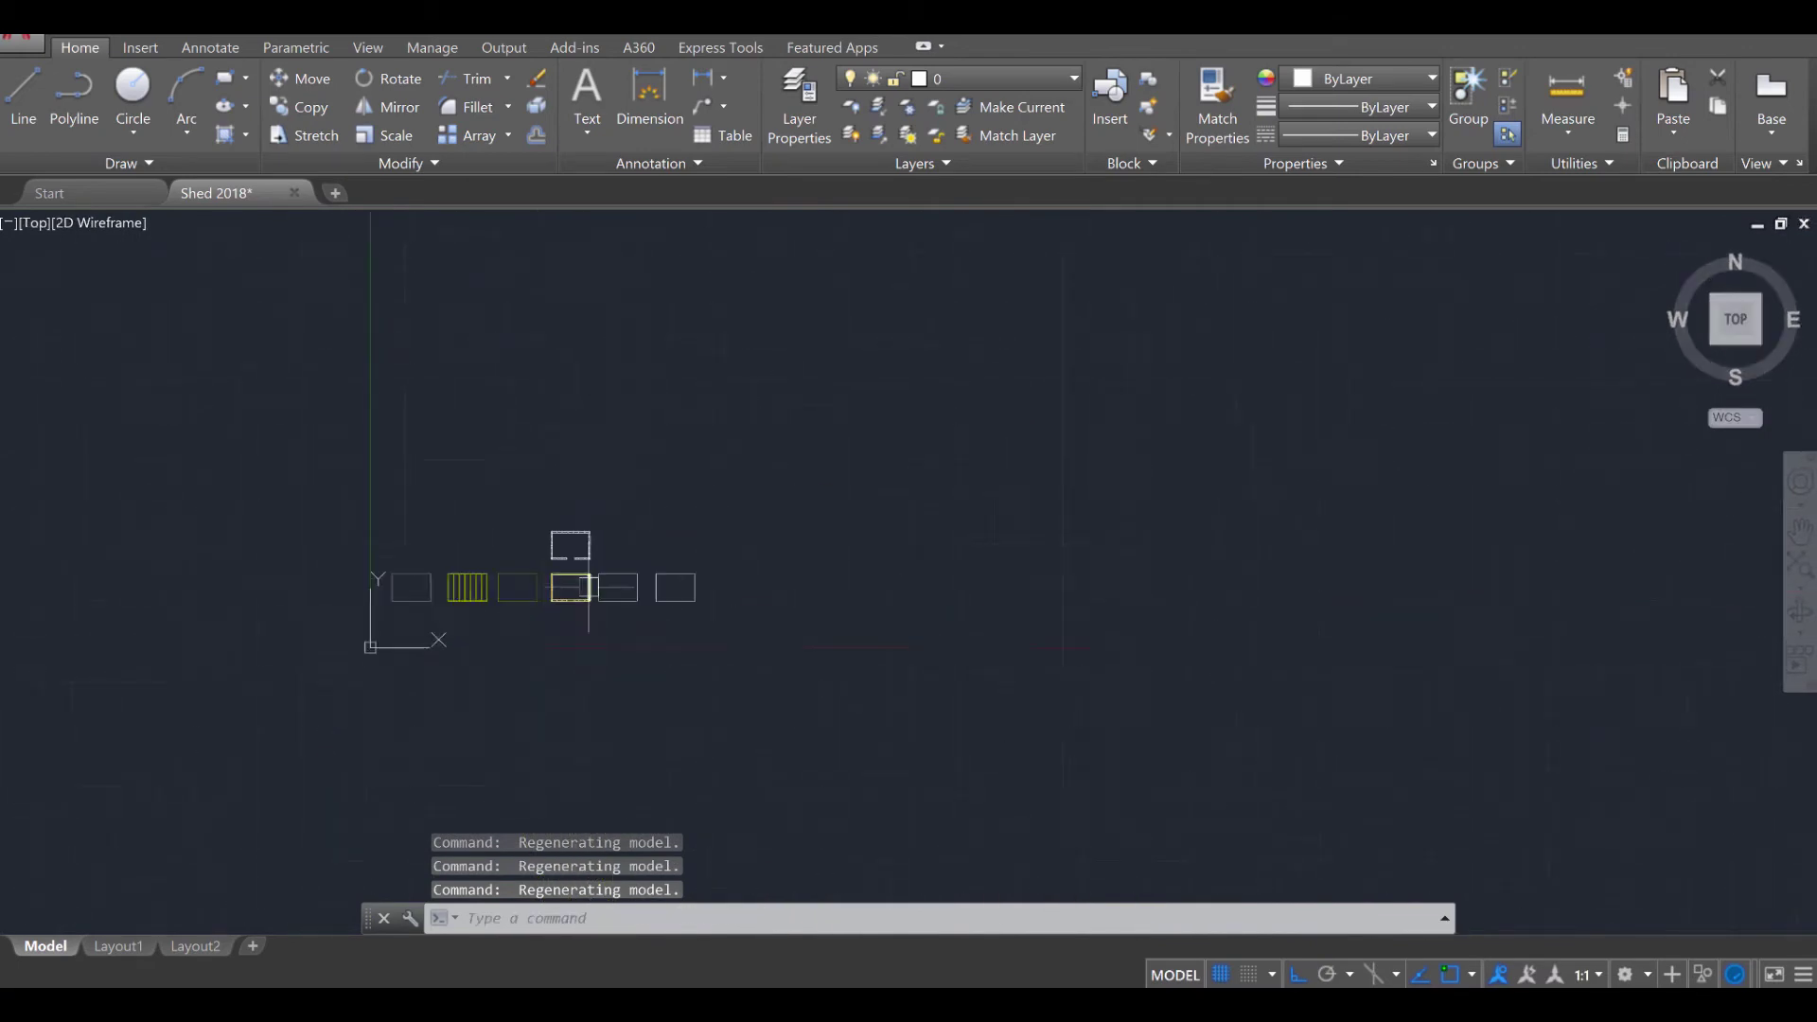
scroll(580, 558, "up", 10)
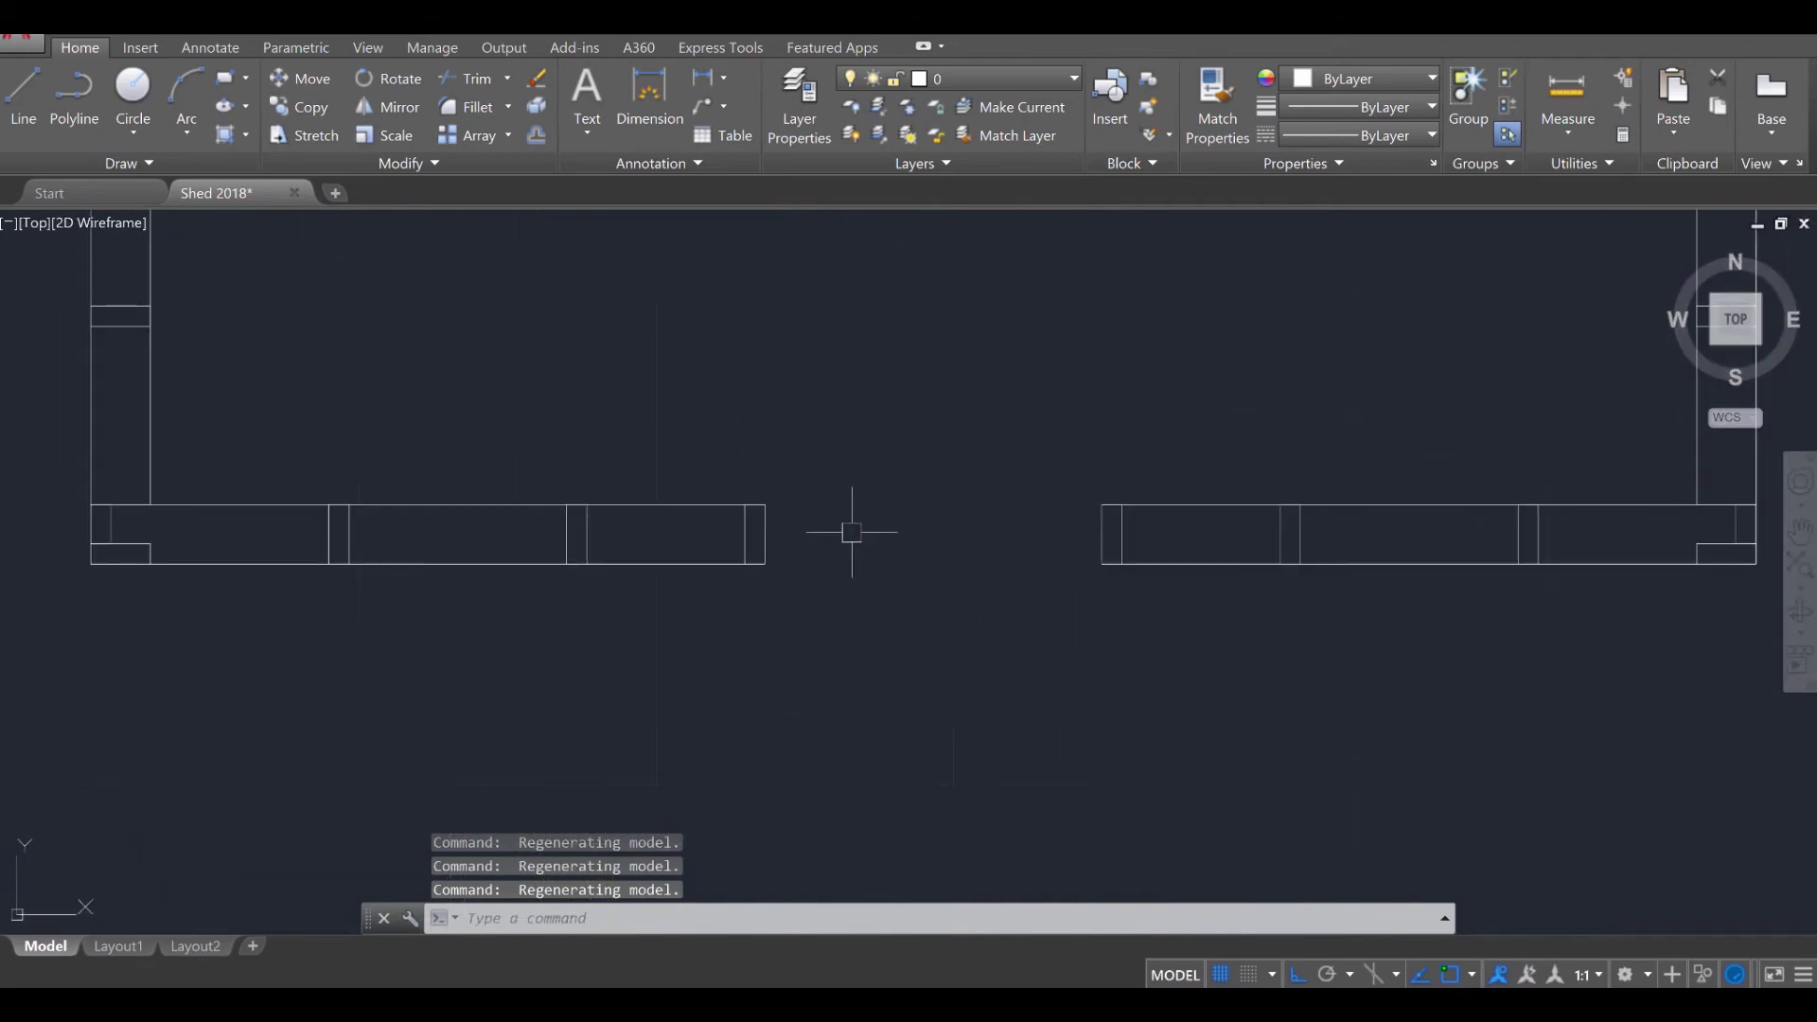
key("Return")
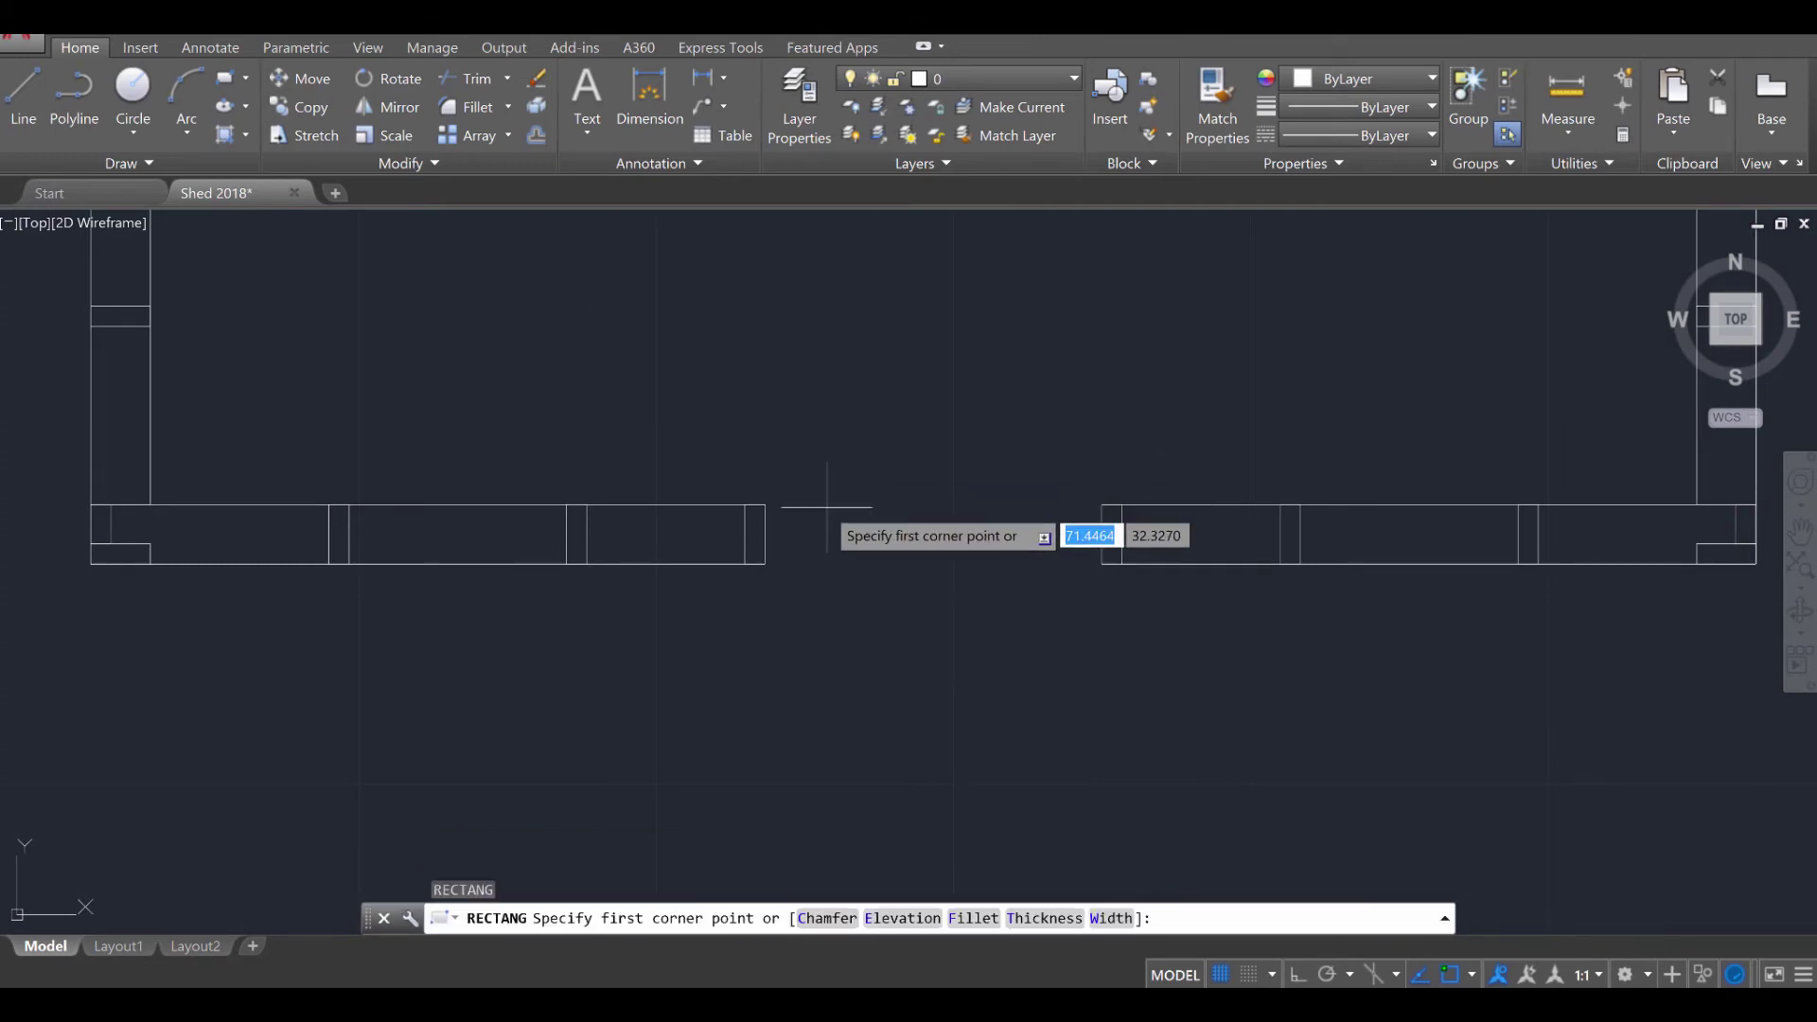
left_click(755, 534)
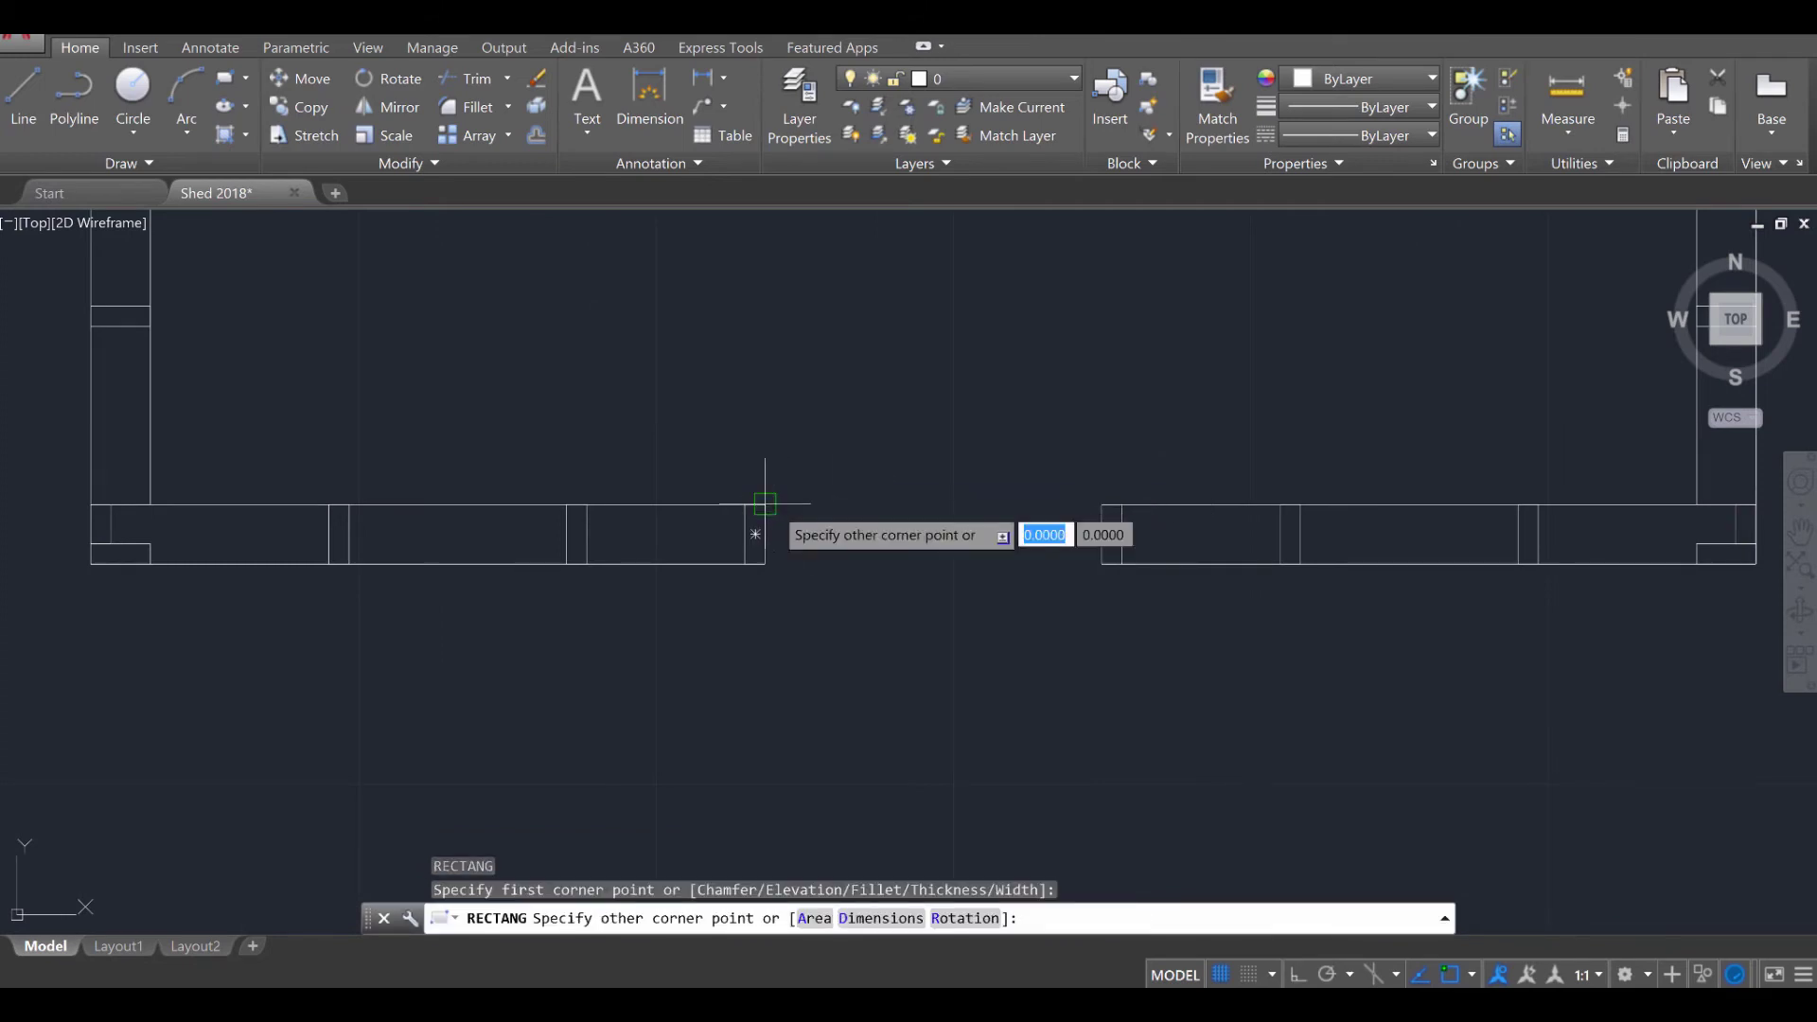
left_click(1097, 562)
key("Escape")
key("Escape")
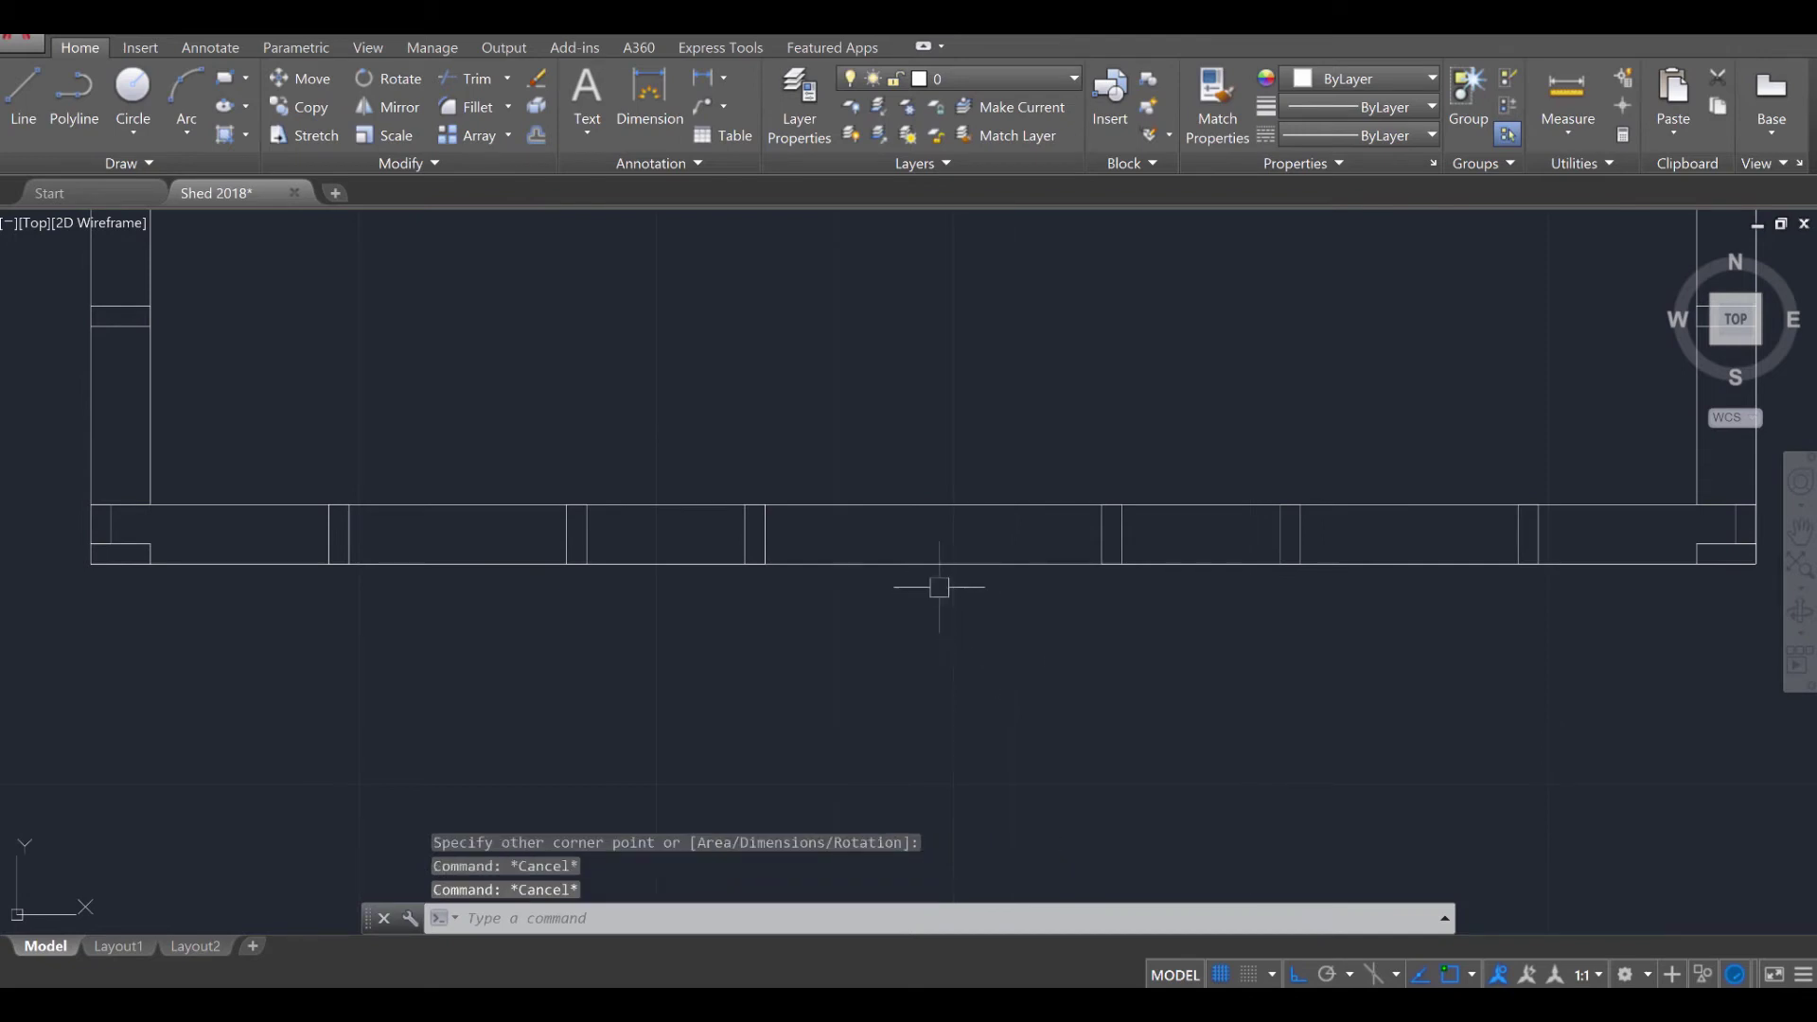
Move the door-opening rectangle straight out in front of the front wall, clear of the plan.
type("M")
key("Return")
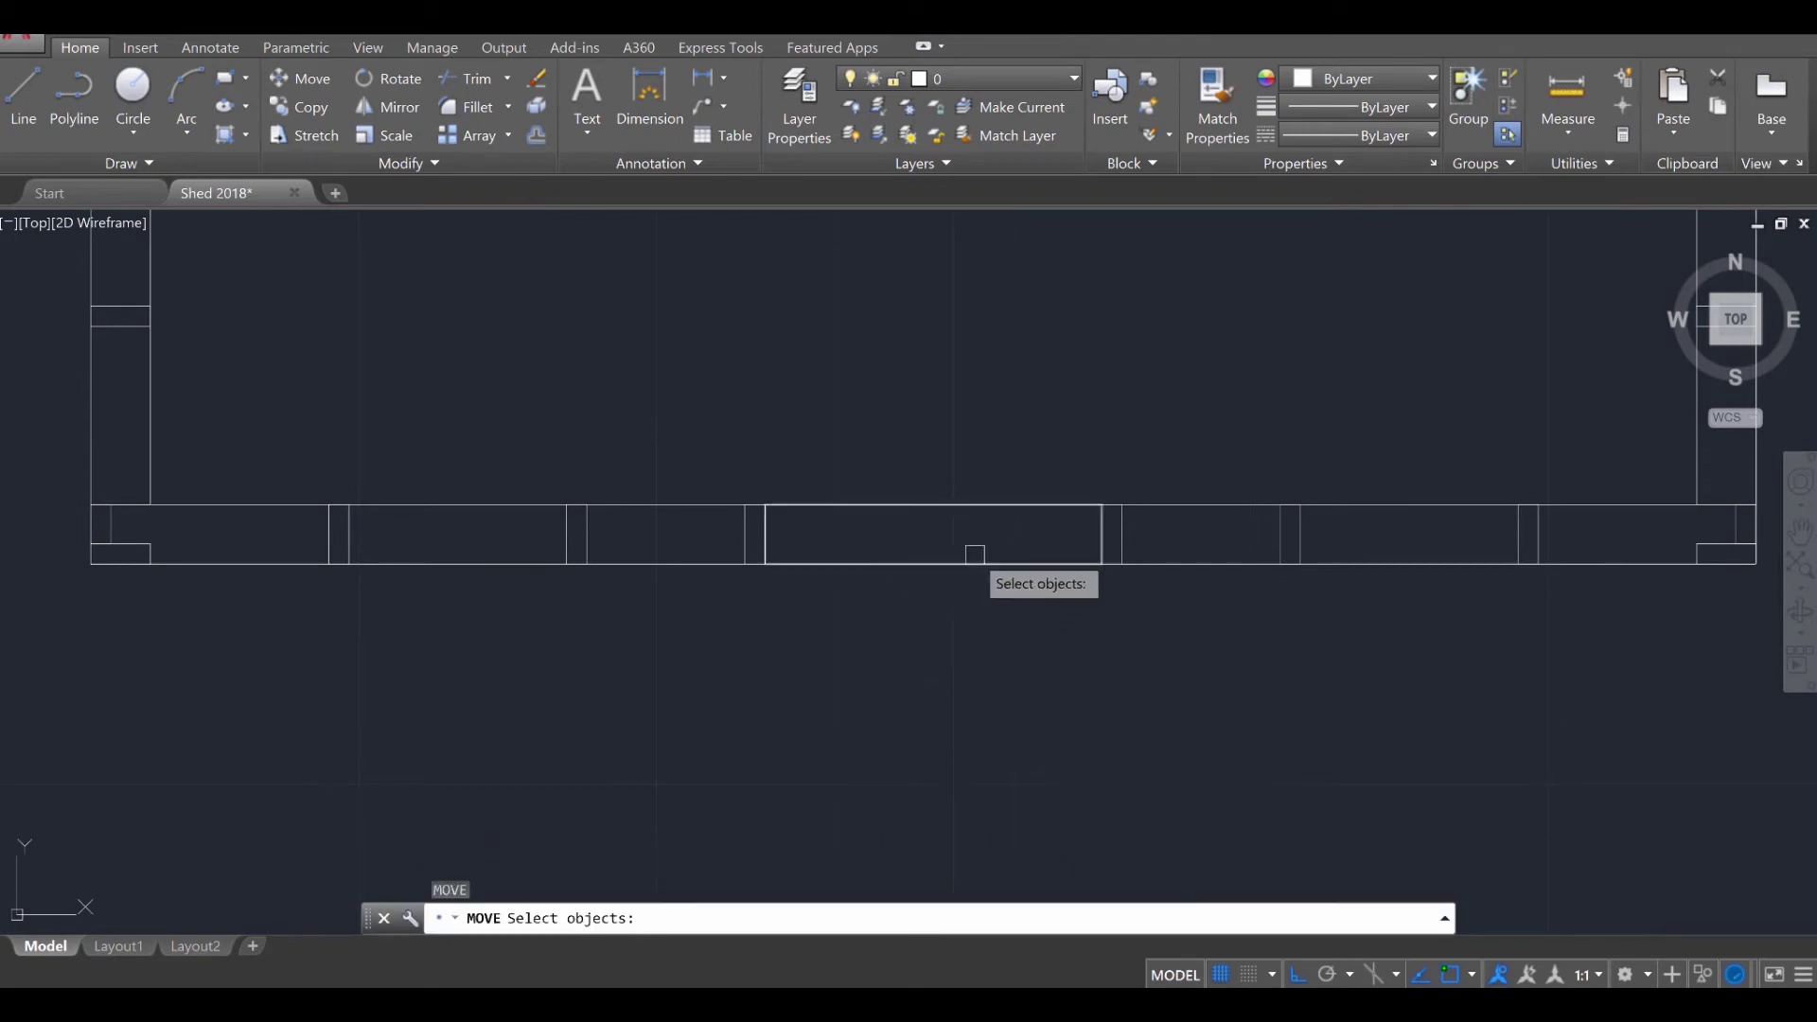
left_click(975, 563)
key("Return")
left_click(1112, 533)
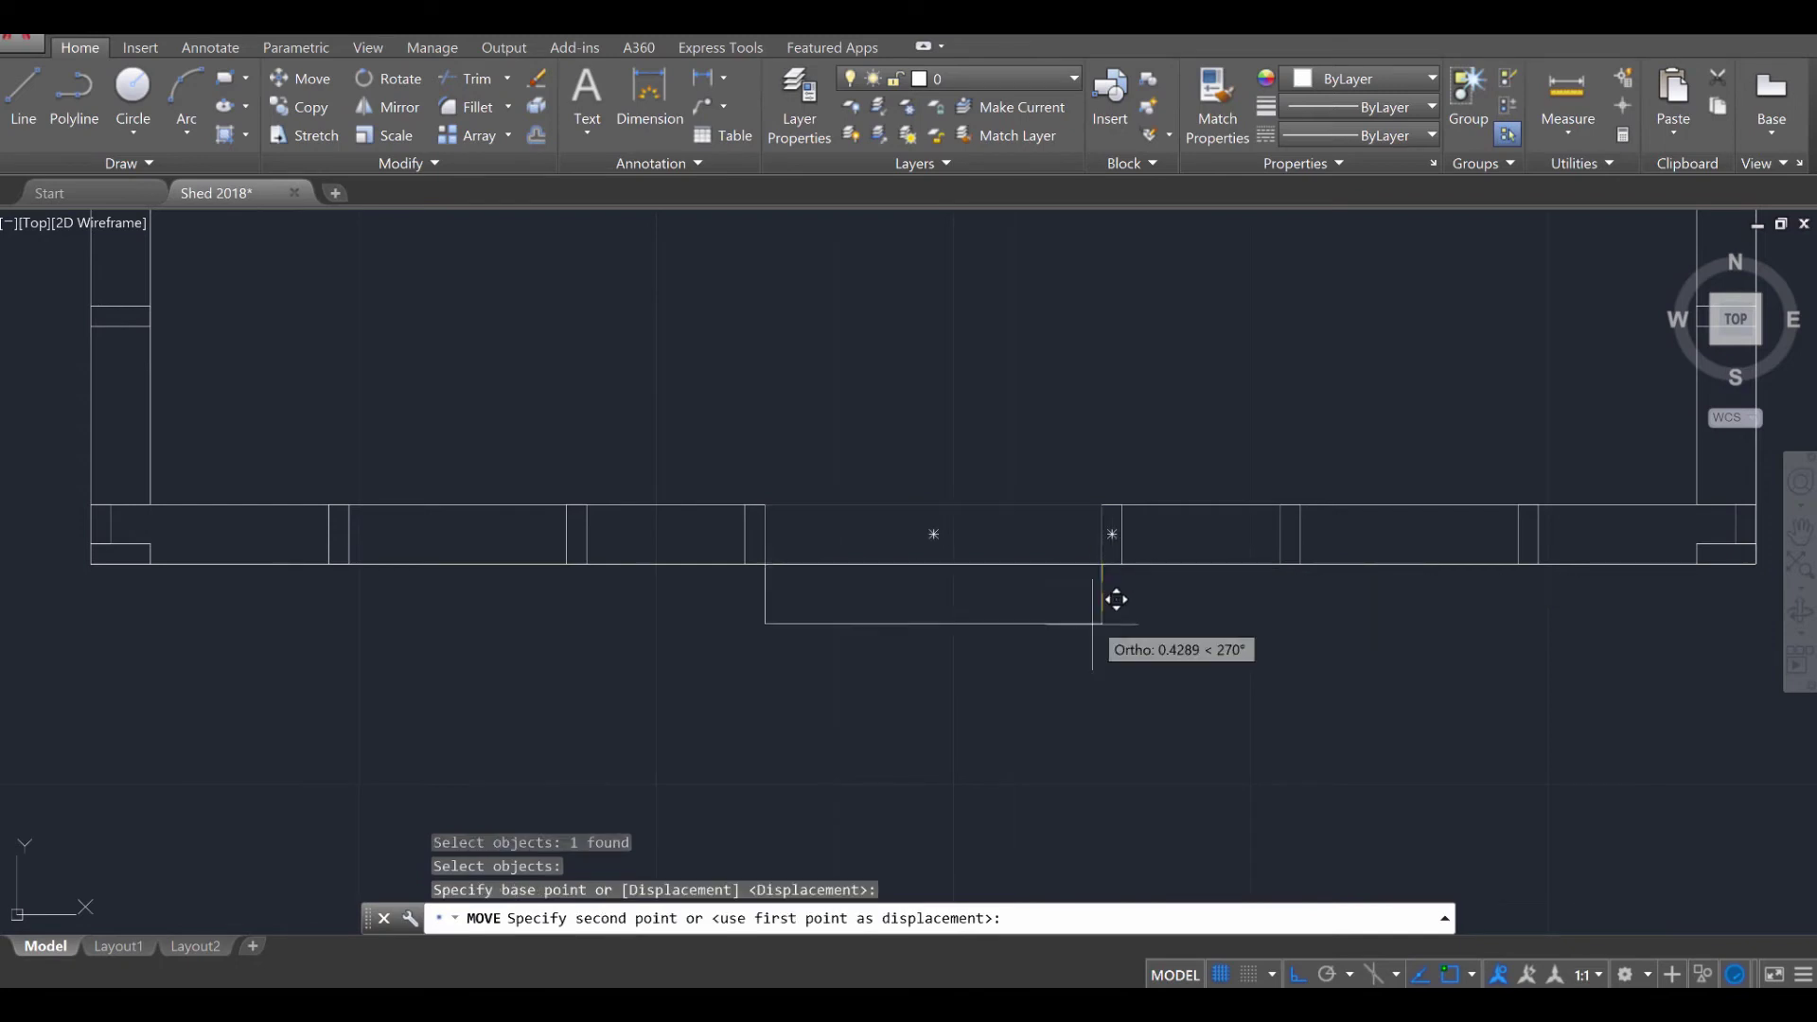
left_click(1101, 767)
key("Escape")
scroll(947, 772, "down", 3)
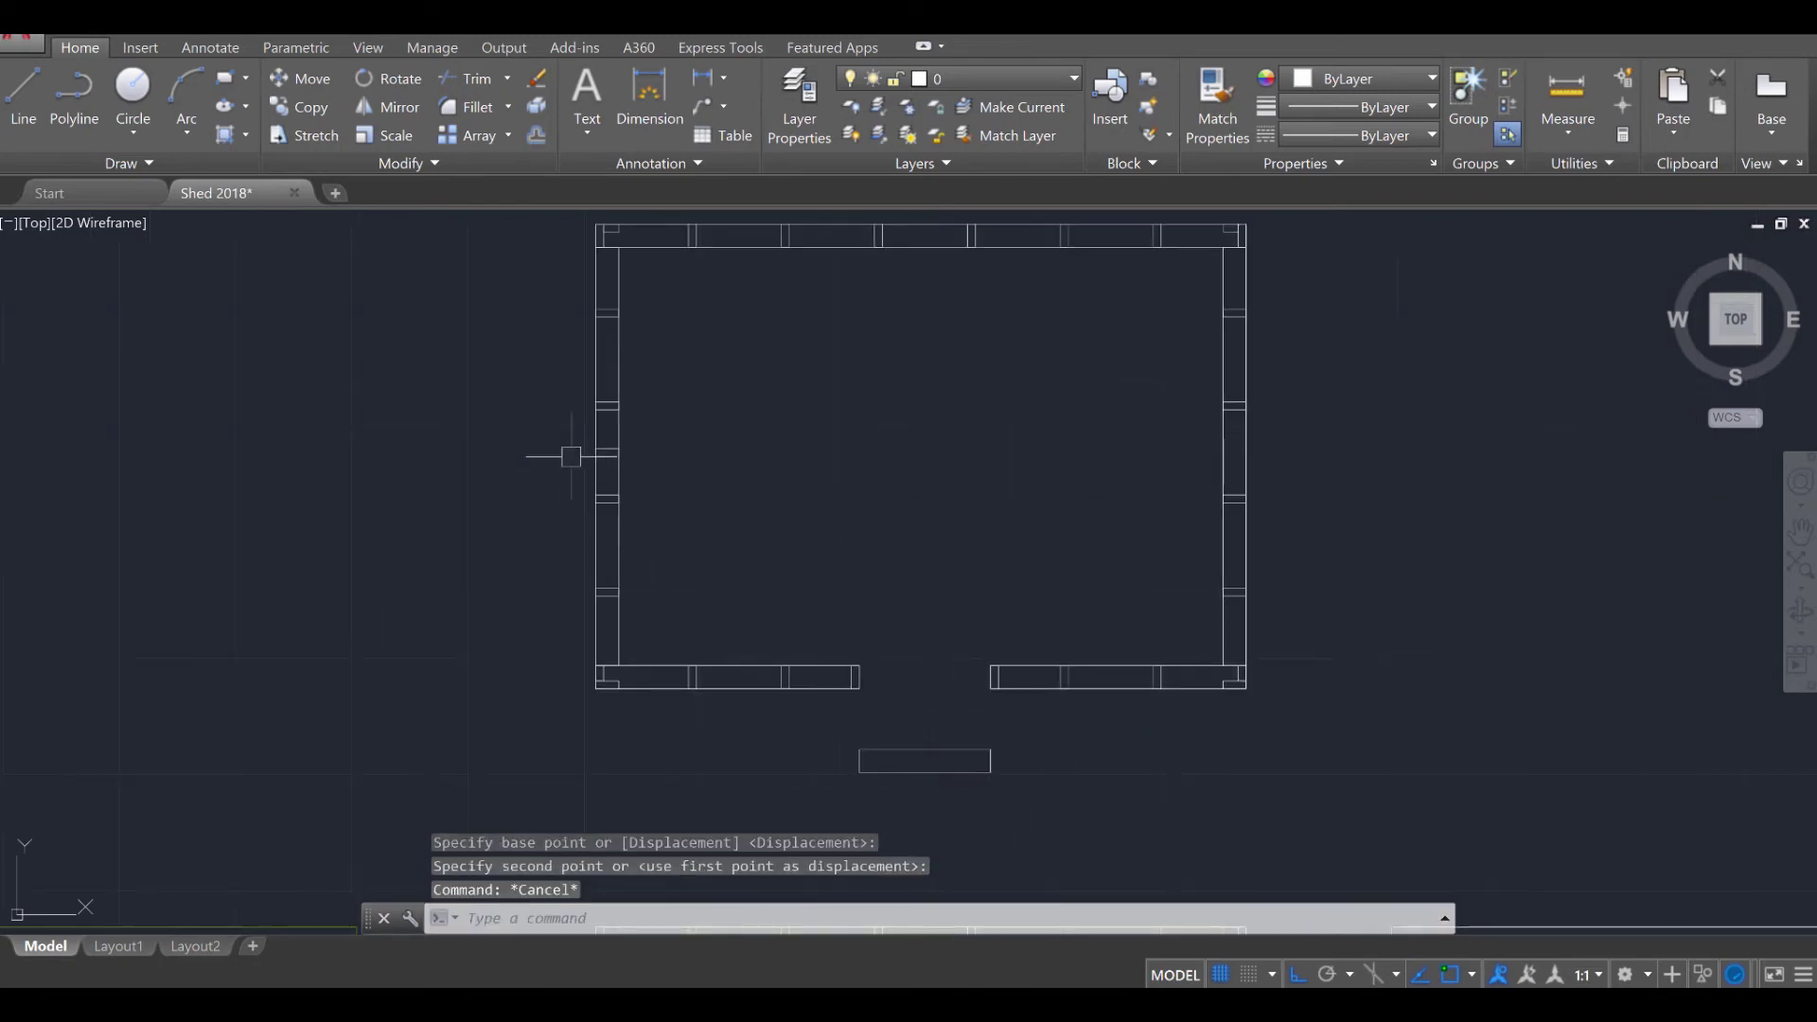
Draw a rectangle across the left wall's thickness between the two outer studs around the middle stud.
scroll(571, 457, "up", 5)
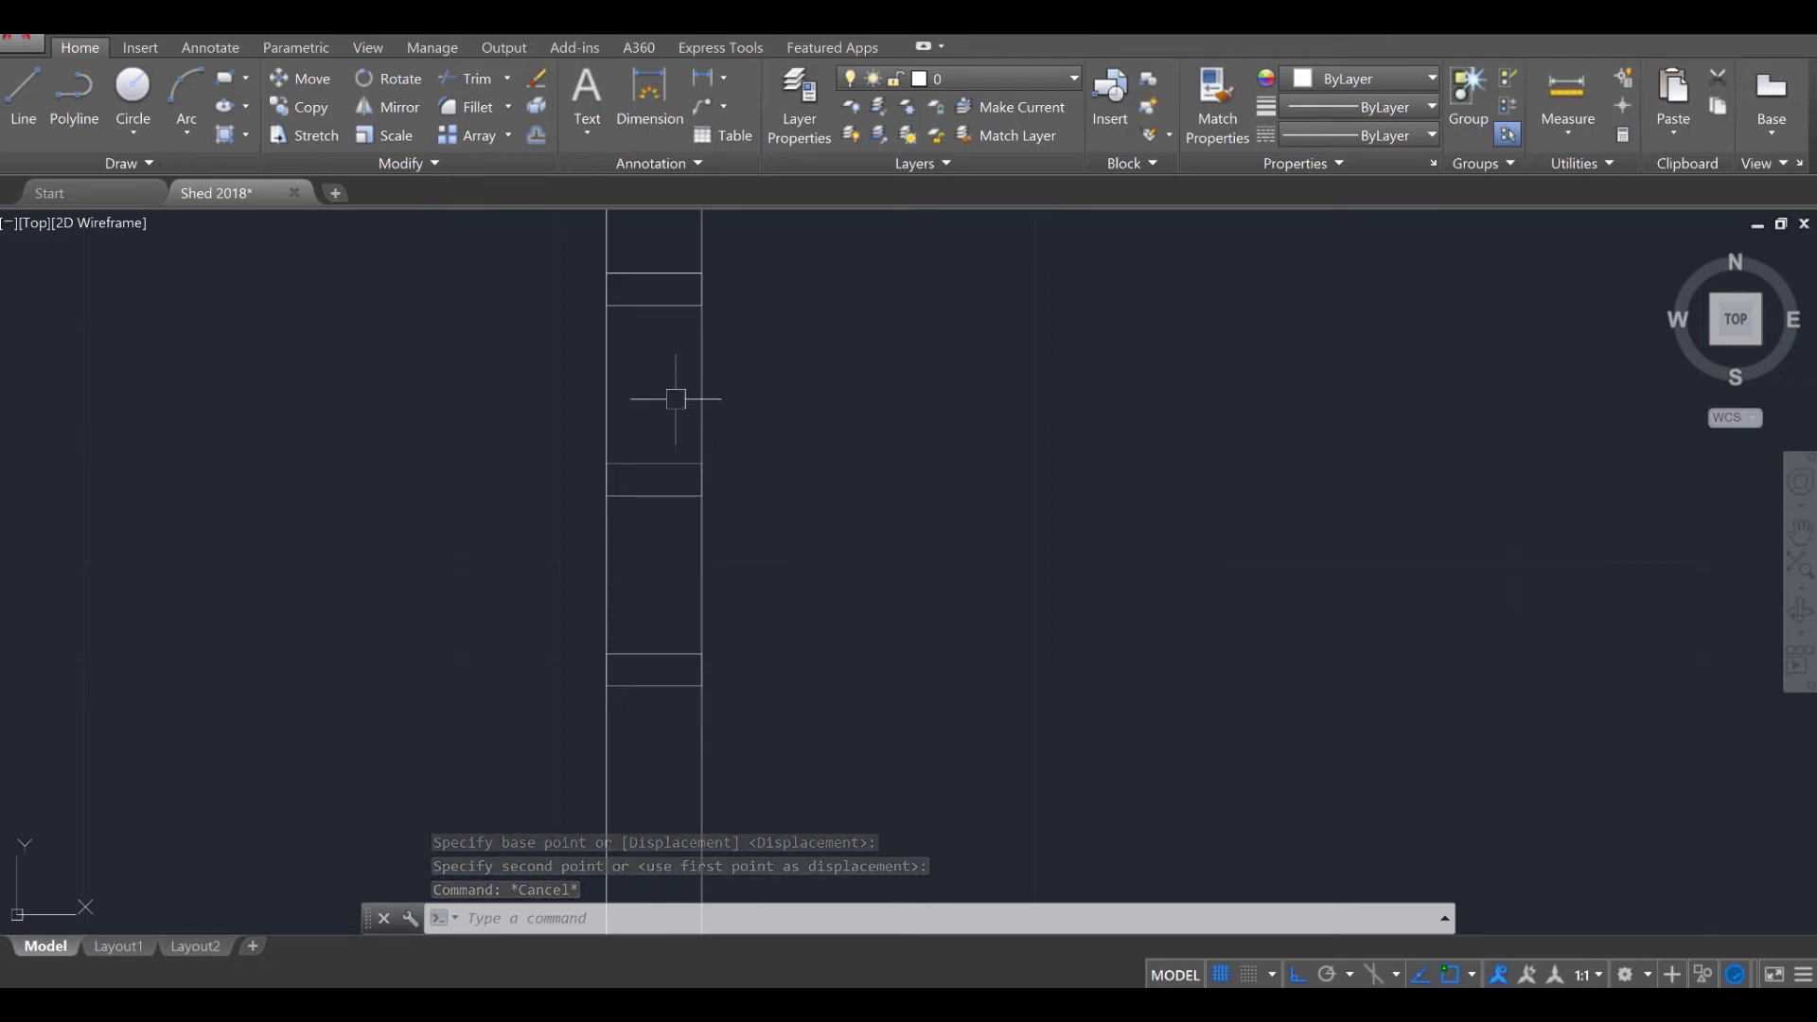
type("rec")
key("Return")
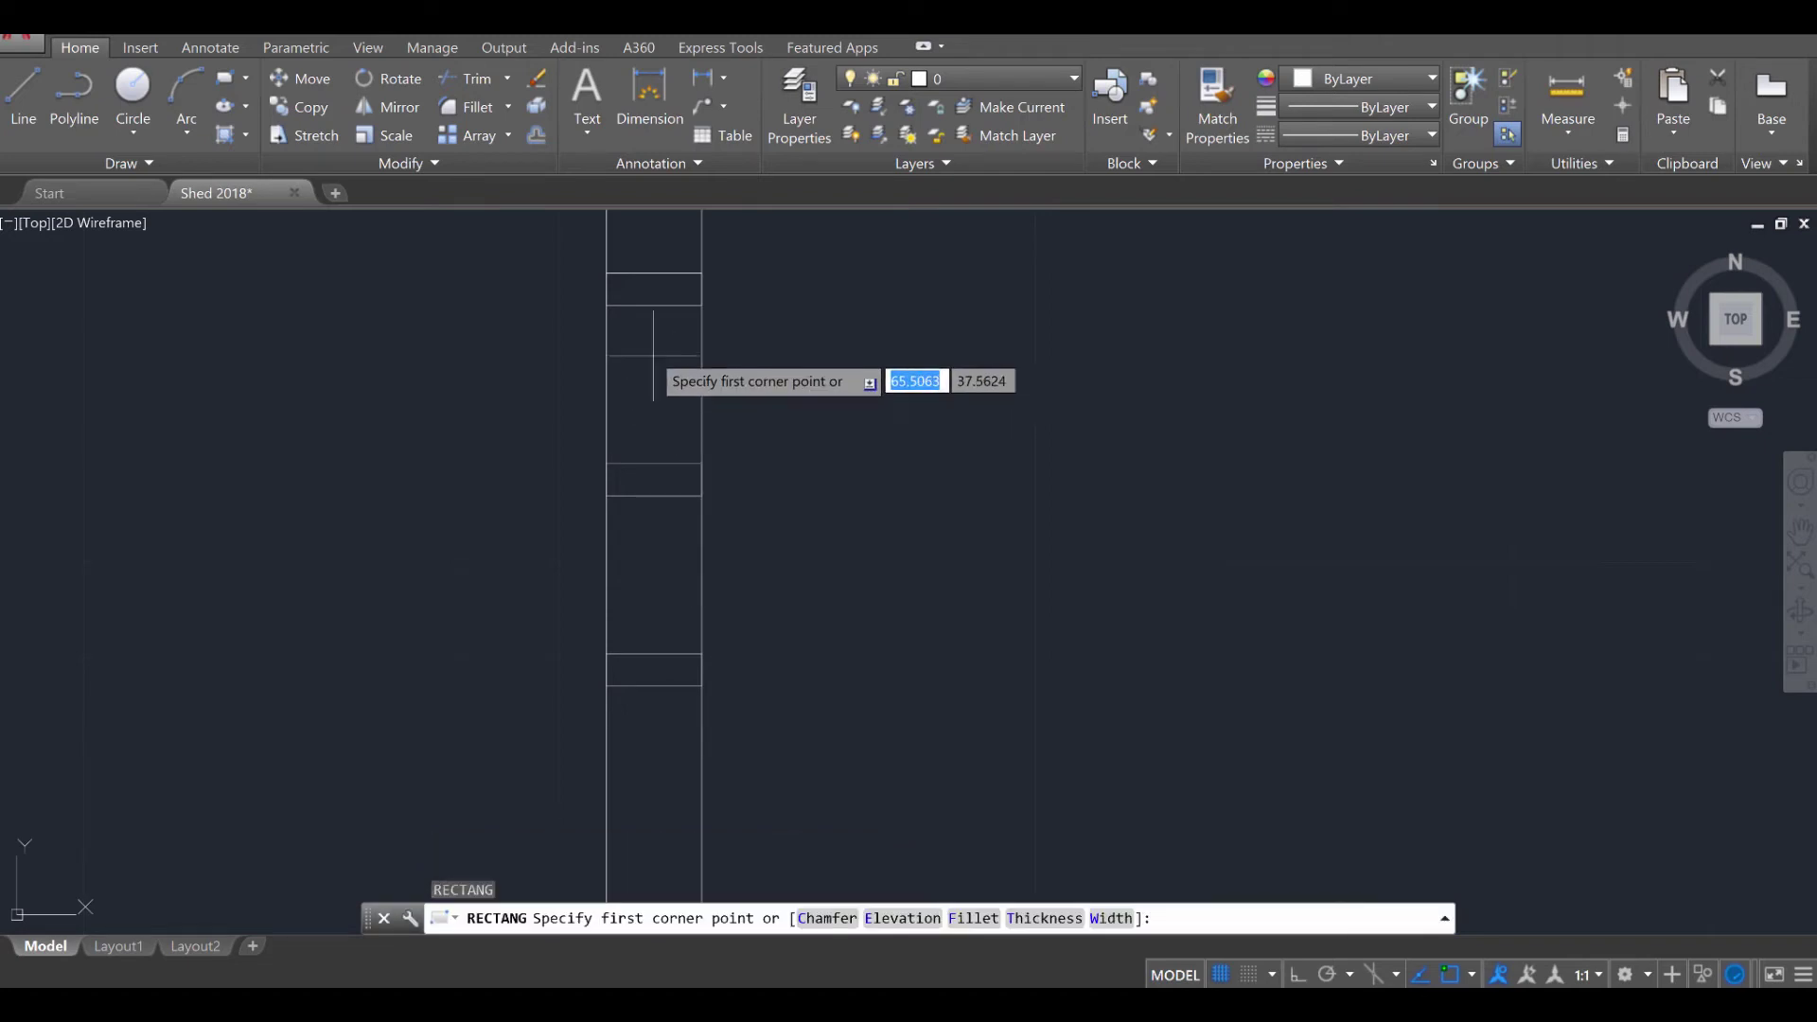
left_click(619, 303)
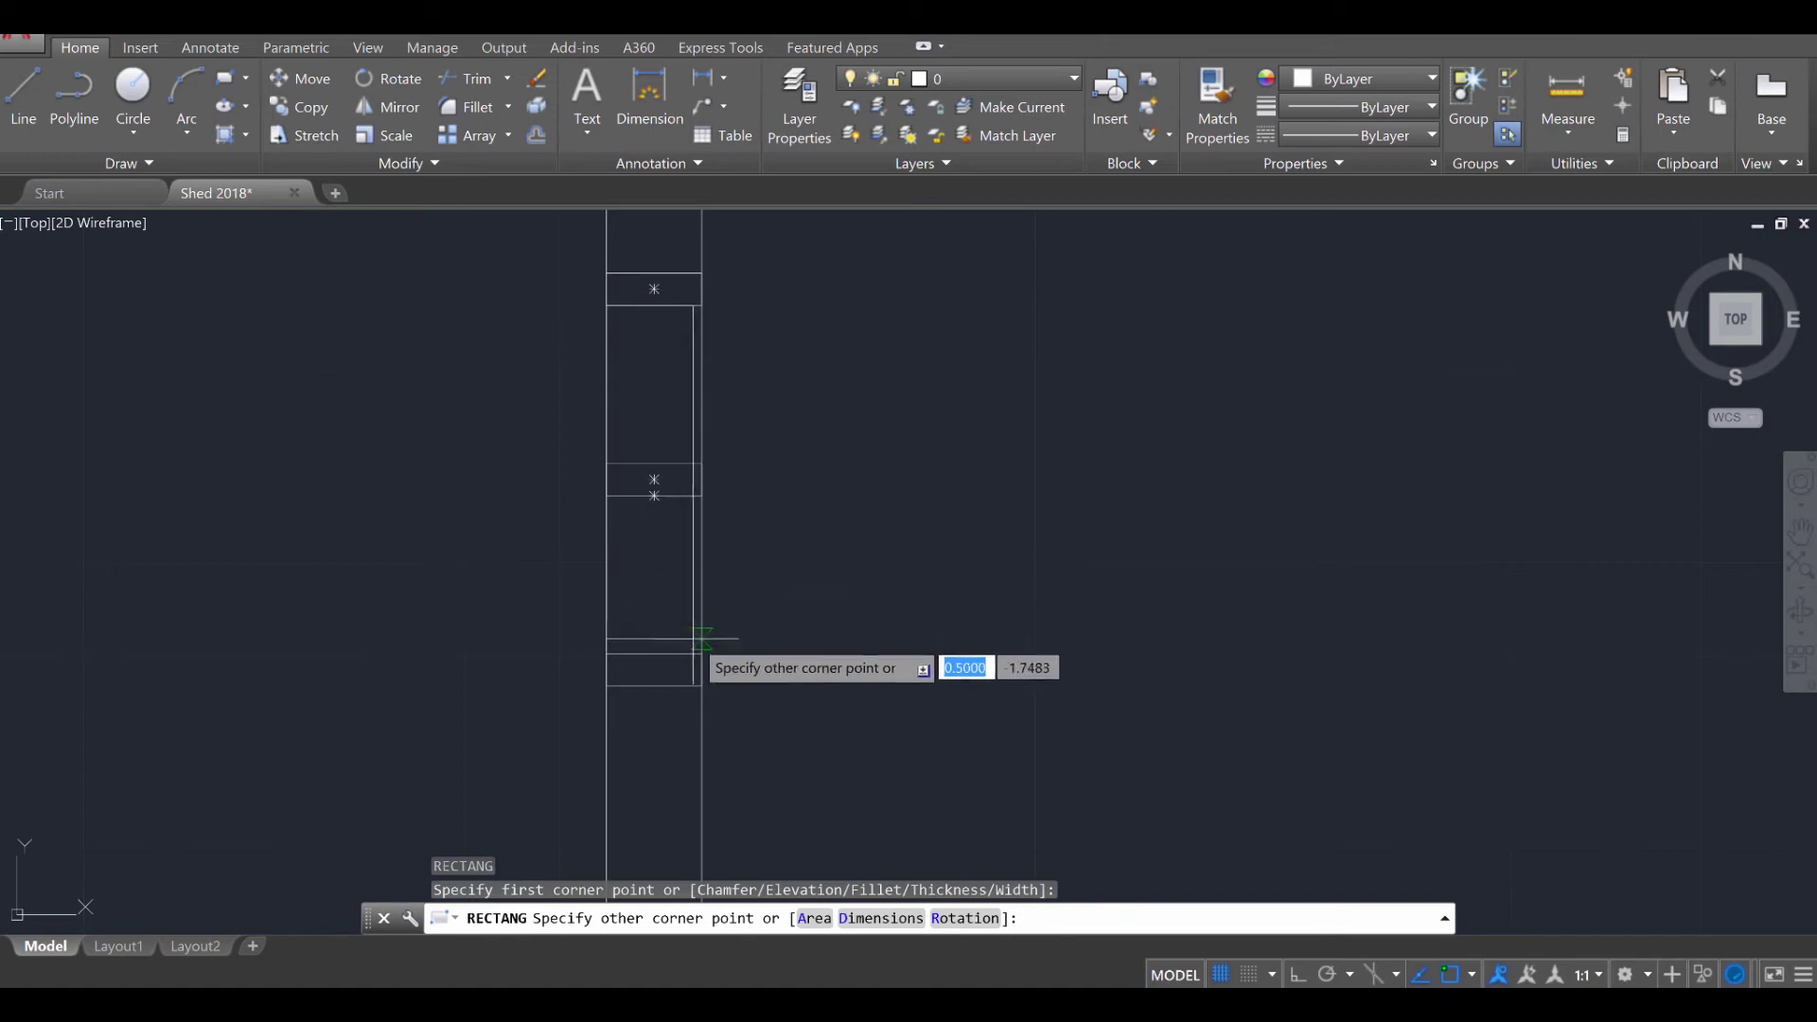
left_click(700, 653)
key("Escape")
key("Escape")
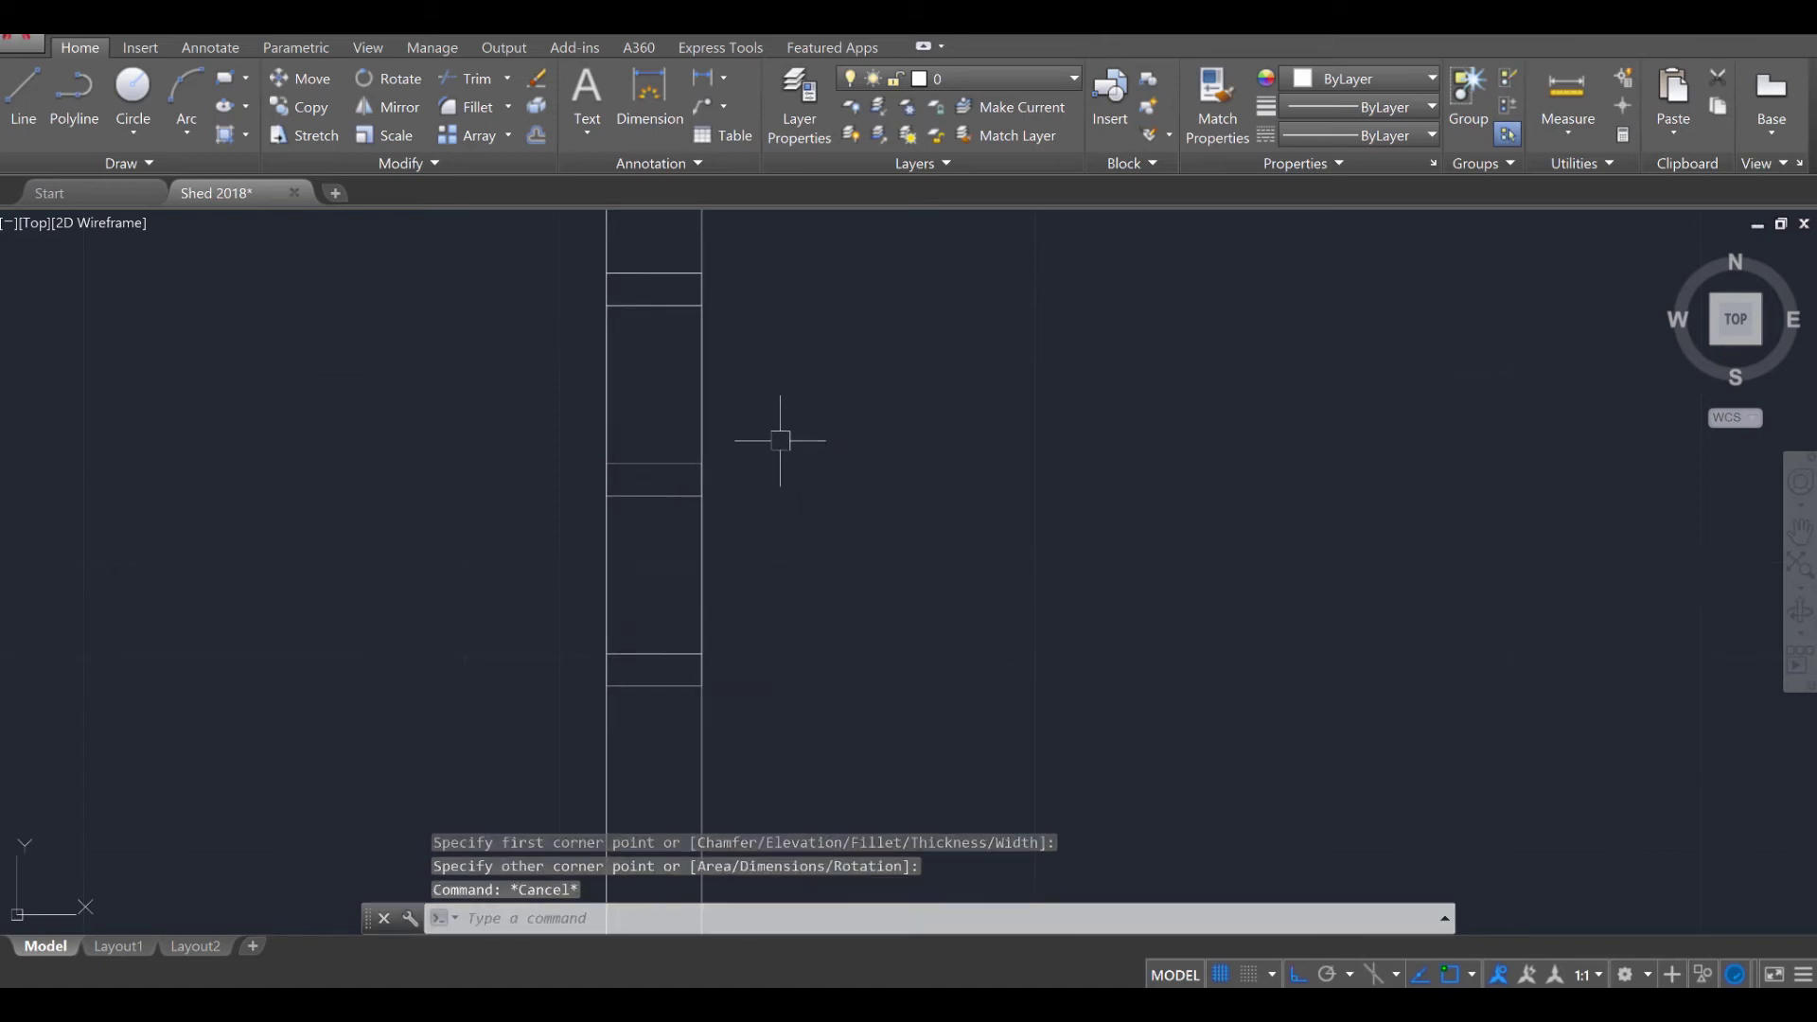
Move the left wall's new rectangle horizontally outward, clear of the wall plan.
type("m")
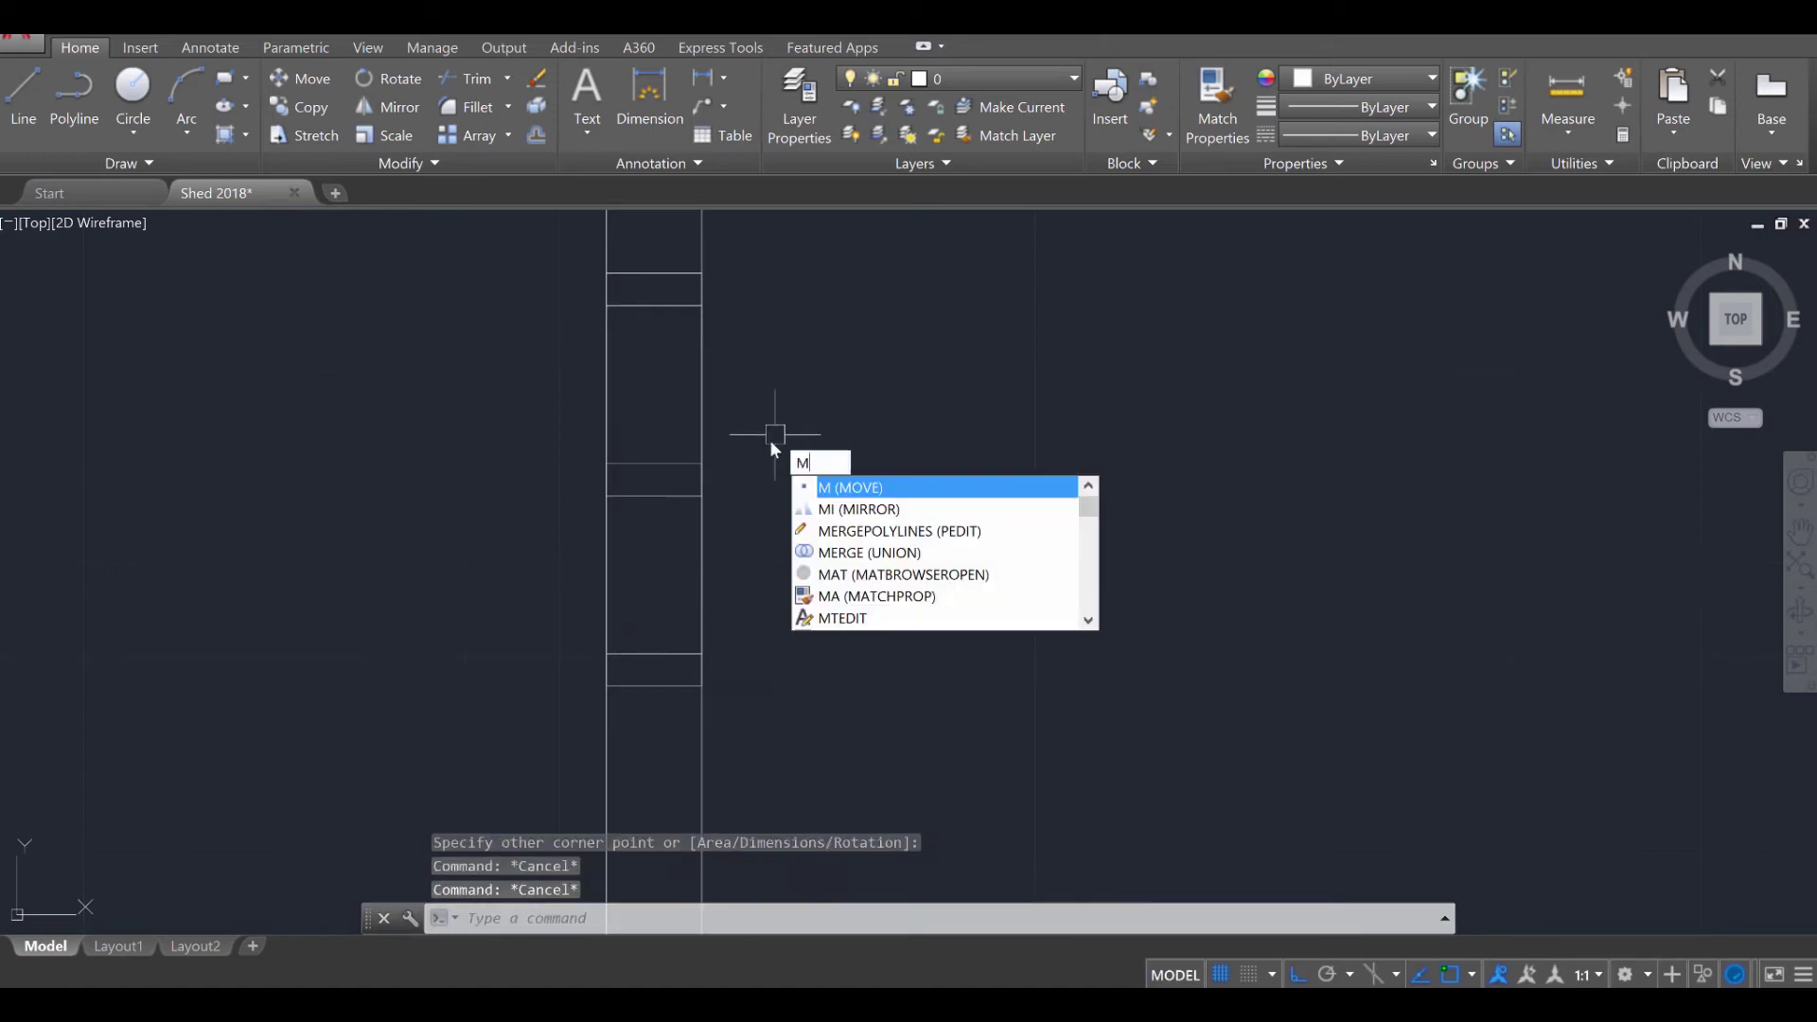
key("Return")
left_click(605, 589)
key("Return")
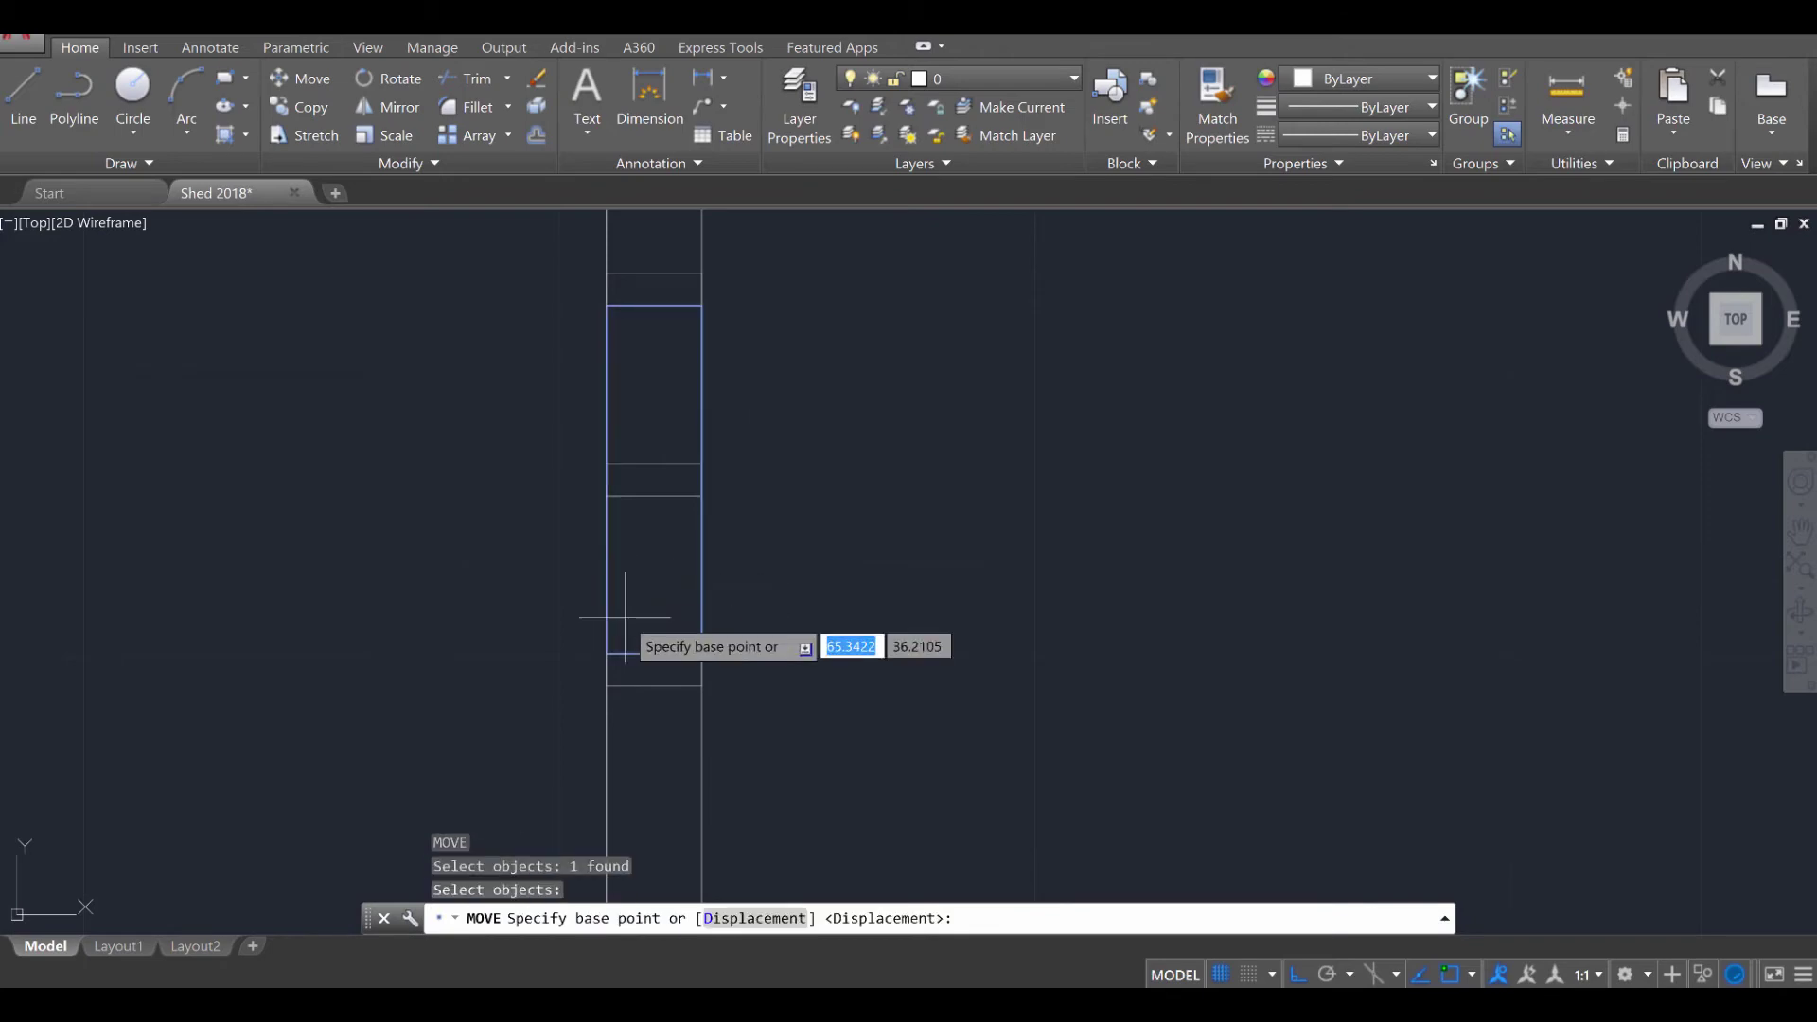
left_click(606, 654)
left_click(429, 653)
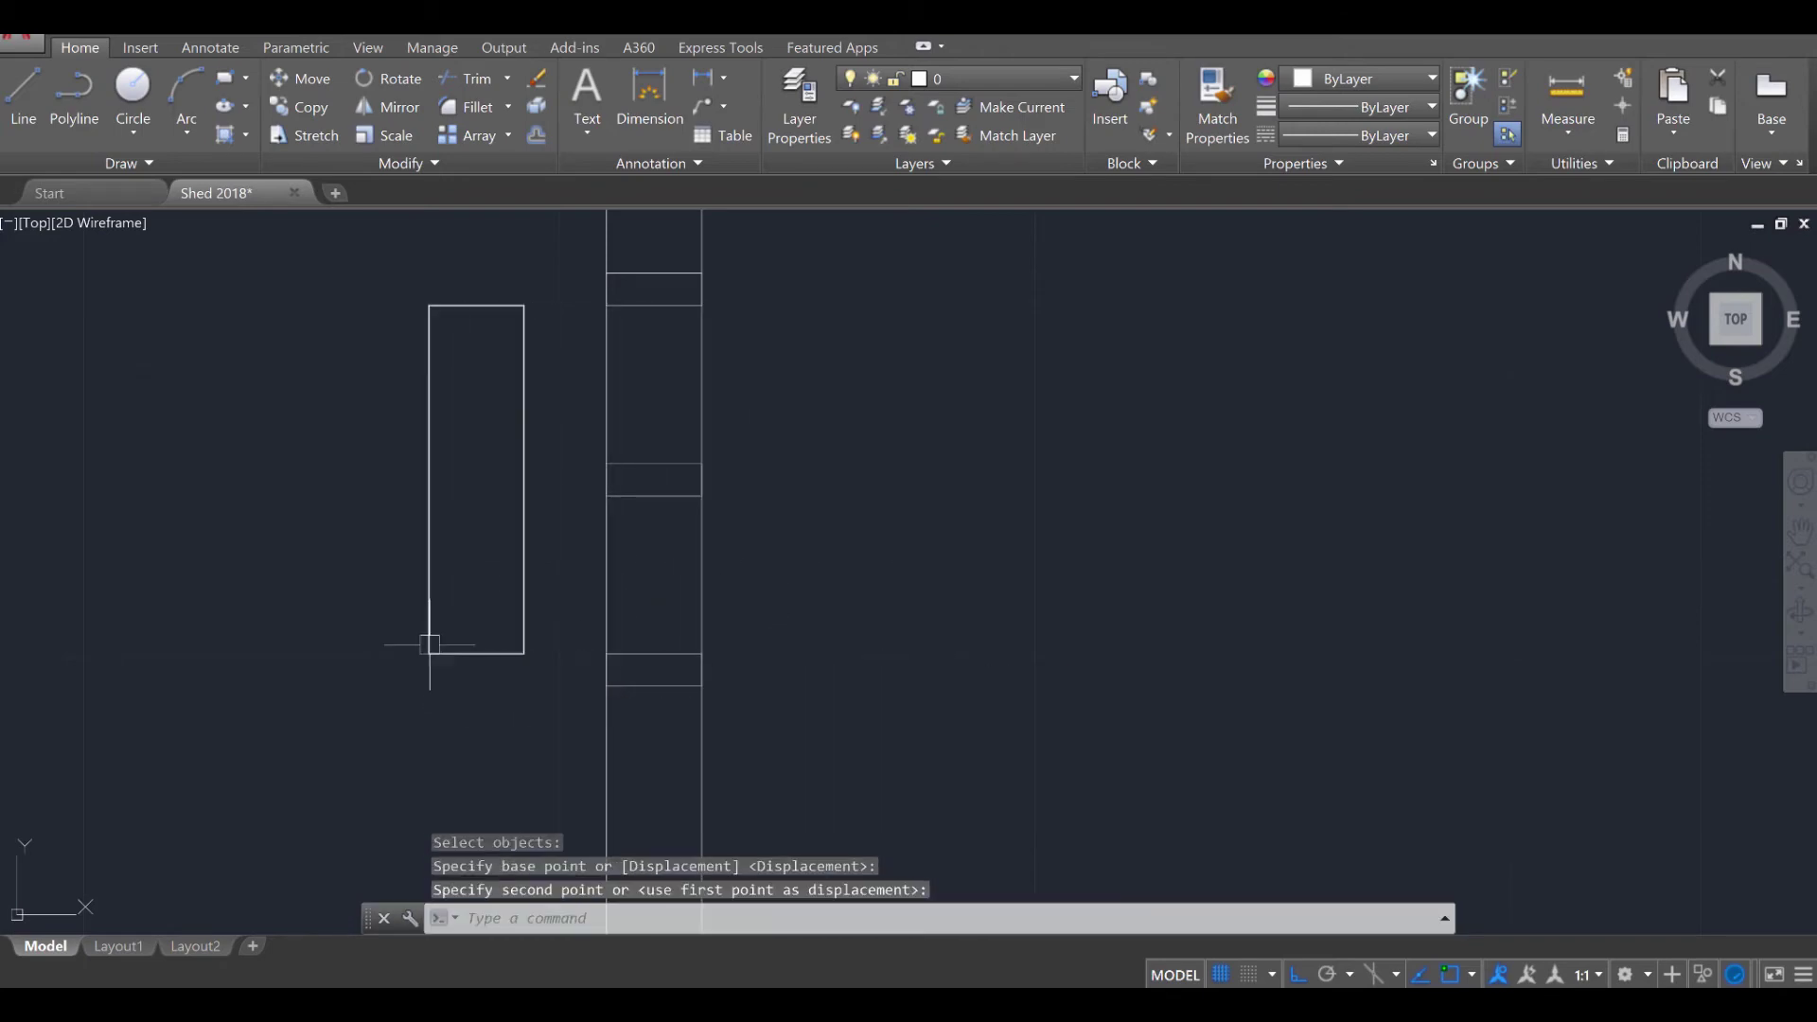
key("Escape")
key("Escape")
key("Escape")
Extrude the door-opening and left-wall rectangles upward by 0.17.
scroll(429, 644, "down", 5)
middle_click_drag(491, 653, 762, 673, "shift")
scroll(760, 666, "up", 2)
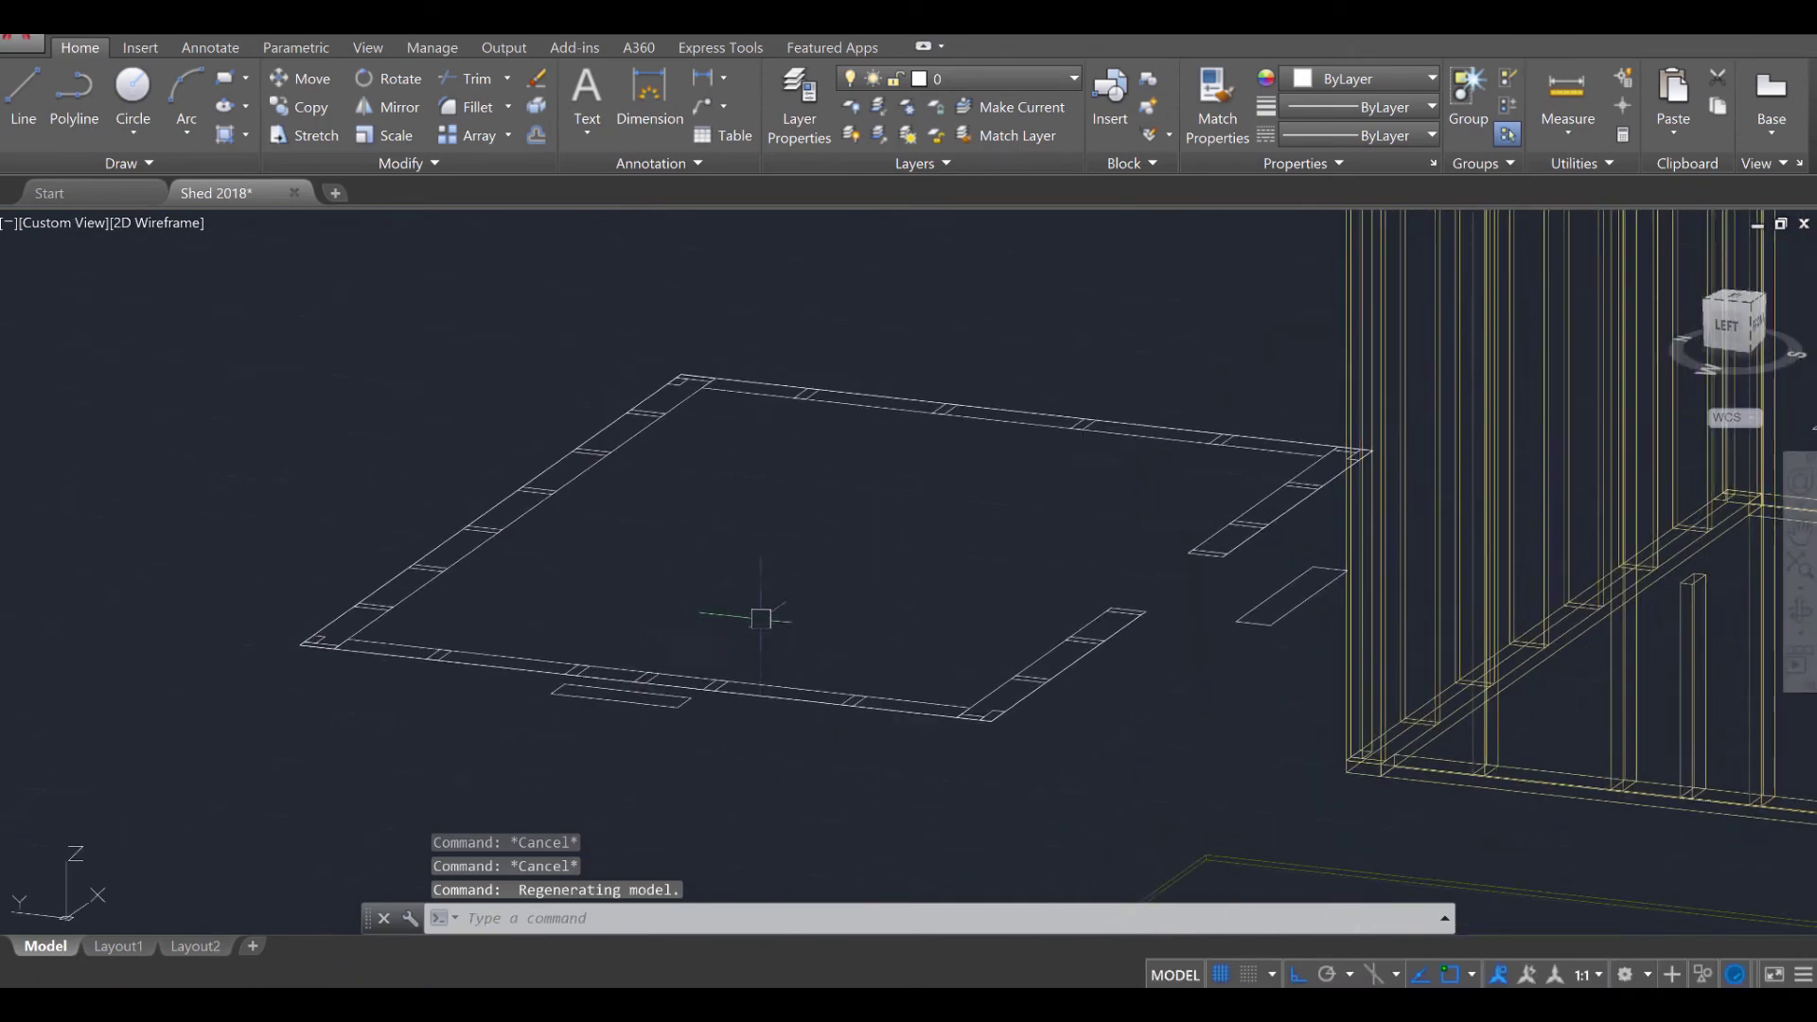
type("EX")
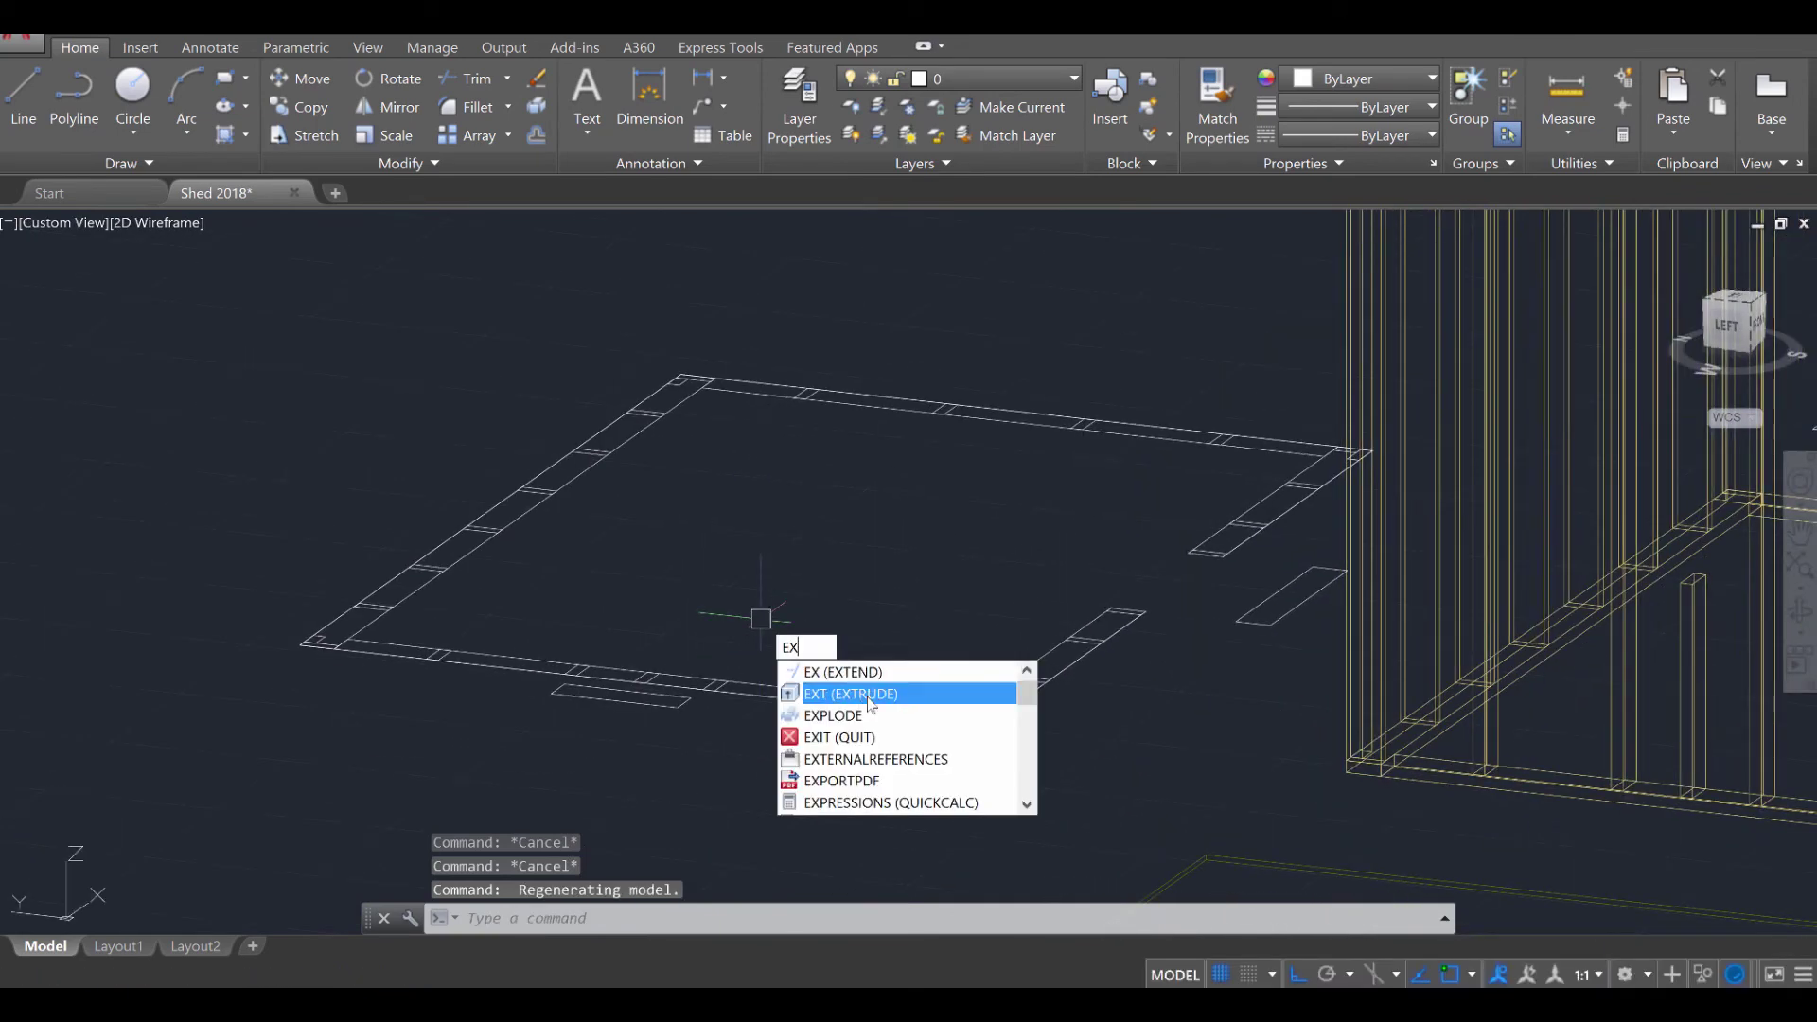
left_click(869, 694)
left_click(1239, 622)
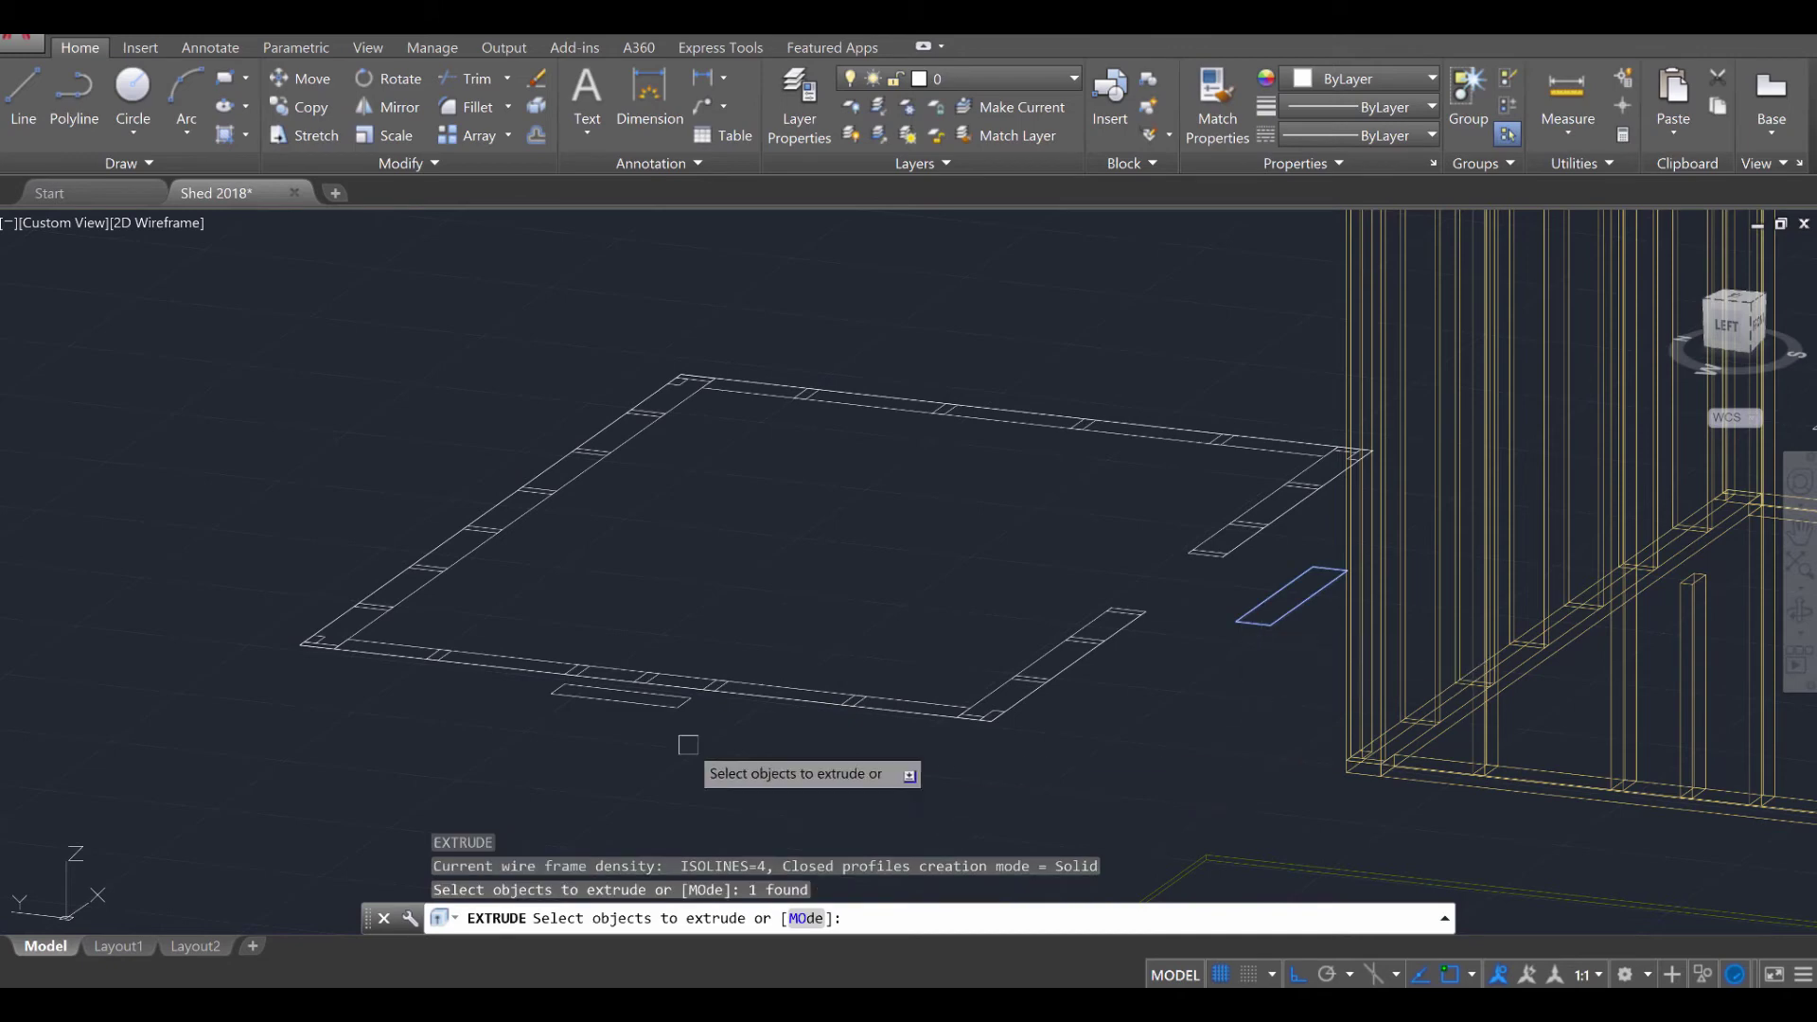
left_click(678, 708)
key("Return")
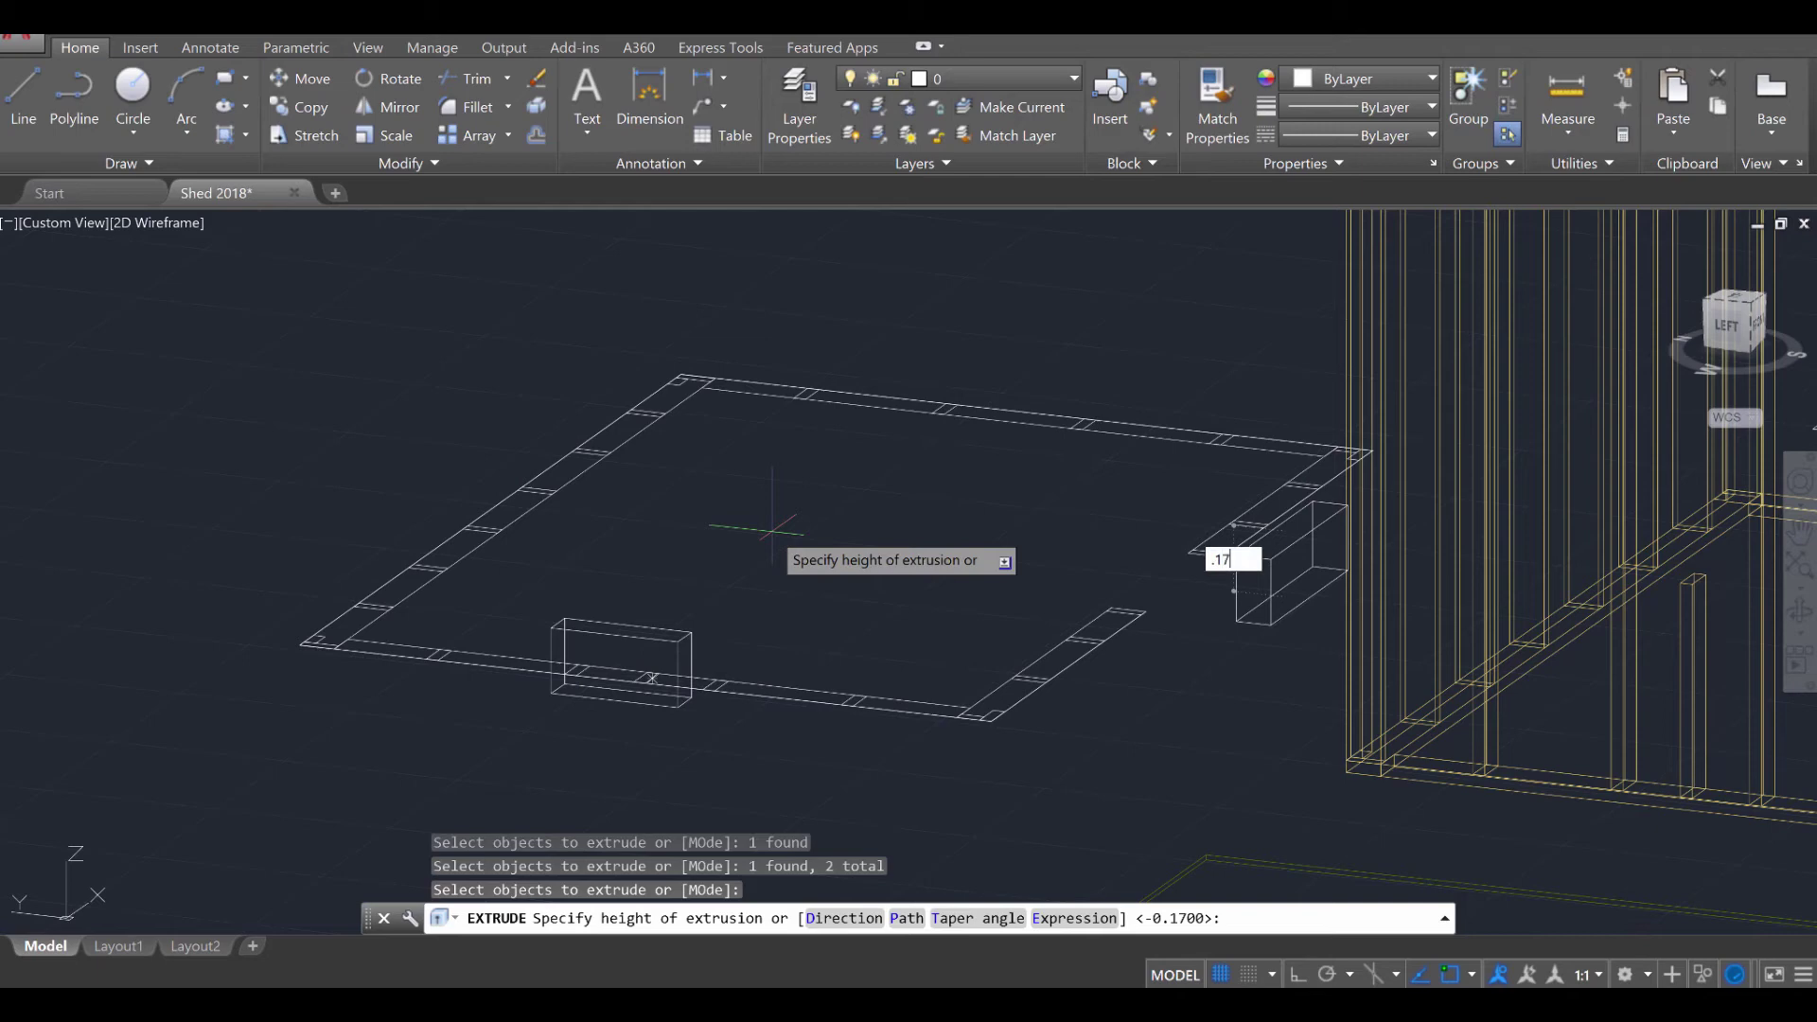
type(".17")
key("Return")
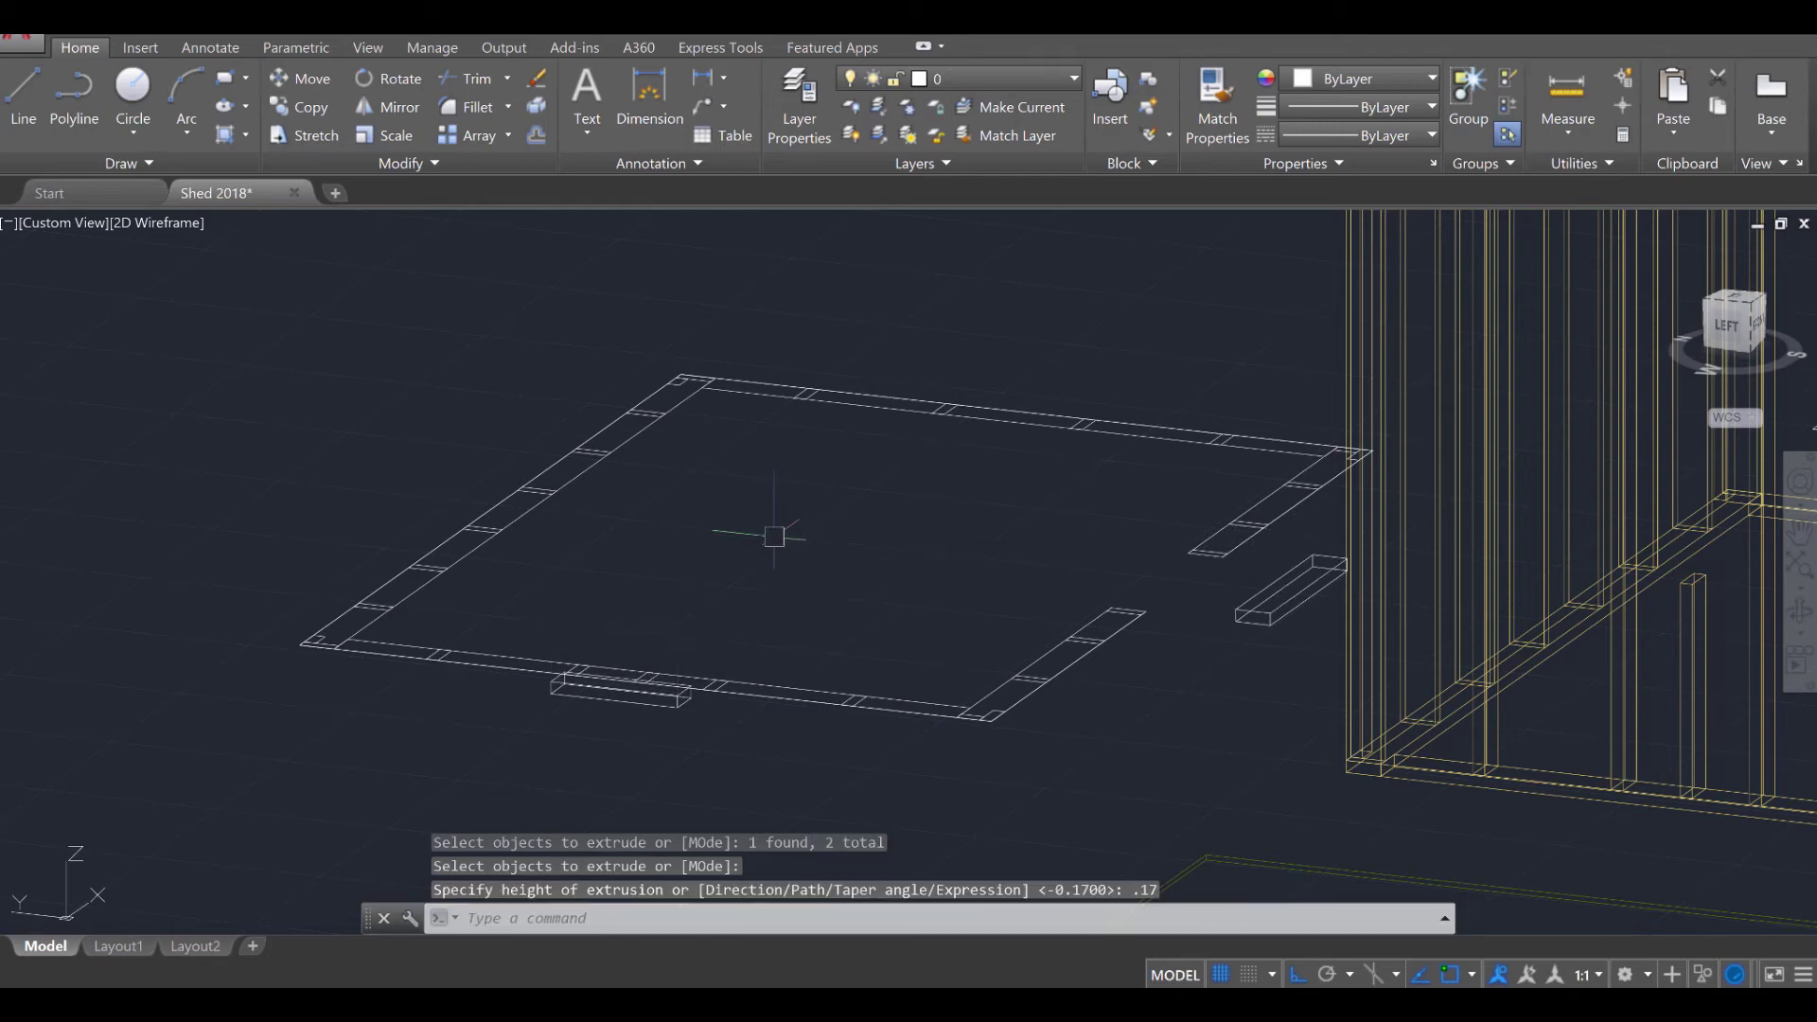
Draw a half-width rectangle on top of the extruded door plate, from its outer corner to the midpoint of the opposite end.
middle_click_drag(774, 537, 1006, 601)
middle_click_drag(1144, 592, 795, 757)
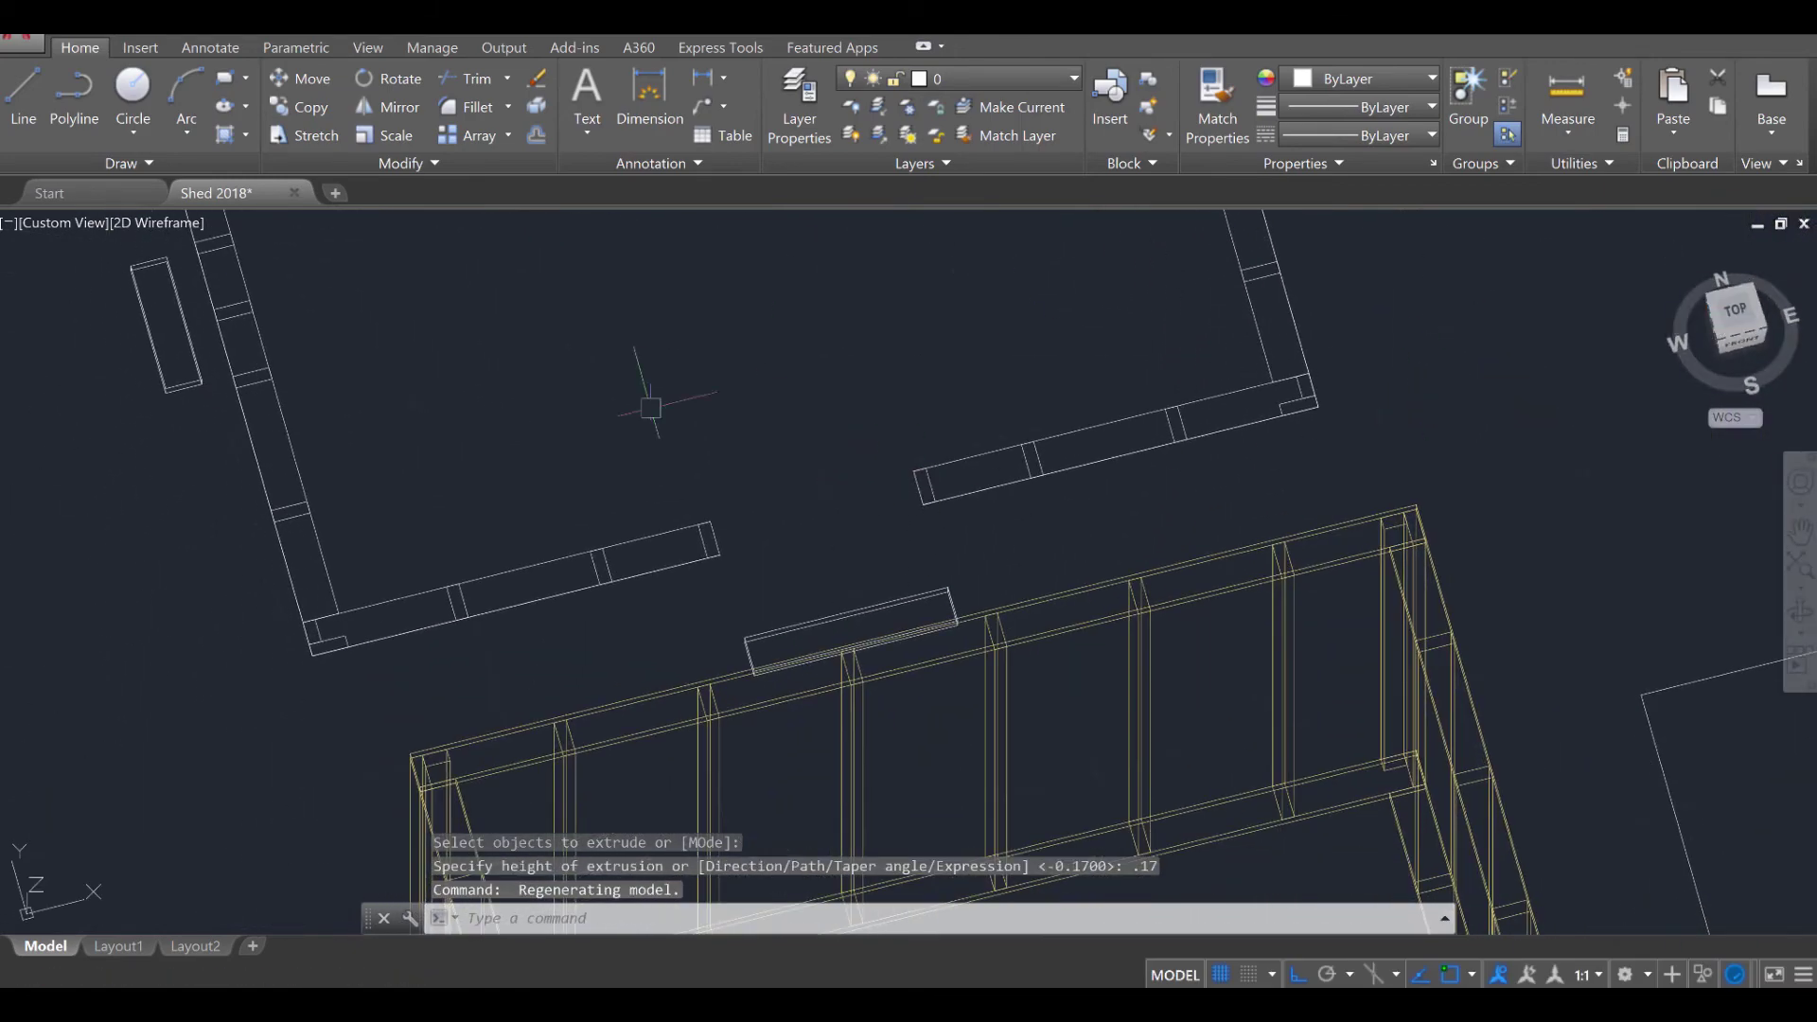
left_click(1746, 318)
scroll(555, 583, "up", 5)
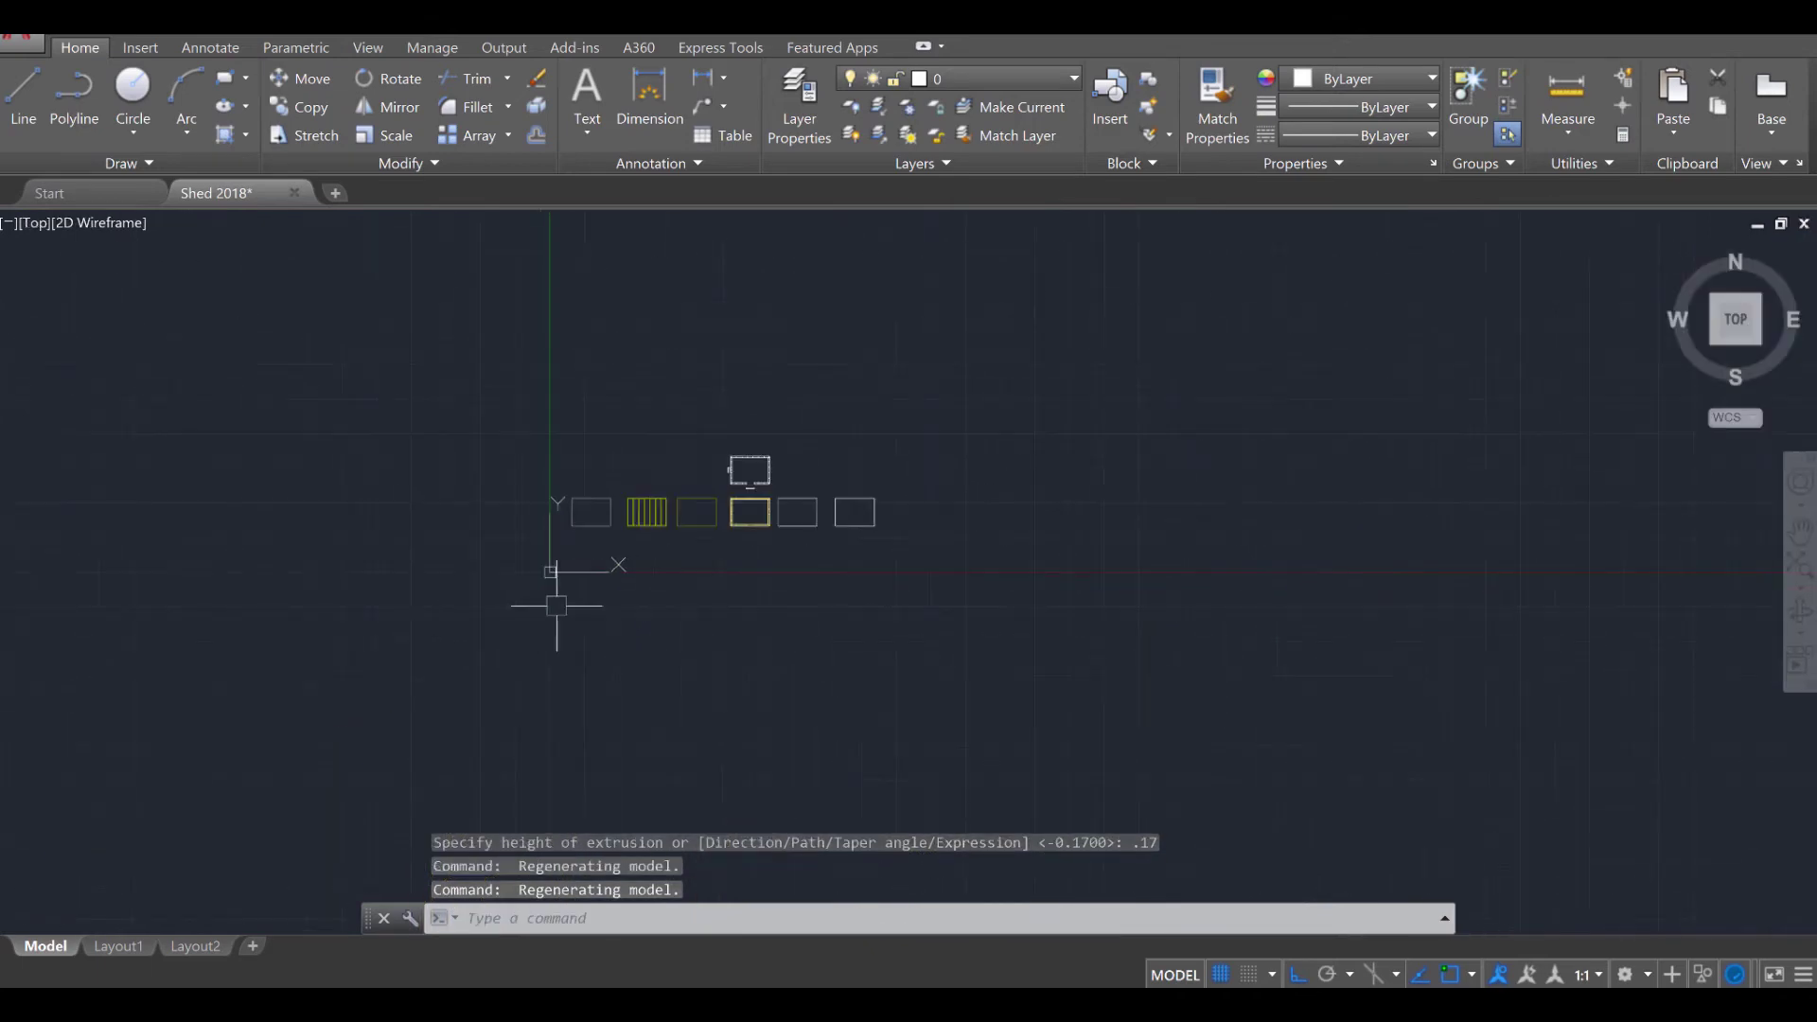
scroll(682, 556, "up", 3)
scroll(483, 469, "up", 3)
mouse_move(495, 434)
middle_mouse_down("shift")
mouse_move(536, 368)
mouse_move(475, 426)
middle_mouse_up("shift")
scroll(455, 483, "up", 6)
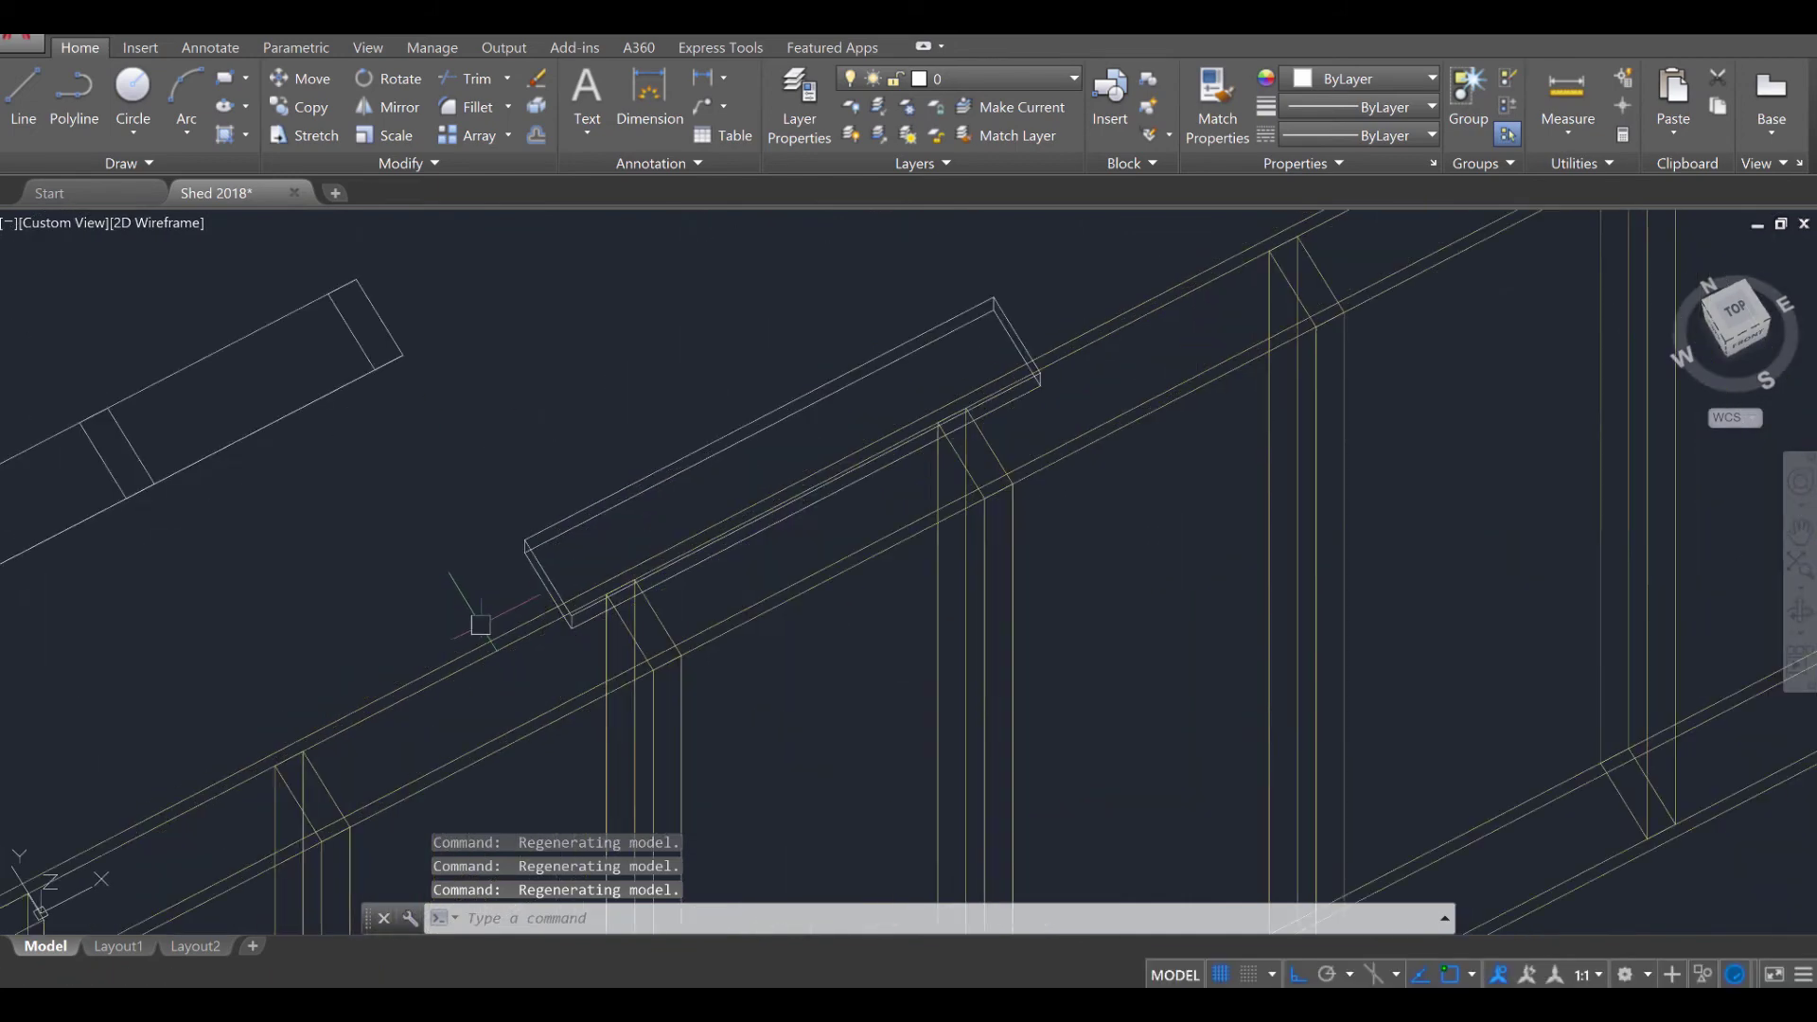
middle_click_drag(479, 616, 567, 708)
scroll(538, 580, "down", 3)
scroll(509, 597, "up", 2)
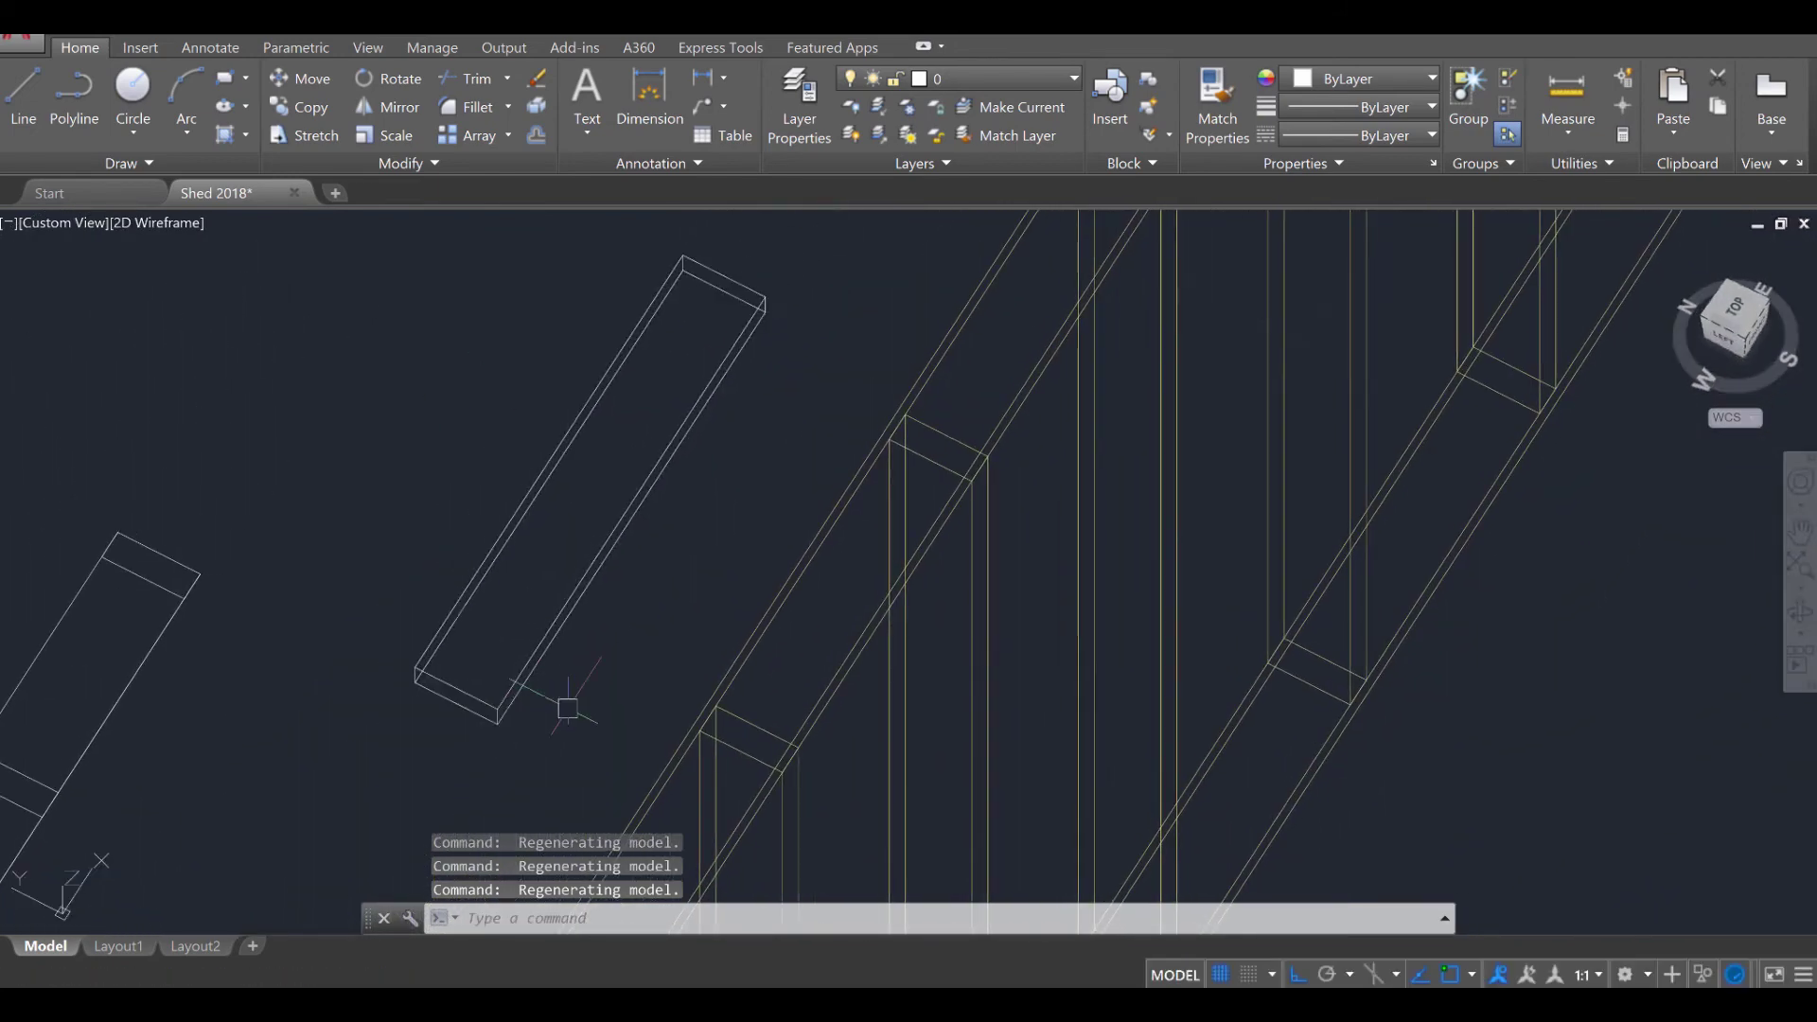
type("ec")
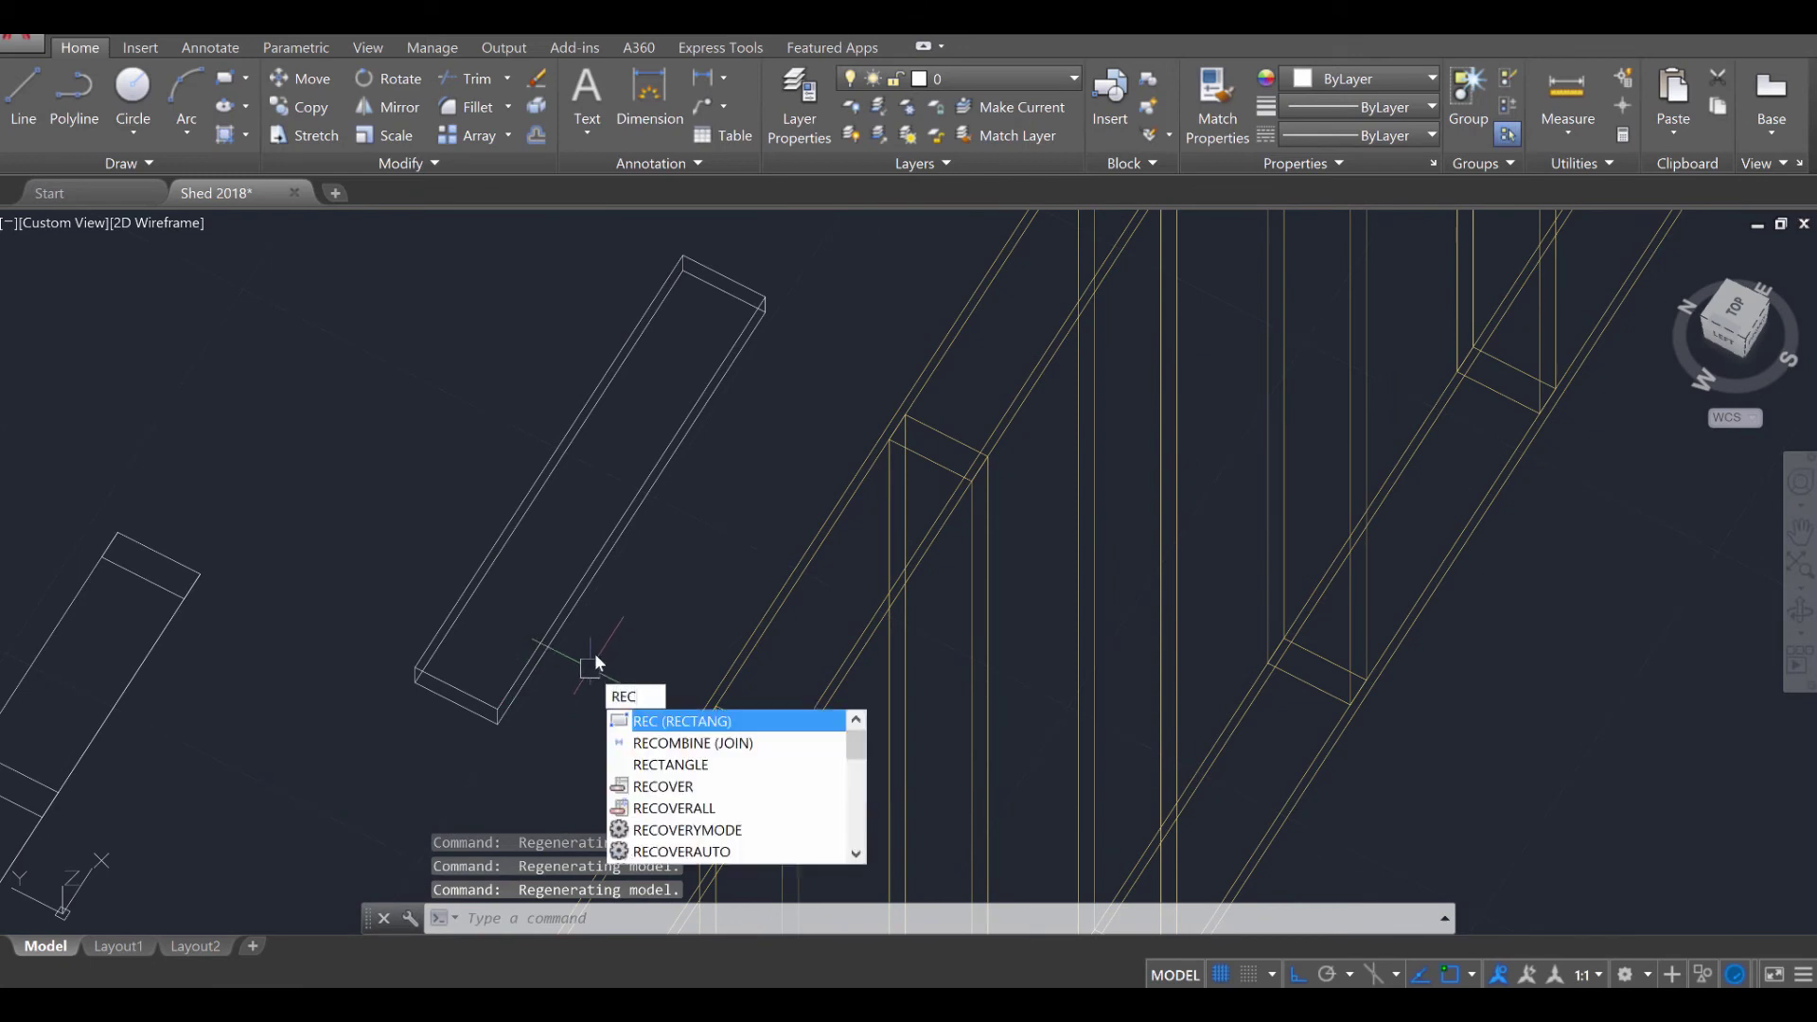
key("Return")
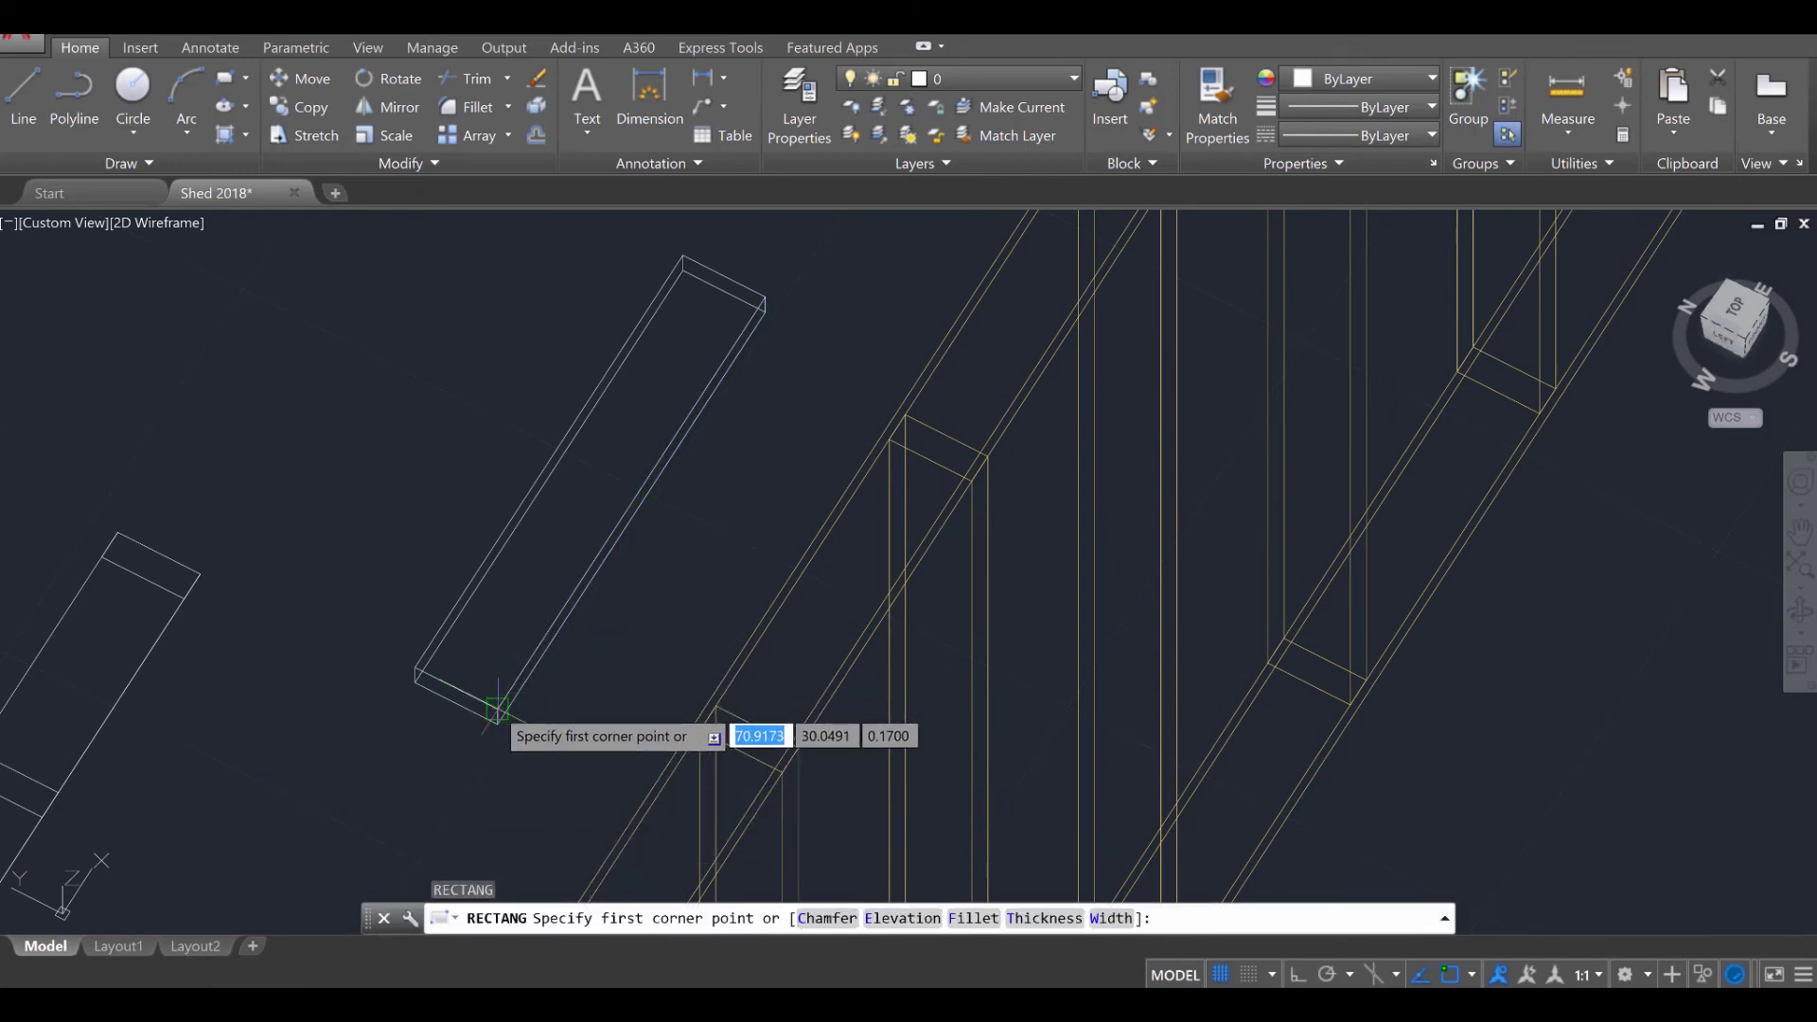
left_click(497, 708)
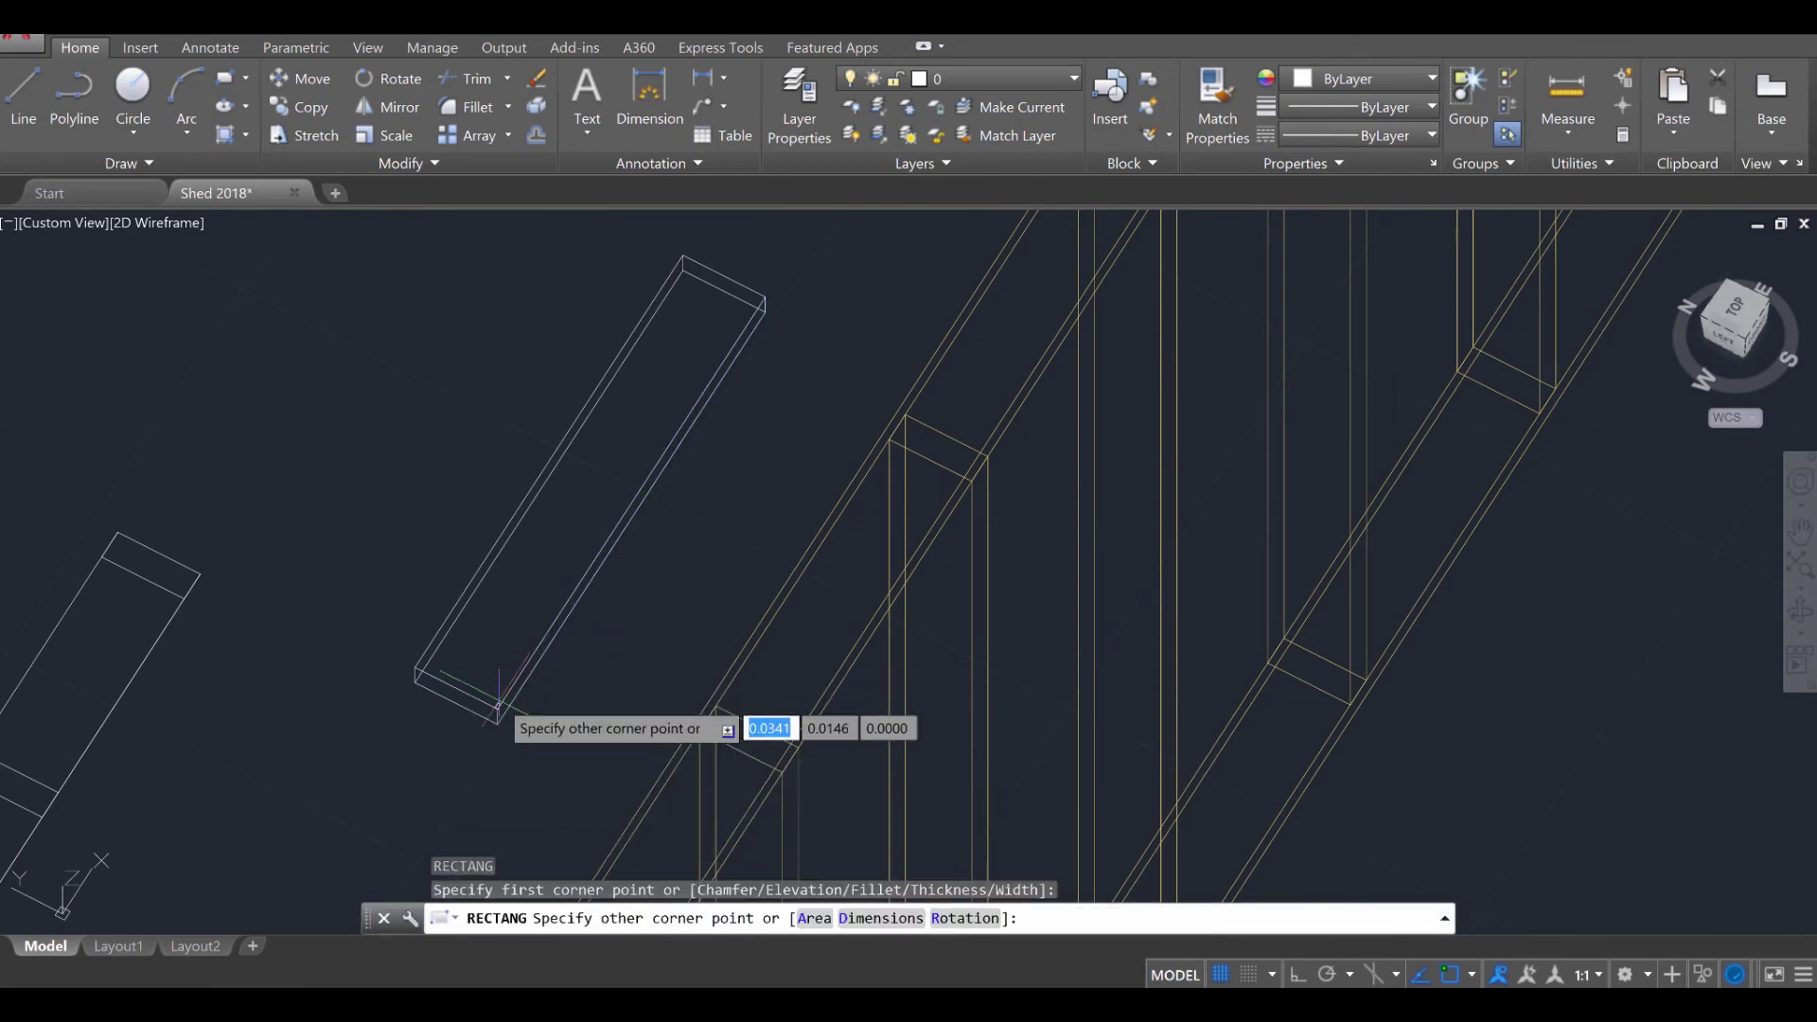
left_click(725, 276)
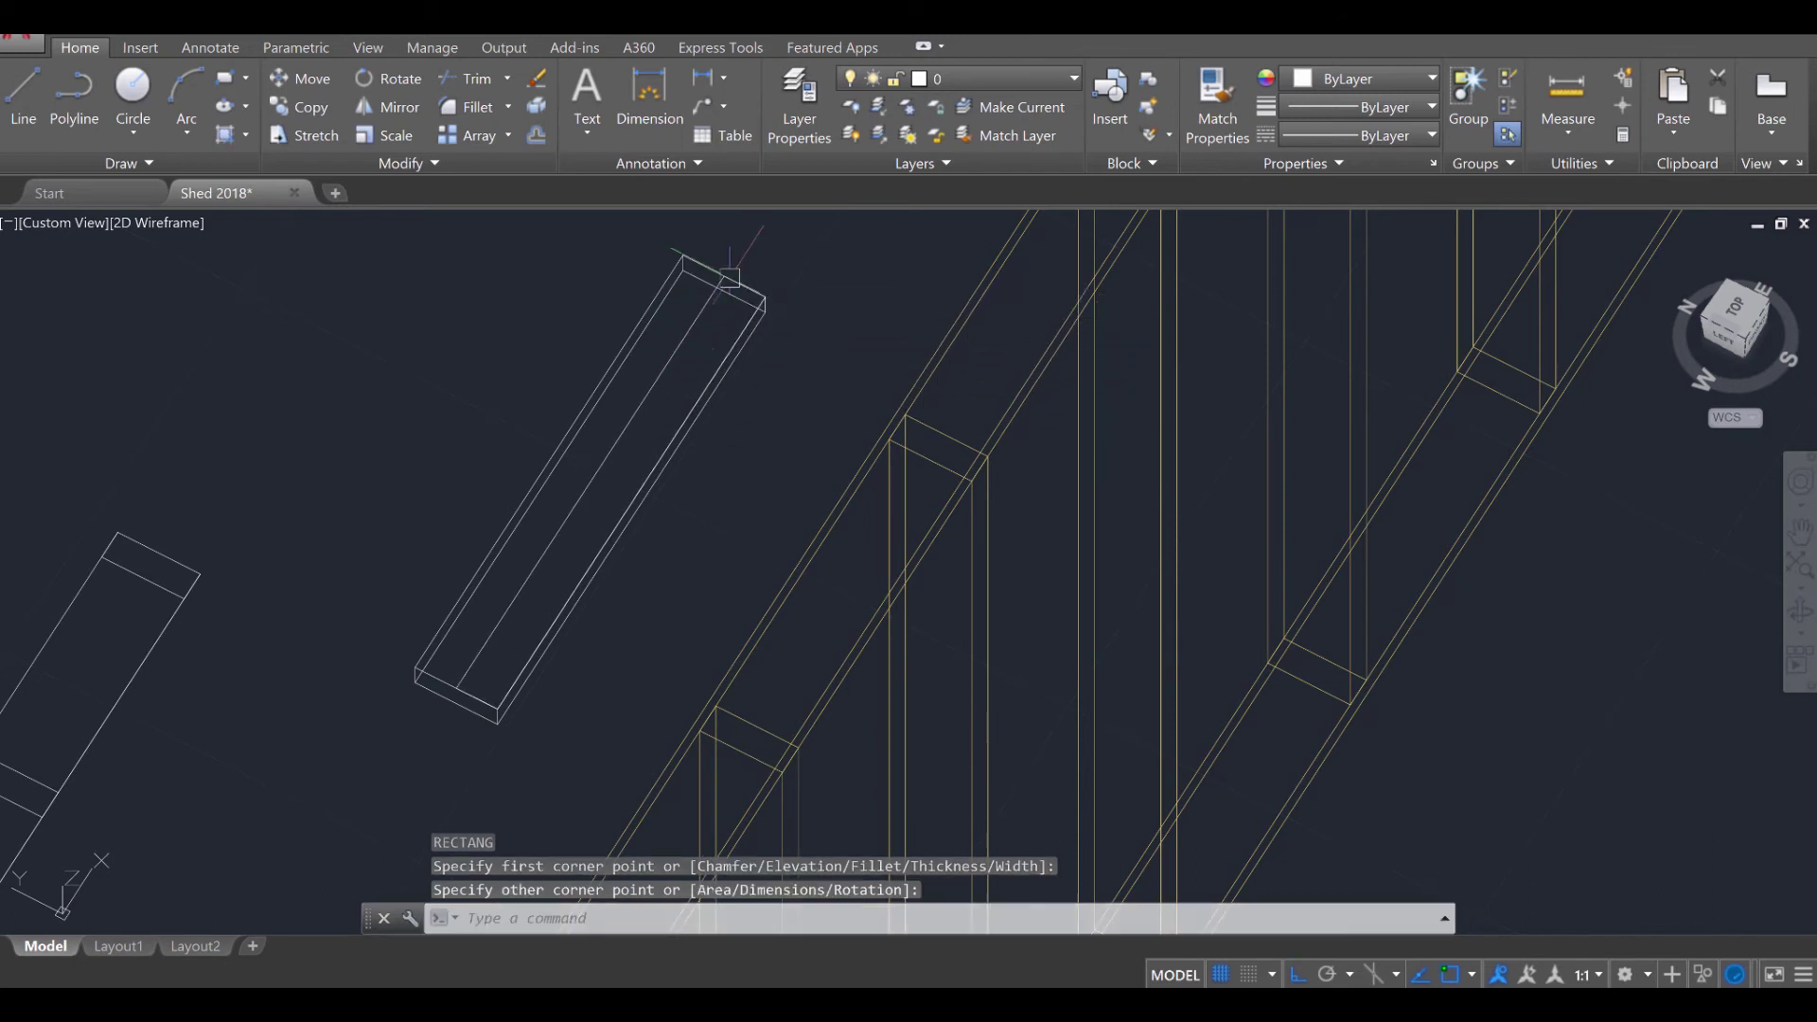
key("Escape")
key("Escape")
key("Escape")
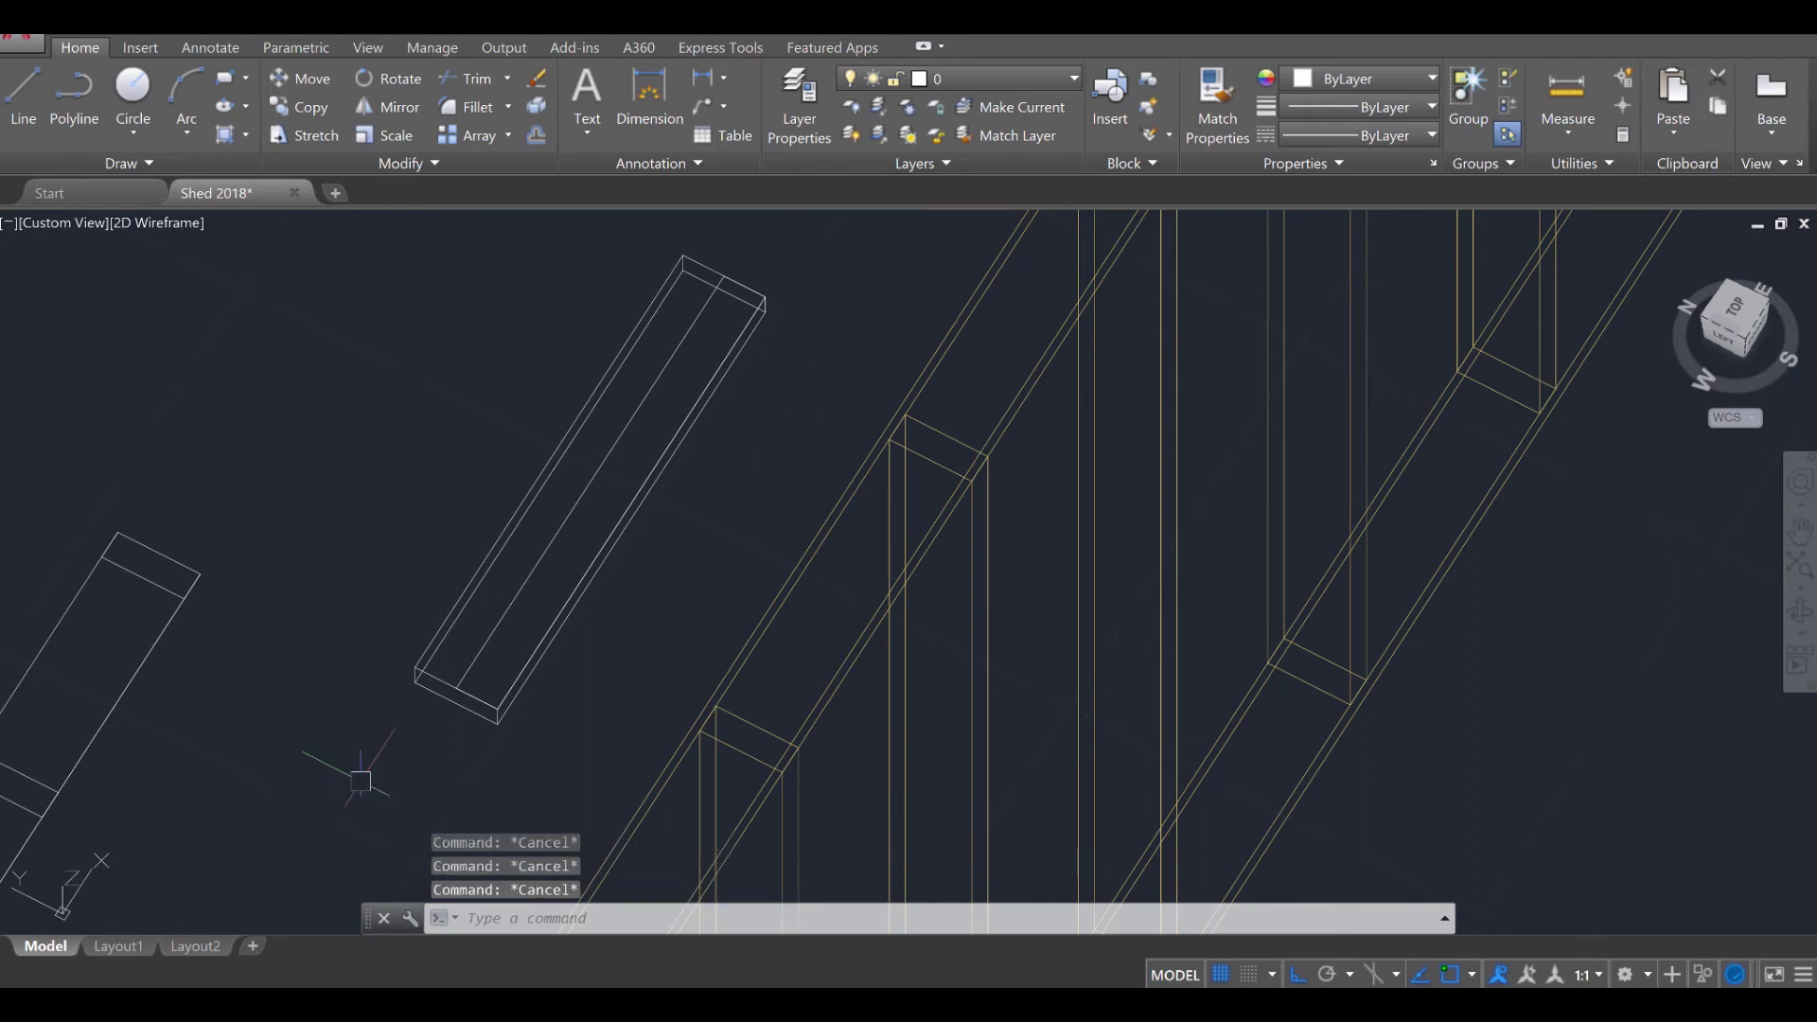
Move the half-width rectangle by its short edge's midpoint to the midpoint of the door plate's end, centring it on the plate.
scroll(467, 689, "up", 4)
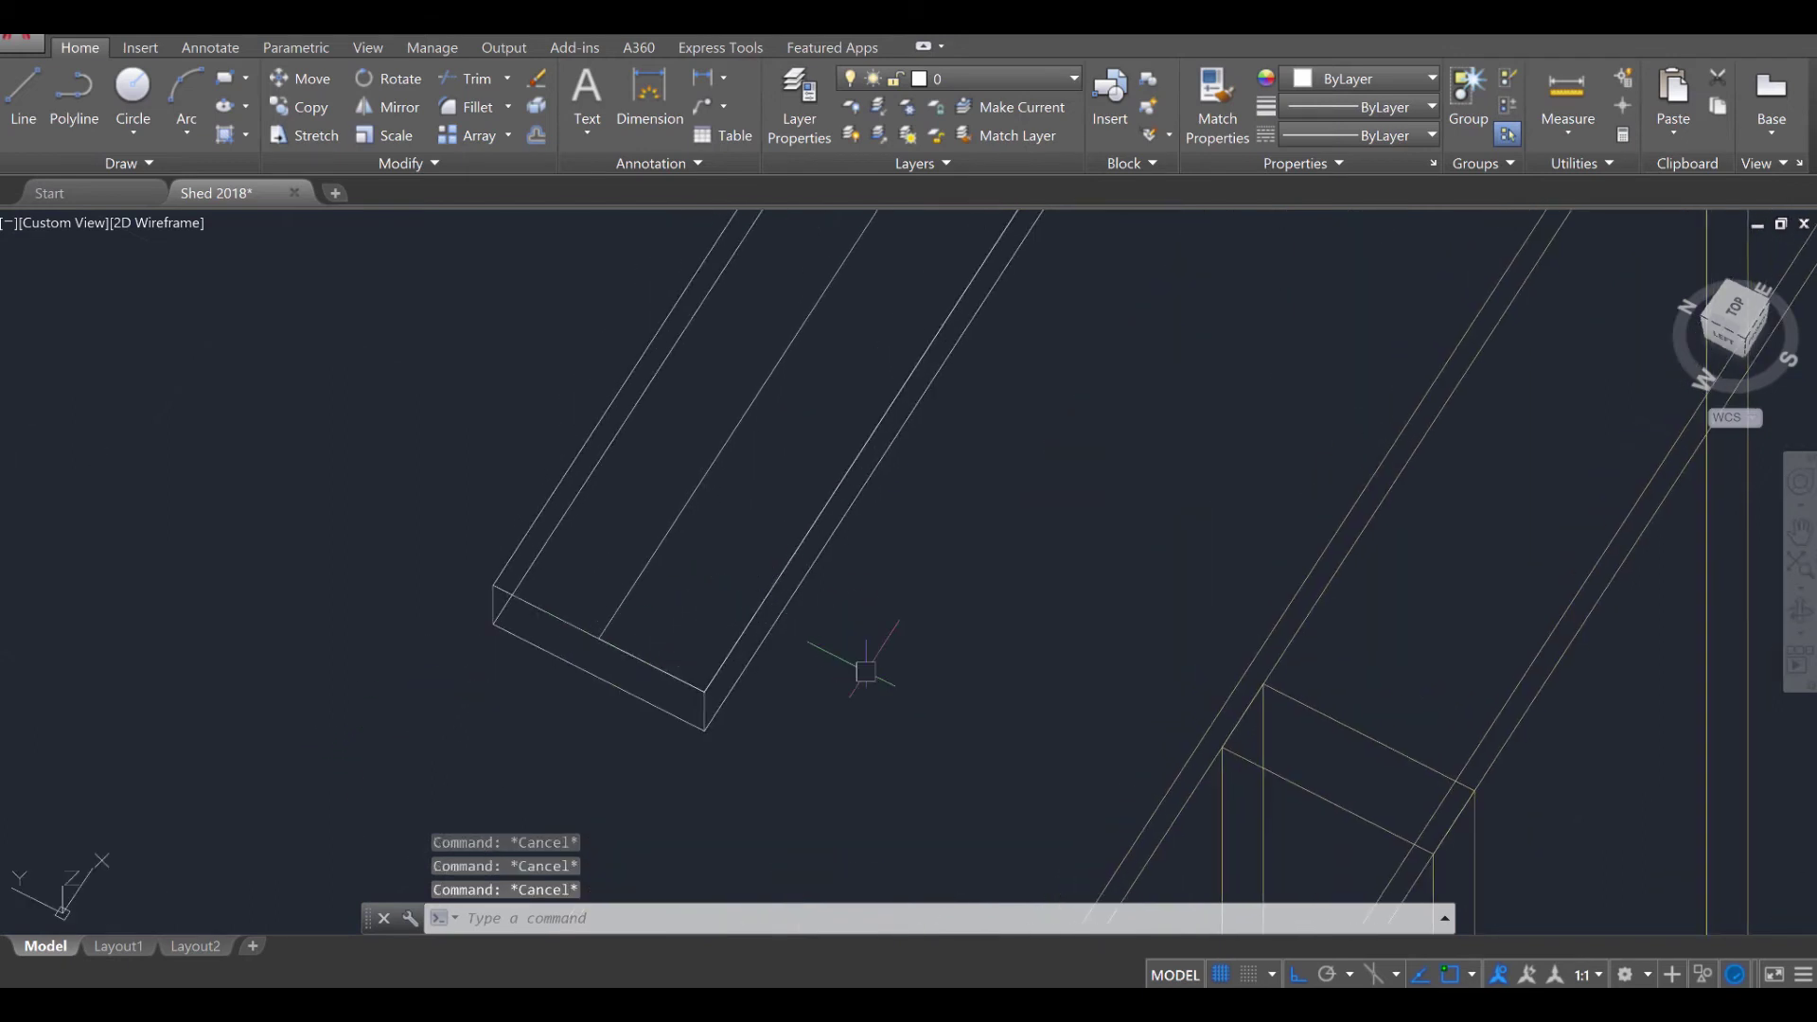
type("M")
key("Return")
left_click(615, 588)
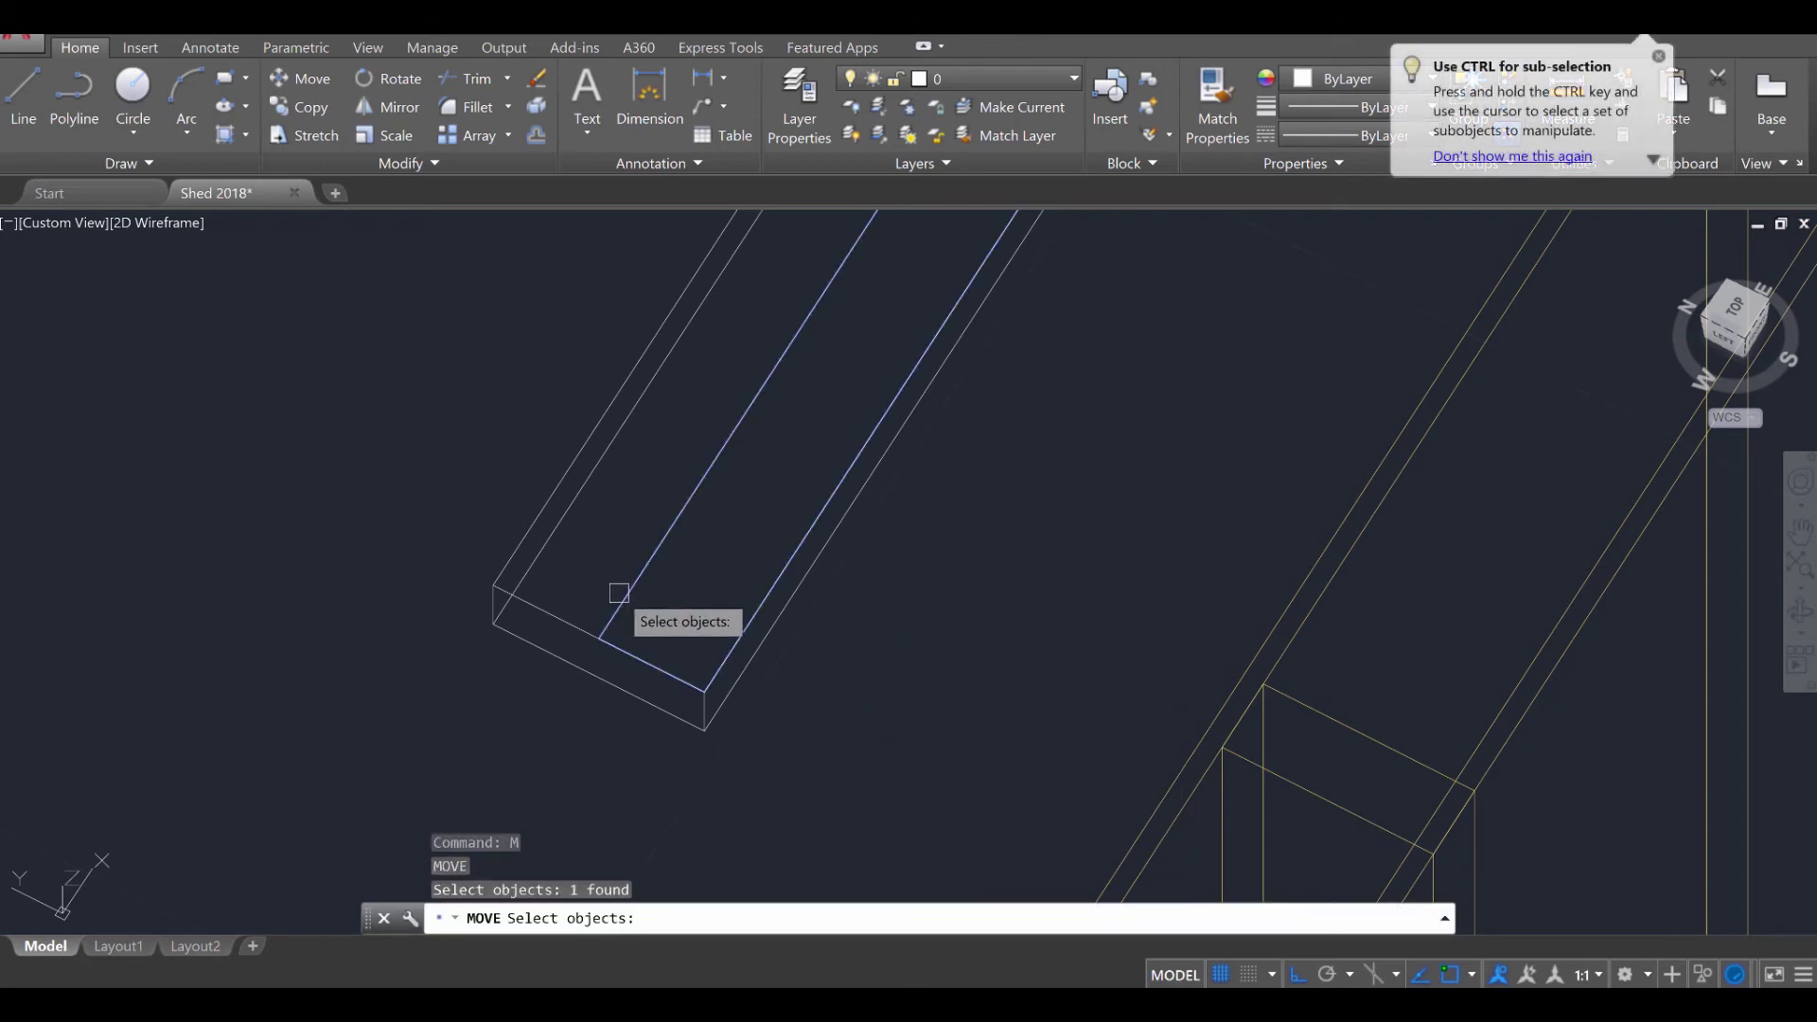
key("Return")
left_click(651, 667)
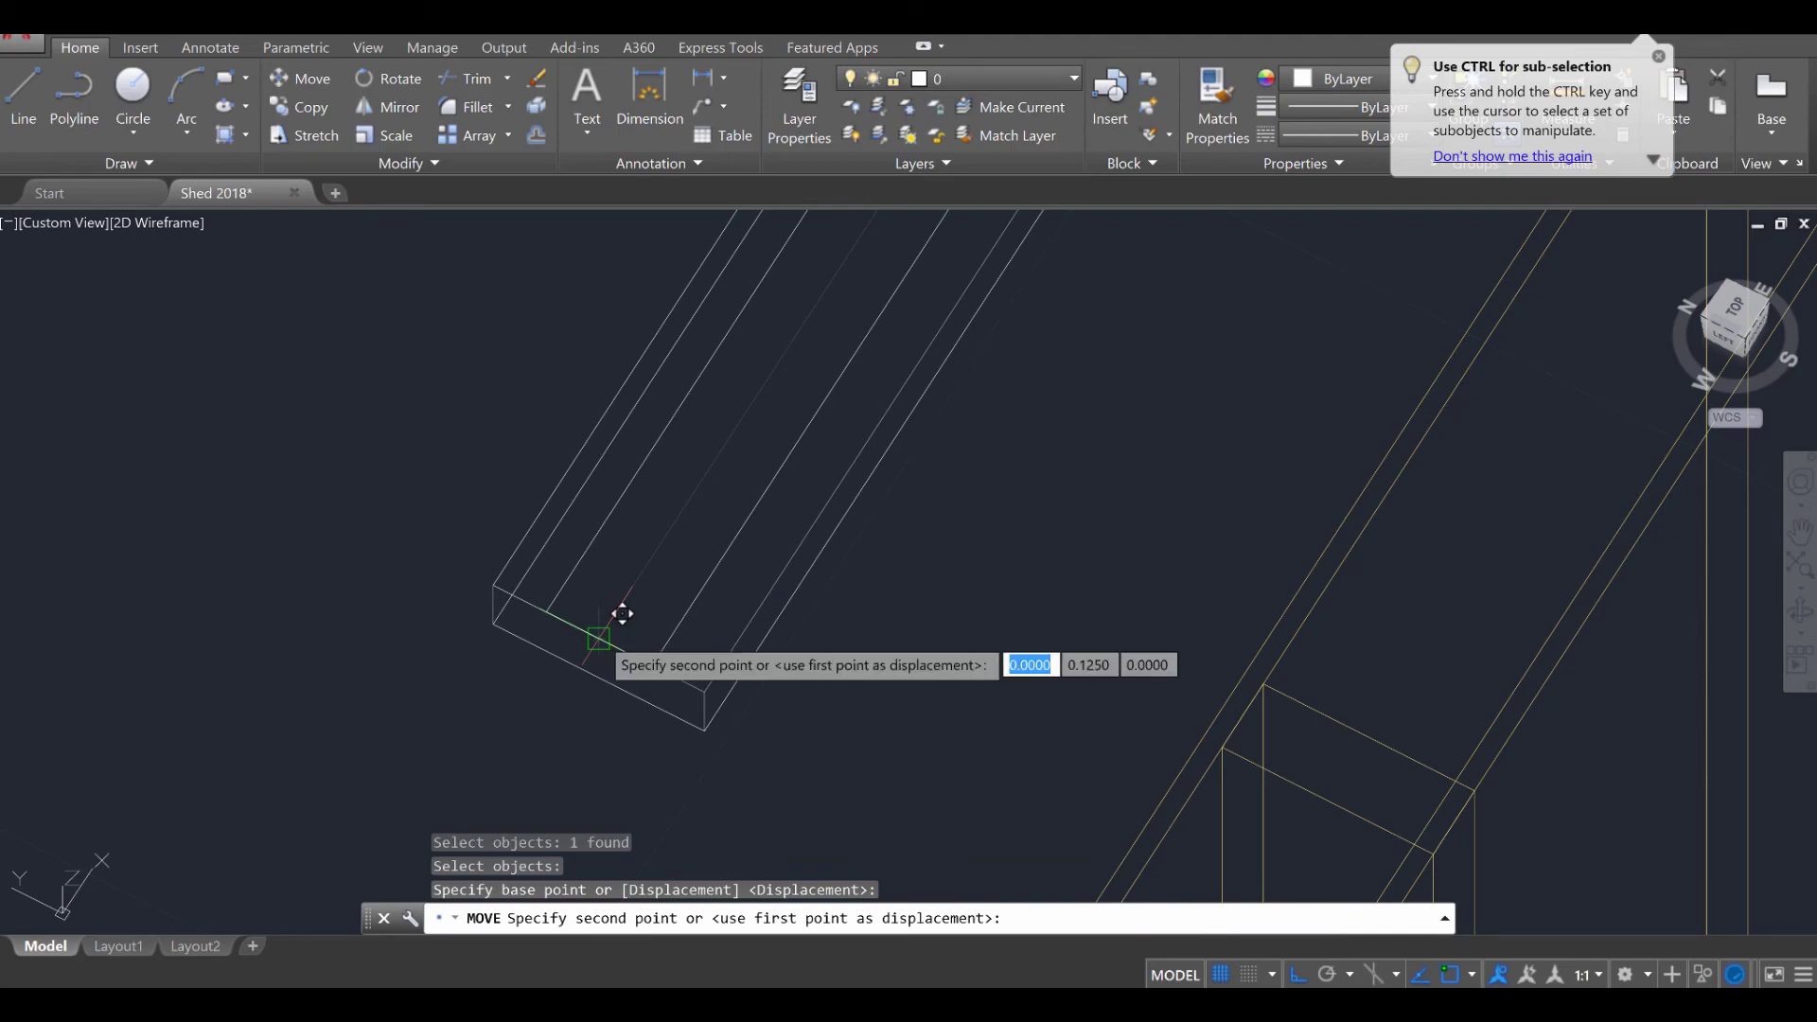
key("Escape")
scroll(705, 653, "down", 4)
scroll(705, 653, "down", 3)
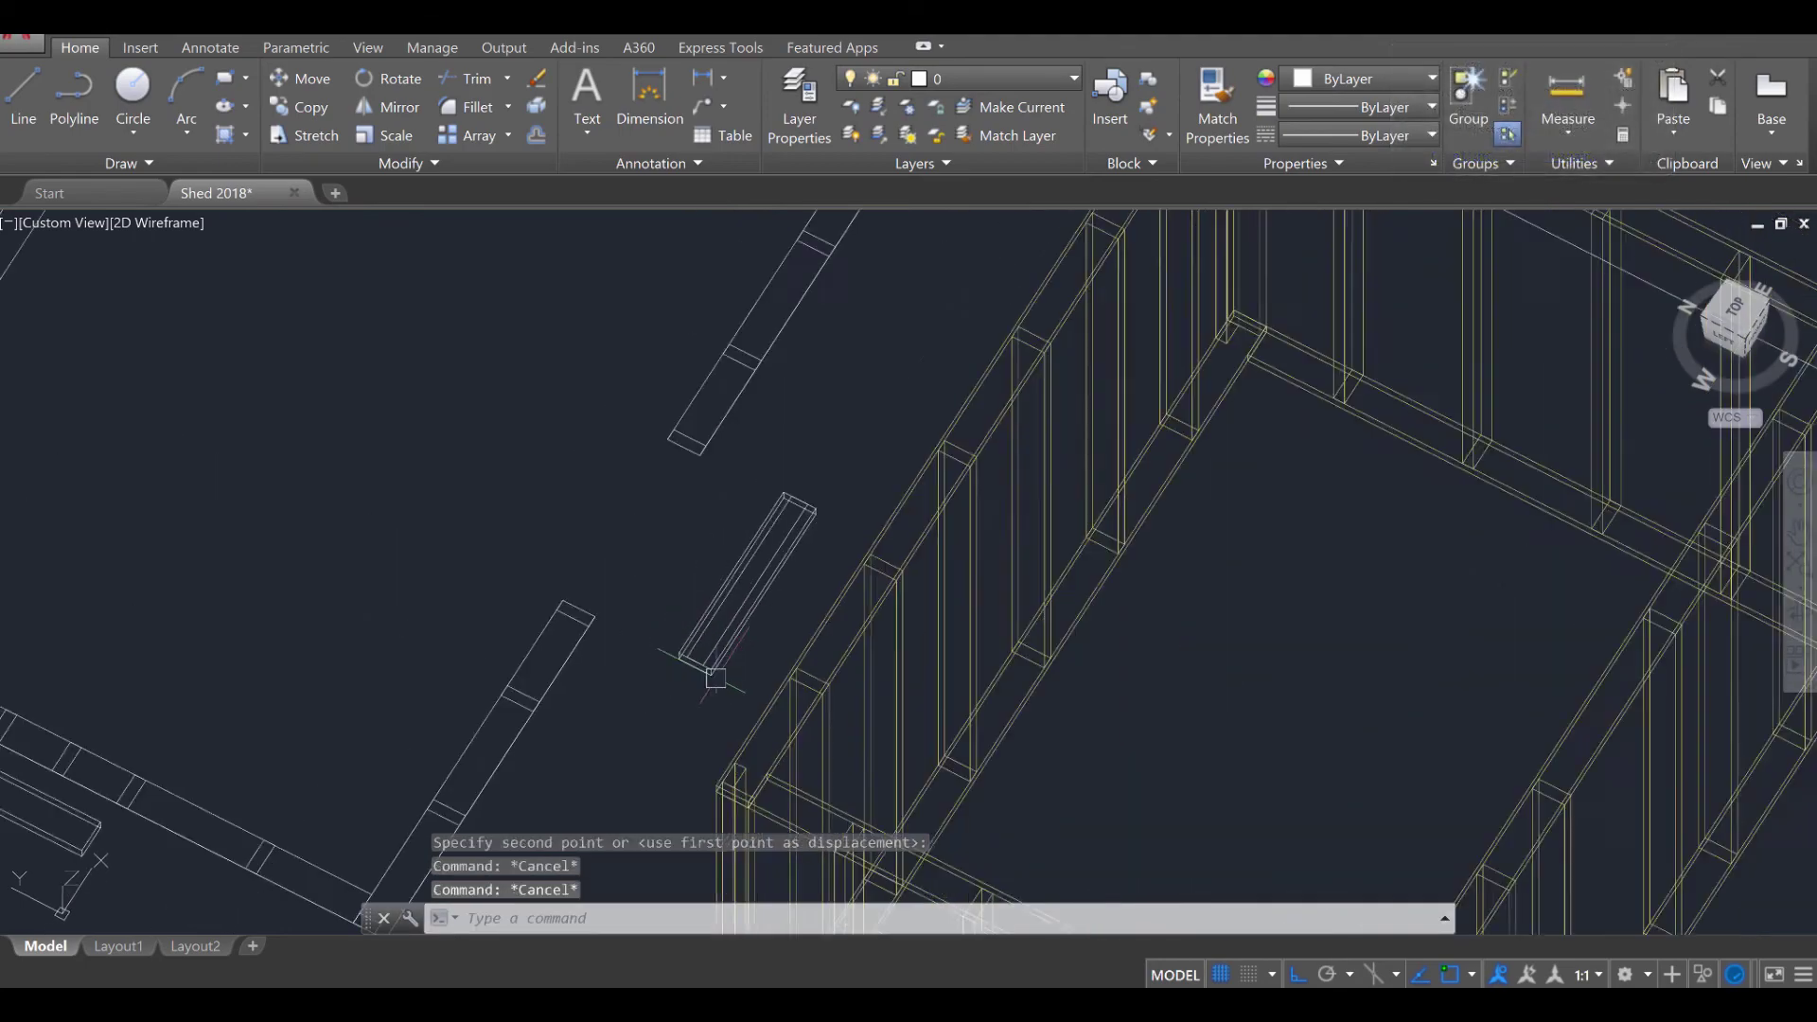
middle_click_drag(706, 653, 719, 602, "shift")
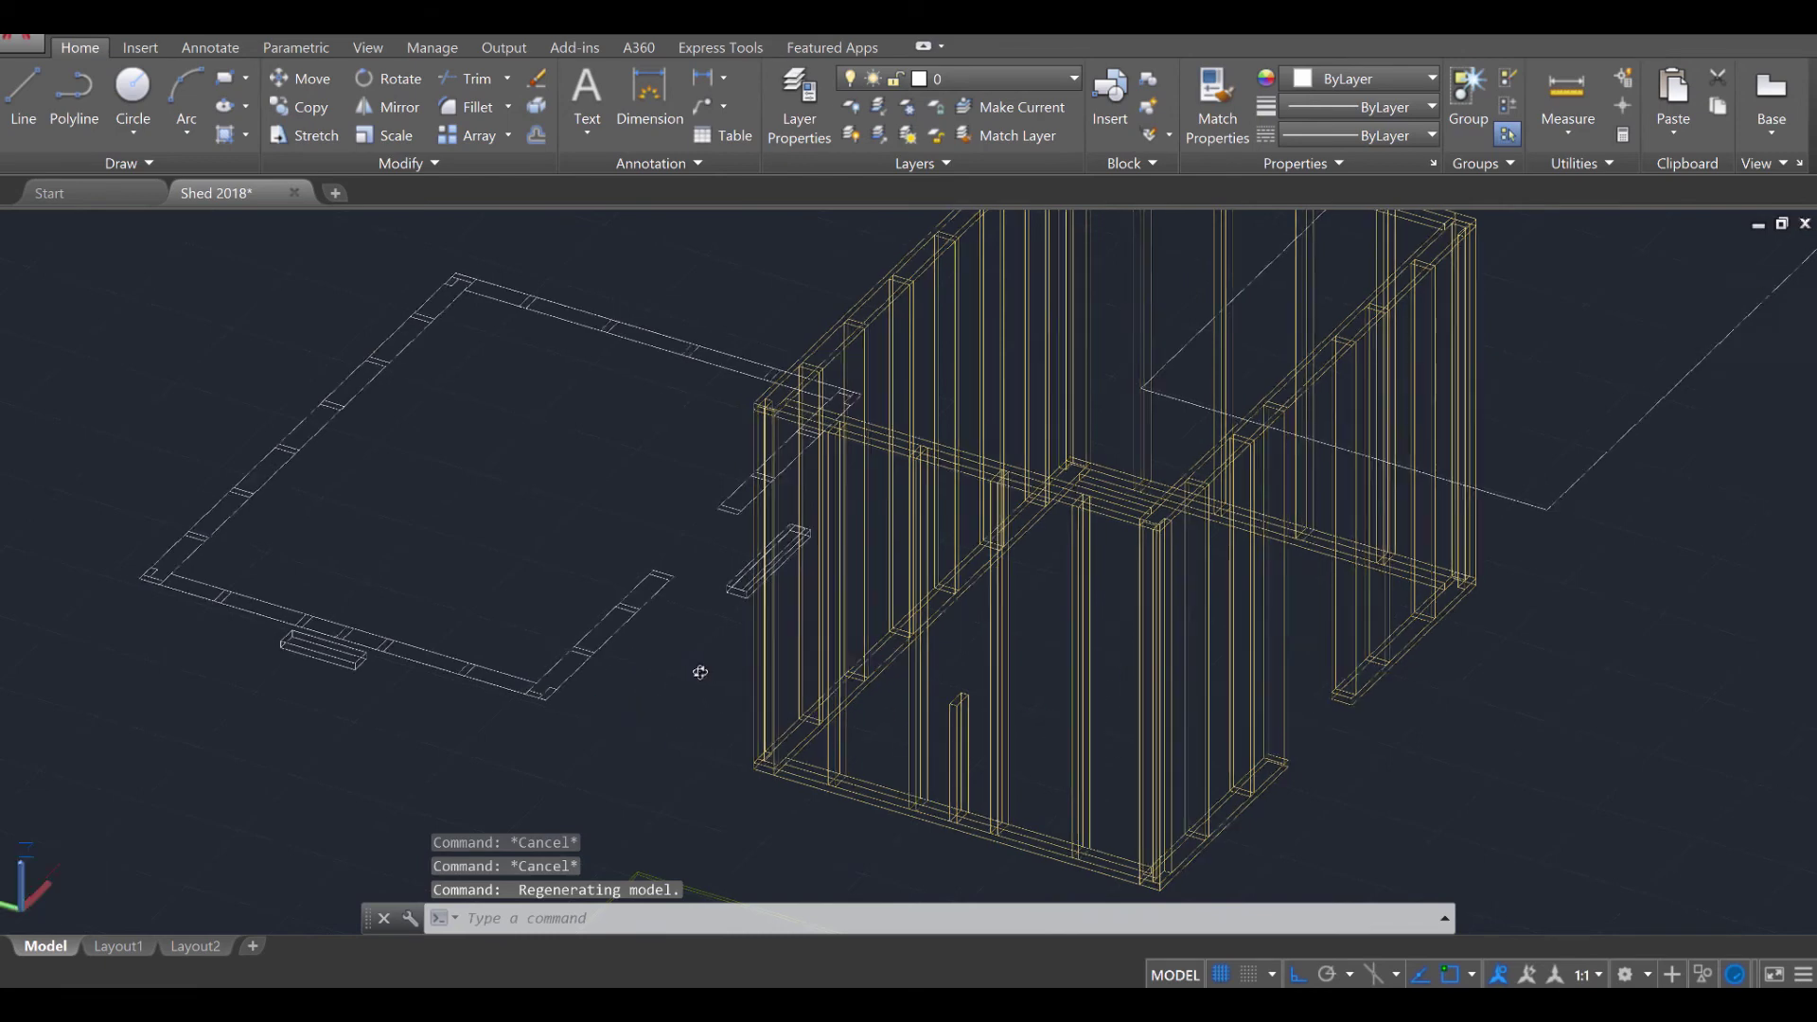
Copy the left-wall opening's extruded plate by its lower outer corner into the 3D frame, onto the bottom plate between the opening's full-height studs.
middle_click_drag(698, 673, 754, 540, "shift")
scroll(544, 727, "up", 5)
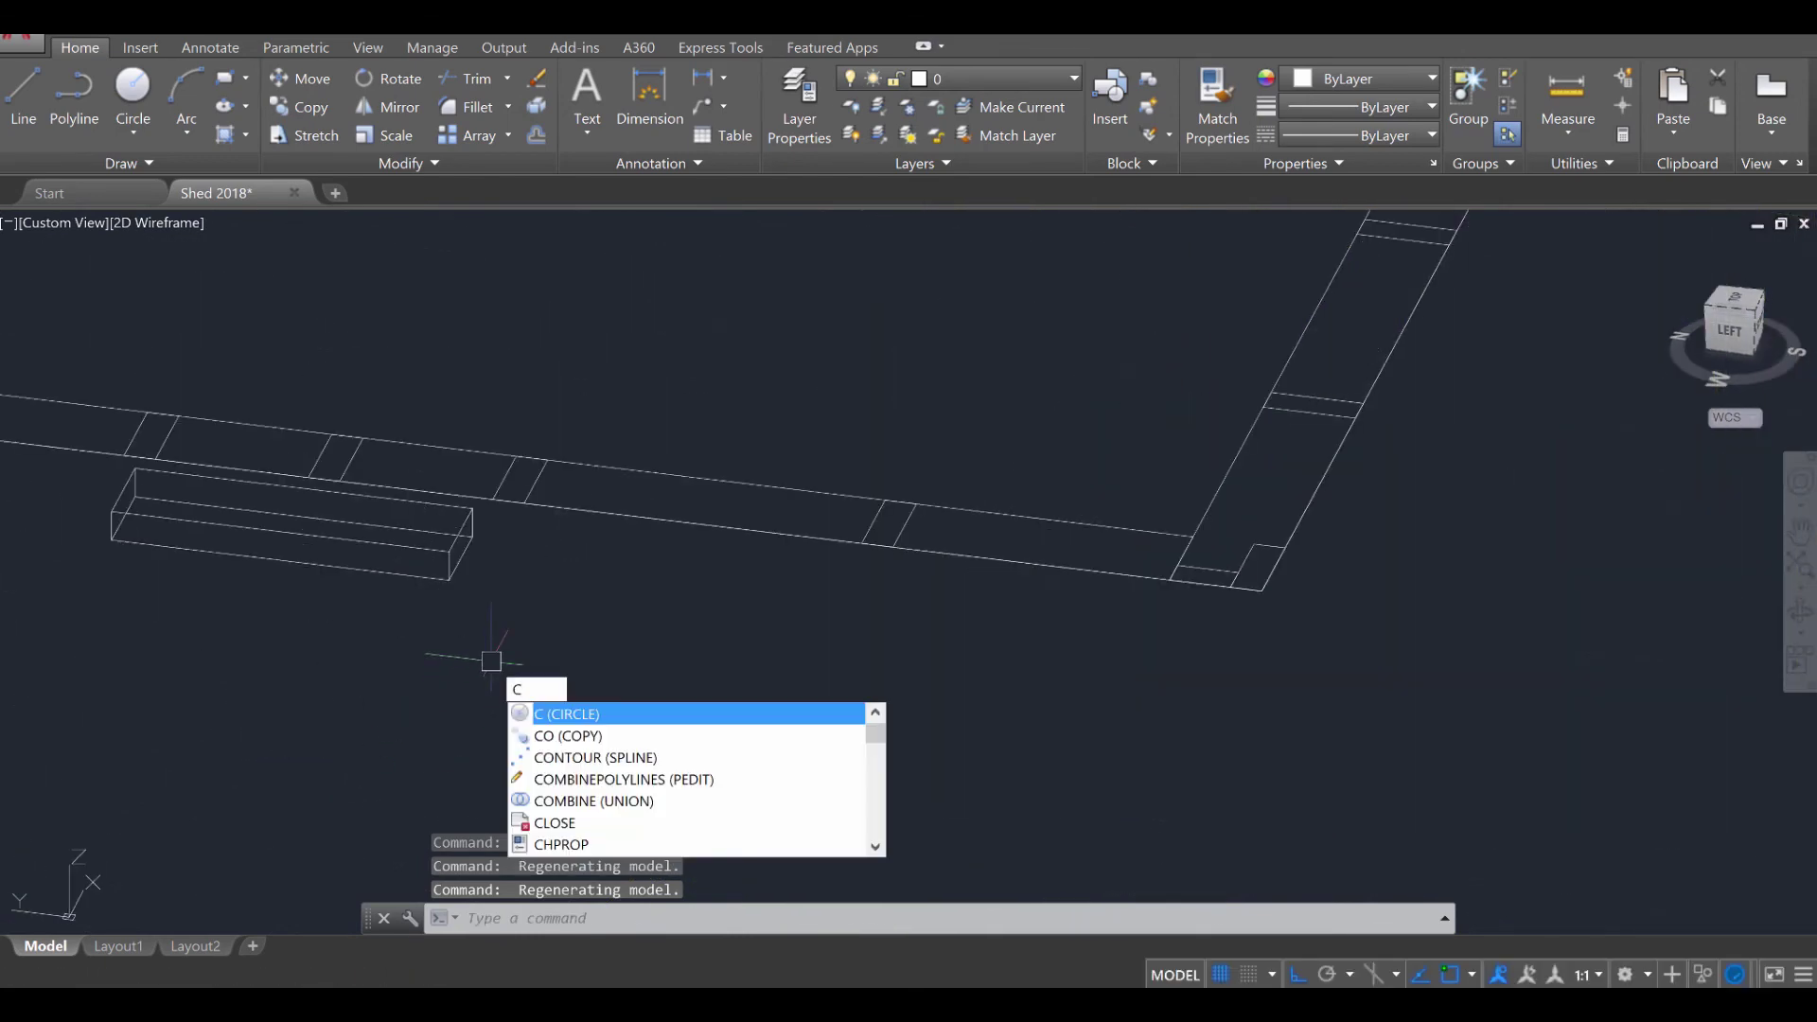
key("Down")
key("Return")
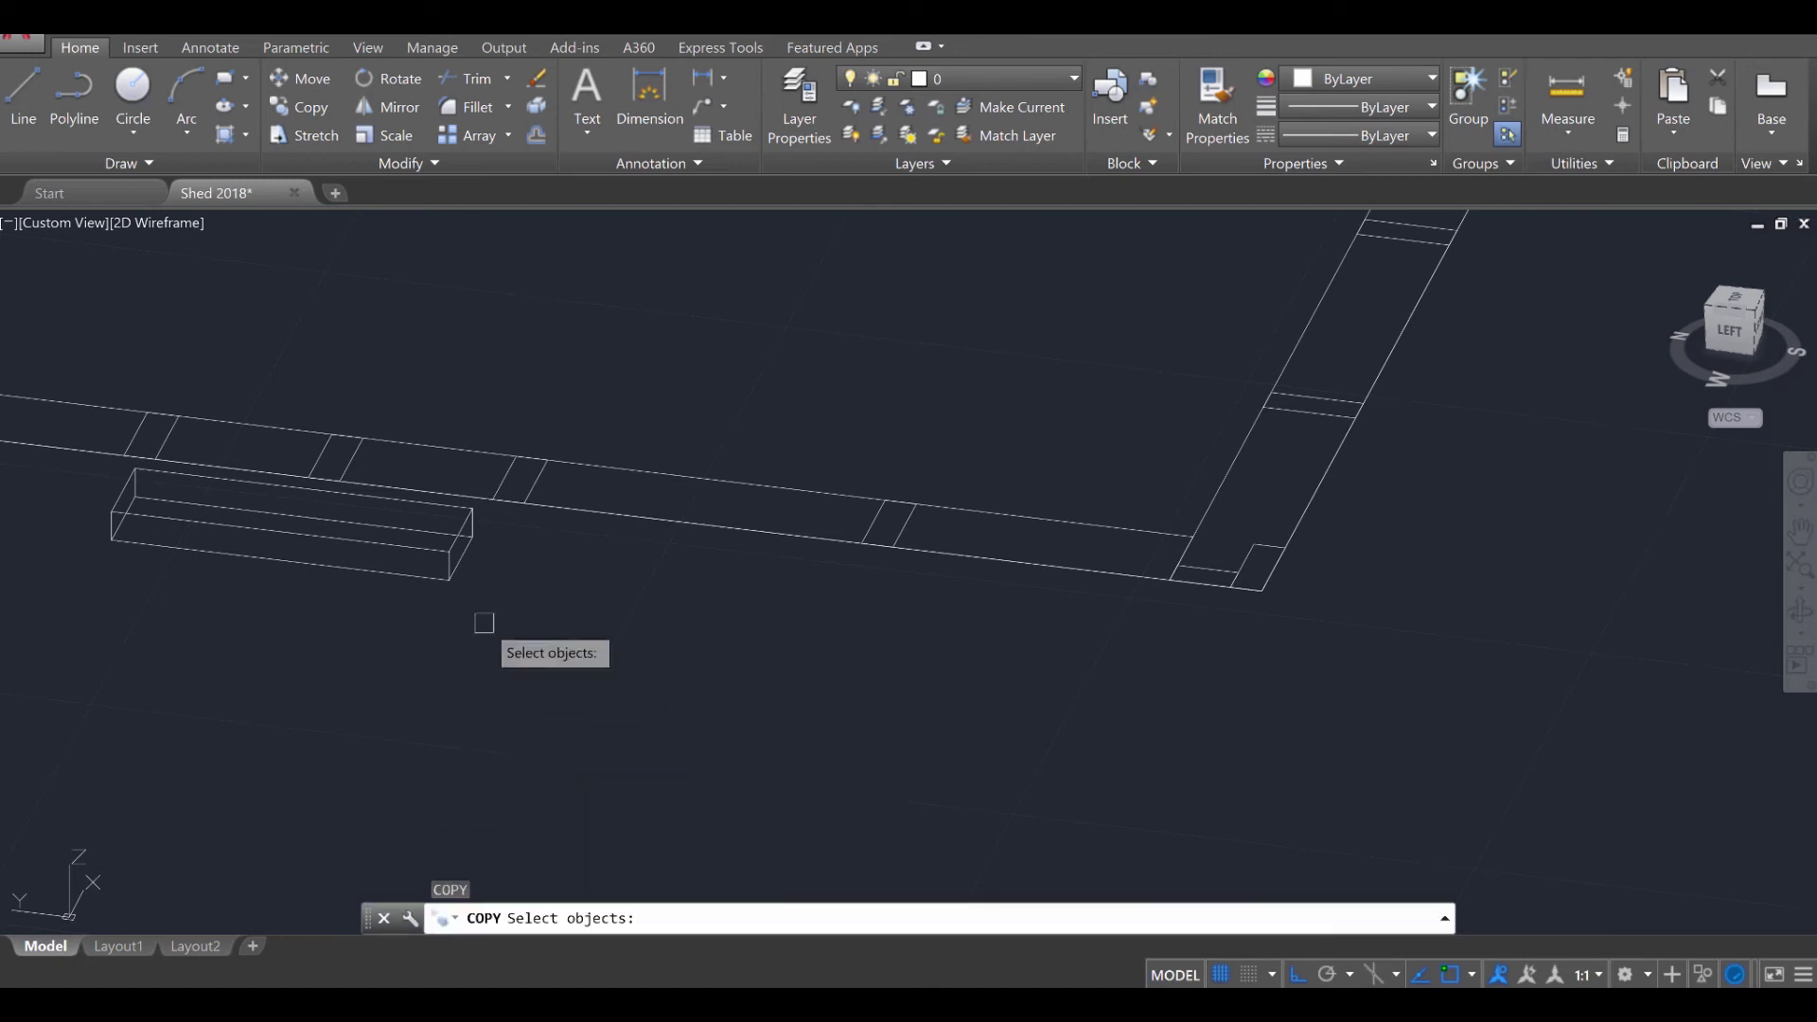
left_click(457, 574)
key("Return")
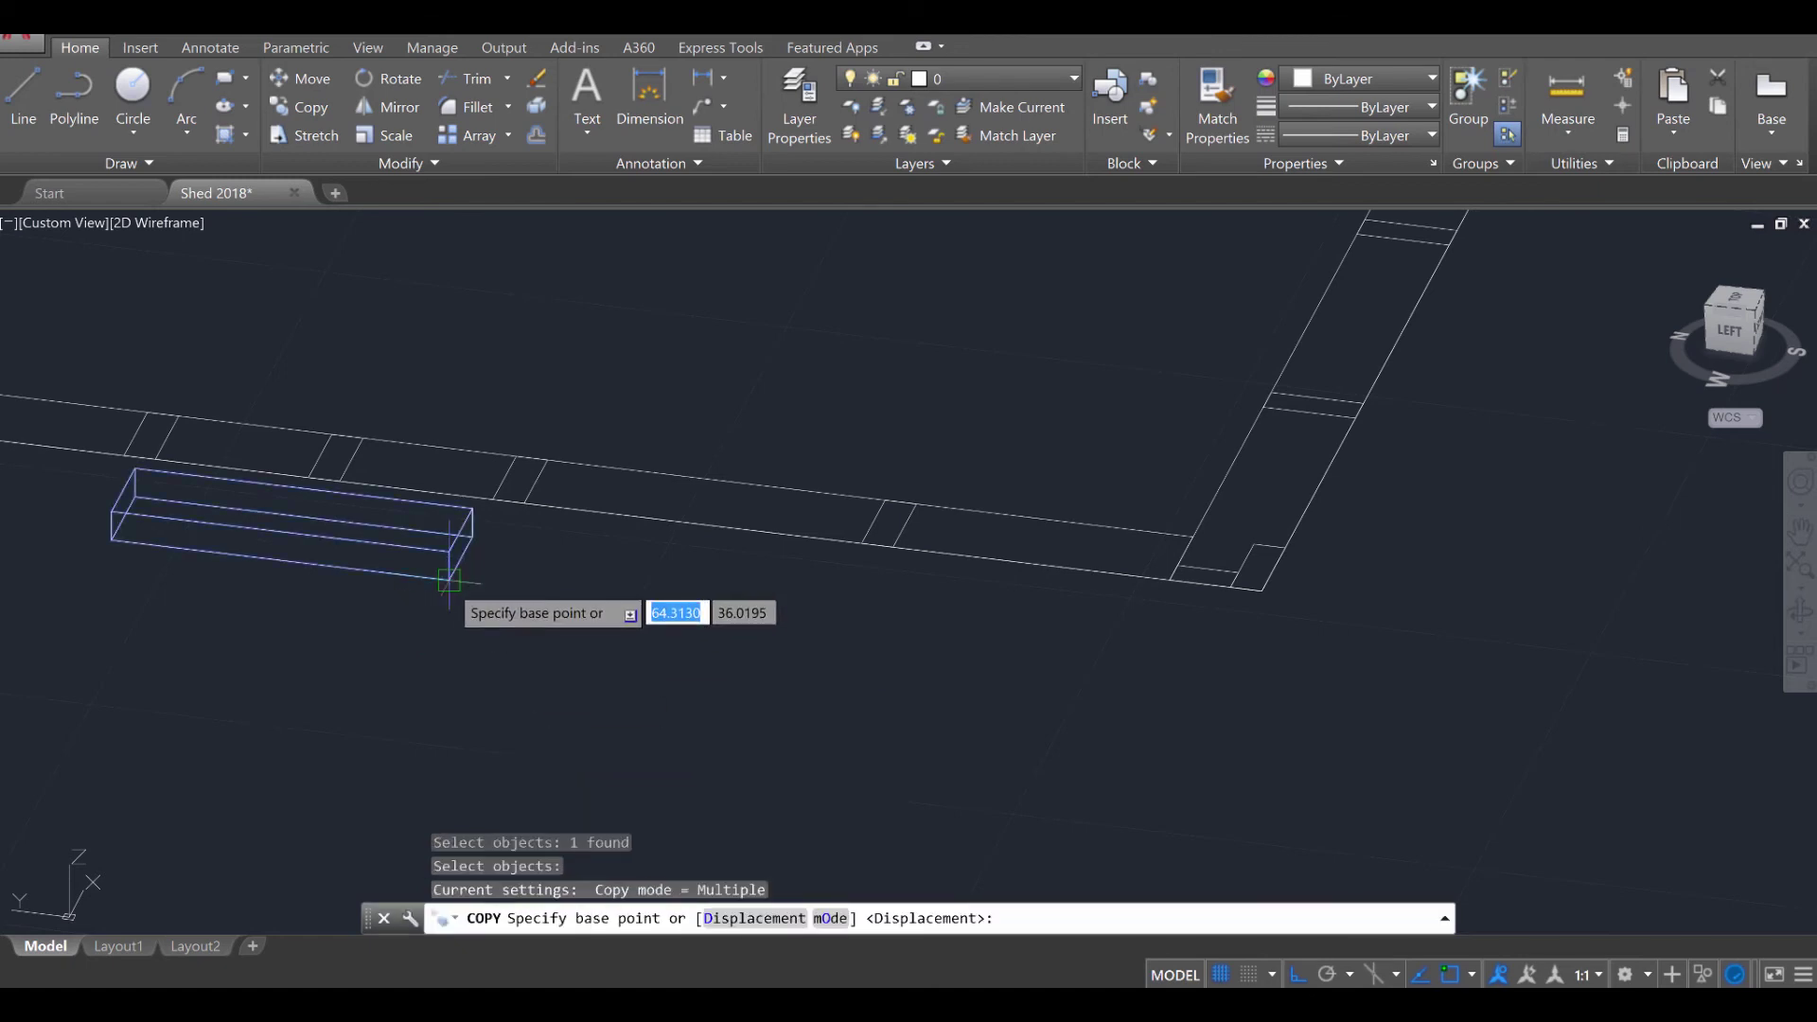
left_click(452, 579)
scroll(458, 581, "down", 5)
scroll(1159, 662, "up", 4)
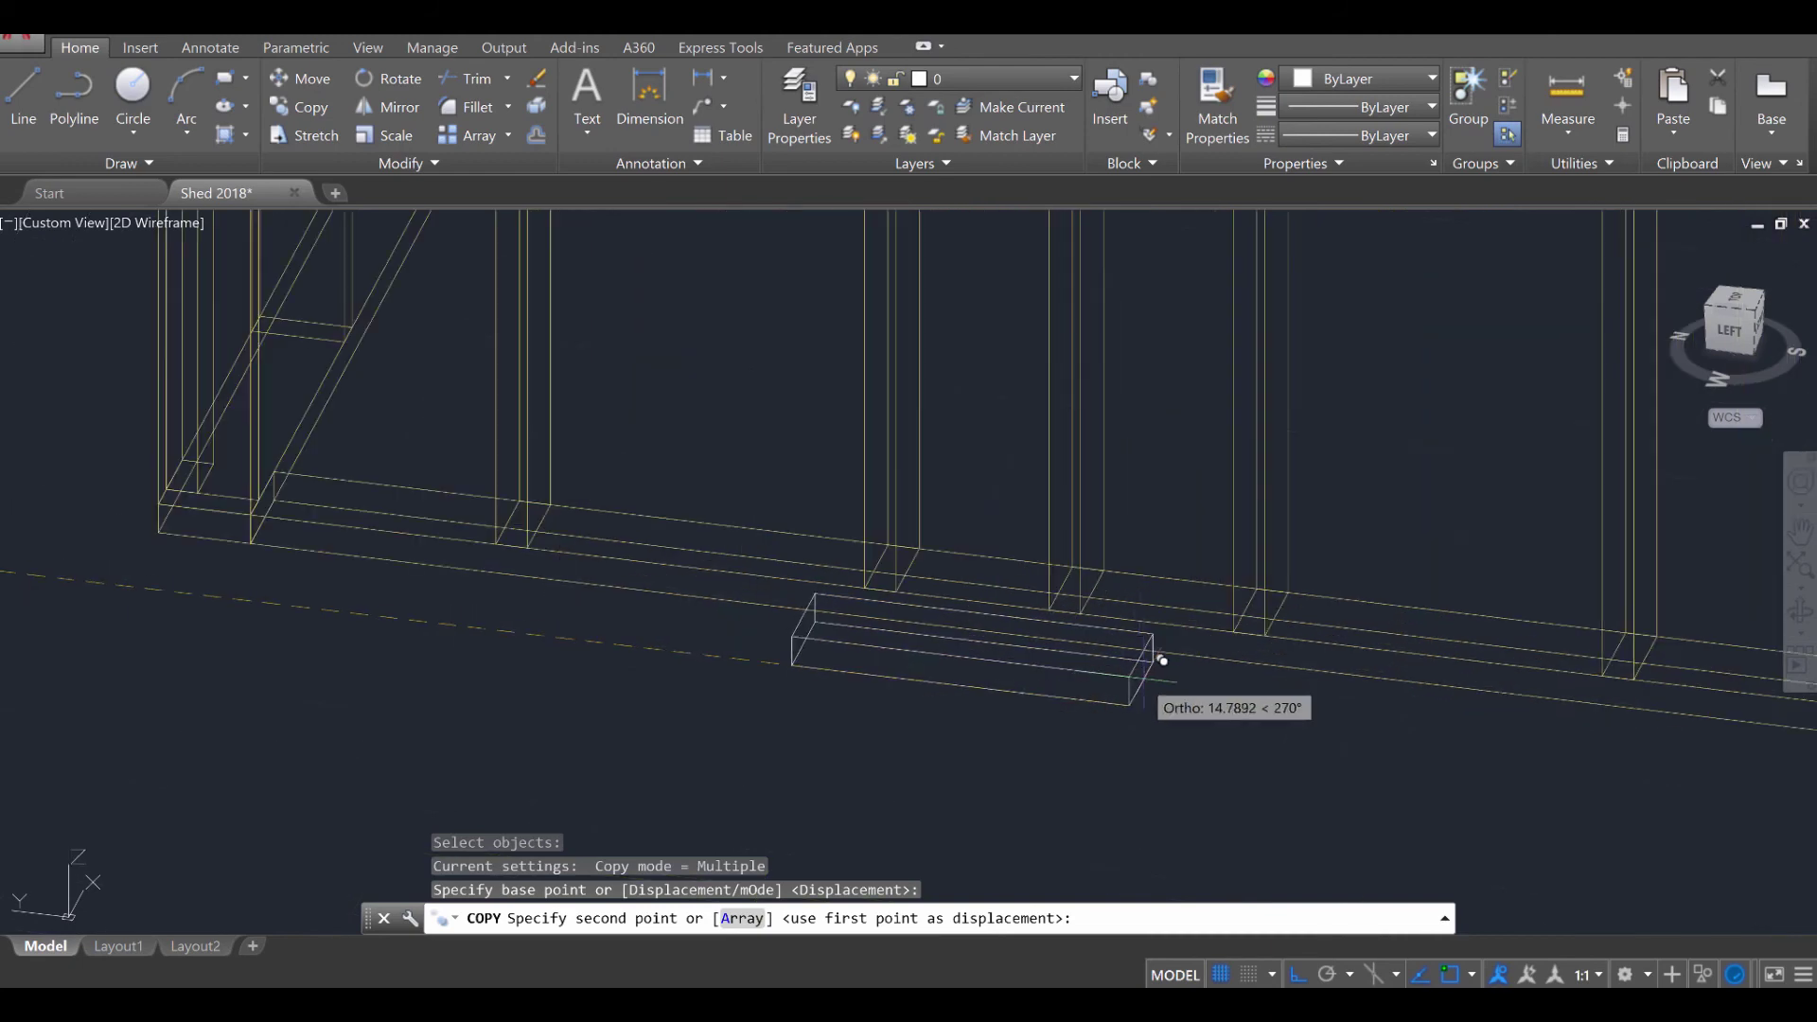
left_click(1235, 628)
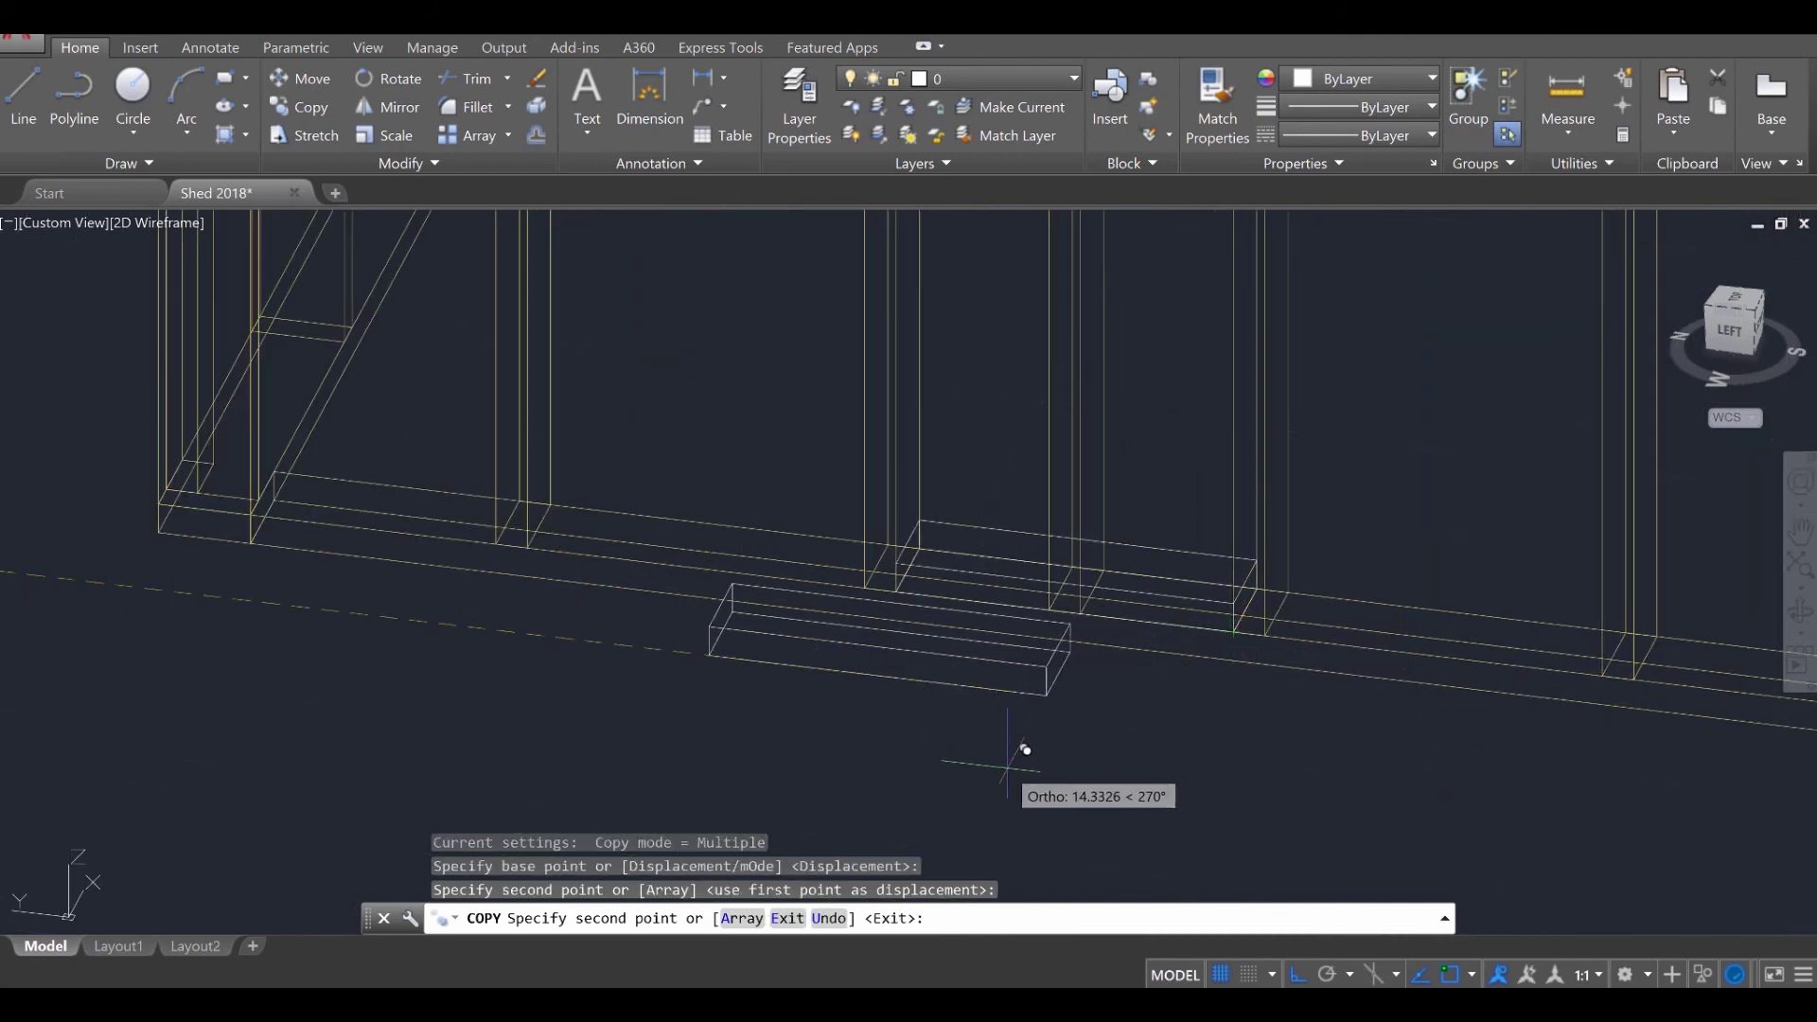
key("Escape")
middle_click_drag(1075, 743, 1024, 776)
scroll(1080, 712, "down", 3)
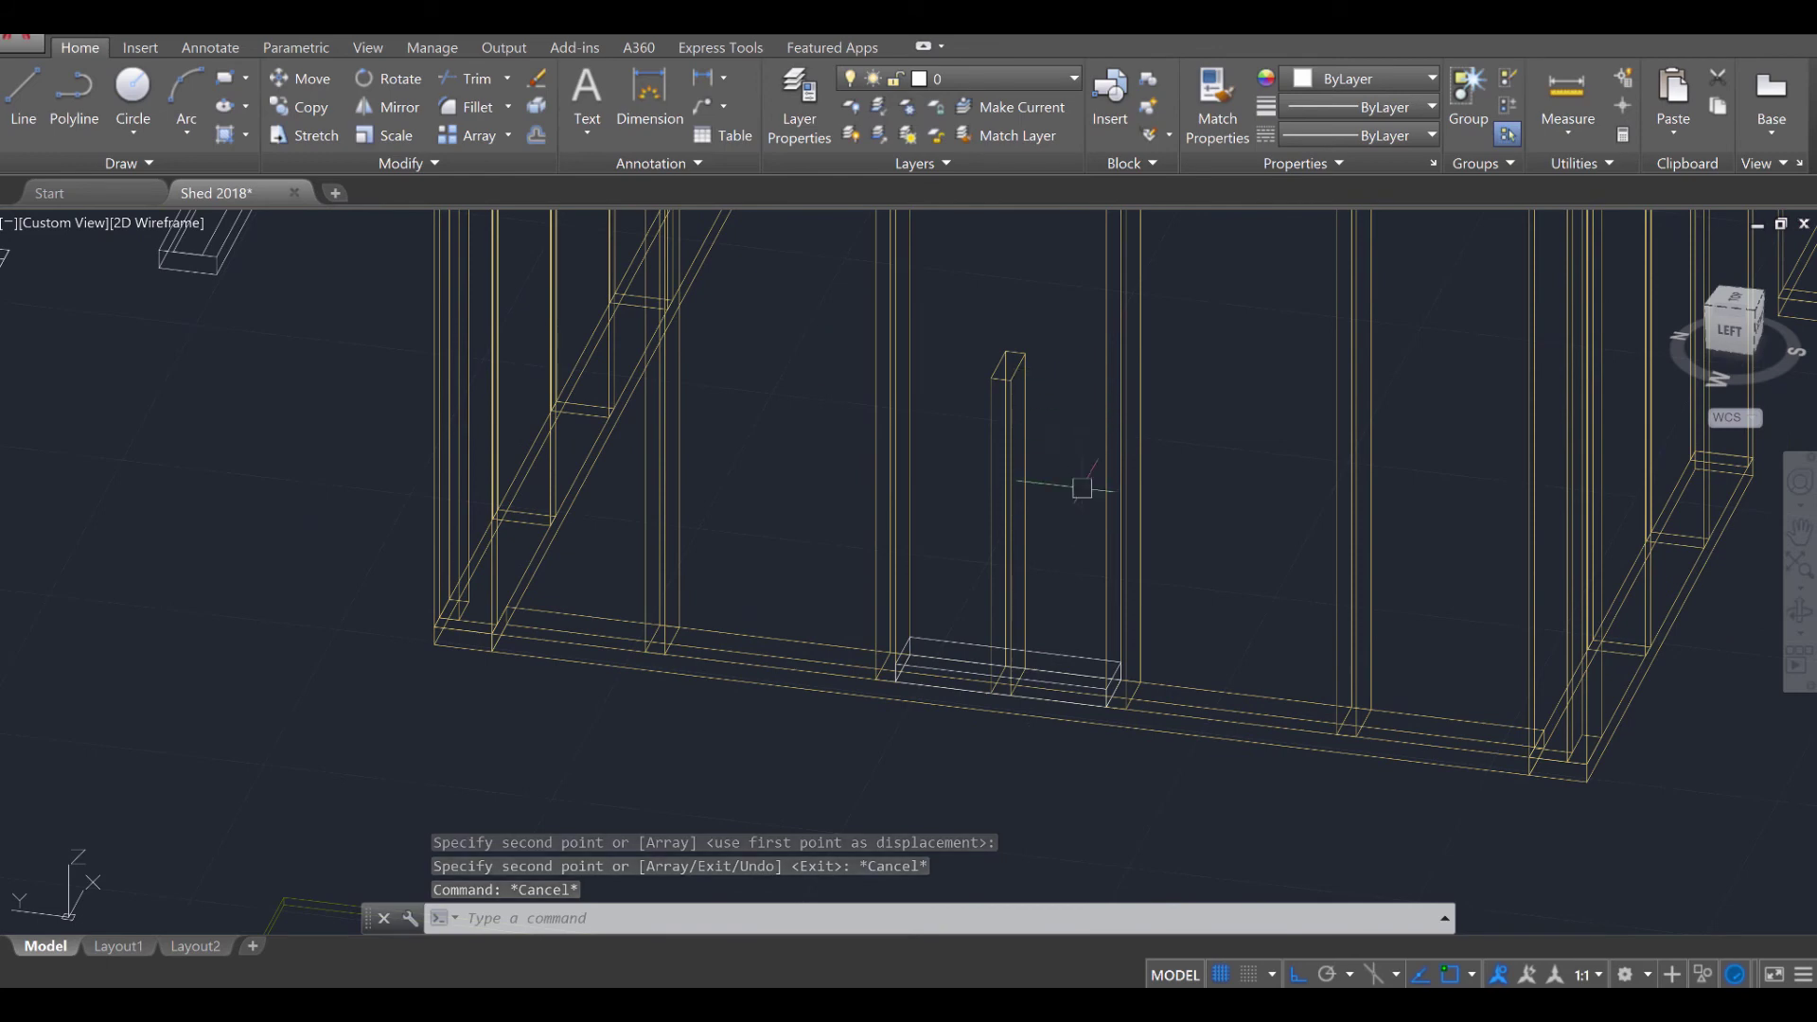
Copy the plate between the left wall's opening studs vertically upward at distances of 3 and 6.17.
type("C")
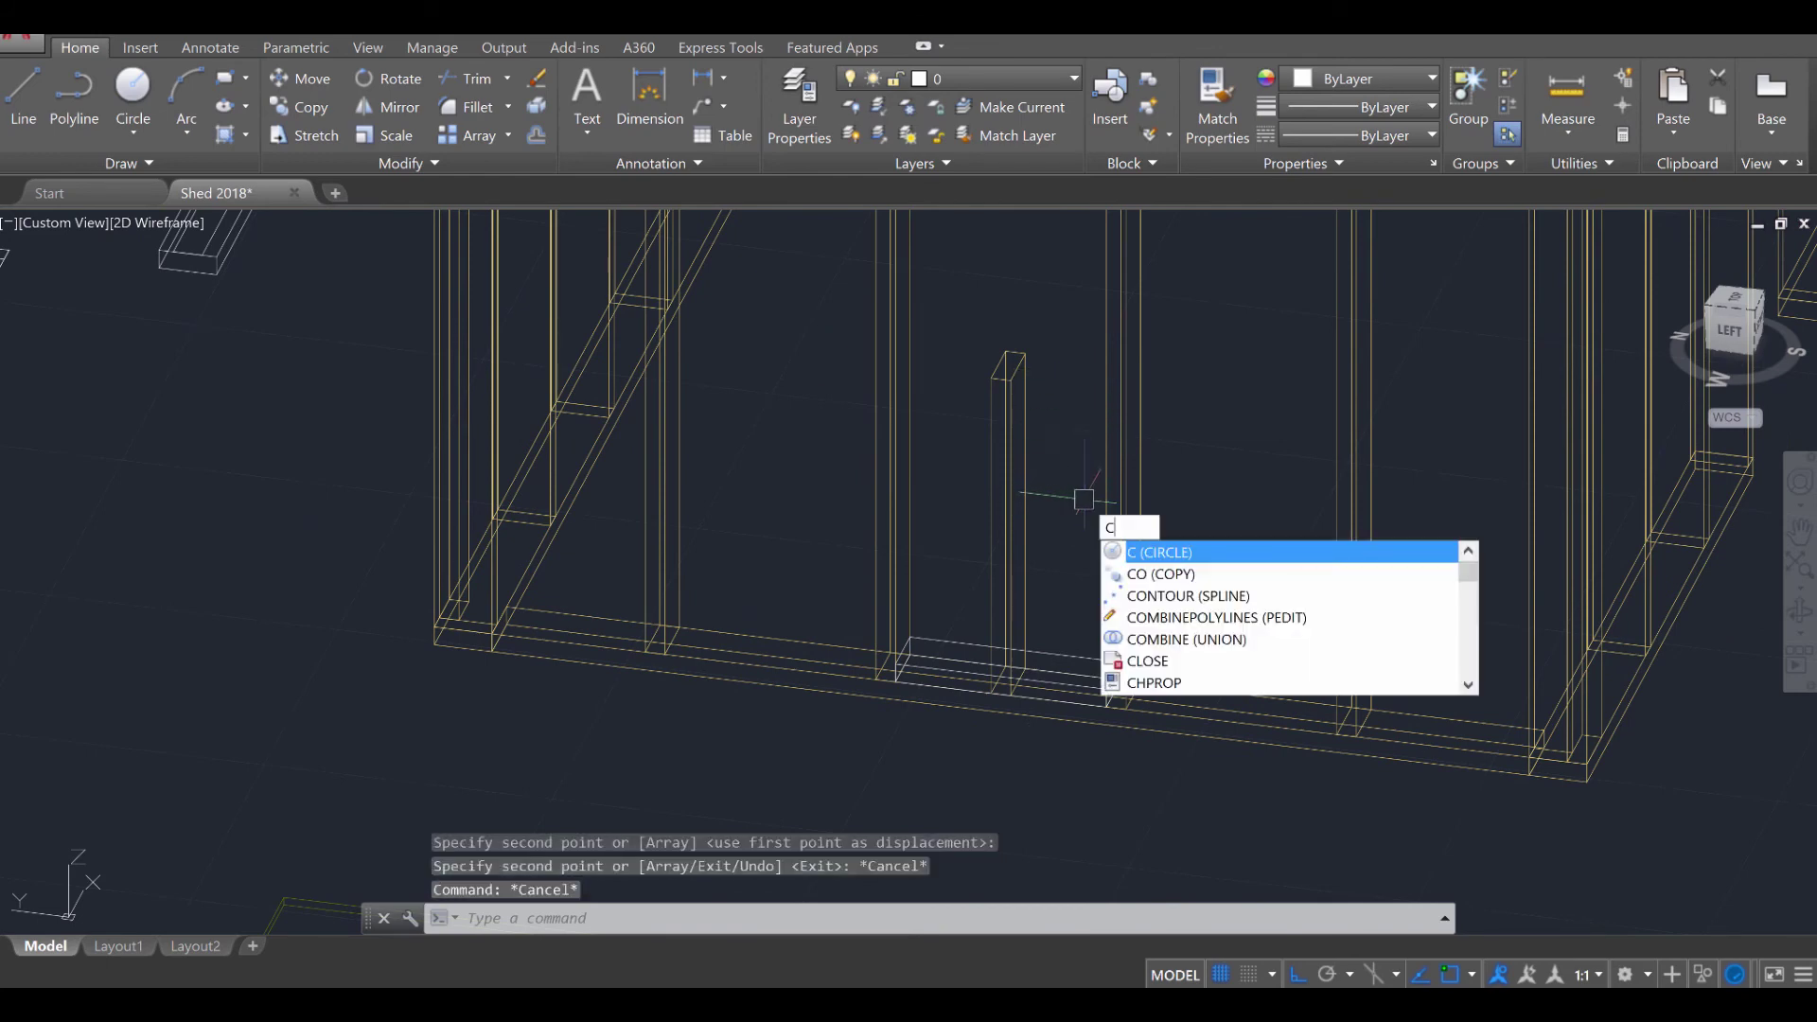
left_click(1126, 573)
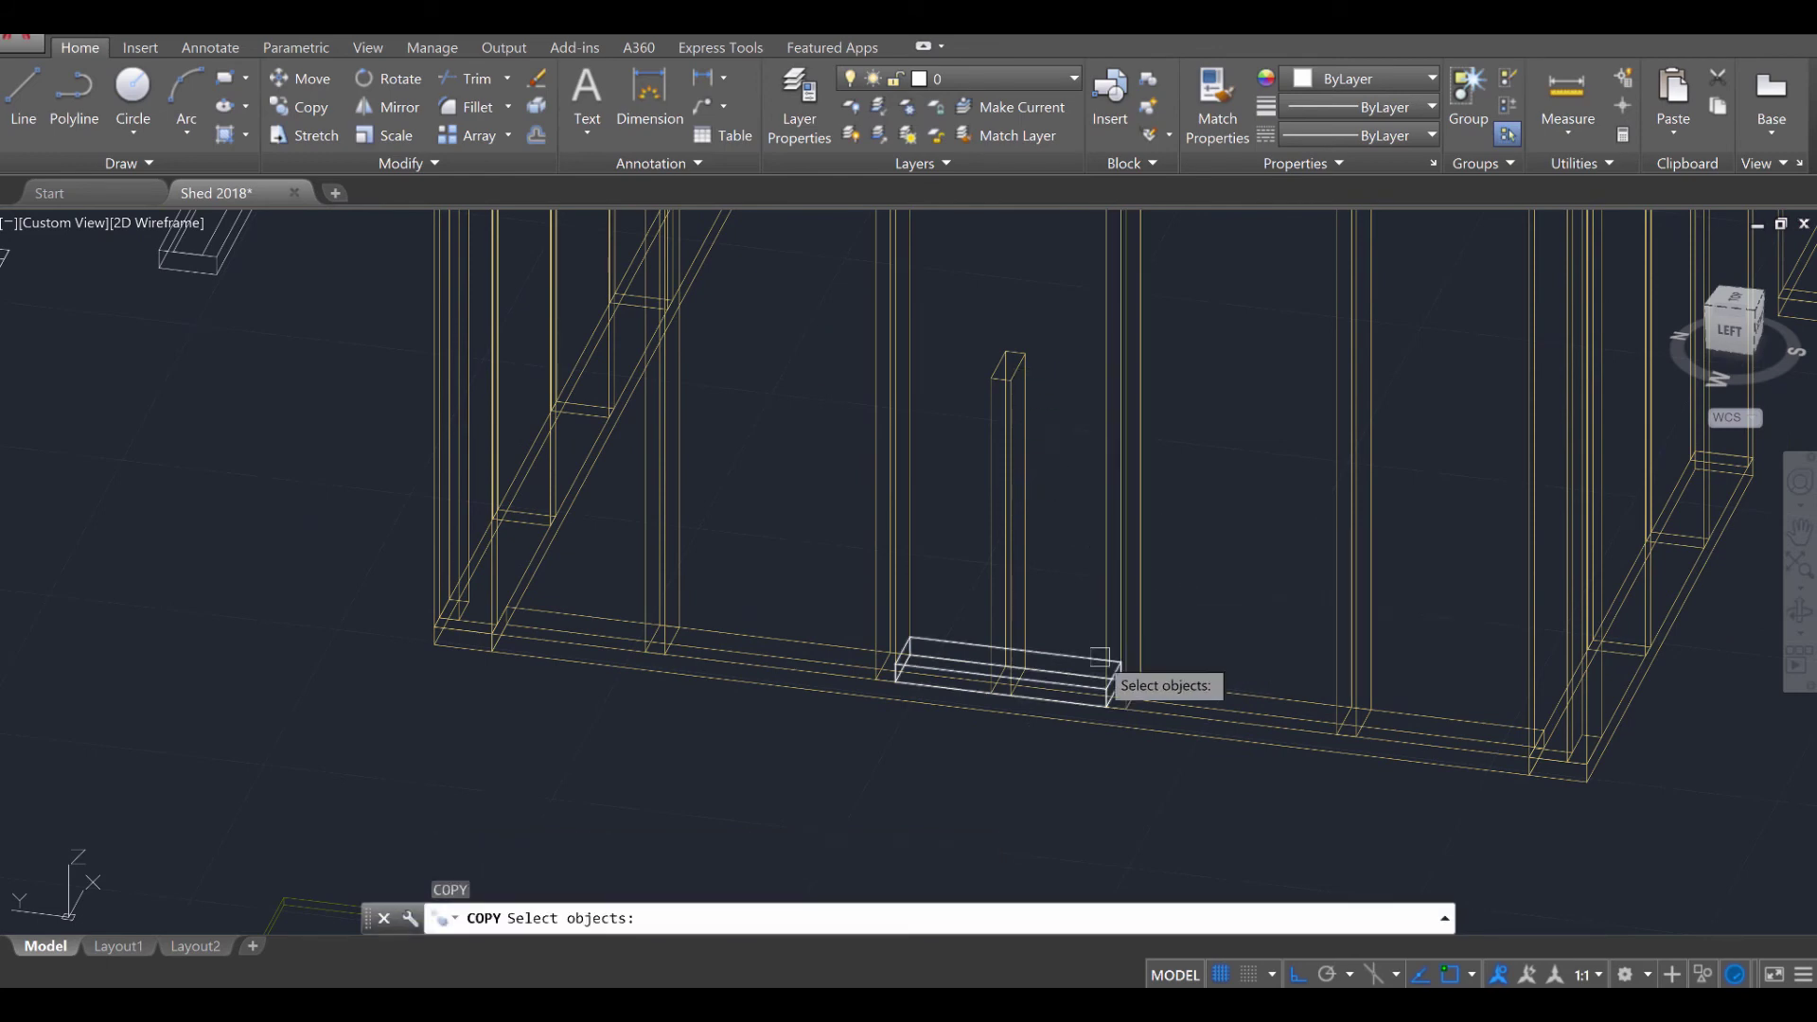
left_click(1098, 689)
scroll(1099, 702, "up", 3)
key("Return")
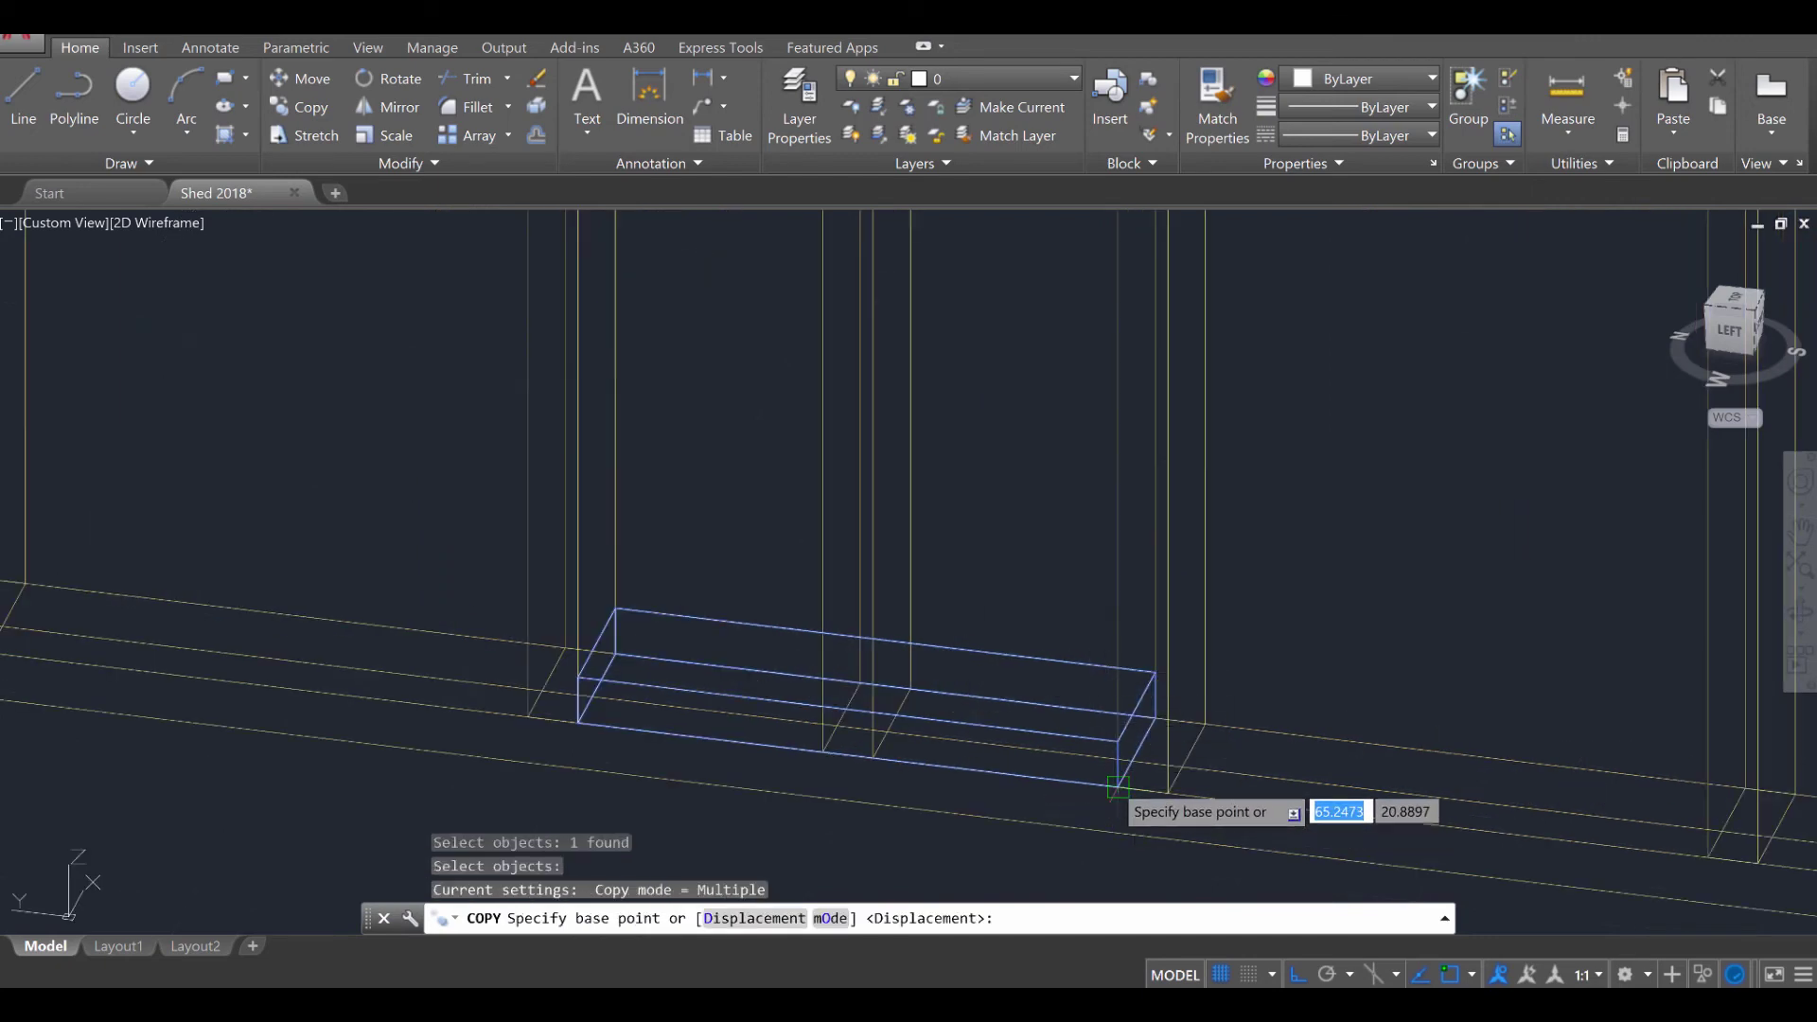
left_click(1118, 785)
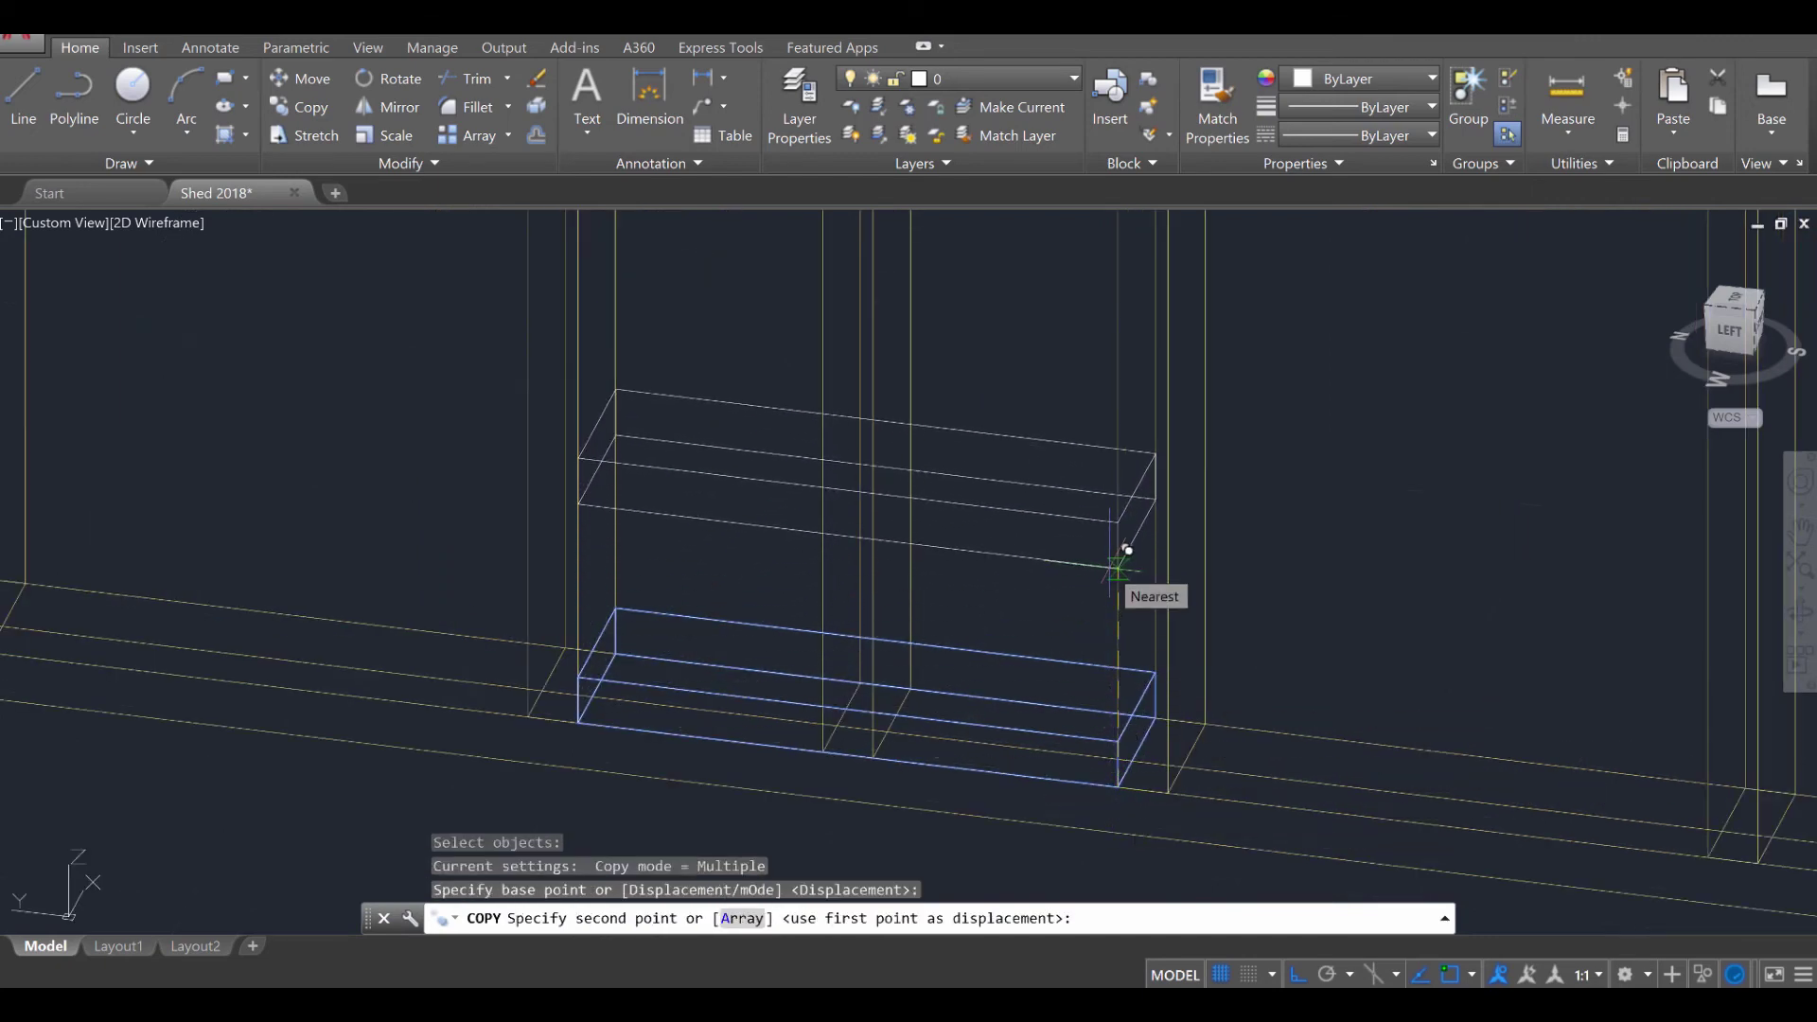
type("3")
key("Return")
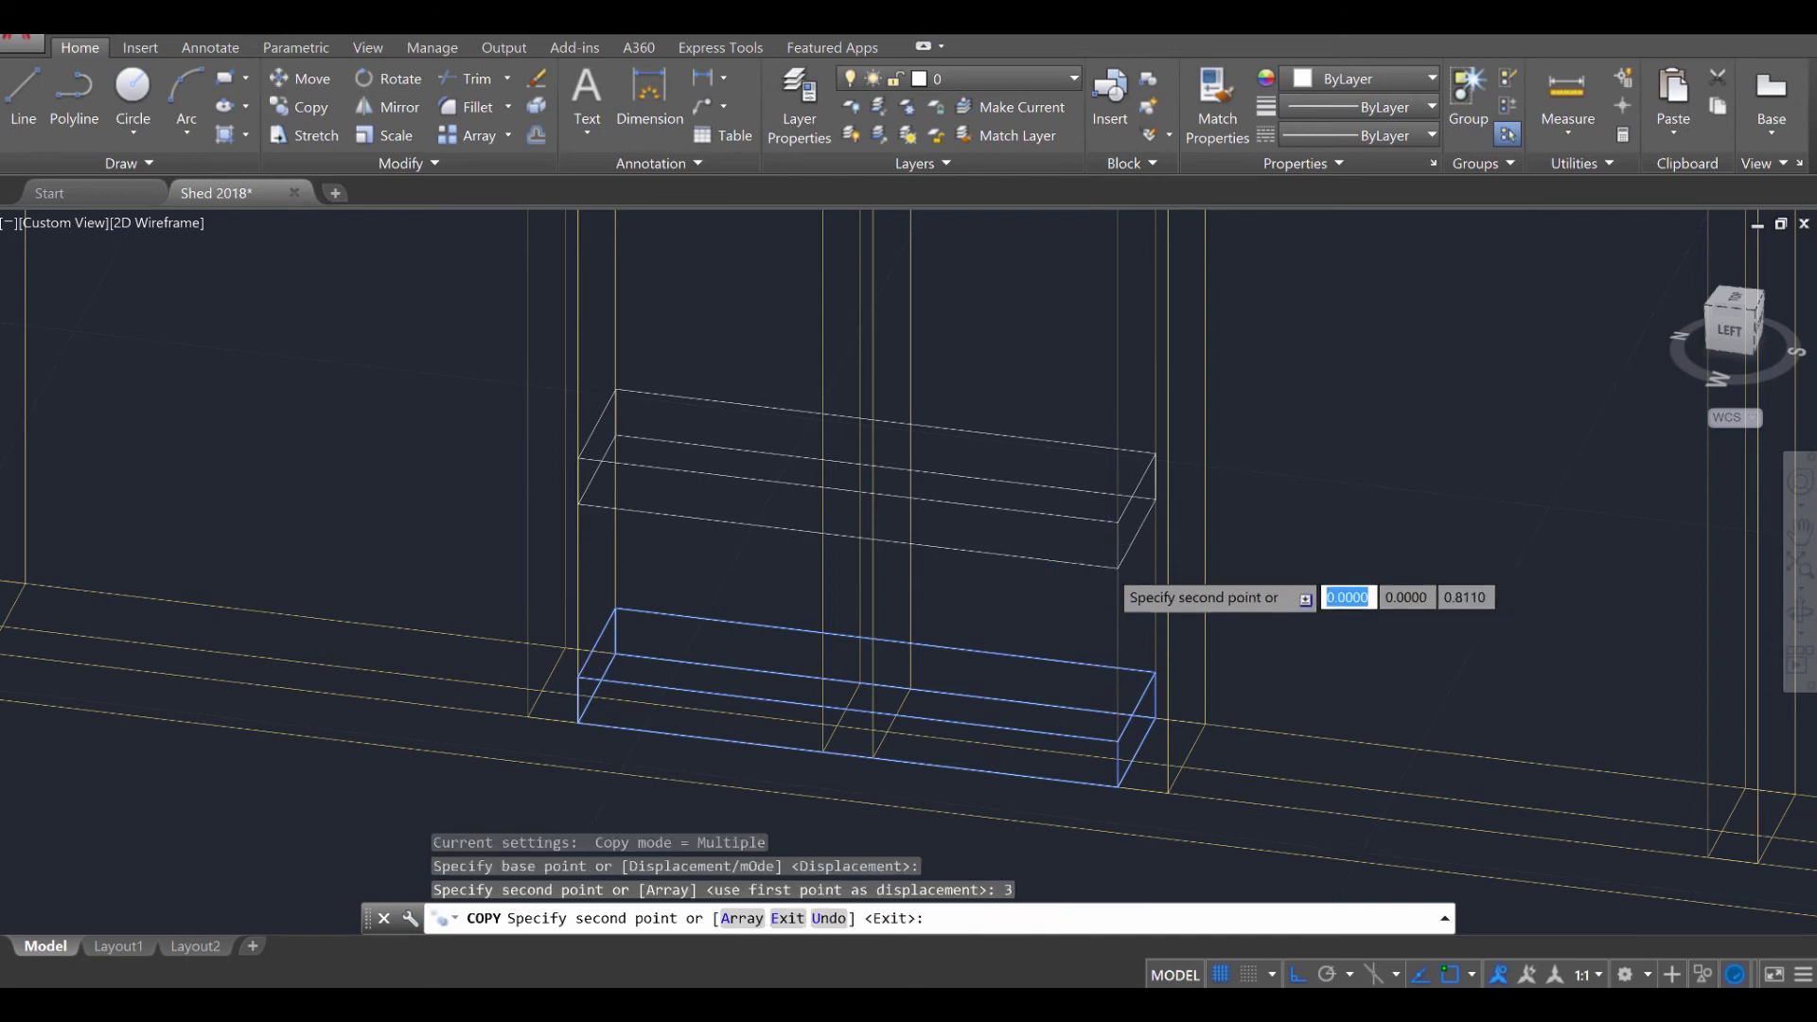
scroll(1124, 543, "down", 3)
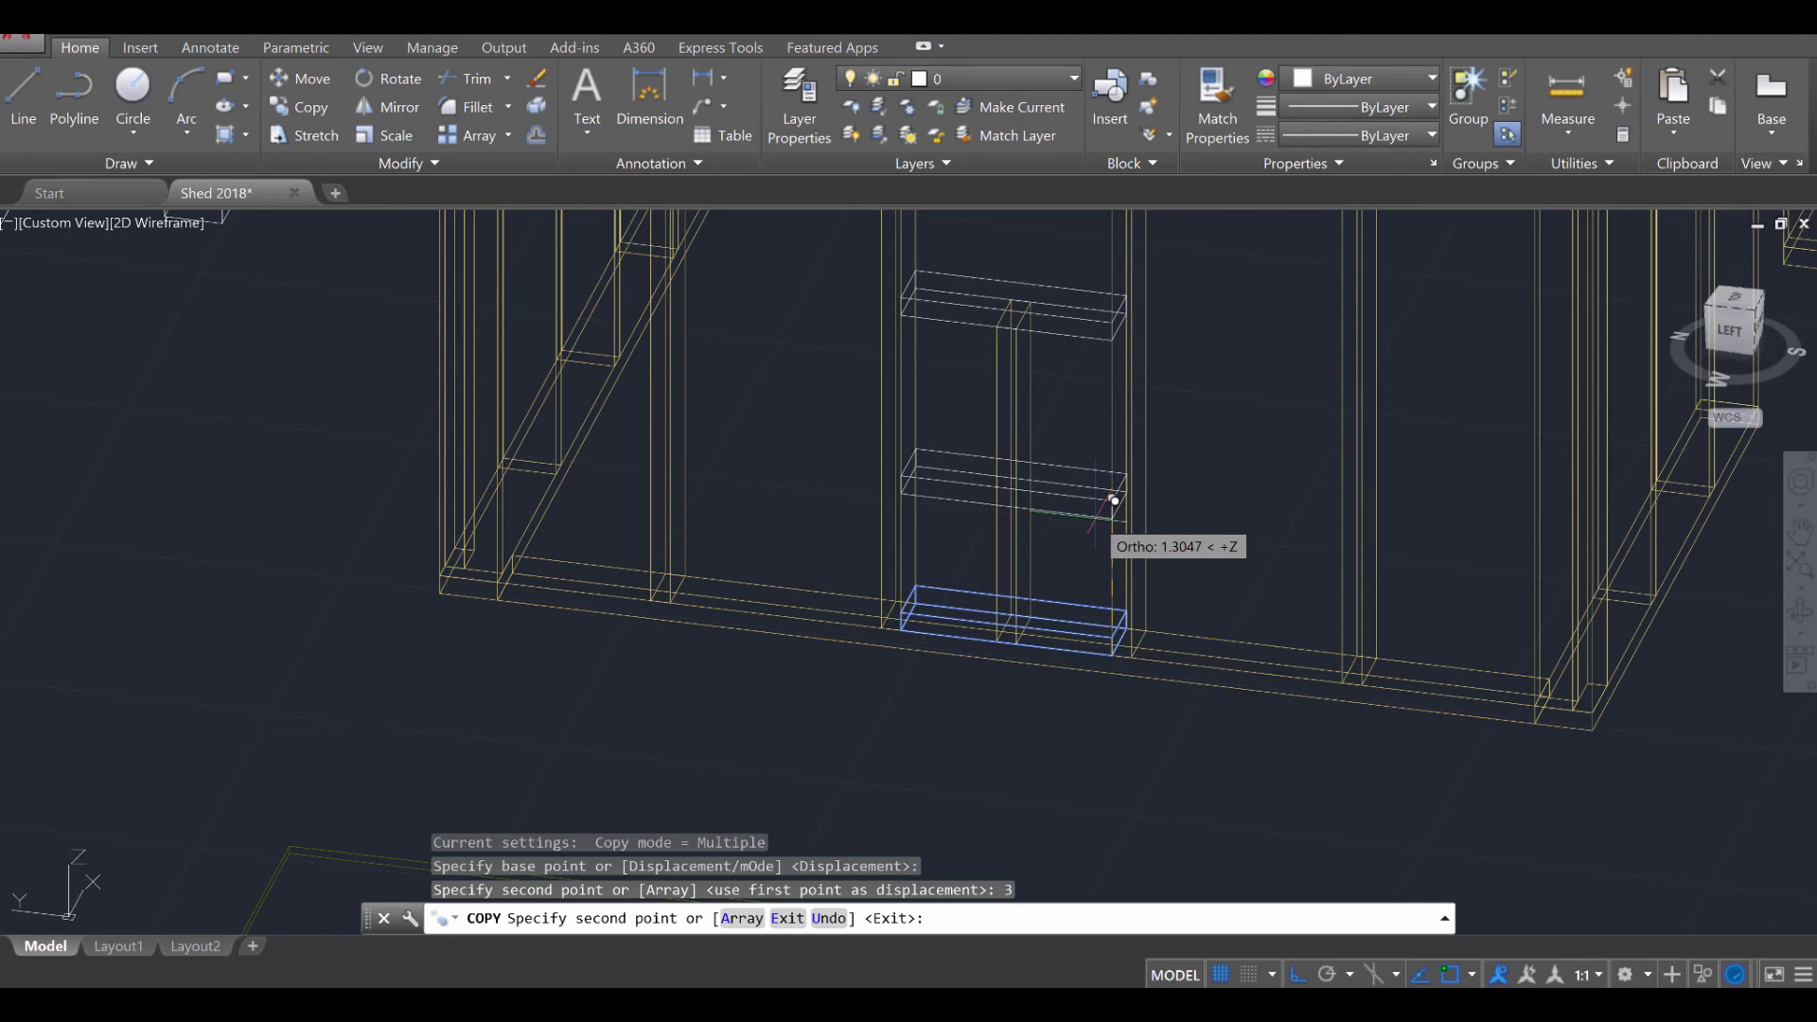
key("Return")
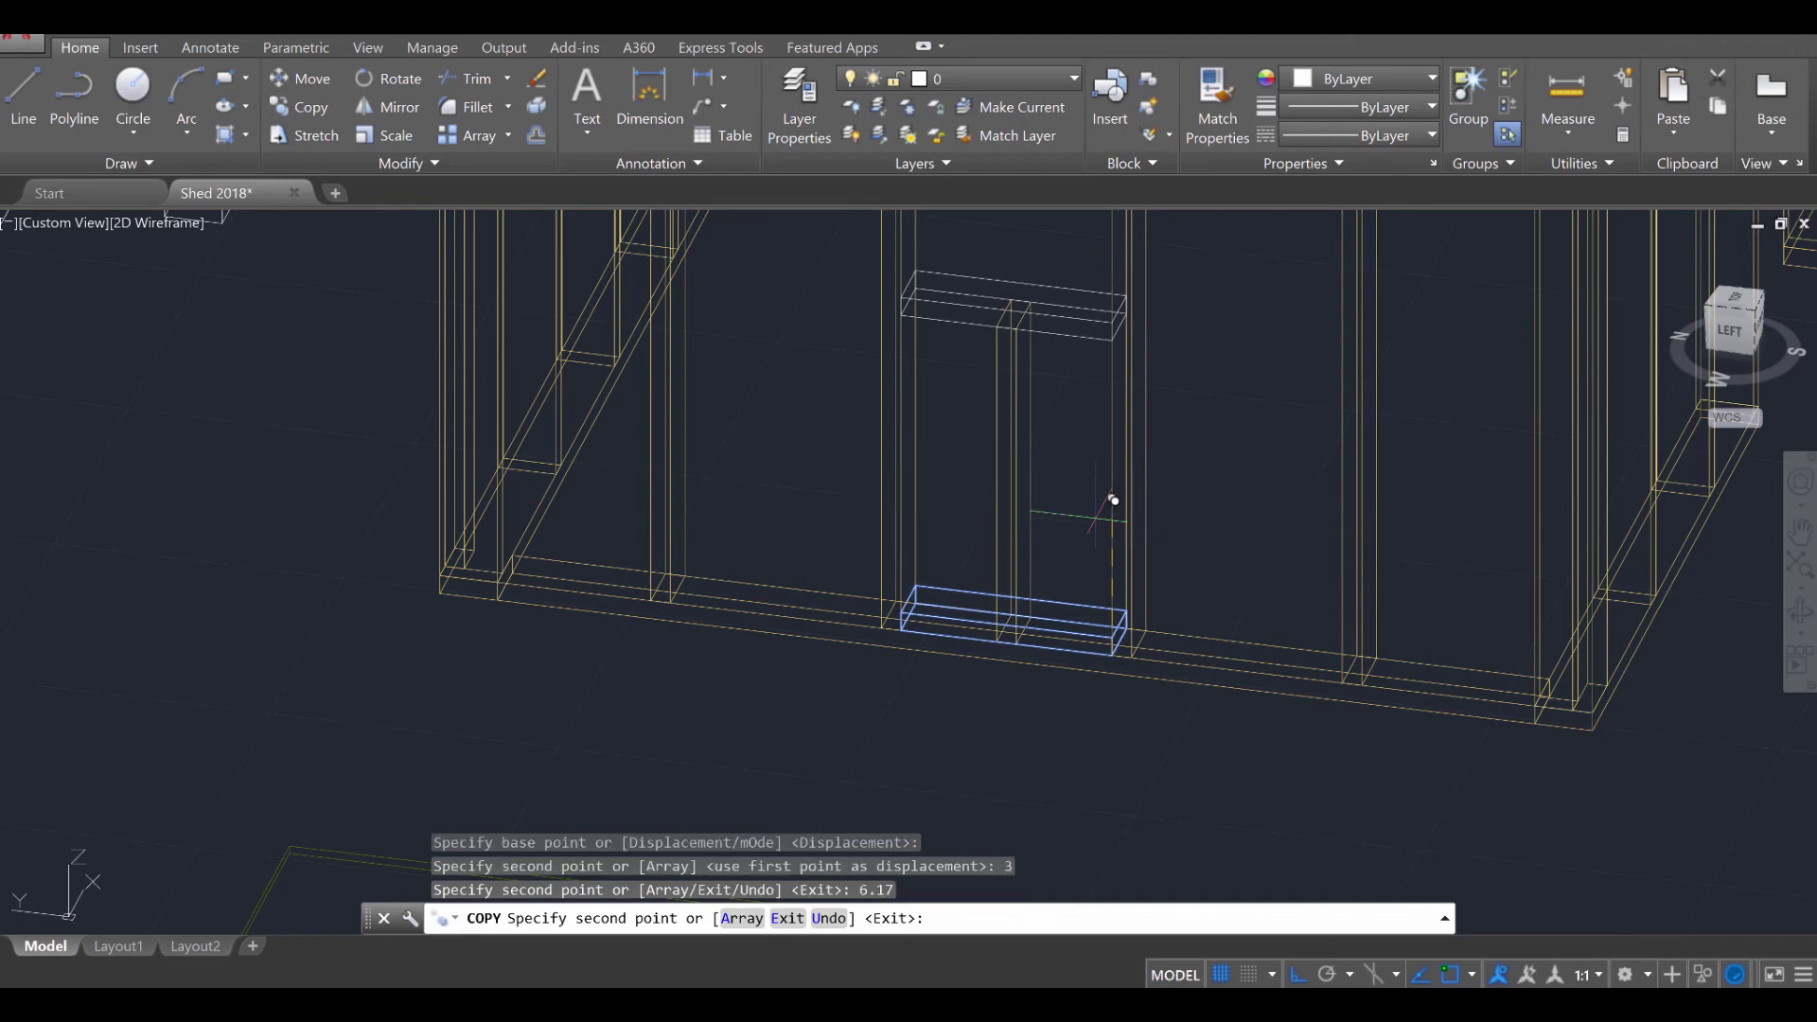
scroll(1031, 445, "down", 3)
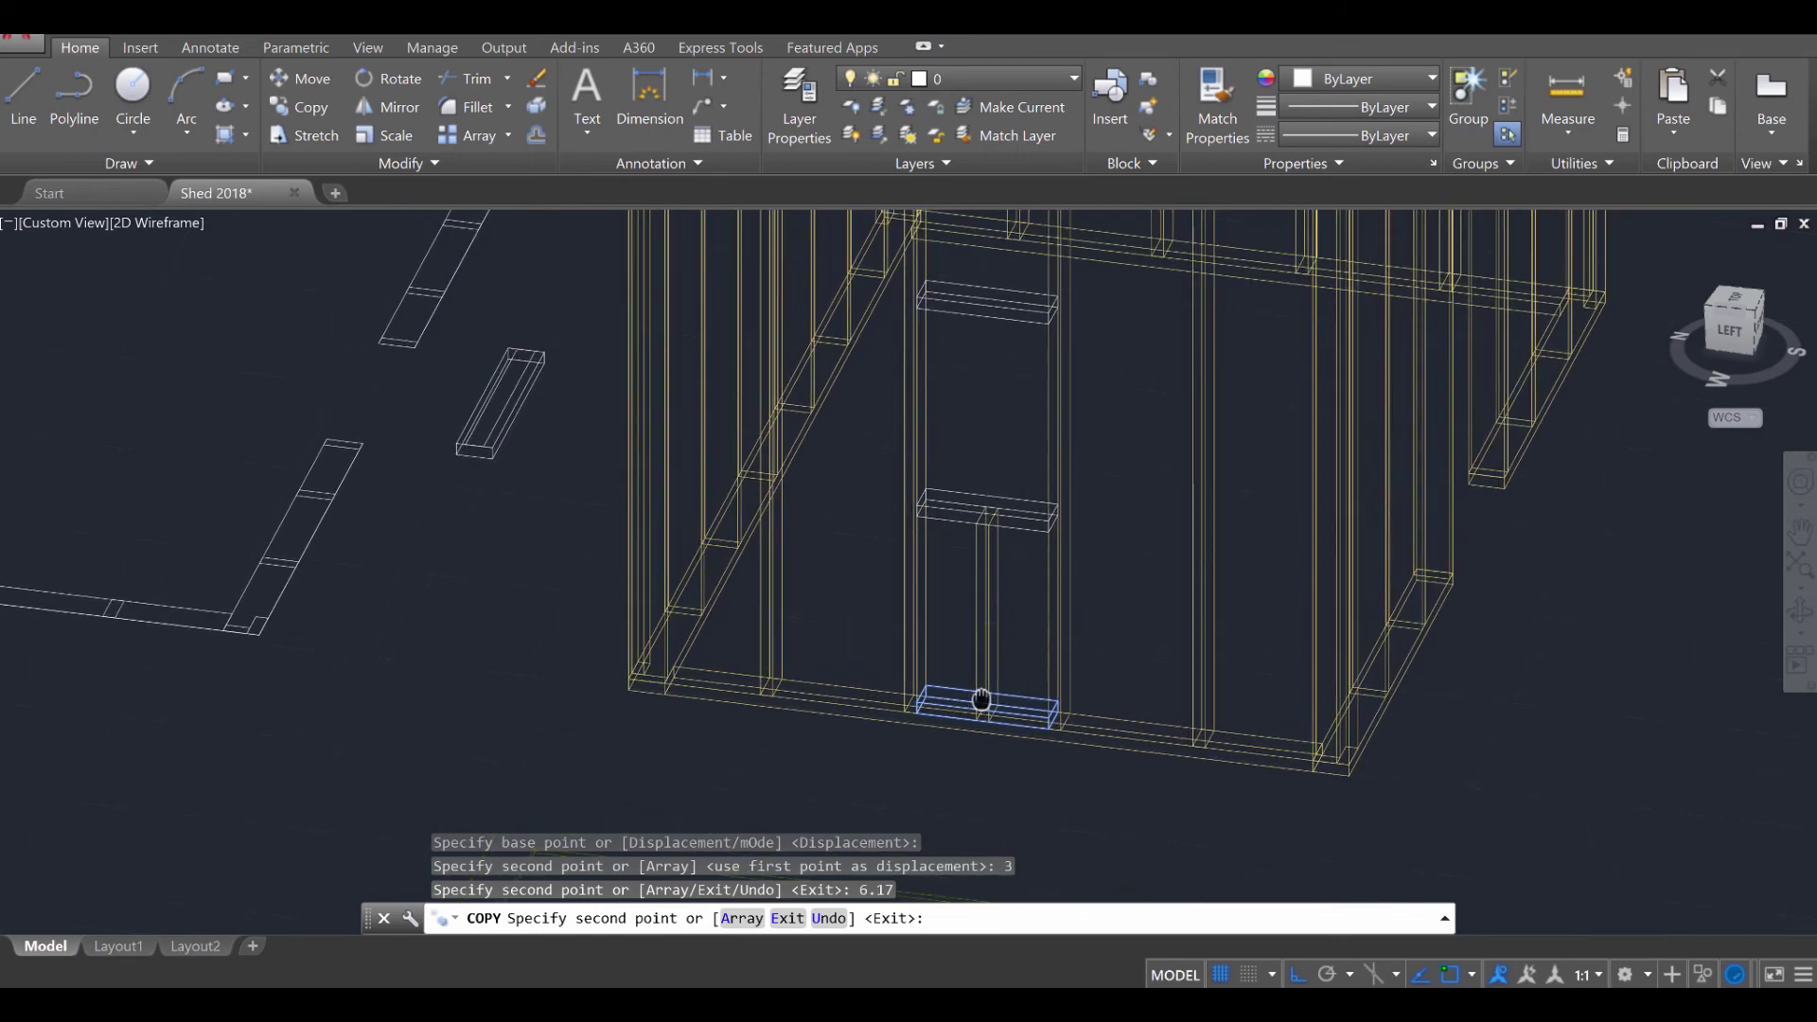
middle_click_drag(1041, 375, 1010, 515)
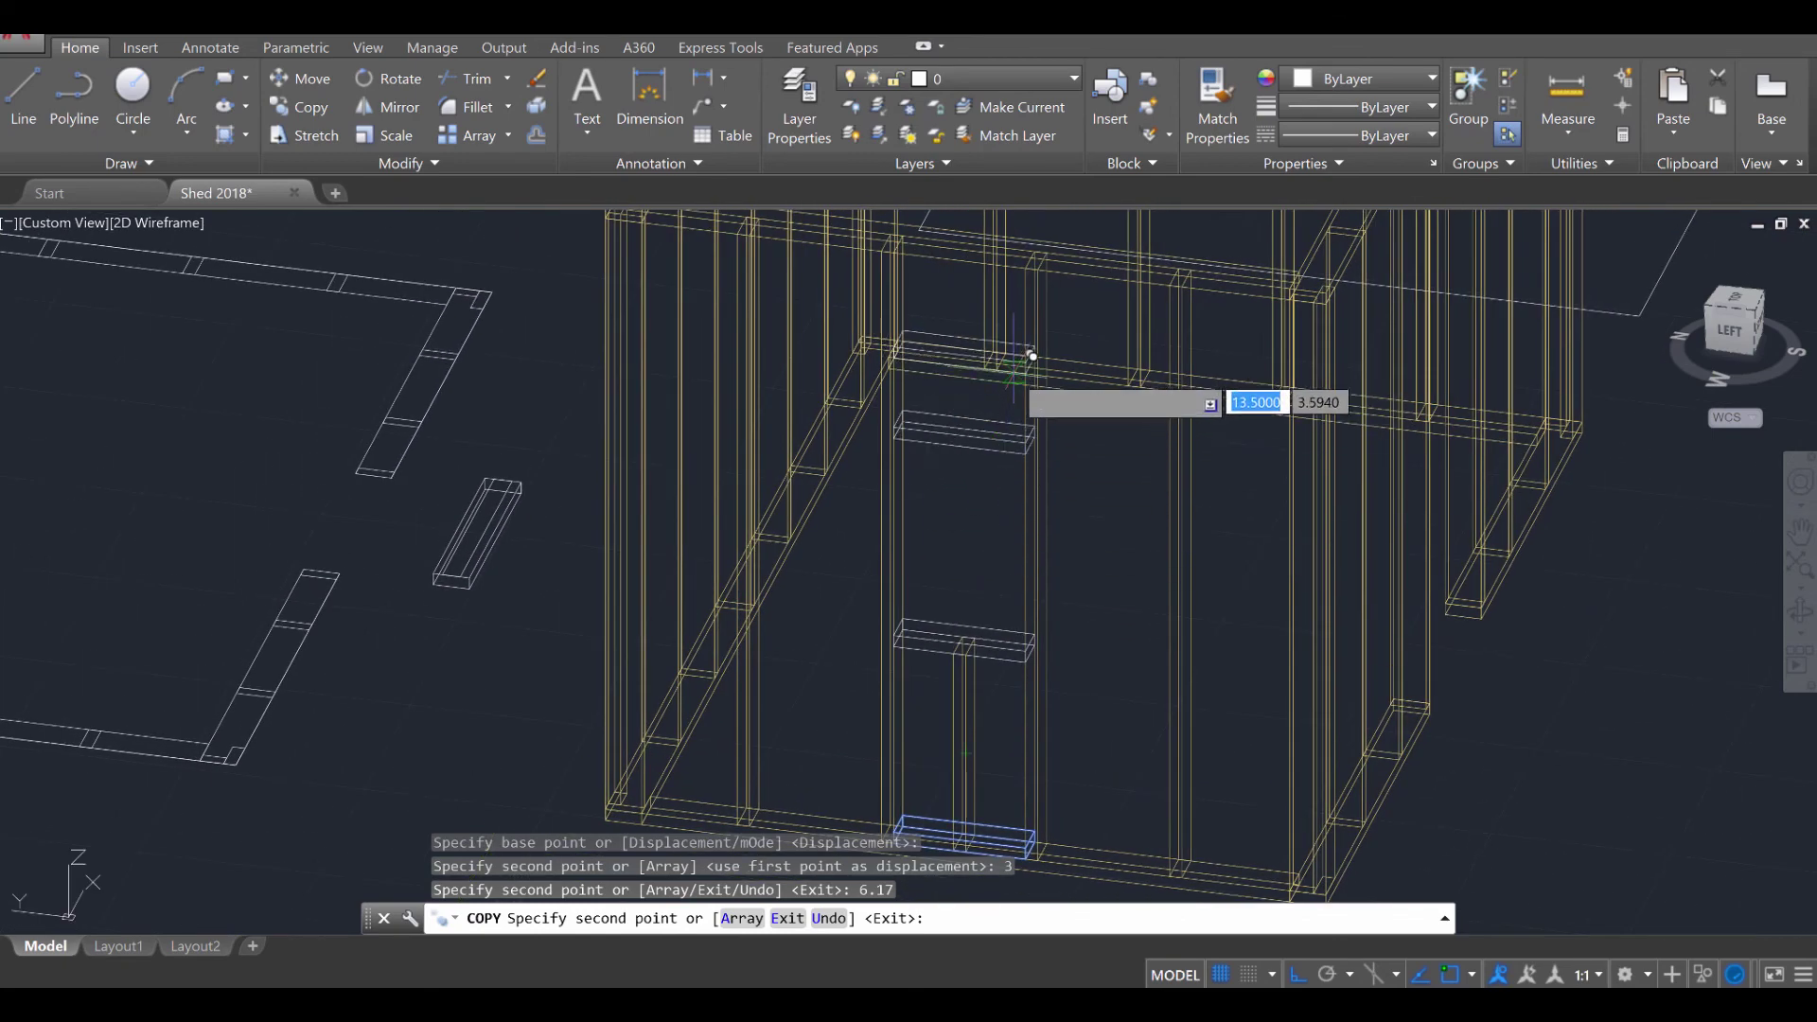
middle_click_drag(1013, 507, 1028, 448)
key("Escape")
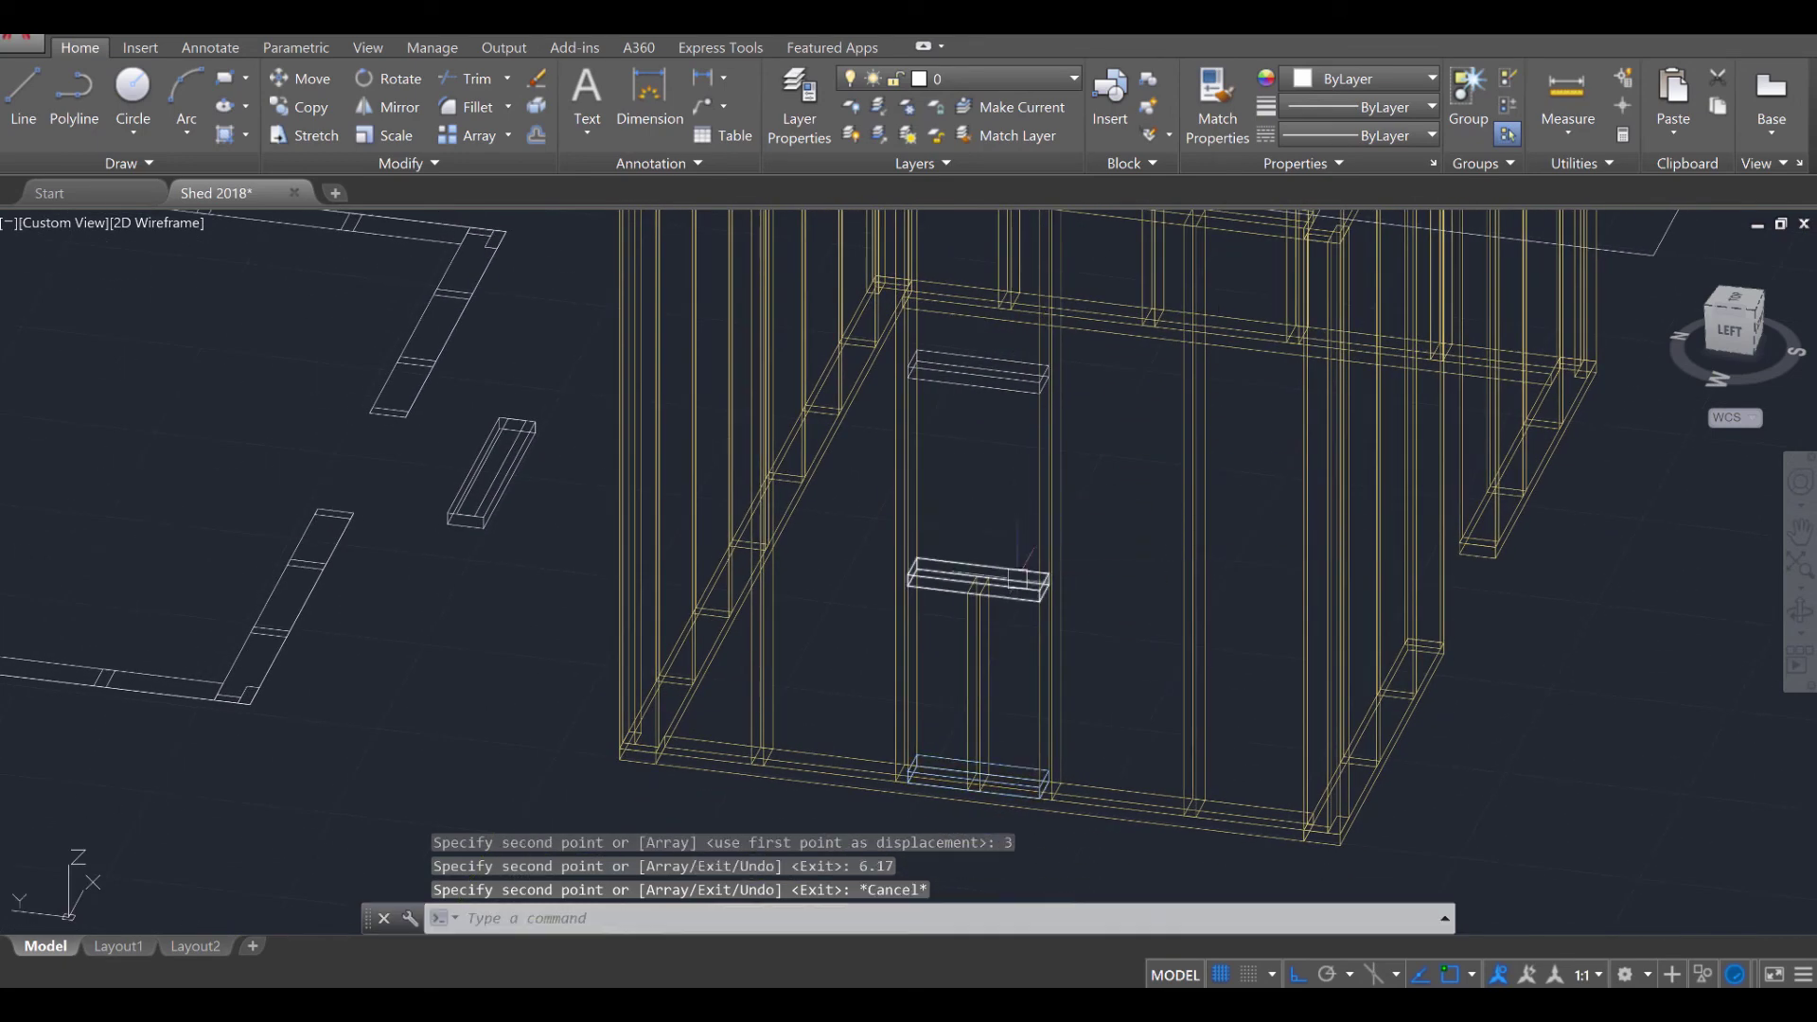
Erase the left-wall opening's source plates: the one on the bottom plate and the one beside the wall plan.
left_click(1025, 769)
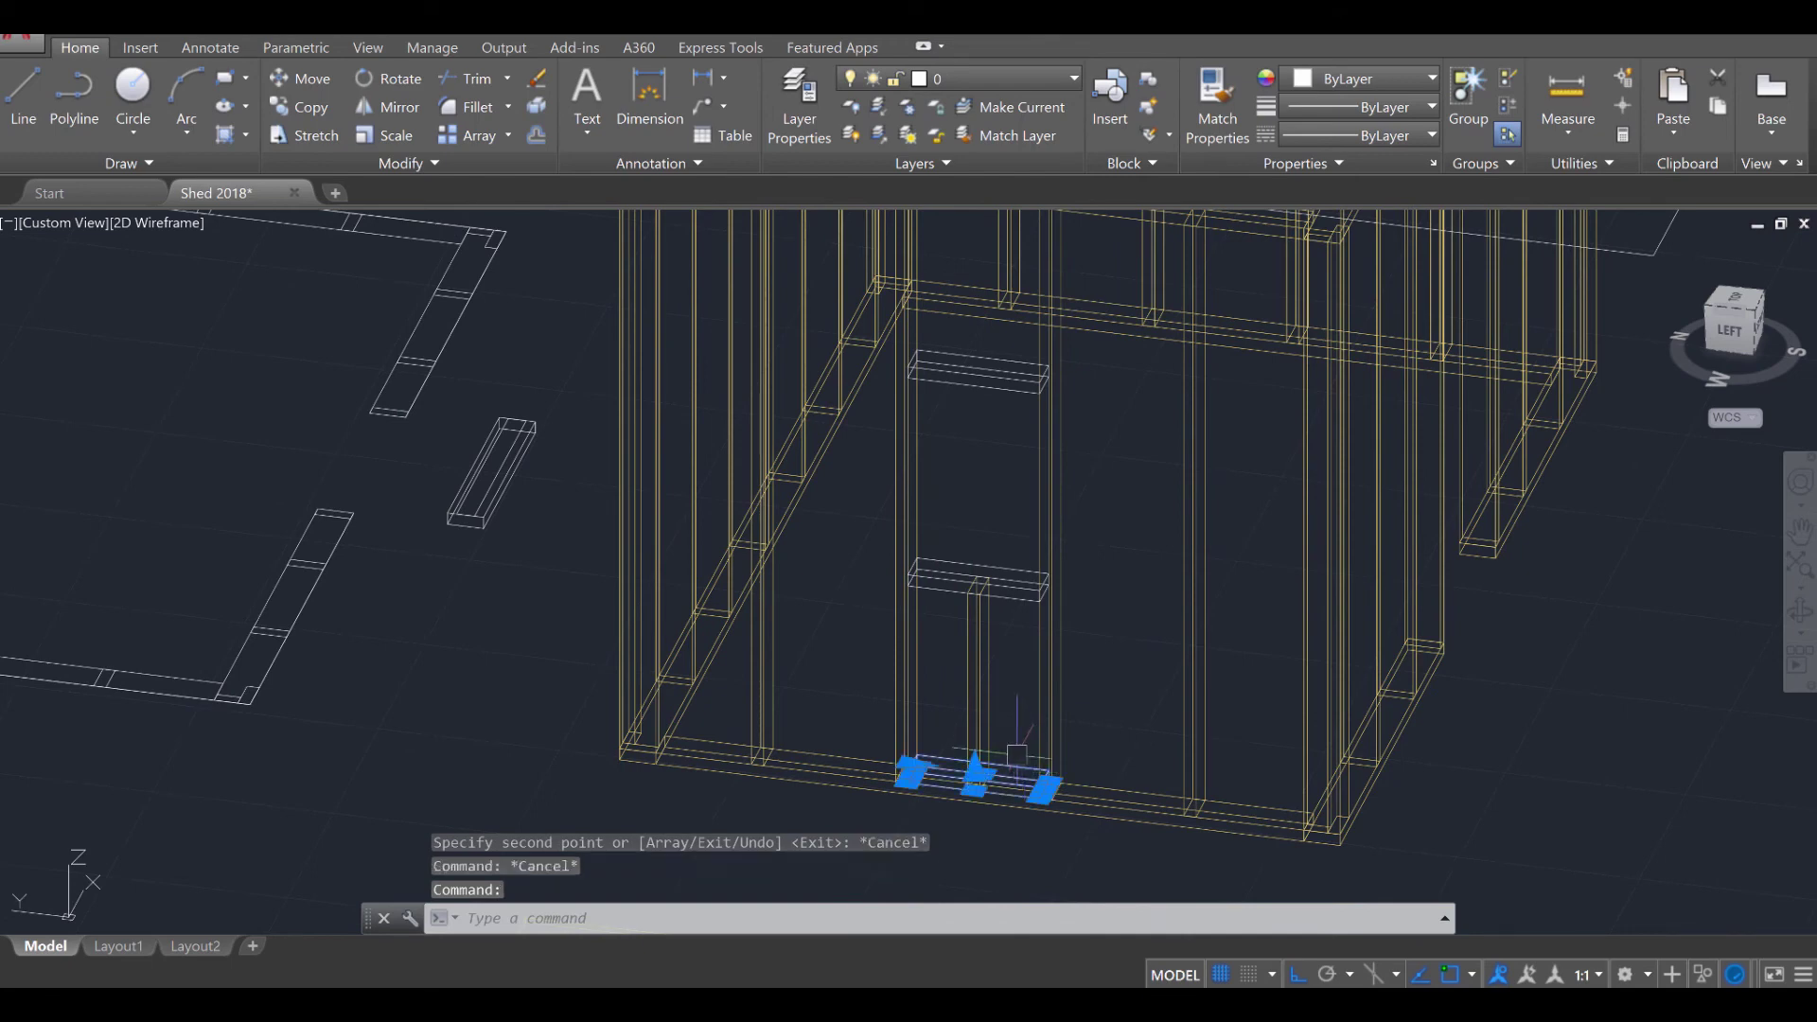
key("Delete")
middle_click_drag(1018, 754, 1538, 690)
left_click(390, 615)
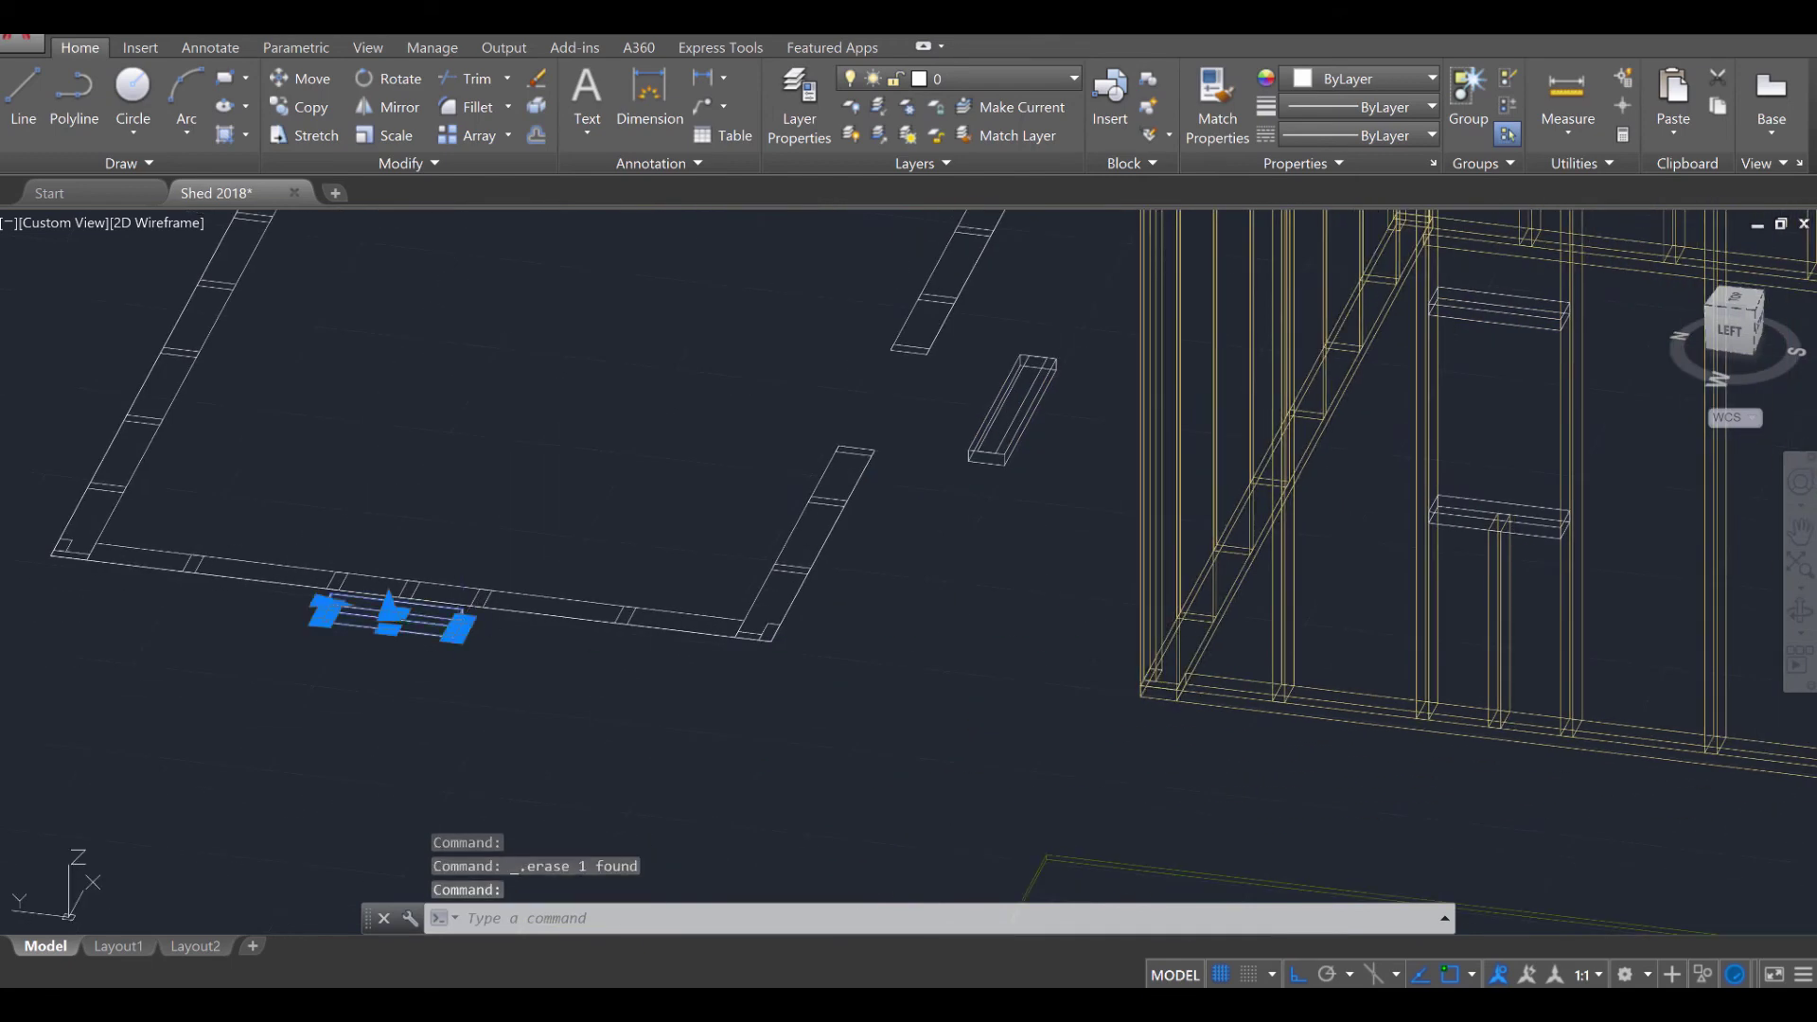
key("Escape")
middle_click_drag(1523, 477, 1039, 568)
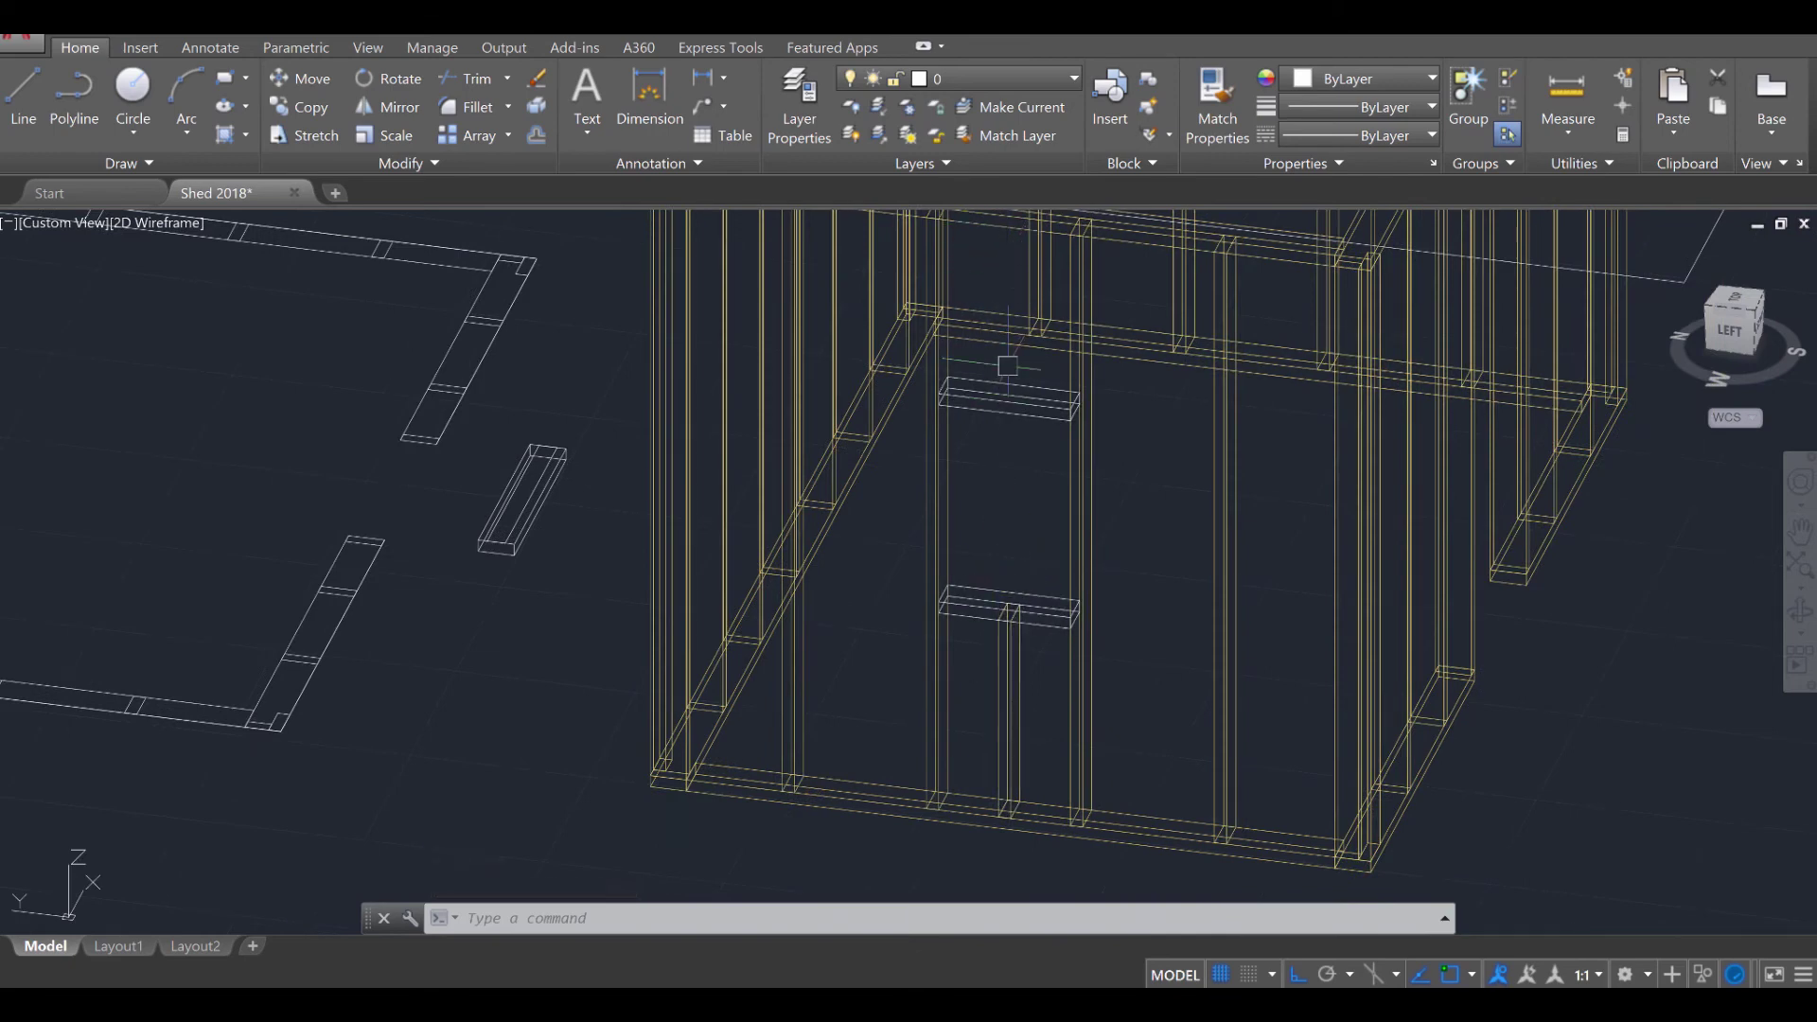
Erase the short stud beneath the opening's lower plate and undo the erasure.
scroll(1044, 734, "up", 5)
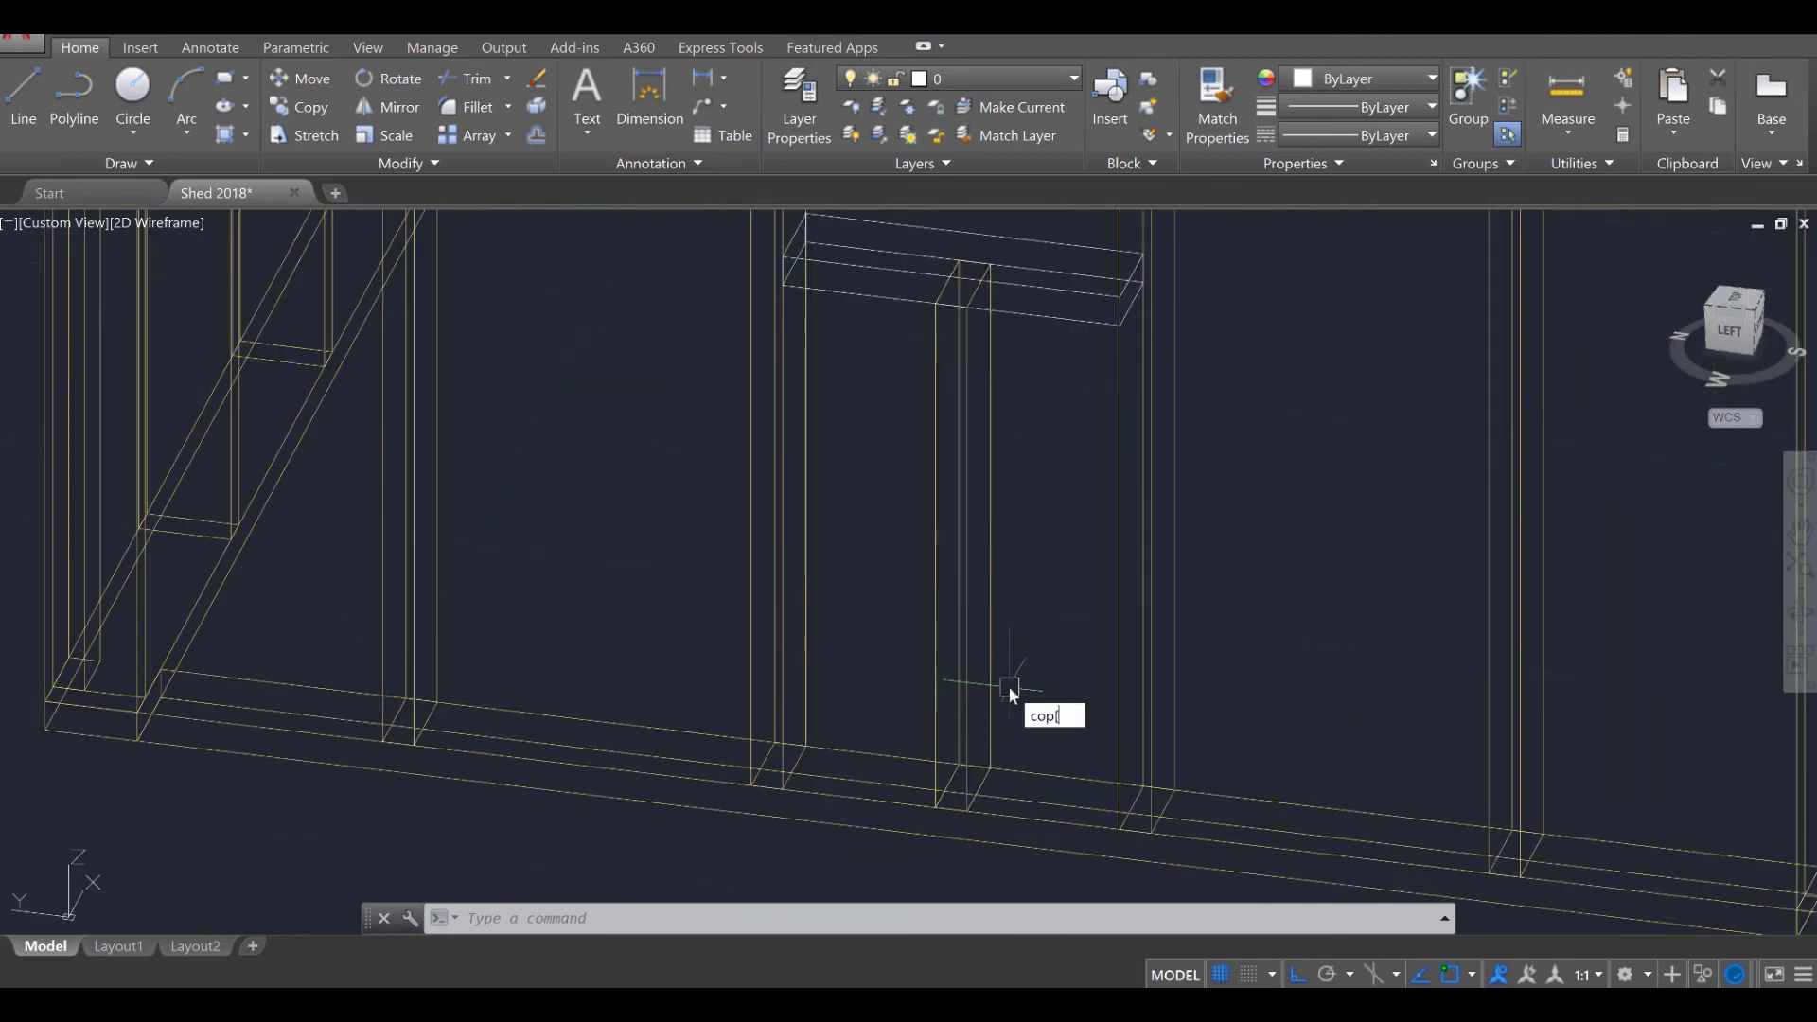
key("Return")
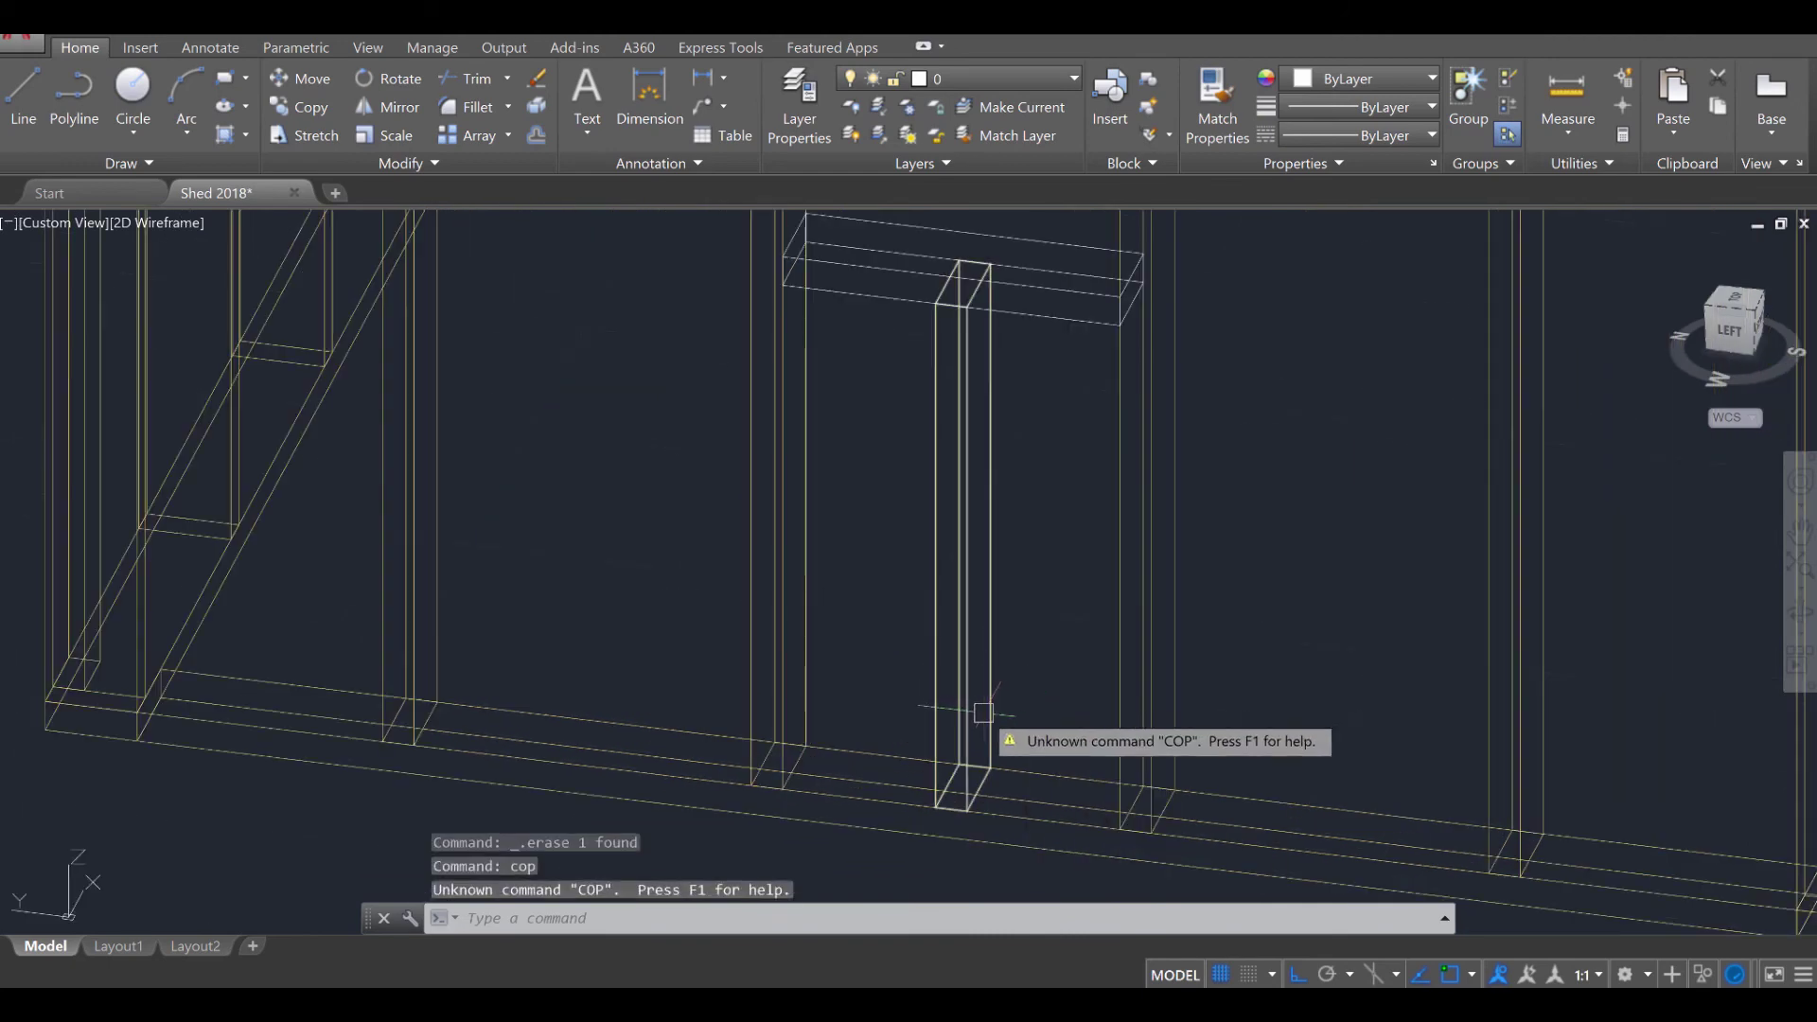
left_click(983, 713)
key("Delete")
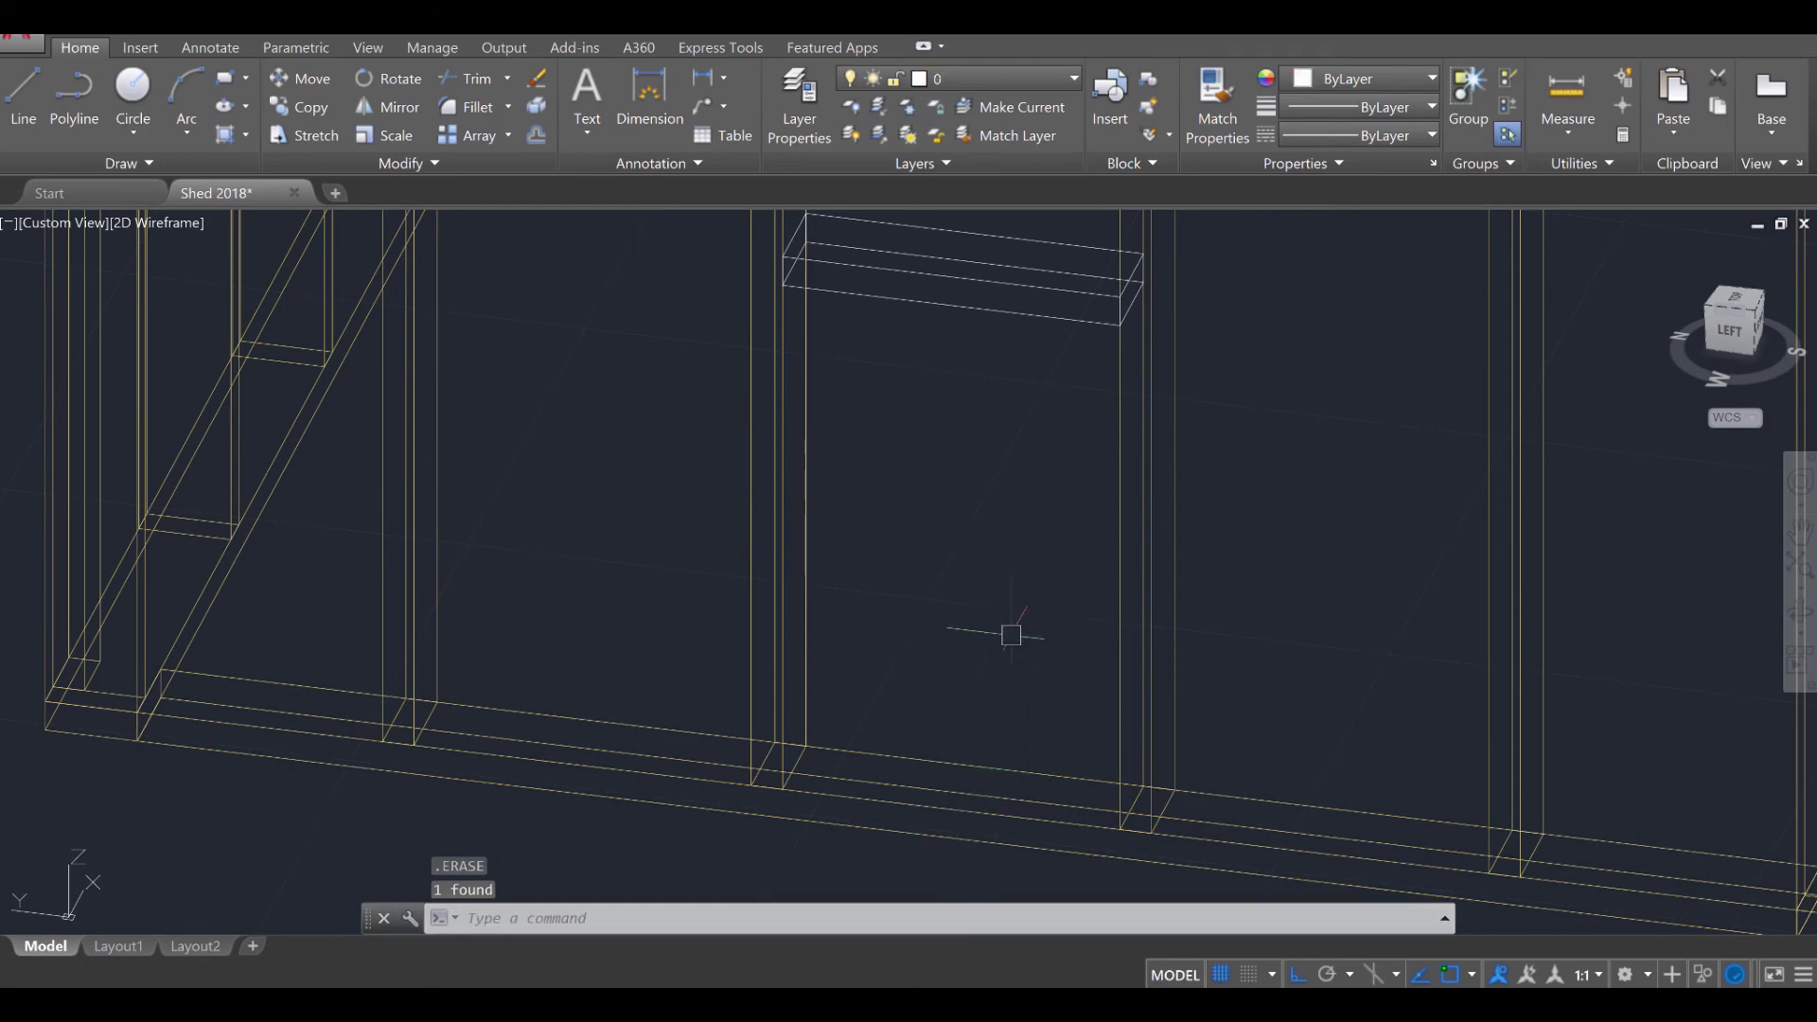
scroll(1011, 636, "down", 10)
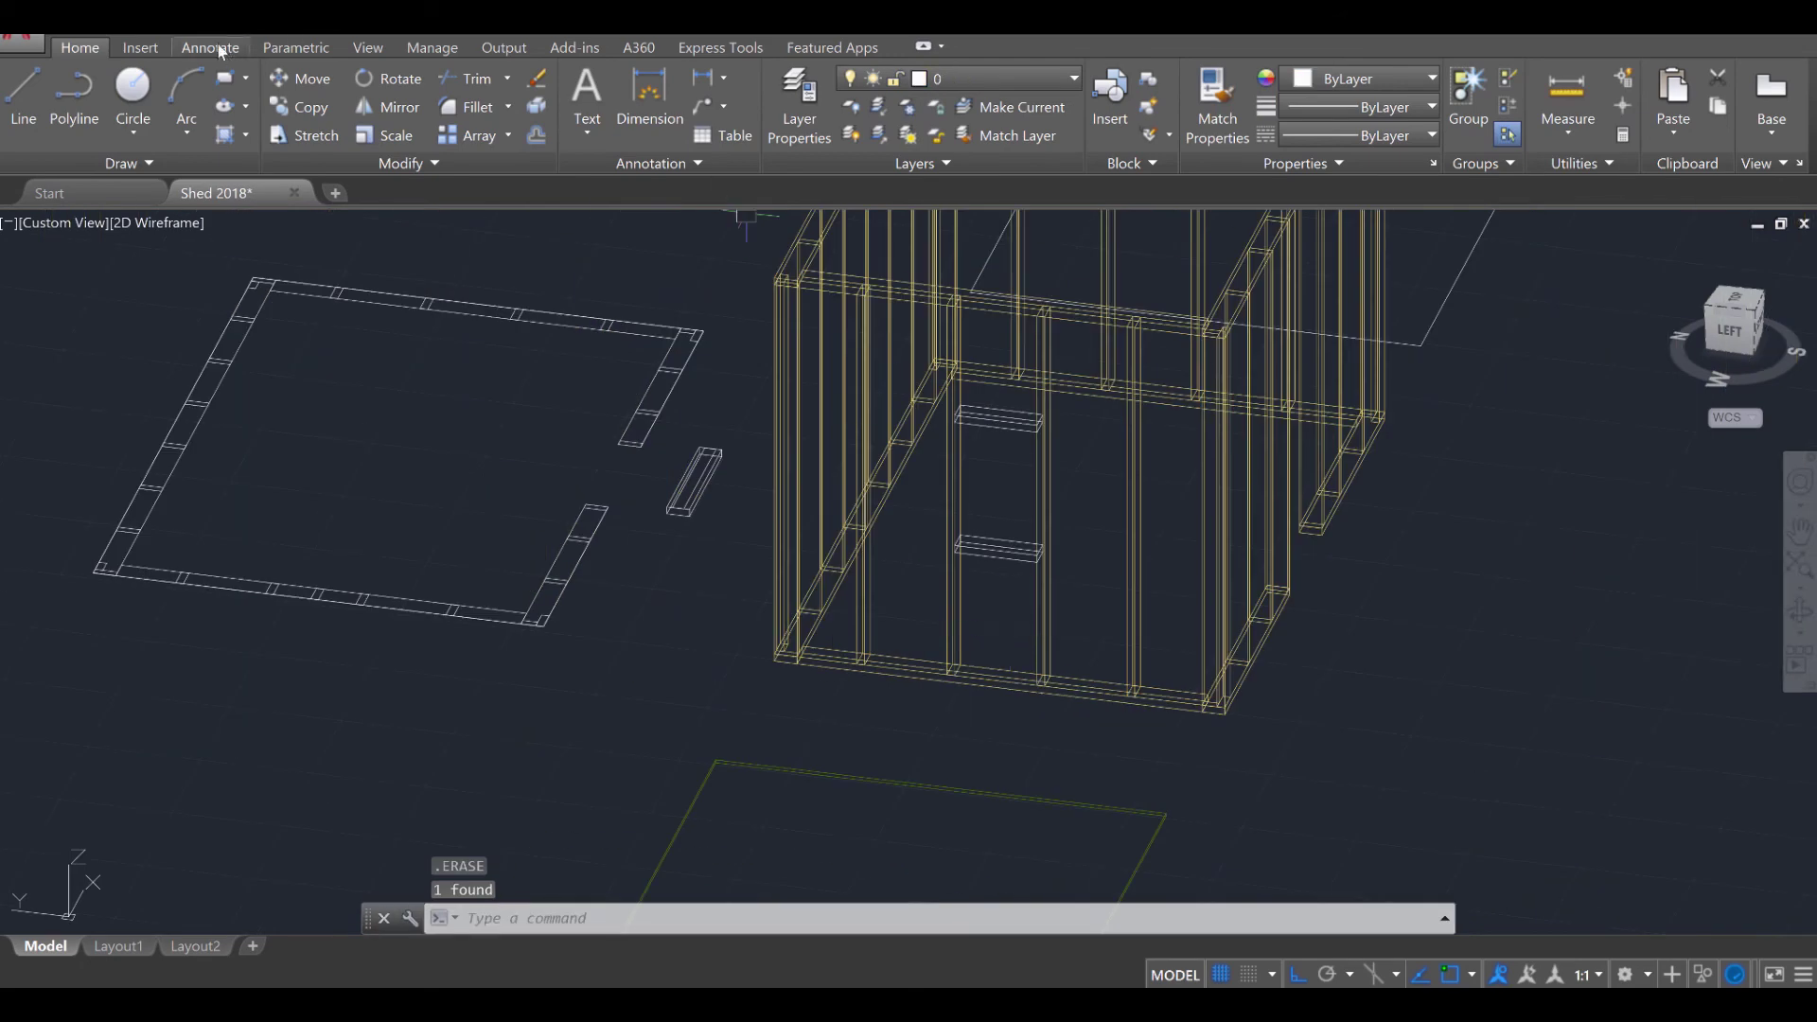
key("ctrl+z")
key("Escape")
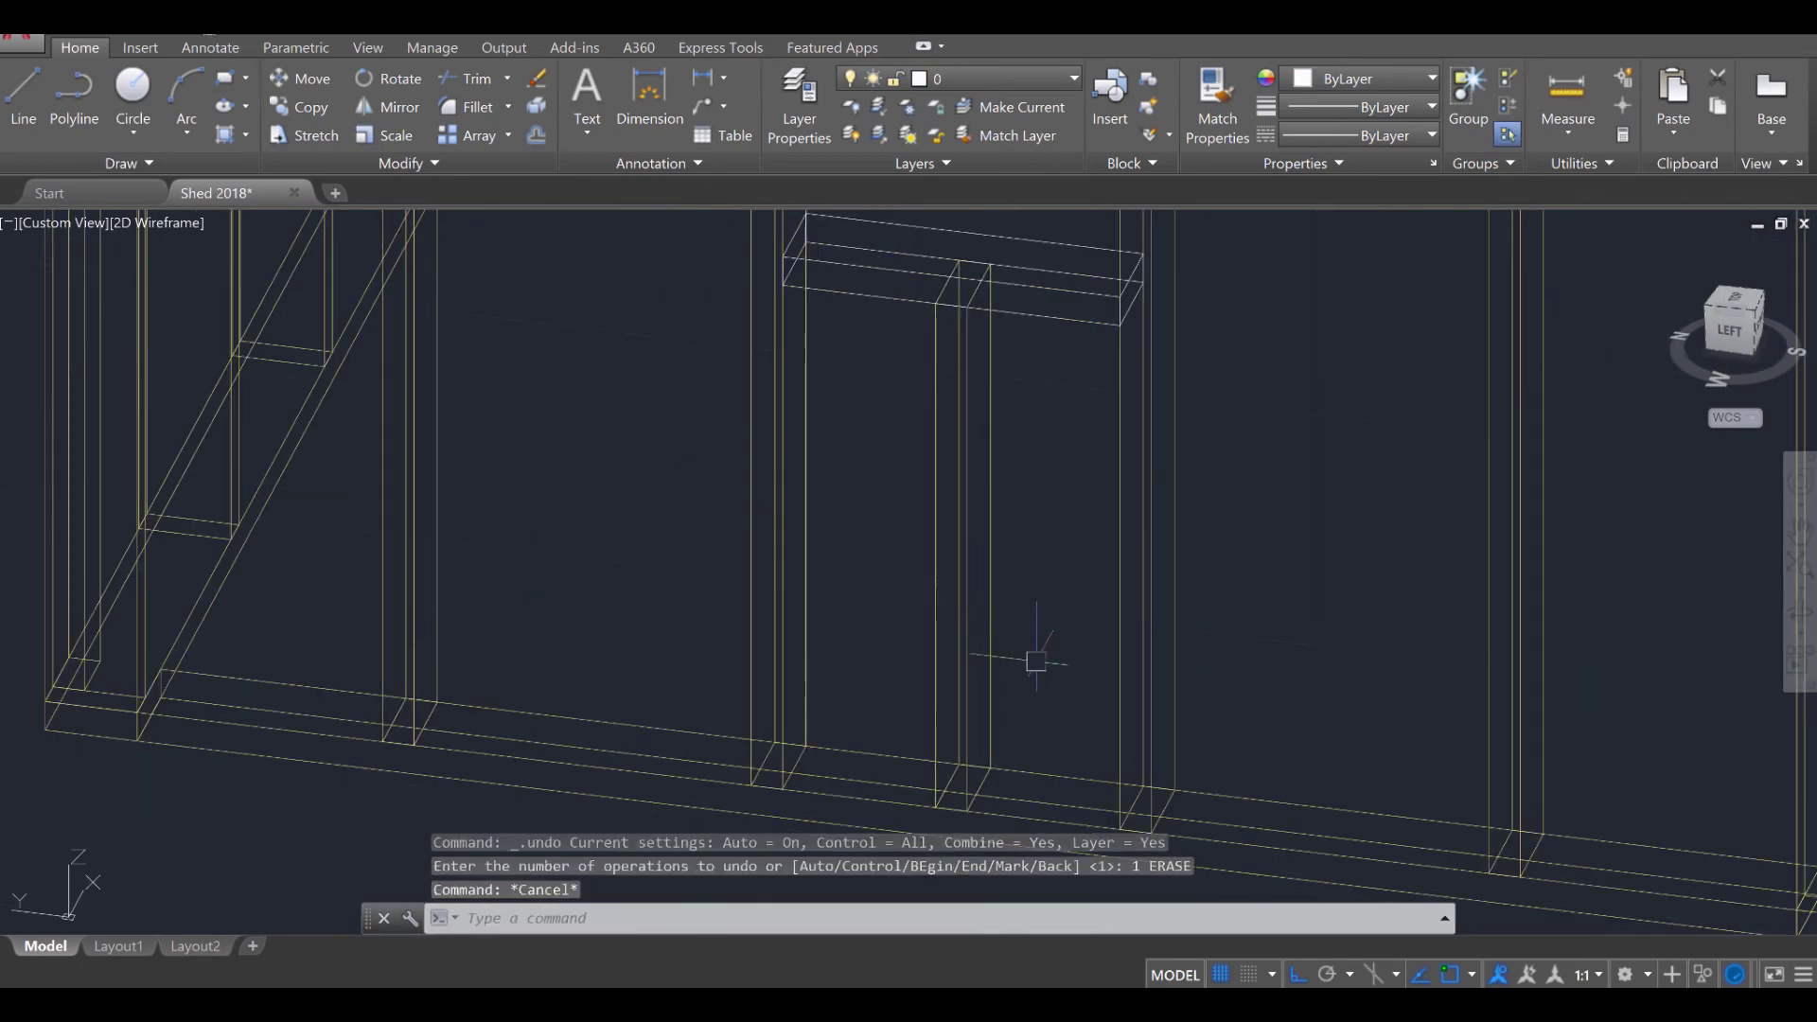
Copy the short stud beneath the opening's lower plate vertically upward by 6.17, using its bottom edge's midpoint as the base point.
type("co")
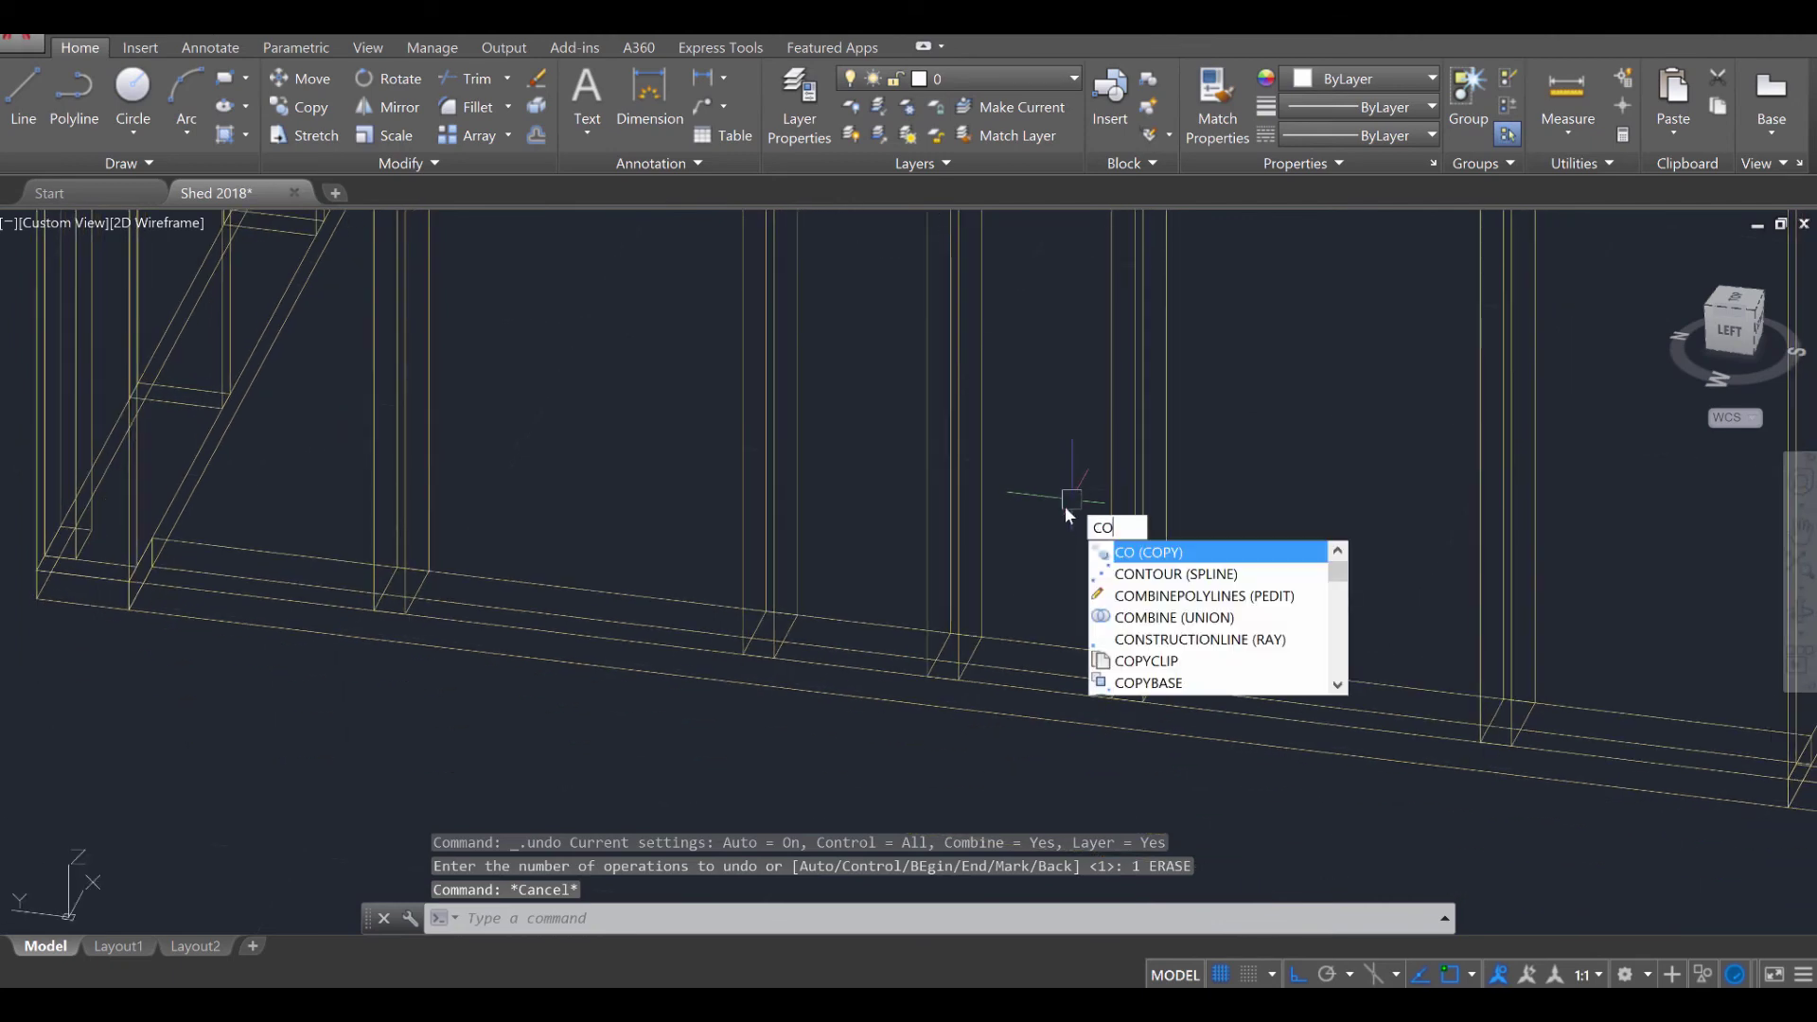
key("Return")
left_click(959, 549)
scroll(941, 751, "up", 3)
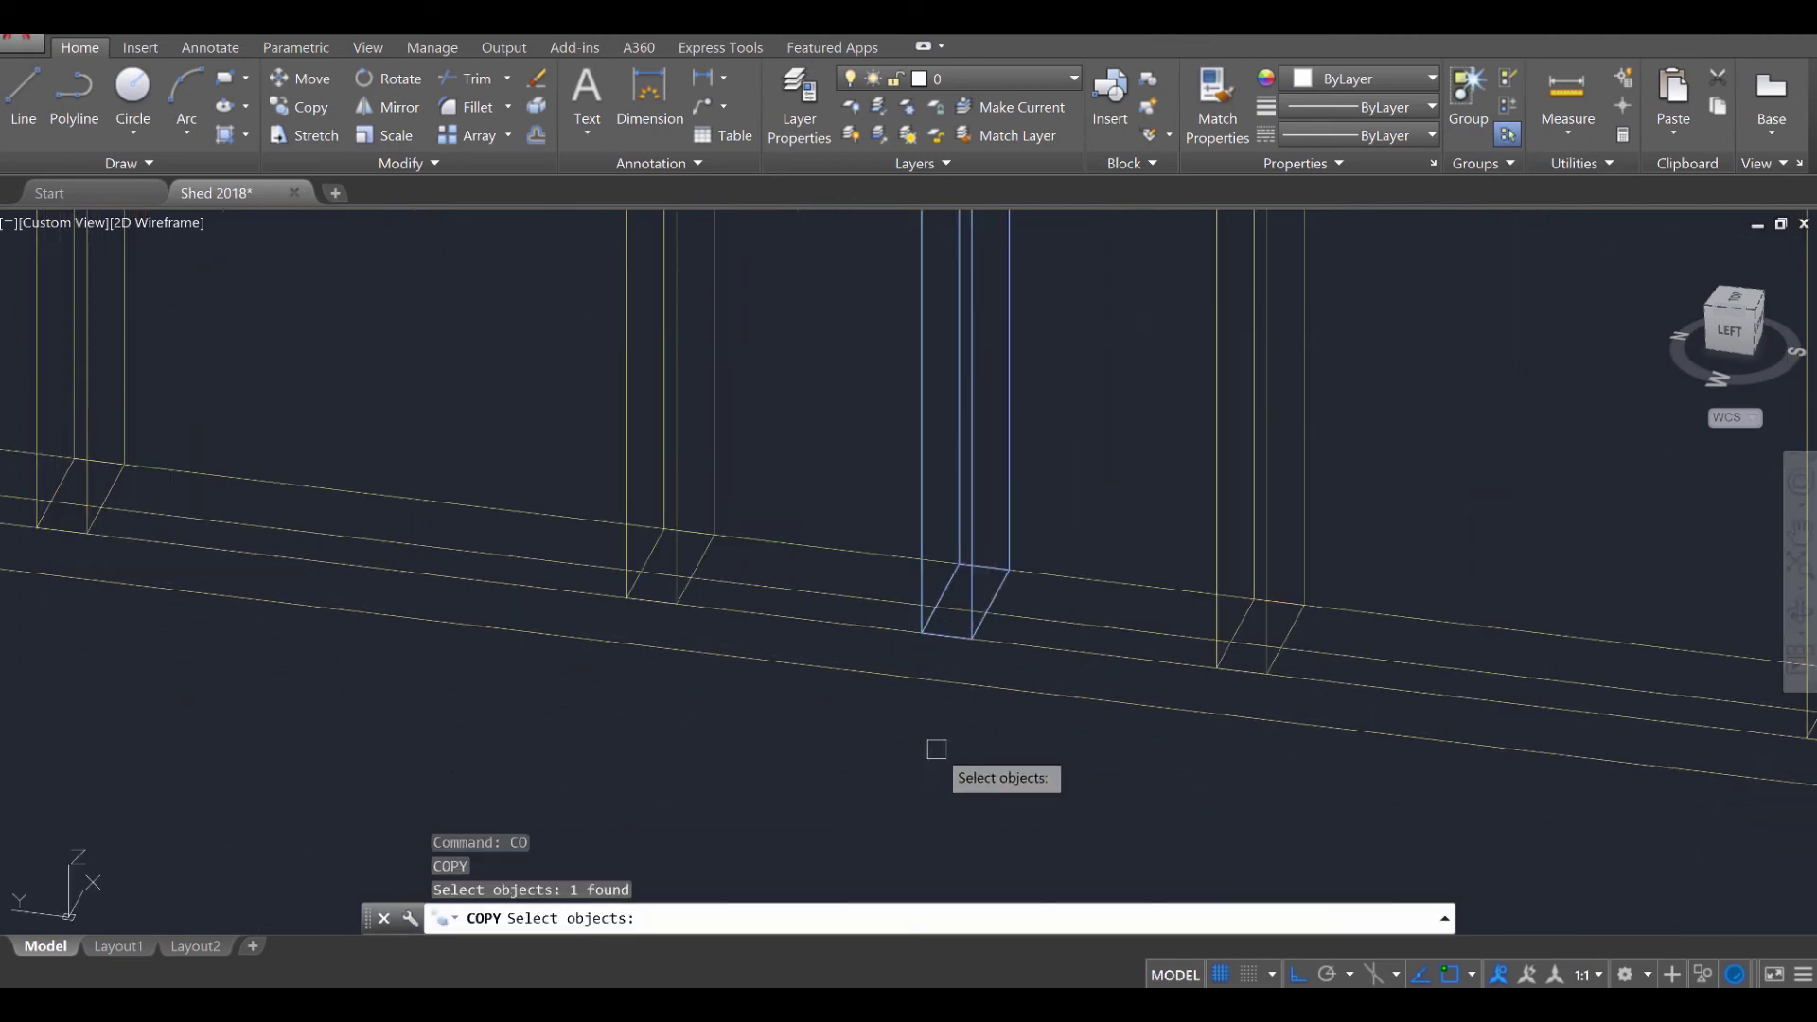
key("Return")
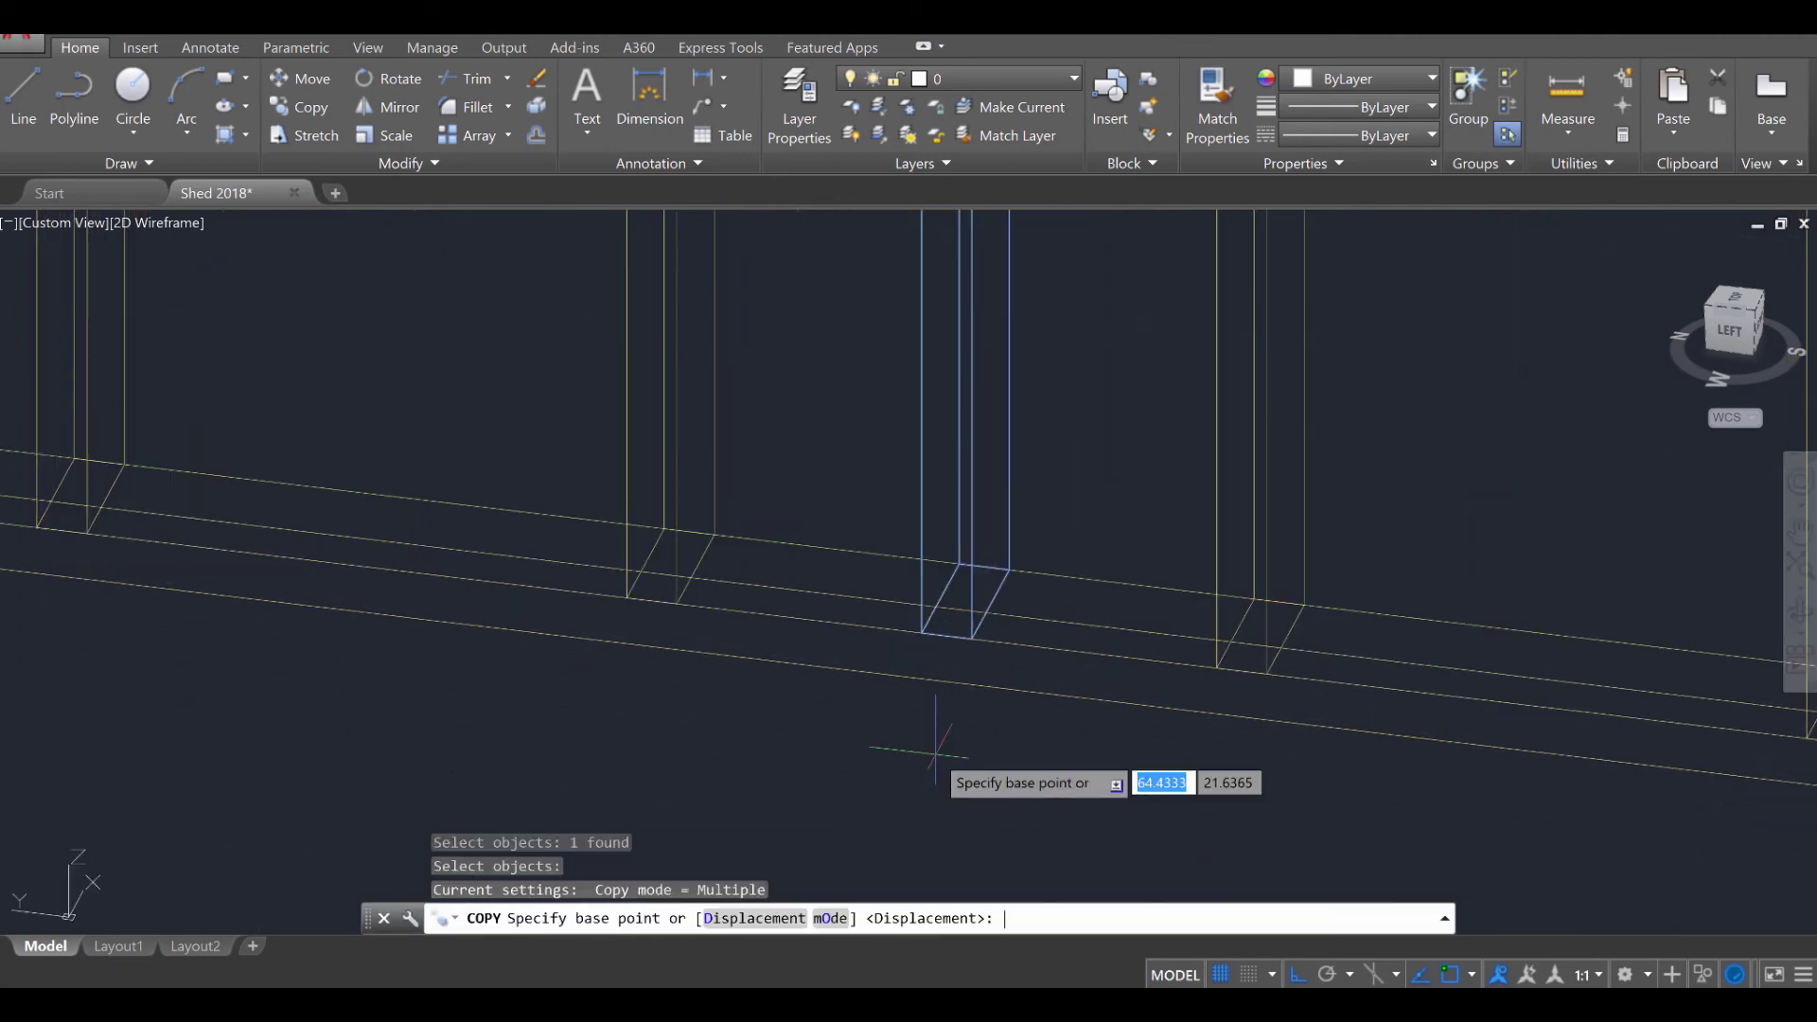
left_click(947, 634)
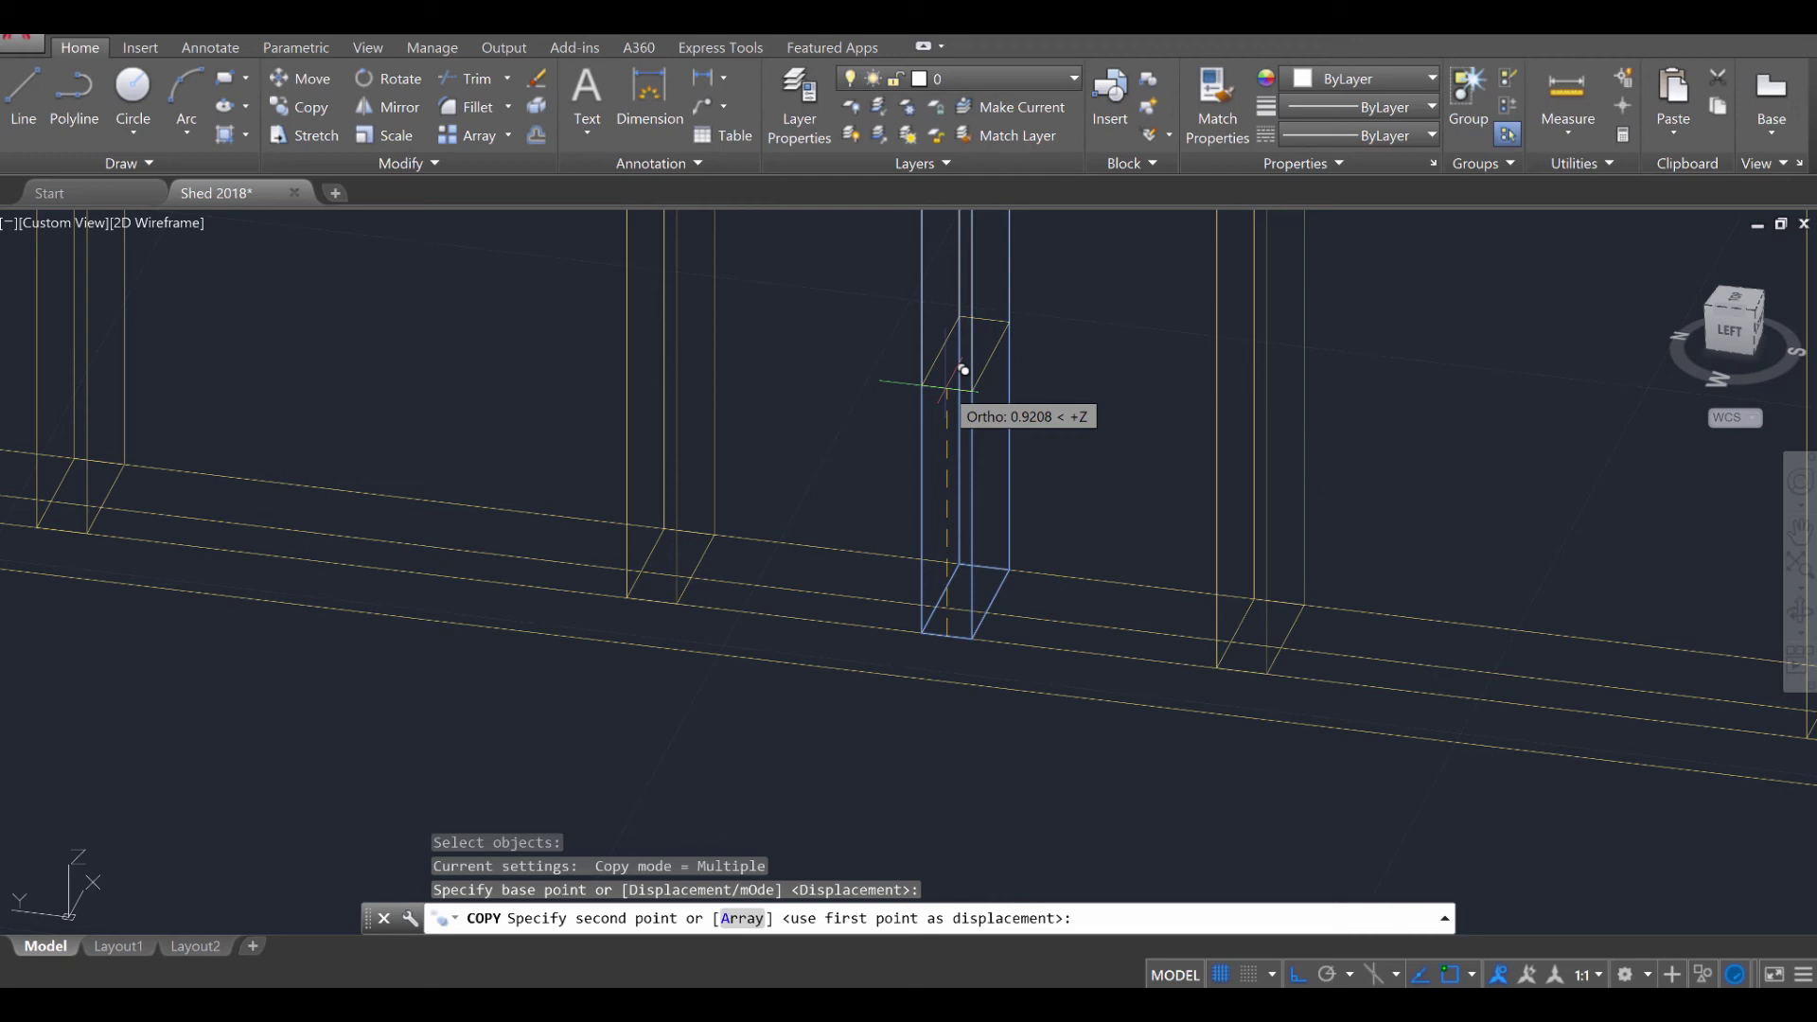
type("6.17")
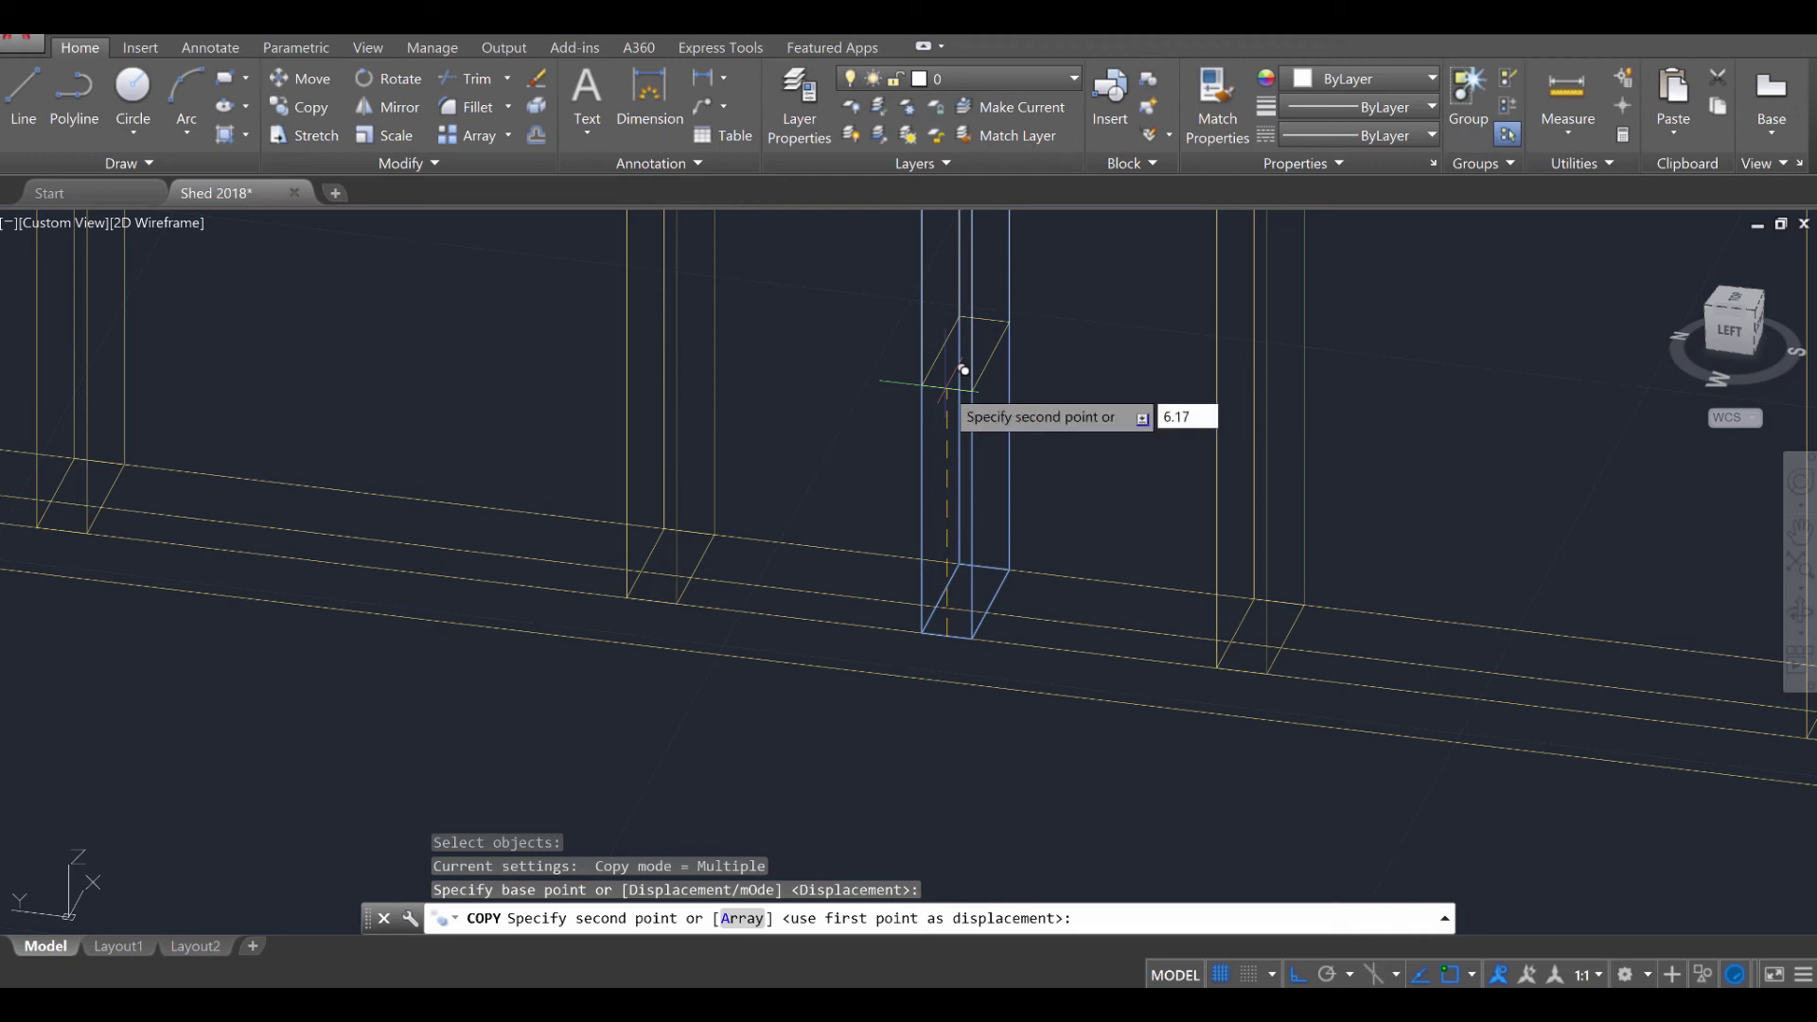
key("Return")
scroll(956, 388, "down", 5)
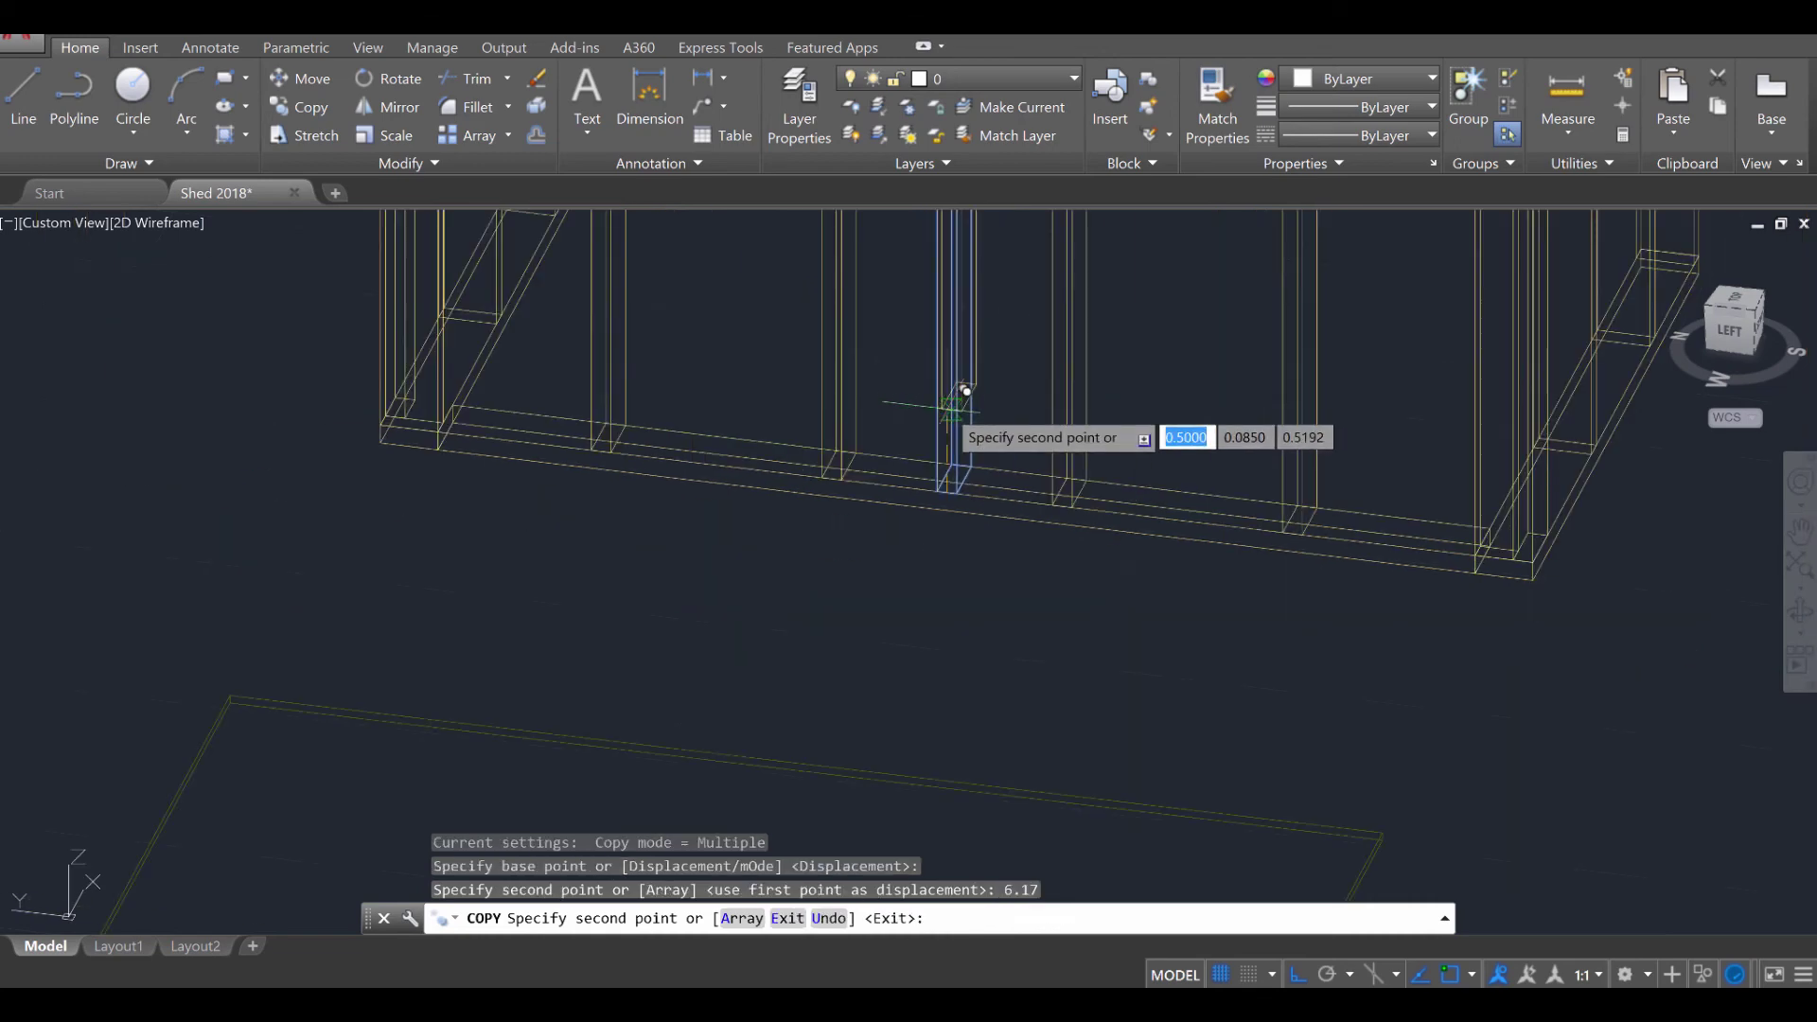
key("Escape")
scroll(944, 405, "down", 2)
scroll(994, 629, "up", 3)
scroll(994, 630, "up", 2)
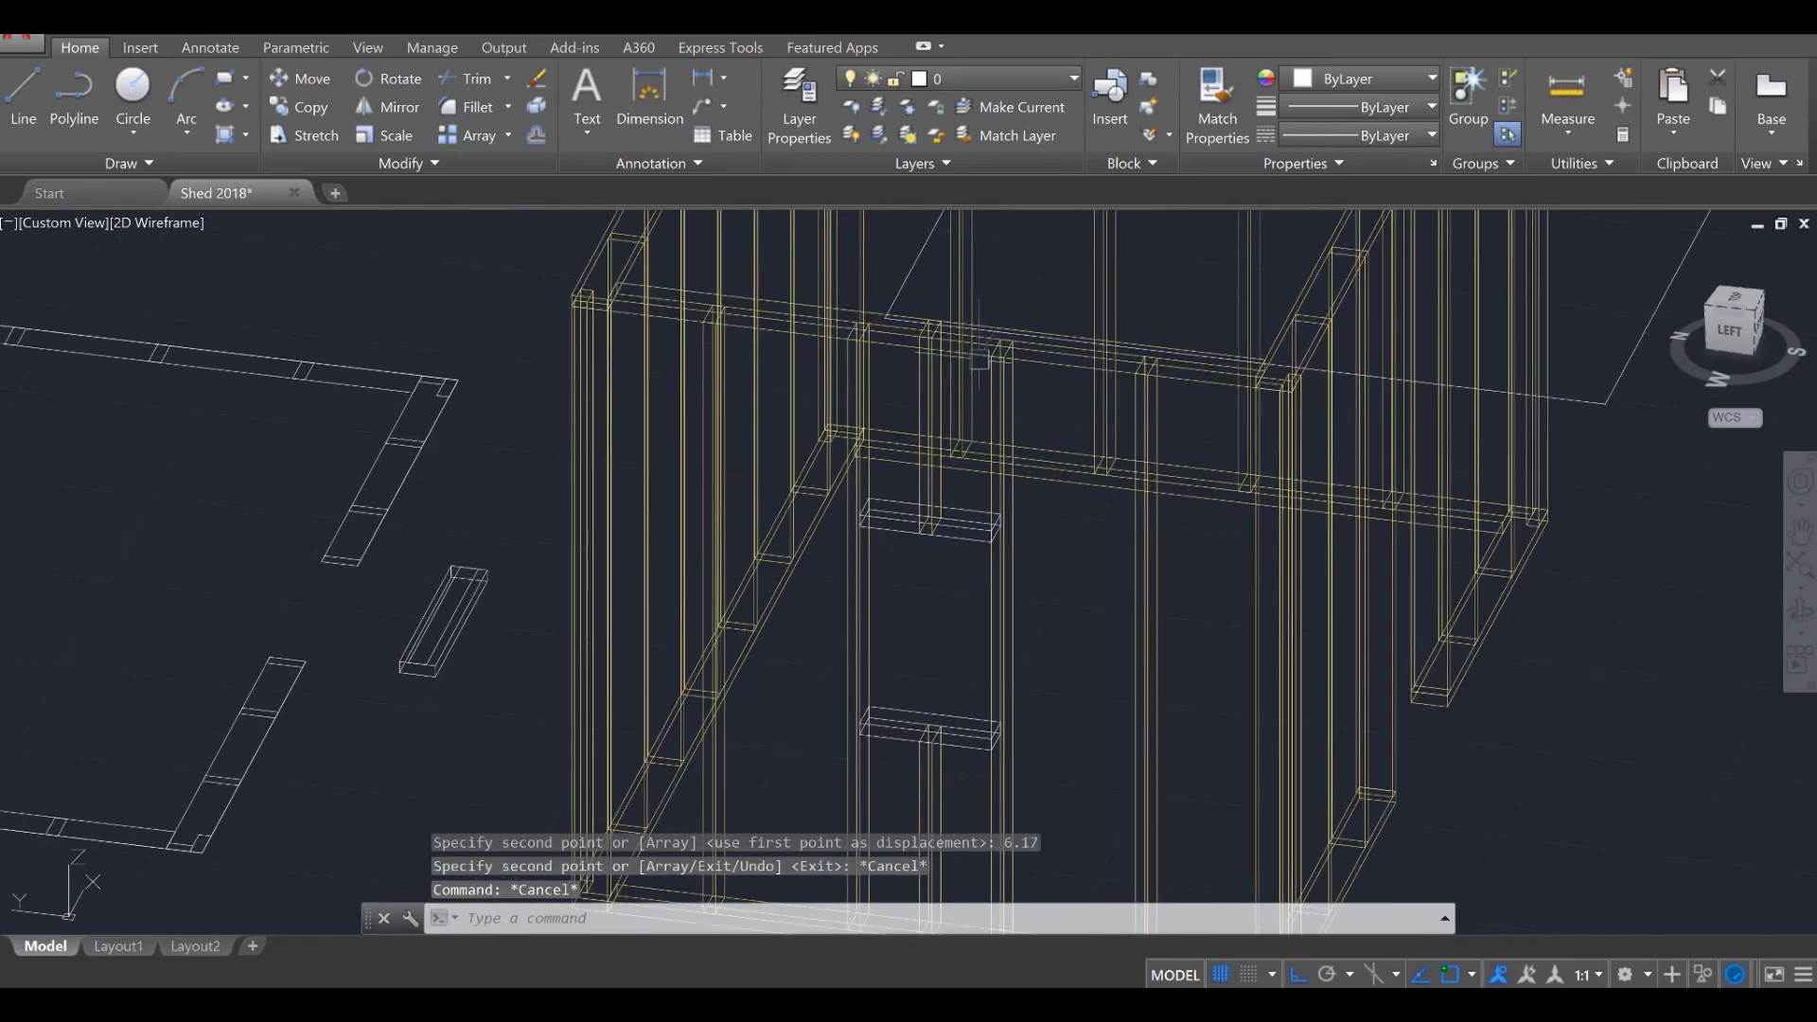
Stretch the top of the copied upper stud down to the underside of the top plate, level with the neighbouring studs.
middle_click_drag(994, 629, 549, 568, "shift")
scroll(931, 341, "up", 6)
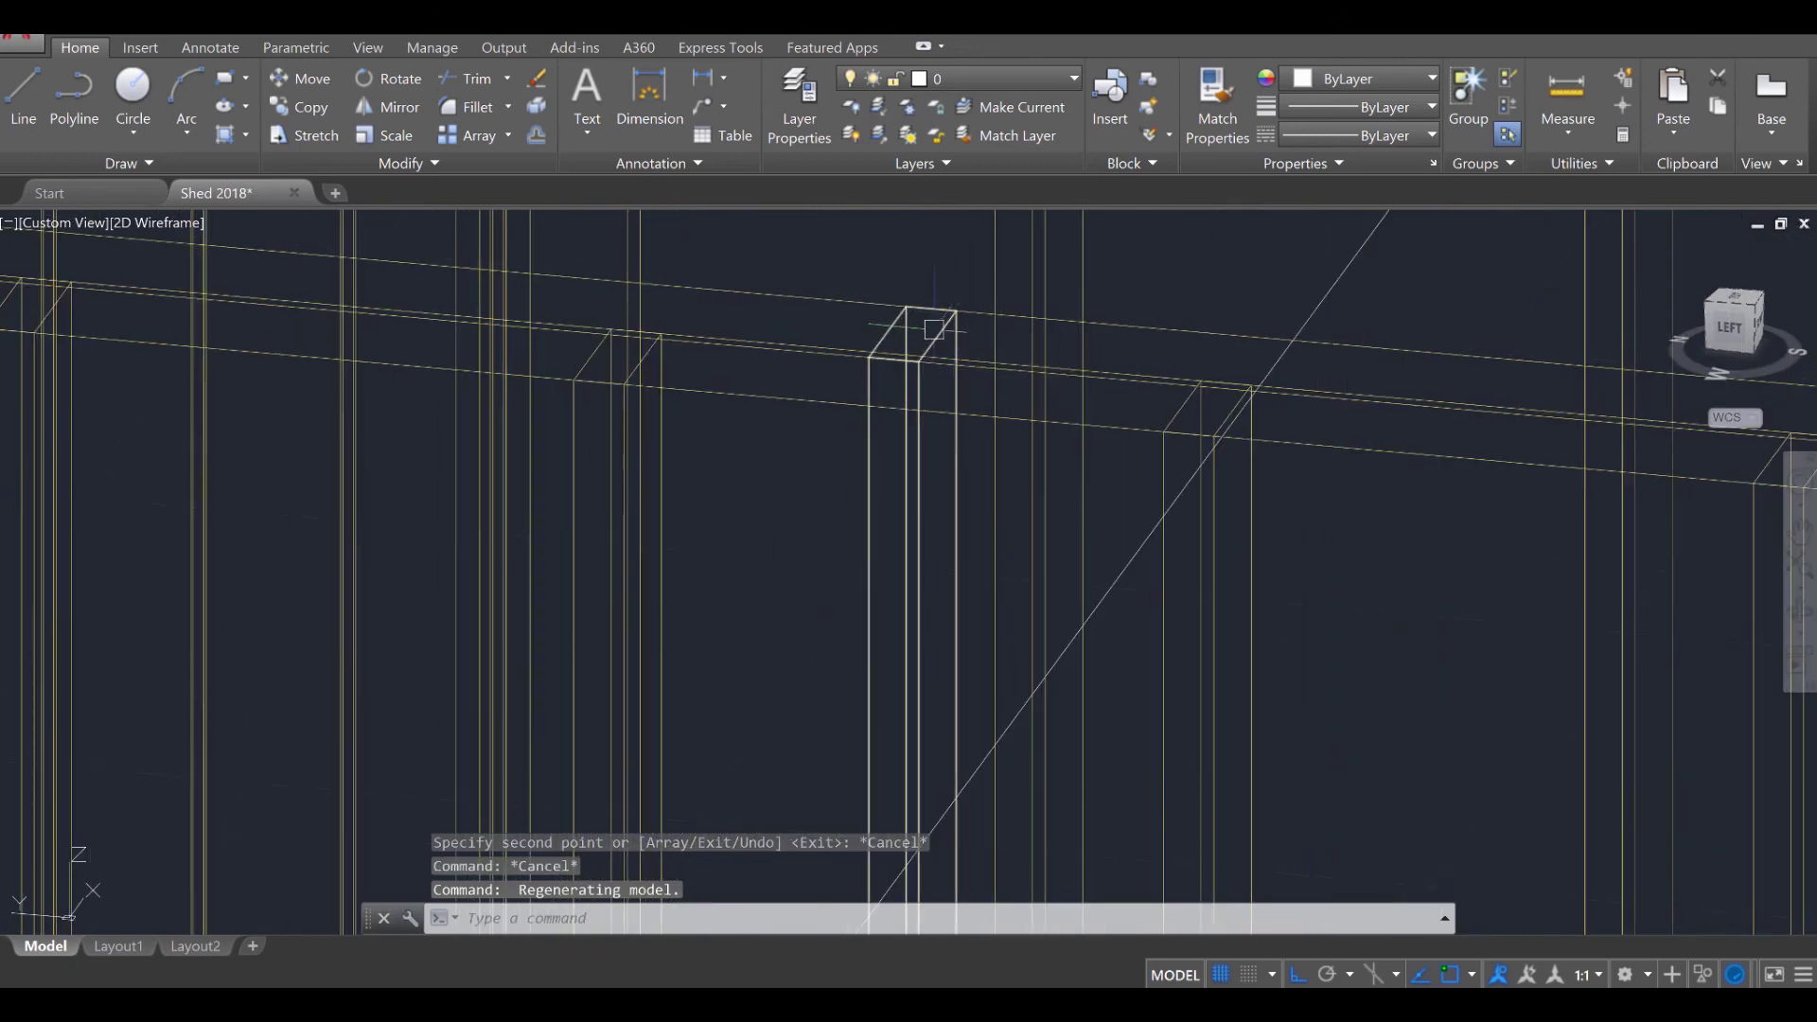
left_click(934, 330)
left_click(910, 333)
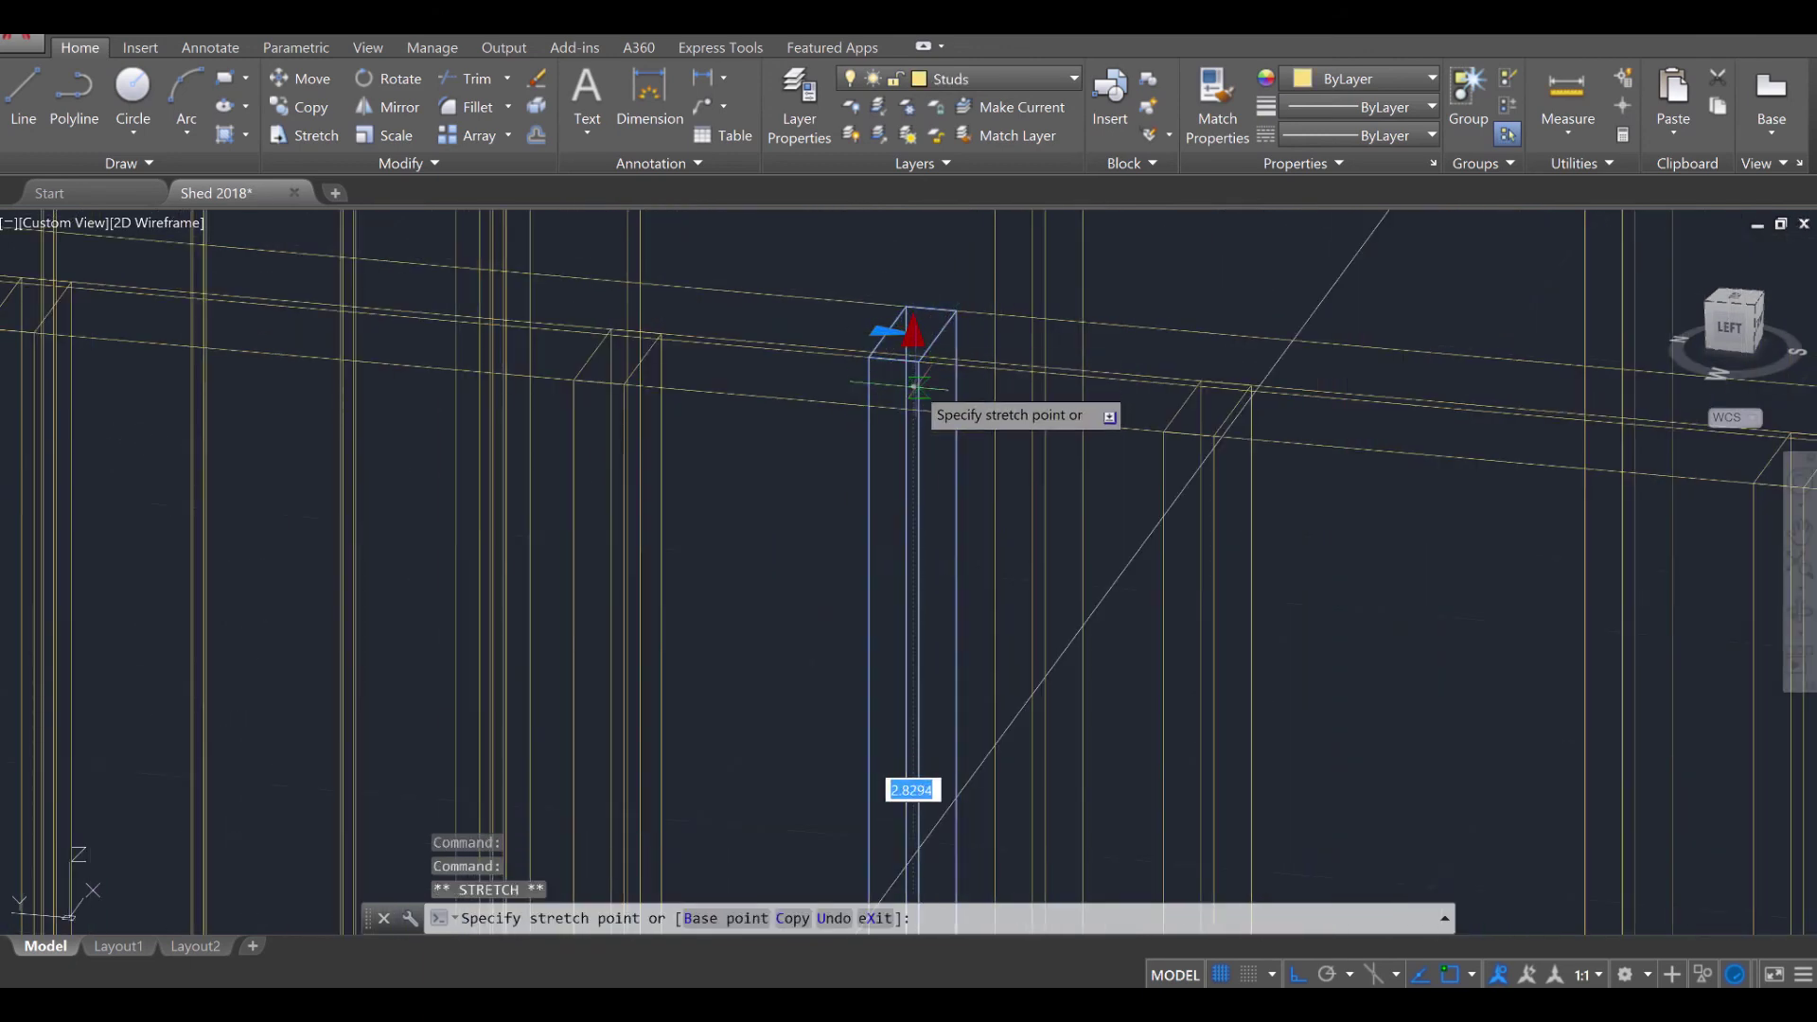
key("Escape")
scroll(984, 525, "down", 5)
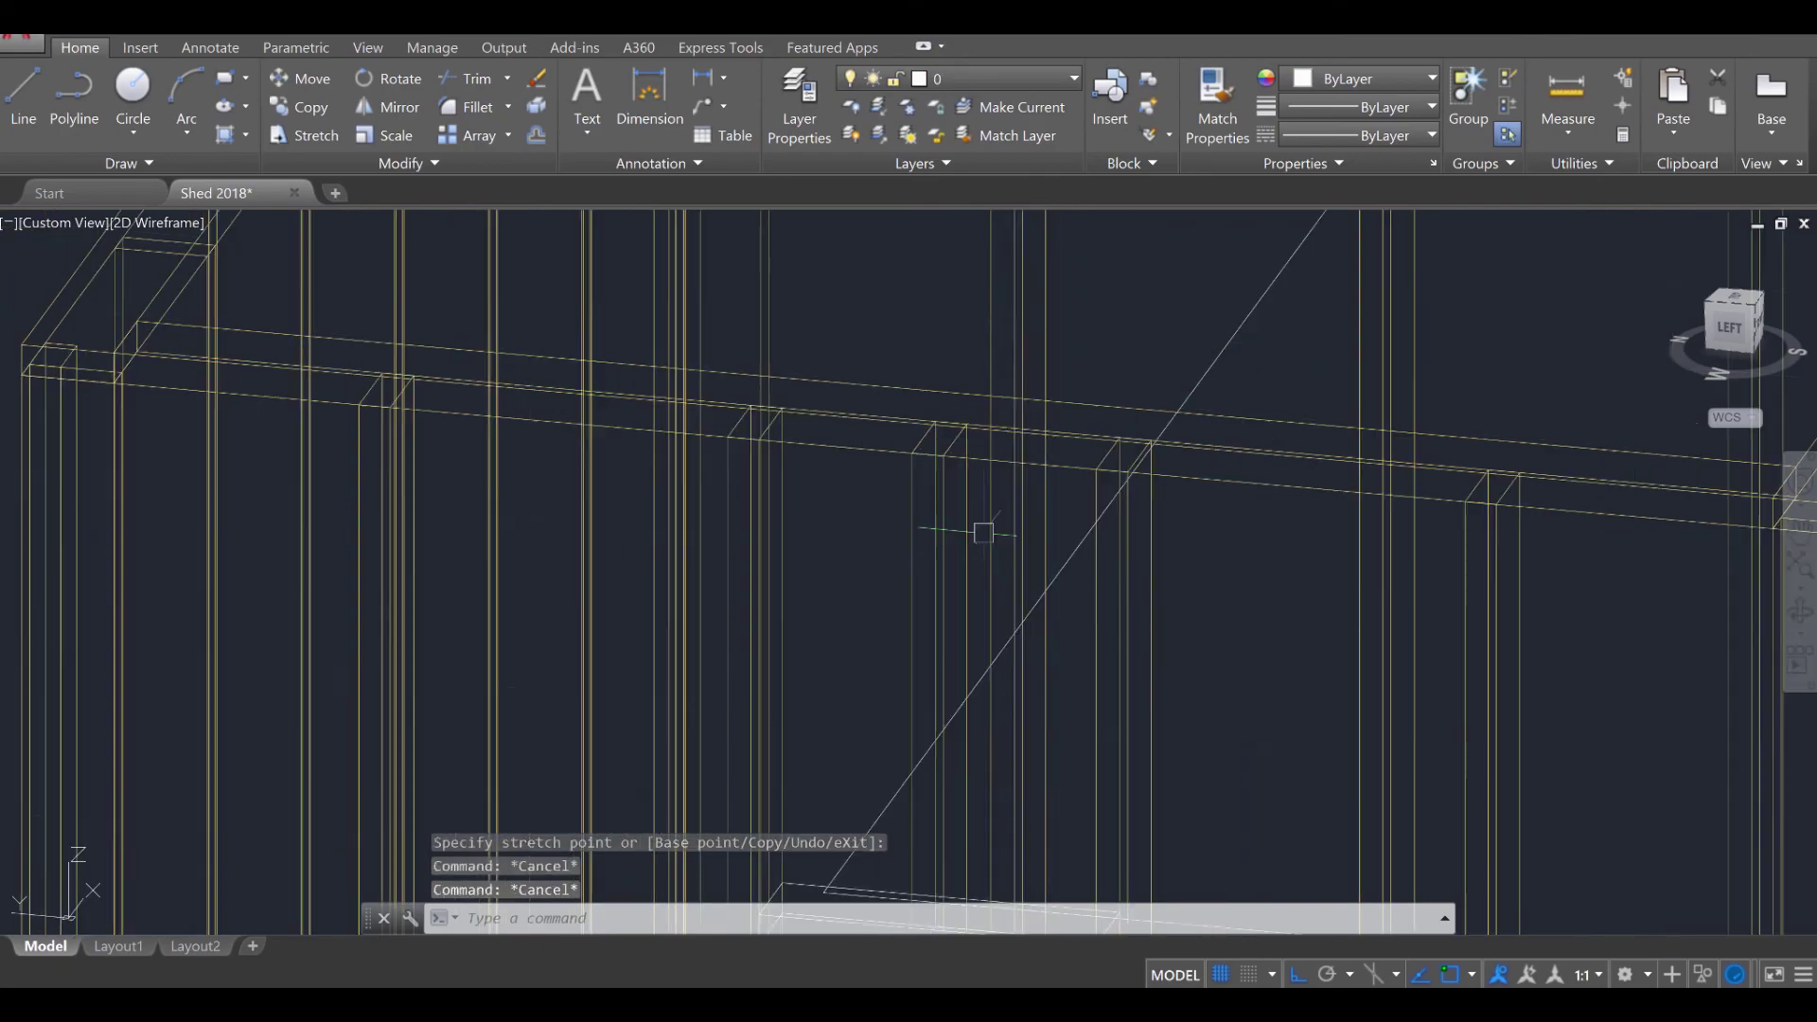
middle_click_drag(980, 528, 925, 520, "shift")
scroll(770, 507, "up", 6)
scroll(508, 496, "down", 3)
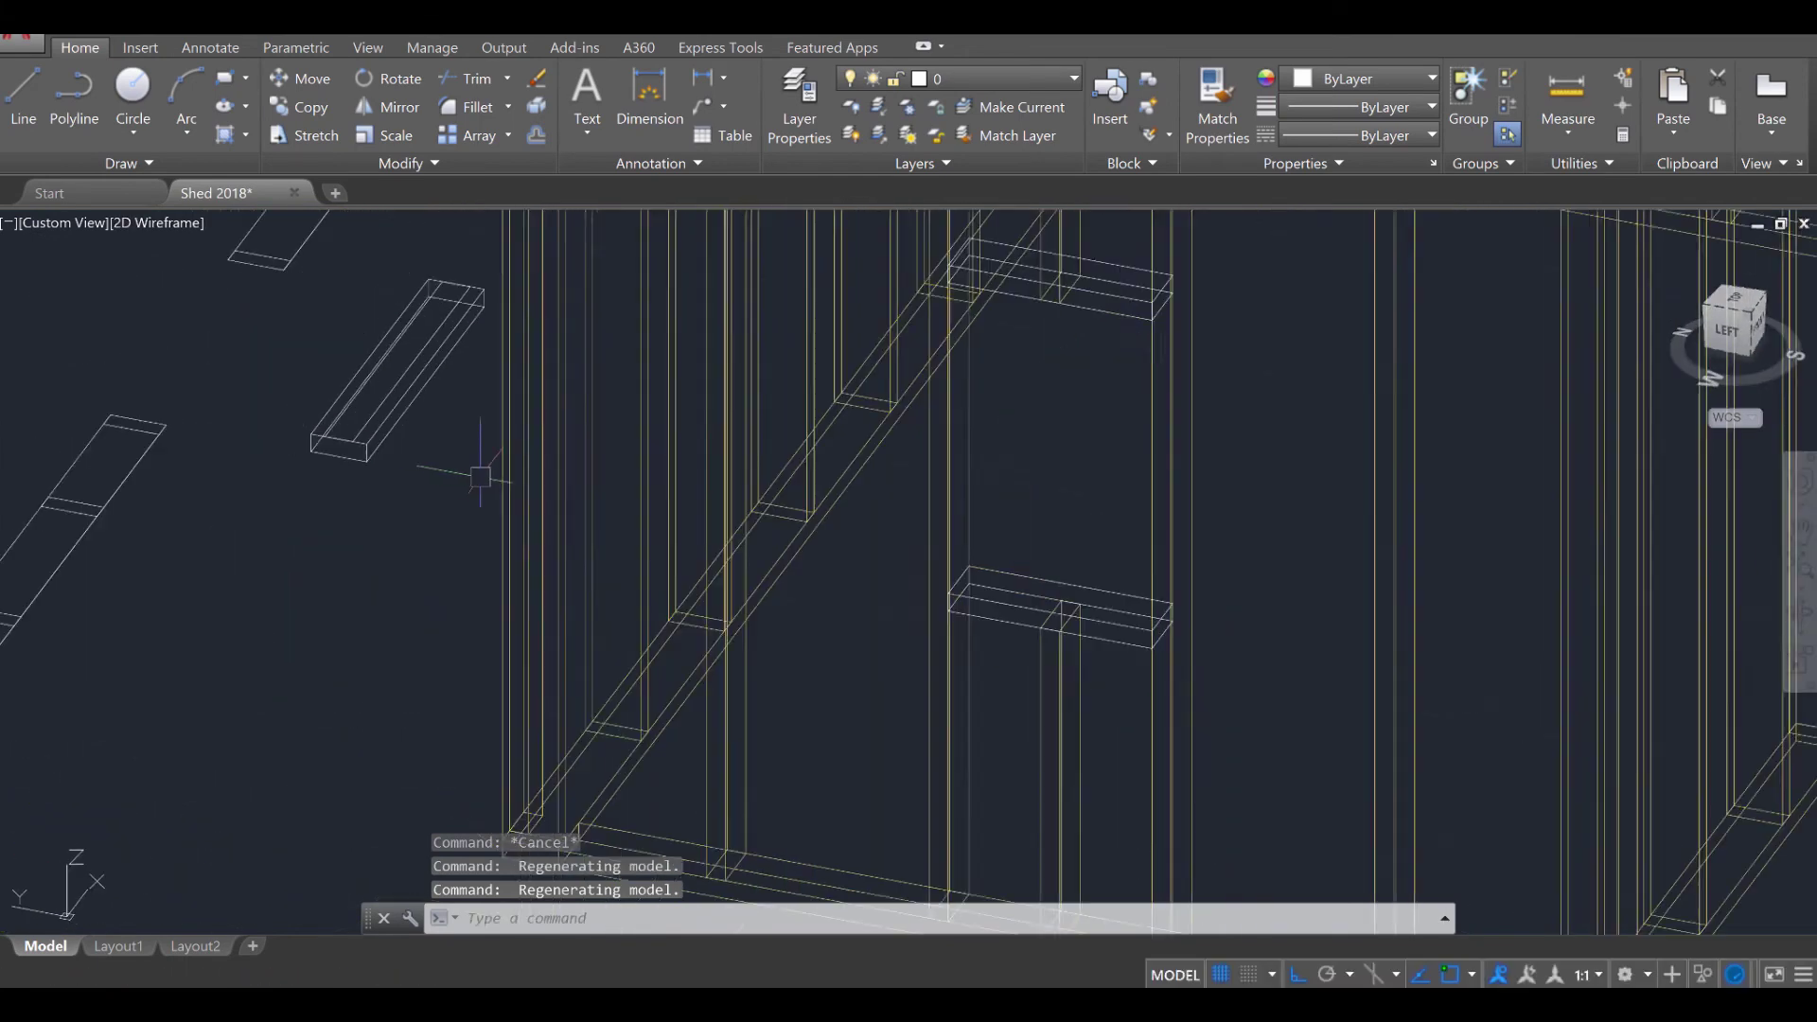
Move the door header and its outline from beside the wall plan into the door gap, snapping its lower corner to the bottom plate's end corner.
scroll(594, 516, "up", 1)
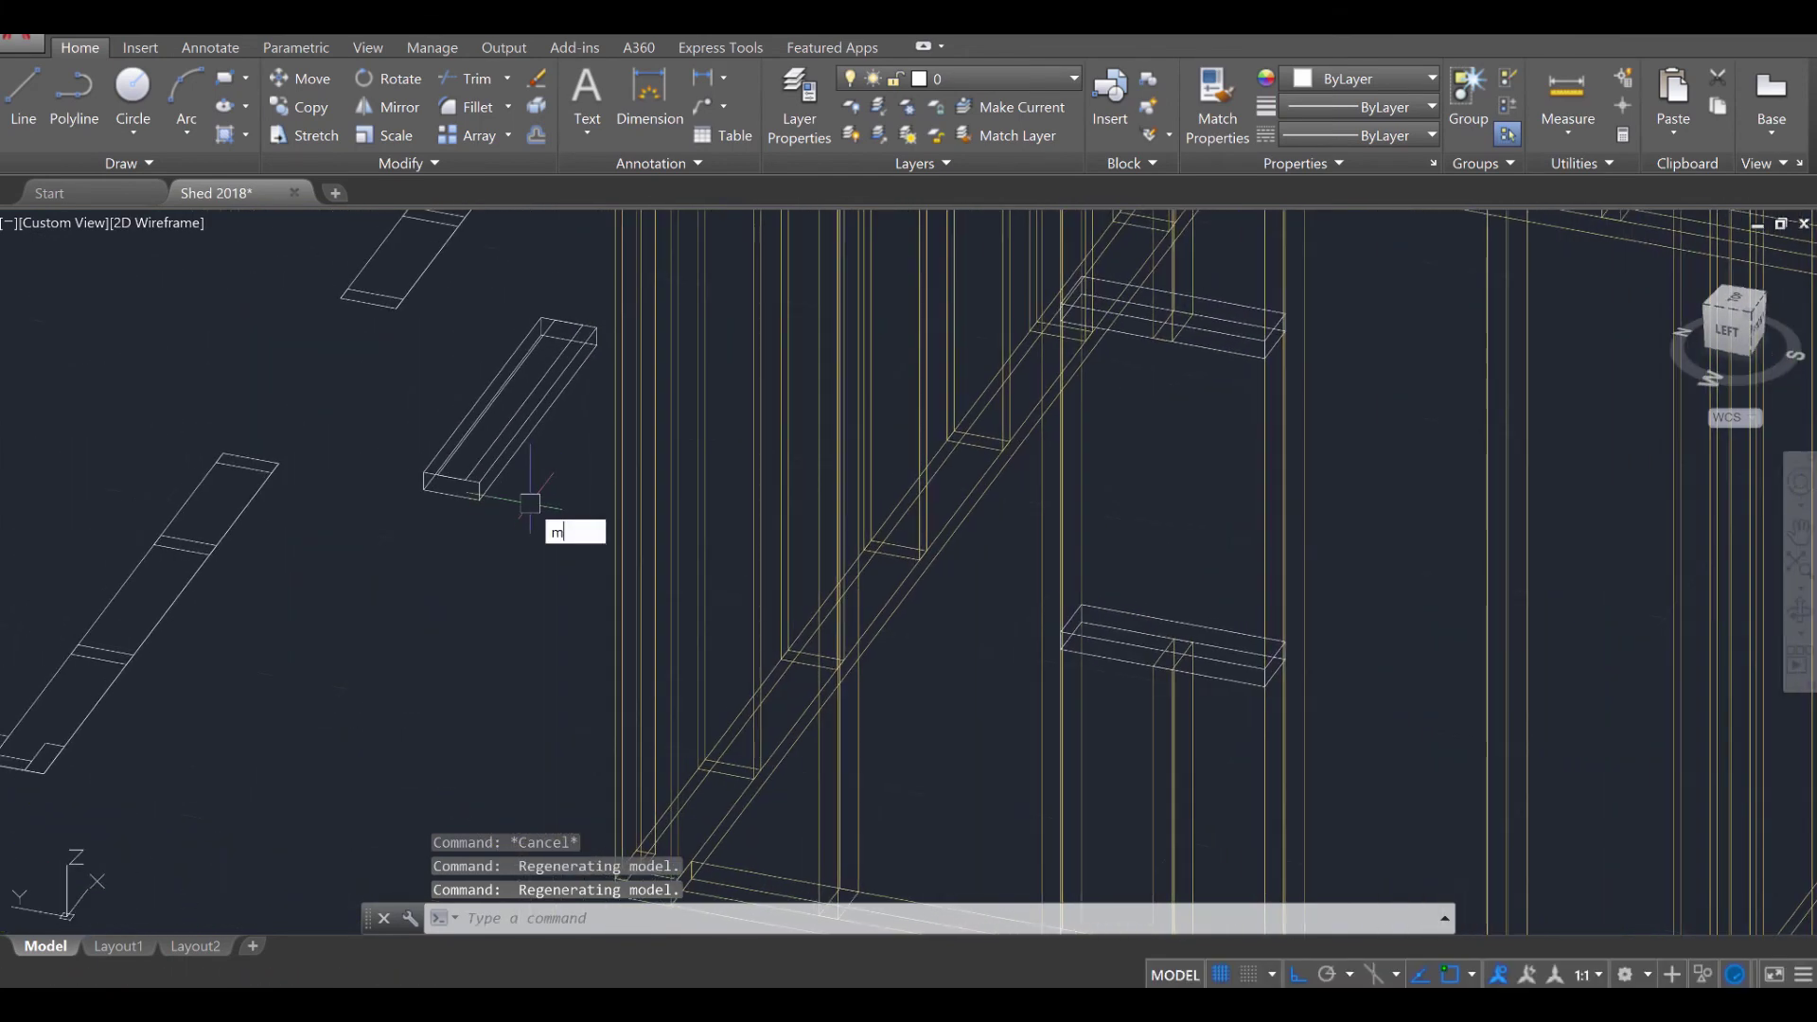
type("o")
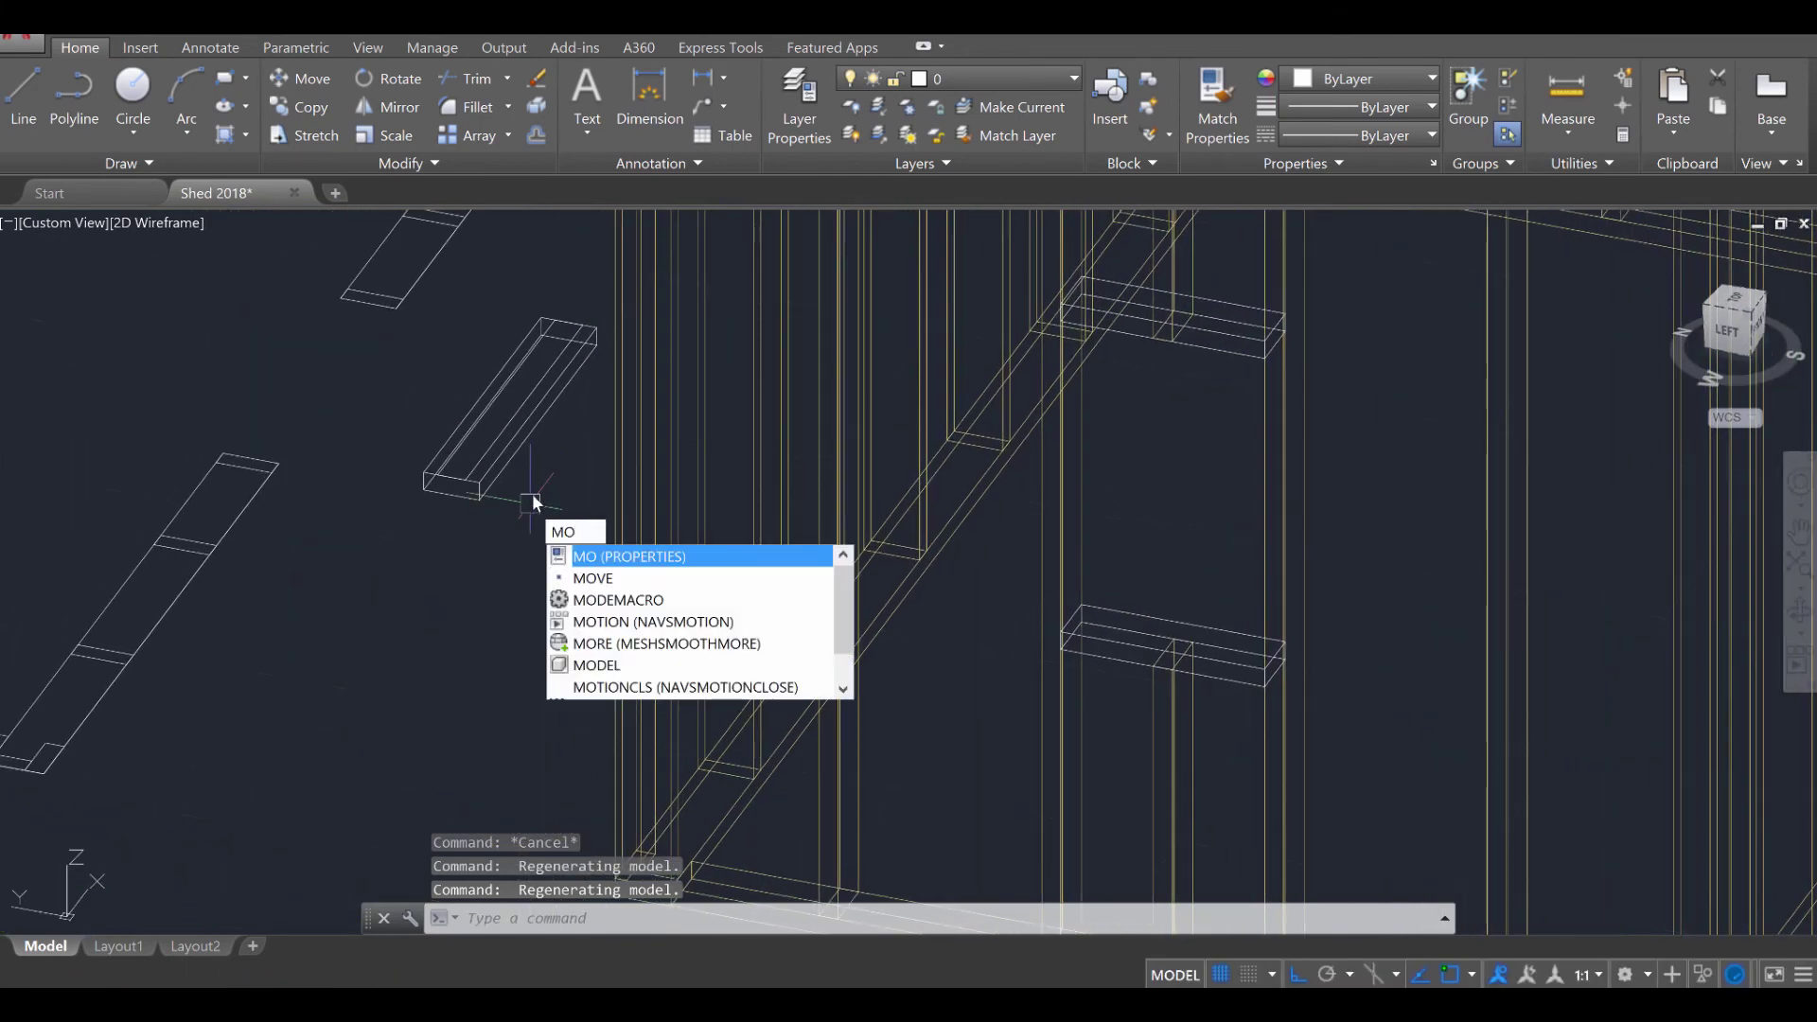
left_click(581, 578)
left_click(562, 531)
left_click(419, 392)
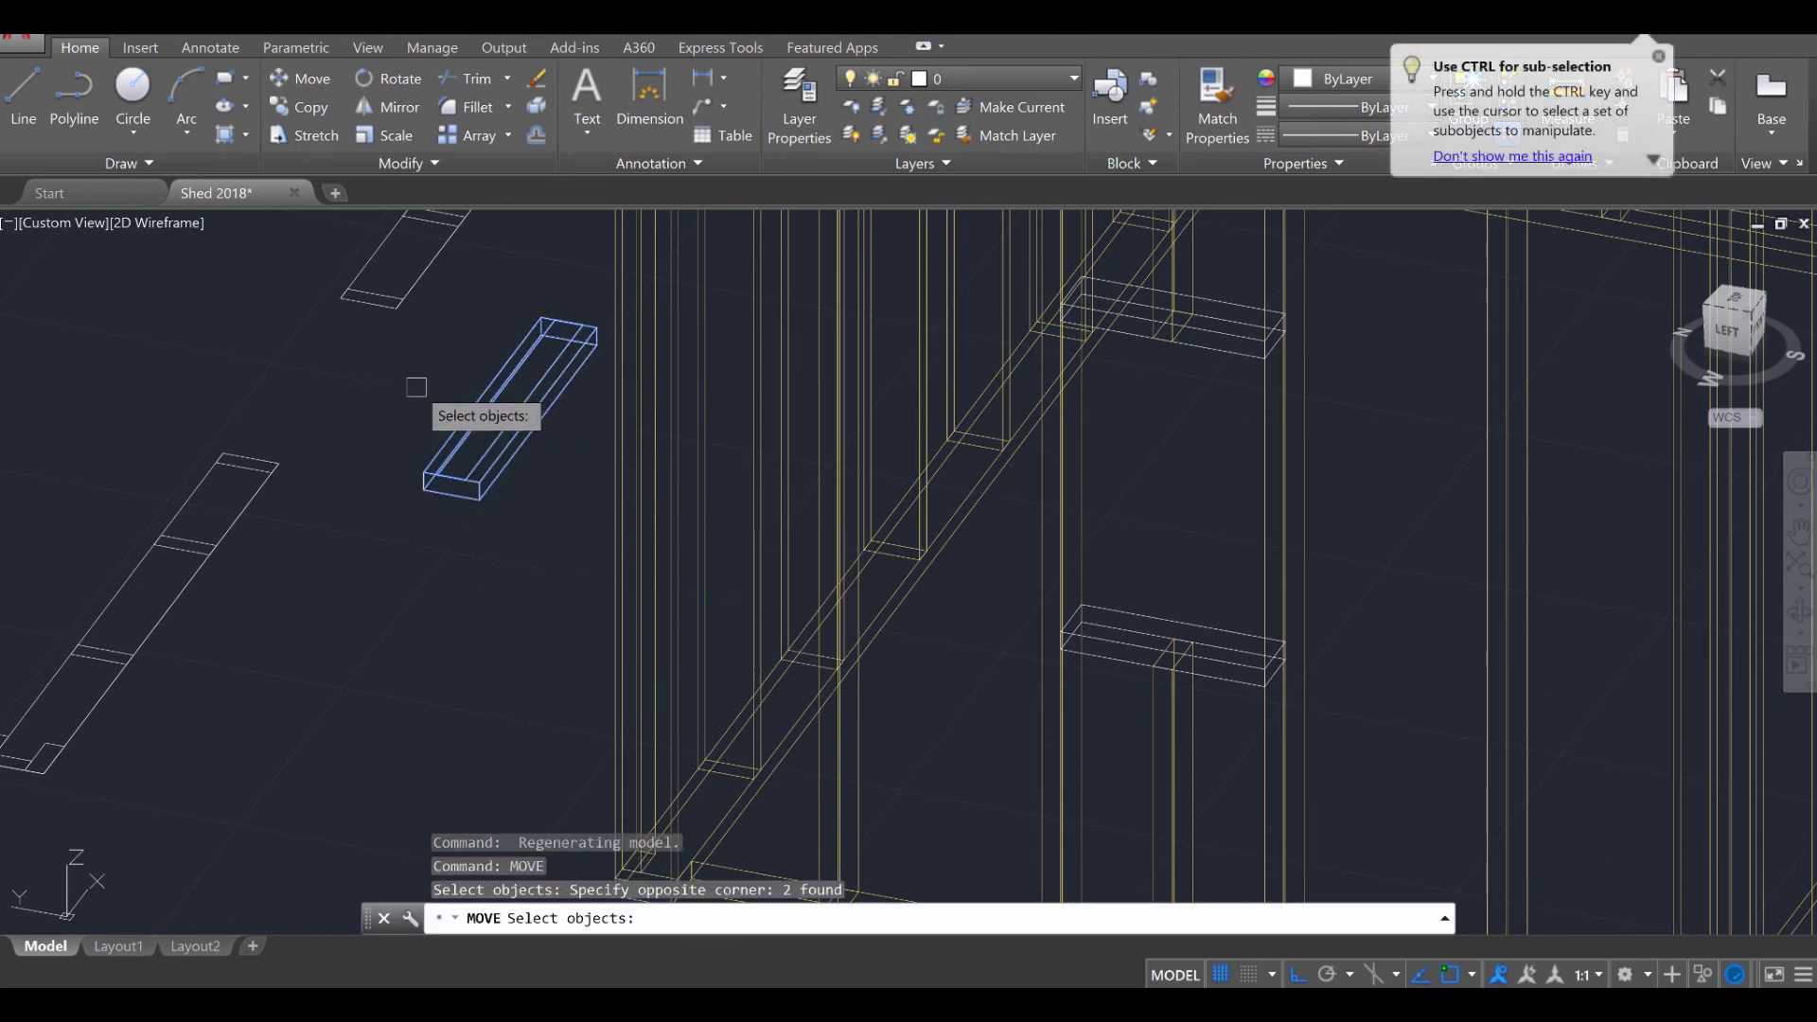
scroll(520, 539, "up", 2)
key("Return")
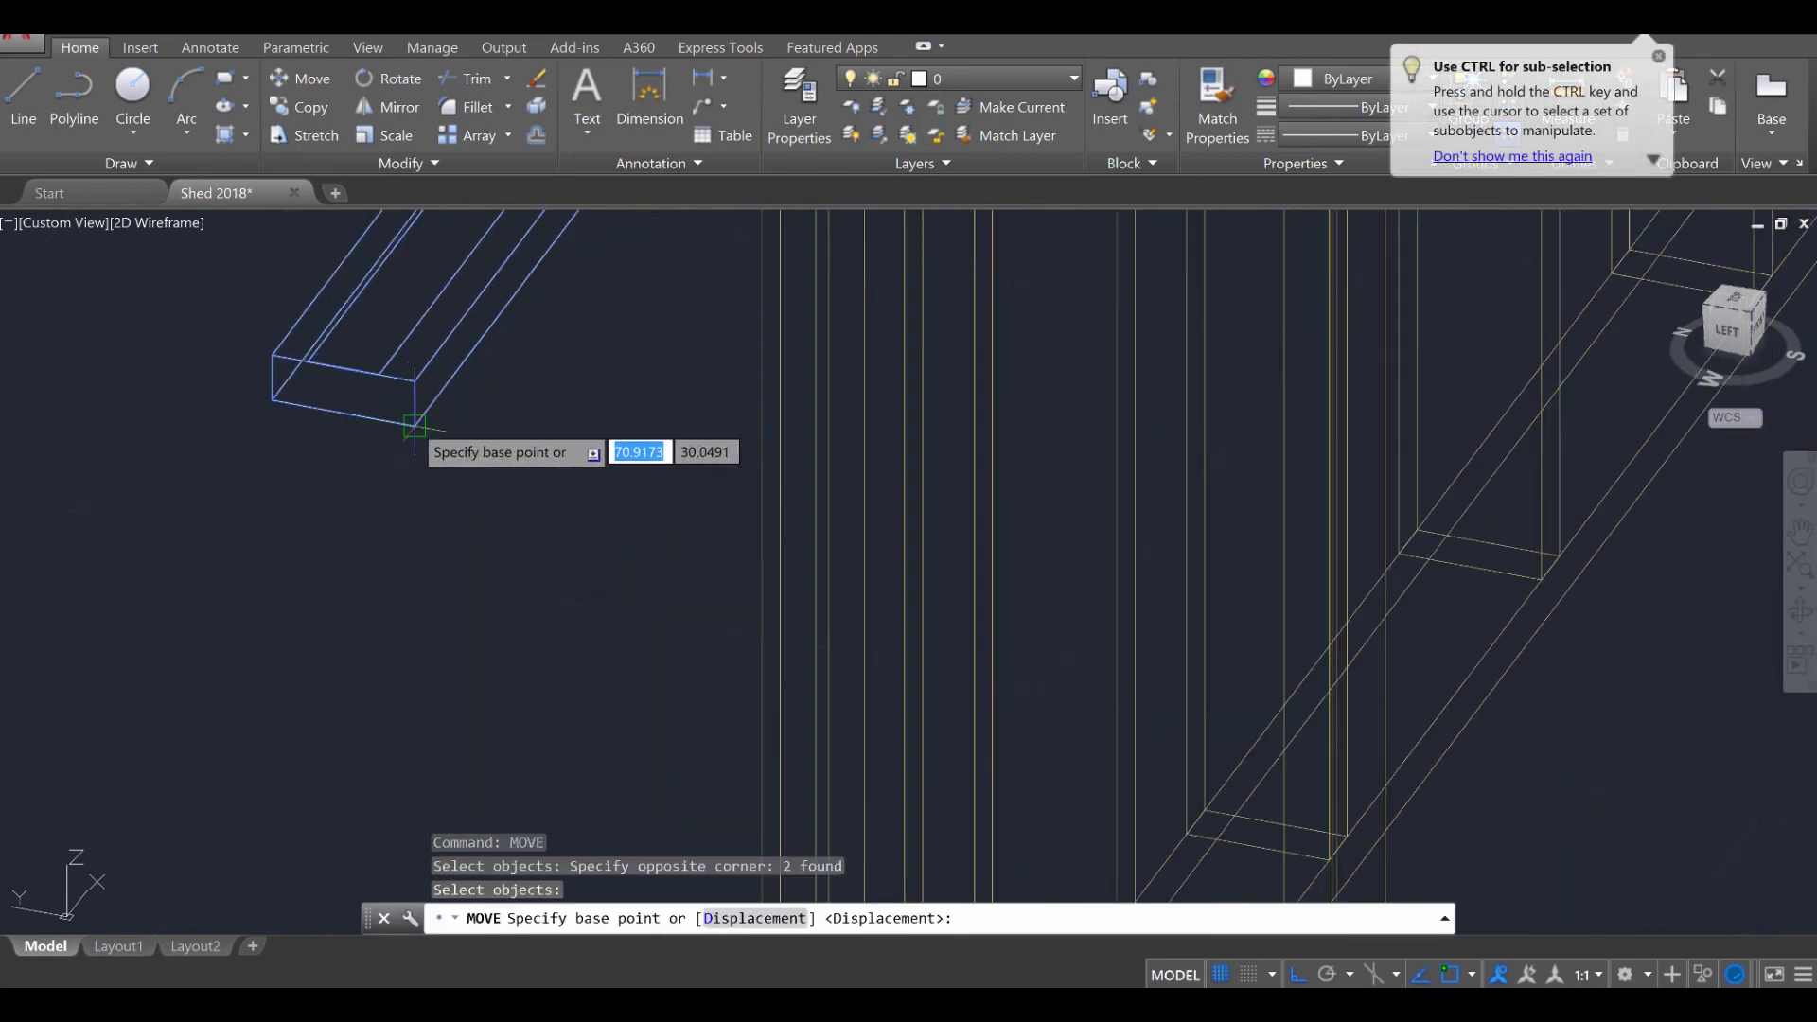
left_click(414, 426)
scroll(426, 426, "down", 3)
middle_click_drag(1148, 527, 1087, 735, "shift")
scroll(1041, 751, "up", 3)
scroll(1041, 750, "up", 2)
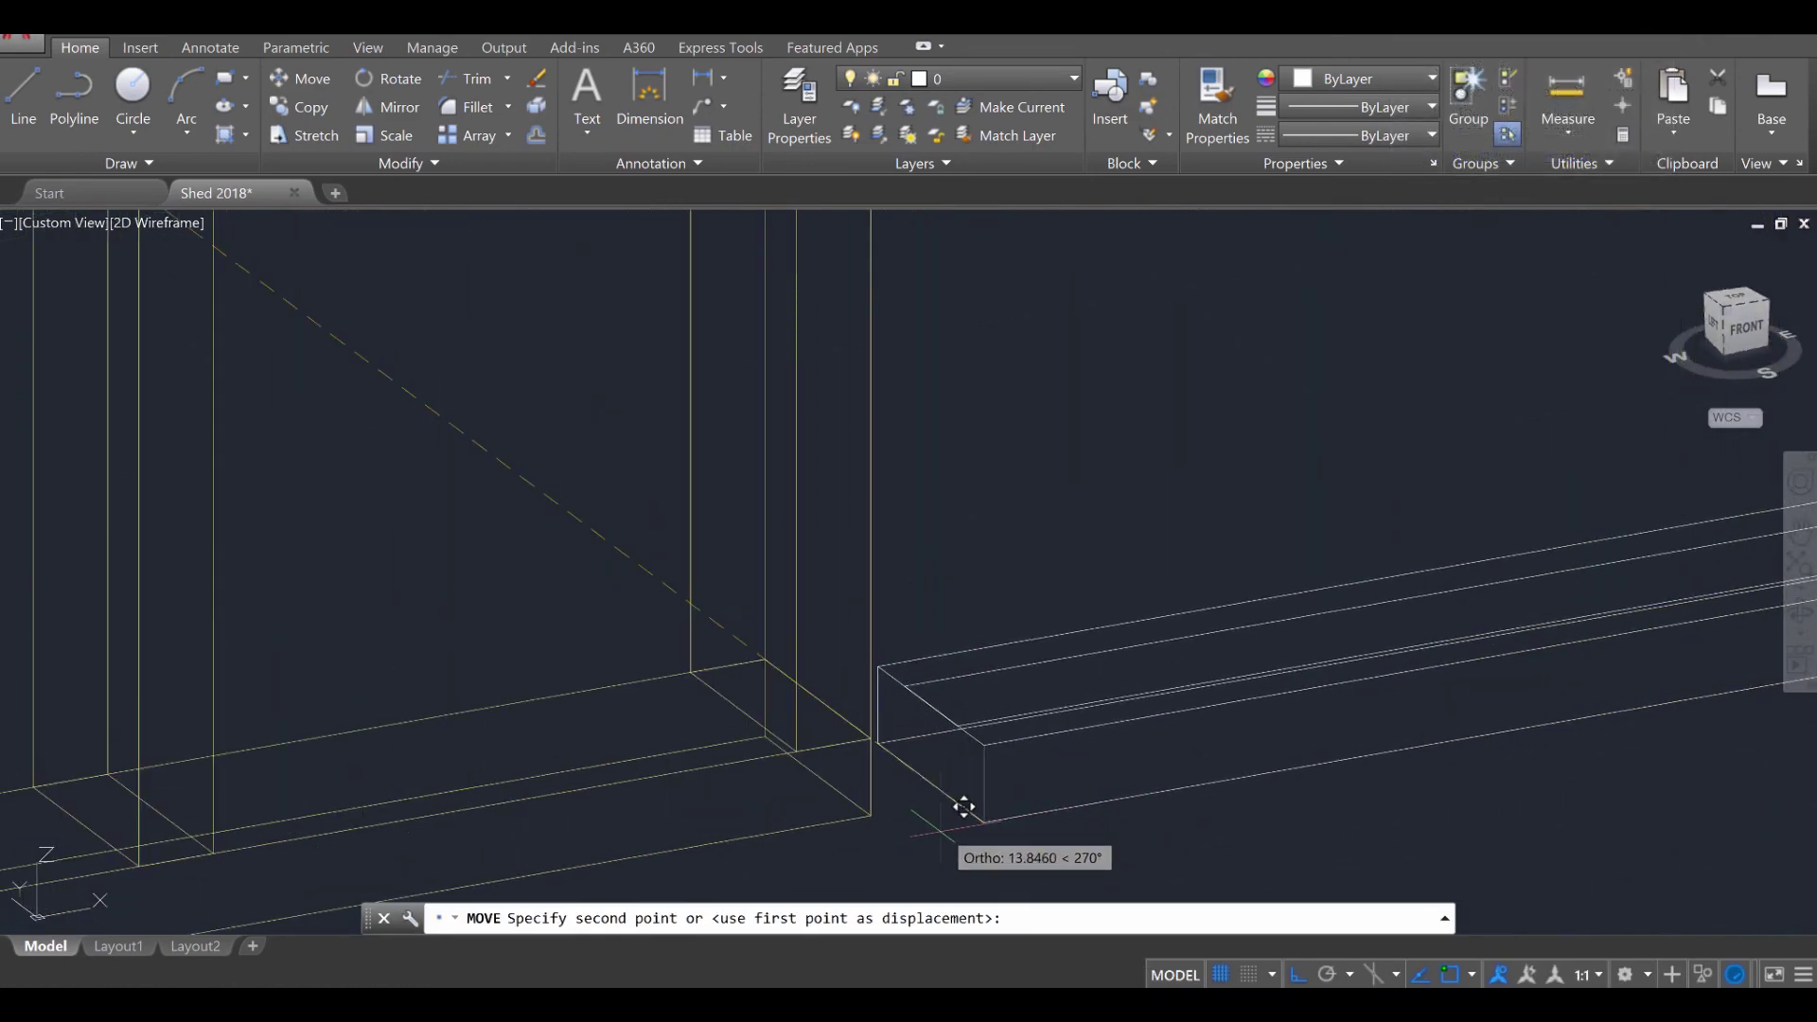
left_click(875, 814)
scroll(875, 814, "down", 3)
key("Escape")
key("Escape")
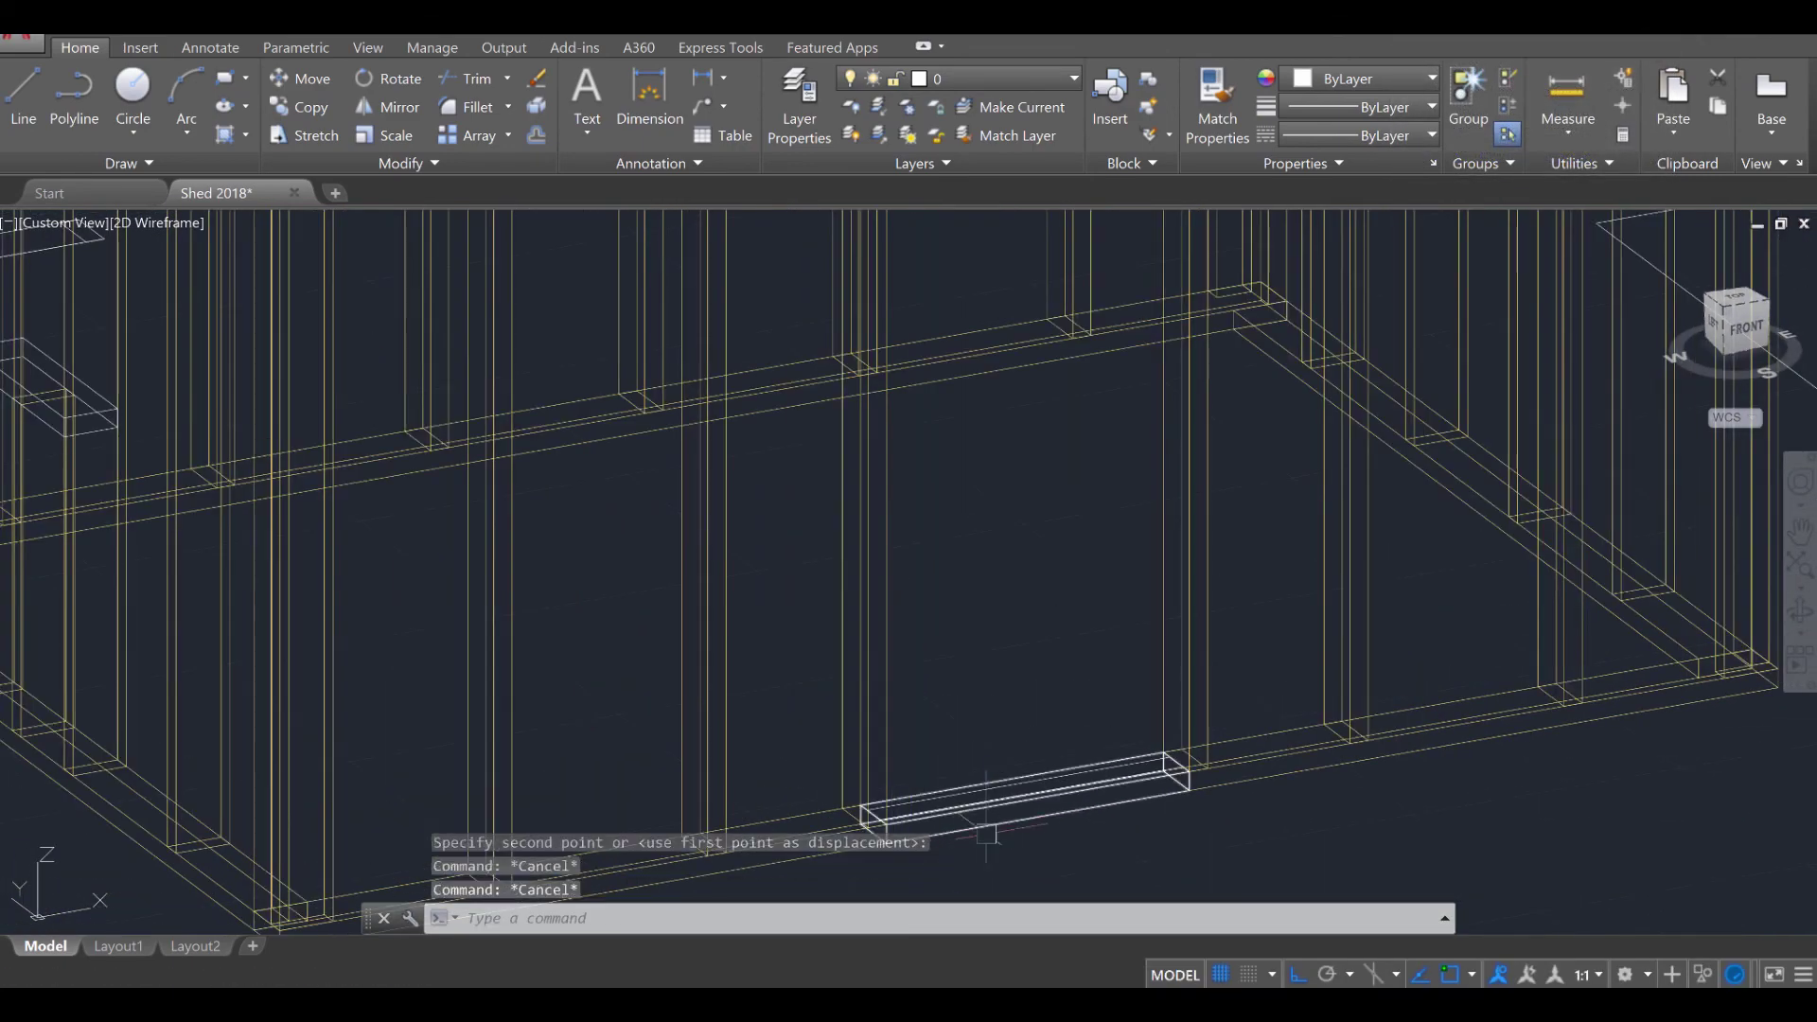
Move the door header and its outline vertically up by 6.67, using the header's lower front corner as the base point.
middle_click_drag(874, 814, 965, 719, "shift")
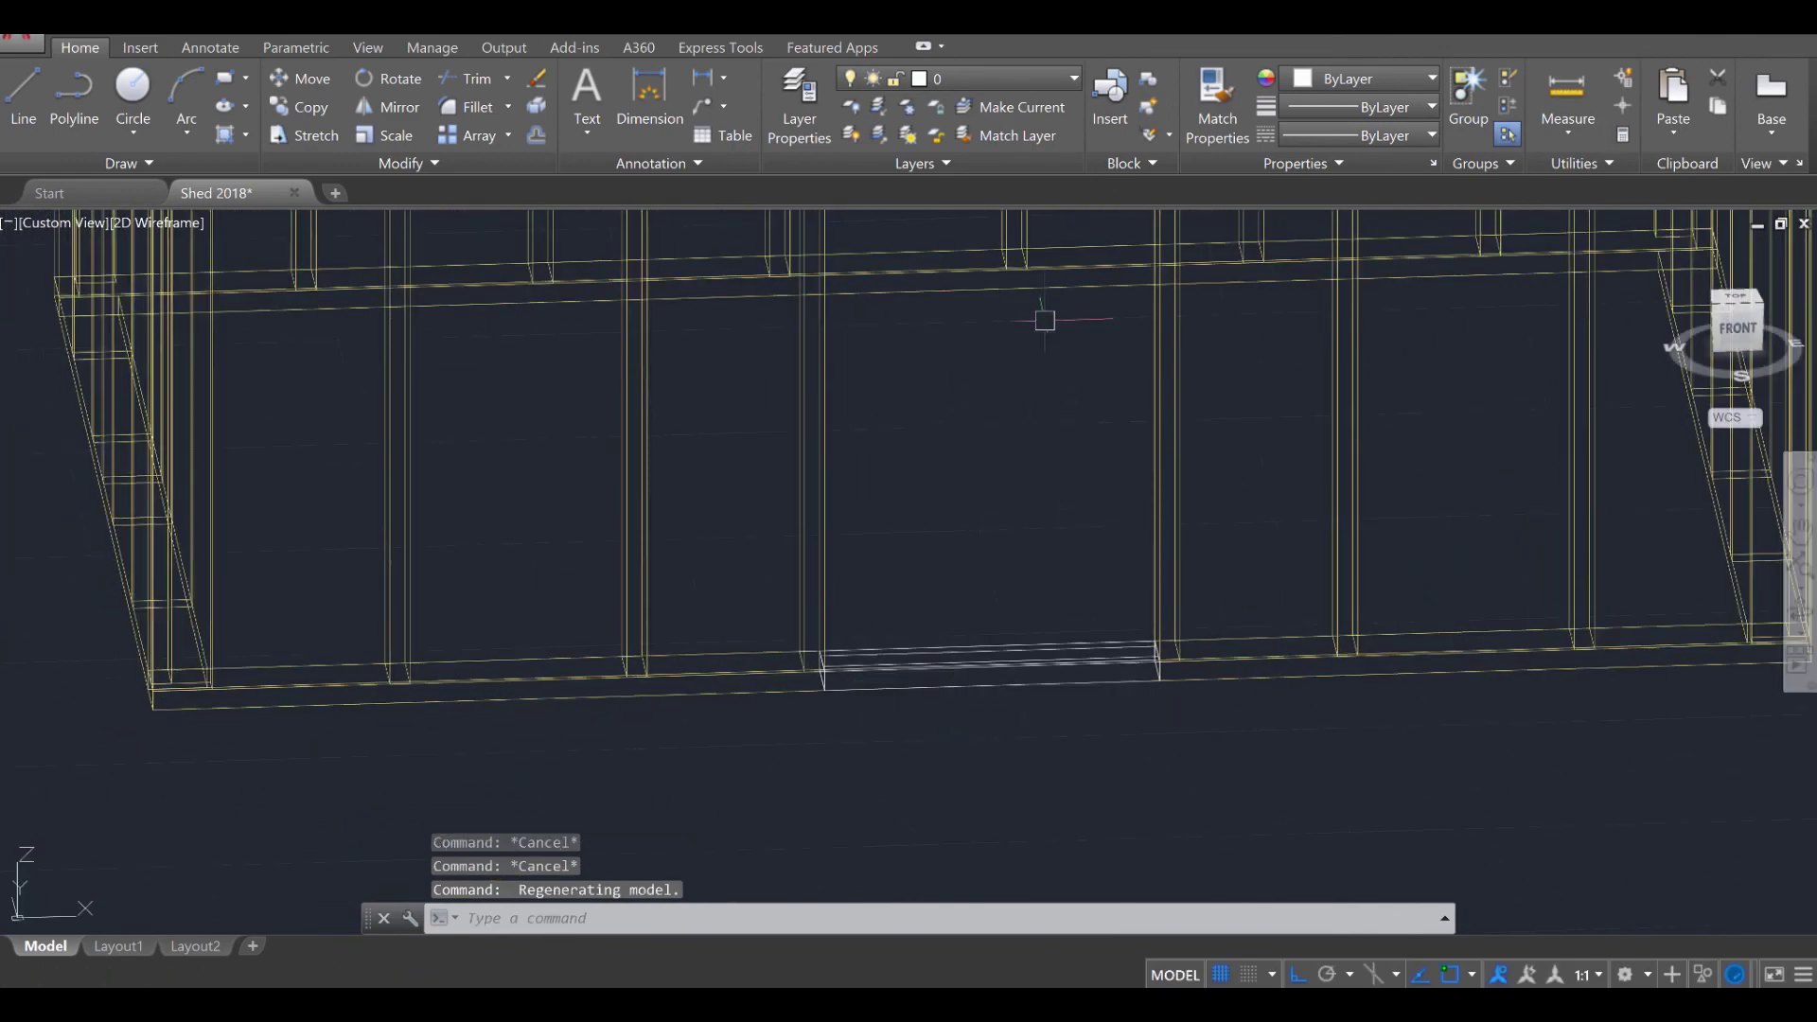
scroll(985, 512, "up", 4)
middle_click_drag(822, 530, 854, 550, "shift")
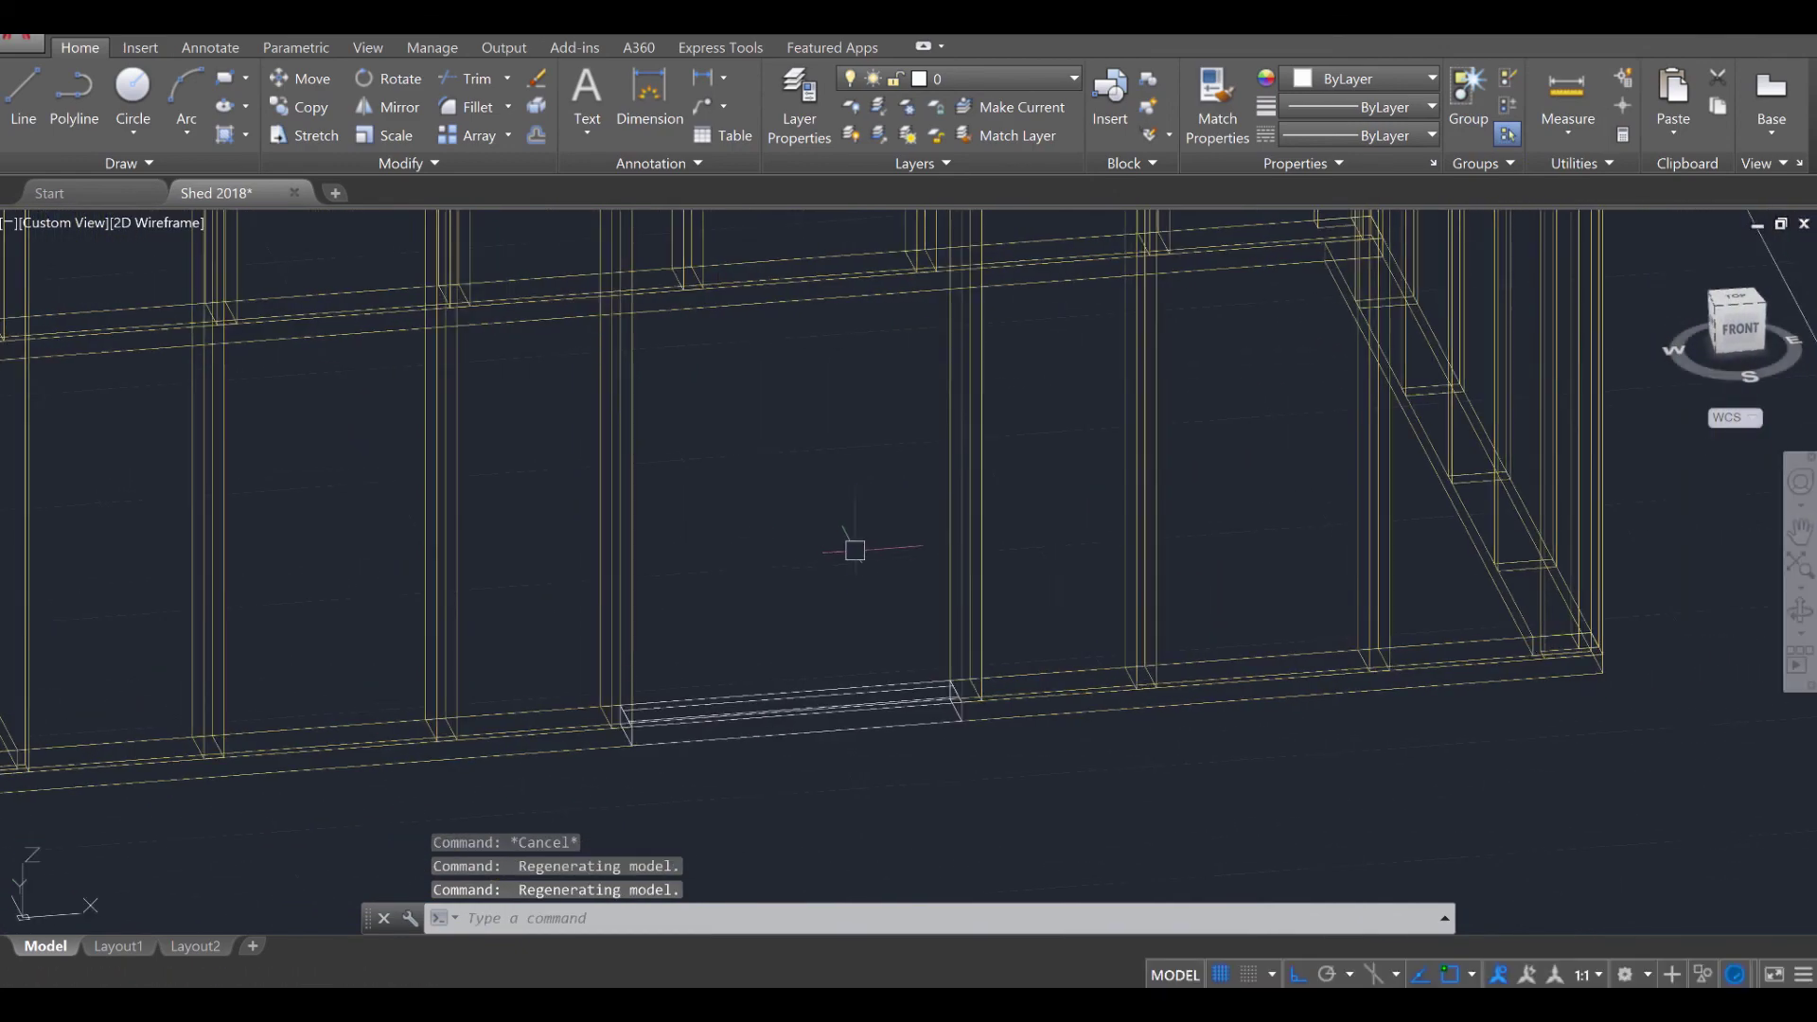
scroll(772, 632, "up", 2)
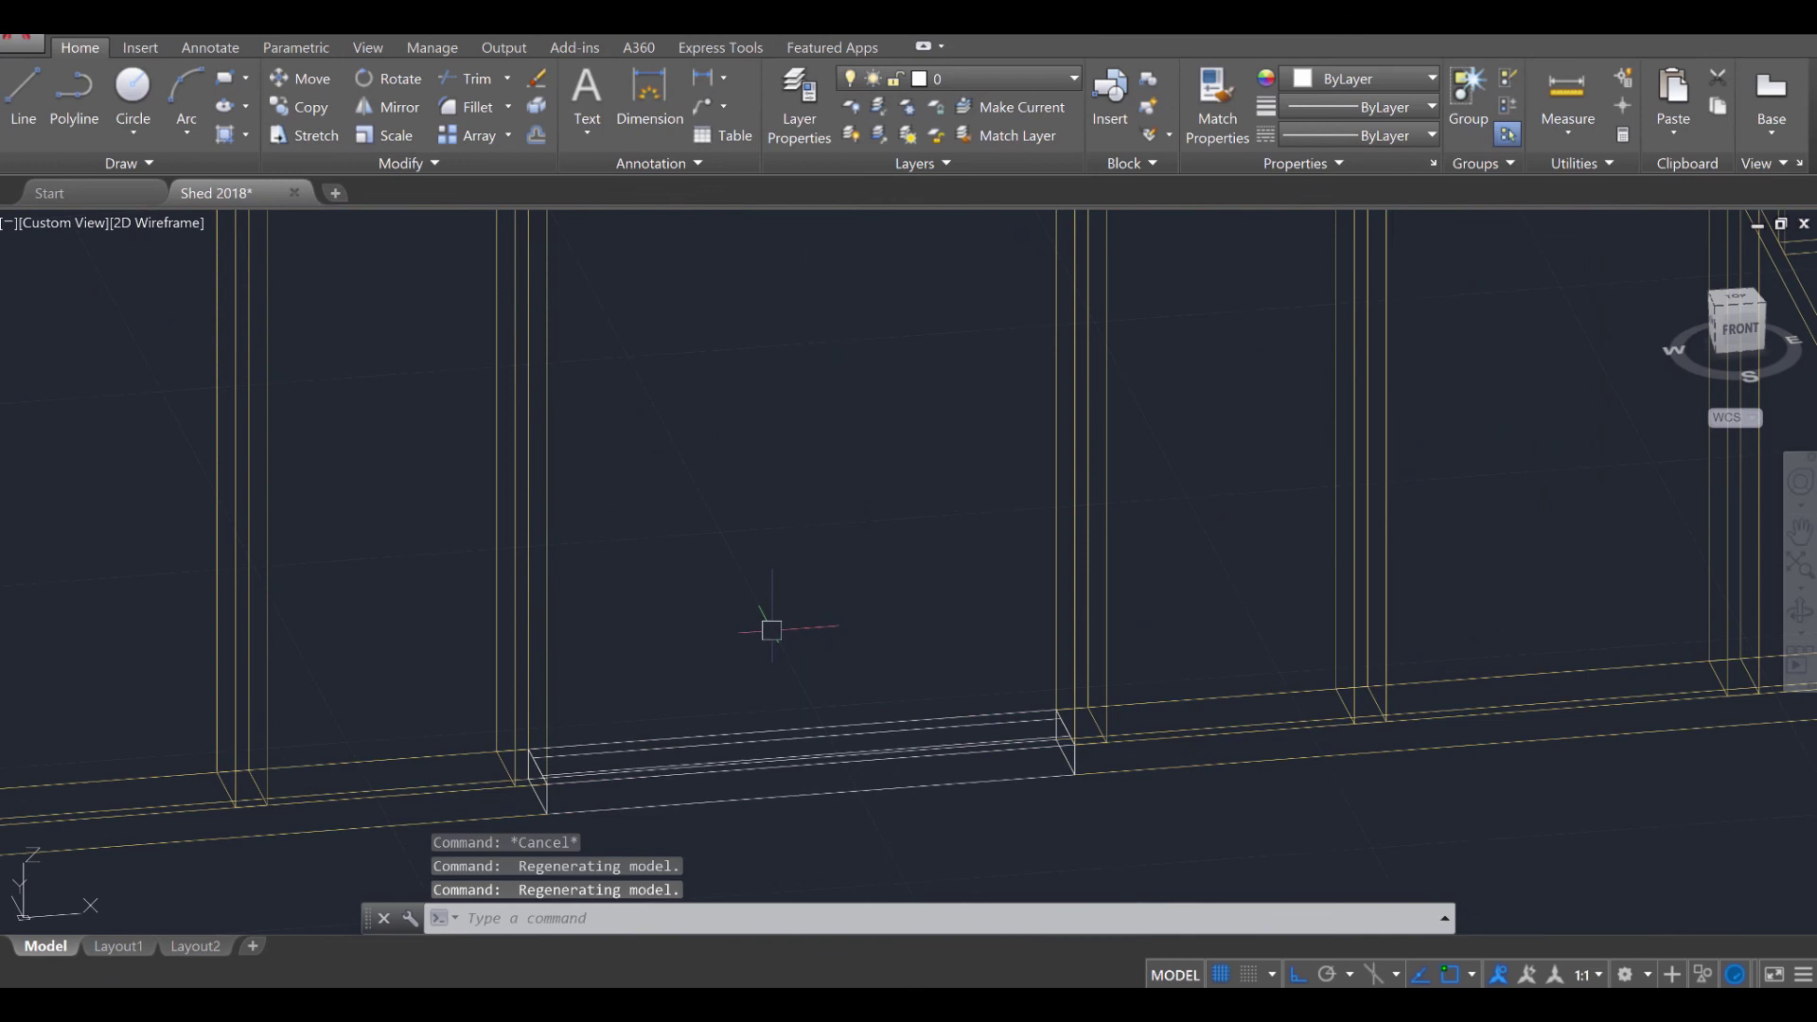
type("M")
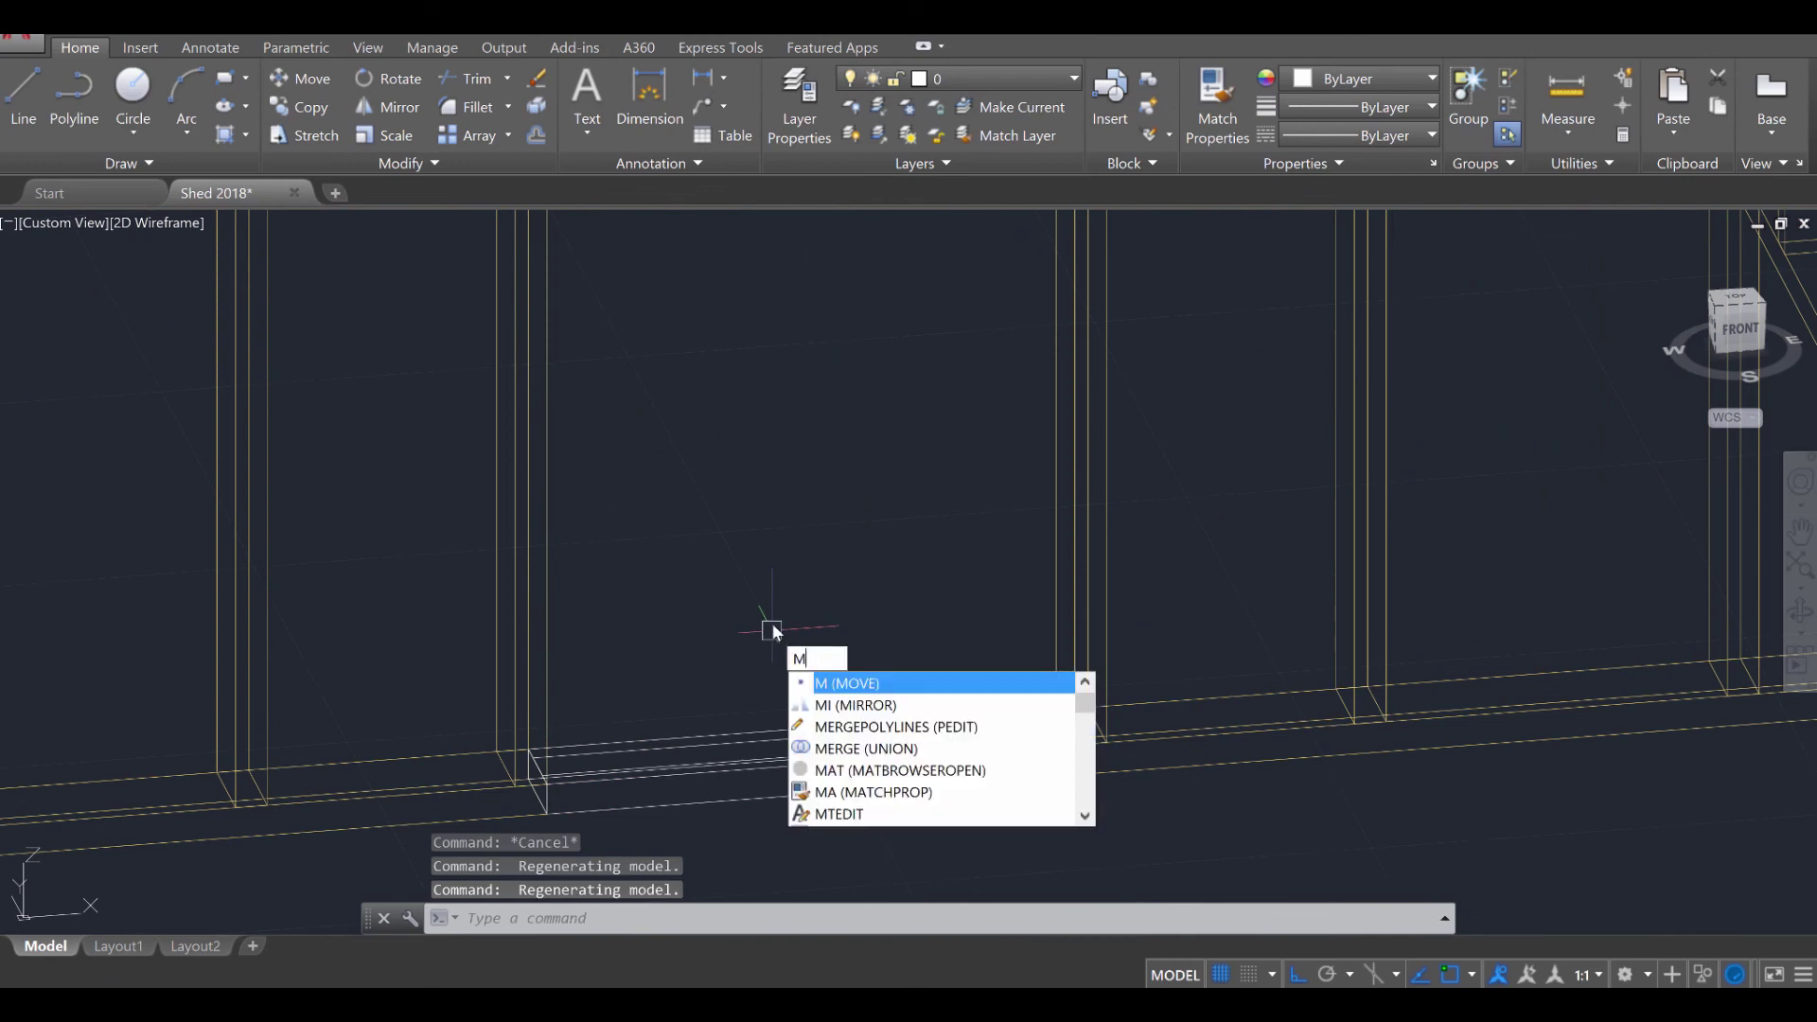
key("Return")
left_click(885, 831)
left_click(699, 762)
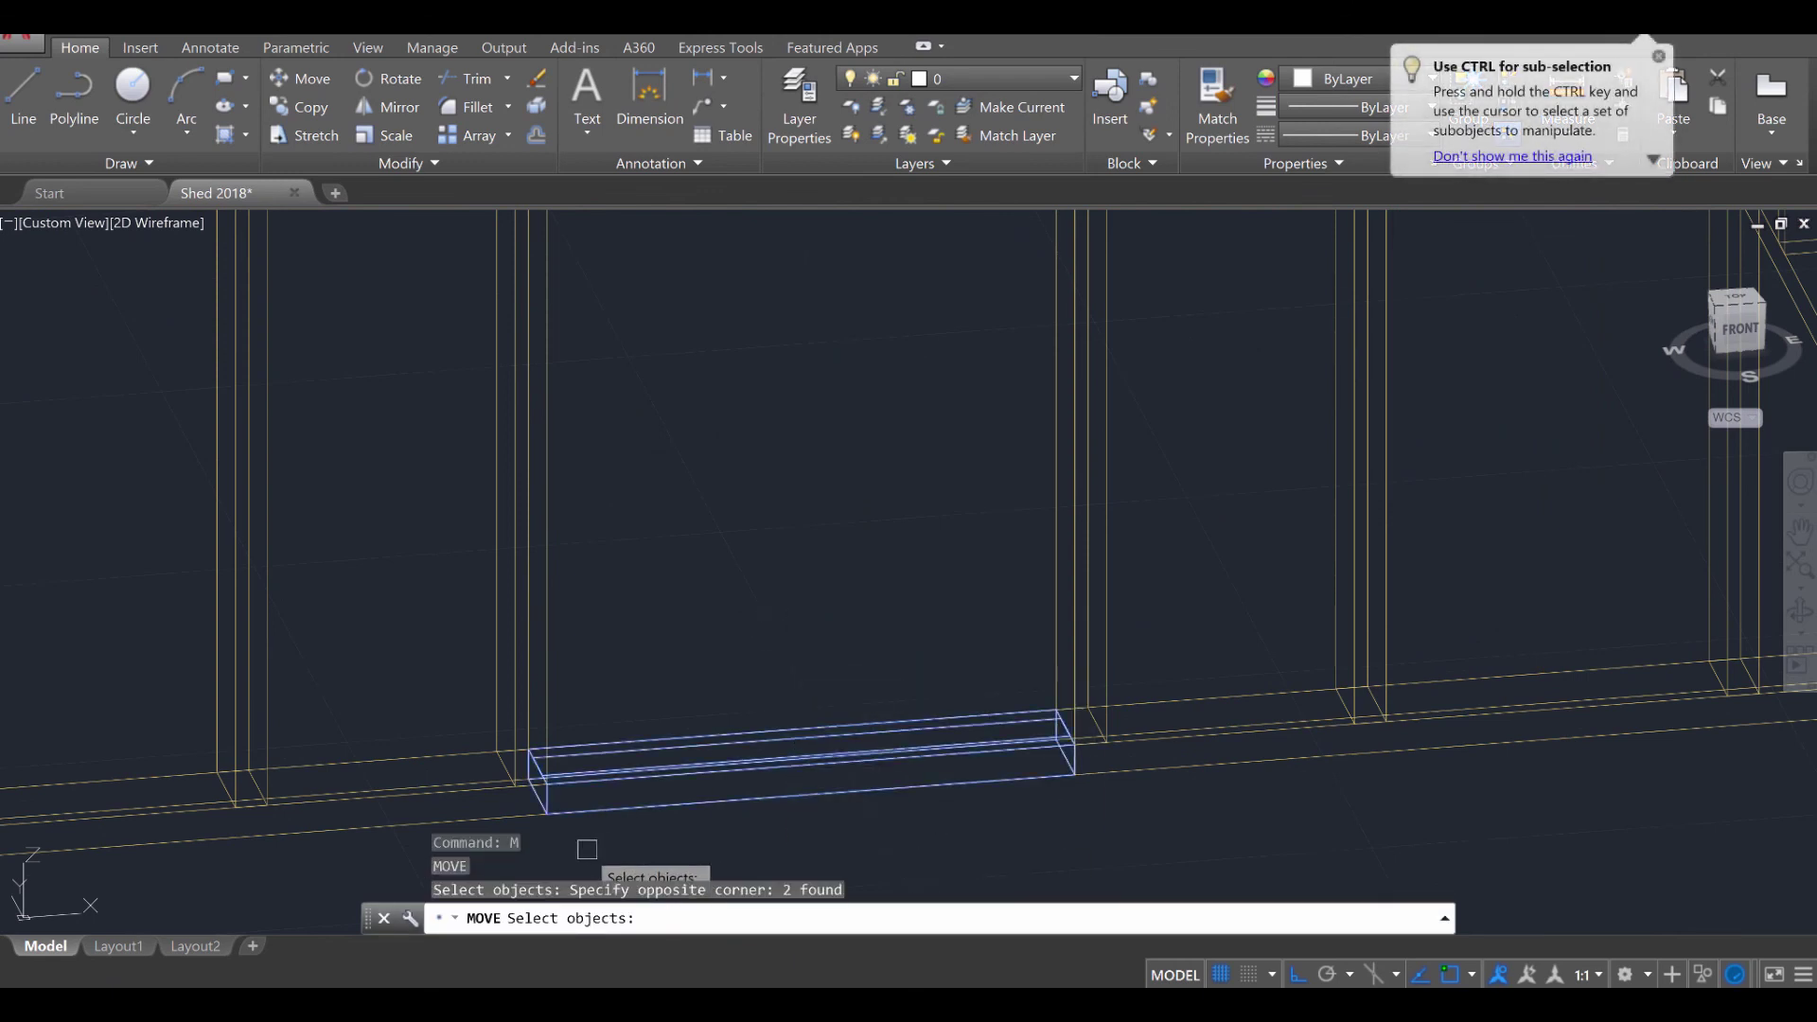
key("Return")
left_click(547, 812)
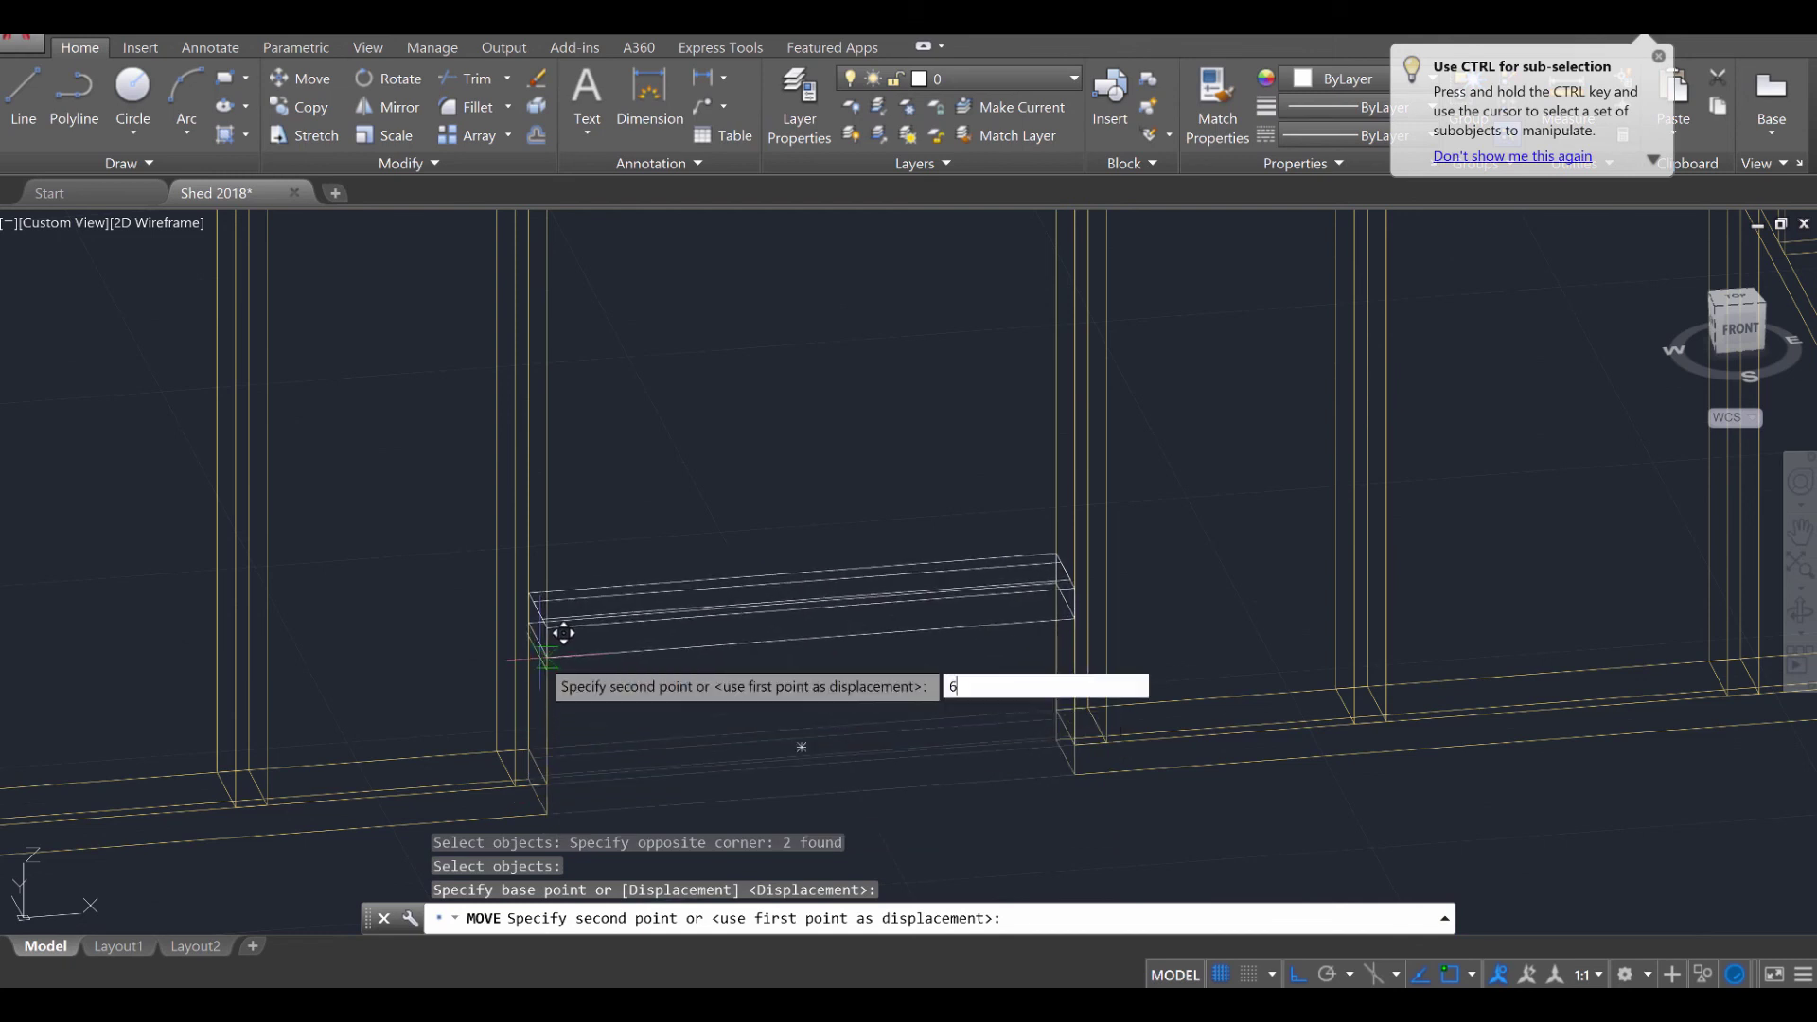
type(".")
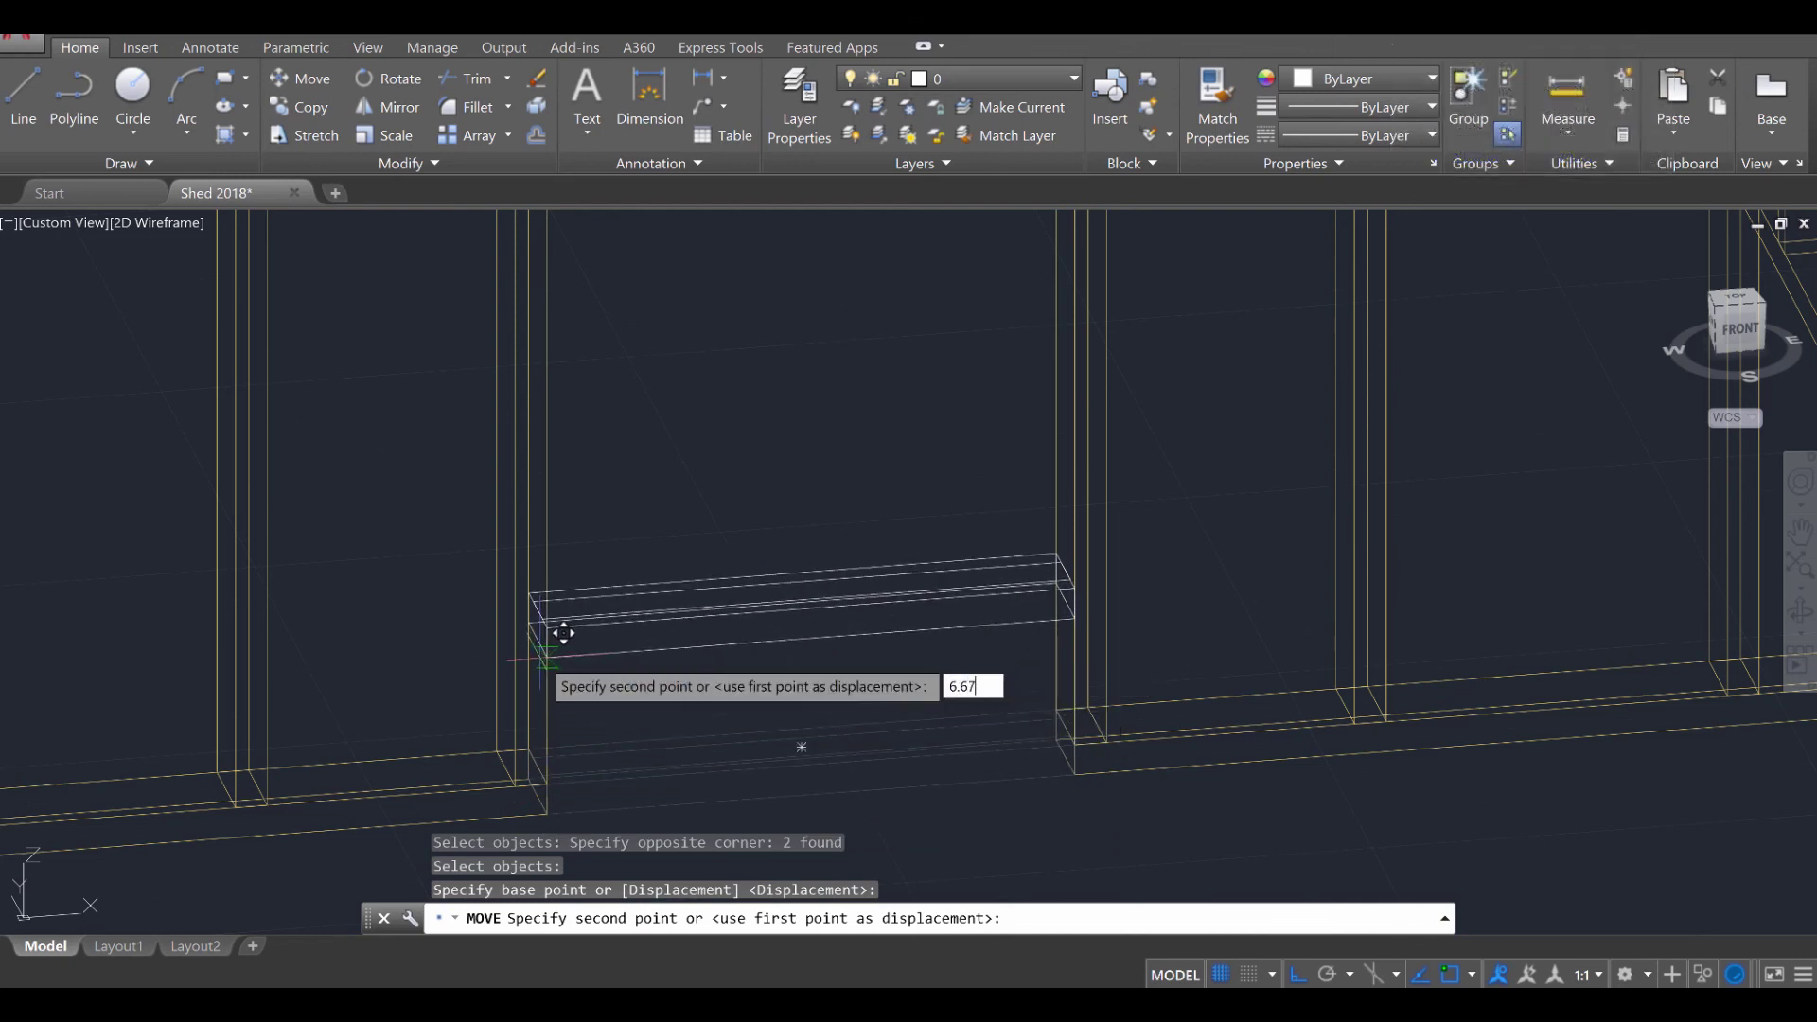
type("67")
key("Return")
scroll(575, 657, "down", 2)
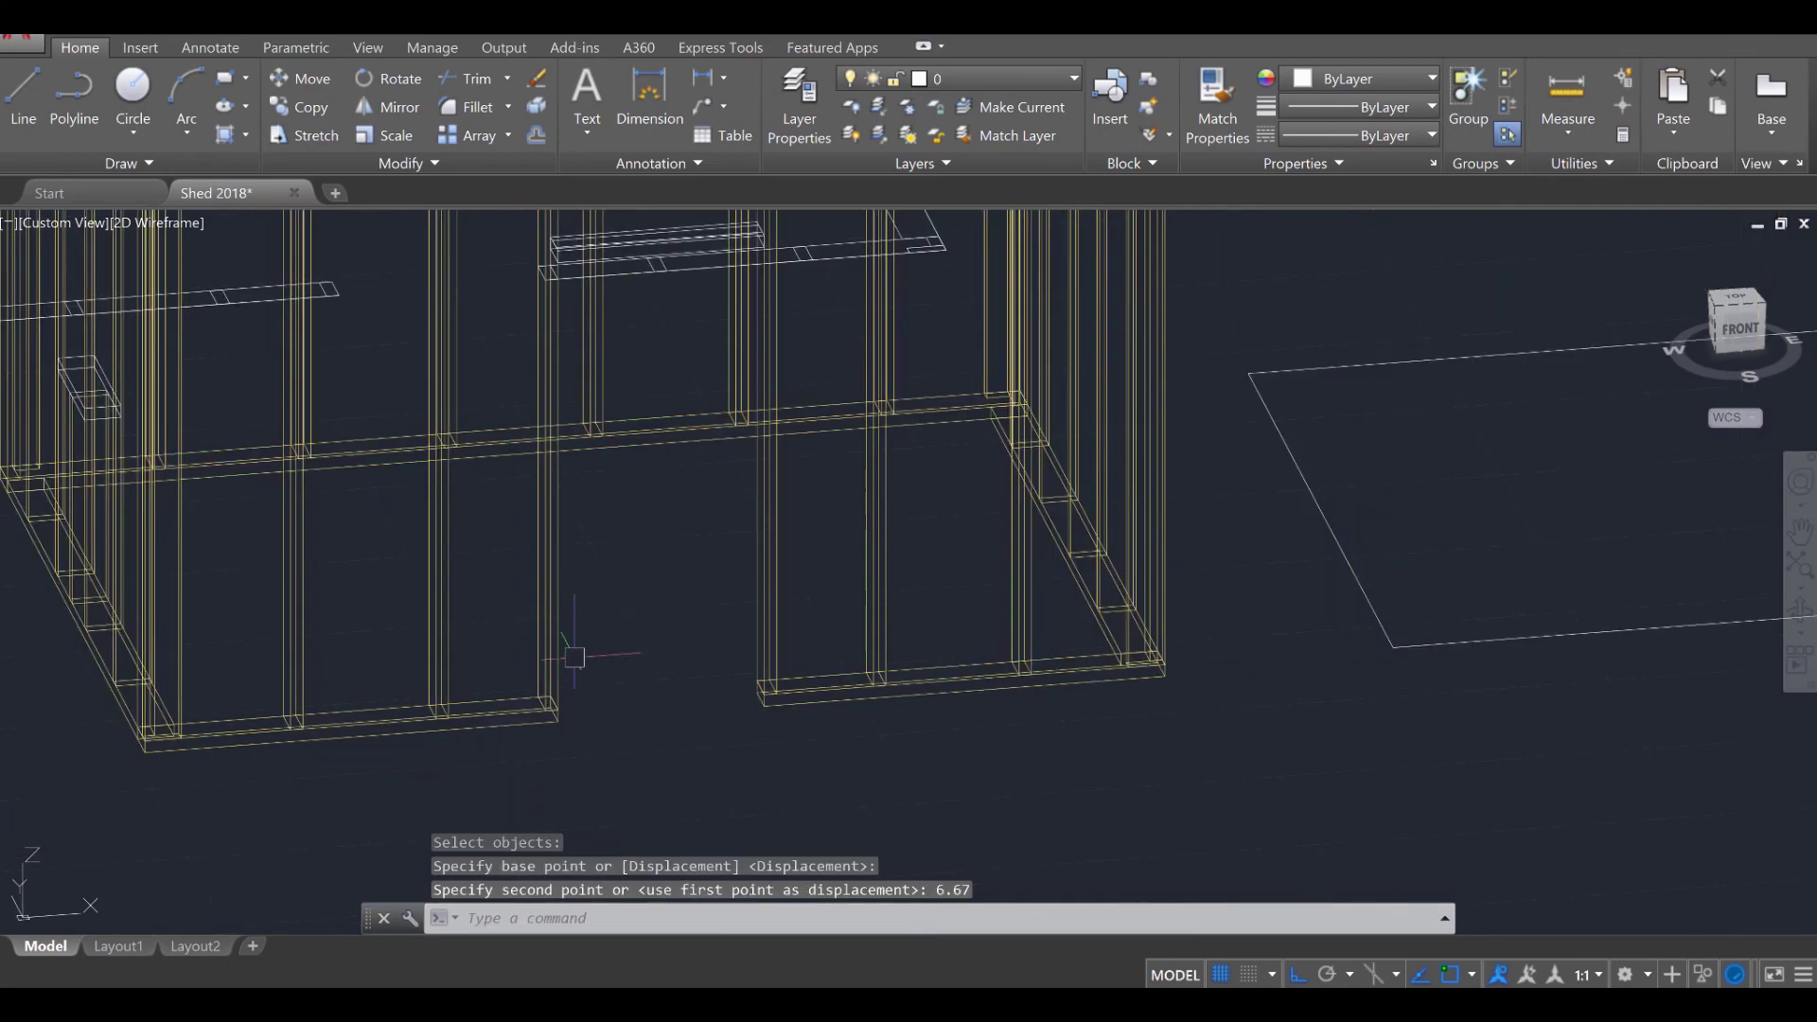
scroll(663, 568, "up", 2)
key("Escape")
key("Escape")
Extrude the closed outline on top of the door header upward to the wall's top plate.
middle_click_drag(698, 621, 814, 627, "shift")
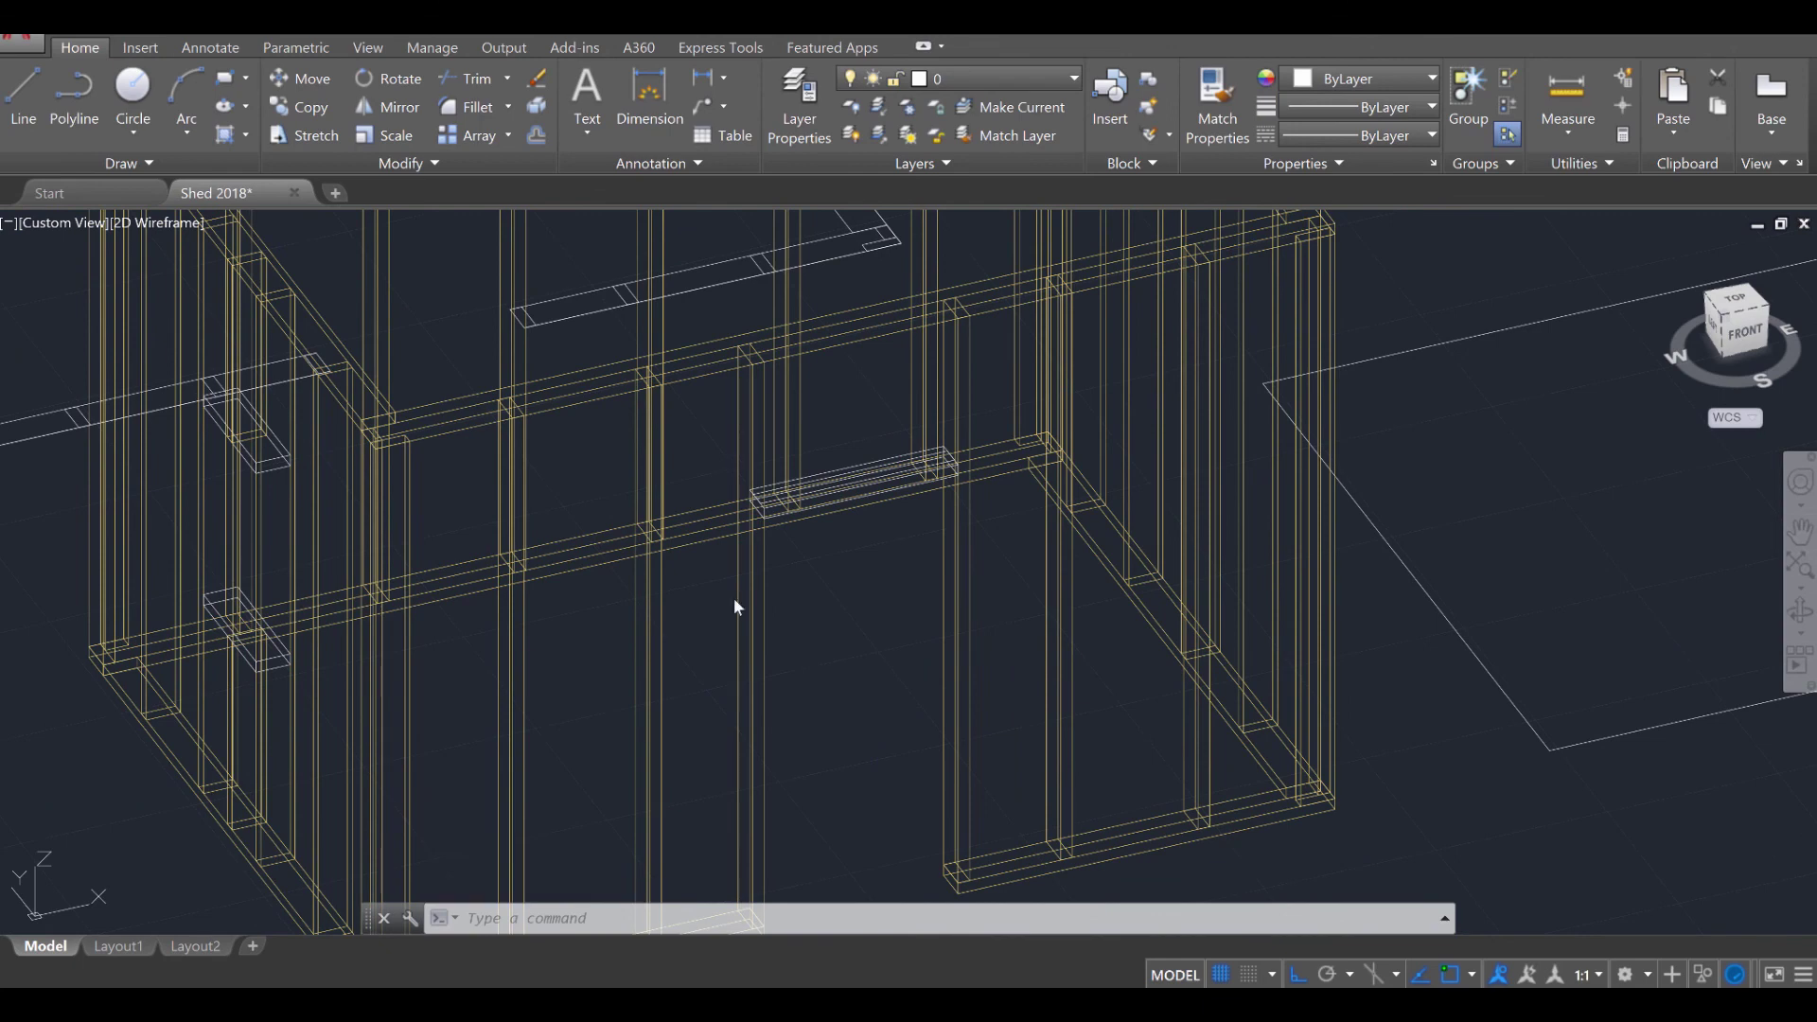
scroll(872, 540, "up", 3)
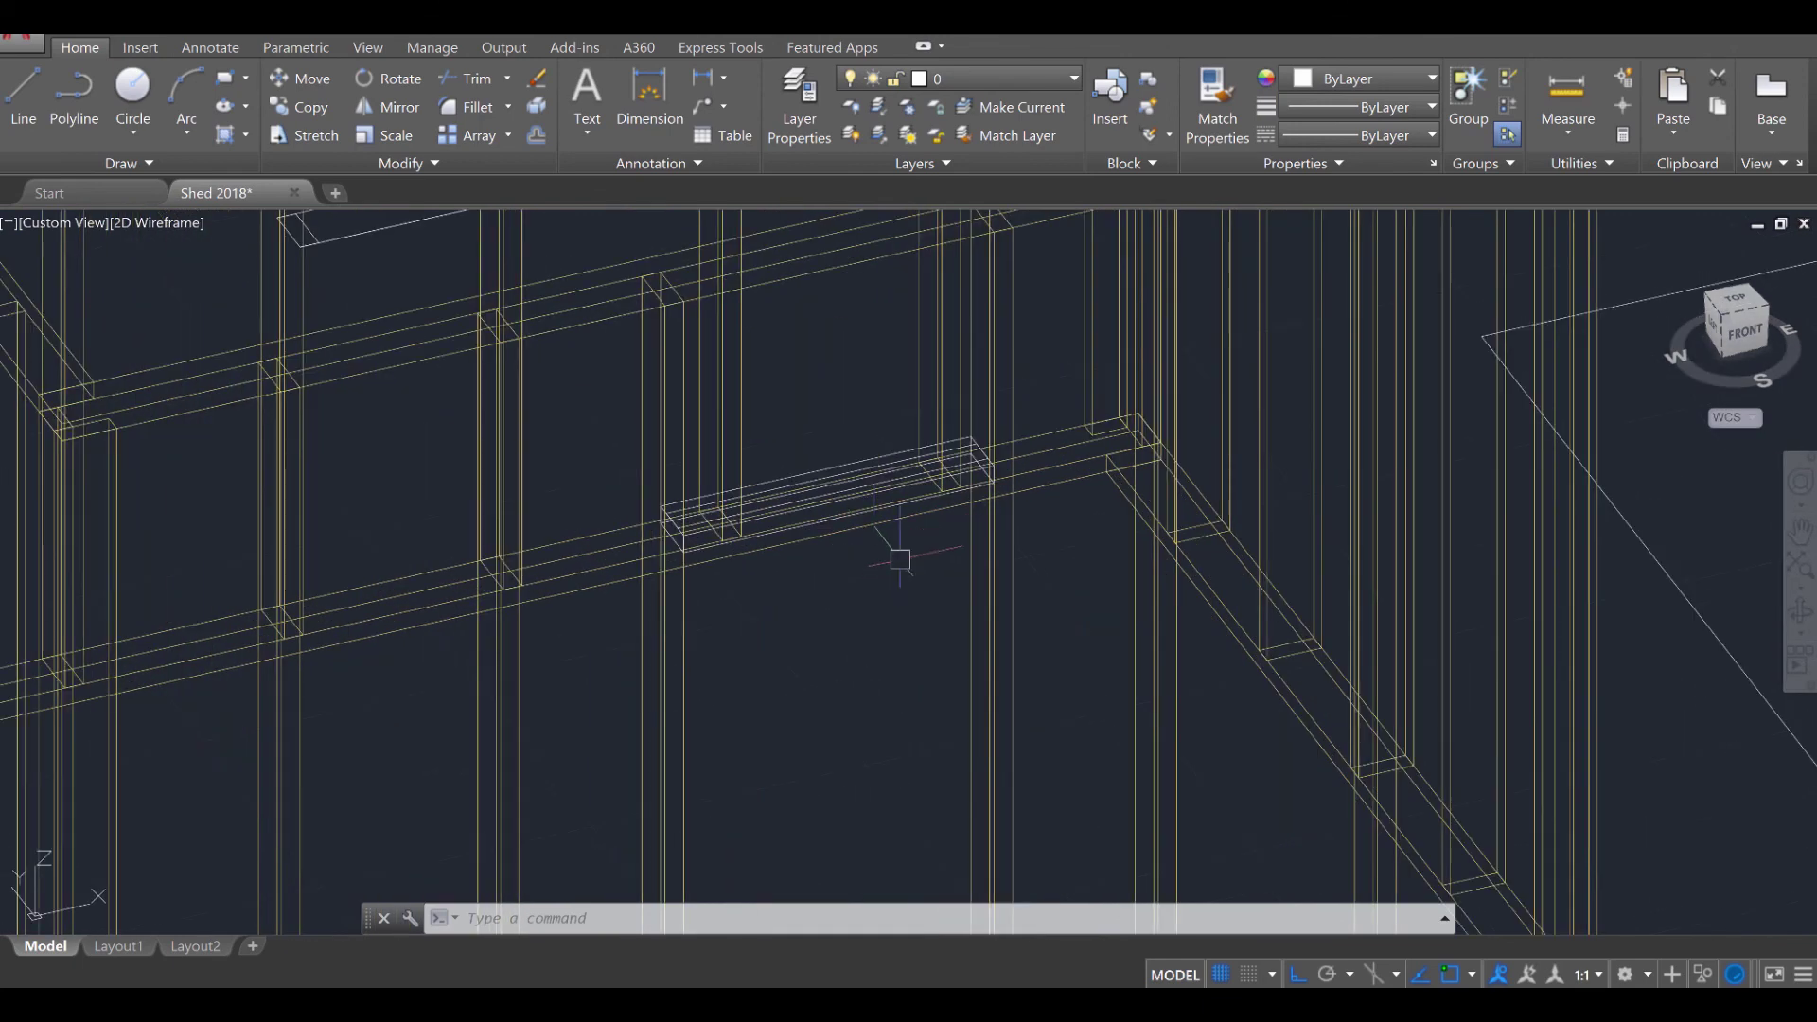
type("ext")
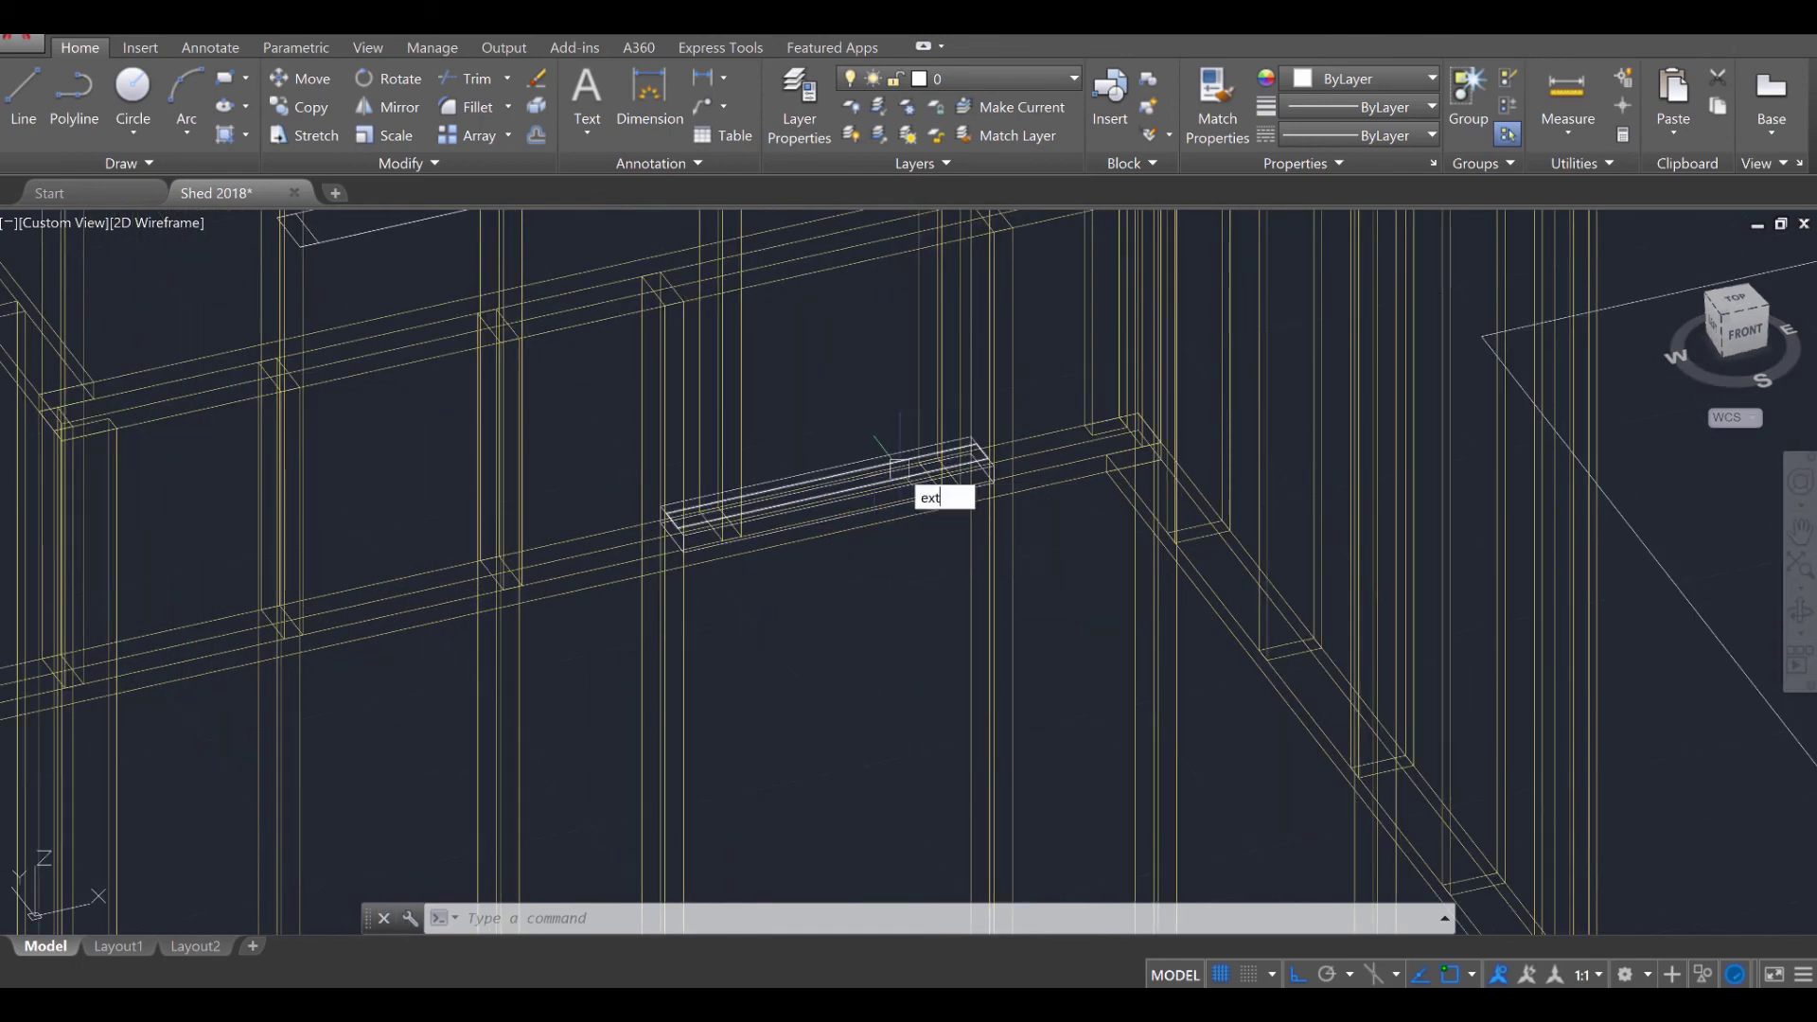
key("Return")
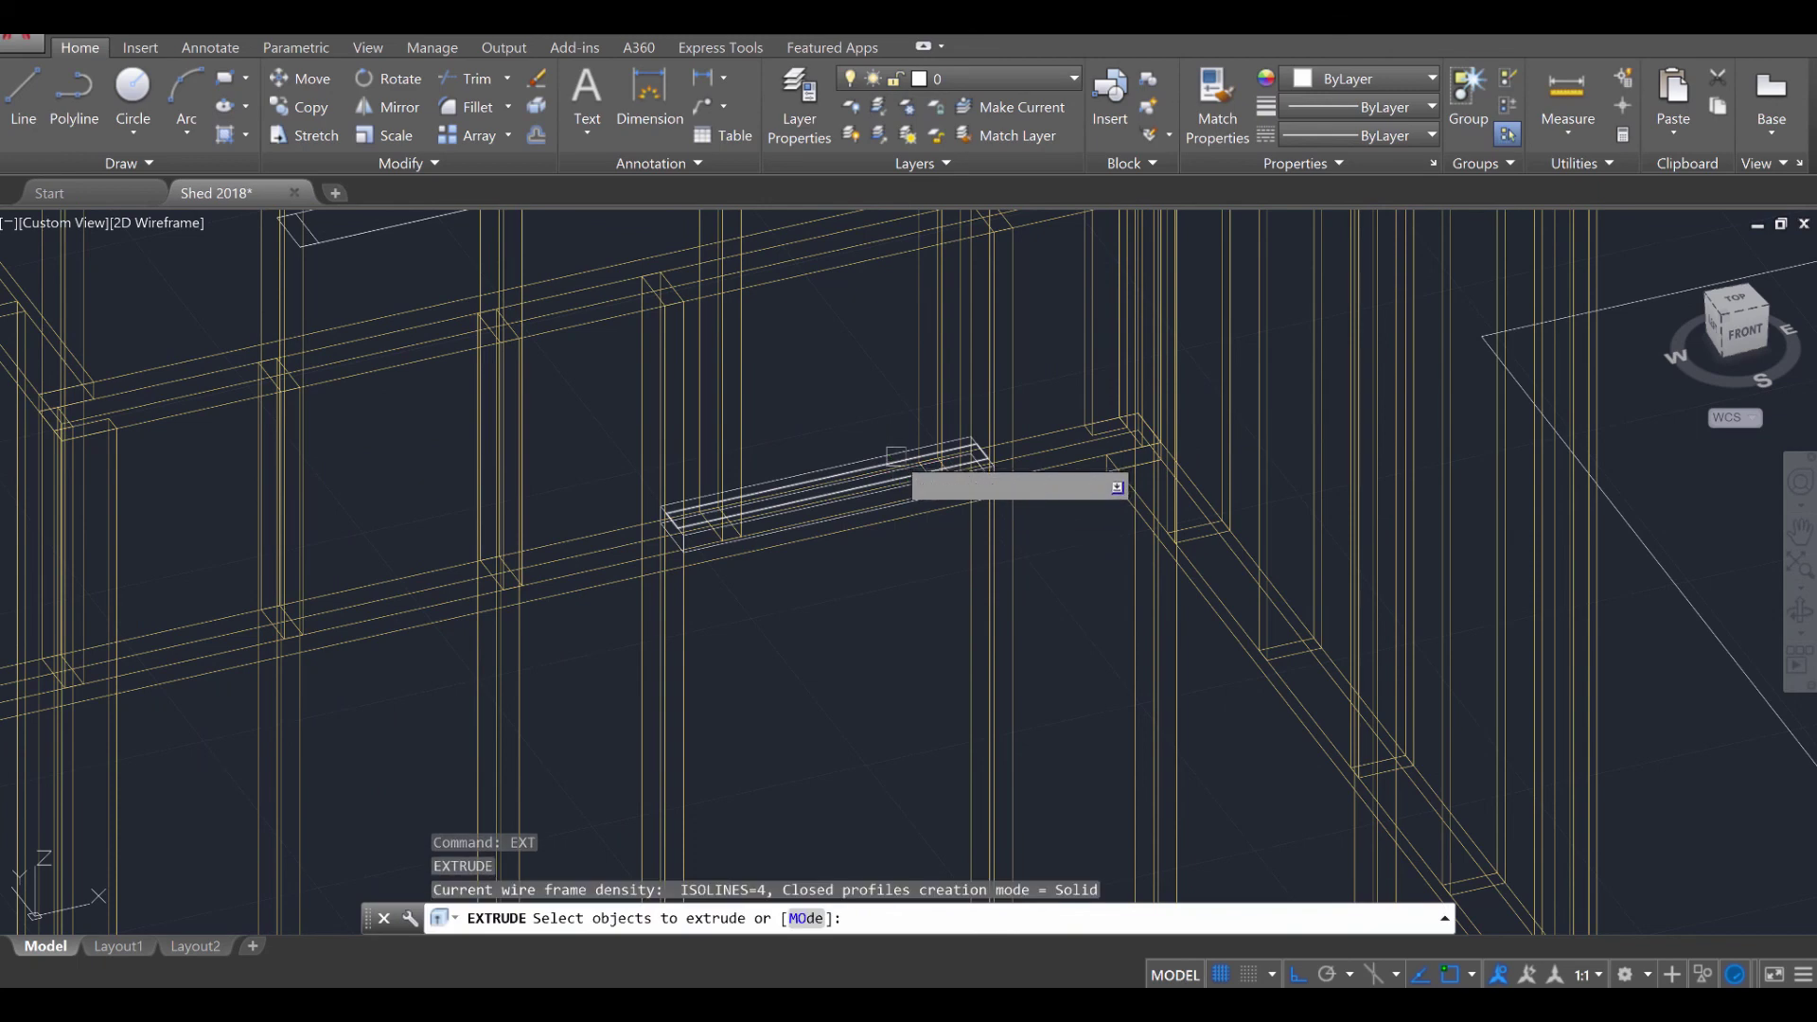
left_click(895, 456)
key("Return")
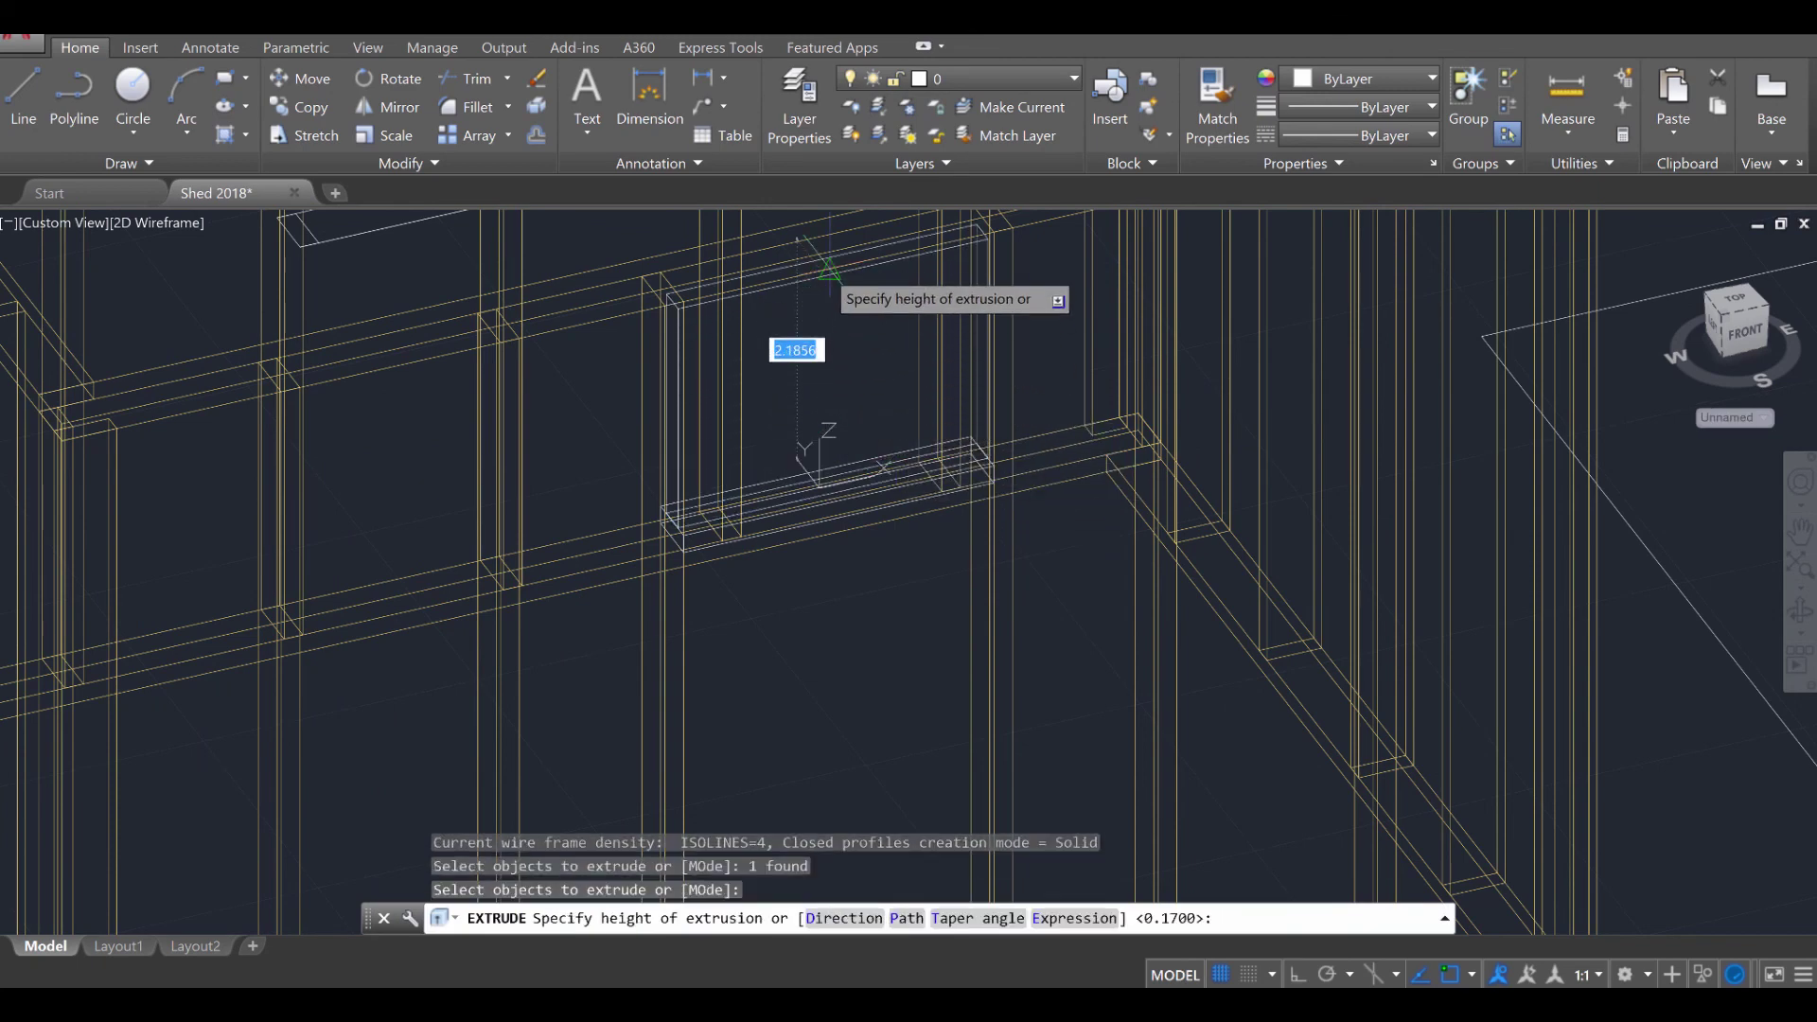
key("Return")
key("Escape")
key("Escape")
Assign the door header, the extruded piece above it and the left-wall opening's two horizontal plates to the Studs layer.
scroll(904, 409, "down", 5)
middle_click_drag(904, 409, 947, 473, "shift")
scroll(955, 406, "up", 5)
scroll(970, 402, "down", 5)
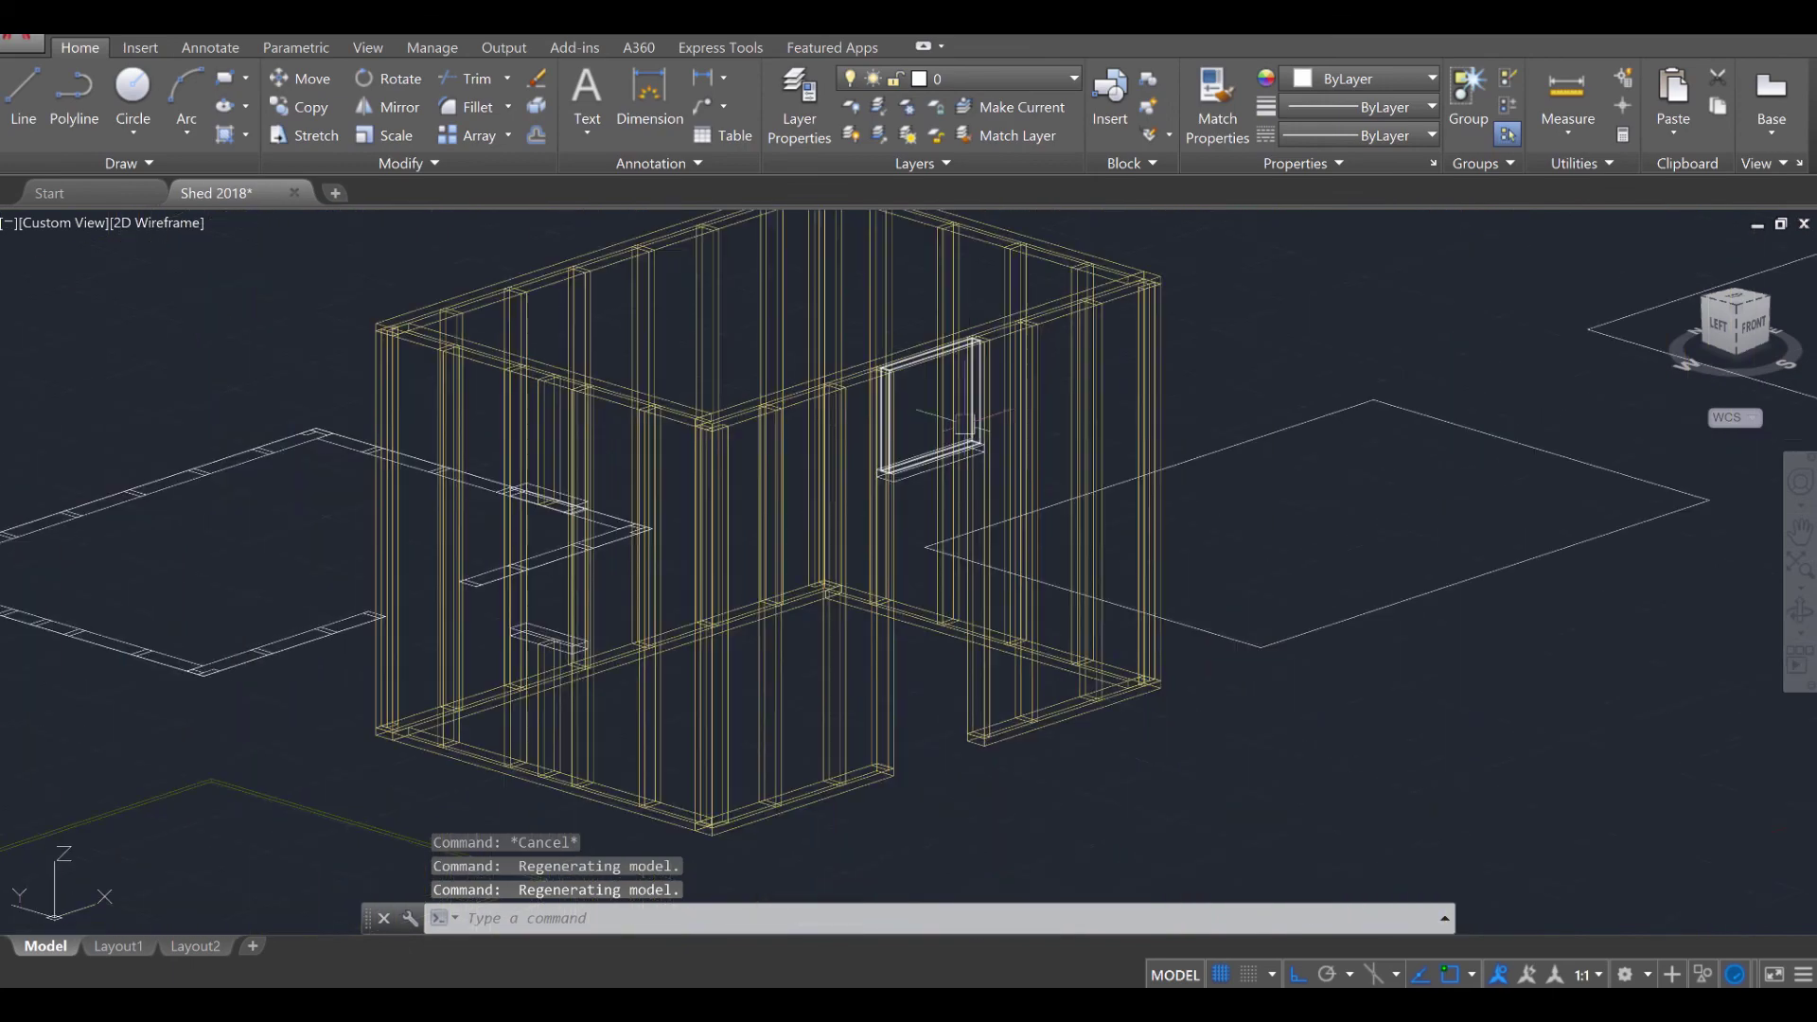
middle_click_drag(926, 523, 846, 464, "shift")
scroll(880, 415, "up", 4)
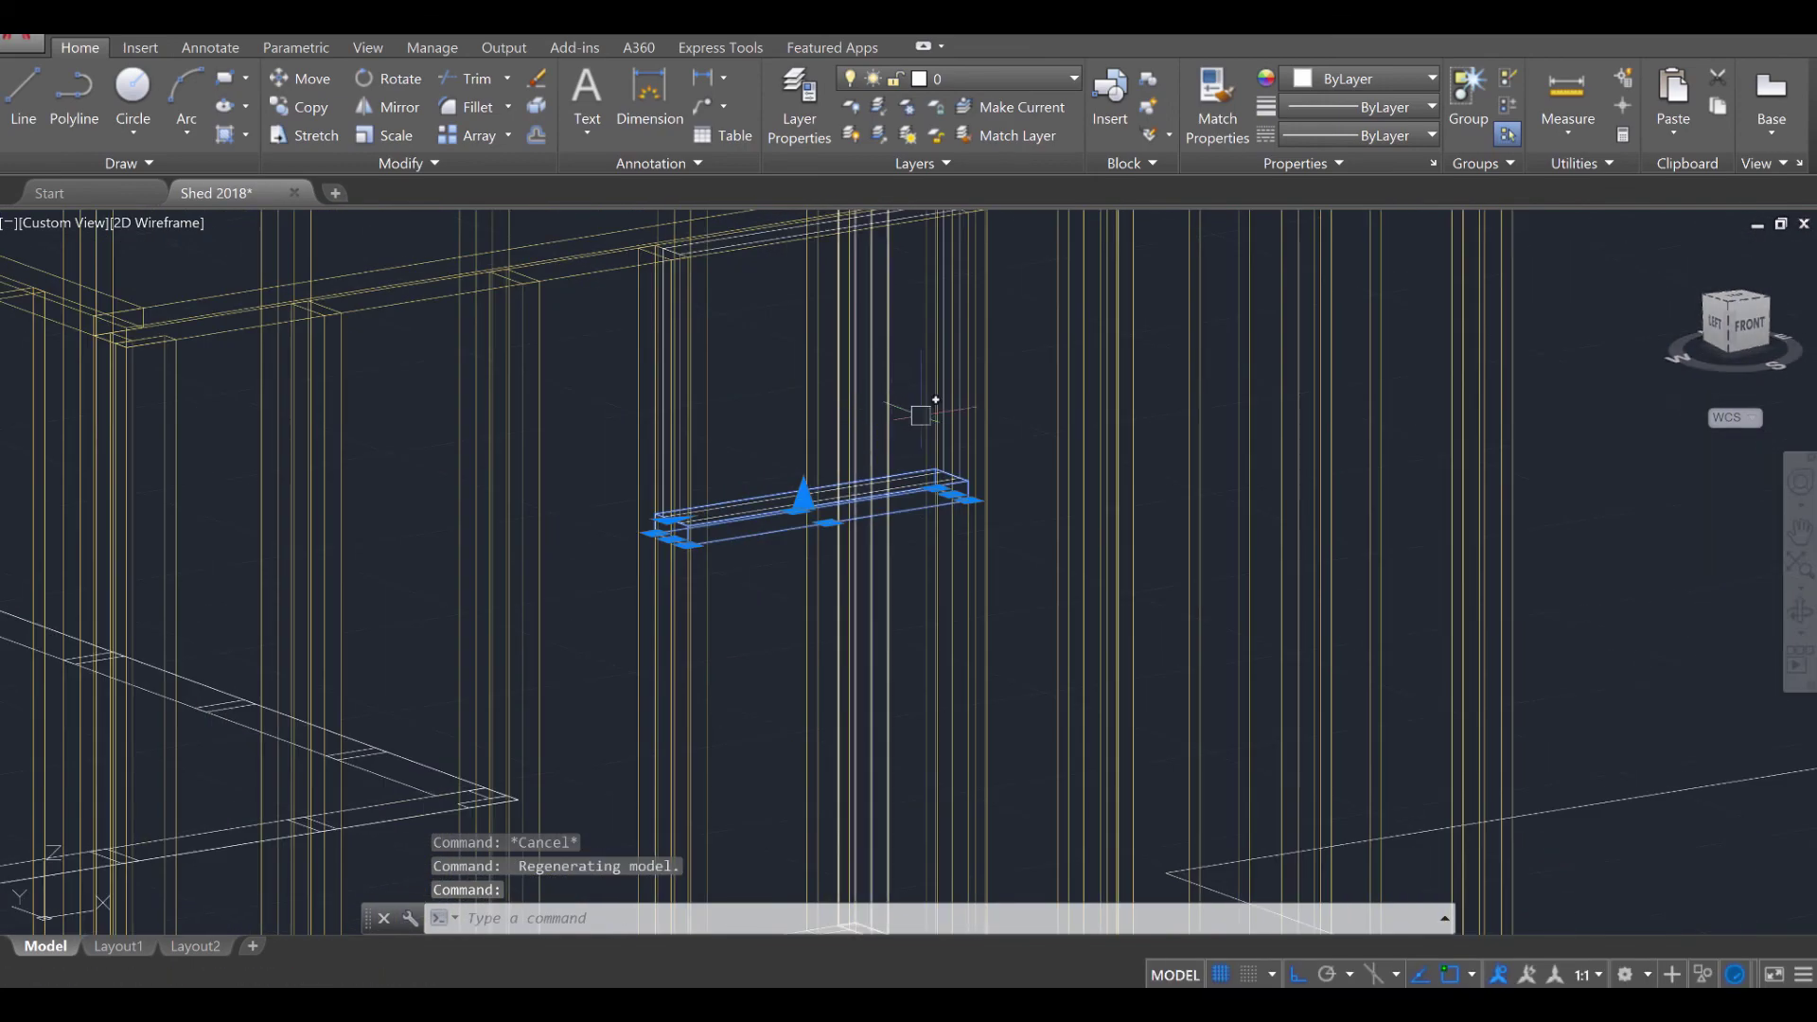
scroll(931, 430, "down", 4)
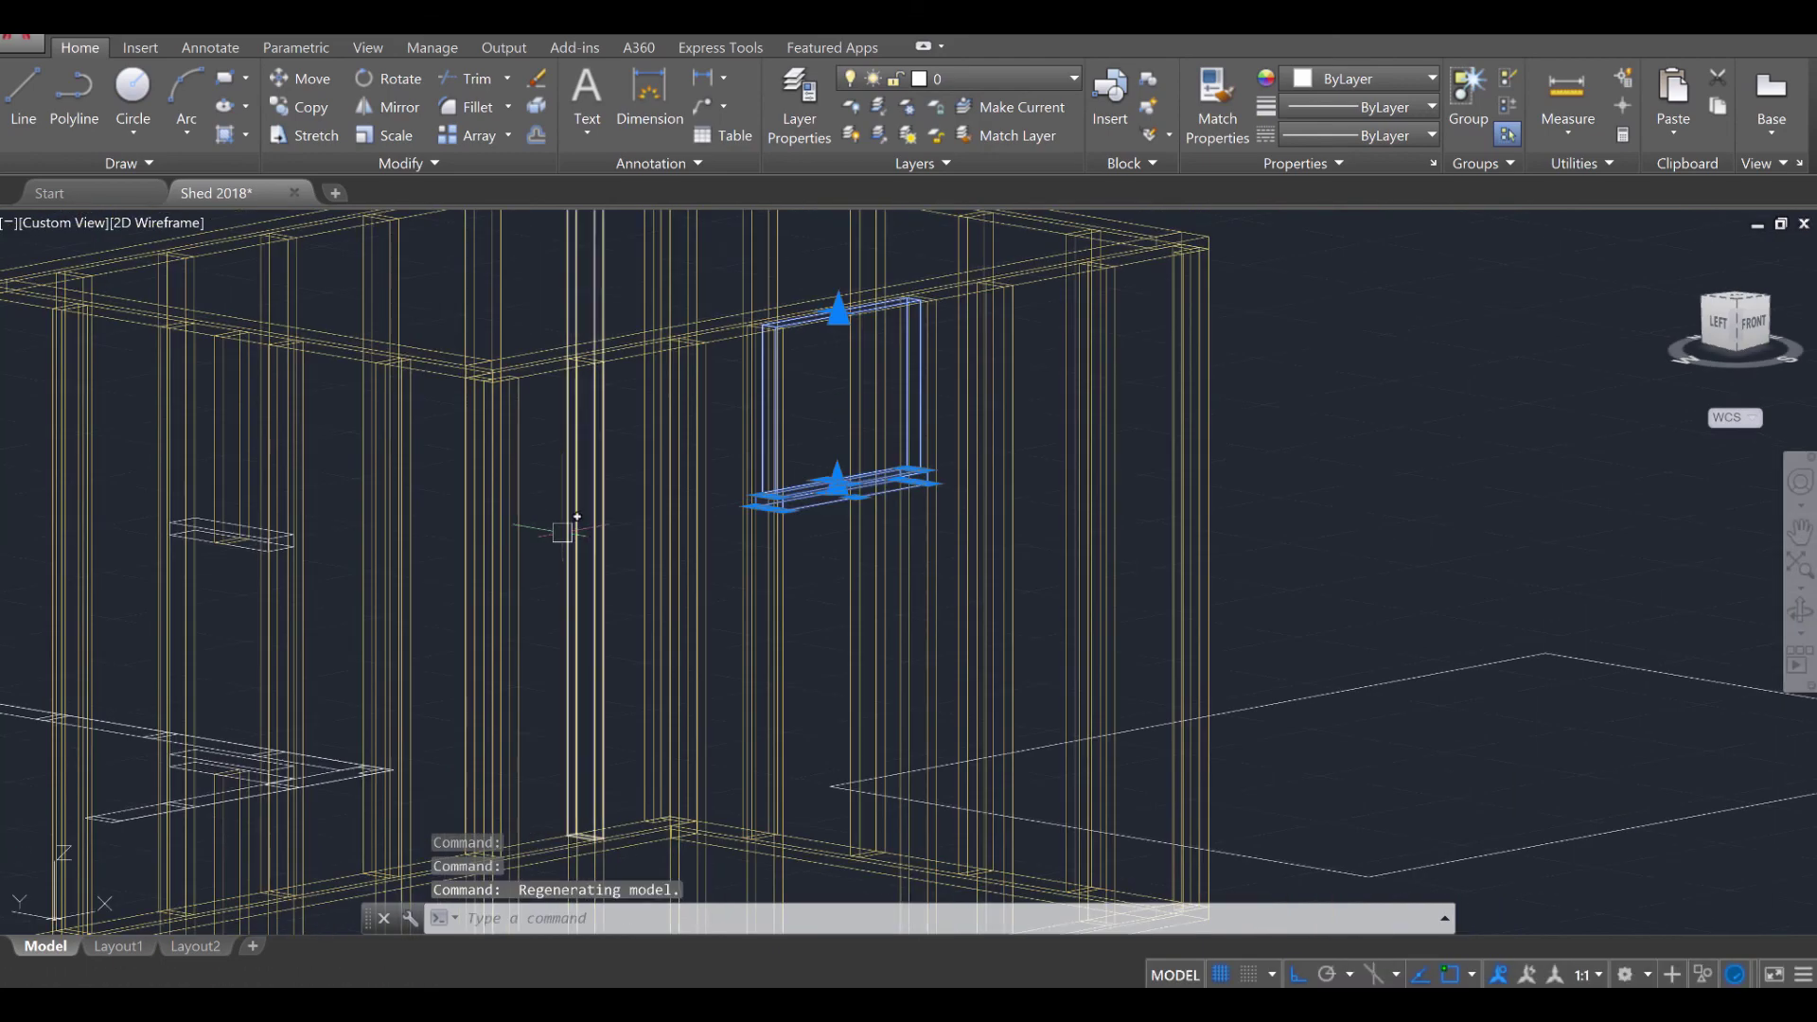
middle_click_drag(568, 520, 838, 710, "shift")
scroll(765, 608, "up", 3)
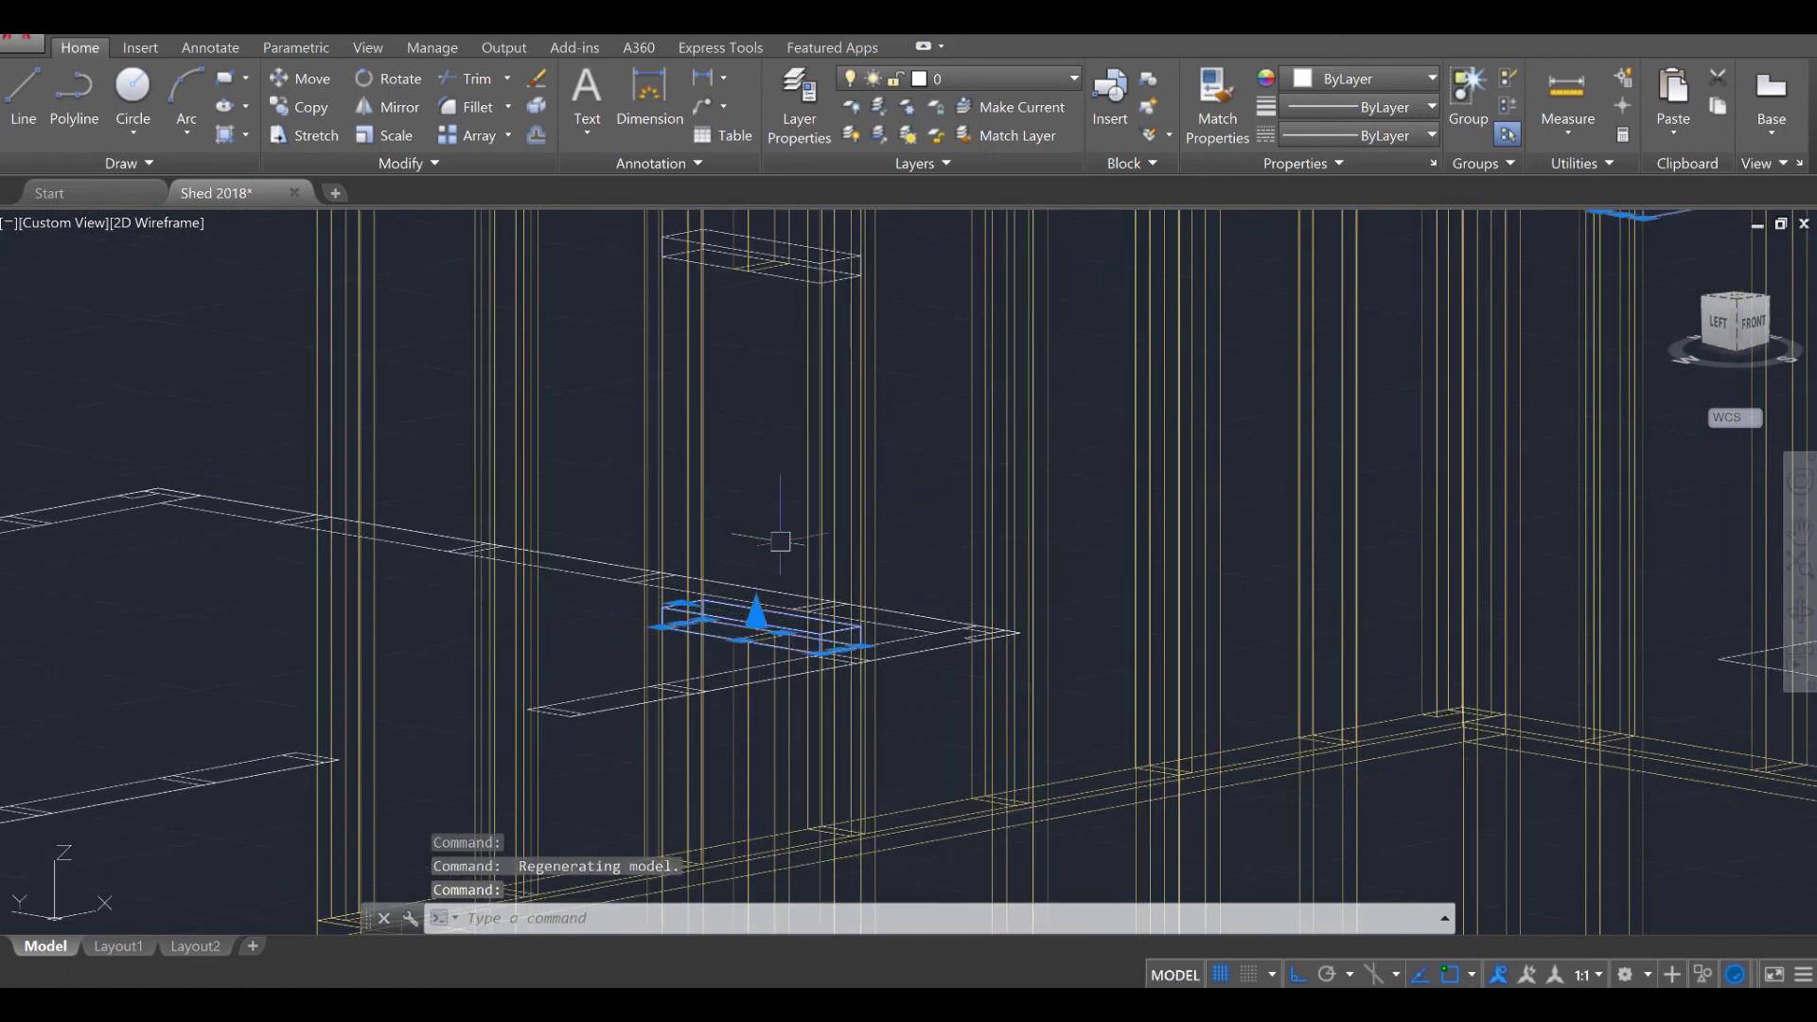
scroll(789, 278, "down", 4)
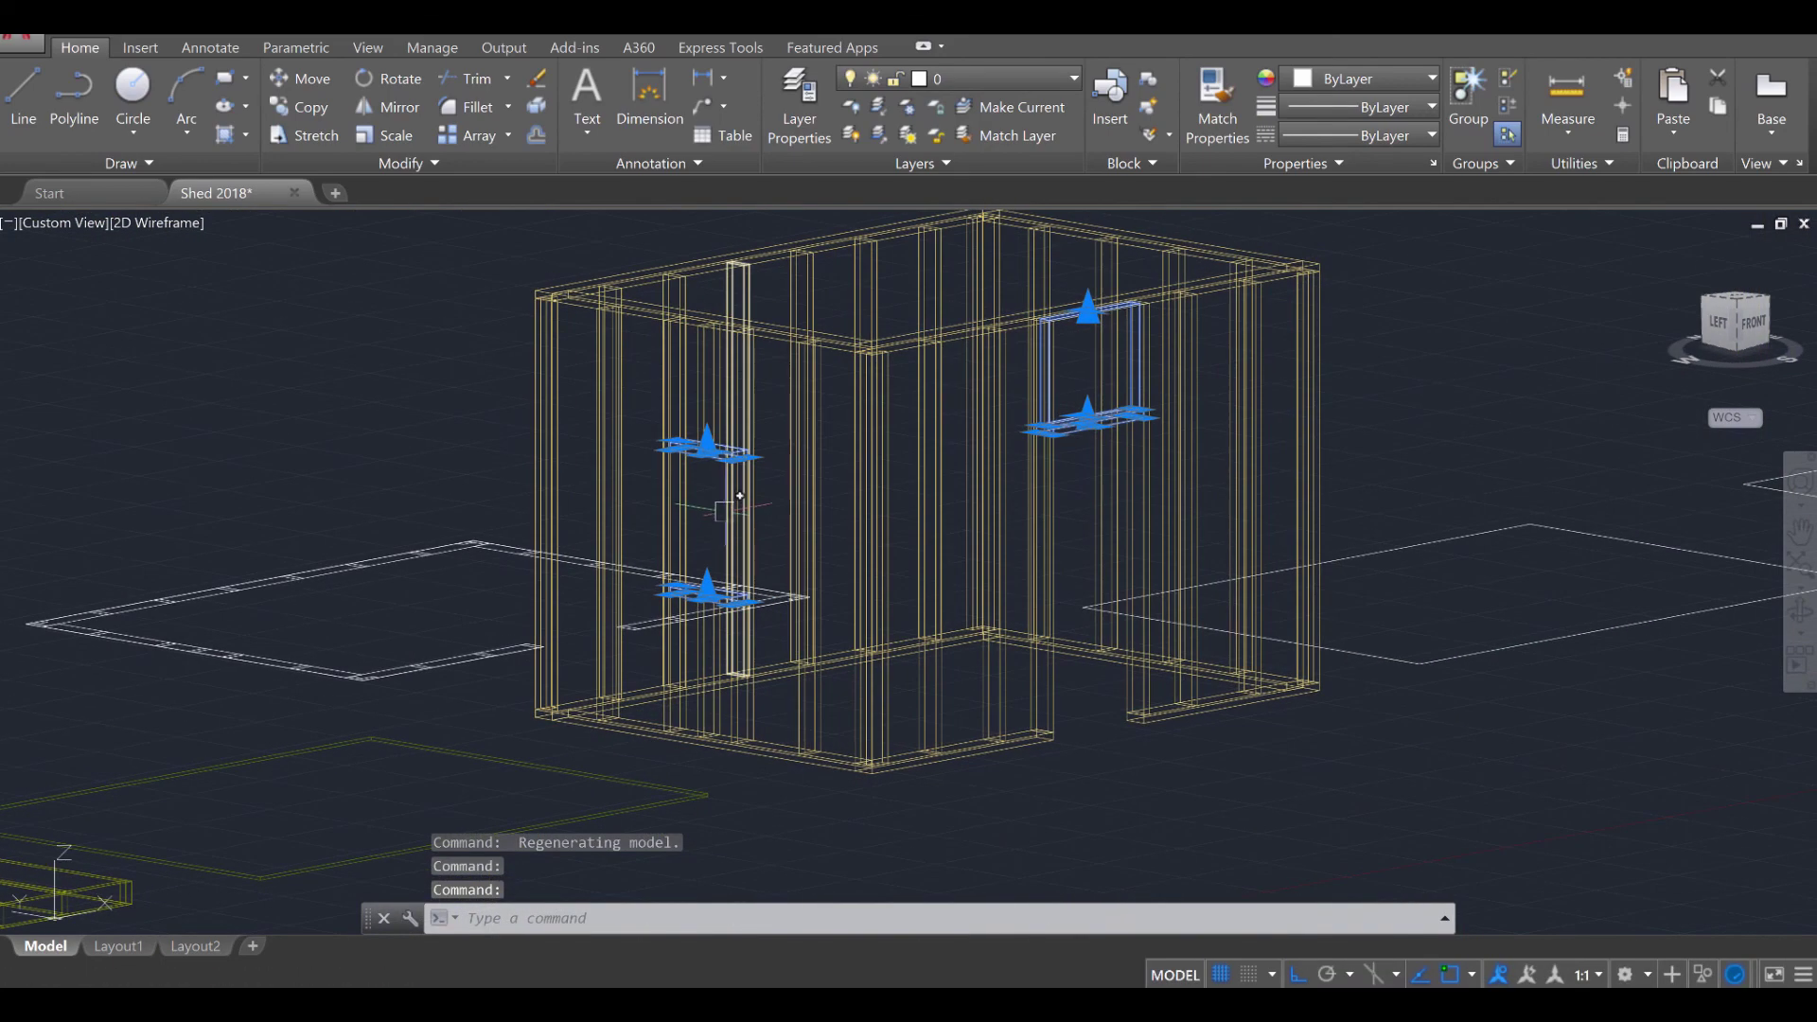
left_click(1002, 78)
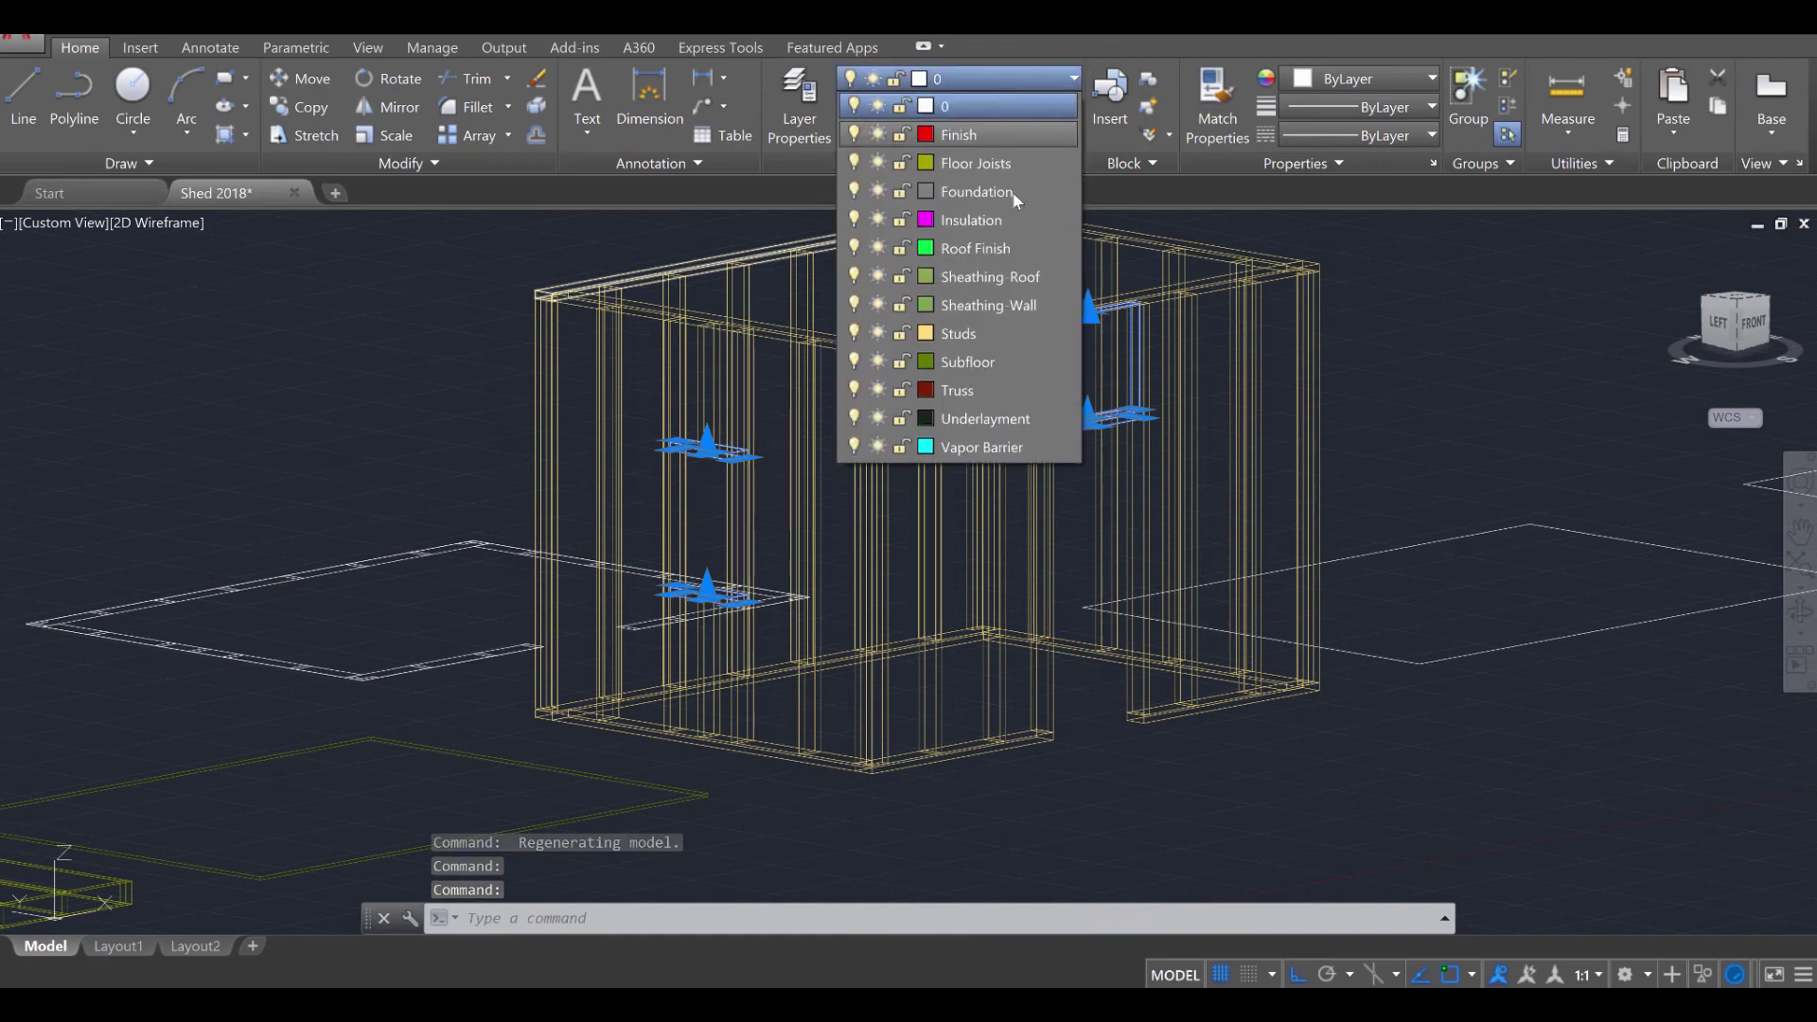
left_click(975, 332)
left_click(978, 341)
key("Escape")
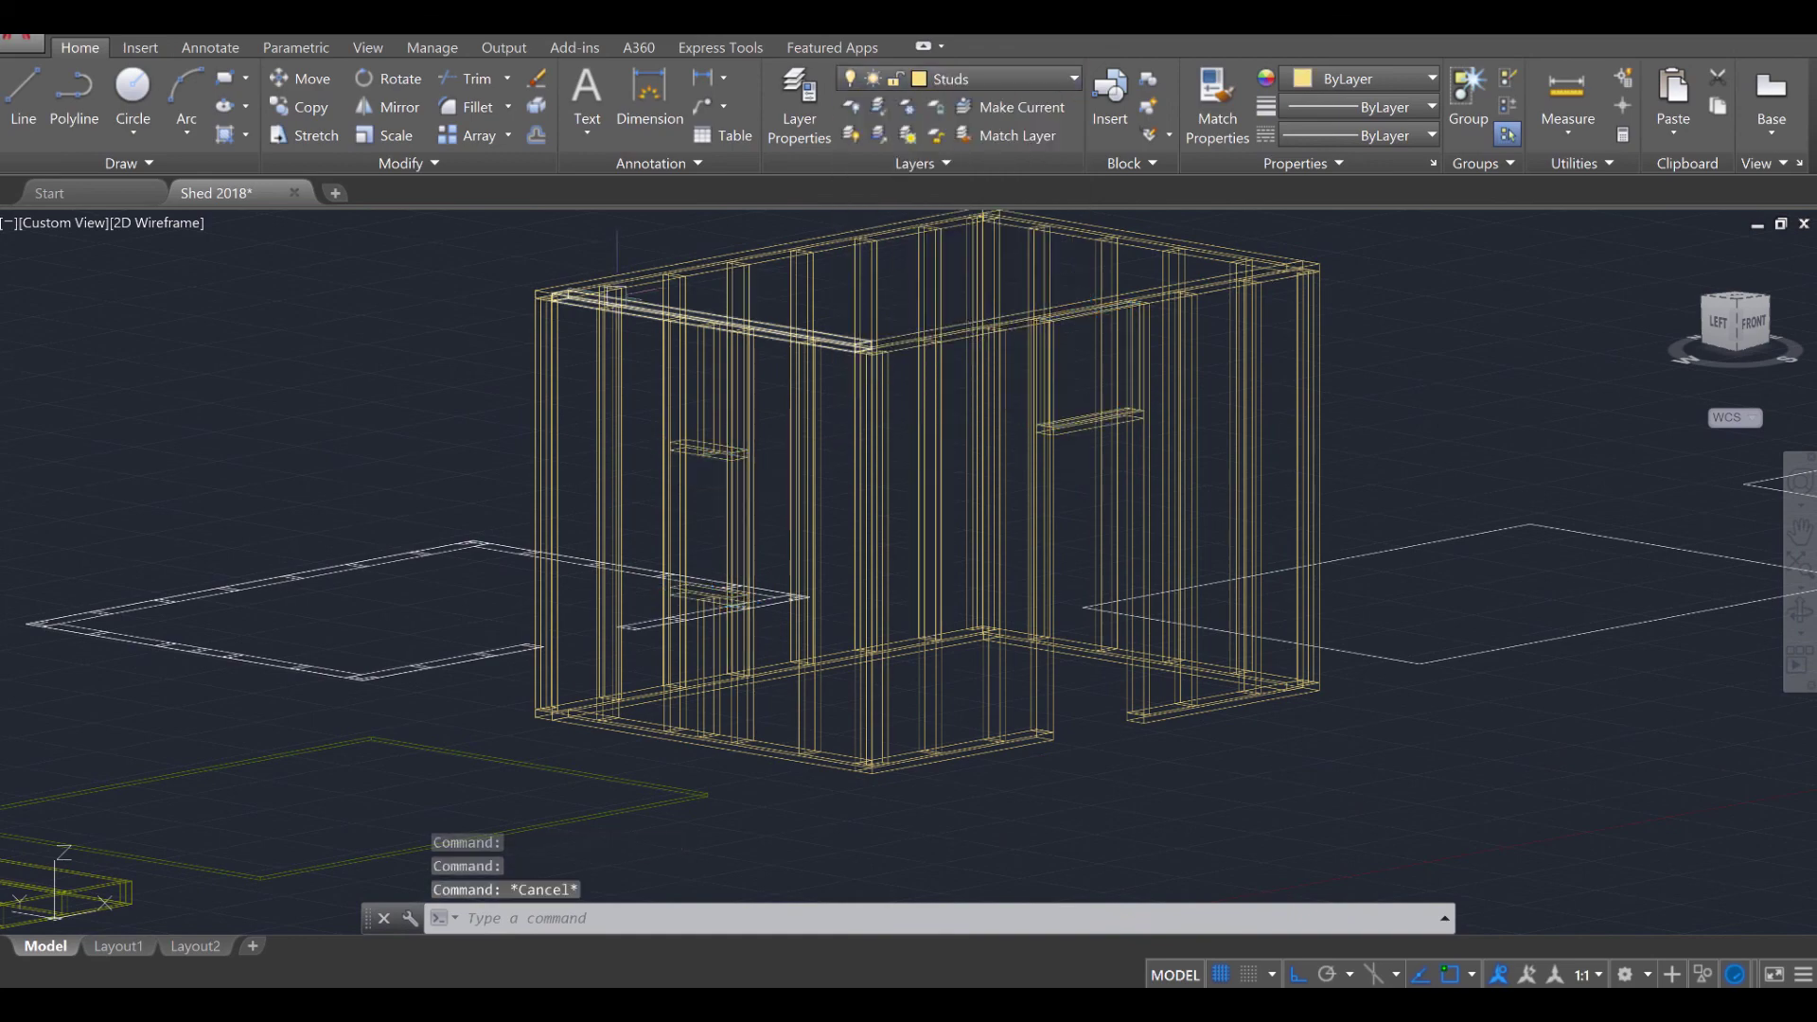